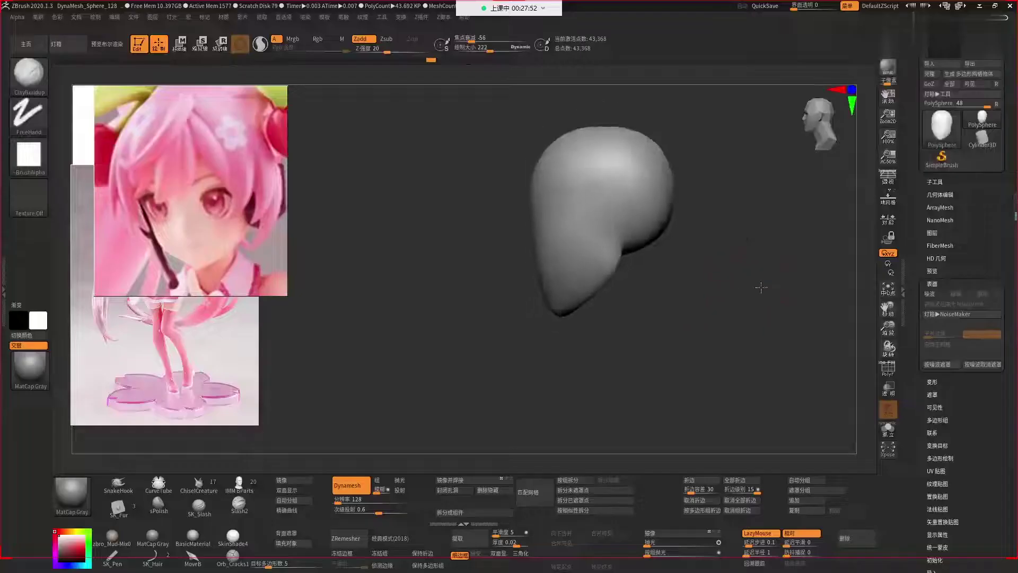
With the Move brush (BMV), push in an eye socket on the face.
key("b")
key("m")
key("v")
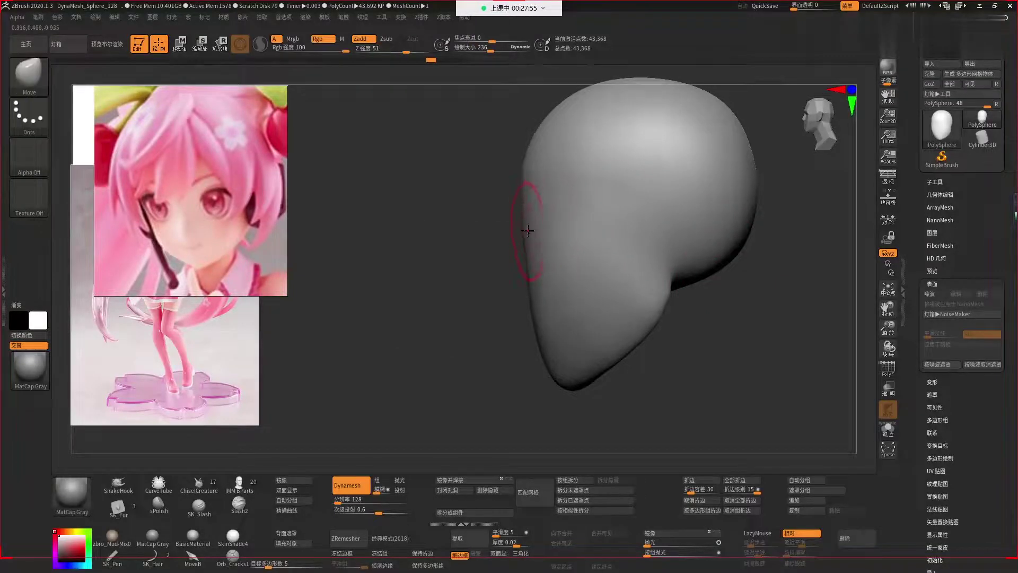
mouse_move(535, 223)
left_mouse_down()
mouse_move(552, 229)
mouse_move(530, 238)
mouse_move(551, 231)
mouse_move(542, 236)
left_mouse_up()
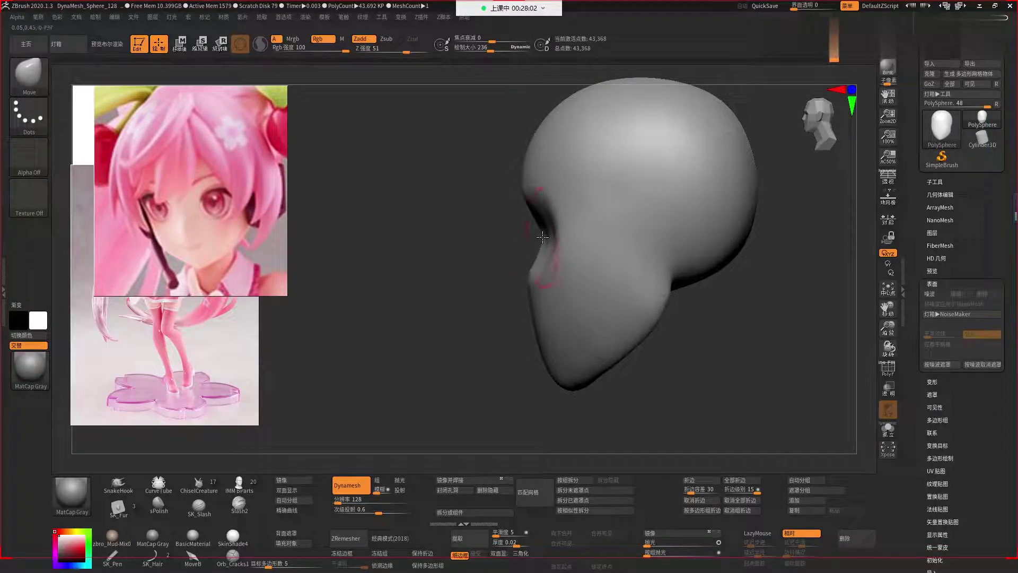
Pull the face profile into a shaped mouth and tapered chin, resizing the brush as needed.
key("space")
key("space")
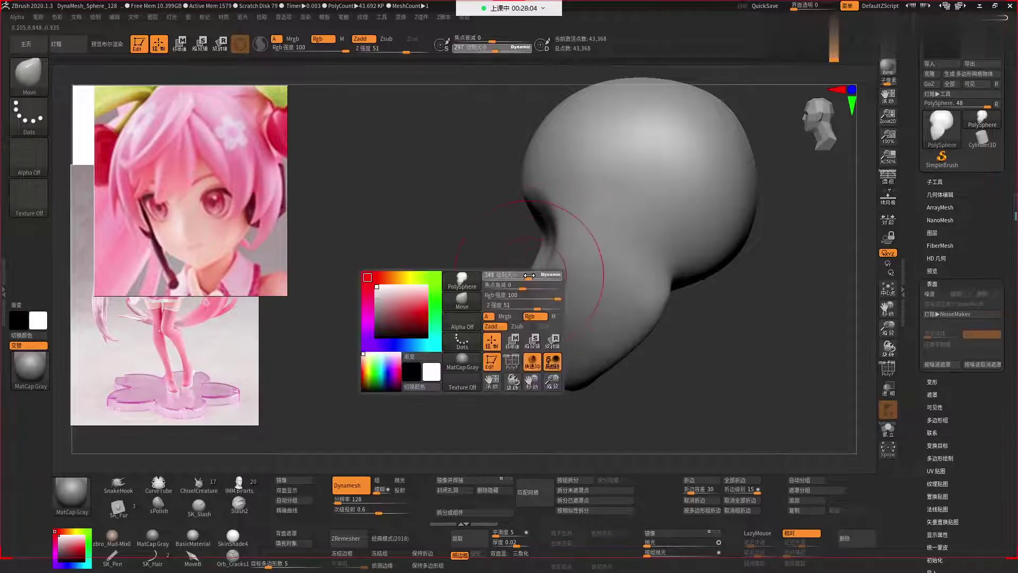
left_click_drag(524, 278, 519, 278)
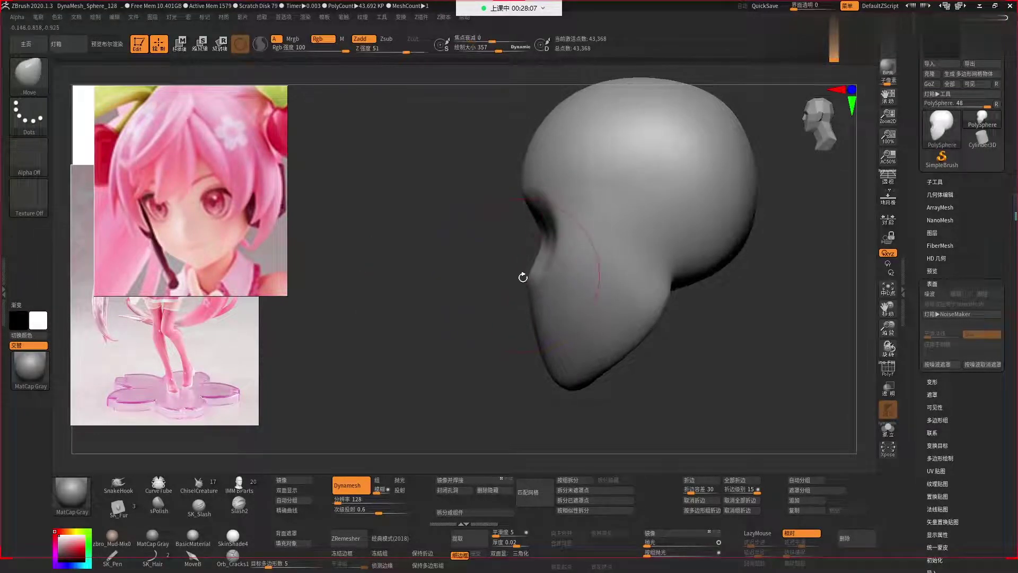
key("space")
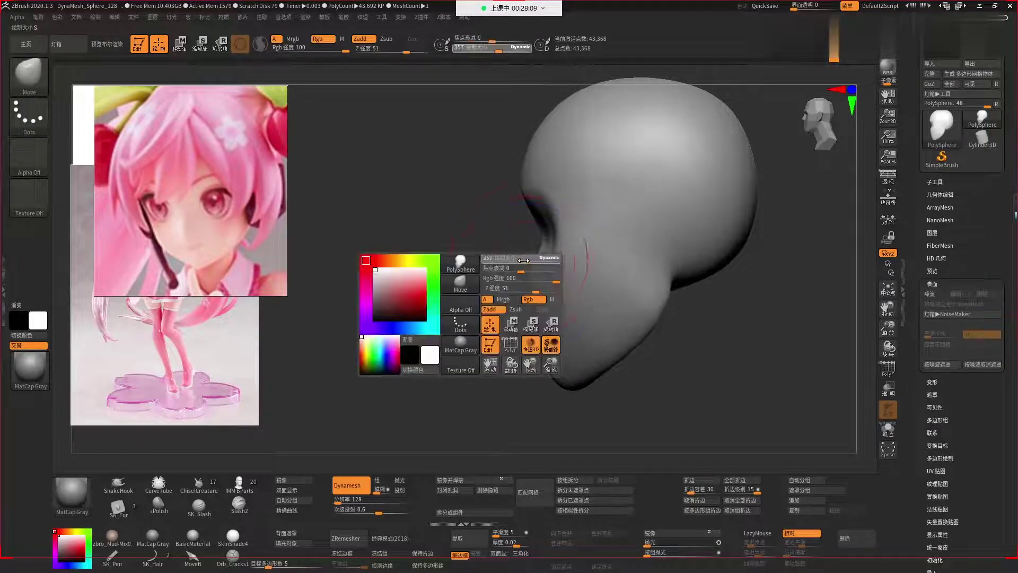
key("space")
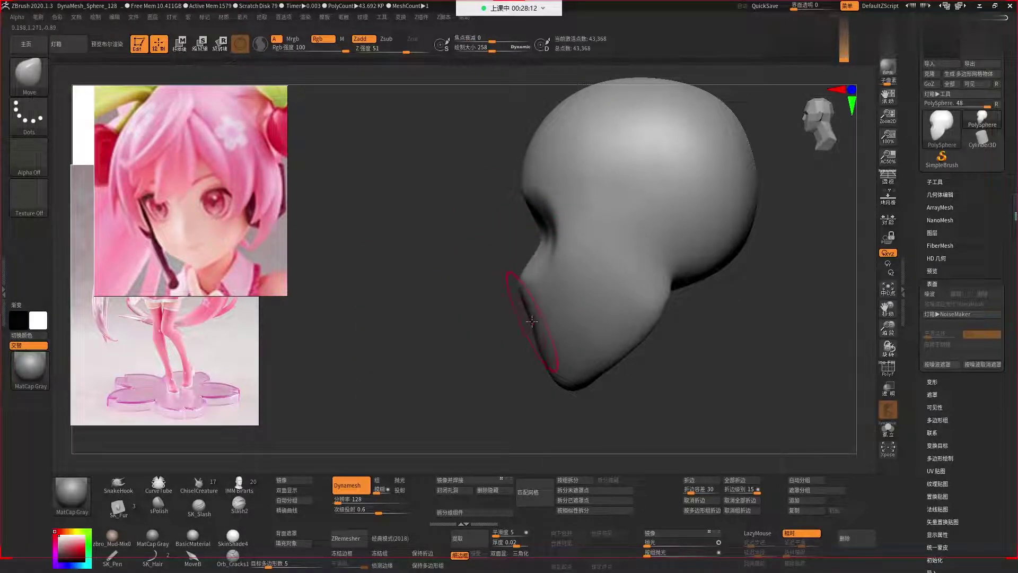
left_click_drag(532, 321, 528, 323)
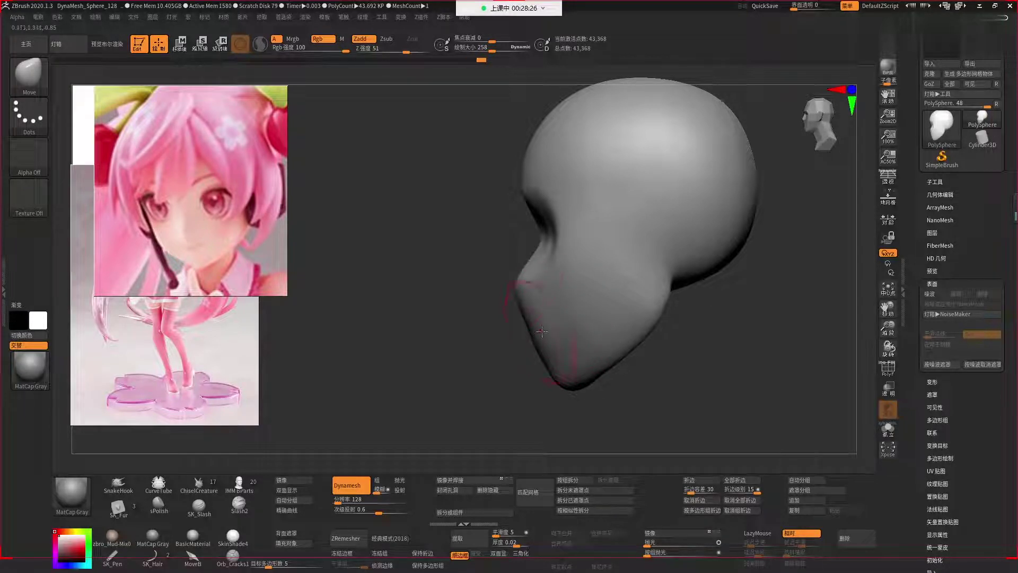
key("space")
left_click_drag(530, 183, 562, 183)
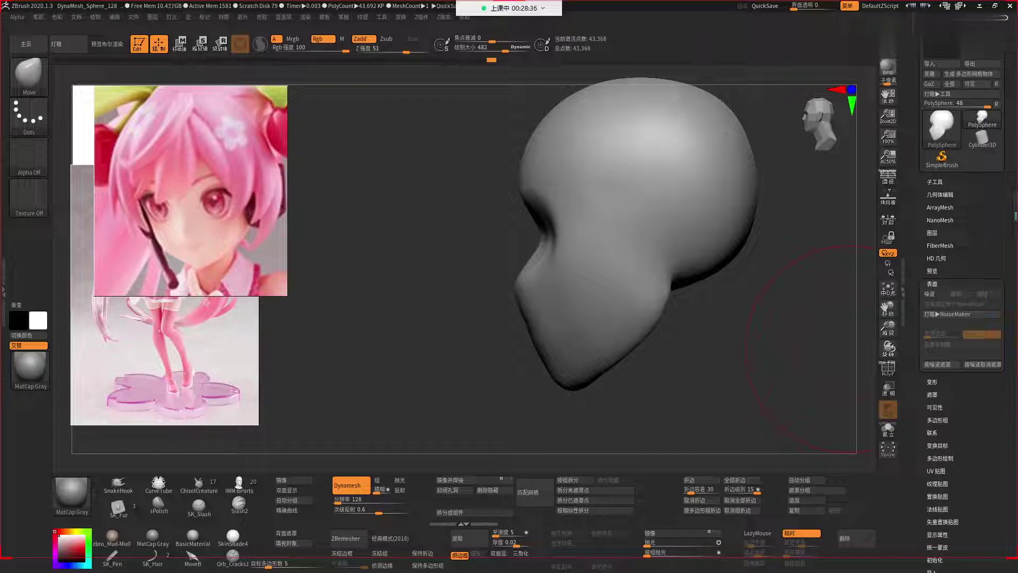
mouse_move(698, 357)
left_mouse_down()
mouse_move(727, 352)
mouse_move(678, 332)
mouse_move(711, 289)
mouse_move(685, 291)
left_mouse_up()
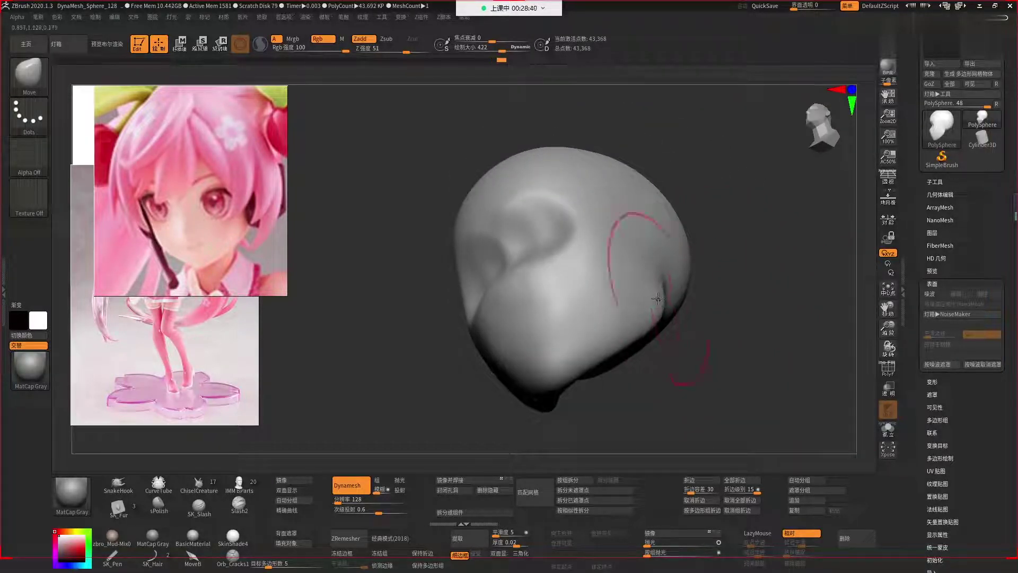
Switch to the ClayBuildup brush, with Smooth ready on Shift.
left_click_drag(714, 346, 637, 361)
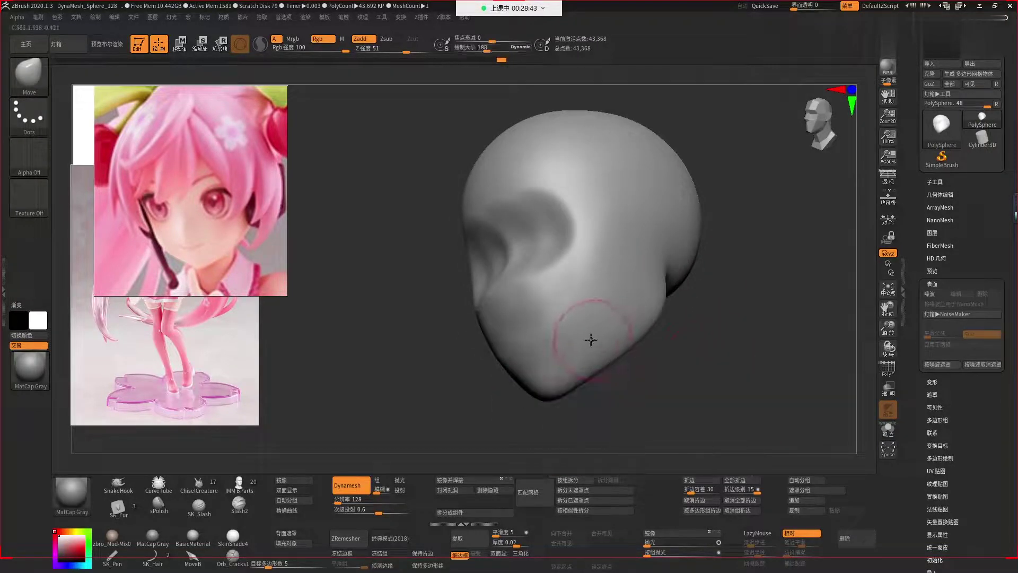
key("b")
key("c")
key("b")
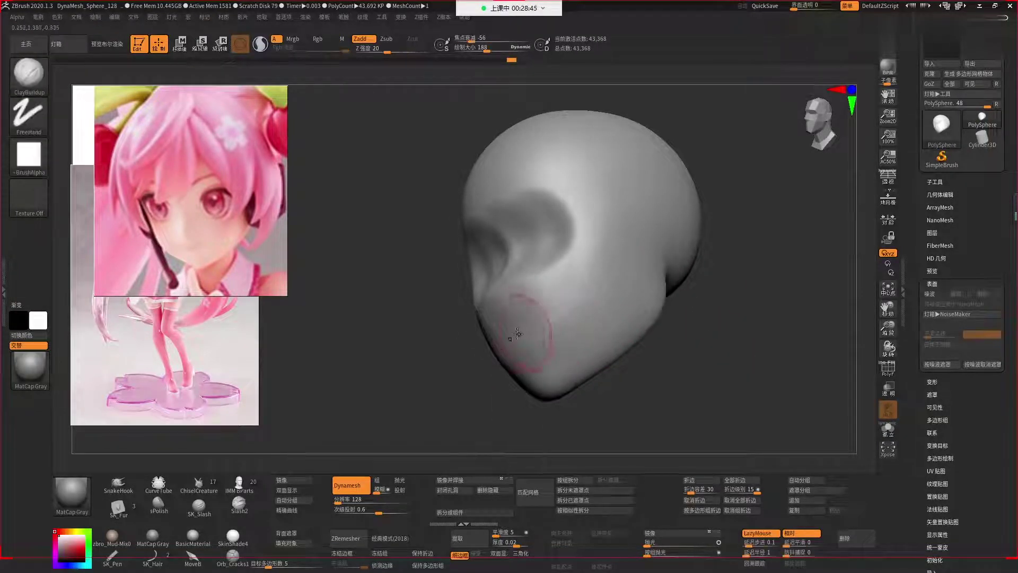
key("shift")
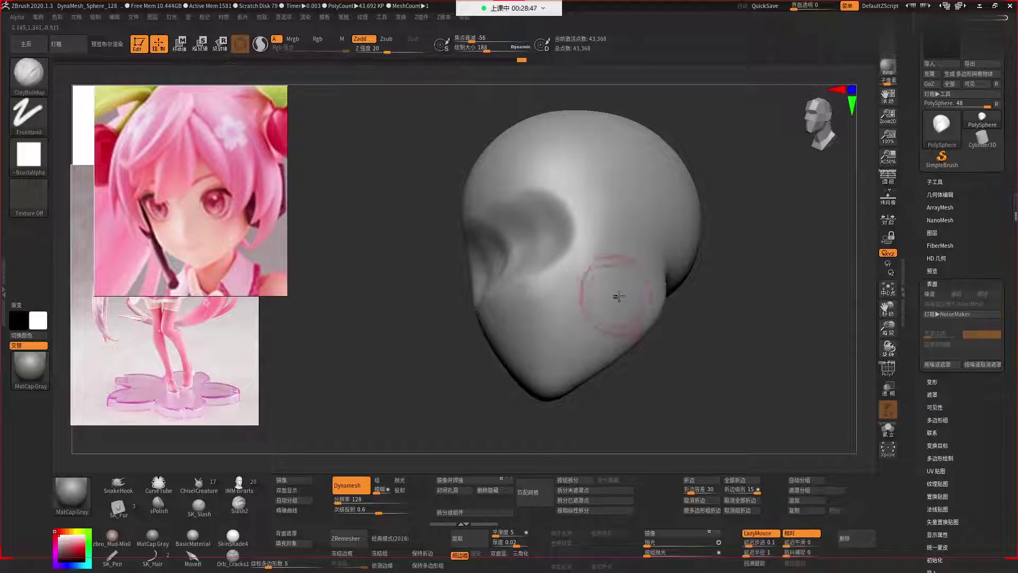
Show the PolyFrame wireframe and zoom into the lower face in side profile.
mouse_move(667, 327)
left_mouse_down()
mouse_move(734, 370)
mouse_move(629, 231)
mouse_move(662, 285)
left_mouse_up()
left_click_drag(721, 320, 695, 302)
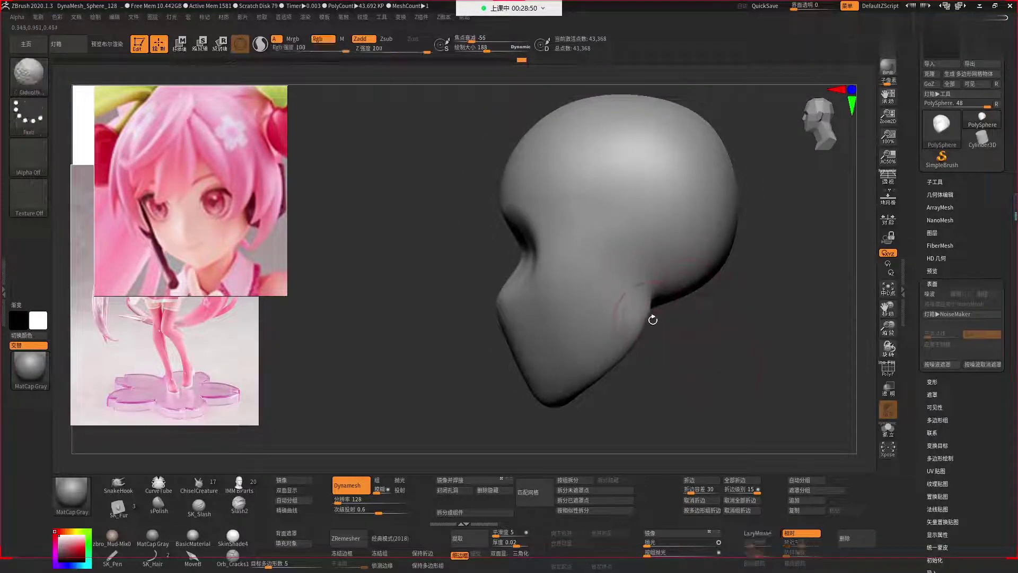
key("shift+f")
mouse_move(716, 361)
left_mouse_down("alt")
mouse_move(725, 403)
mouse_move(709, 308)
left_mouse_up("alt")
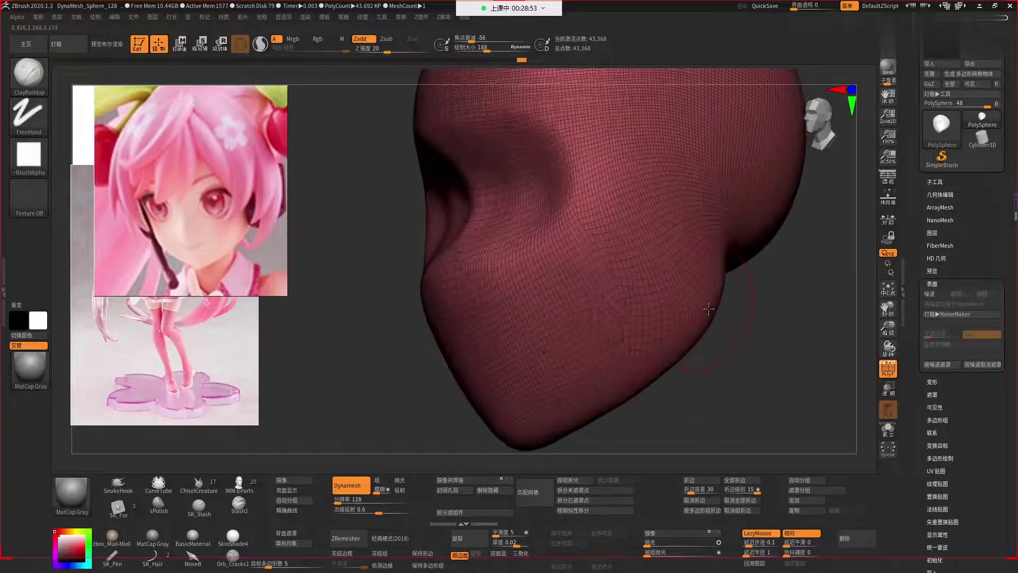
Undo the pointed protrusion, smooth the lower face and apply DynaMesh.
key("ctrl+z")
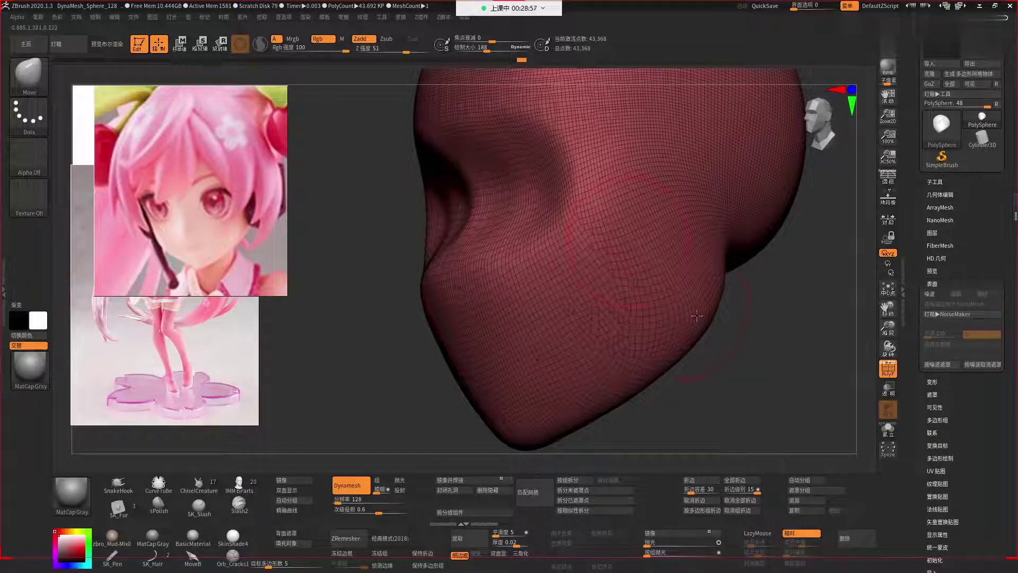
left_click_drag(704, 306, 635, 265, "shift")
left_click(358, 487)
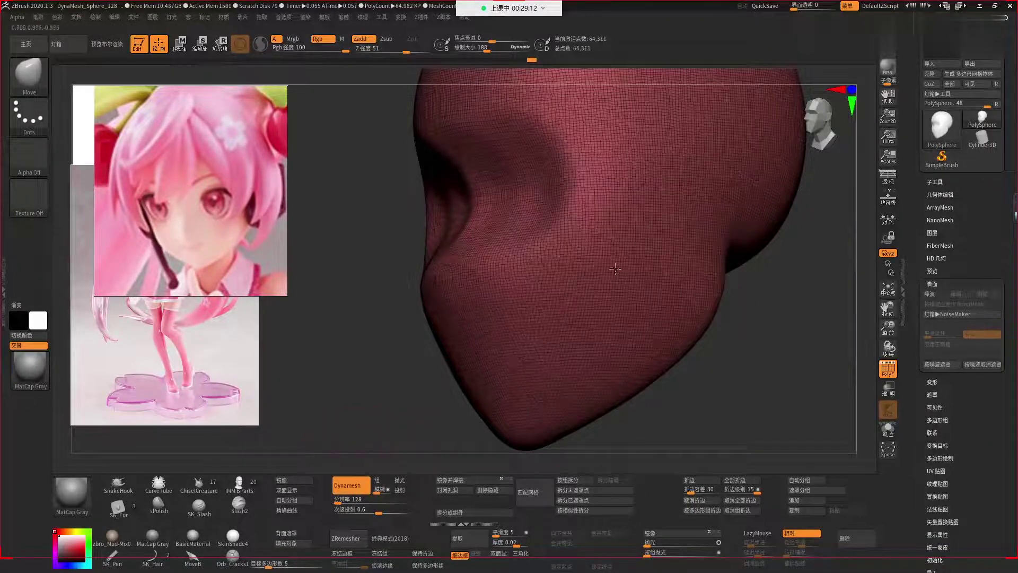
left_click_drag(408, 430, 774, 412)
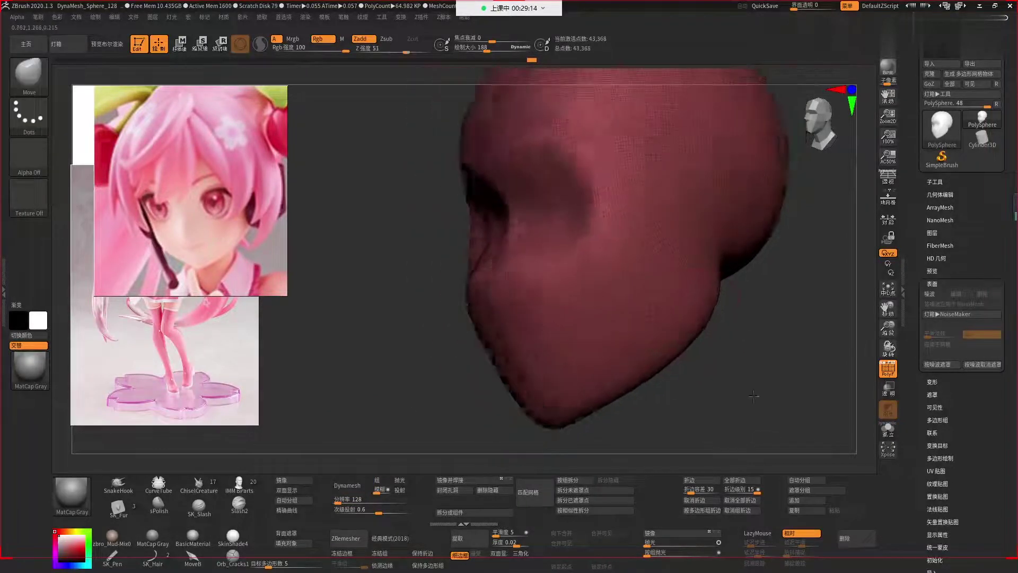
Reapply DynaMesh at resolution 128 and frame the whole head front-on.
key("ctrl+z")
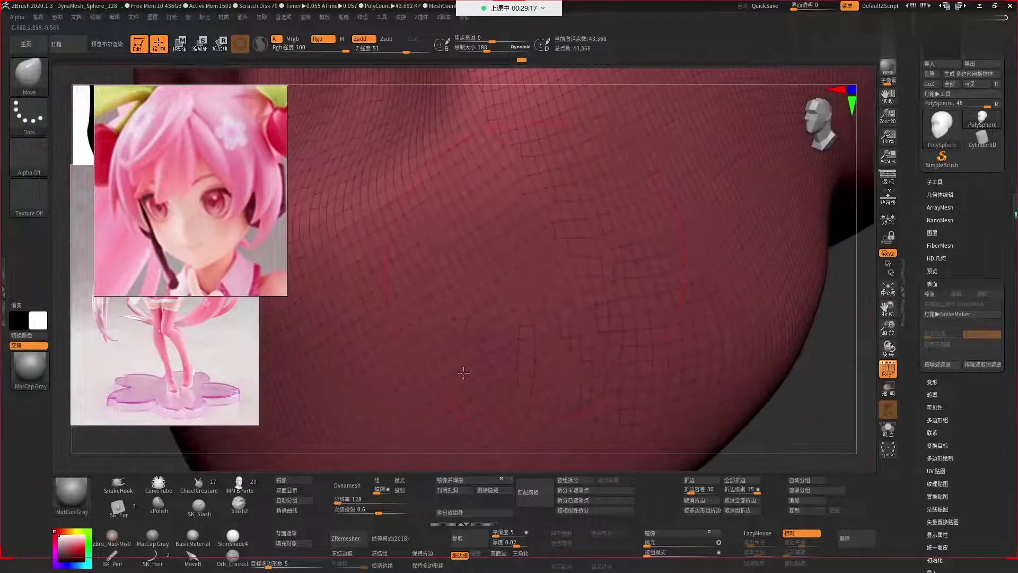
left_click(350, 485)
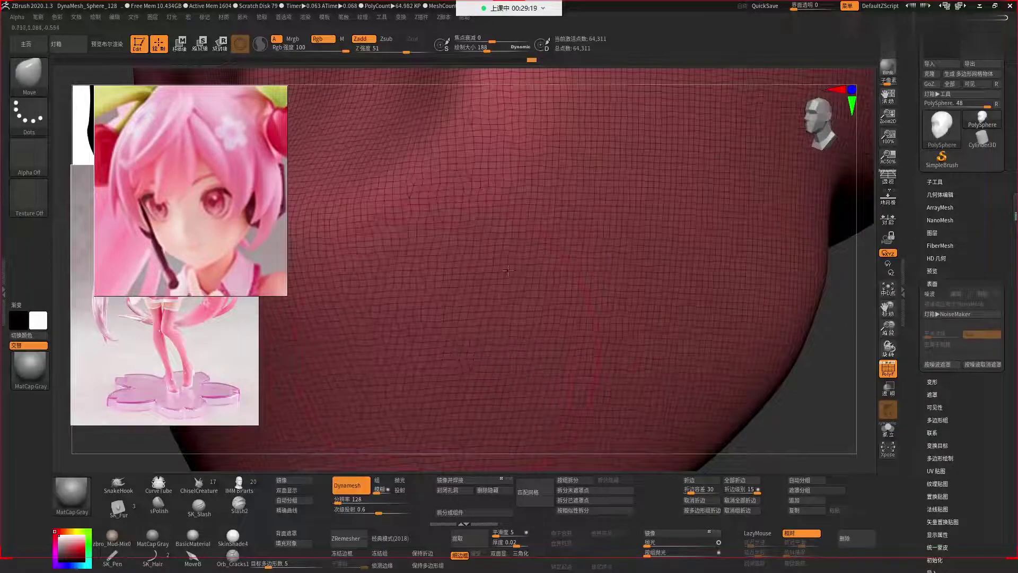
key("f")
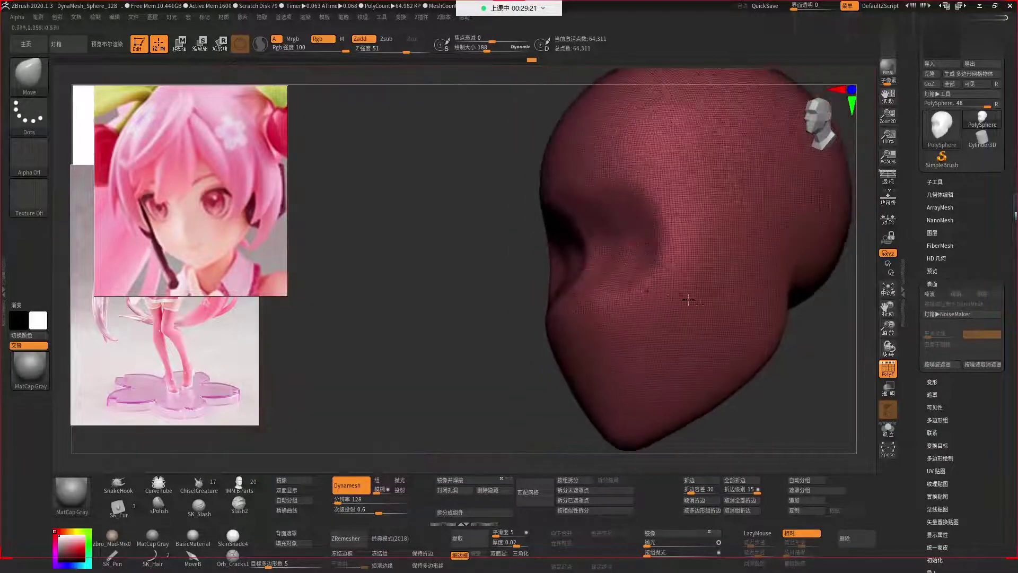
mouse_move(771, 366)
left_mouse_down()
mouse_move(774, 375)
mouse_move(741, 263)
mouse_move(613, 254)
left_mouse_up()
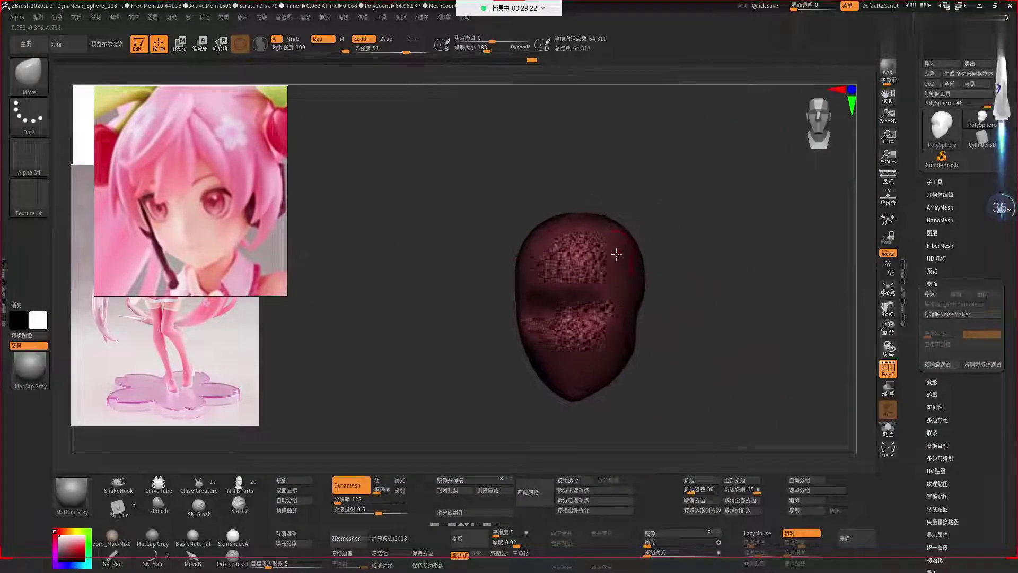
DynaMesh the test horn together with the head.
mouse_move(731, 249)
left_mouse_down()
mouse_move(780, 222)
mouse_move(691, 231)
mouse_move(752, 284)
mouse_move(668, 225)
left_mouse_up()
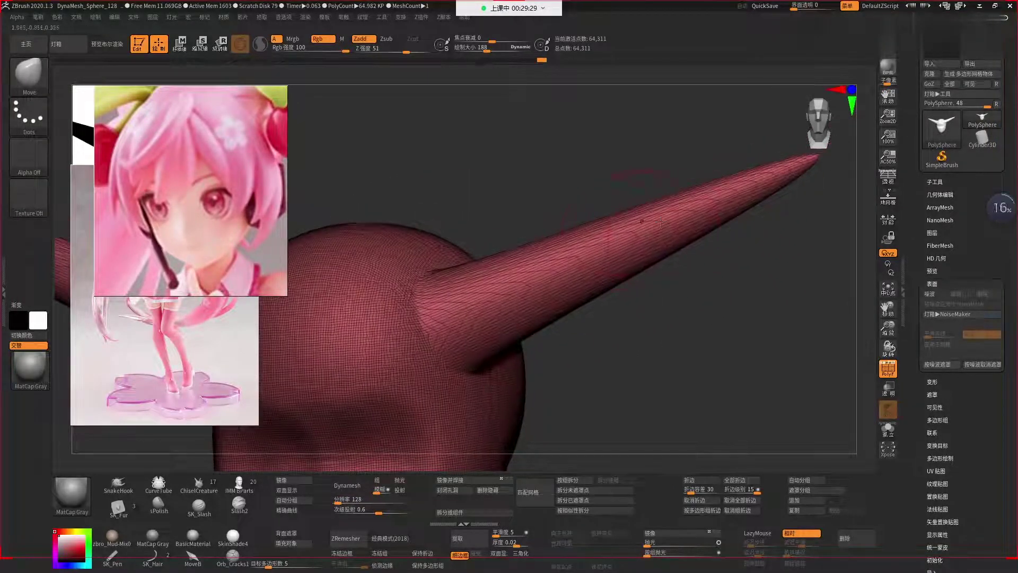
left_click(348, 485)
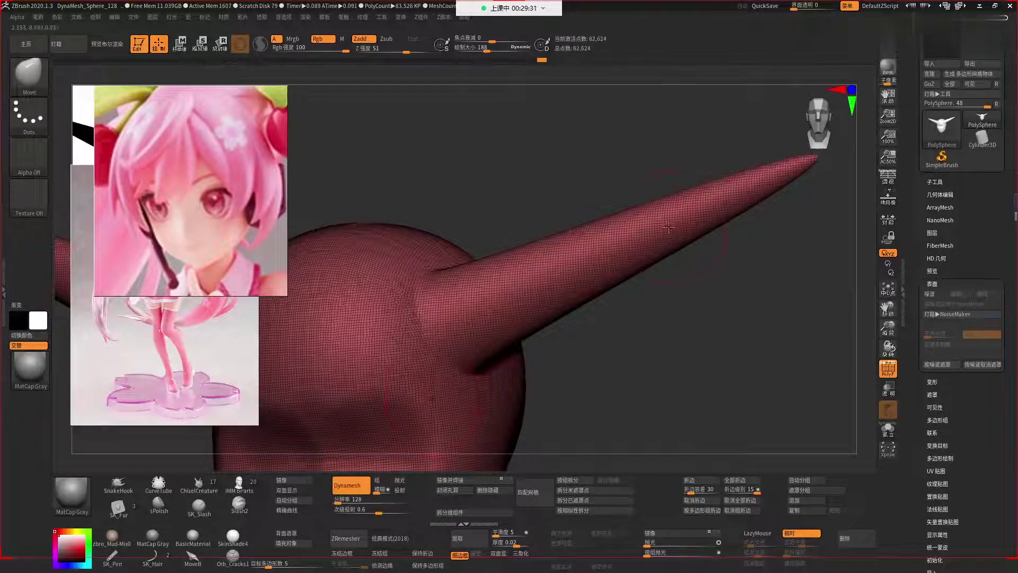
key("ctrl+z")
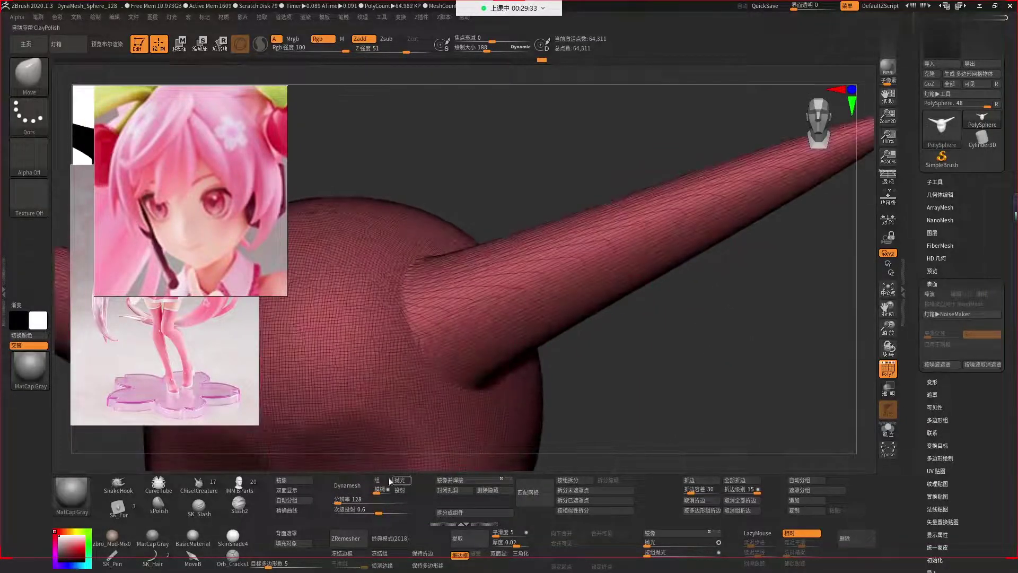
left_click(347, 485)
mouse_move(670, 363)
left_mouse_down()
mouse_move(640, 231)
mouse_move(608, 243)
left_mouse_up()
Sculpt spiral ridges around the horn with ClayBuildup.
key("b")
key("c")
key("b")
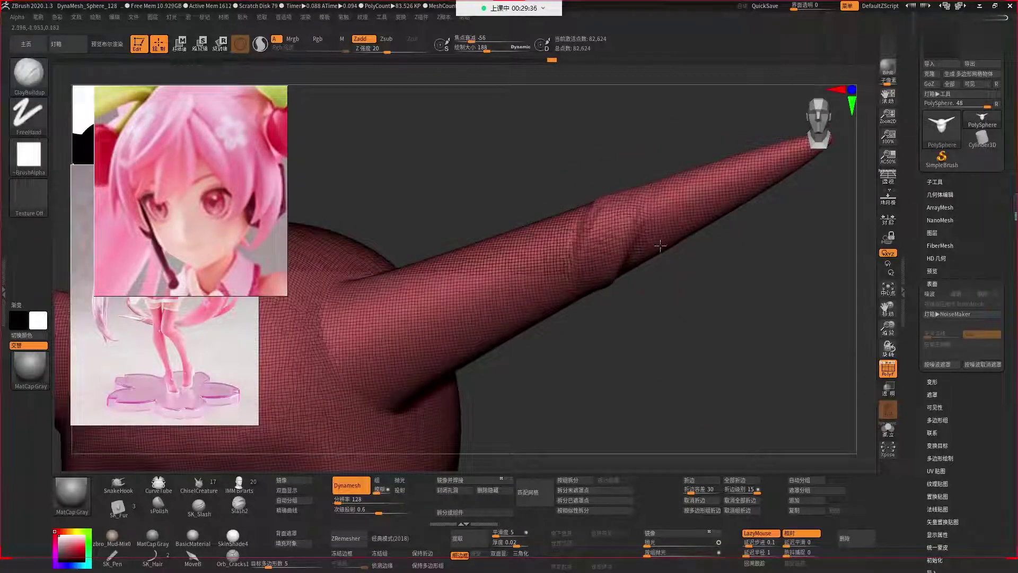
left_click_drag(689, 178, 649, 257)
left_click_drag(570, 212, 509, 291)
left_click_drag(503, 236, 446, 313)
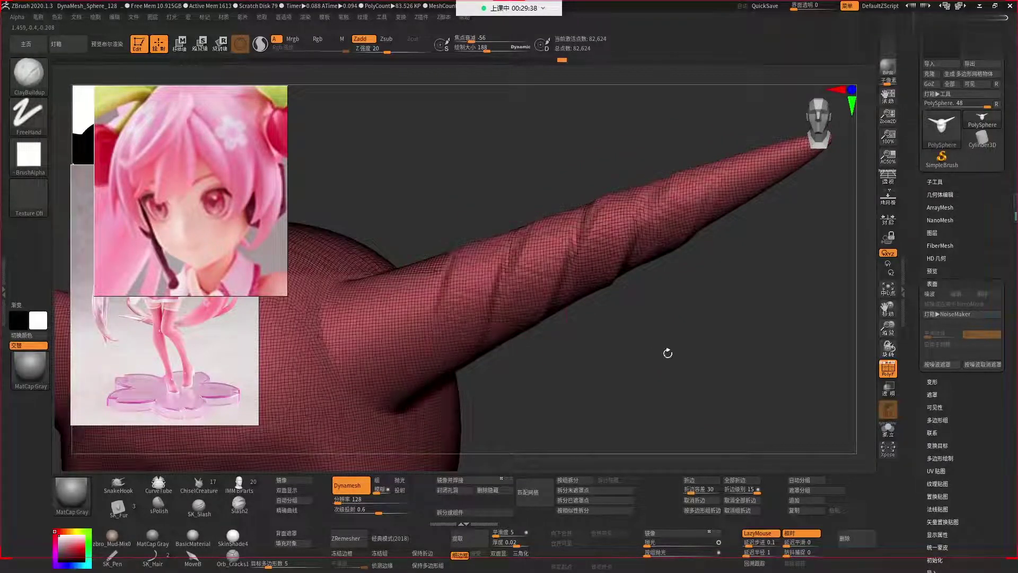
Hide the wireframe, smooth the ridges, then undo the horn entirely.
key("shift+f")
left_click_drag(668, 353, 617, 301, "alt")
left_click_drag(526, 262, 580, 312, "shift")
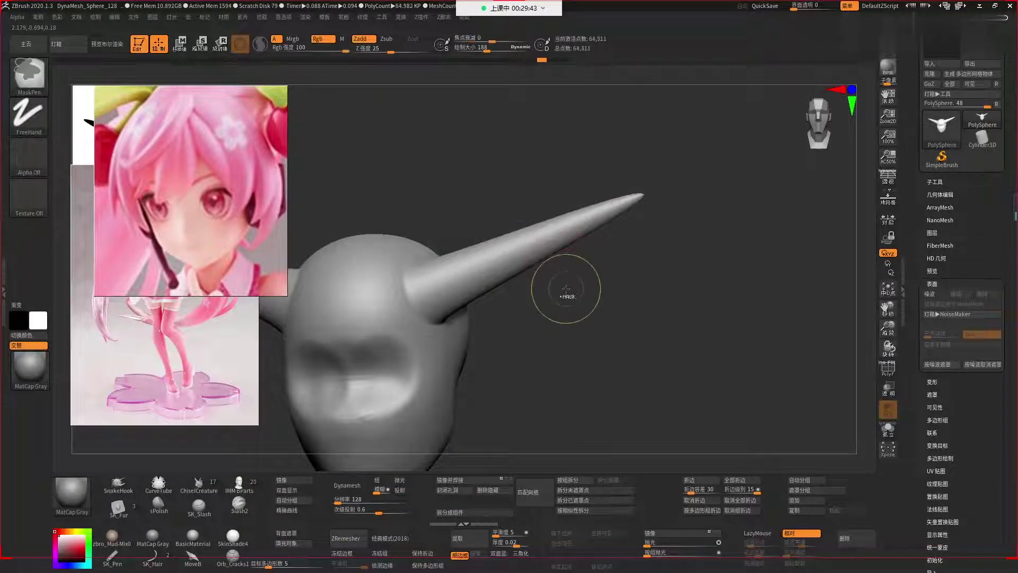
key("ctrl+z")
Build up brow ridges above both eyes with a larger ClayBuildup brush.
left_click_drag(451, 430, 512, 367, "alt")
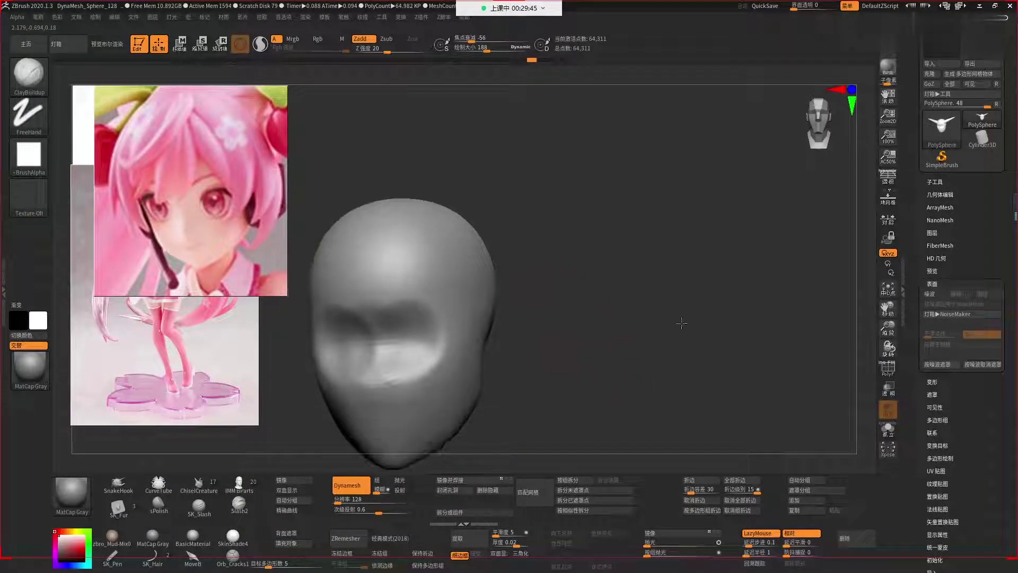
mouse_move(617, 364)
left_mouse_down()
mouse_move(666, 343)
mouse_move(631, 387)
mouse_move(552, 338)
left_mouse_up()
mouse_move(644, 373)
left_mouse_down()
mouse_move(627, 341)
mouse_move(625, 357)
mouse_move(684, 342)
left_mouse_up()
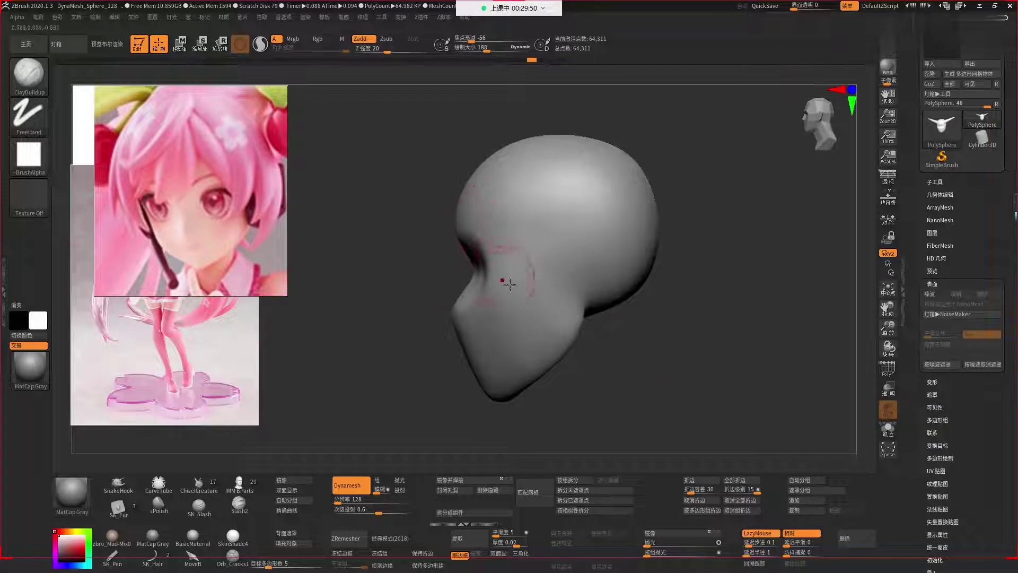
right_click_drag(495, 293, 600, 294, "shift")
left_click_drag(600, 294, 631, 292)
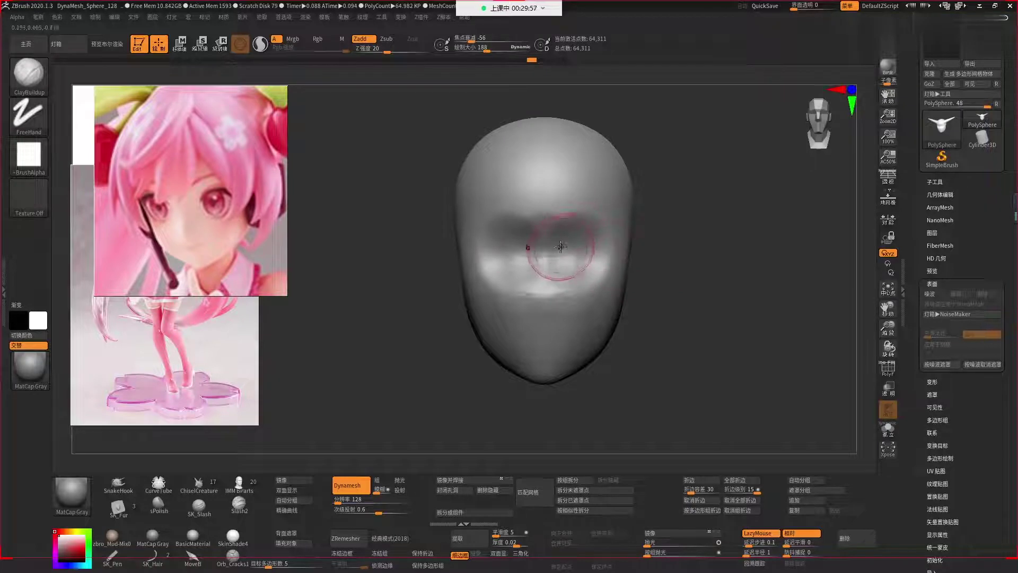
key("space")
left_click_drag(559, 240, 572, 239)
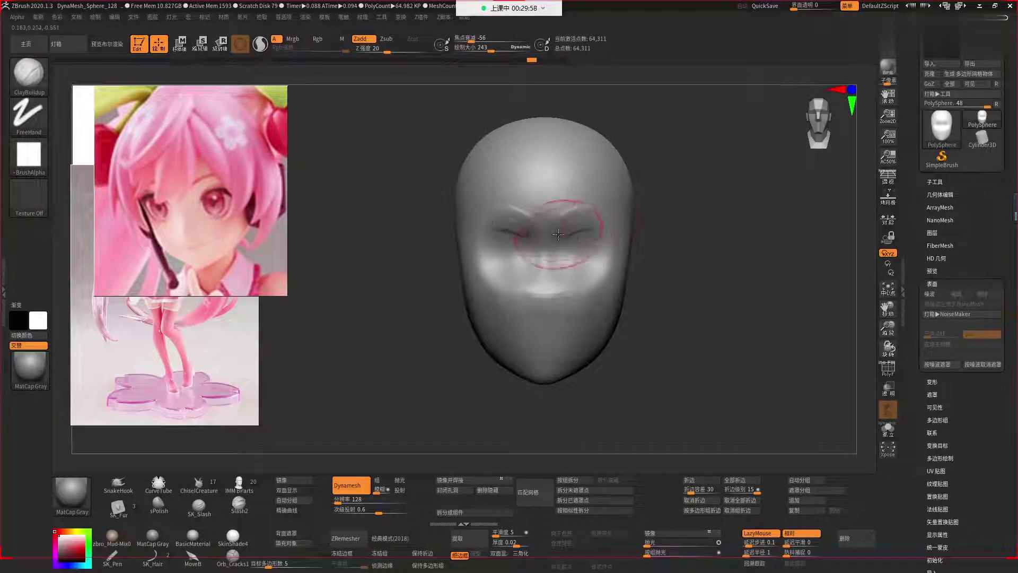
left_click_drag(658, 281, 691, 282)
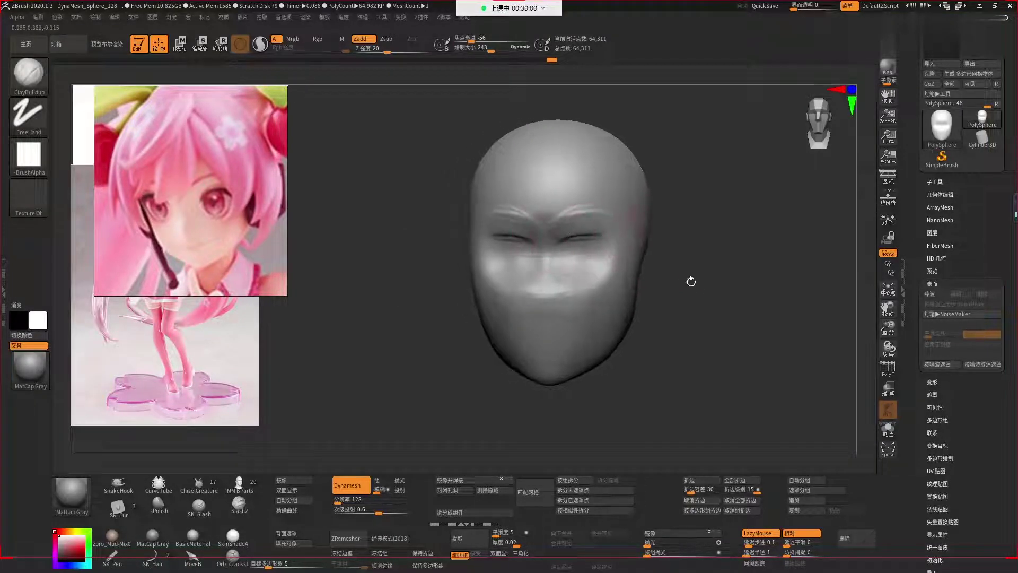
mouse_move(554, 229)
left_mouse_down()
mouse_move(525, 209)
mouse_move(594, 207)
mouse_move(609, 228)
left_mouse_up()
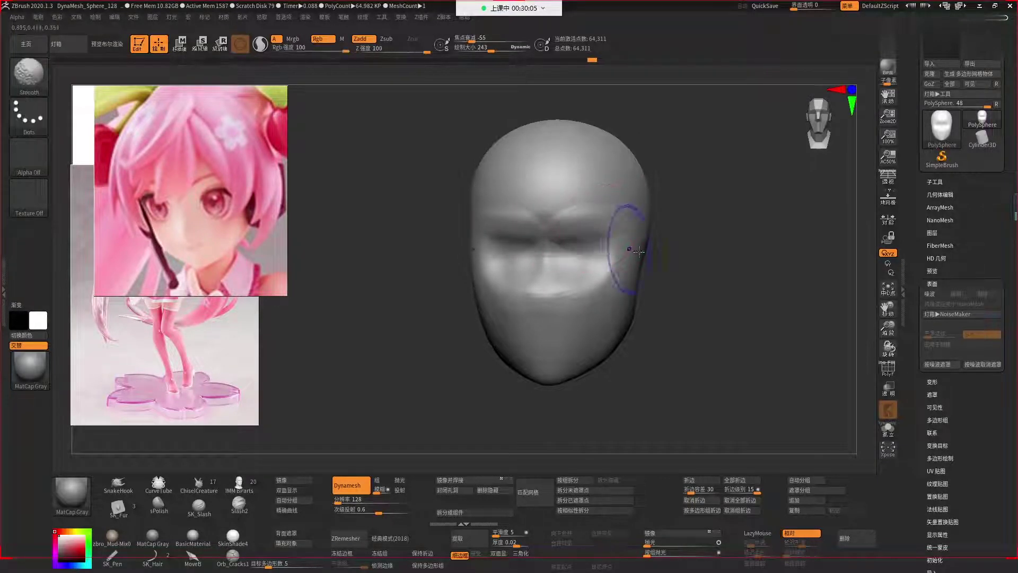
Sculpt the nose below the brow and smooth its rough strokes.
mouse_move(657, 254)
left_mouse_down("shift")
mouse_move(702, 316)
mouse_move(689, 238)
left_mouse_up("shift")
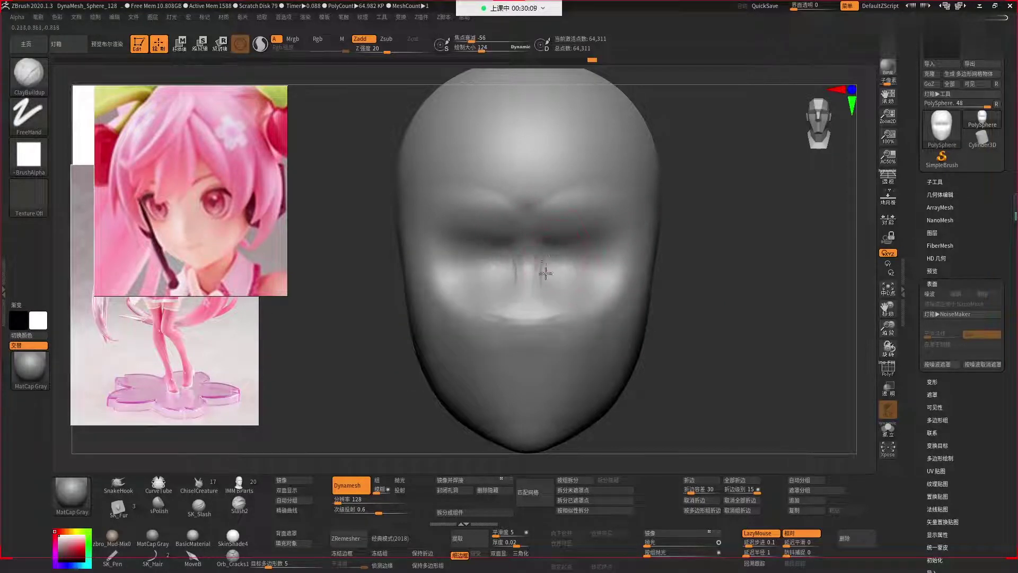
mouse_move(555, 267)
left_mouse_down()
mouse_move(568, 318)
mouse_move(559, 278)
left_mouse_up()
right_click_drag(560, 278, 587, 350)
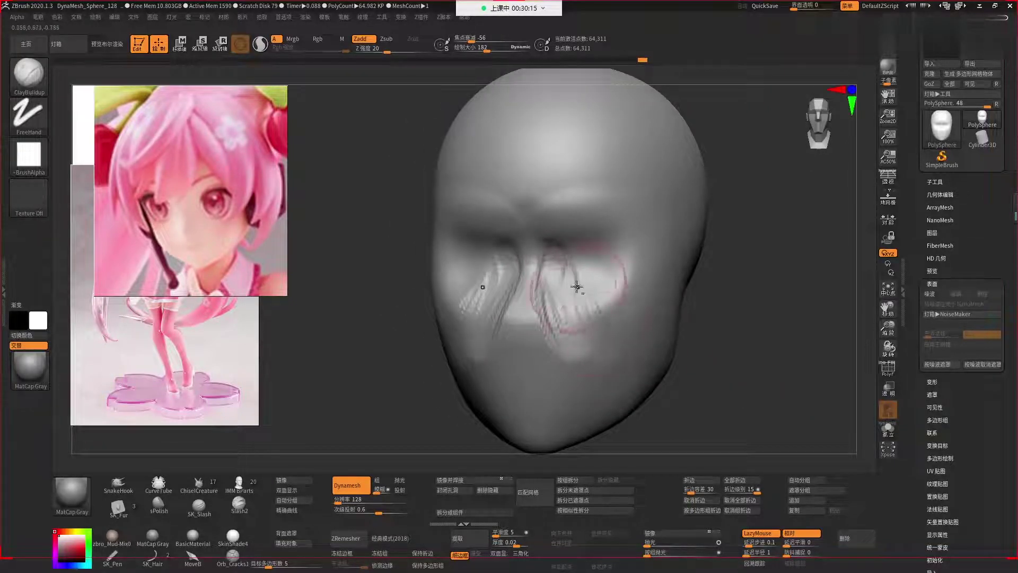
left_click_drag(580, 273, 583, 343, "shift")
right_click_drag(597, 312, 552, 317)
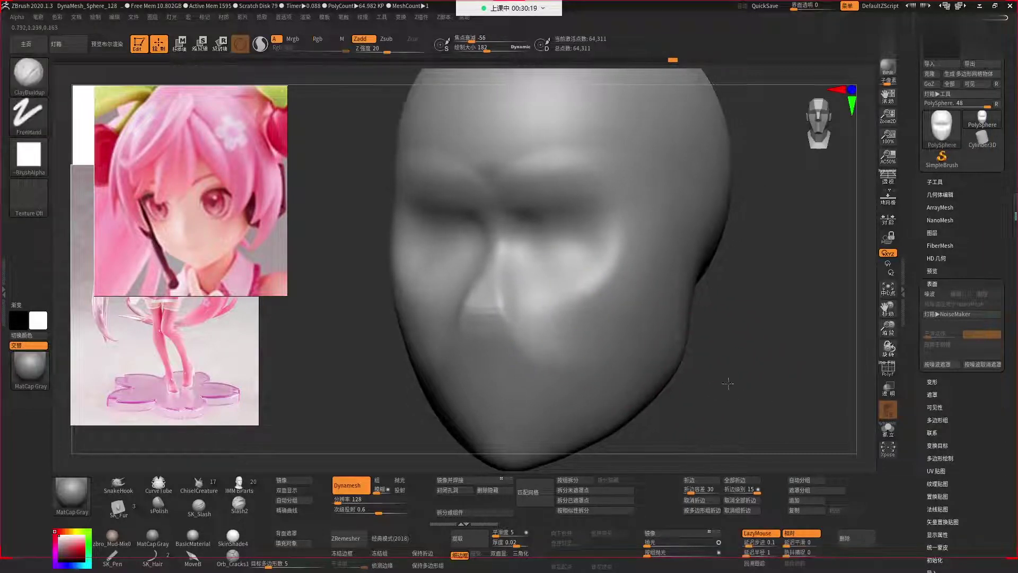
right_click_drag(727, 381, 574, 282)
key("shift+f")
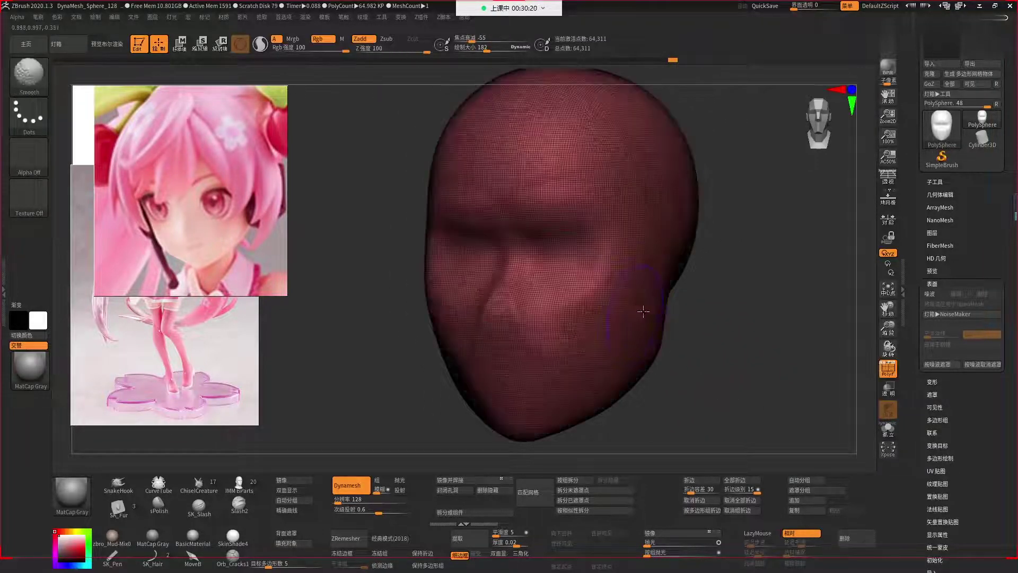
mouse_move(650, 262)
left_mouse_down()
mouse_move(711, 255)
mouse_move(616, 293)
left_mouse_up()
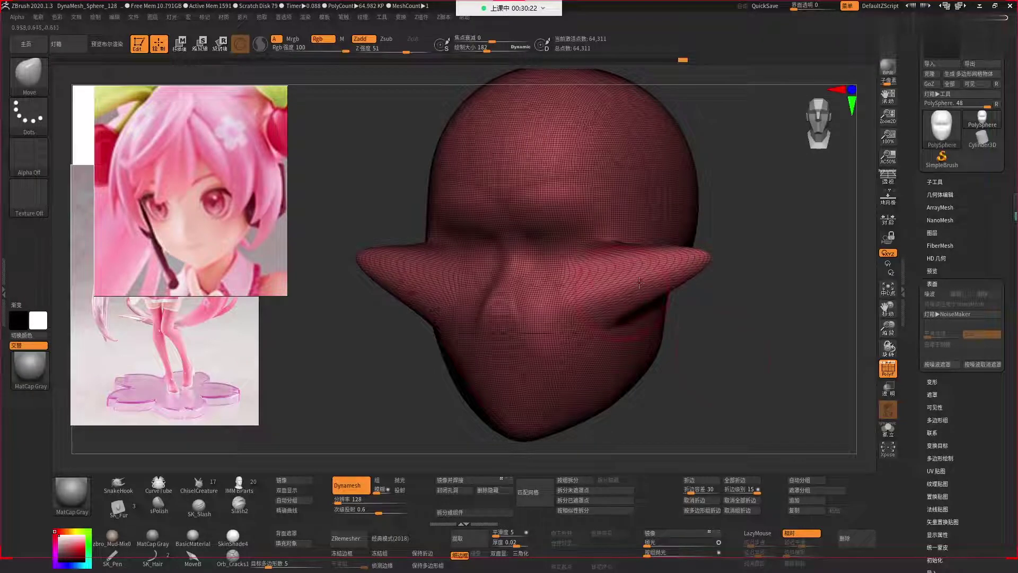
left_click_drag(727, 357, 778, 413, "ctrl")
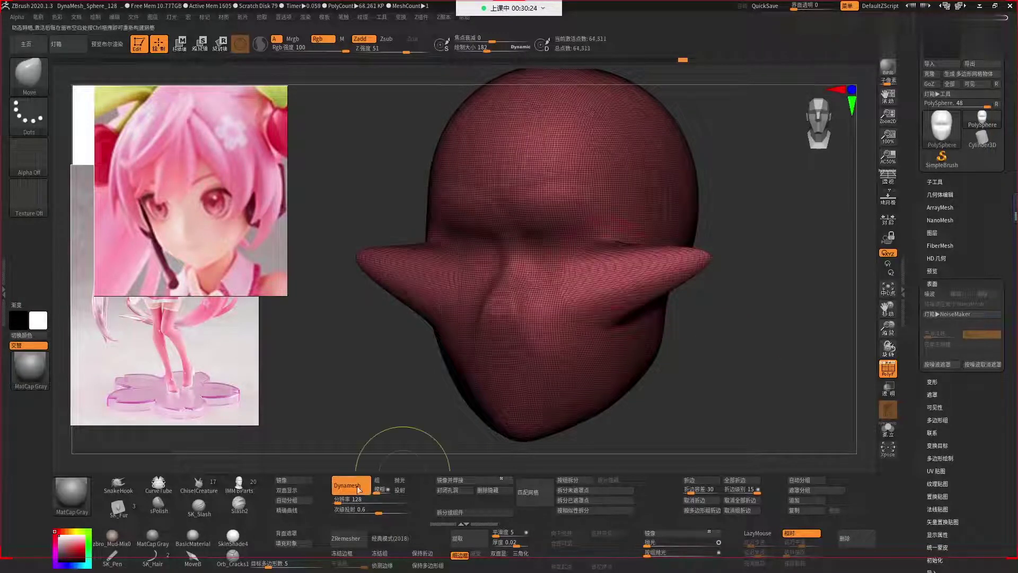
key("ctrl+z")
key("ctrl+z")
key("ctrl+z")
key("ctrl+shift+z")
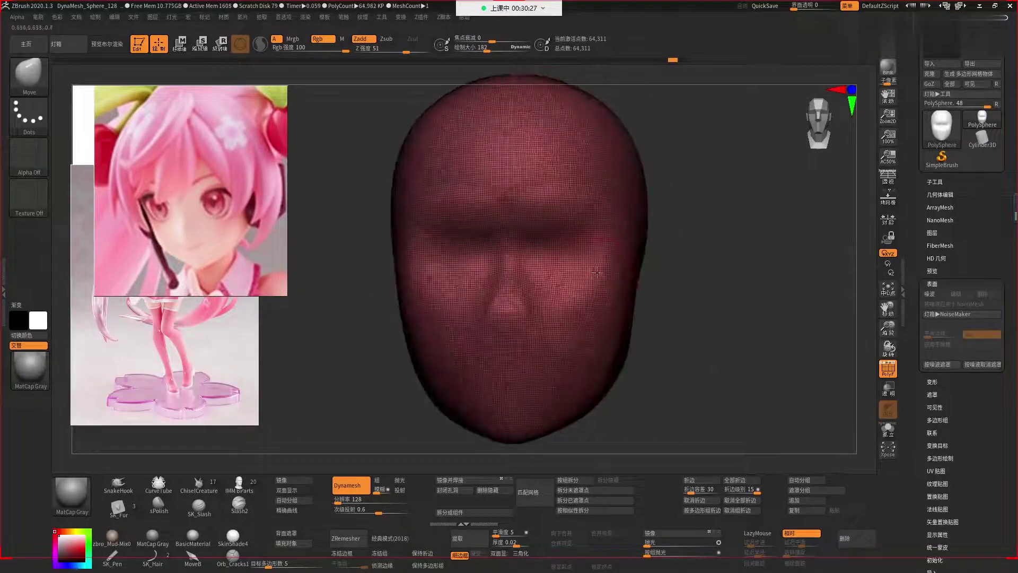
key("ctrl+shift+z")
key("shift+f")
key("b")
key("c")
key("b")
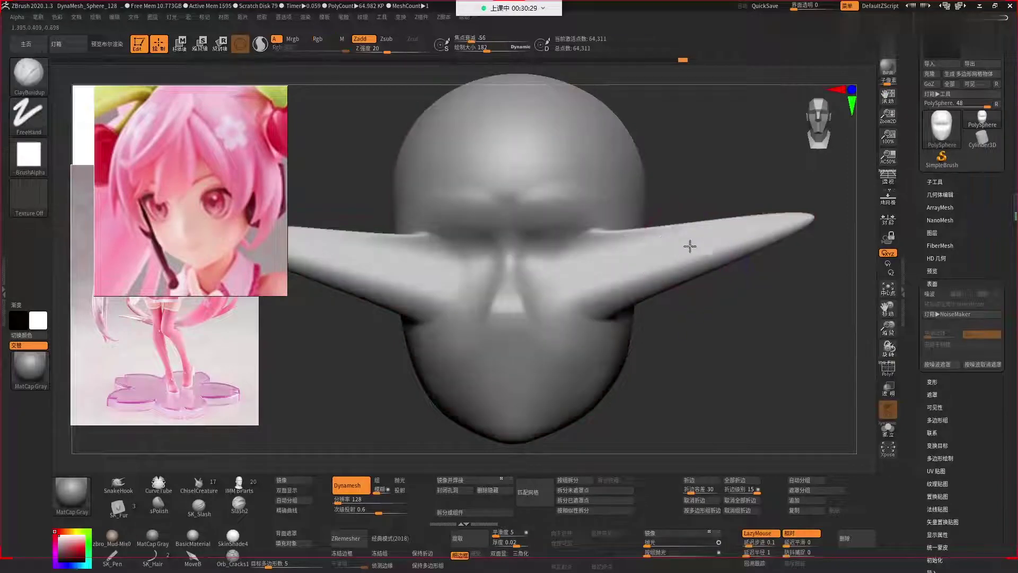
left_click_drag(689, 243, 705, 228)
mouse_move(742, 284)
left_mouse_down()
mouse_move(771, 320)
mouse_move(674, 277)
left_mouse_up()
key("shift+f")
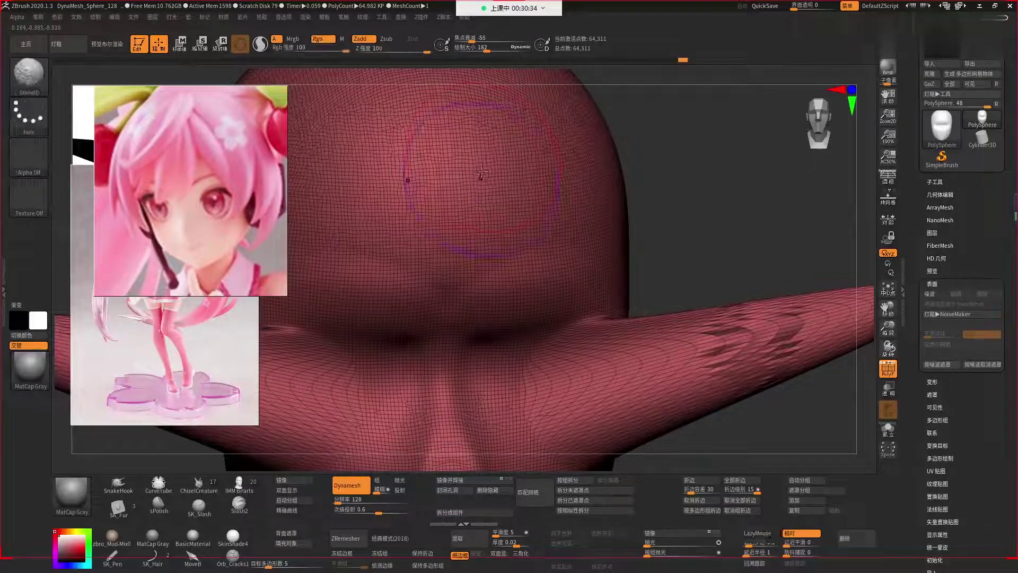
left_click_drag(484, 157, 470, 153, "shift")
key("shift+f")
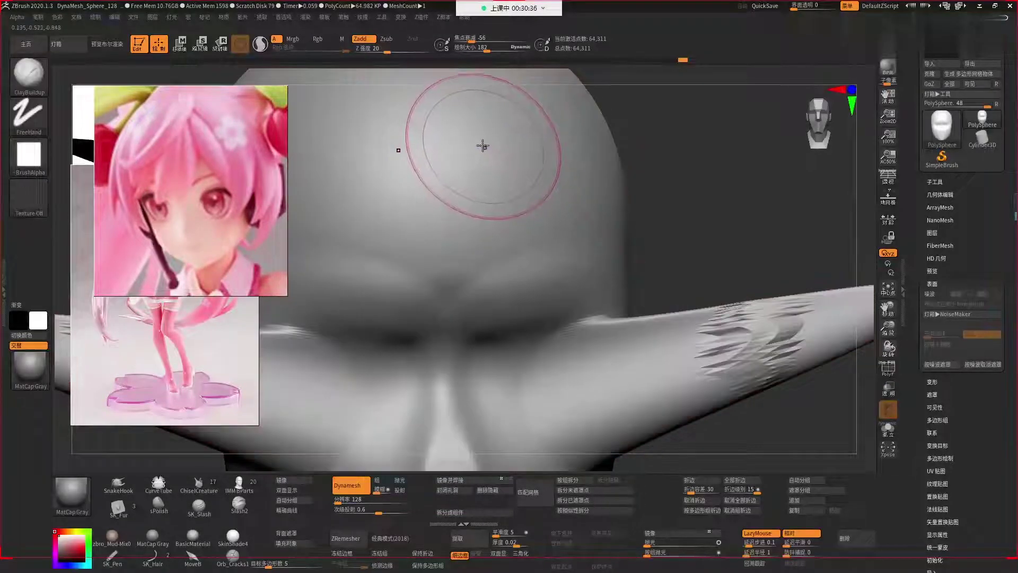
left_click_drag(366, 133, 390, 217)
left_click_drag(509, 132, 498, 212)
left_click_drag(424, 137, 527, 159)
key("shift+f")
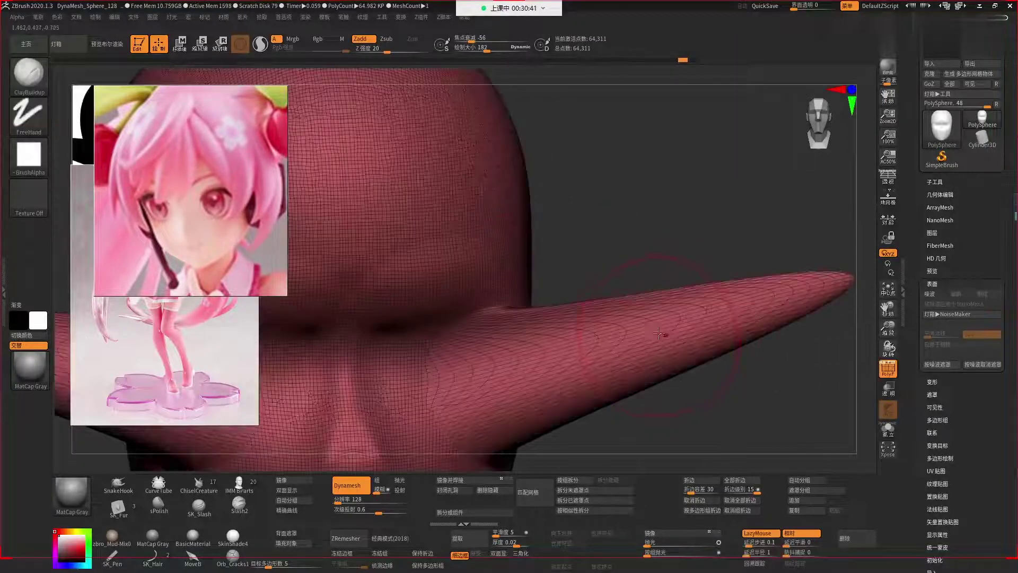
key("shift+f")
mouse_move(631, 324)
left_mouse_down()
mouse_move(705, 318)
mouse_move(700, 334)
mouse_move(670, 311)
mouse_move(656, 338)
mouse_move(625, 342)
left_mouse_up()
key("ctrl+z")
key("shift+f")
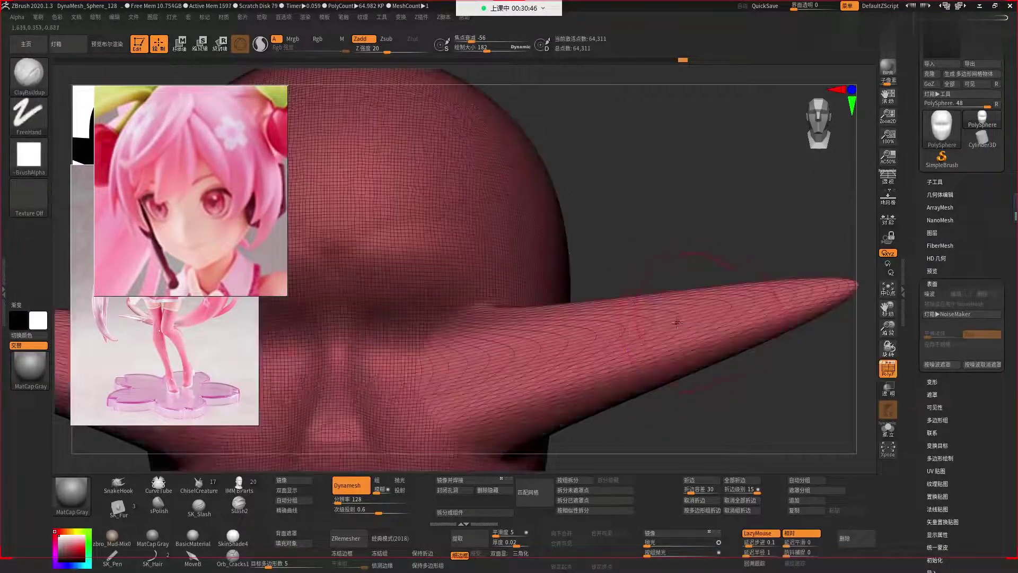
Undo back to the plain head, hide the wireframe and frame it front-on.
key("ctrl+z")
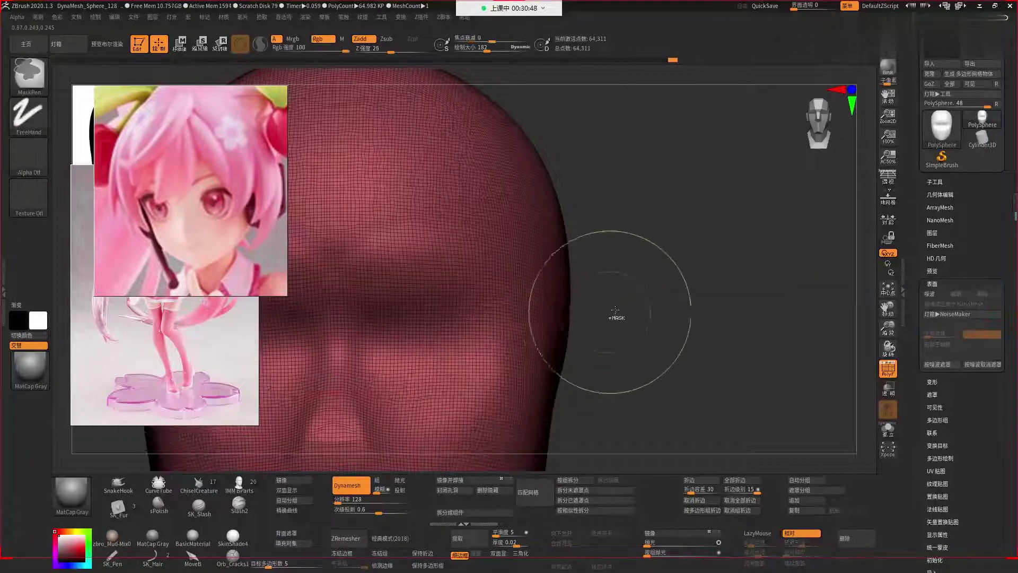
left_click_drag(603, 318, 665, 289, "alt")
key("shift+f")
left_click_drag(636, 352, 643, 354, "shift")
key("f")
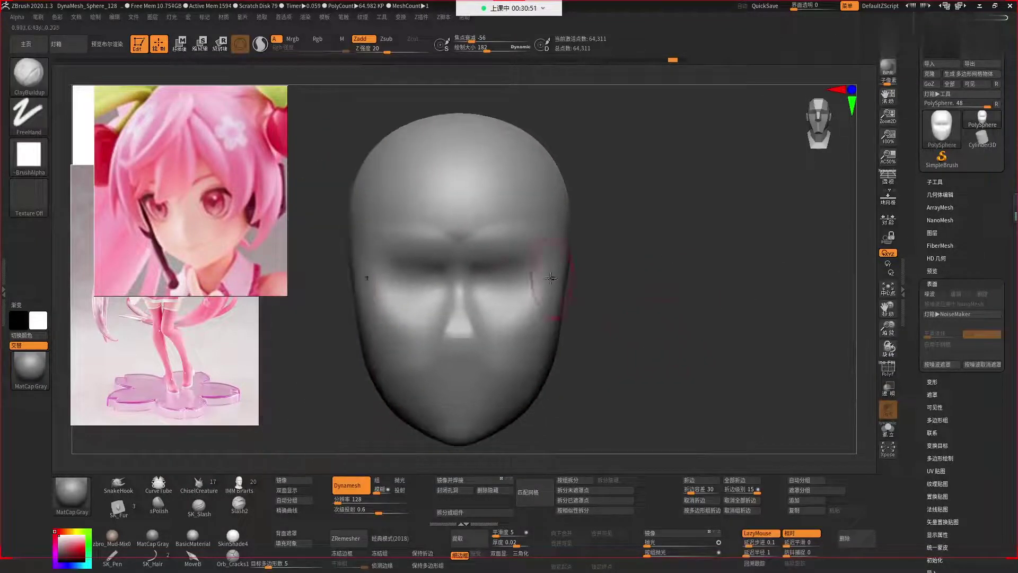
key("s")
mouse_move(530, 352)
left_mouse_down()
mouse_move(594, 390)
mouse_move(566, 312)
left_mouse_up()
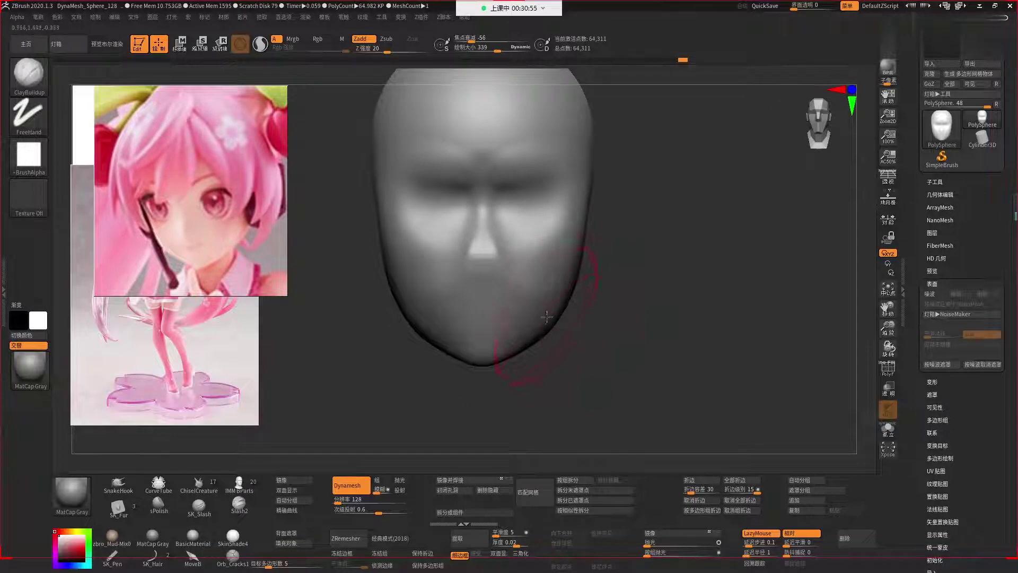
Pull the jaw and cheeks inward into a pointed chin with the Move brush, then smooth.
key("b")
key("m")
key("v")
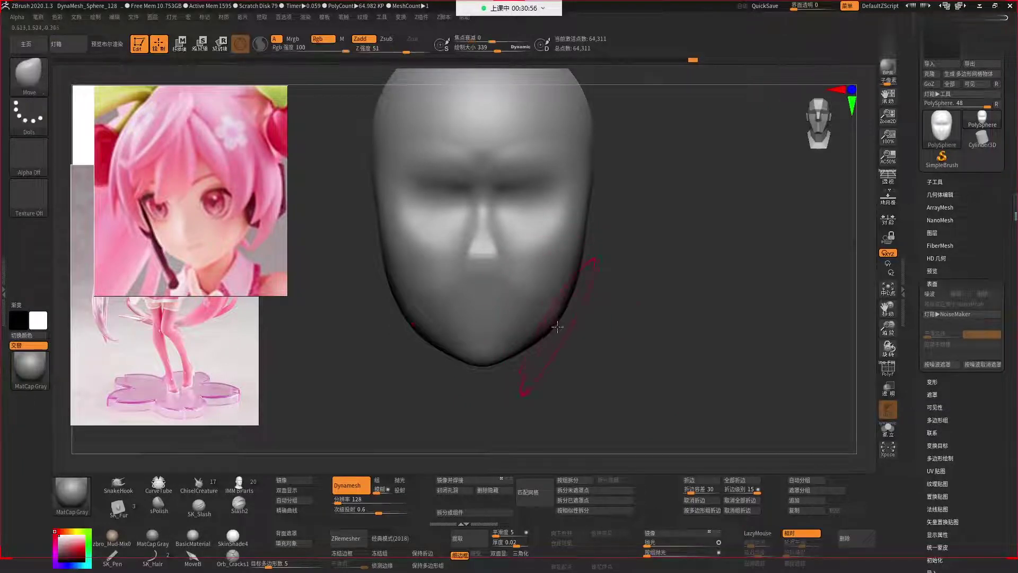
mouse_move(559, 321)
left_mouse_down()
mouse_move(574, 328)
mouse_move(530, 350)
left_mouse_up()
mouse_move(588, 265)
left_mouse_down("shift")
mouse_move(608, 338)
mouse_move(626, 307)
left_mouse_up("shift")
key("space")
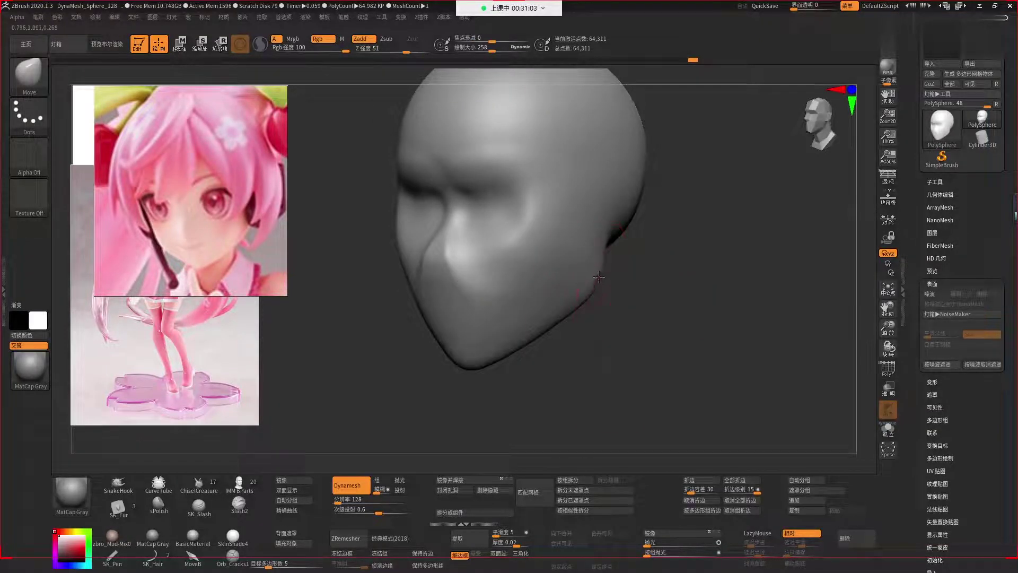
mouse_move(609, 314)
left_mouse_down()
mouse_move(592, 296)
mouse_move(643, 371)
mouse_move(552, 320)
left_mouse_up()
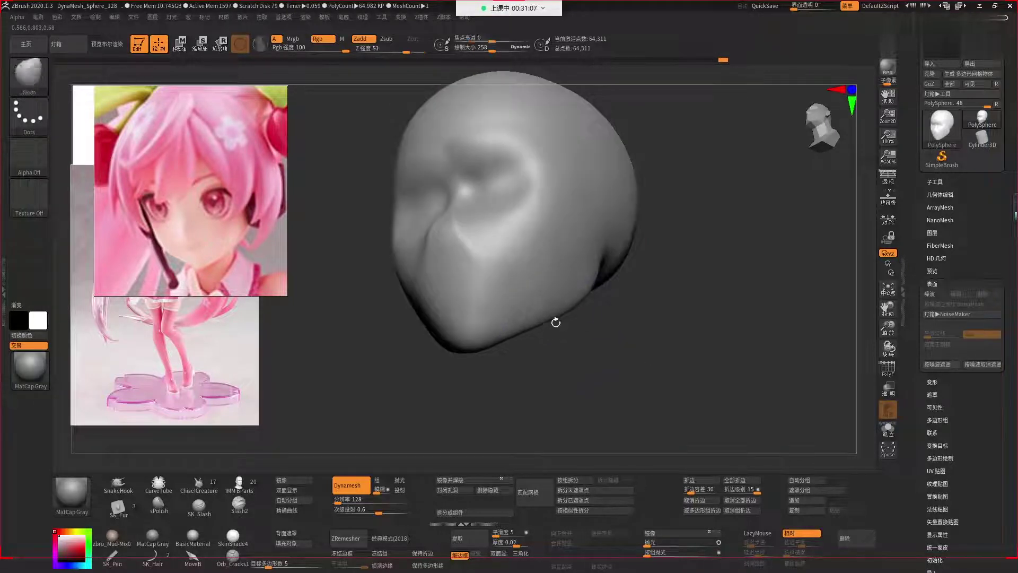
left_click_drag(618, 347, 493, 252, "shift")
key("space")
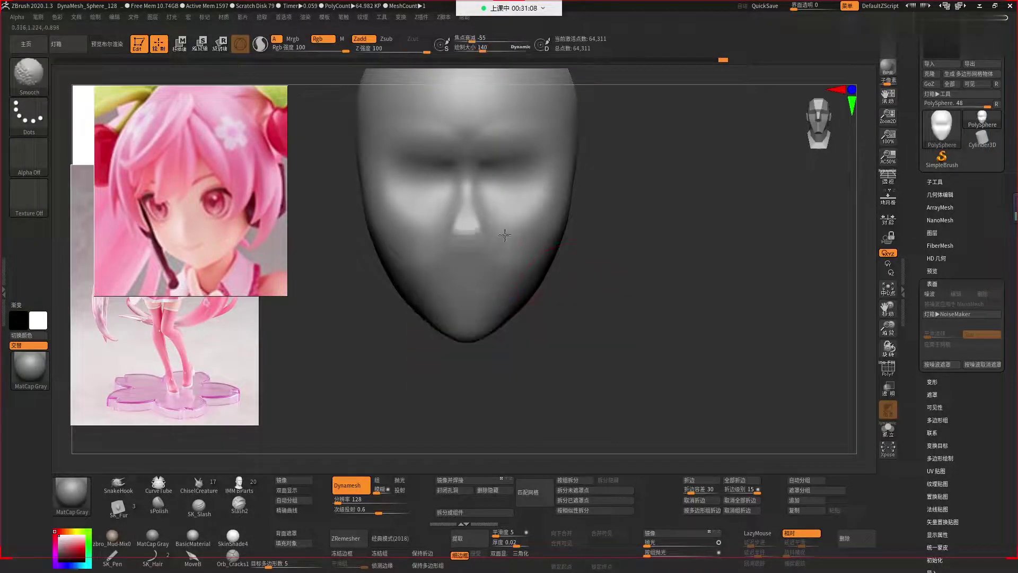
key("b")
key("c")
key("b")
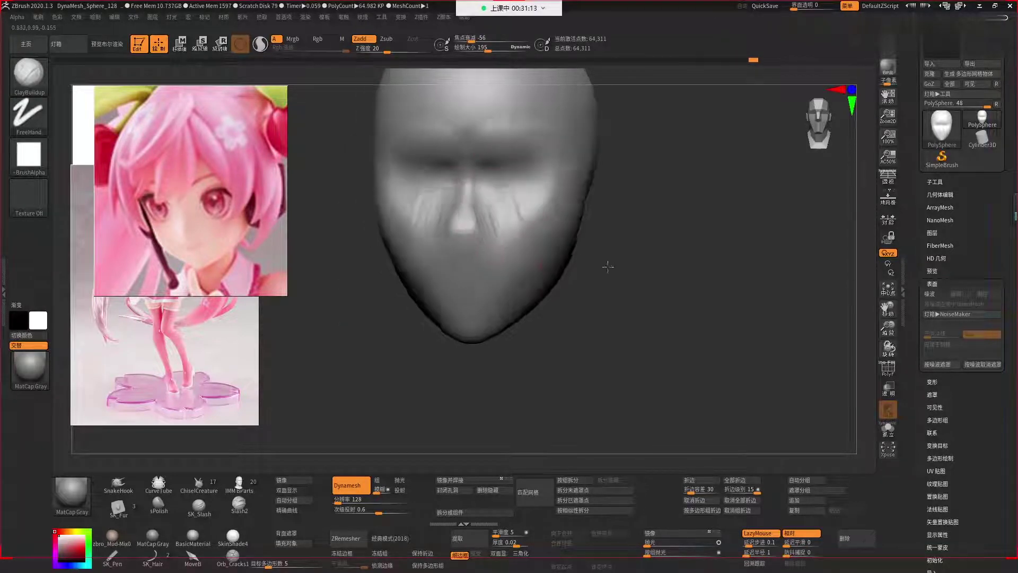
Reshape the brow and eye socket with a resized ClayBuildup brush.
left_click_drag(607, 265, 552, 208)
key("space")
left_click_drag(511, 238, 495, 213)
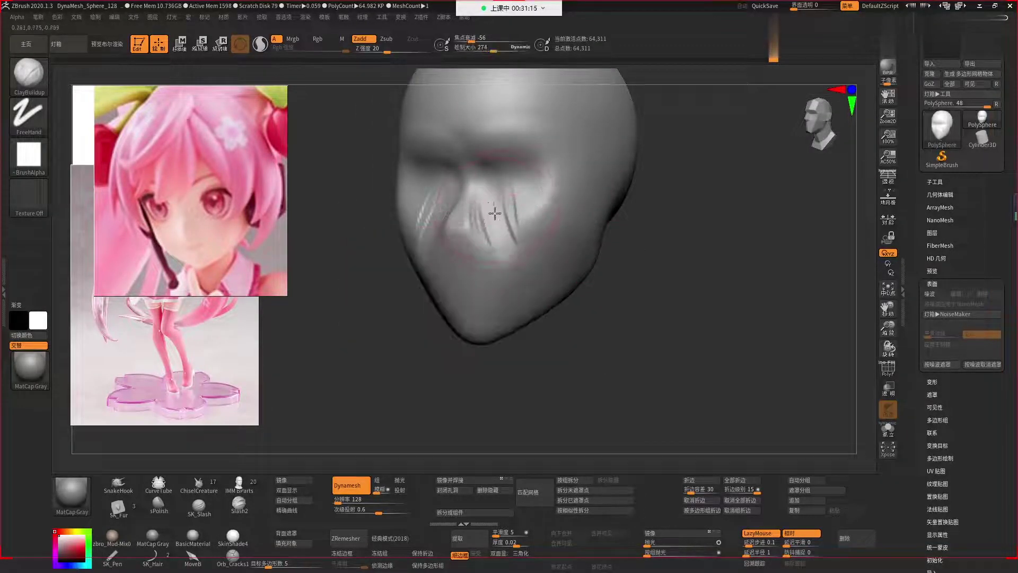
left_click_drag(622, 299, 613, 284)
key("bracketleft")
key("bracketleft")
key("bracketleft")
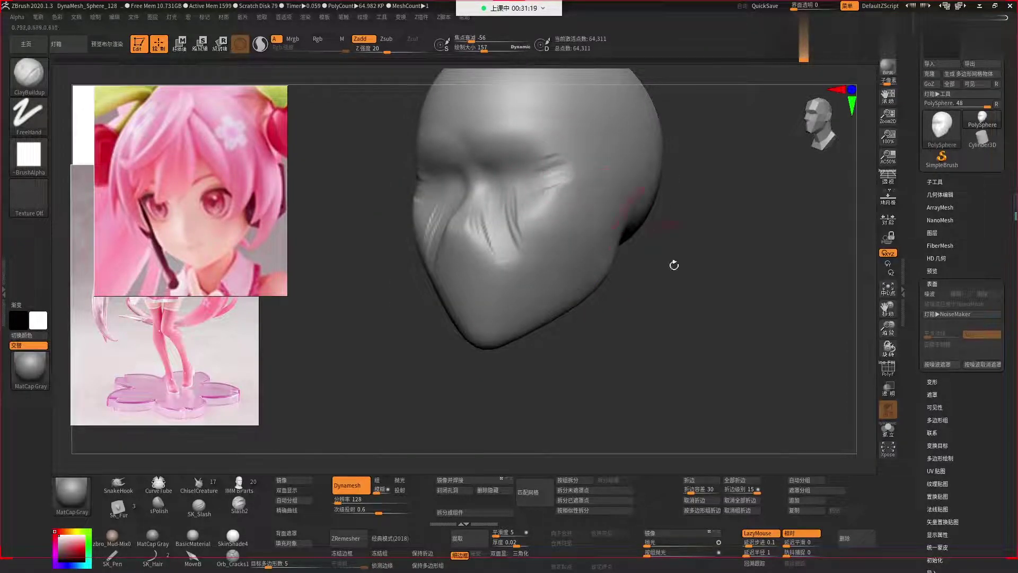
left_click_drag(674, 265, 610, 228)
left_click_drag(530, 222, 557, 223)
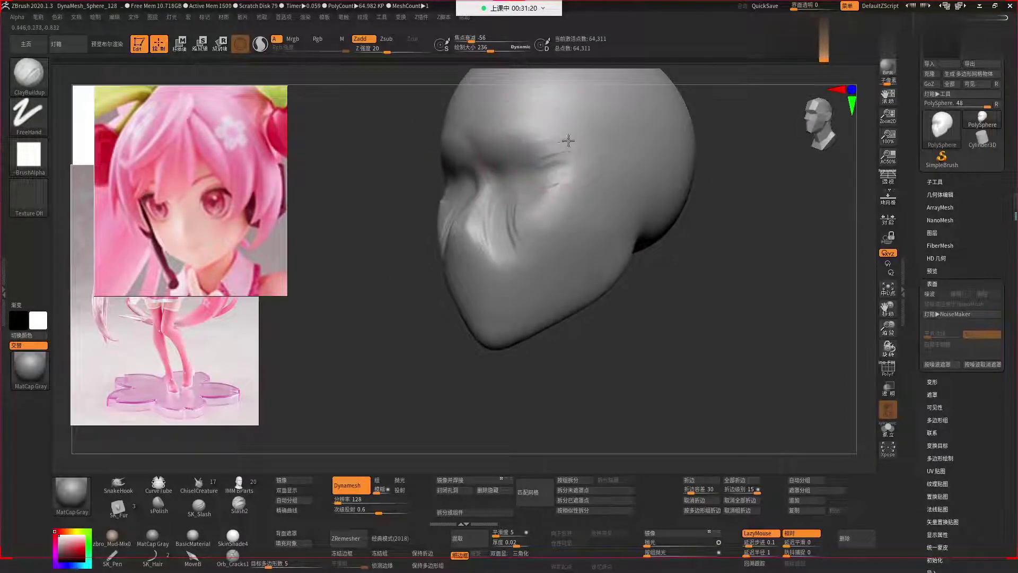
left_click_drag(679, 342, 652, 318)
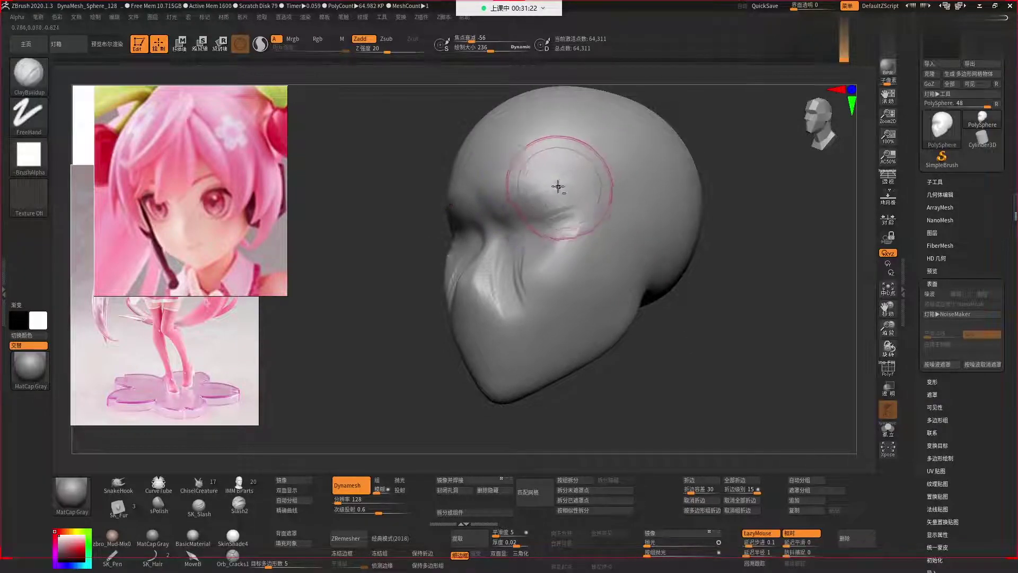
left_click_drag(558, 186, 586, 218)
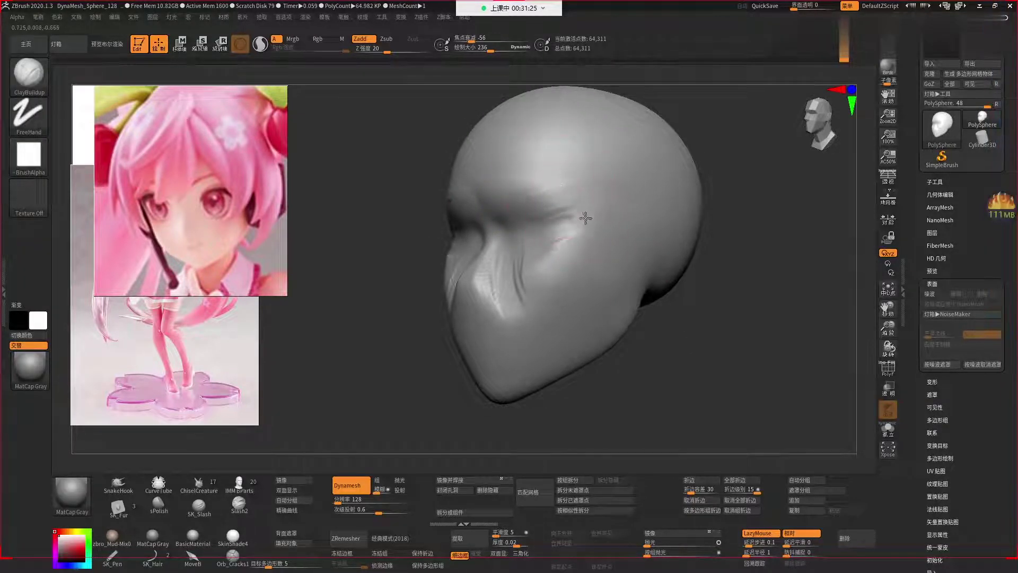
Sculpt vertical ridges on the forehead and brow, then set brush size 208.
mouse_move(682, 330)
left_mouse_down()
mouse_move(588, 171)
mouse_move(606, 234)
left_mouse_up()
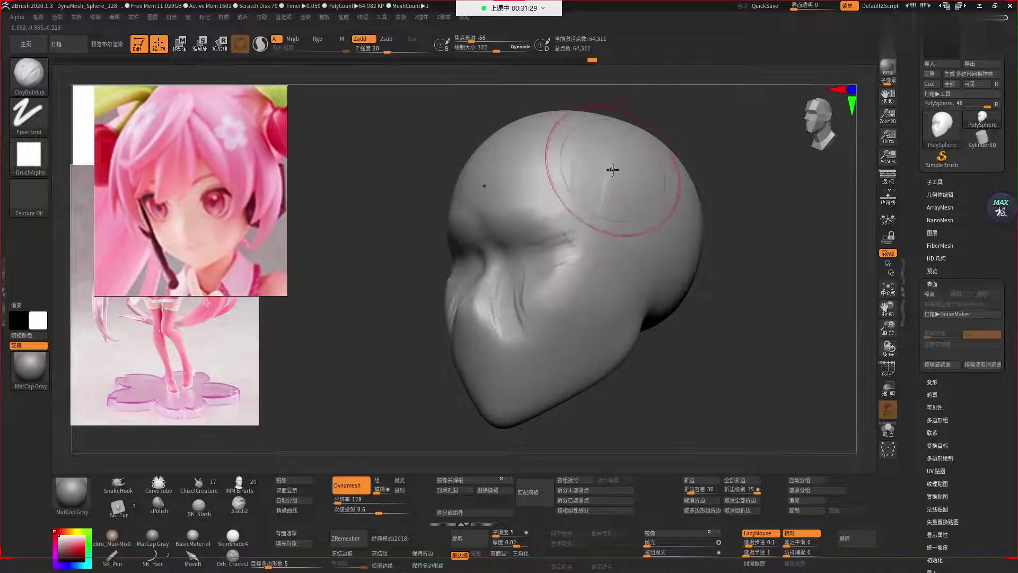
left_click_drag(614, 159, 609, 227)
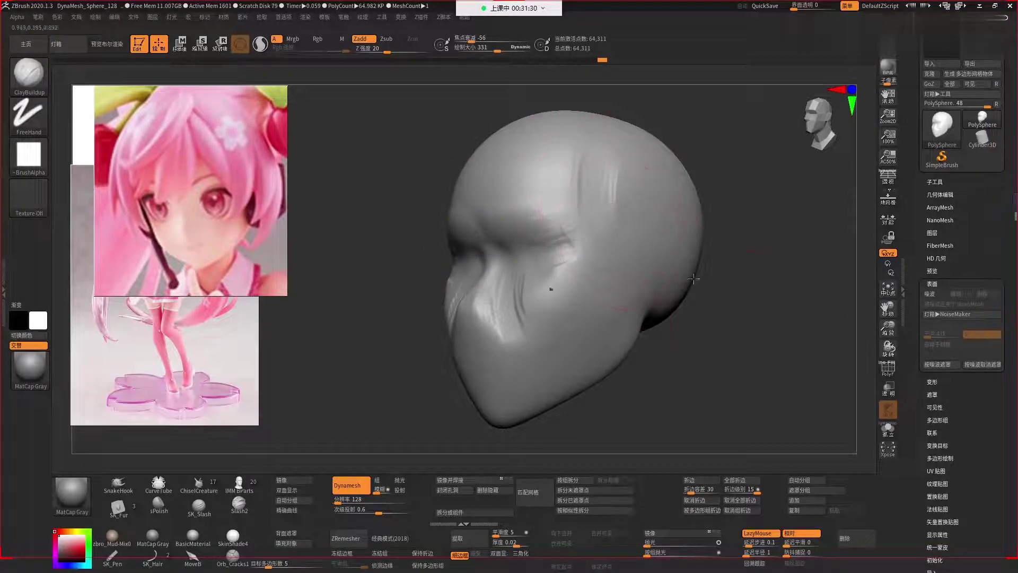
left_click_drag(693, 279, 665, 235)
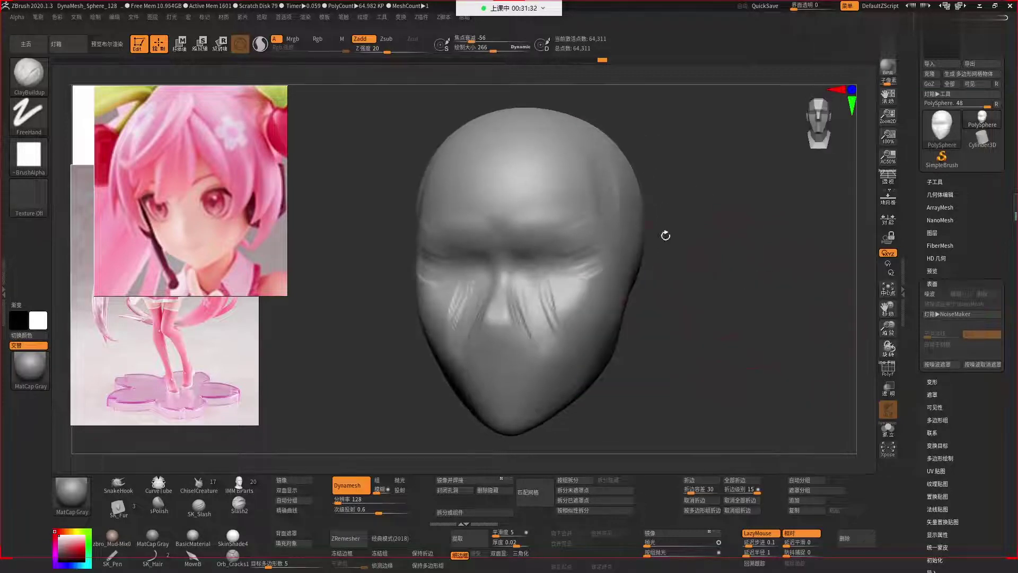
key("space")
left_click_drag(618, 218, 599, 218)
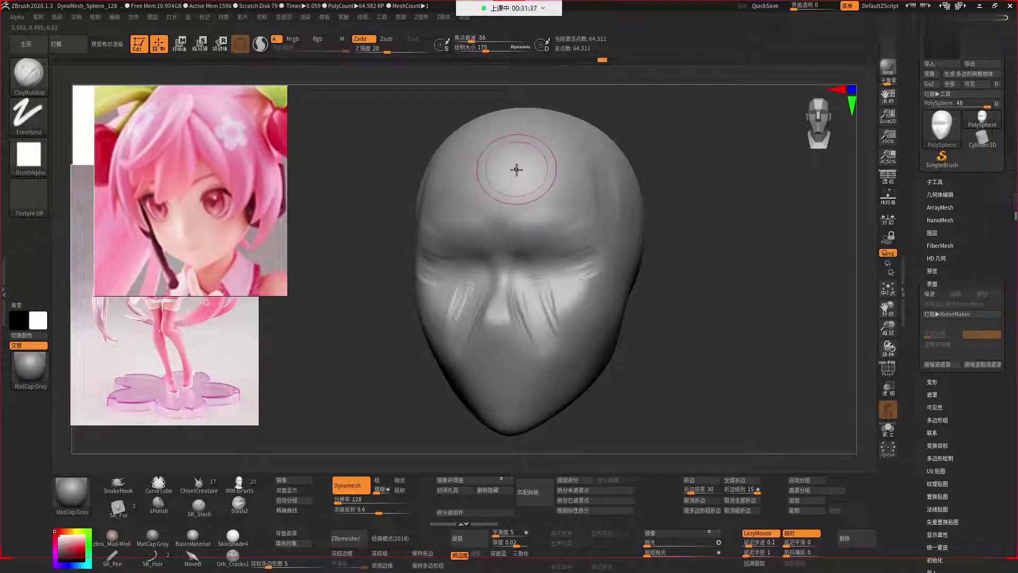
key("space")
mouse_move(461, 209)
left_mouse_down()
mouse_move(512, 149)
mouse_move(537, 166)
left_mouse_up()
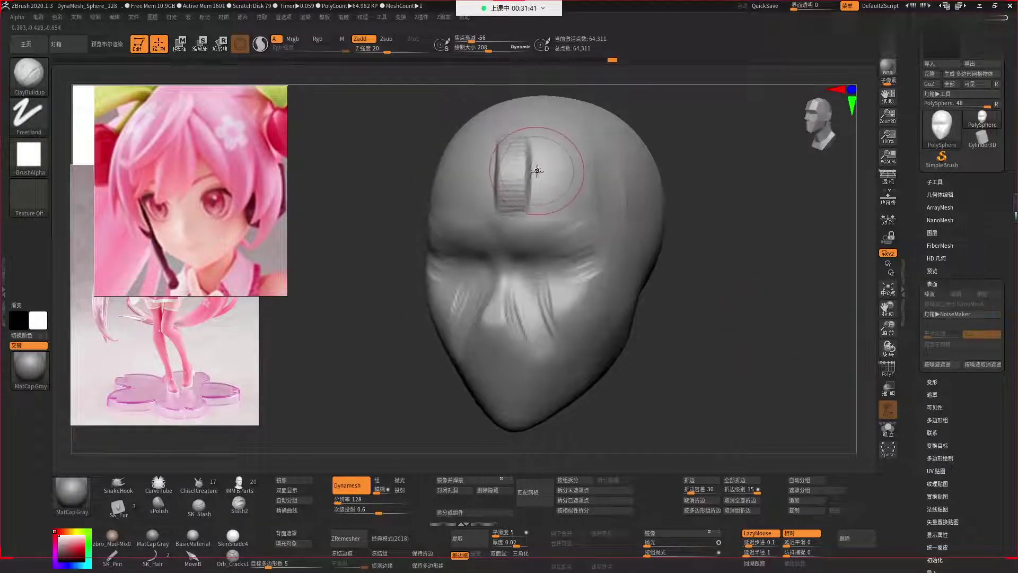
Build up clay on the upper left and right head at size 274, then smooth it.
key("space")
left_click_drag(732, 250, 746, 253)
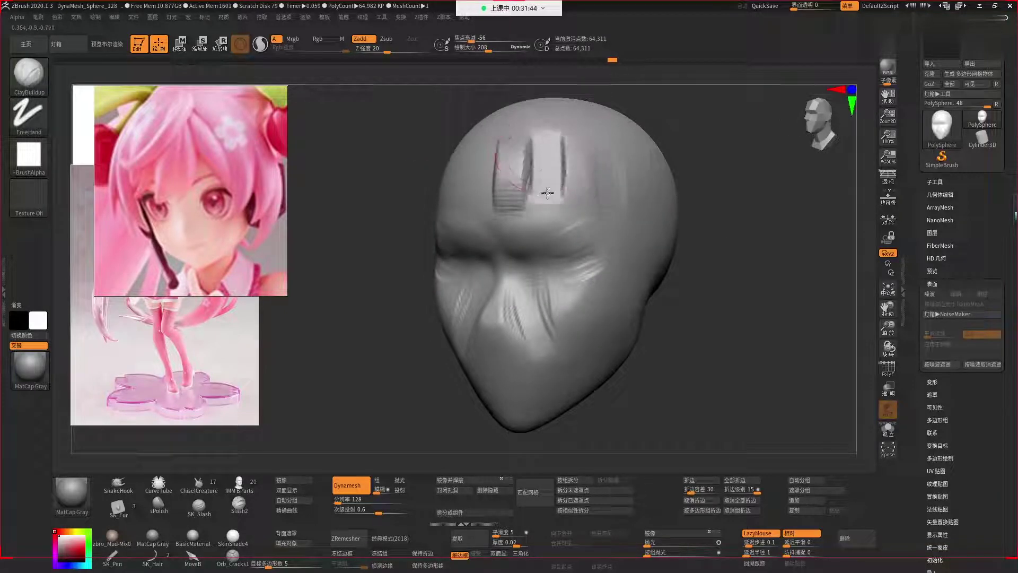
left_click_drag(581, 212, 652, 246)
key("ctrl")
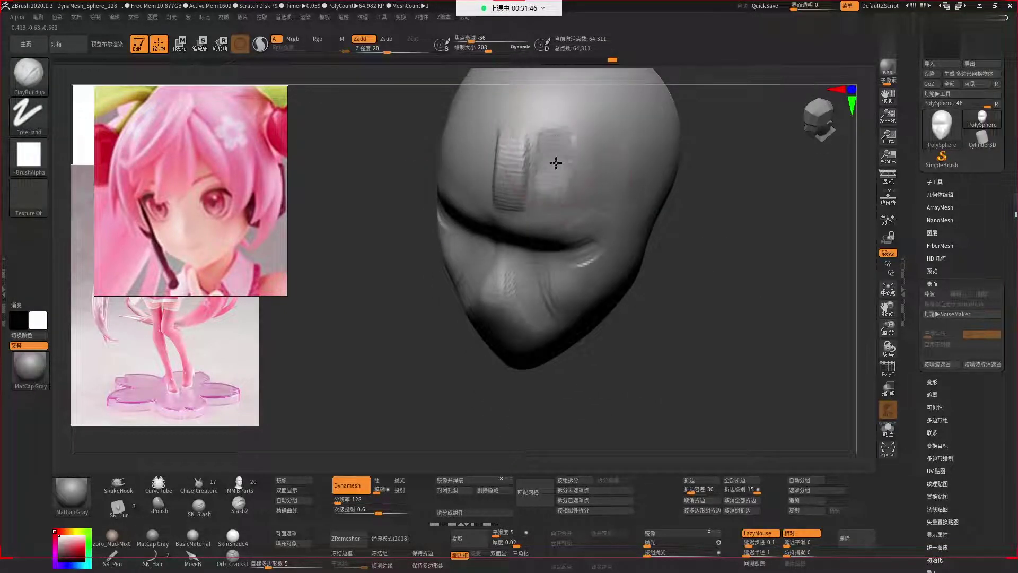
mouse_move(736, 289)
left_mouse_down()
mouse_move(626, 171)
mouse_move(660, 182)
left_mouse_up()
key("space")
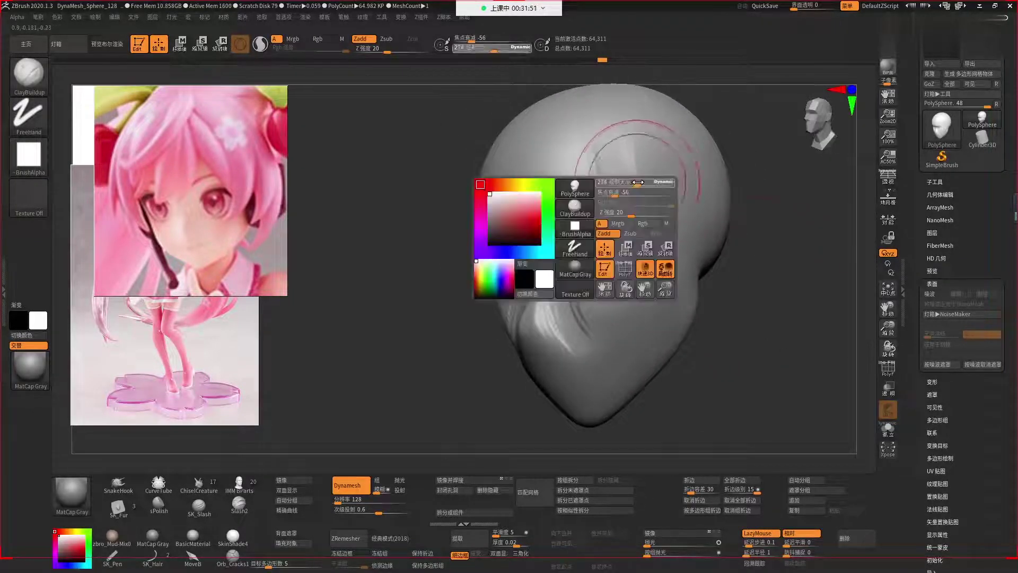
left_click_drag(628, 148, 616, 189)
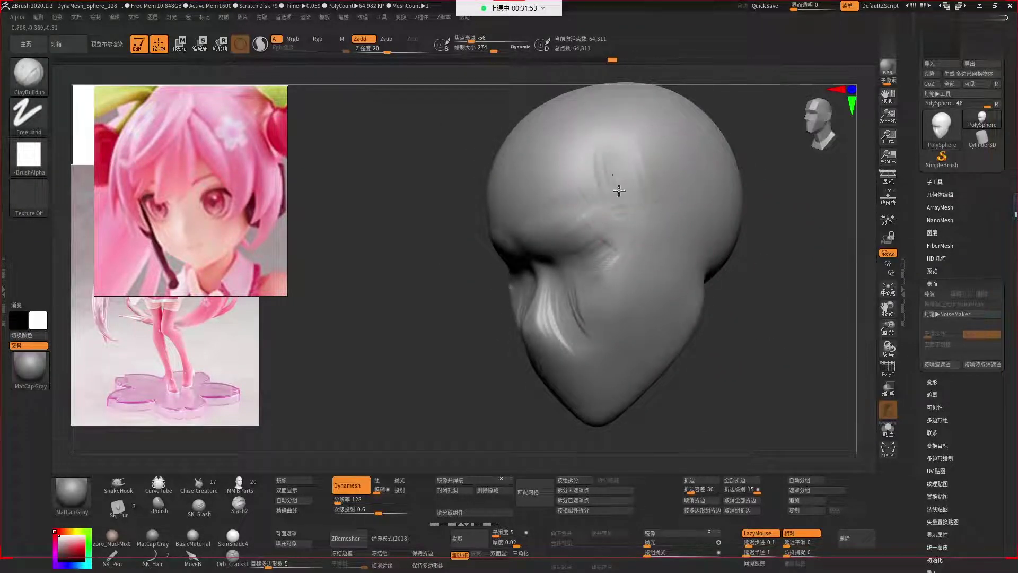
left_click_drag(672, 202, 666, 164)
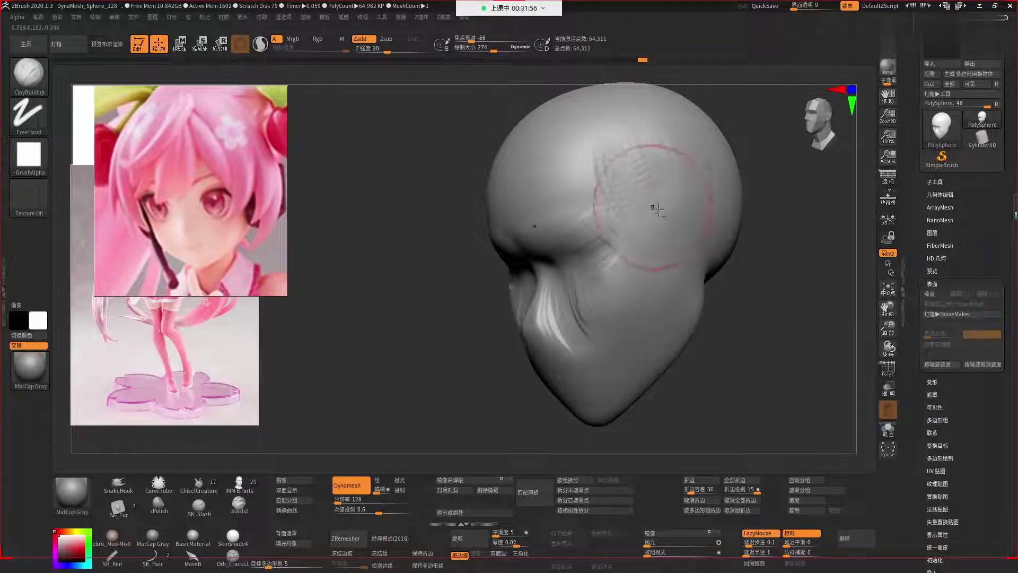
left_click_drag(654, 209, 634, 136, "shift")
left_click_drag(787, 407, 827, 395, "shift")
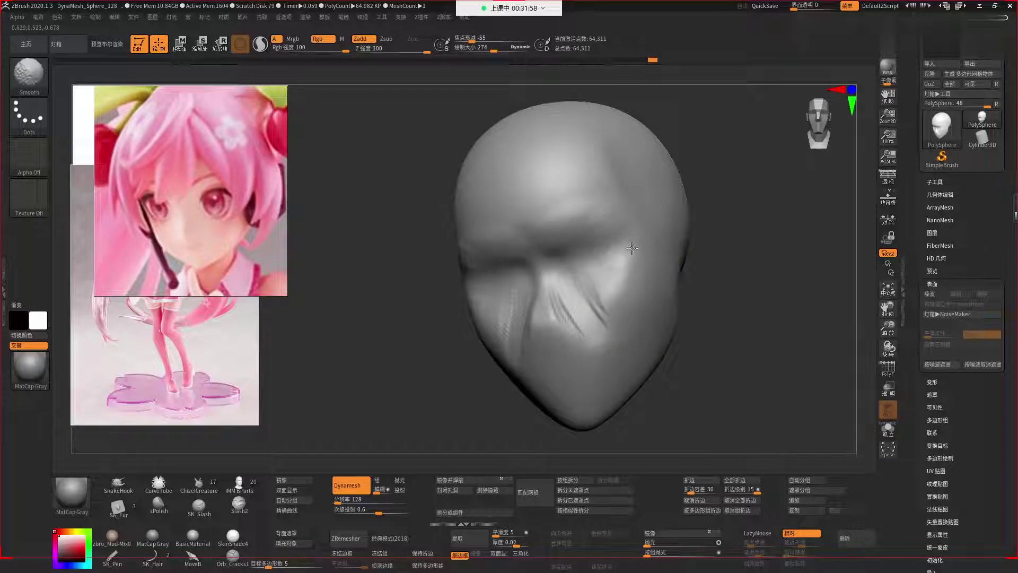
Smooth the brow ridges and eye-socket creases, enlarging the brush to 146 then 262.
left_click_drag(723, 334, 609, 281, "shift")
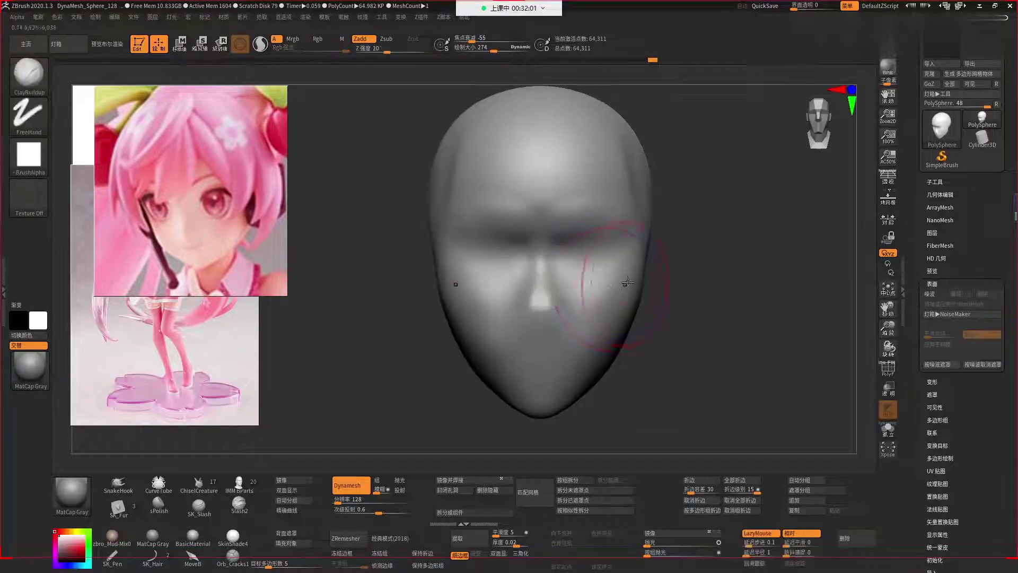
left_click_drag(588, 239, 560, 219, "shift")
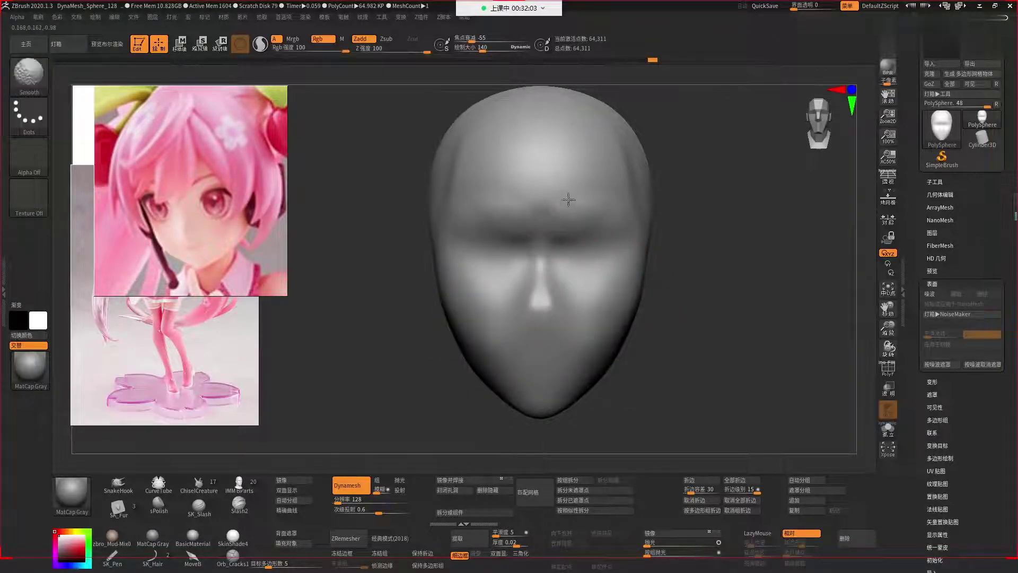
key("space")
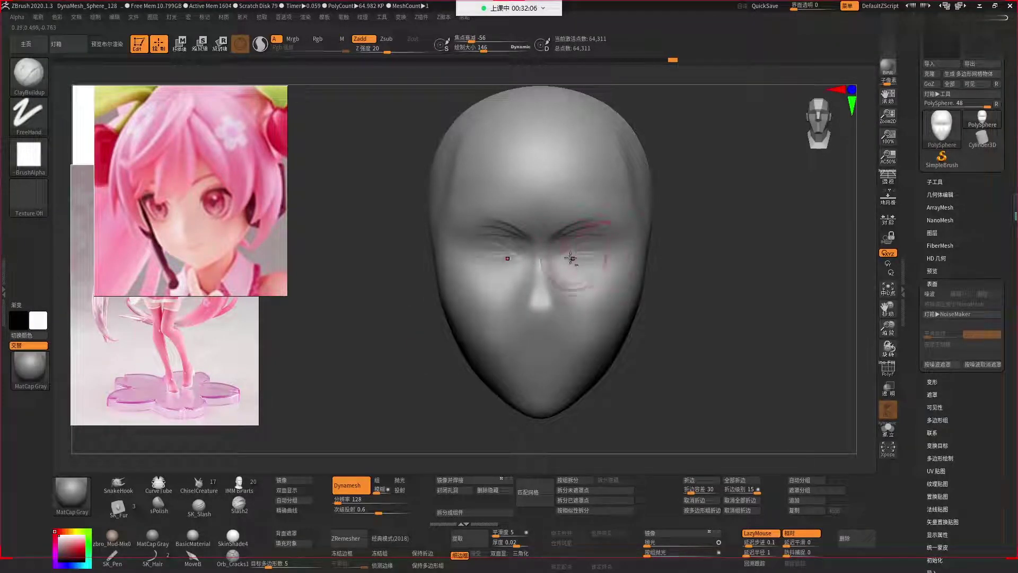
left_click_drag(571, 258, 592, 232, "shift")
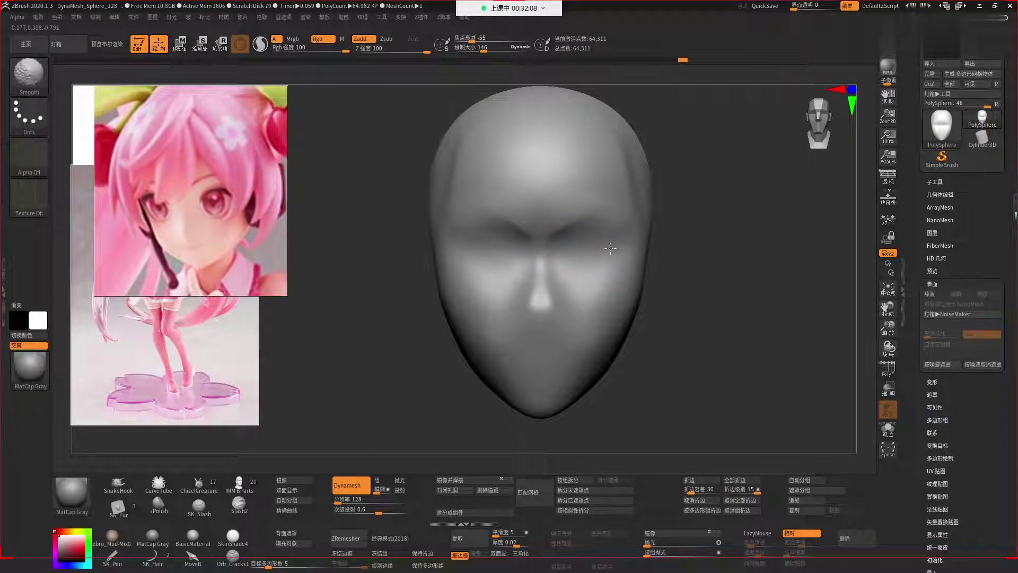
left_click_drag(583, 250, 558, 262, "shift")
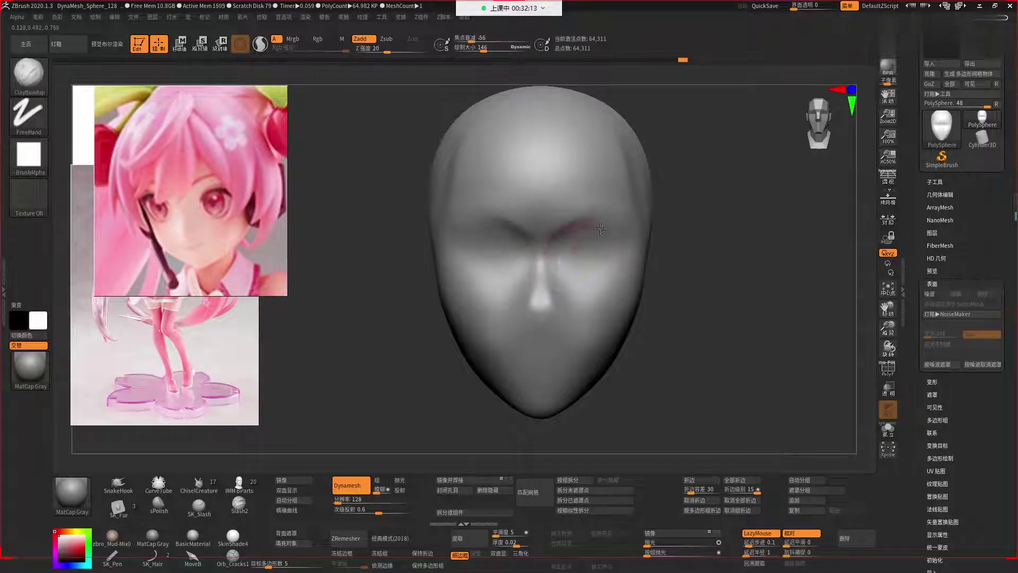
key("shift")
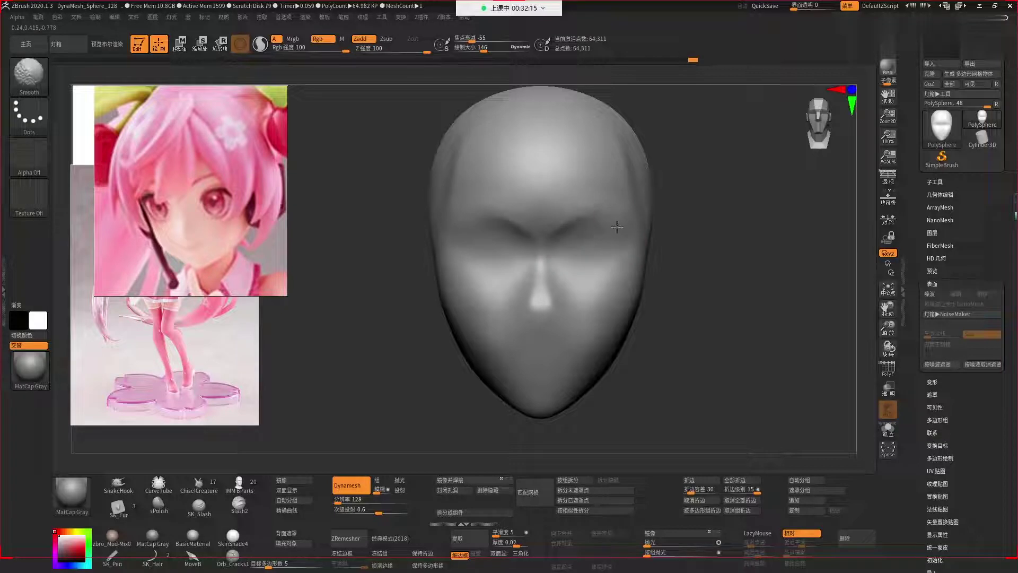
mouse_move(707, 325)
left_mouse_down()
mouse_move(691, 298)
mouse_move(690, 316)
left_mouse_up()
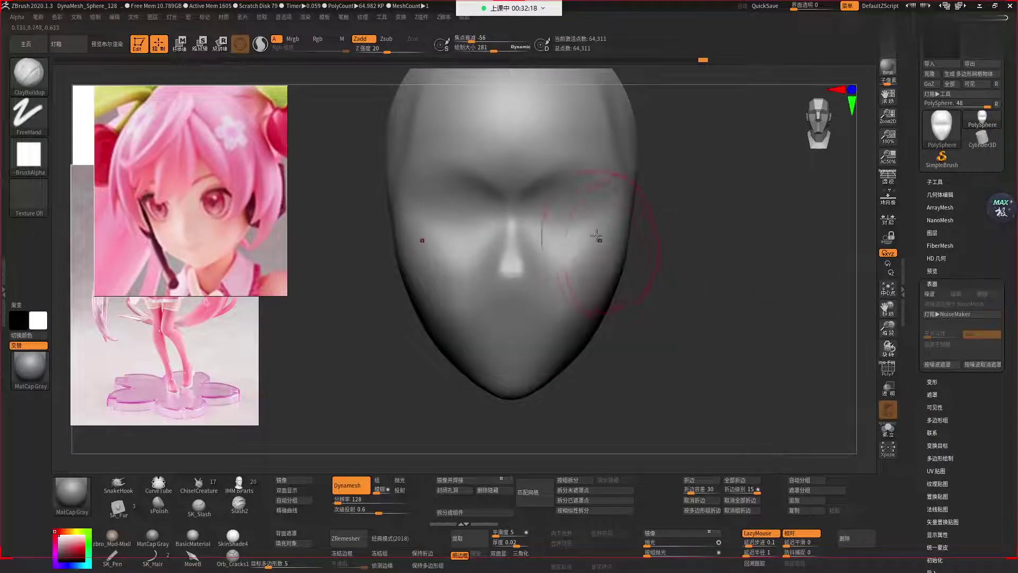
left_click_drag(578, 248, 605, 248)
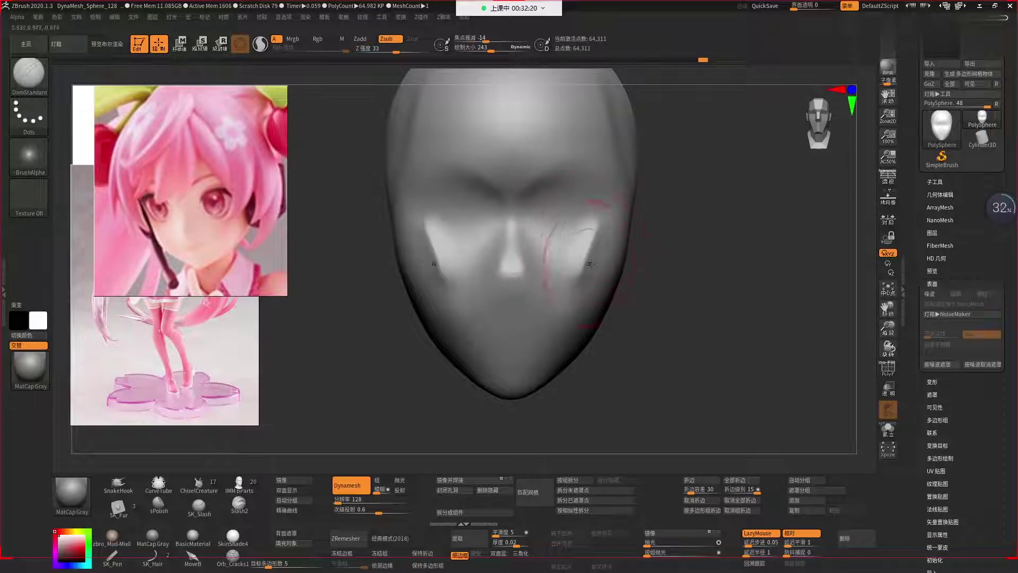
Undo the cheek grooves and build up clay over the right eye socket and brow.
key("ctrl")
left_click_drag(655, 299, 597, 245)
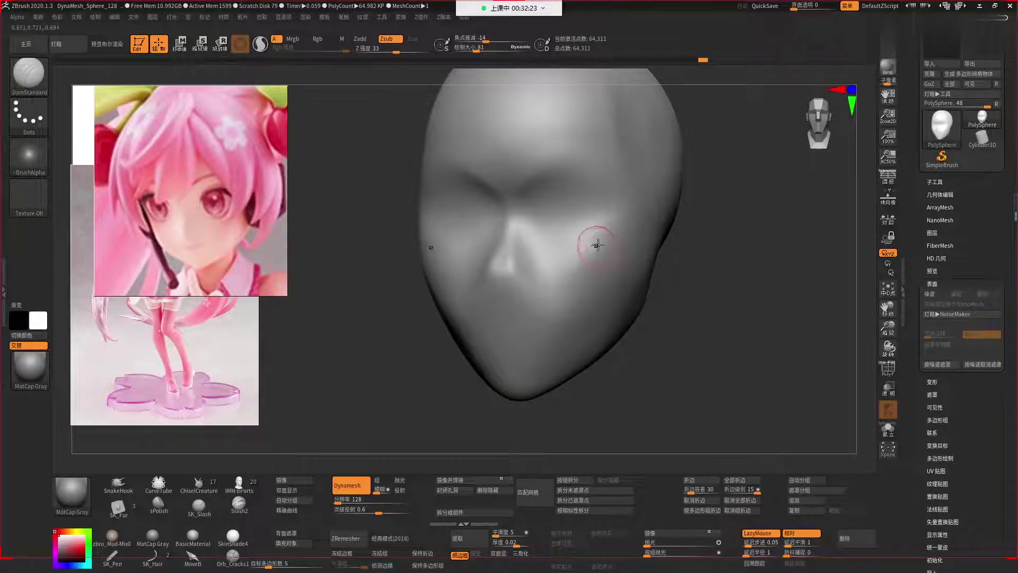
left_click_drag(644, 294, 691, 329)
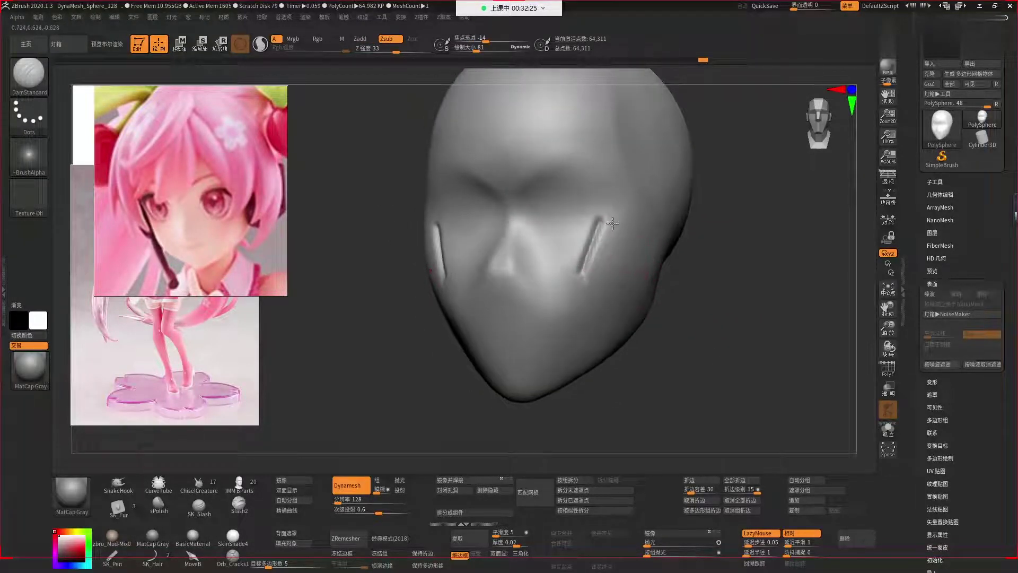
key("ctrl+z")
key("ctrl+z")
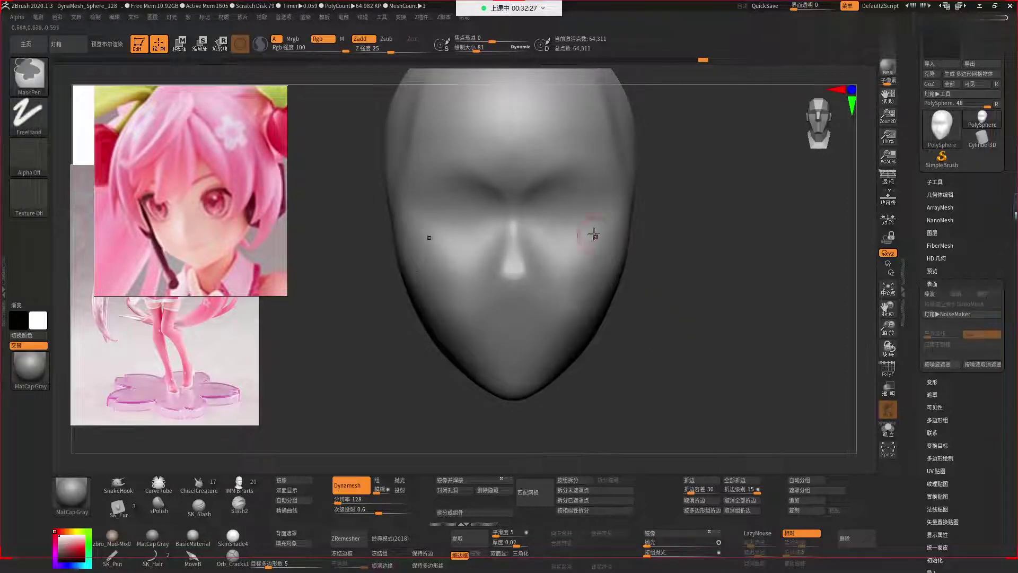
key("space")
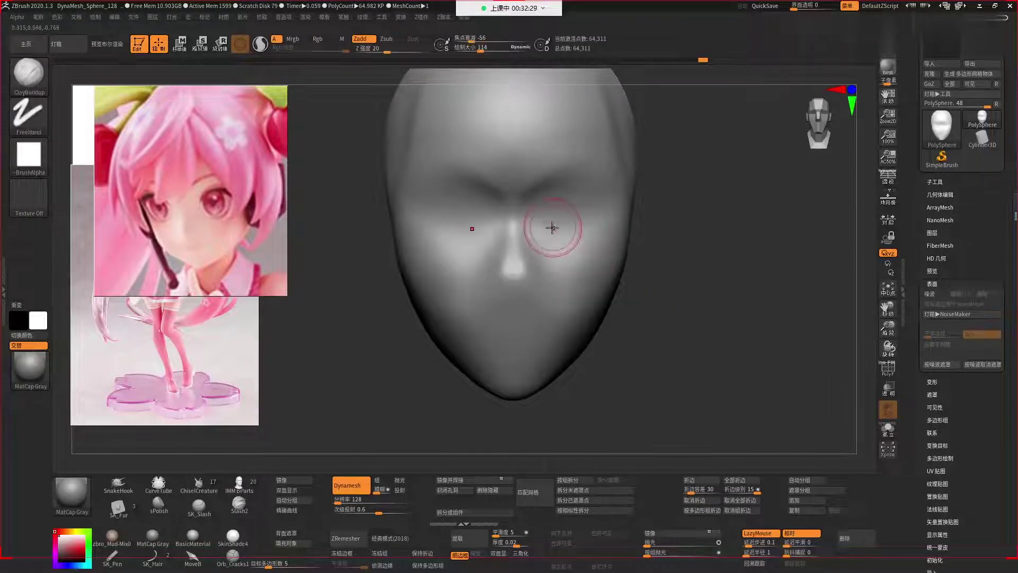
mouse_move(546, 220)
left_mouse_down()
mouse_move(533, 208)
mouse_move(559, 252)
left_mouse_up()
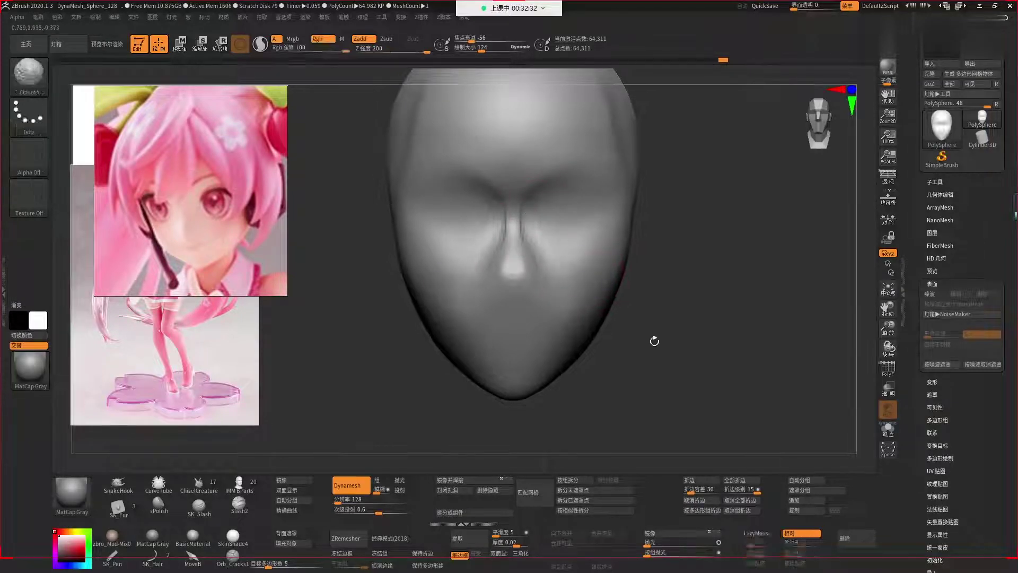
Push the chin and lower face upward with the Move brush.
key("space")
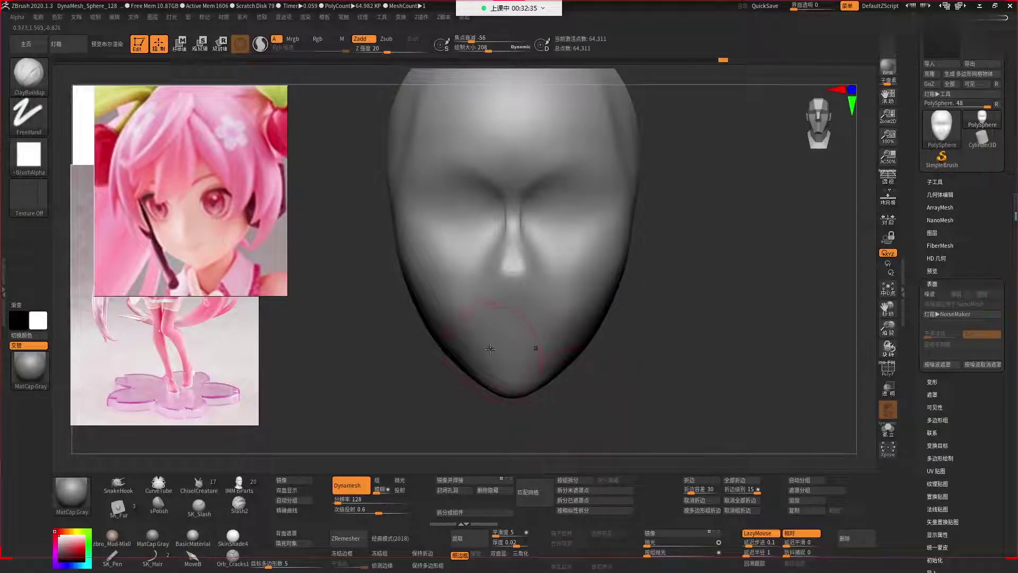
key("b")
key("m")
key("v")
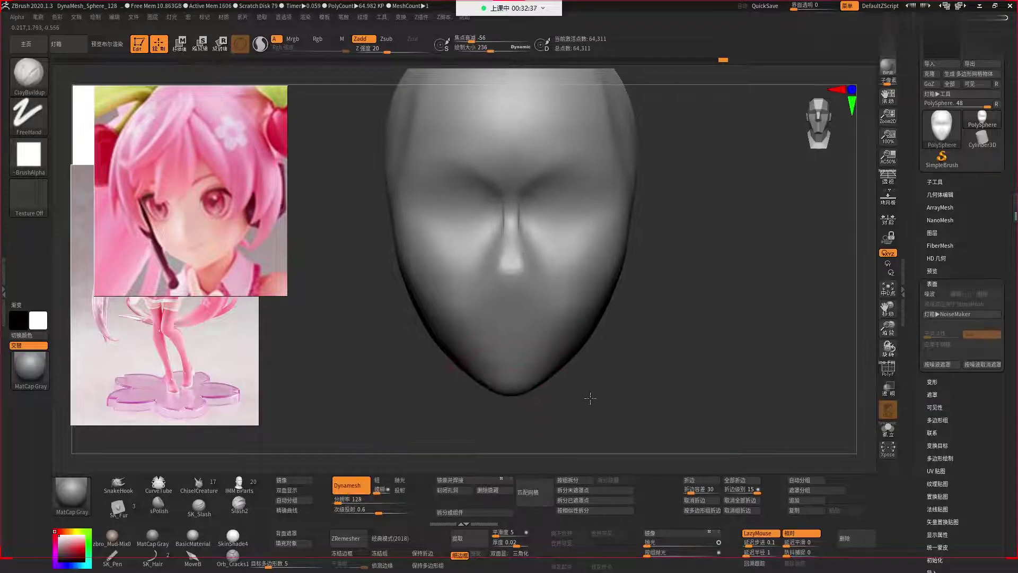
mouse_move(524, 384)
left_mouse_down()
mouse_move(527, 370)
mouse_move(554, 374)
left_mouse_up()
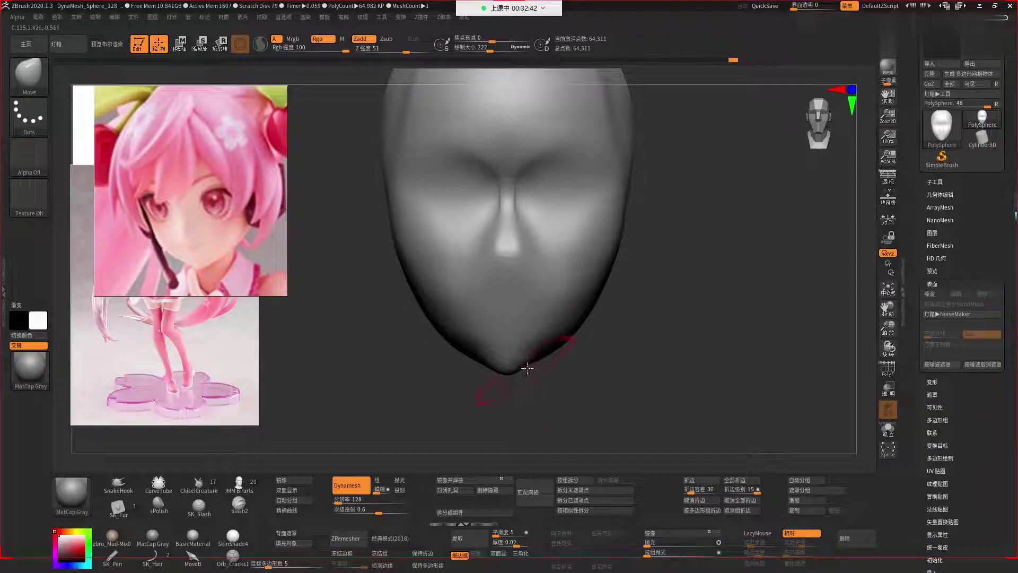
left_click_drag(585, 334, 577, 364)
Slim the right cheek inward and smooth the jaw sides, ending in front view.
key("space")
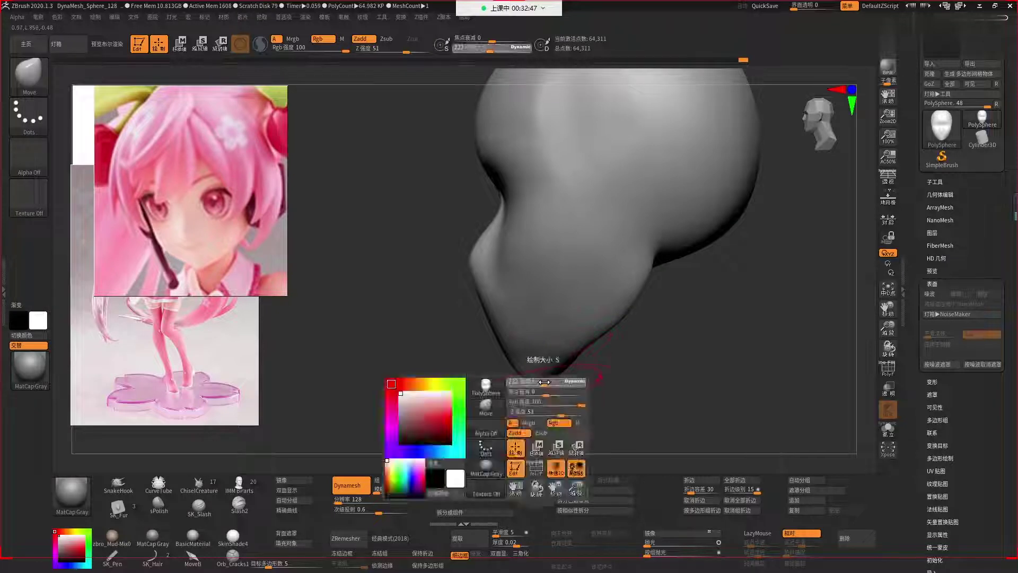
key("b")
key("m")
key("v")
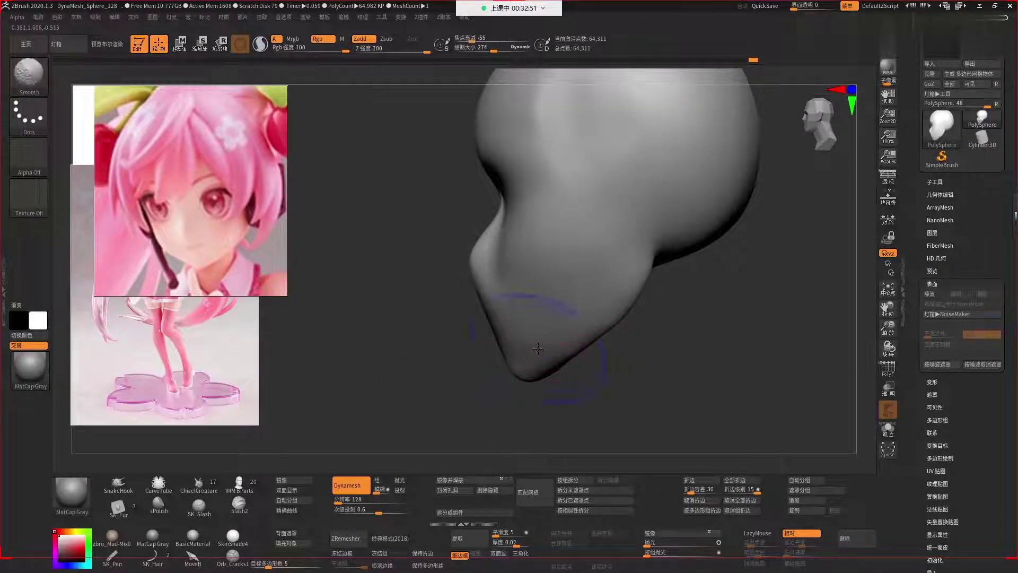
mouse_move(572, 360)
left_mouse_down()
mouse_move(618, 348)
mouse_move(581, 313)
mouse_move(599, 306)
mouse_move(574, 332)
mouse_move(552, 335)
left_mouse_up()
key("space")
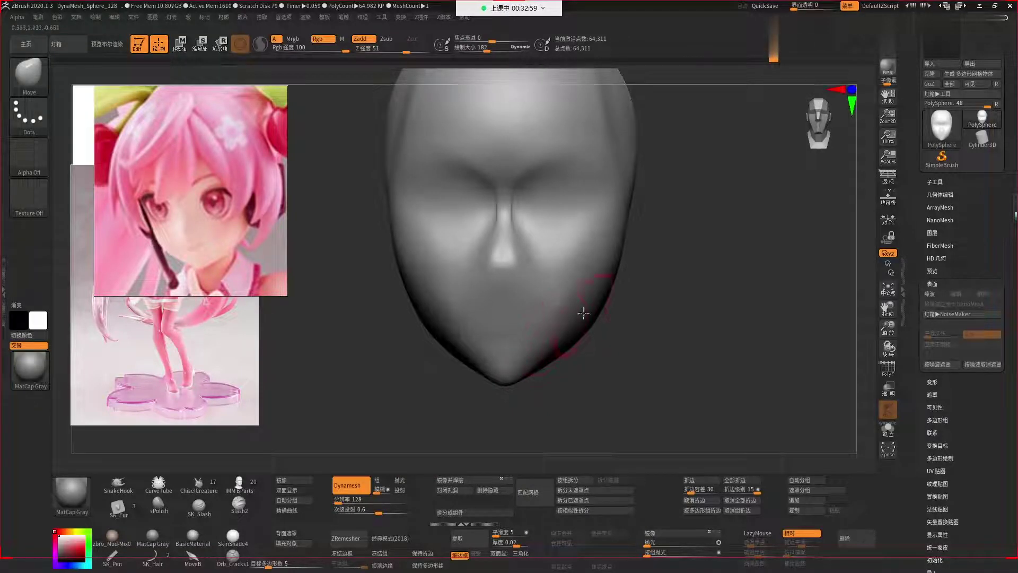
left_click_drag(627, 346, 574, 303)
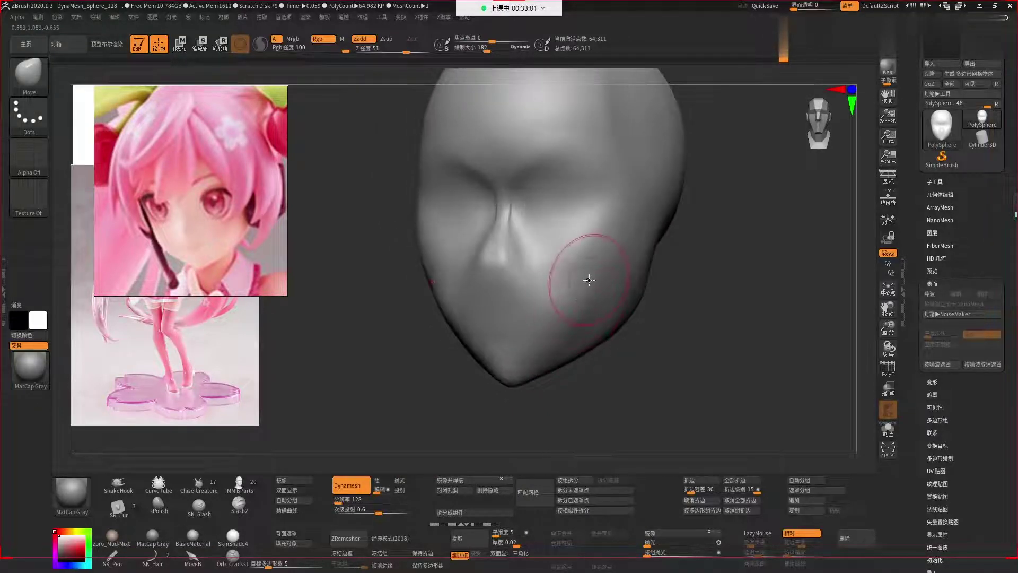
key("shift")
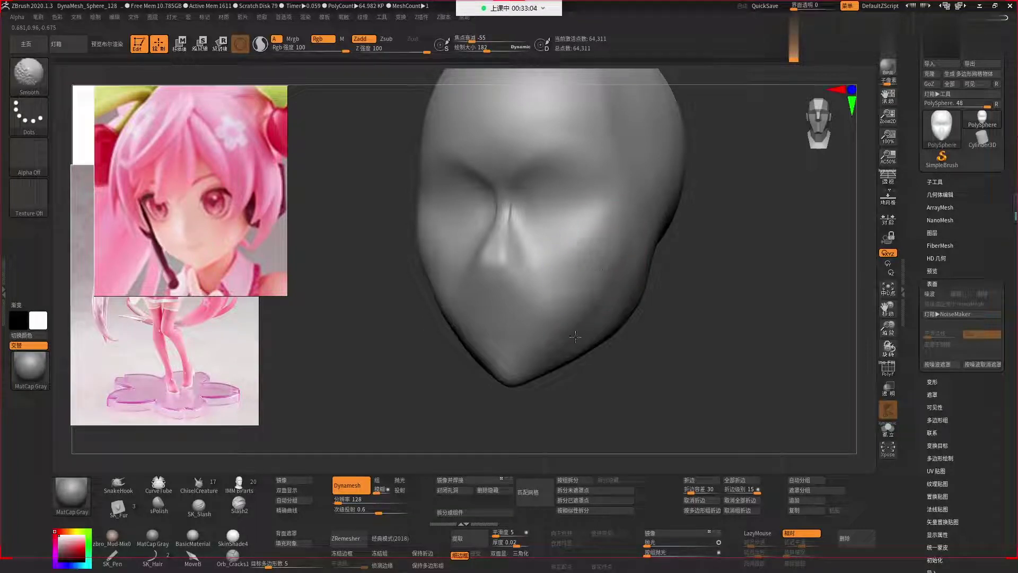
left_click_drag(650, 341, 579, 262, "shift")
key("space")
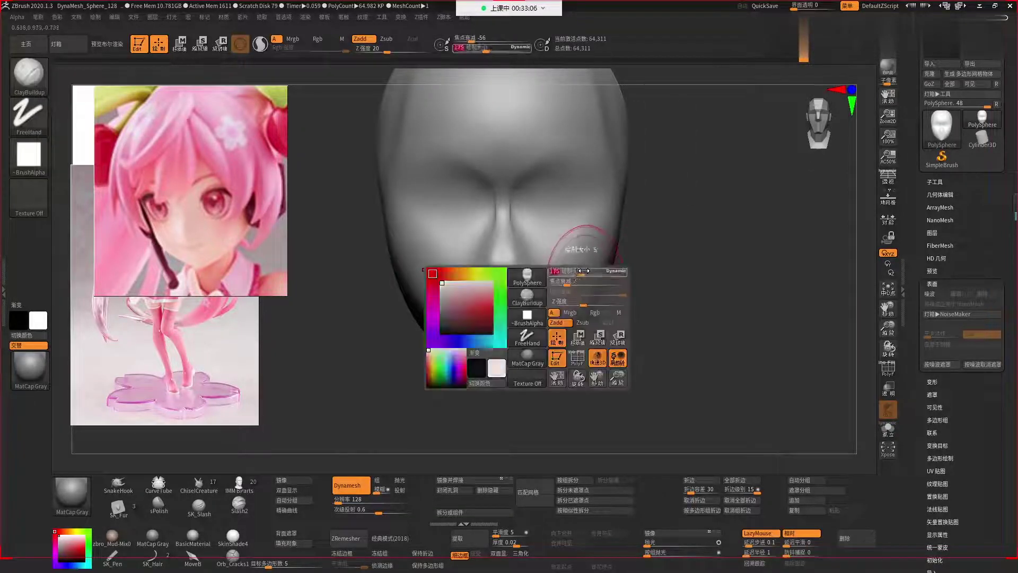
left_click_drag(644, 318, 651, 367, "alt")
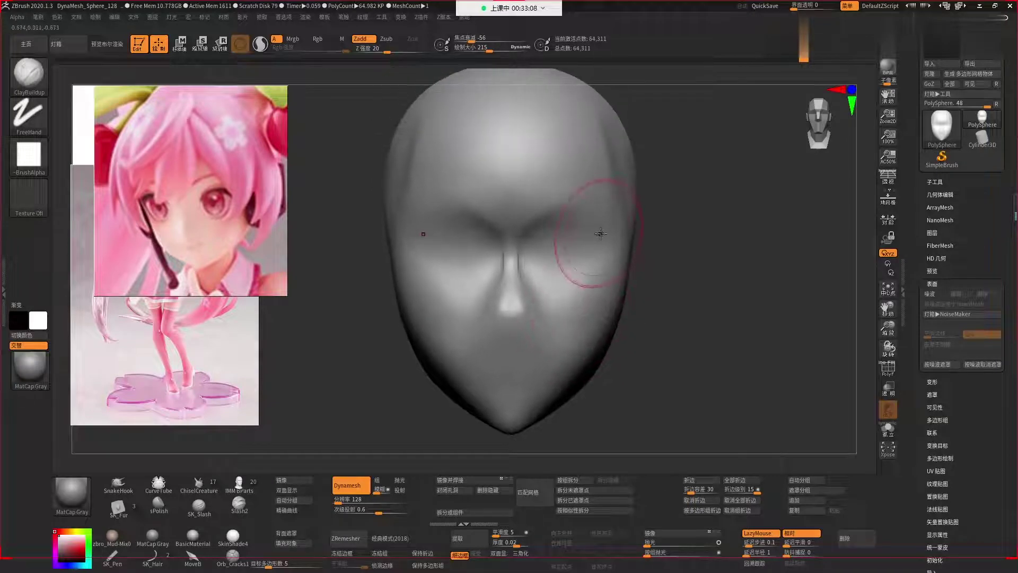
left_click_drag(681, 287, 692, 321, "alt")
key("space")
key("b")
key("d")
key("s")
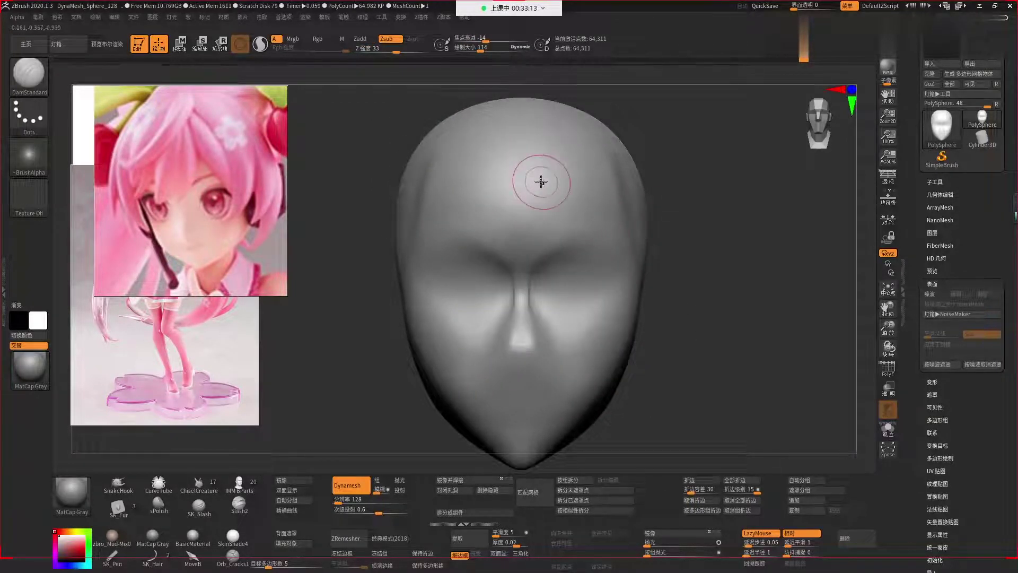
key("[")
key("[")
key("[")
left_click_drag(534, 142, 508, 231)
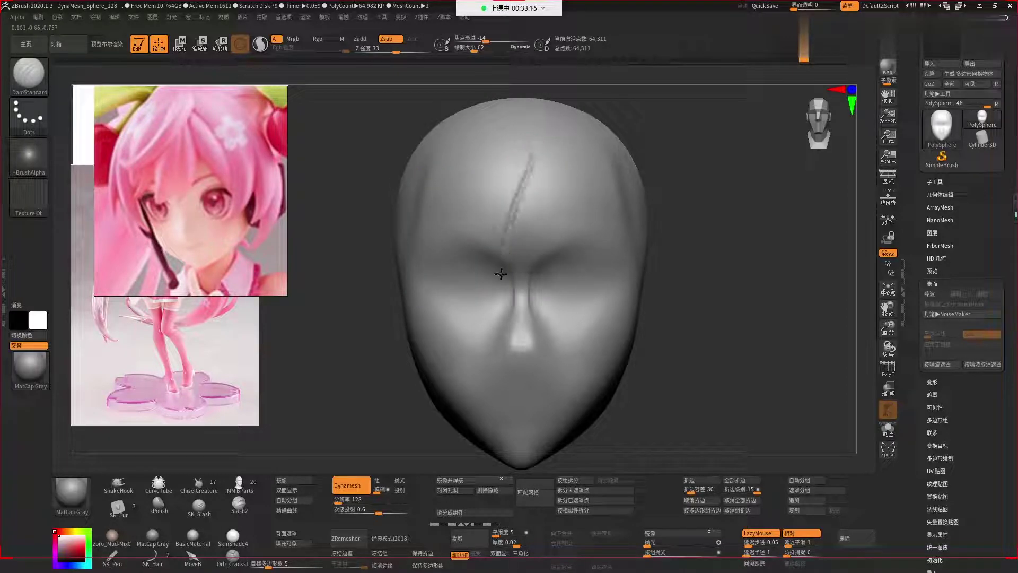
key("ctrl+z")
left_click_drag(528, 197, 541, 152)
key("ctrl+z")
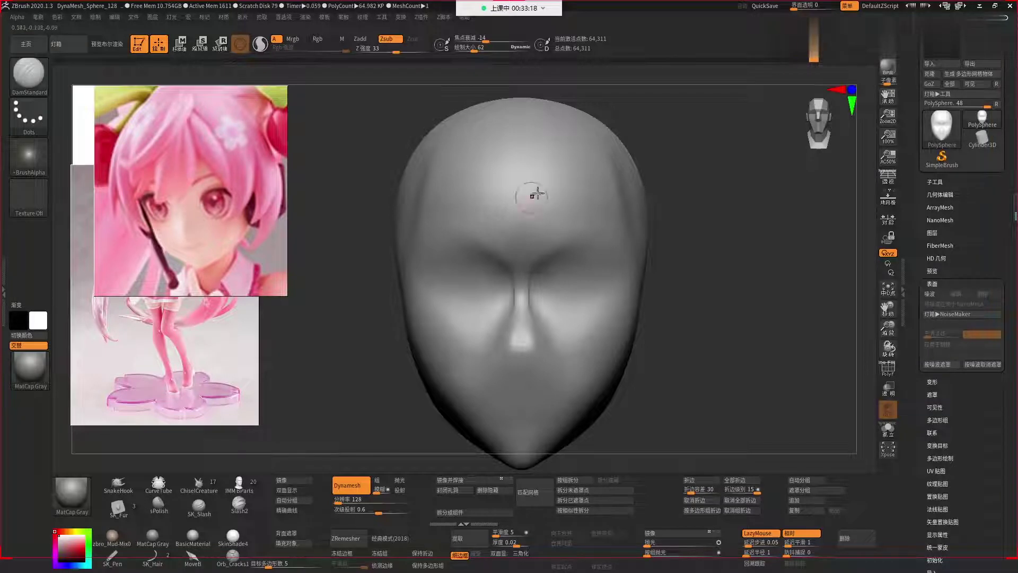
left_click_drag(697, 216, 695, 233, "alt")
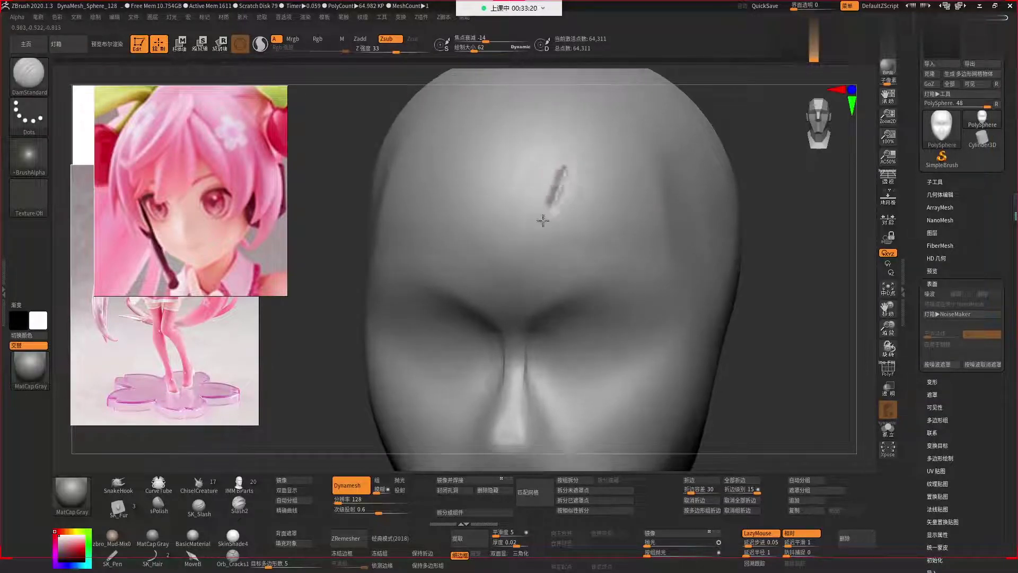
key("ctrl+z")
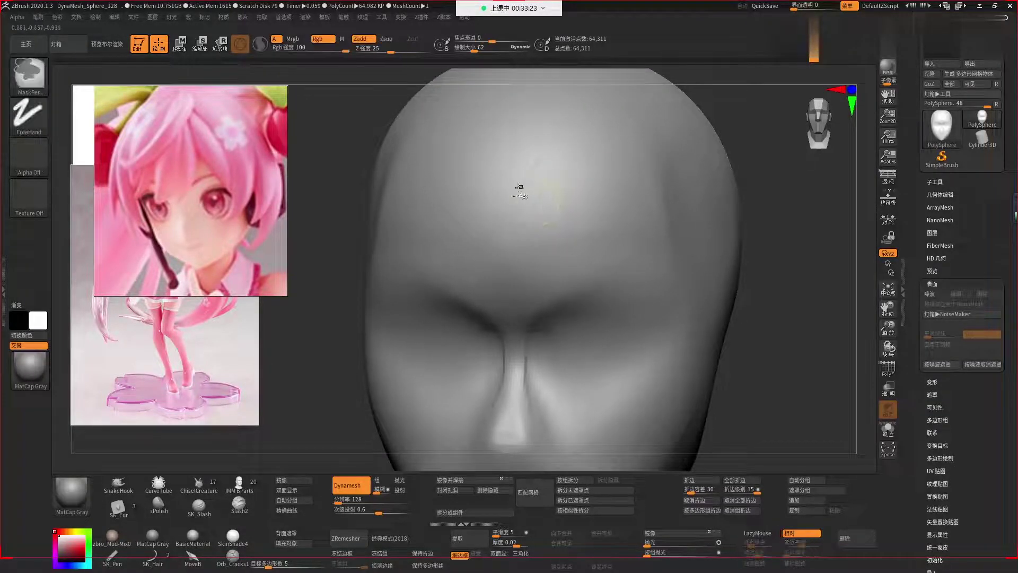
left_click_drag(791, 330, 557, 216)
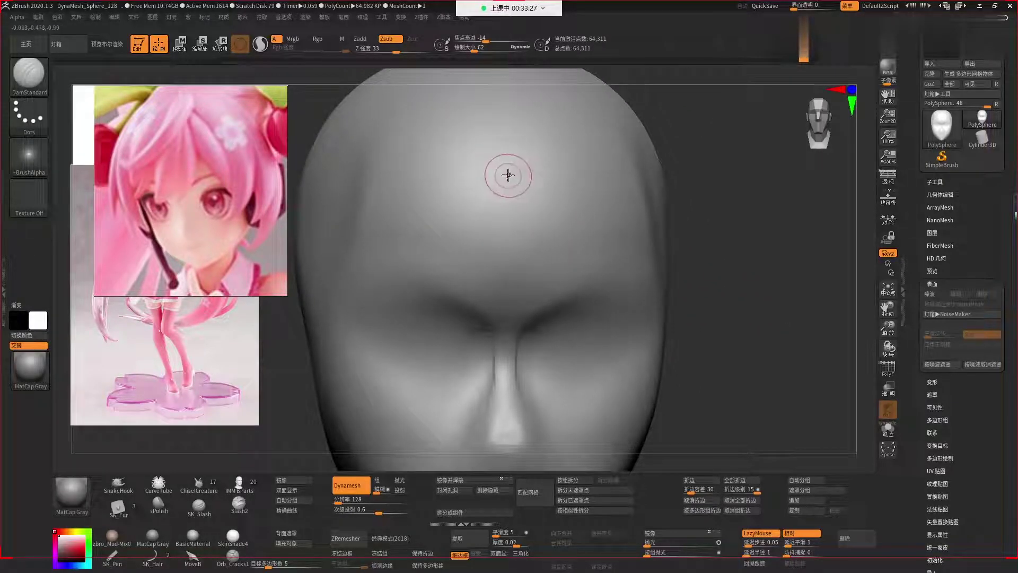
mouse_move(474, 291)
left_mouse_down()
mouse_move(480, 232)
mouse_move(527, 175)
left_mouse_up()
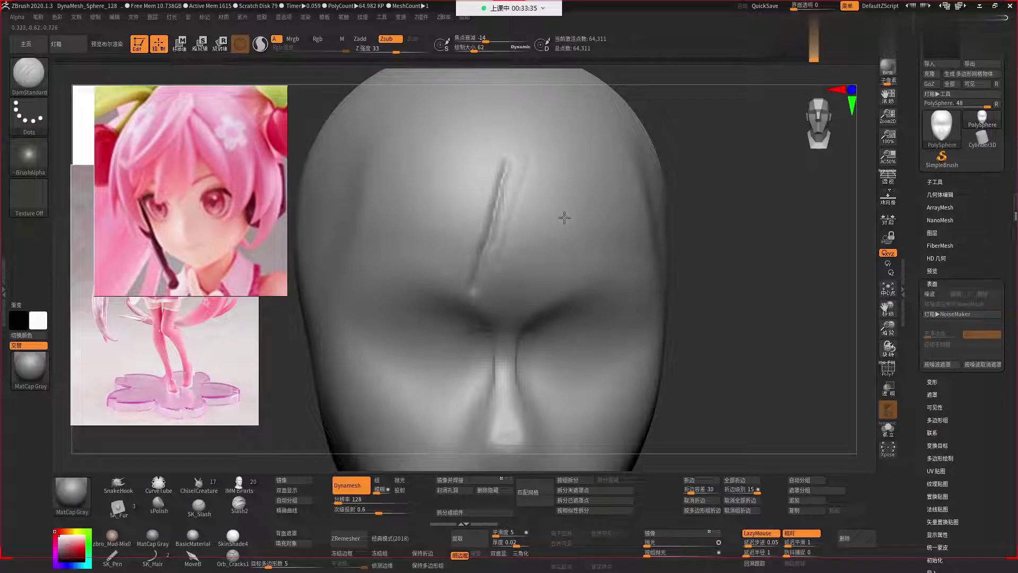
left_click_drag(561, 170, 525, 278)
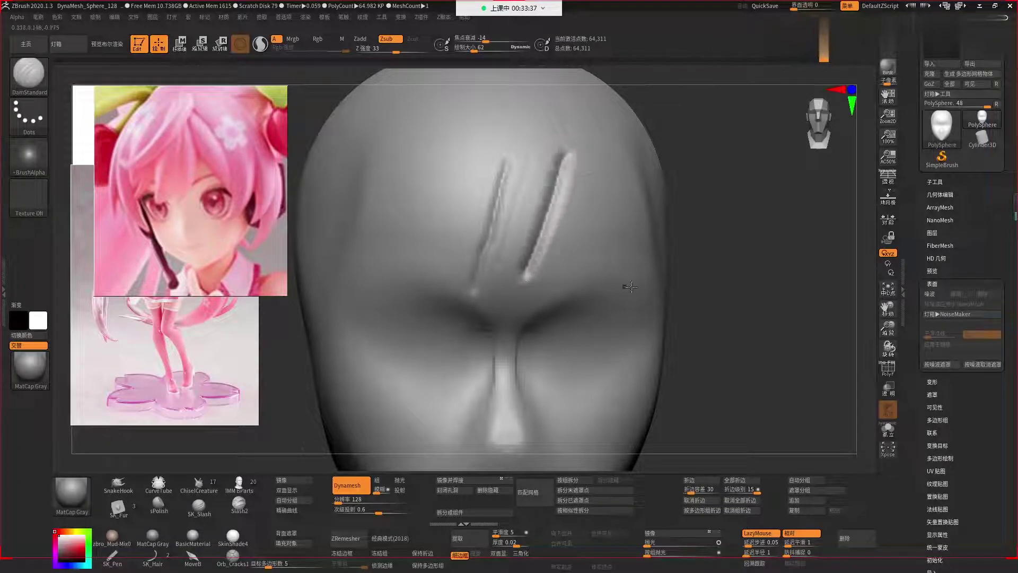
left_click_drag(599, 176, 557, 281)
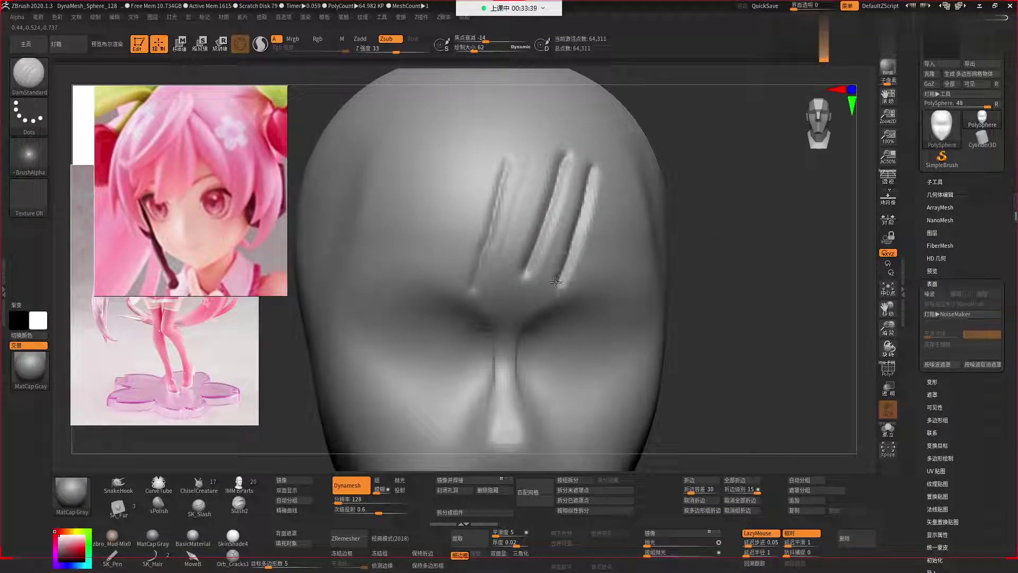
left_click_drag(578, 182, 546, 195, "shift")
key("ctrl+z")
key("ctrl+z")
key("ctrl+z")
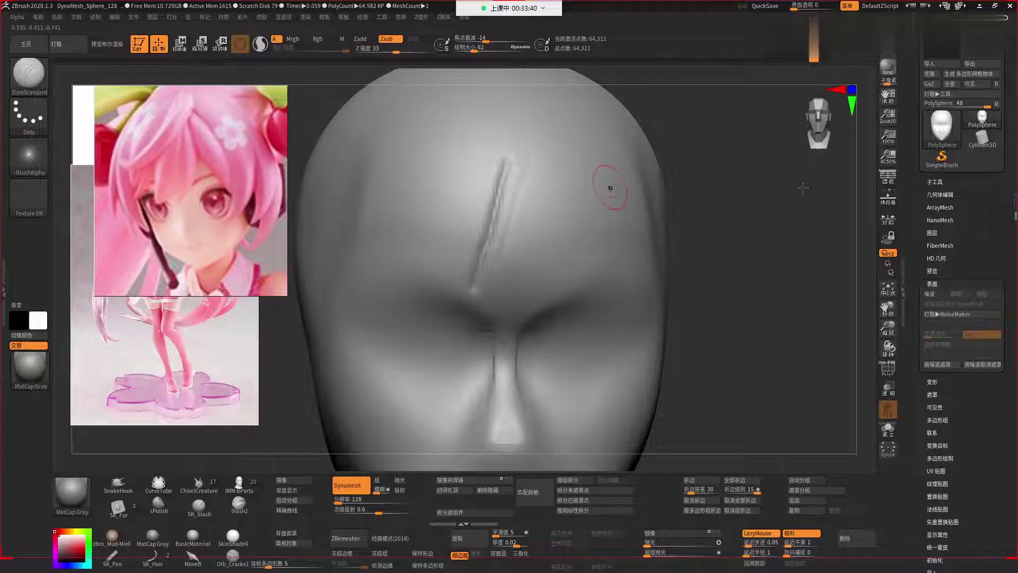
mouse_move(764, 247)
left_mouse_down()
mouse_move(553, 159)
mouse_move(562, 216)
left_mouse_up()
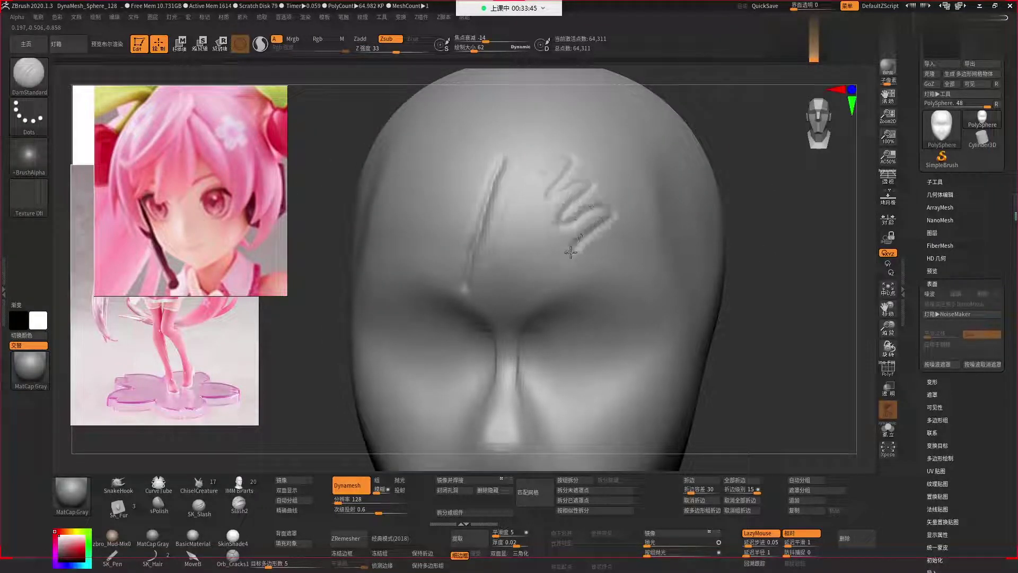
left_click_drag(570, 252, 629, 234)
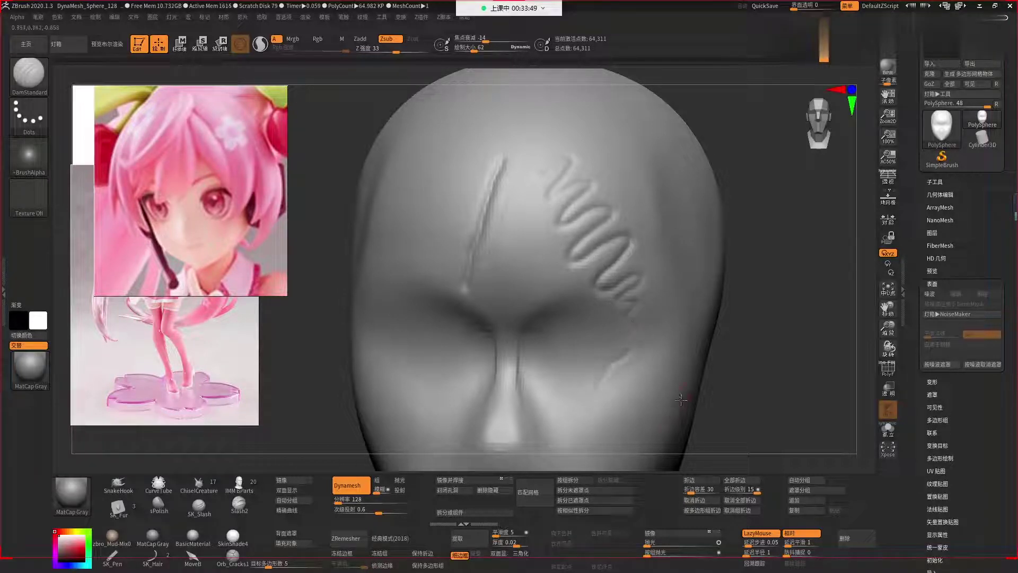
right_click_drag(659, 295, 685, 271, "ctrl")
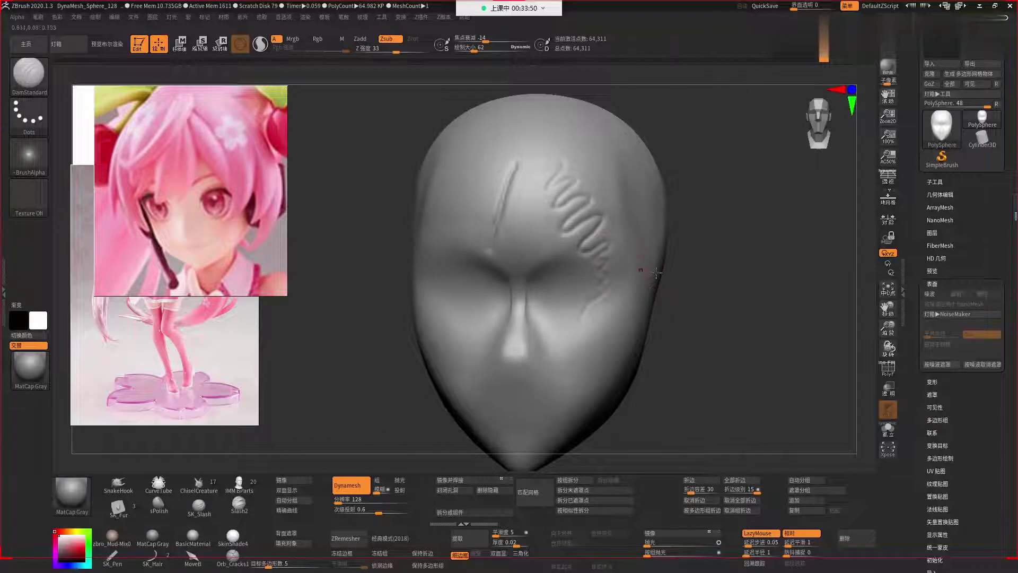
key("ctrl+z")
key("ctrl+z")
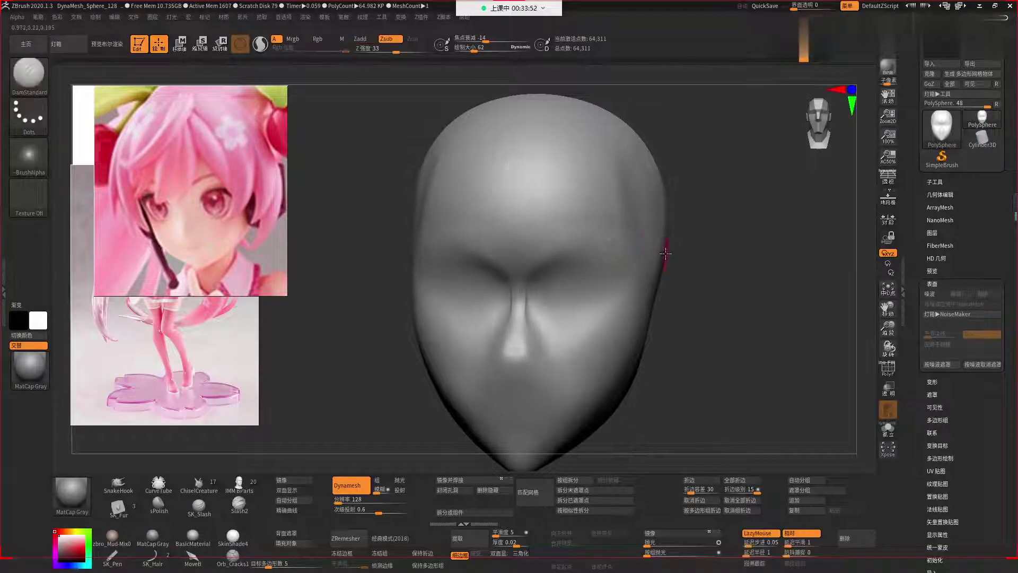
mouse_move(665, 254)
left_mouse_down()
mouse_move(732, 313)
mouse_move(741, 292)
left_mouse_up()
Smooth the head and orbit it to check its shape before mirroring.
key("space")
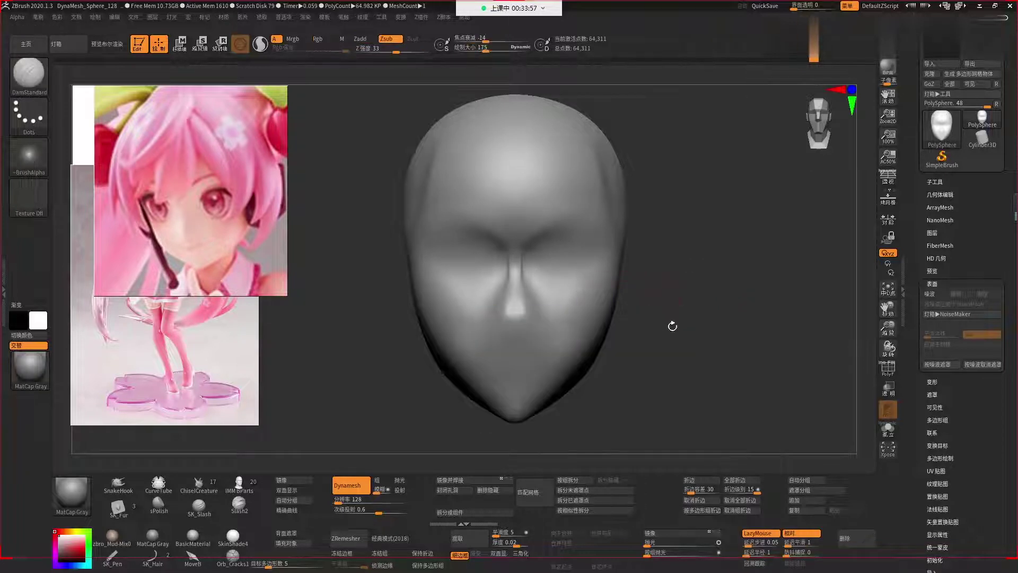
mouse_move(672, 325)
left_mouse_down()
mouse_move(698, 345)
mouse_move(550, 377)
mouse_move(580, 377)
left_mouse_up()
key("shift")
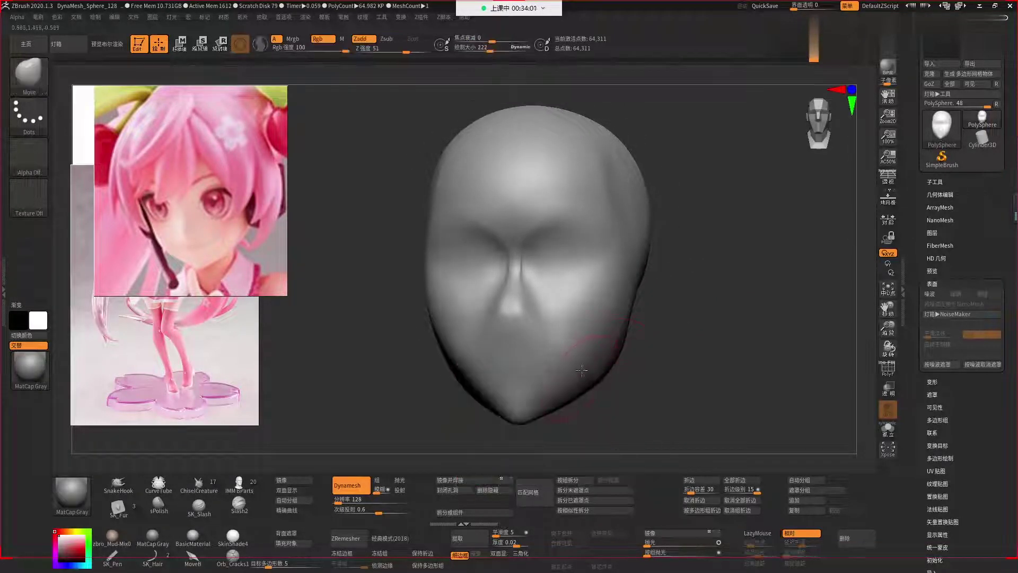
mouse_move(602, 327)
right_mouse_down()
mouse_move(622, 355)
mouse_move(604, 448)
right_mouse_up()
Apply Mirror And Weld, then orbit front and three-quarter views to check the symmetry.
left_click(479, 480)
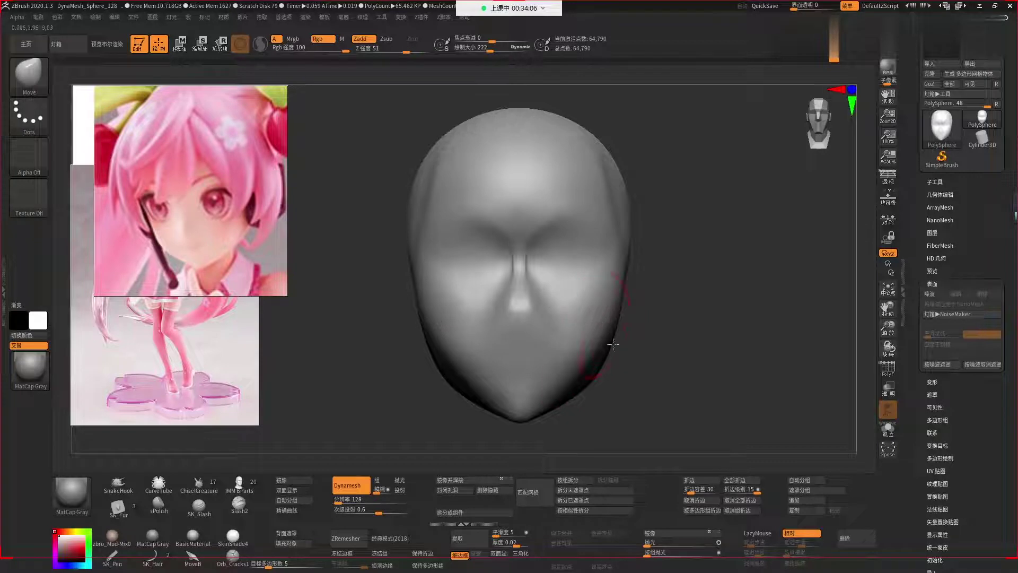
mouse_move(643, 341)
right_mouse_down()
mouse_move(612, 300)
mouse_move(625, 206)
right_mouse_up()
left_click_drag(626, 207, 606, 344)
right_click_drag(691, 412, 658, 371)
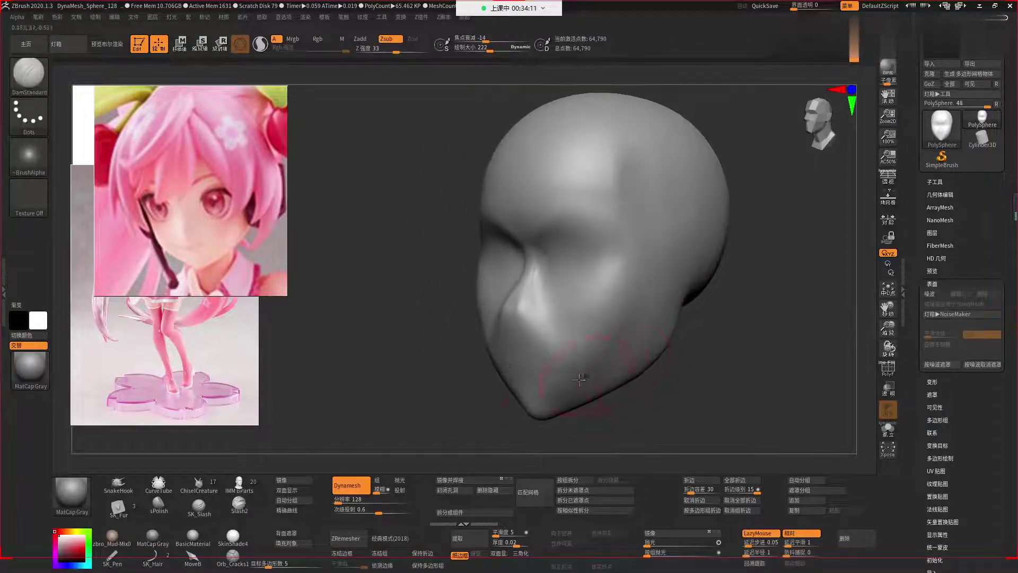
mouse_move(620, 291)
right_mouse_down()
mouse_move(727, 408)
mouse_move(693, 391)
mouse_move(720, 390)
right_mouse_up()
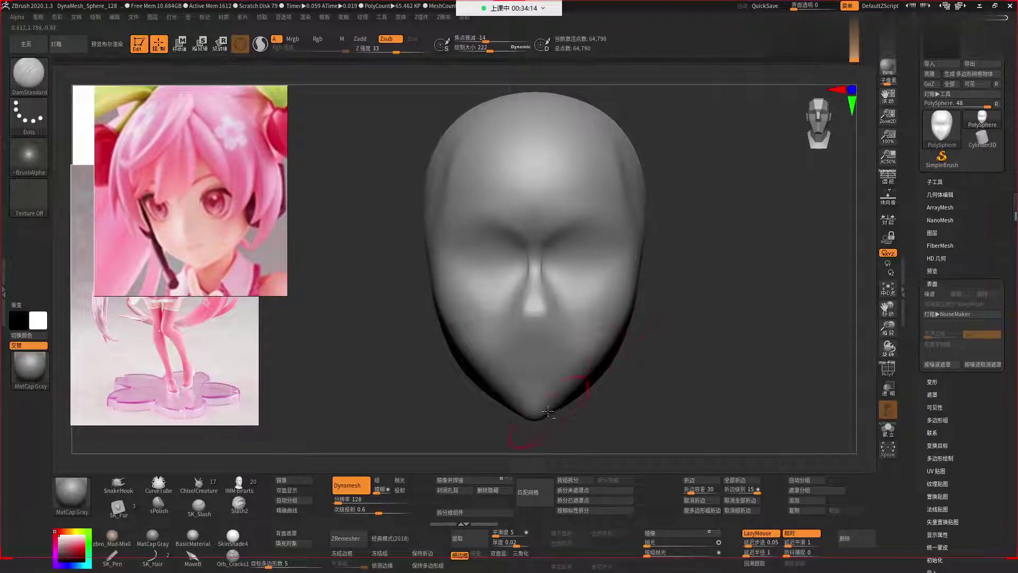
mouse_move(551, 411)
right_mouse_down()
mouse_move(541, 302)
mouse_move(567, 395)
right_mouse_up()
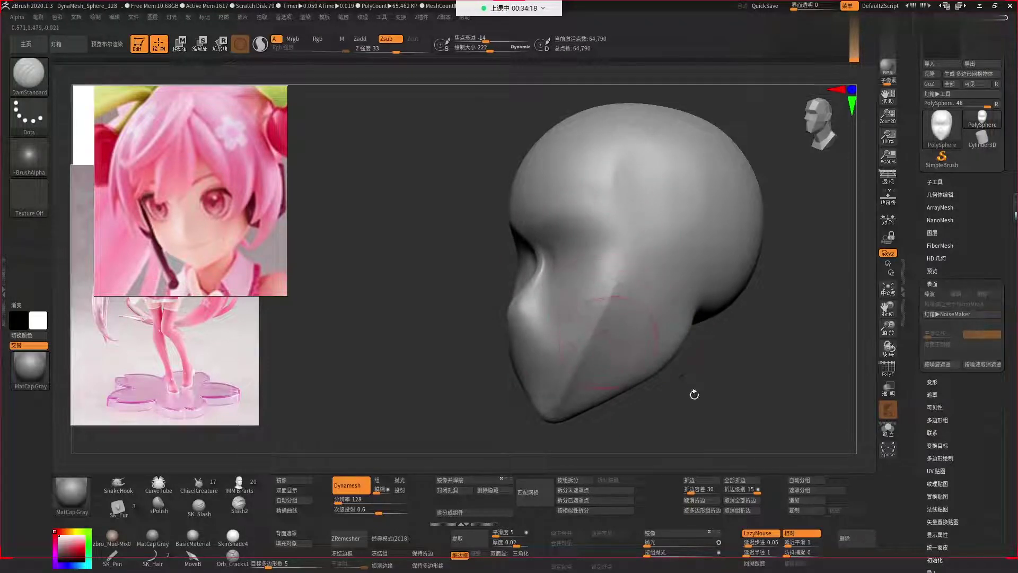
mouse_move(694, 394)
right_mouse_down()
mouse_move(679, 369)
mouse_move(643, 362)
right_mouse_up()
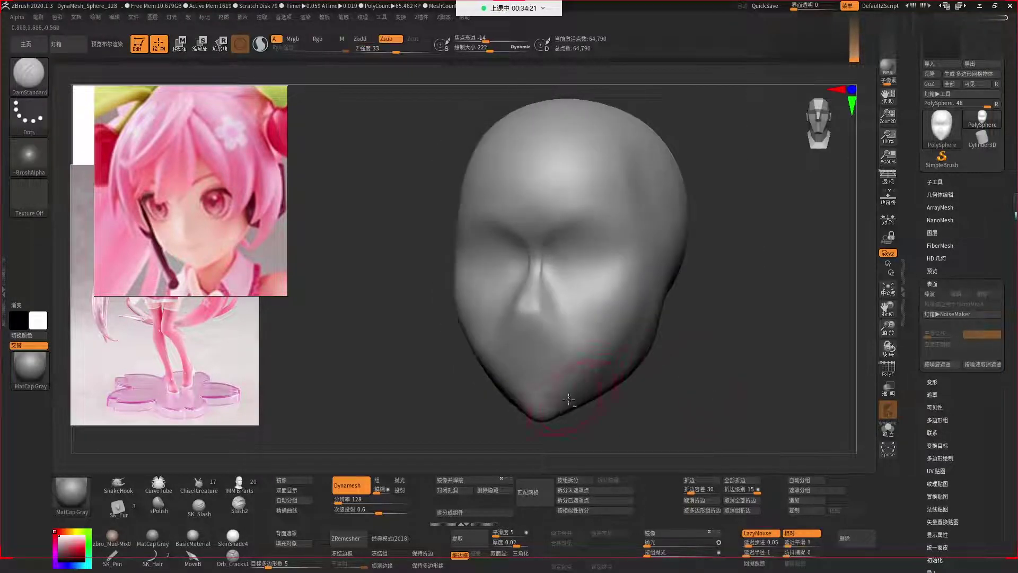
left_click_drag(675, 369, 639, 326)
Cycle through the ClayBuildup and ClayFill brushes, settling on the Move brush.
key("b")
key("c")
key("b")
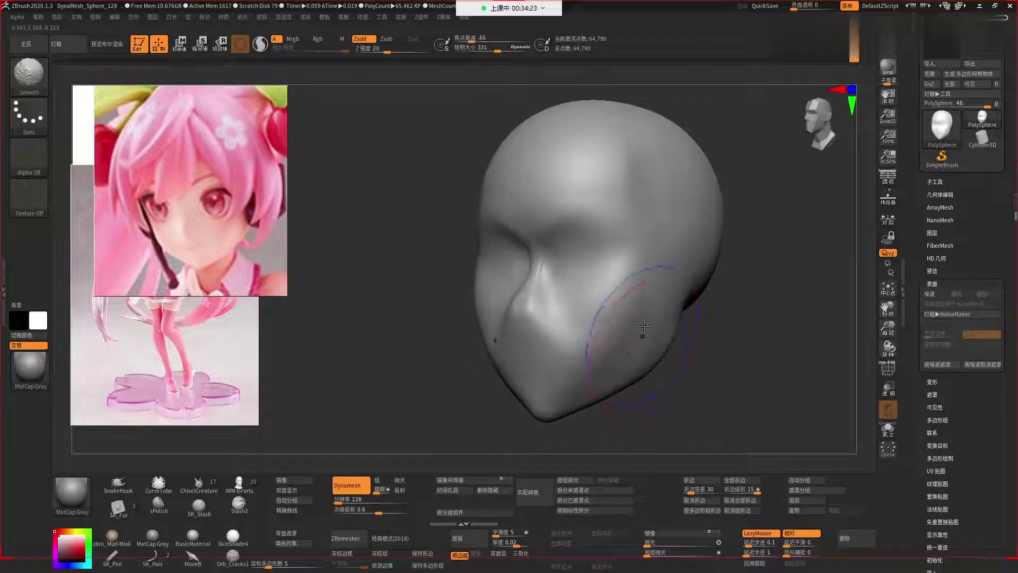
key("b")
key("c")
key("f")
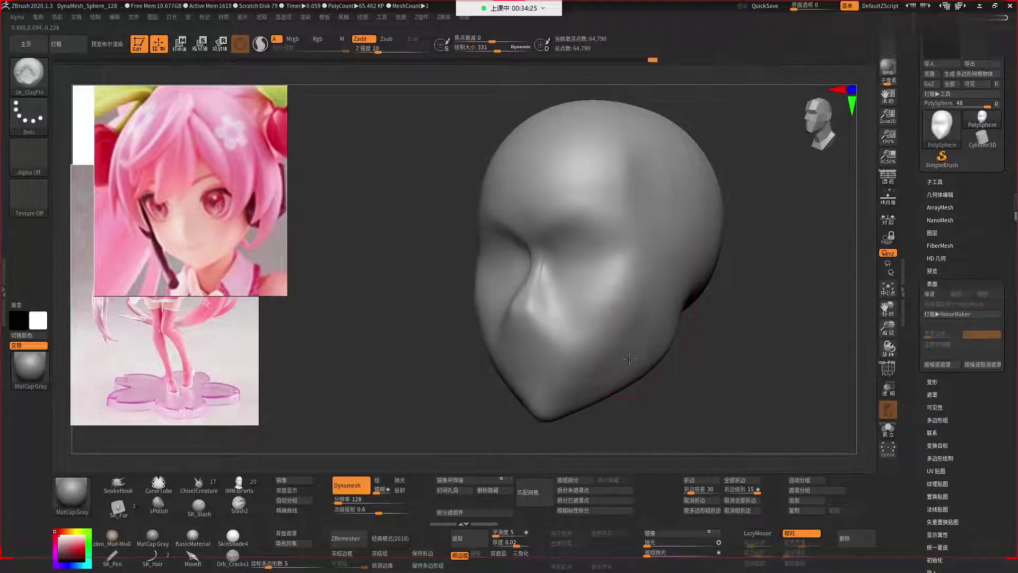
key("shift")
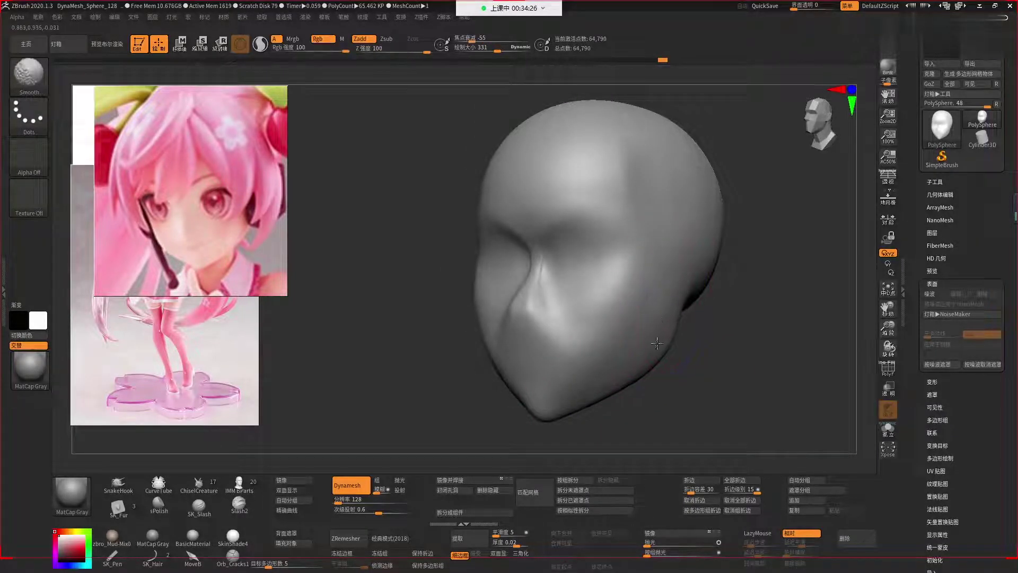
key("b")
key("m")
key("v")
mouse_move(710, 410)
left_mouse_down()
mouse_move(605, 368)
mouse_move(662, 306)
left_mouse_up()
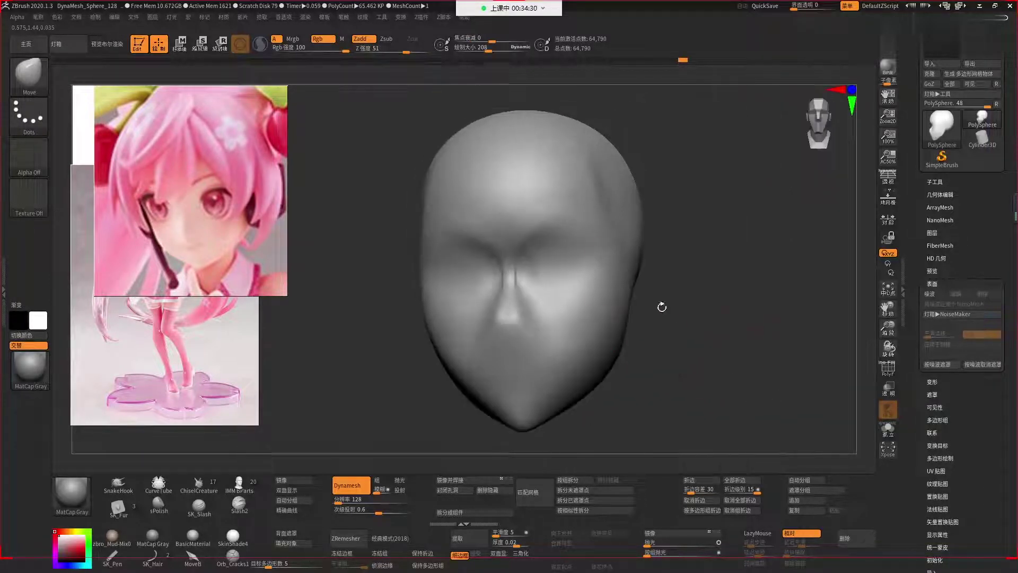
Switch to ClayBuildup with brush size 236 and frame the face front-on.
key("b")
key("c")
key("b")
left_click_drag(690, 341, 651, 307)
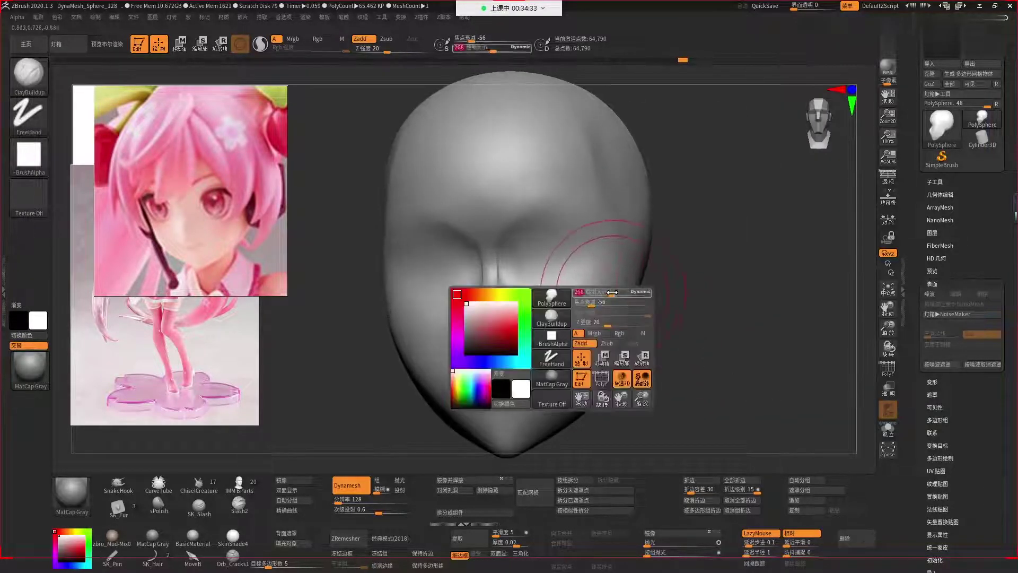
key("space")
mouse_move(588, 290)
left_mouse_down()
mouse_move(575, 291)
mouse_move(579, 301)
left_mouse_up()
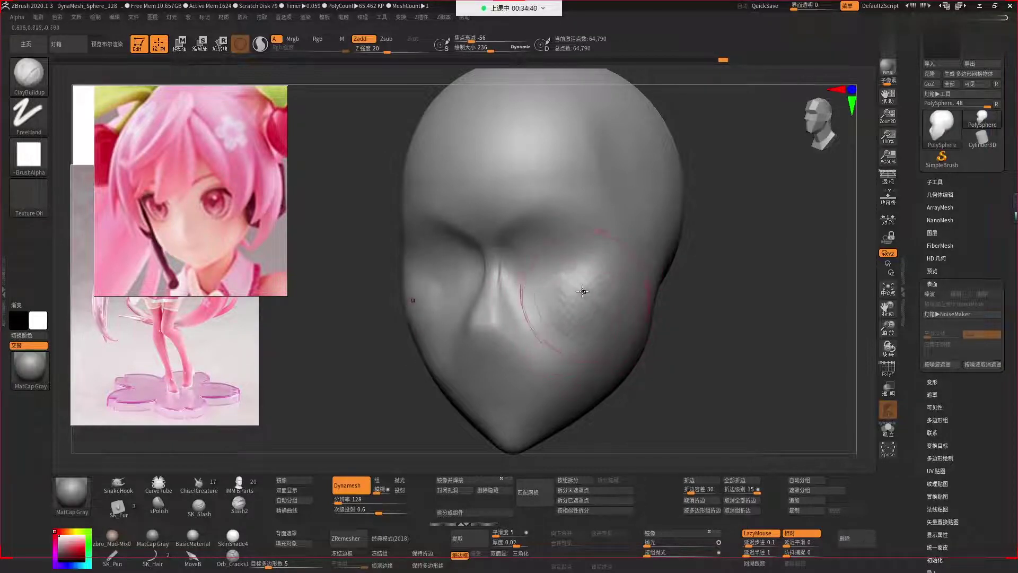
mouse_move(684, 329)
left_mouse_down()
mouse_move(694, 350)
mouse_move(618, 274)
left_mouse_up()
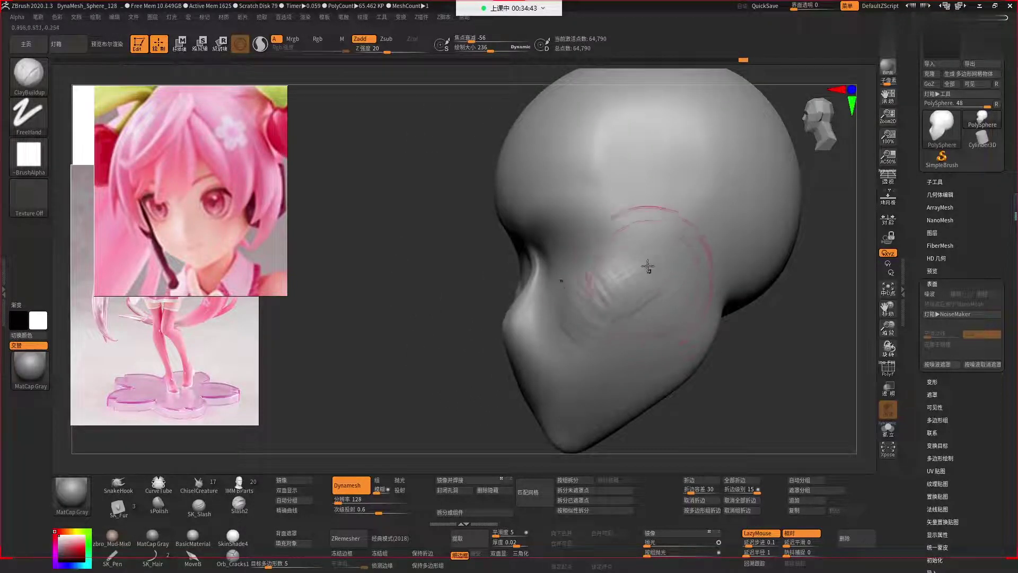
mouse_move(738, 352)
left_mouse_down()
mouse_move(772, 364)
mouse_move(591, 246)
left_mouse_up()
Build up clay near the nose bridge and eye at sizes 135-201, then smooth it.
key("space")
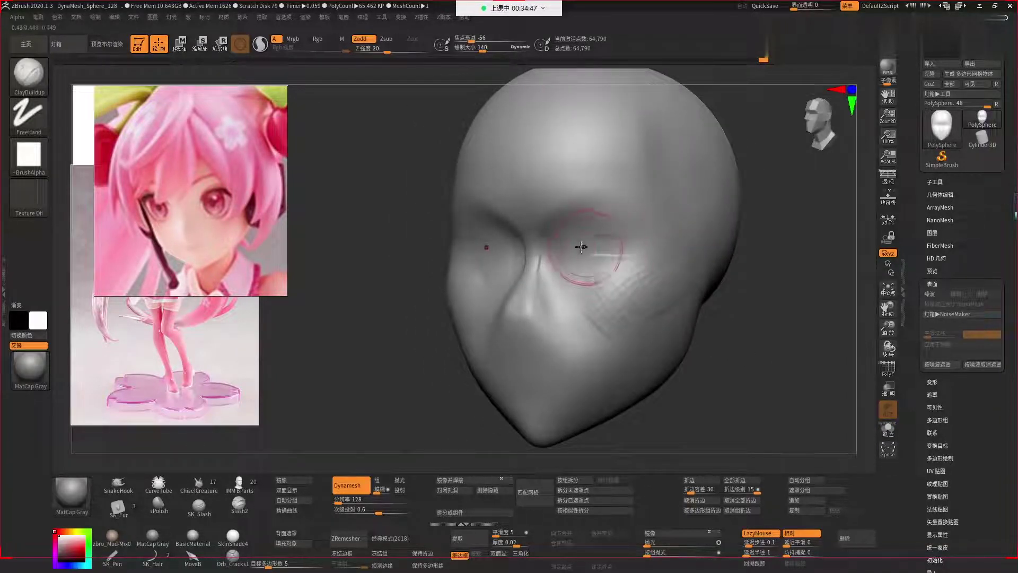
key("space")
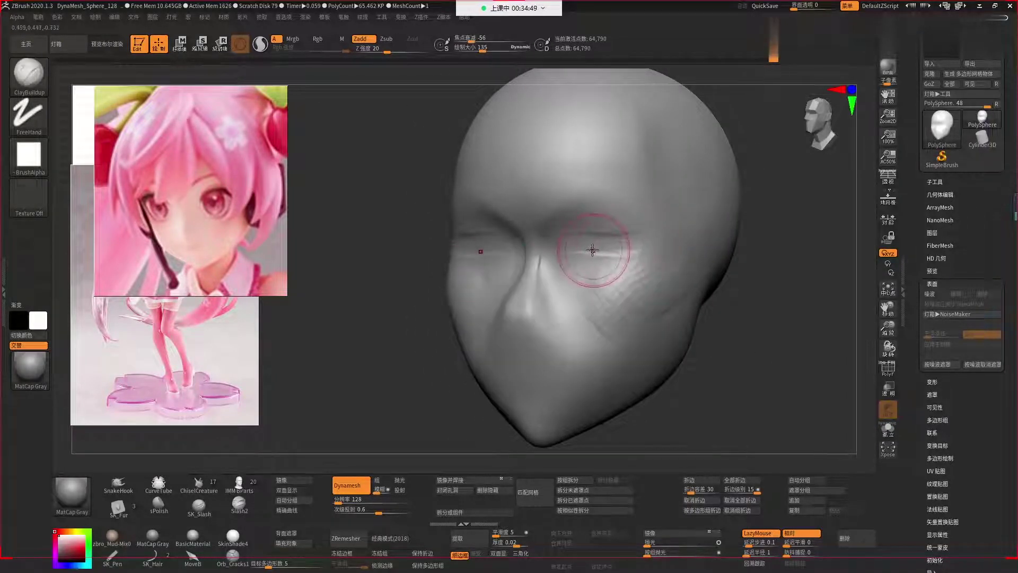
key("space")
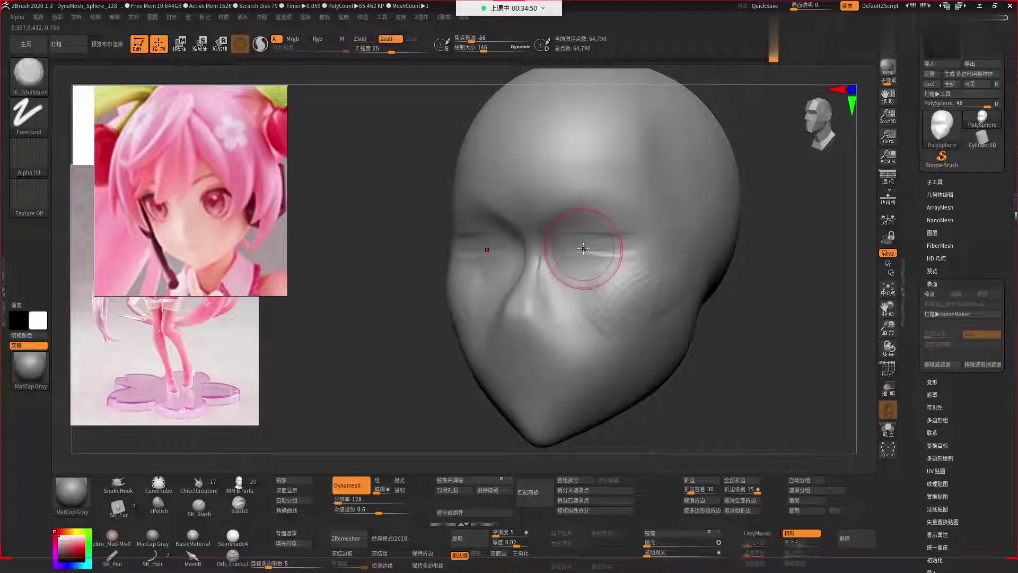
left_click_drag(580, 247, 575, 268)
key("space")
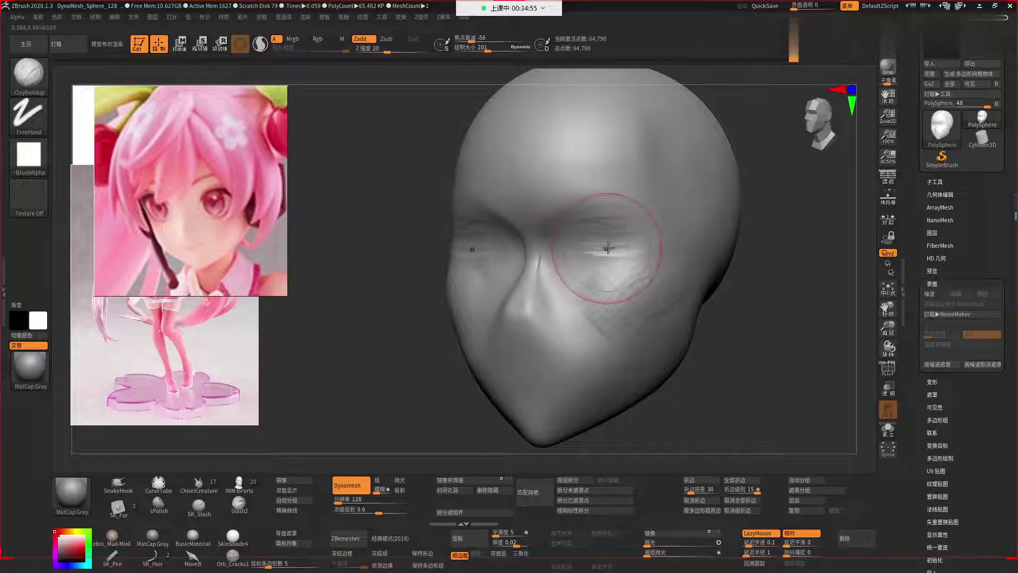
key("shift")
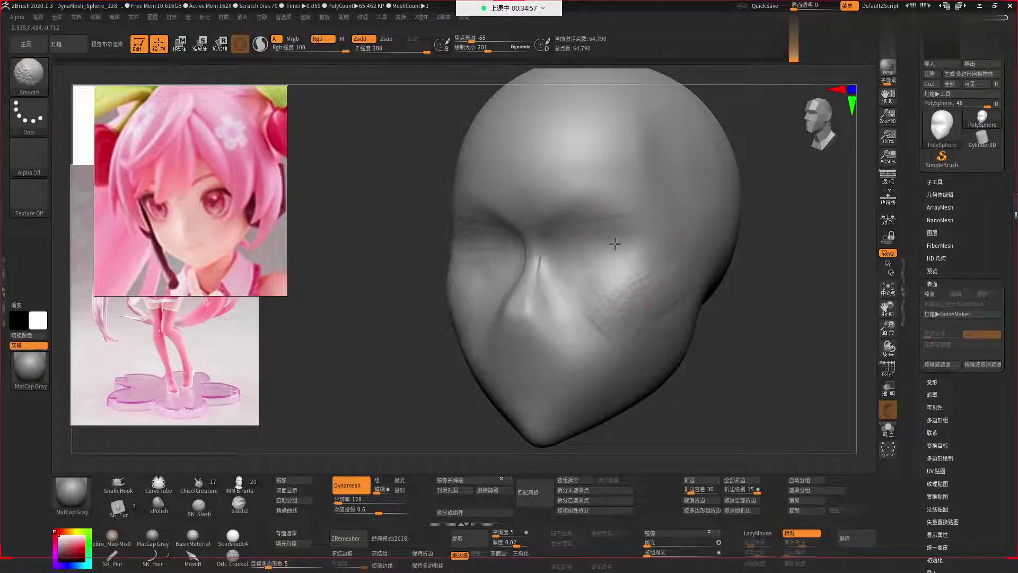
left_click_drag(636, 257, 689, 340)
Switch to the DamStandard brush and turn the head back to the front.
key("b")
key("d")
key("s")
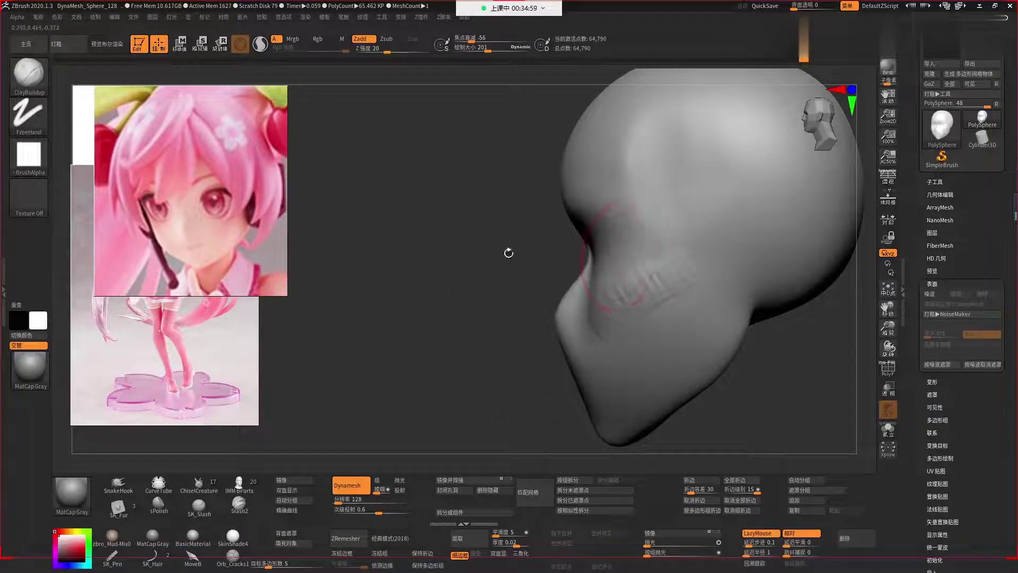
left_click_drag(509, 250, 598, 241, "shift")
Smooth the eye bulges into the brow, then briefly paint a mask.
left_click_drag(753, 297, 682, 302)
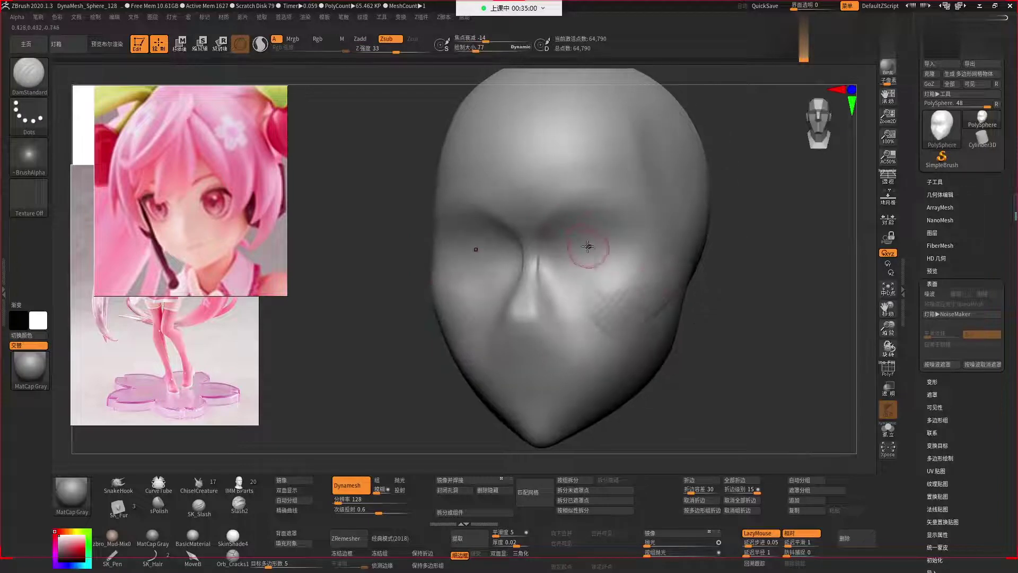
left_click_drag(564, 239, 638, 244, "shift")
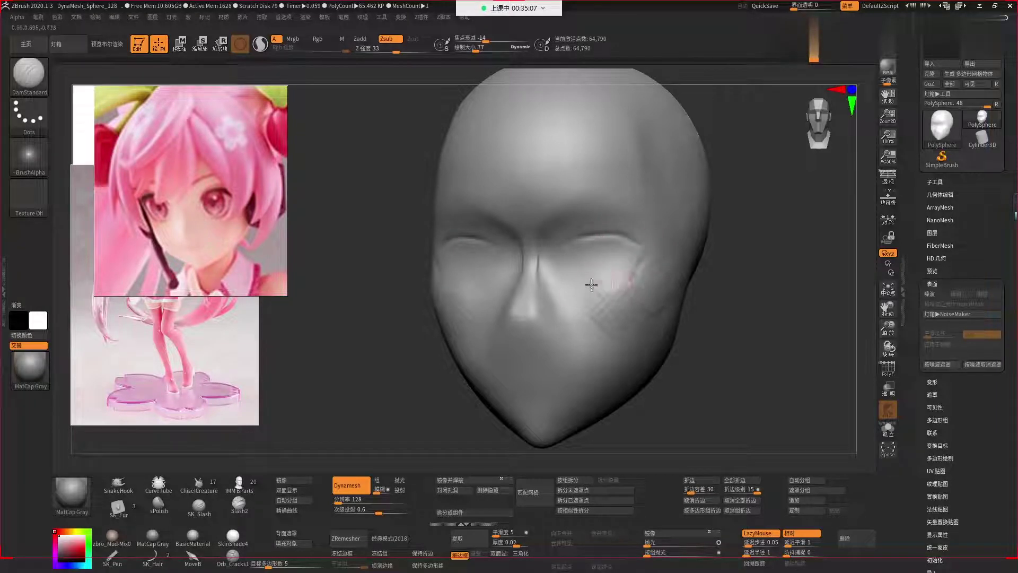
mouse_move(586, 264)
right_mouse_down()
mouse_move(646, 271)
mouse_move(610, 268)
right_mouse_up()
key("ctrl")
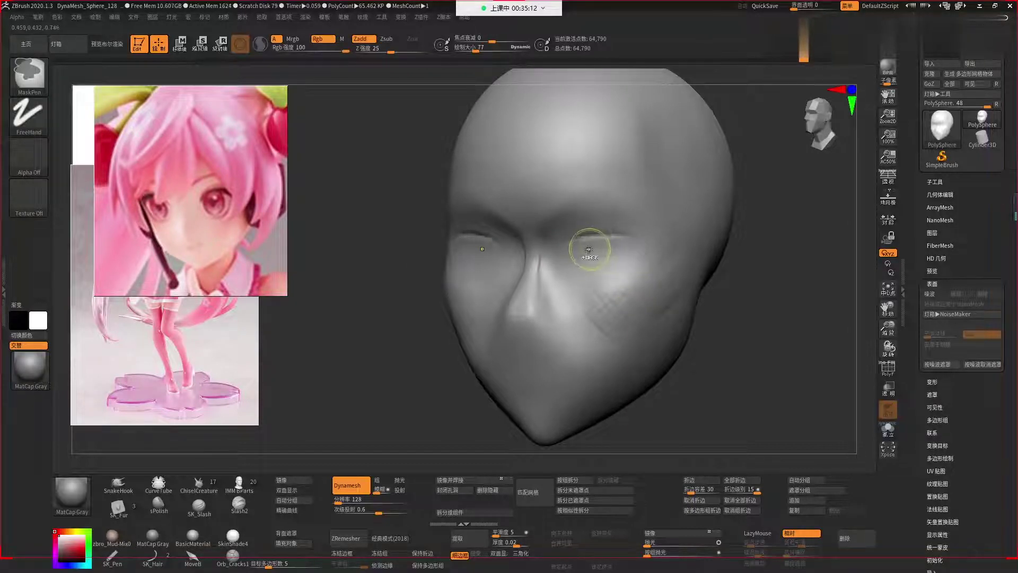
key("space")
right_click_drag(630, 259, 641, 273)
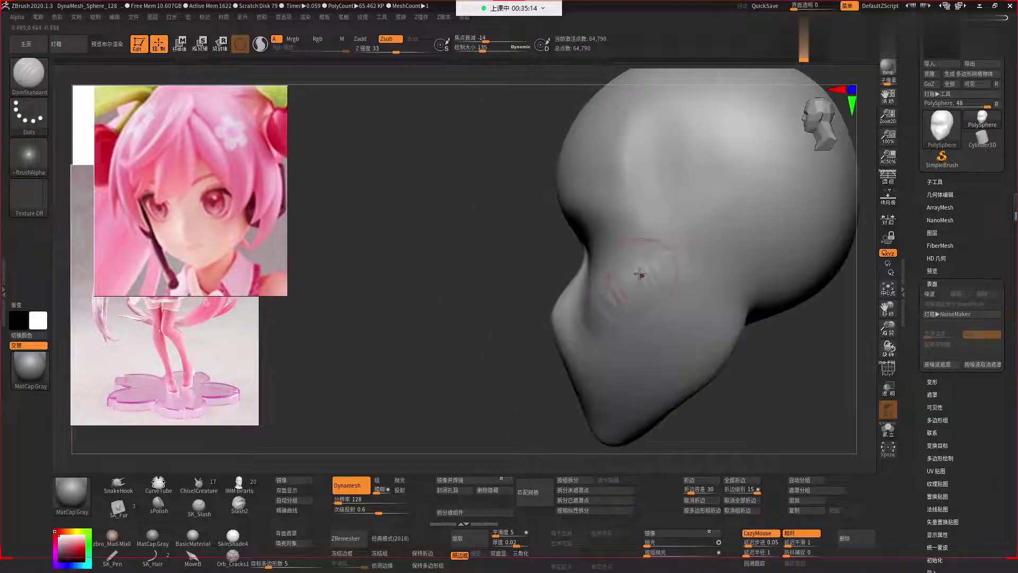
key("space")
Reshape the face with the Move brush from front and three-quarter views.
key("b")
key("m")
key("v")
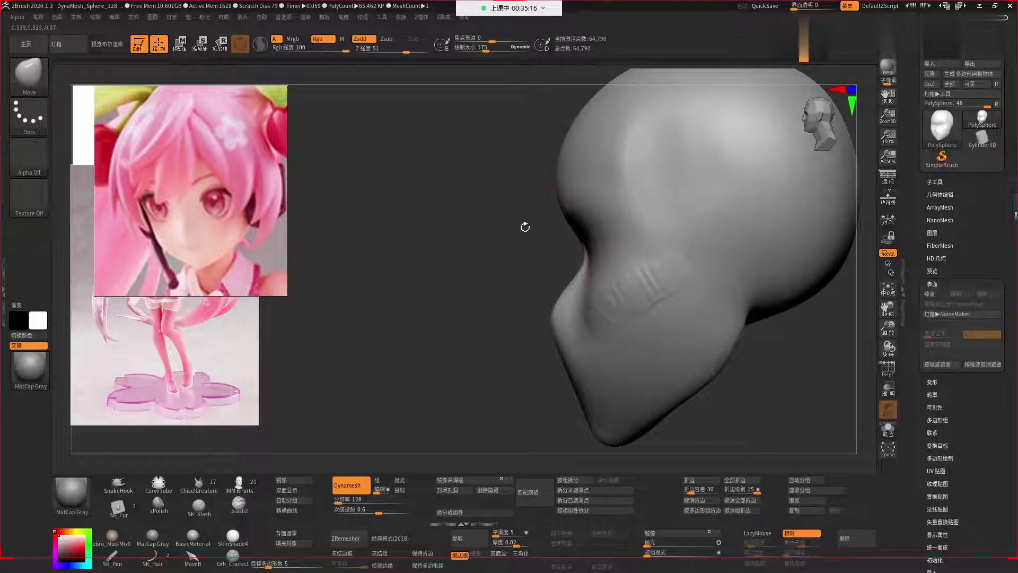
left_click_drag(525, 227, 657, 208, "shift")
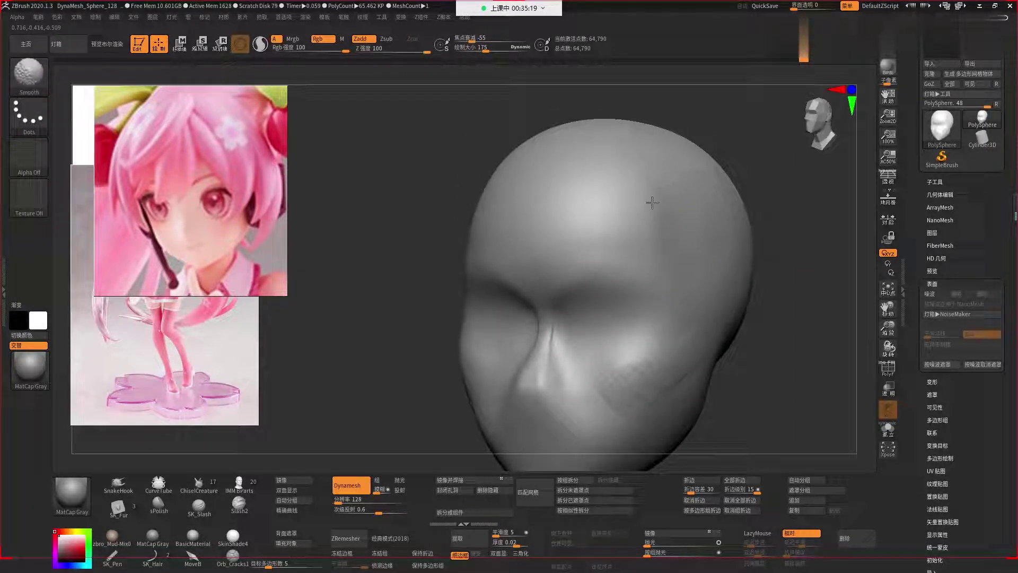
left_click_drag(654, 173, 625, 175, "shift")
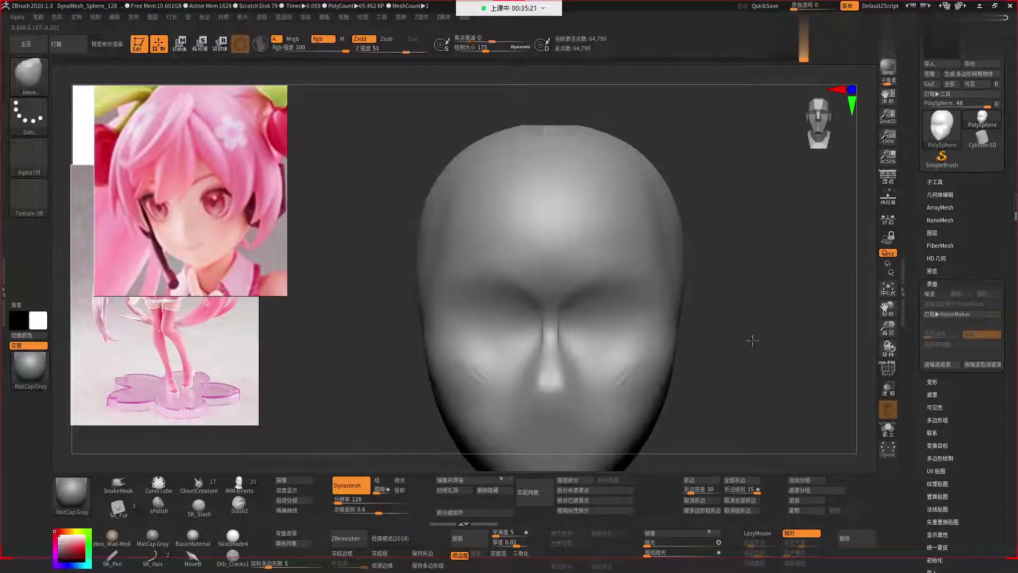
left_click_drag(749, 336, 607, 280, "alt")
mouse_move(611, 247)
right_mouse_down()
mouse_move(662, 251)
mouse_move(704, 341)
mouse_move(693, 337)
right_mouse_up()
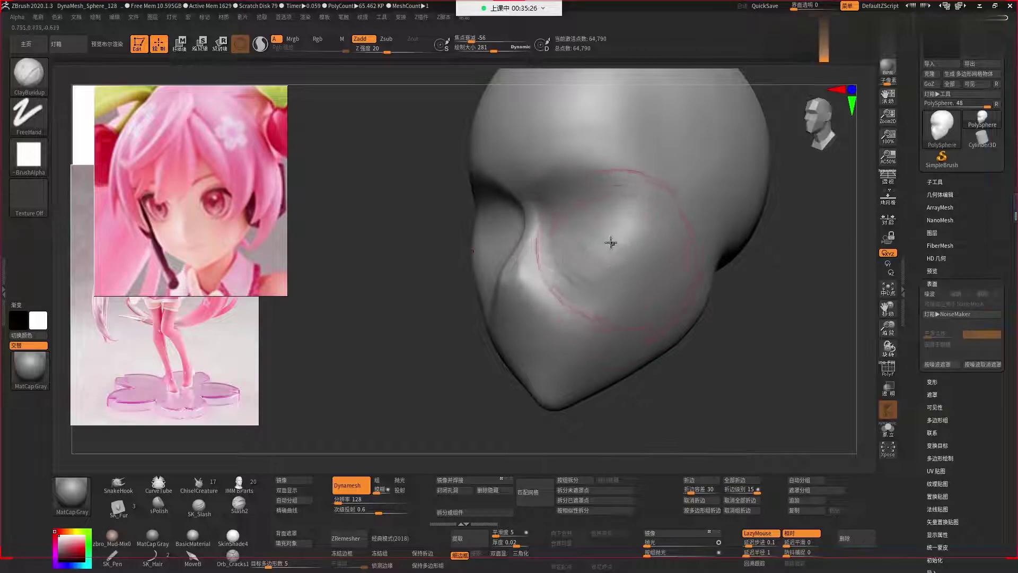
Smooth the eye socket and upper cheek with a smaller brush, framing the face.
key("space")
key("space")
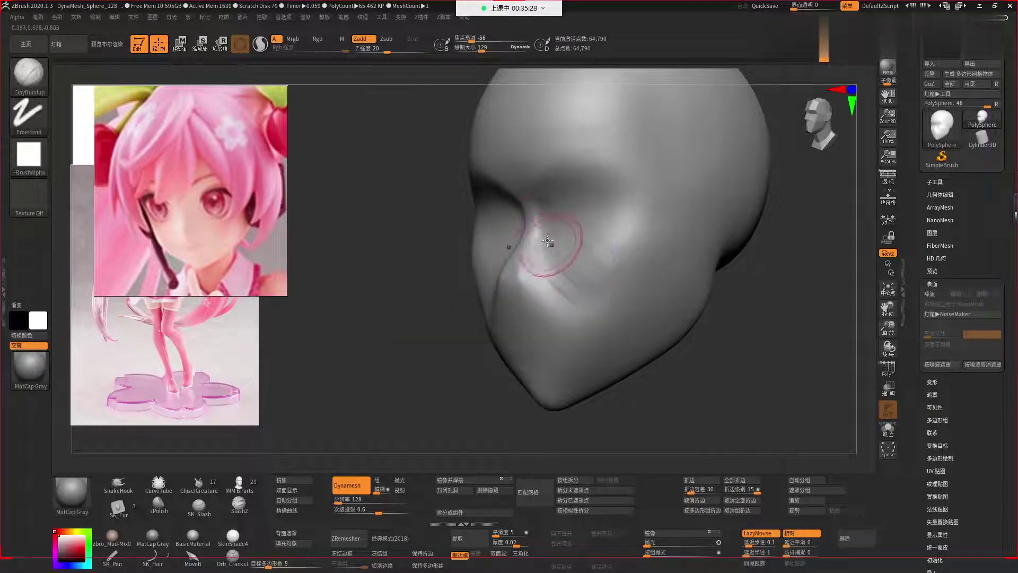
key("shift")
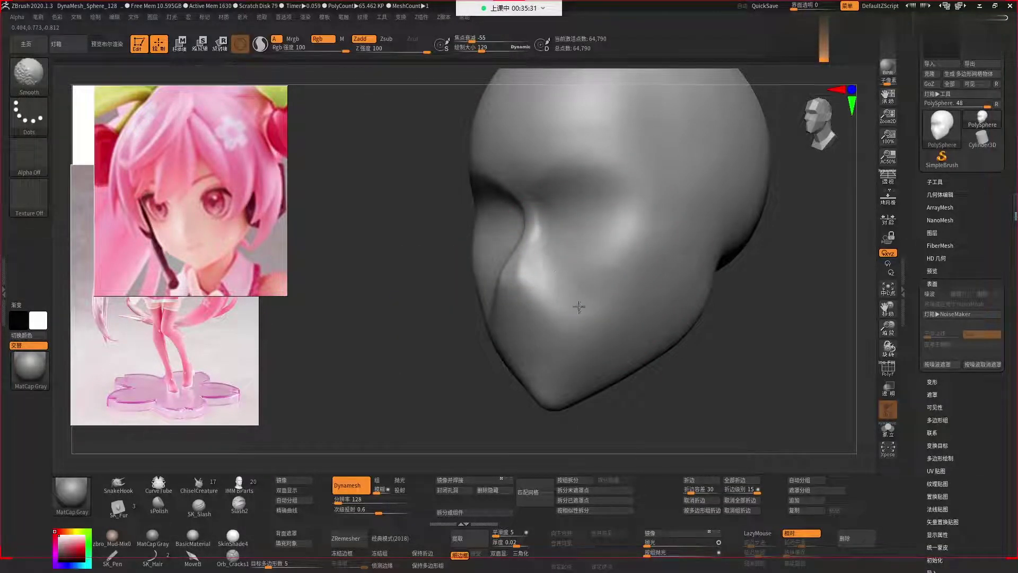
right_click_drag(579, 306, 742, 348, "shift")
right_click_drag(680, 312, 732, 339, "alt")
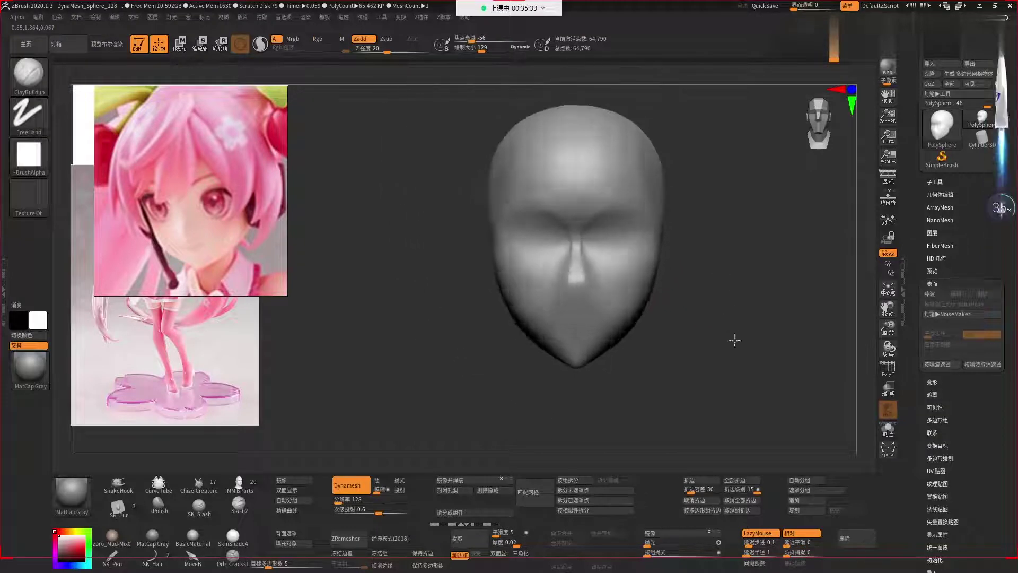
key("space")
Pull the nose into a longer ridge with a smaller Move brush.
key("space")
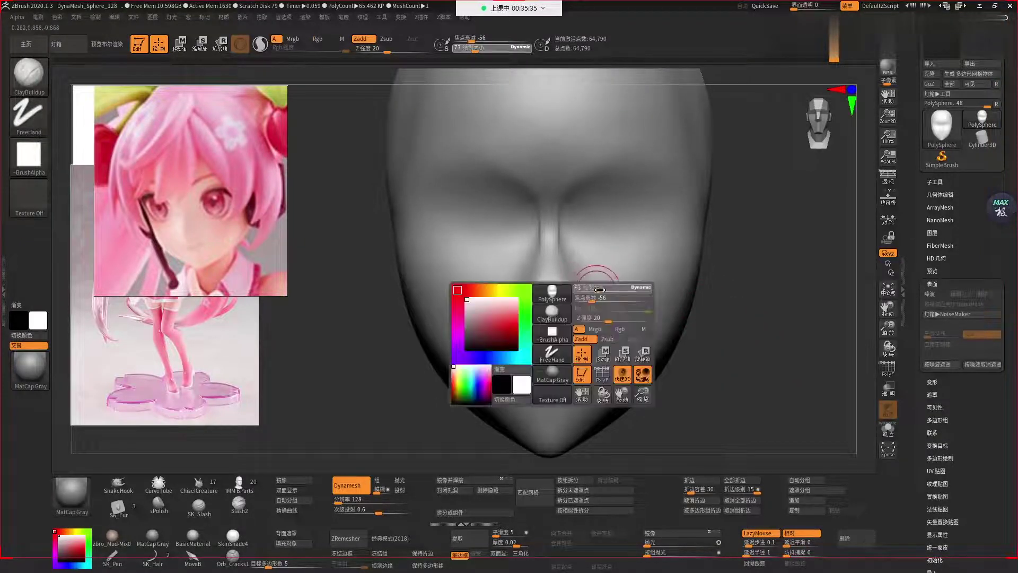
key("b")
key("m")
key("v")
key("space")
key("space")
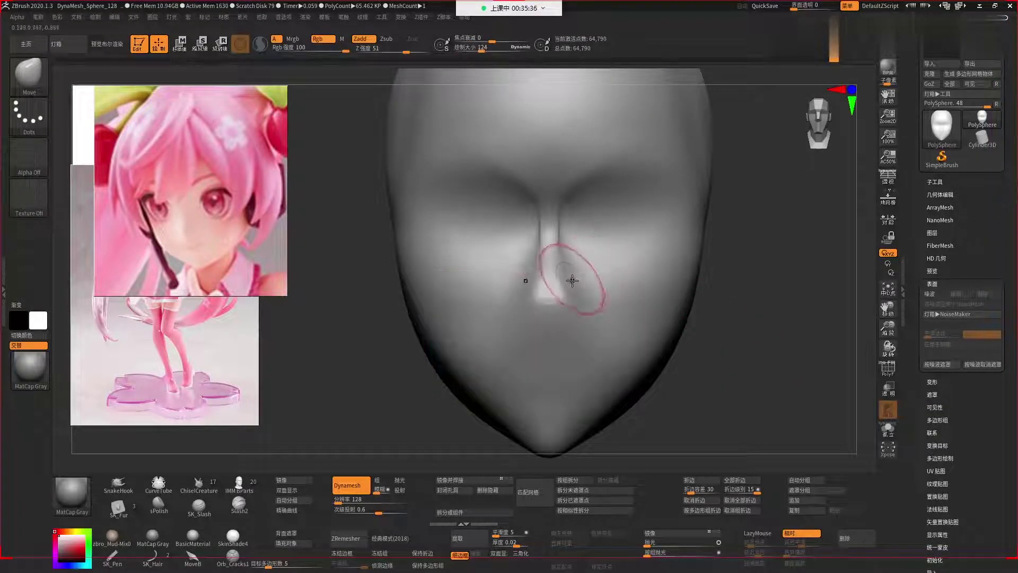
key("space")
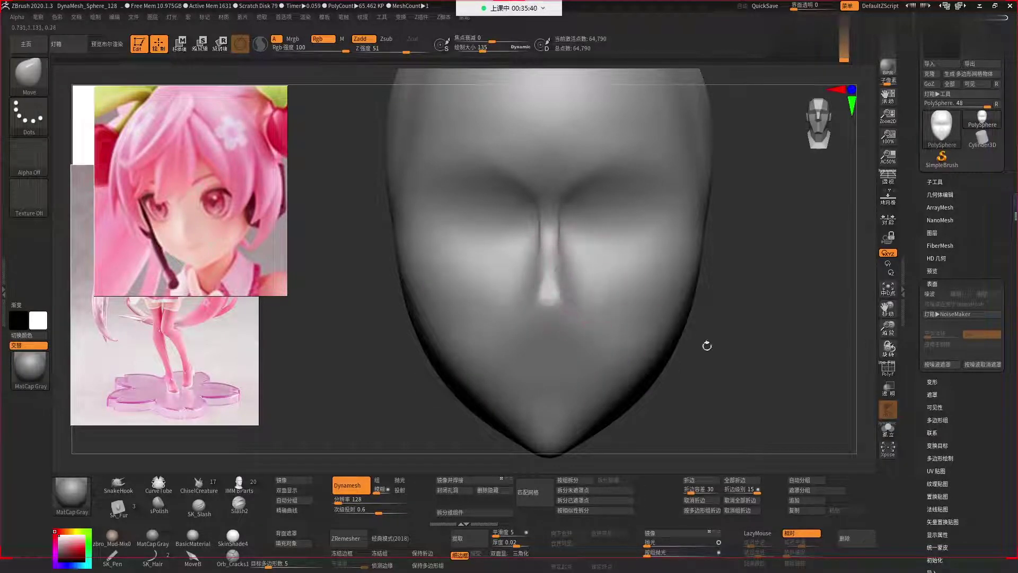
mouse_move(706, 345)
left_mouse_down()
mouse_move(716, 342)
mouse_move(677, 318)
mouse_move(672, 352)
left_mouse_up()
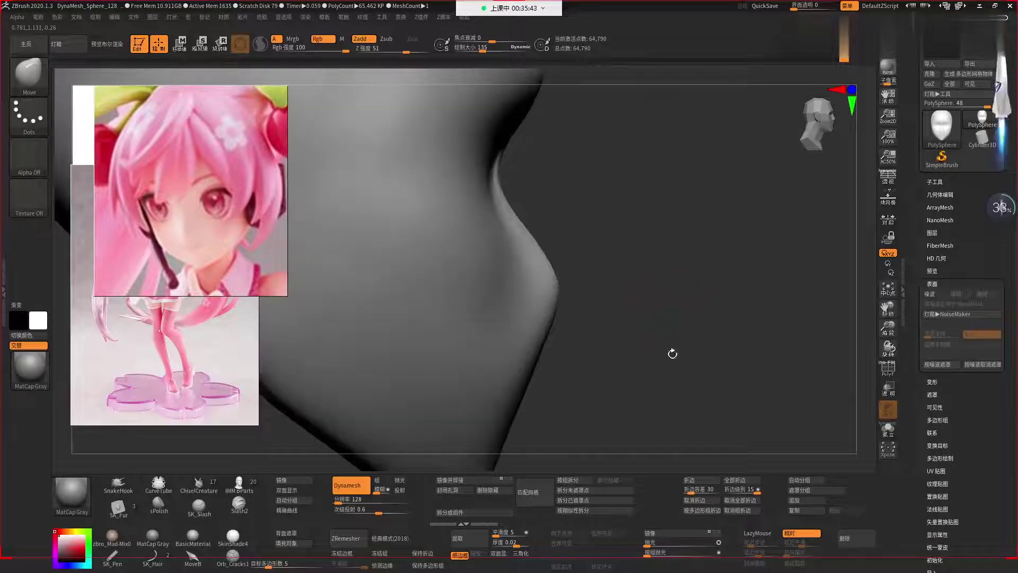
key("space")
mouse_move(659, 316)
left_mouse_down()
mouse_move(662, 305)
mouse_move(626, 277)
left_mouse_up()
Mask the nose tip, blur and sharpen the mask, then invert it.
key("ctrl")
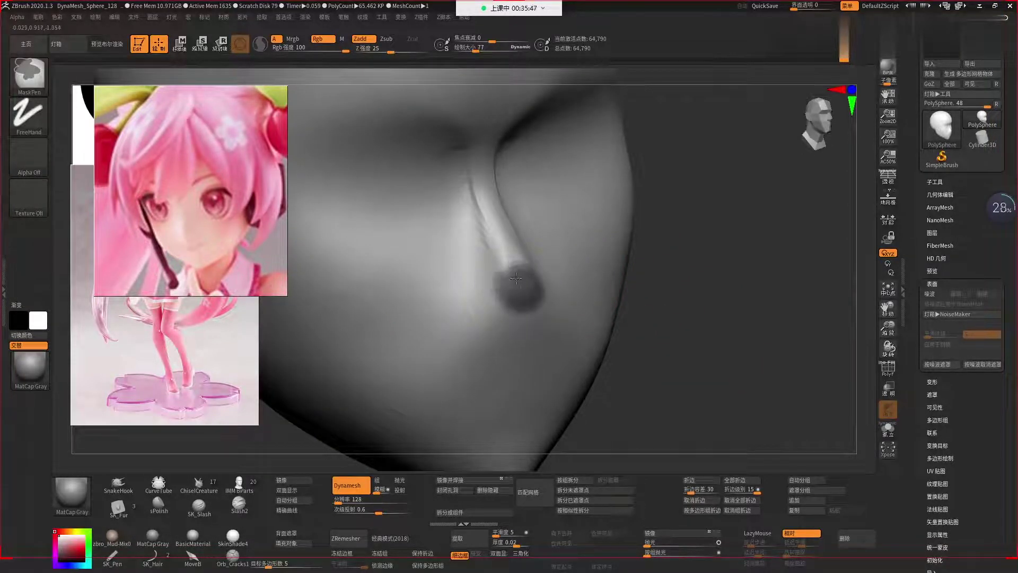
mouse_move(599, 312)
left_mouse_down()
mouse_move(530, 288)
mouse_move(527, 266)
mouse_move(511, 296)
mouse_move(500, 296)
left_mouse_up()
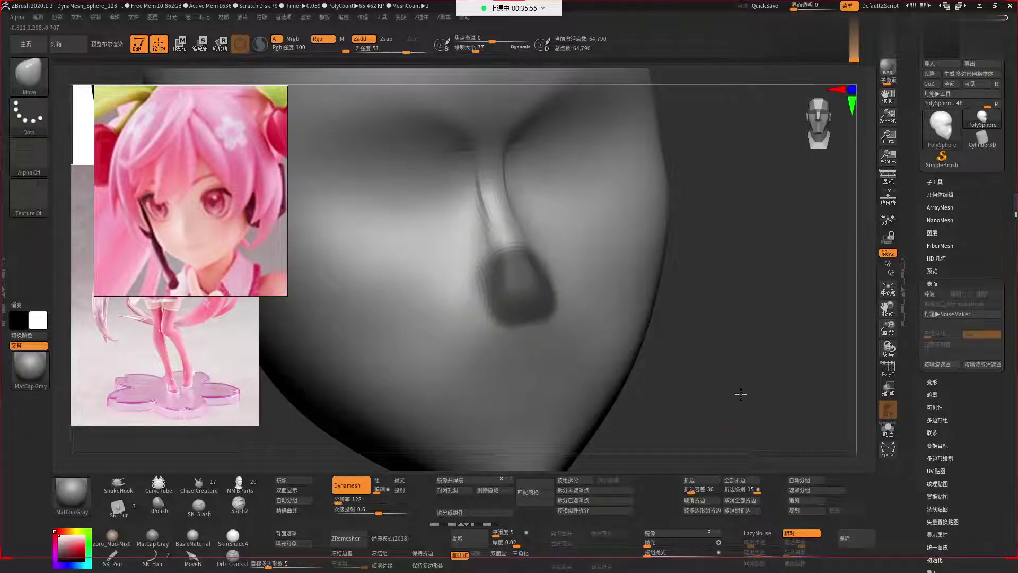
left_click_drag(738, 391, 620, 313)
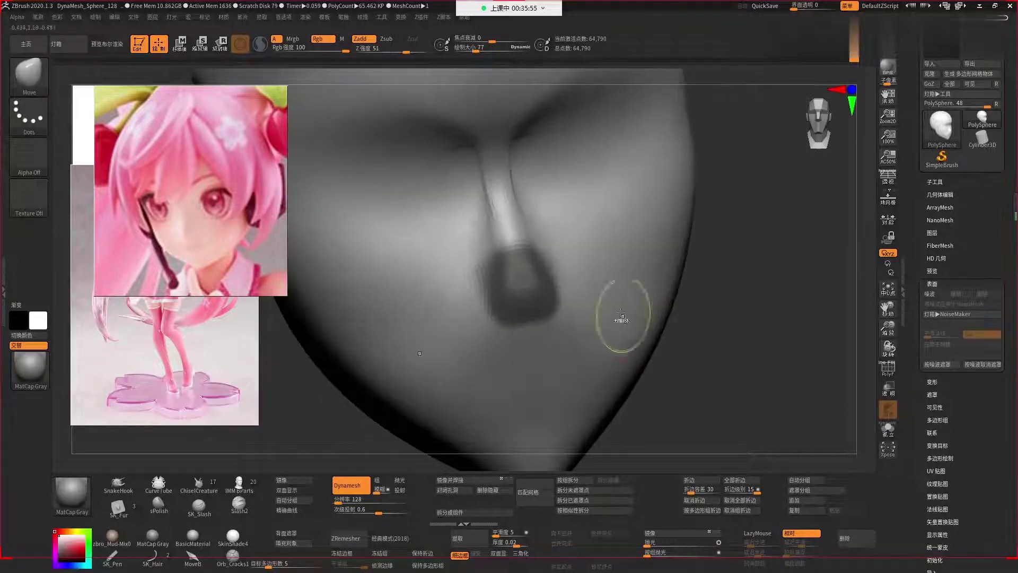
left_click(524, 288, "ctrl")
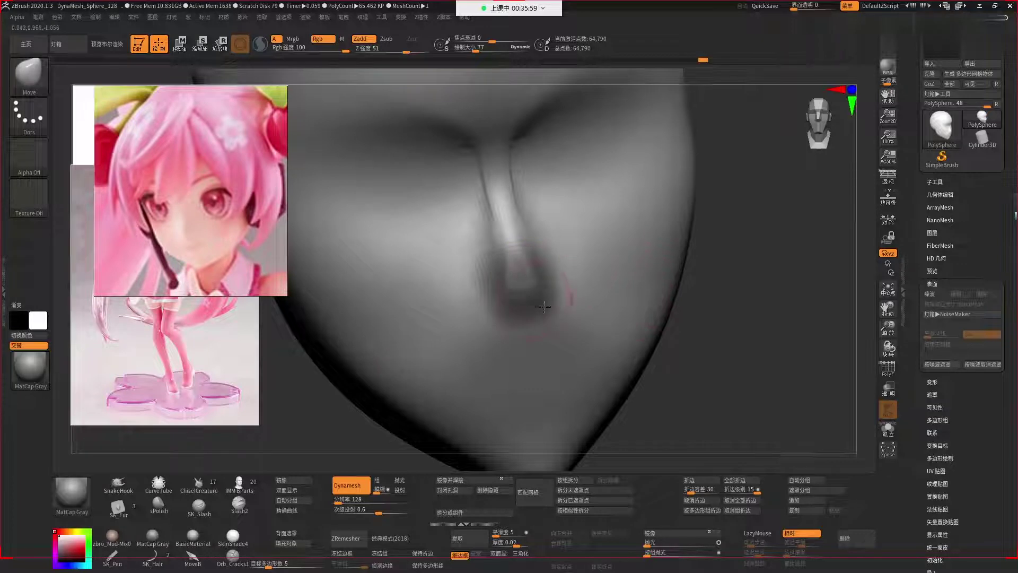
left_click(525, 287, "ctrl+alt")
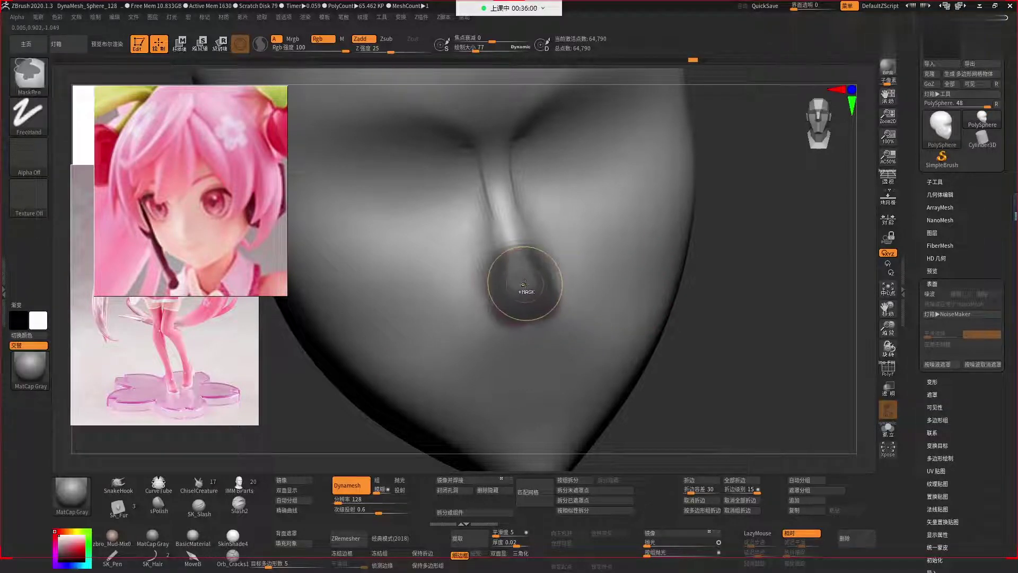
left_click(524, 286, "ctrl+alt")
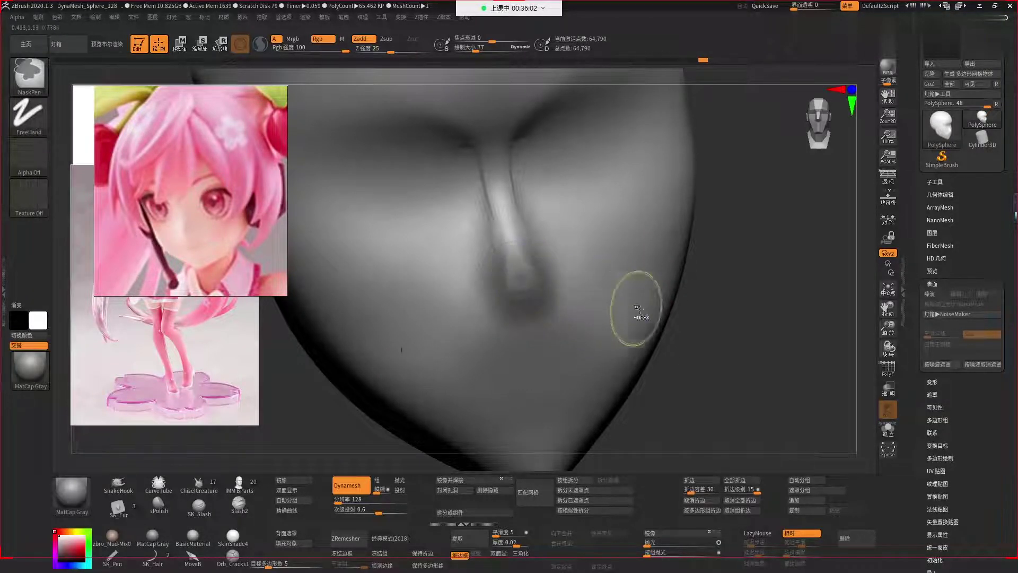
left_click(786, 295, "ctrl")
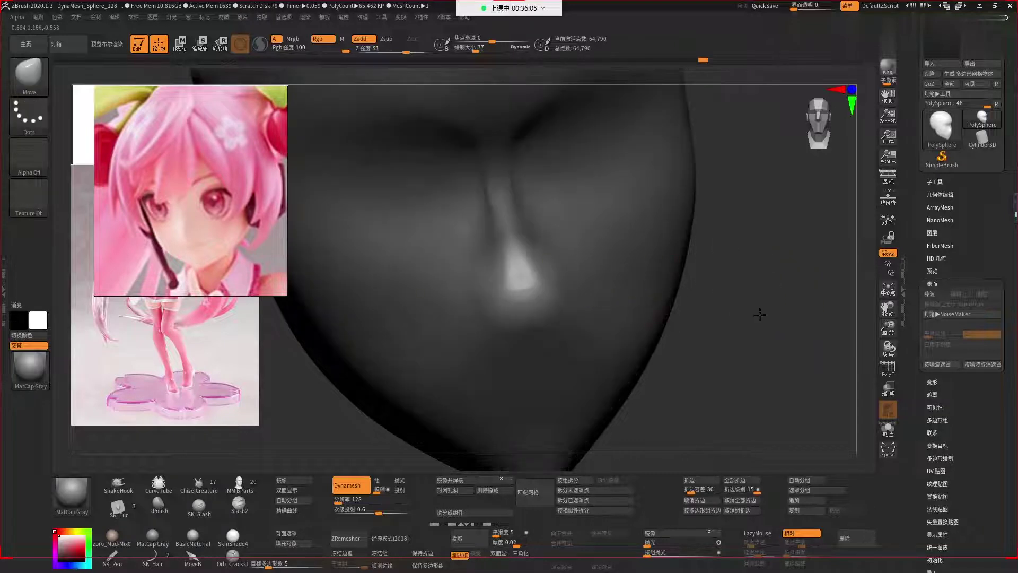
mouse_move(705, 265)
left_mouse_down("shift")
mouse_move(659, 269)
mouse_move(666, 303)
left_mouse_up("shift")
Place the Transpose gizmo at the unmasked nose tip and trial-pull it, undoing twice.
key("w")
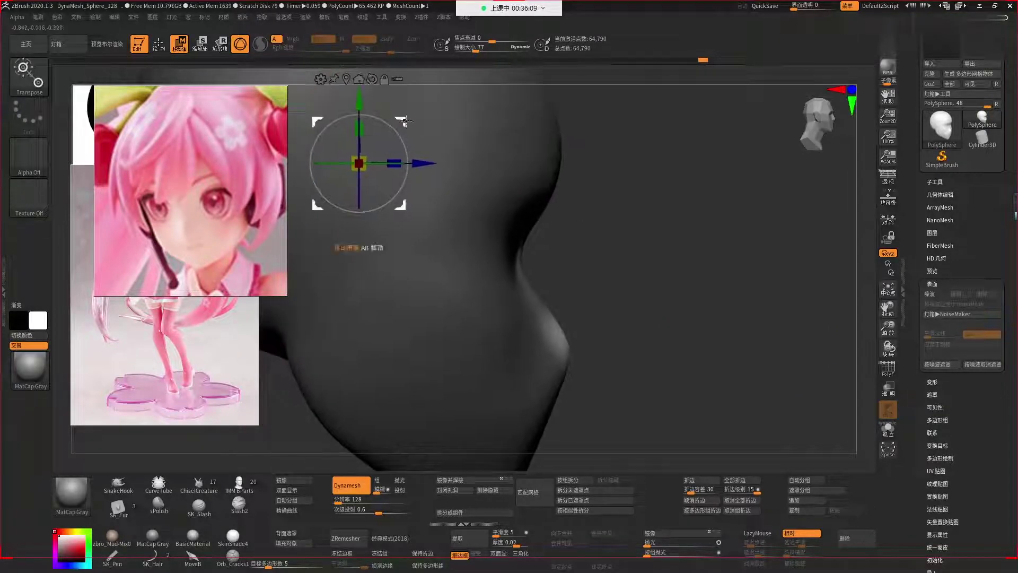
mouse_move(403, 121)
left_mouse_down()
mouse_move(719, 337)
mouse_move(730, 298)
mouse_move(655, 263)
left_mouse_up()
scroll(721, 339, "up", 2)
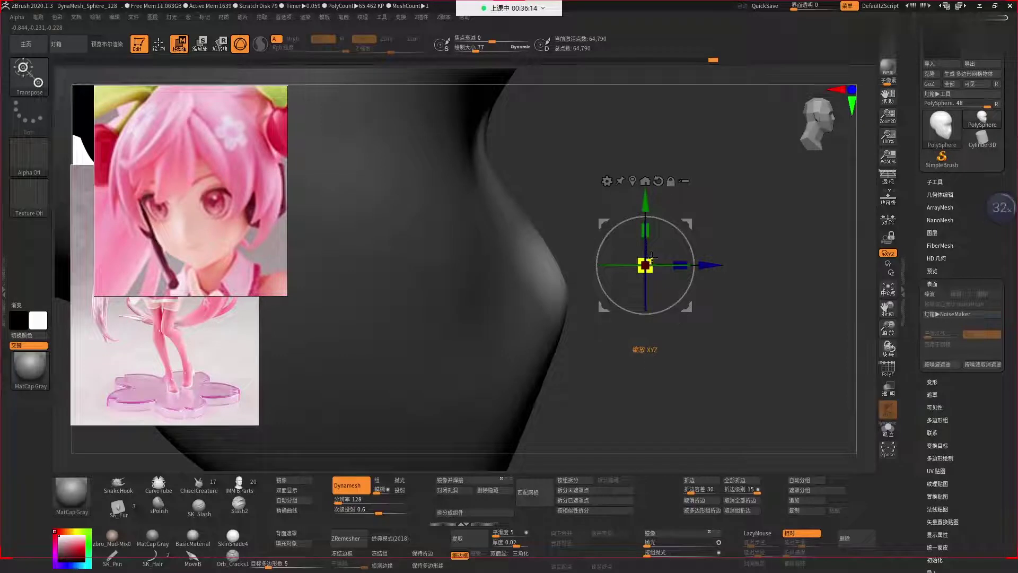
left_click_drag(652, 258, 646, 288)
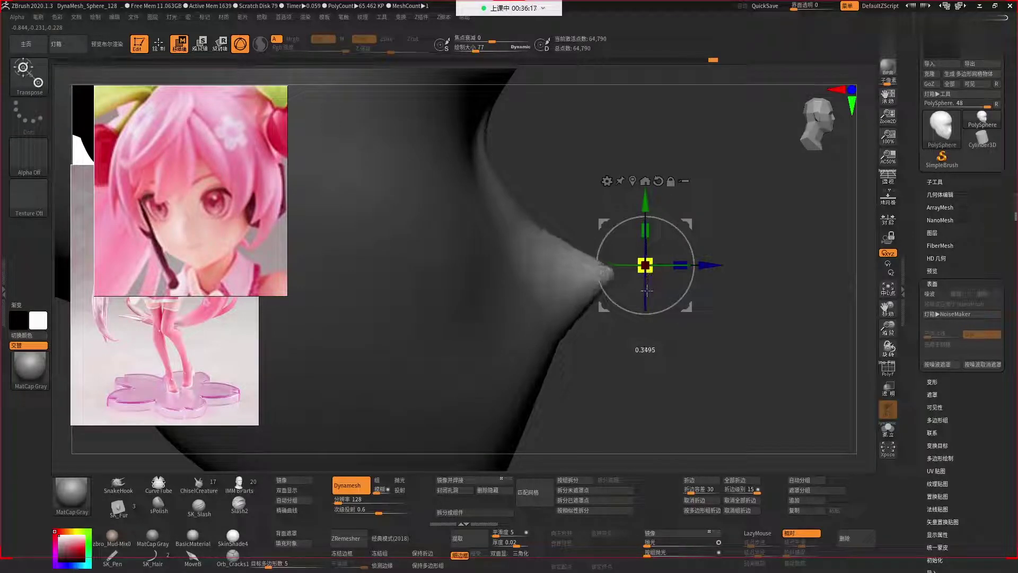
key("ctrl+z")
left_click_drag(650, 256, 650, 293)
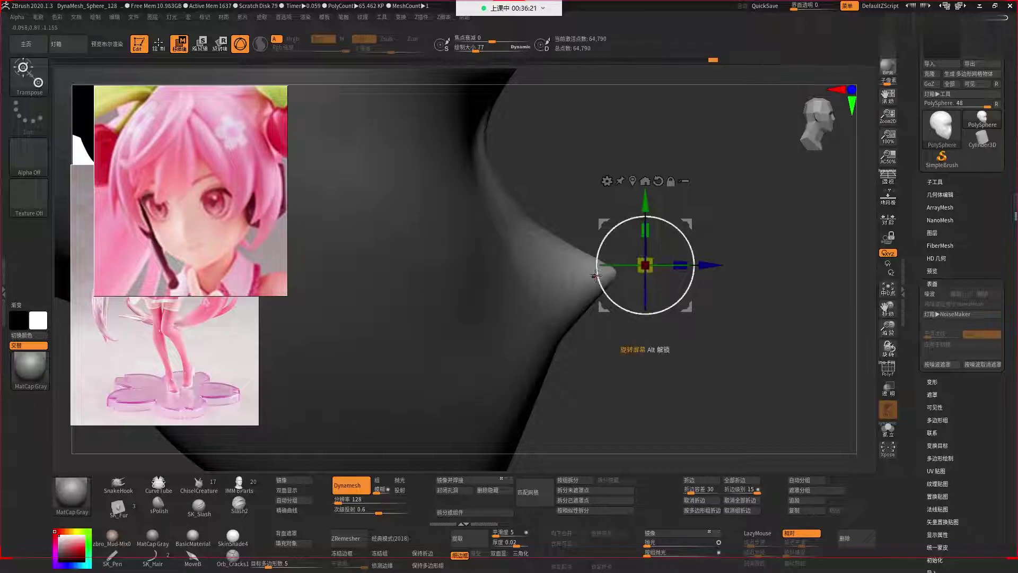
key("ctrl+z")
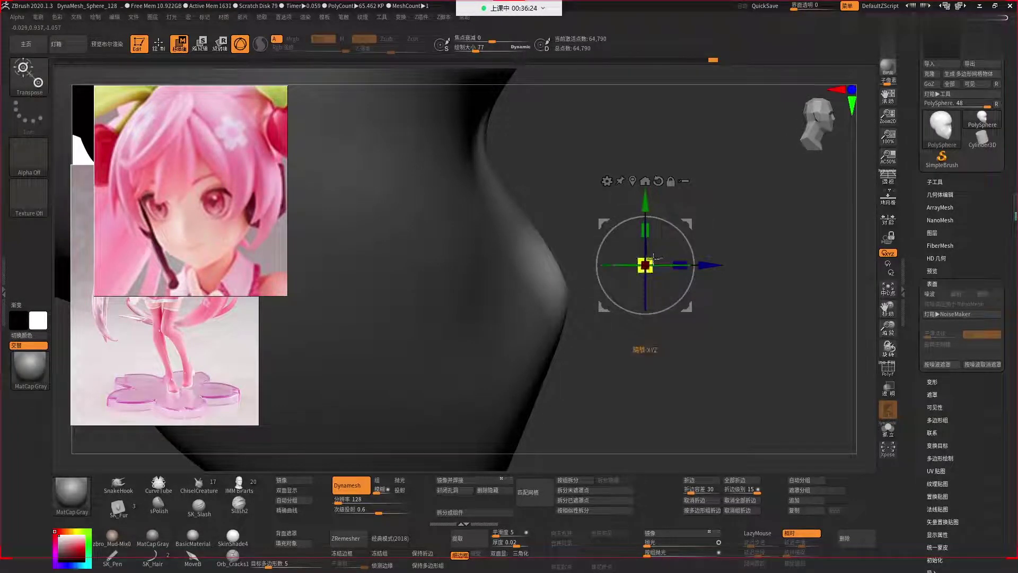
Pull the nose tip into a sharper point, then return to Draw mode front-on.
left_click_drag(653, 258, 646, 290)
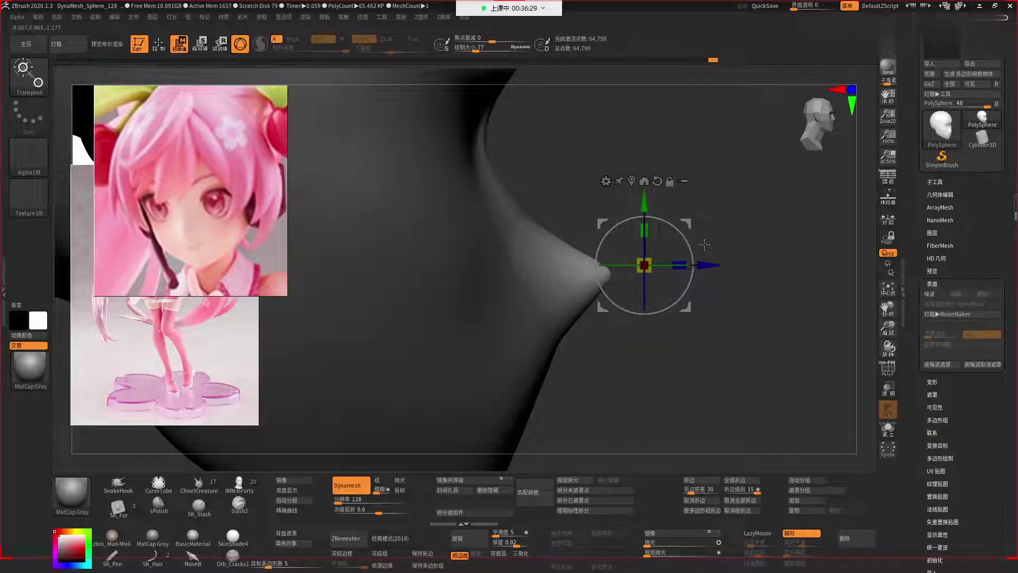
left_click_drag(686, 223, 690, 226)
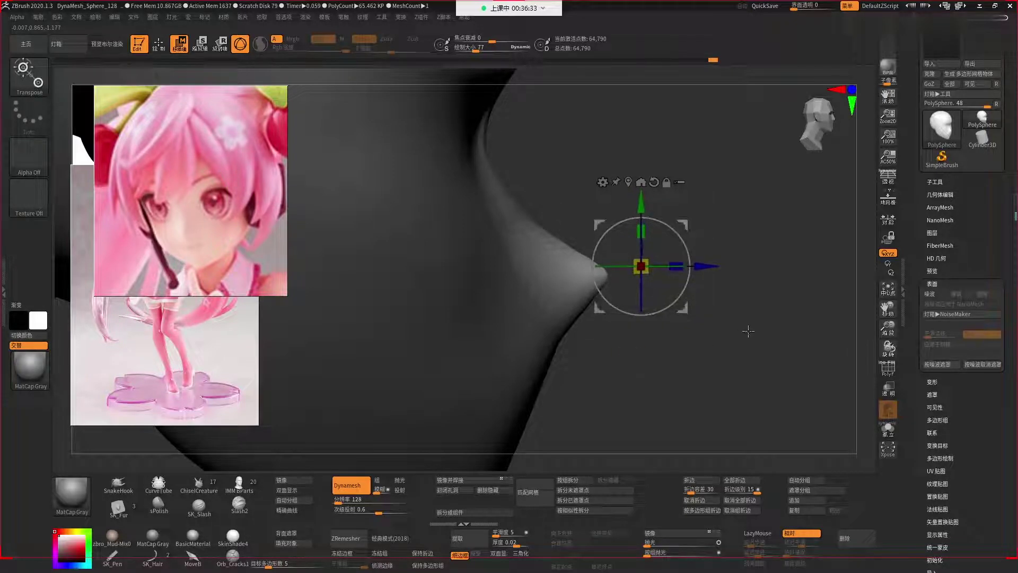
left_click_drag(748, 331, 692, 280)
key("q")
mouse_move(621, 282)
left_mouse_down()
mouse_move(679, 321)
mouse_move(626, 307)
left_mouse_up()
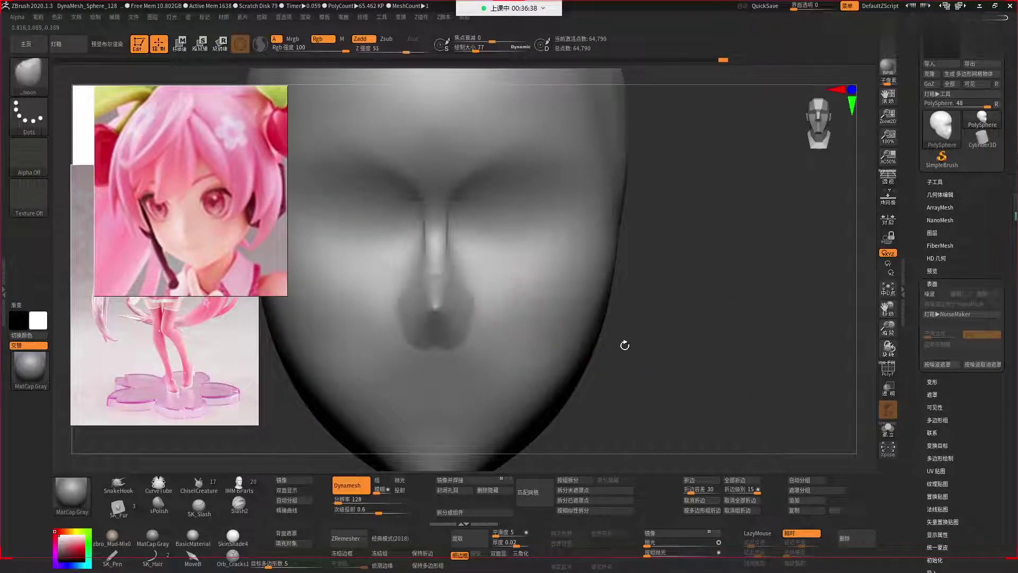
Re-DynaMesh the head to even the mesh and smooth the mark between the brows.
key("shift+f")
mouse_move(631, 382)
left_mouse_down("ctrl")
mouse_move(623, 374)
mouse_move(682, 382)
left_mouse_up("ctrl")
key("shift+f")
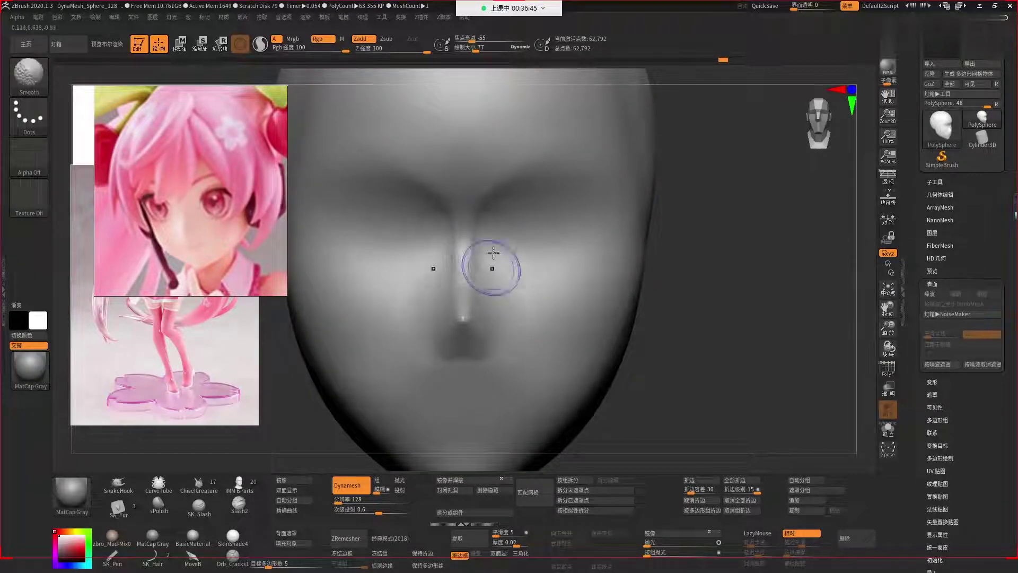
key("b")
key("c")
key("b")
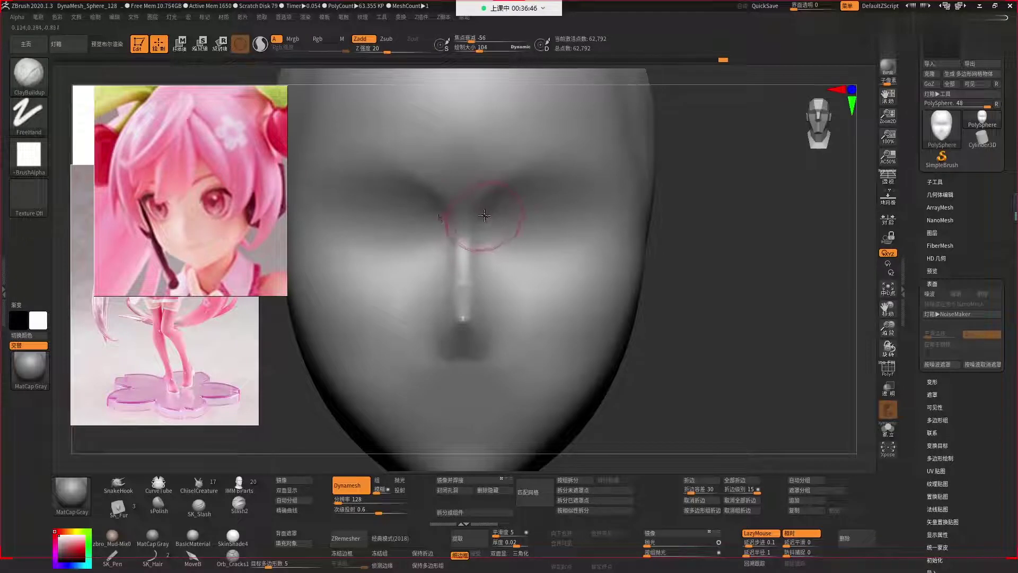
key("shift")
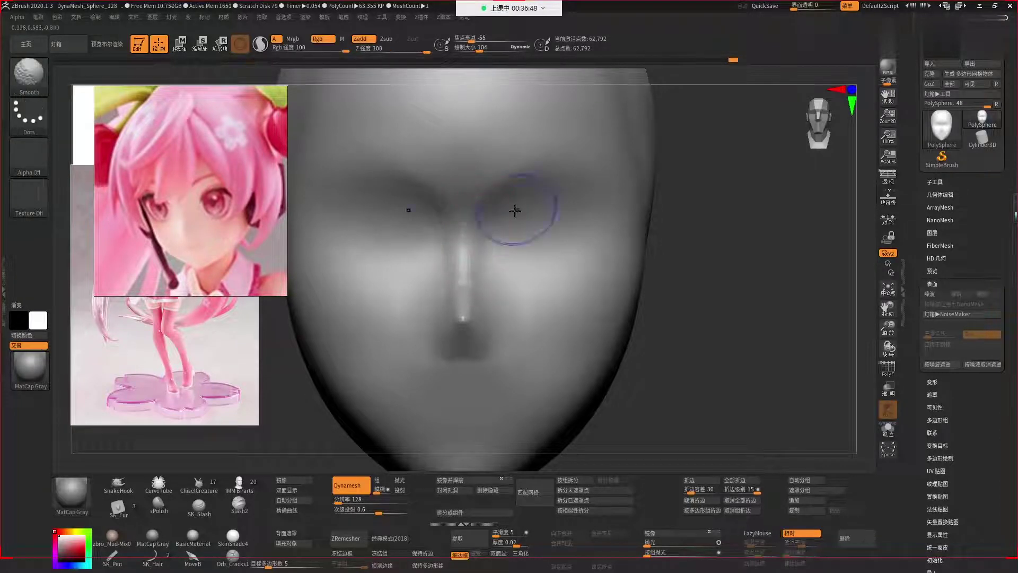
left_click_drag(502, 219, 522, 219, "shift")
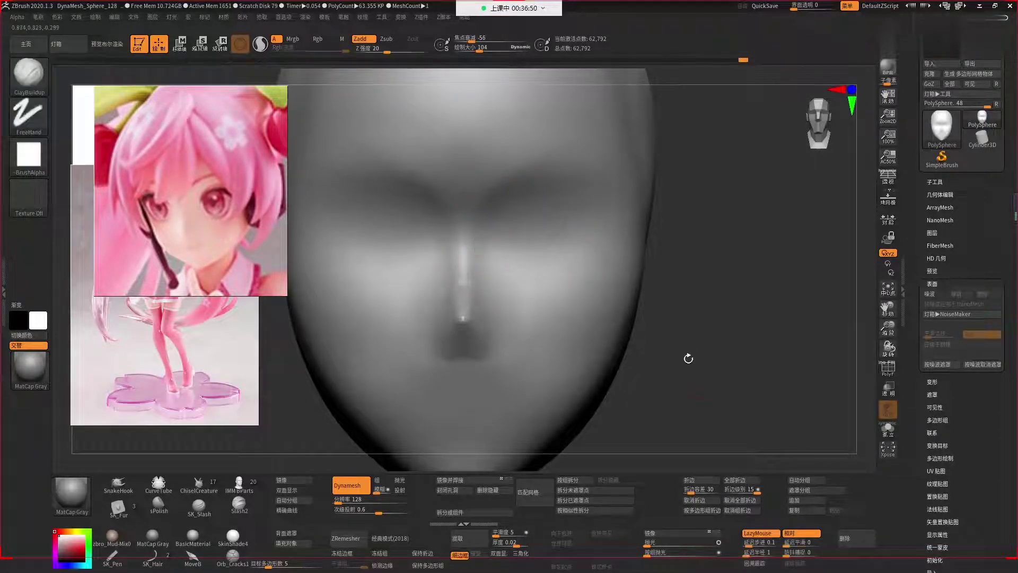
Push the upper forehead profile outward with the Move brush and smooth it.
left_click_drag(618, 368, 577, 342)
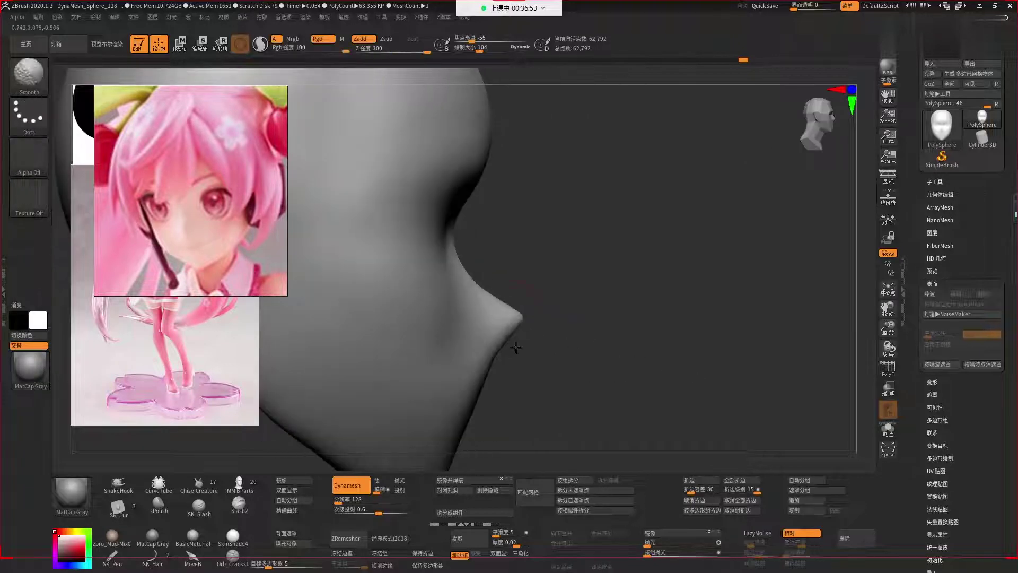
key("b")
key("m")
key("v")
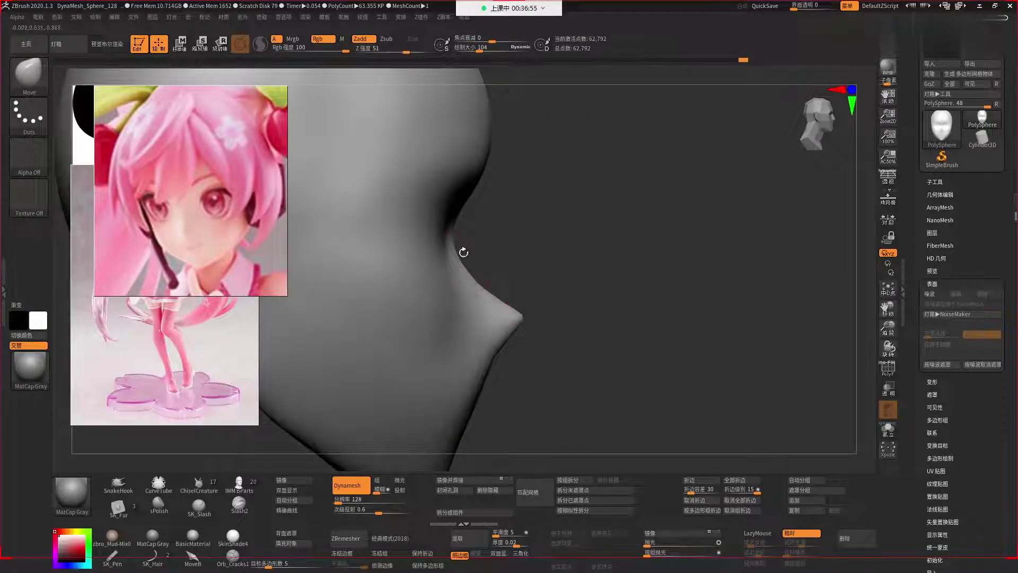
left_click_drag(459, 232, 483, 232)
key("shift")
mouse_move(517, 262)
left_mouse_down()
mouse_move(566, 340)
mouse_move(584, 396)
mouse_move(612, 371)
mouse_move(718, 342)
mouse_move(587, 325)
mouse_move(546, 337)
left_mouse_up()
Build up clay around the mouth and cheeks at brush sizes 208, 109 and 243, smoothing.
key("b")
key("c")
key("b")
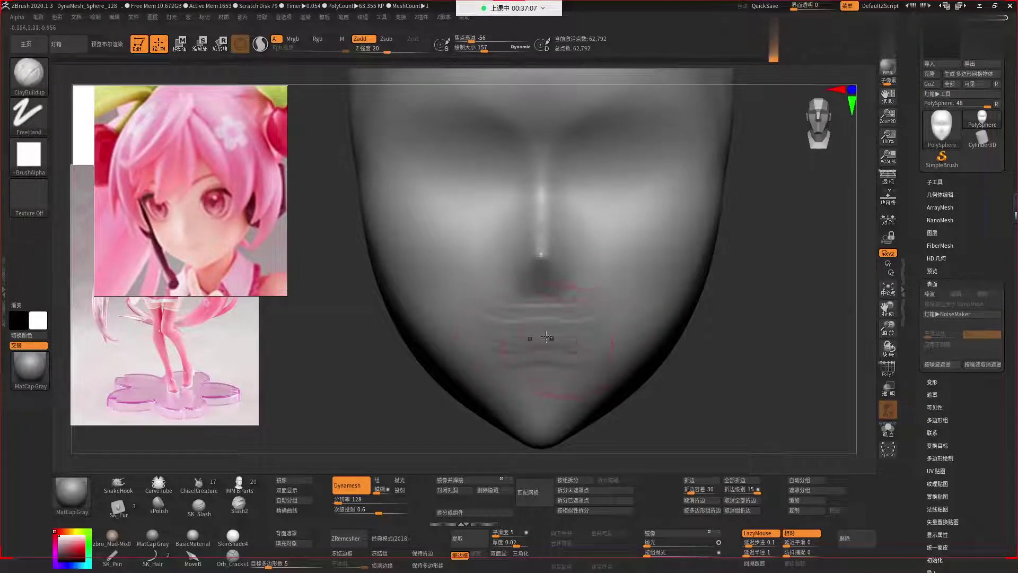
mouse_move(728, 375)
left_mouse_down()
mouse_move(514, 320)
mouse_move(566, 315)
mouse_move(546, 279)
mouse_move(623, 311)
mouse_move(617, 328)
left_mouse_up()
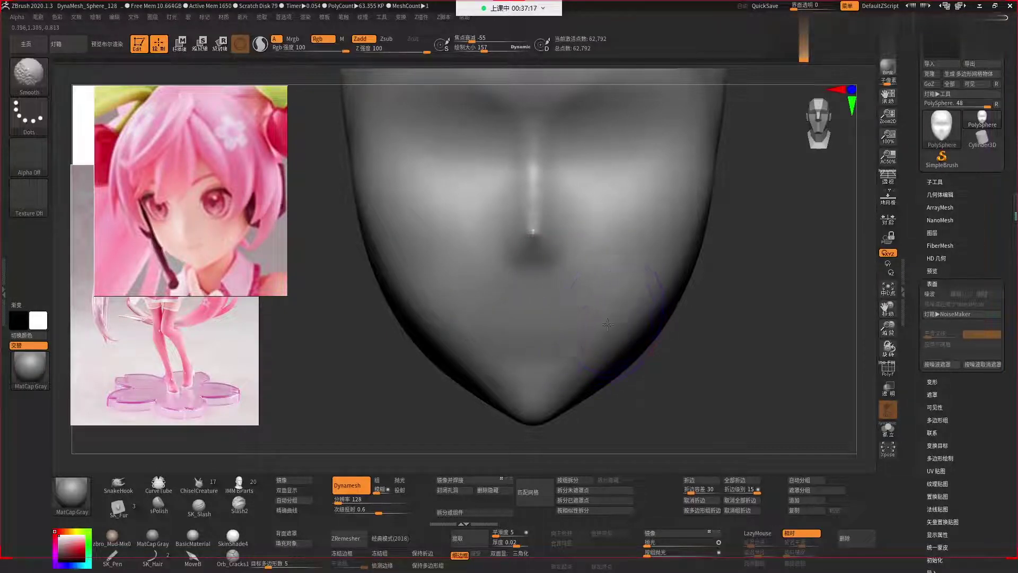
left_click_drag(686, 381, 563, 354)
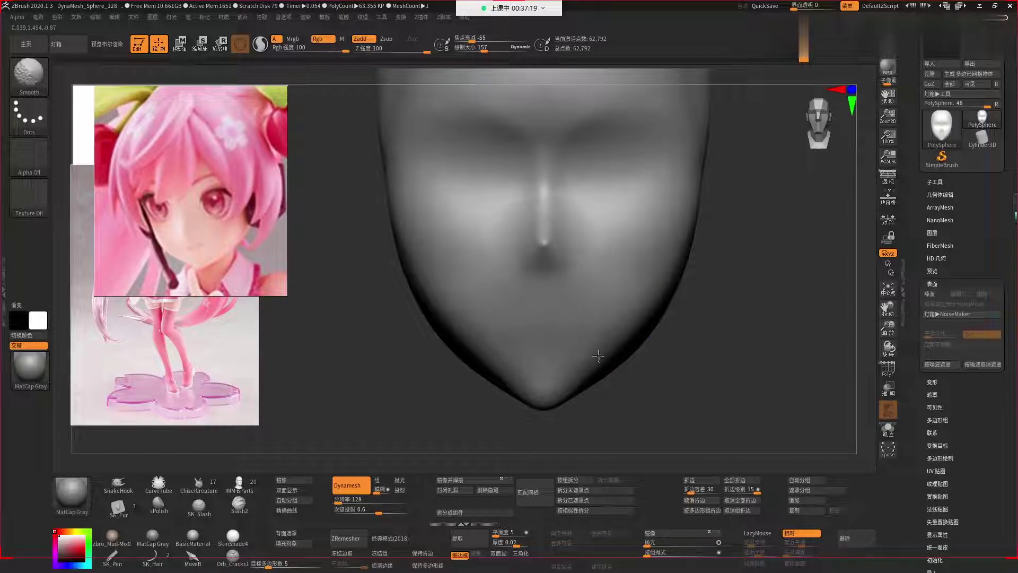
key("space")
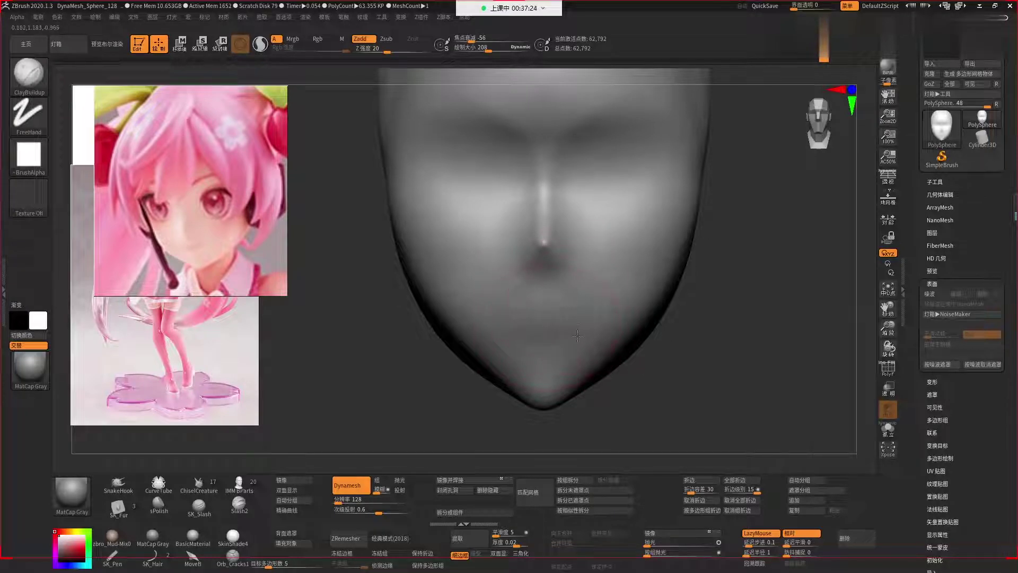
key("space")
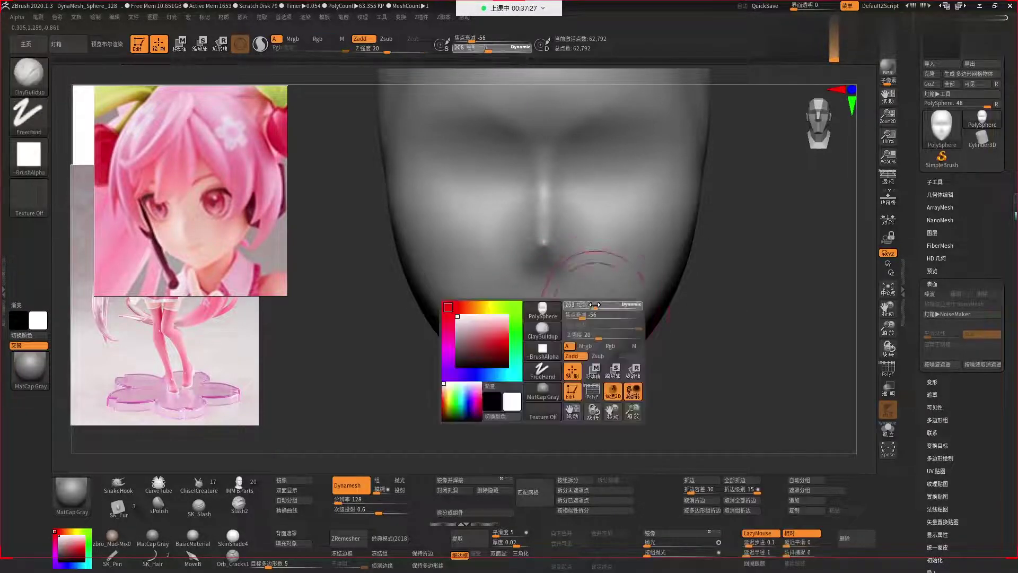
left_click_drag(594, 305, 548, 286)
key("shift")
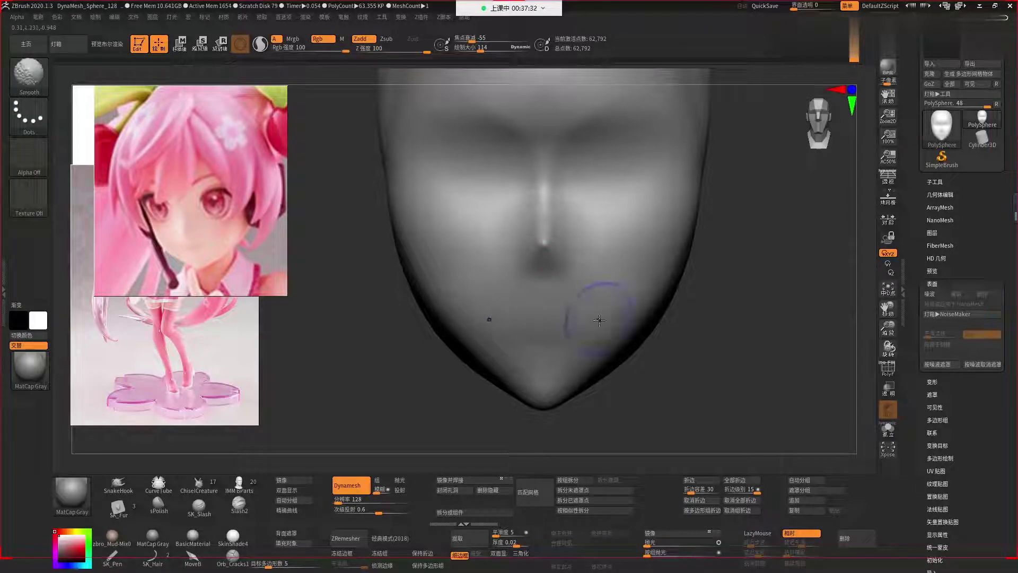
key("shift")
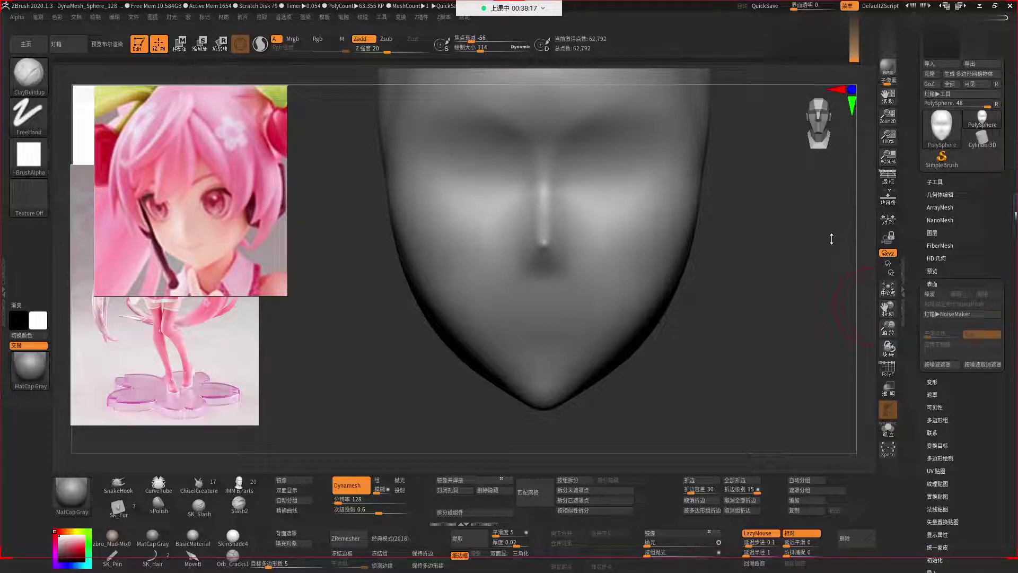
key("space")
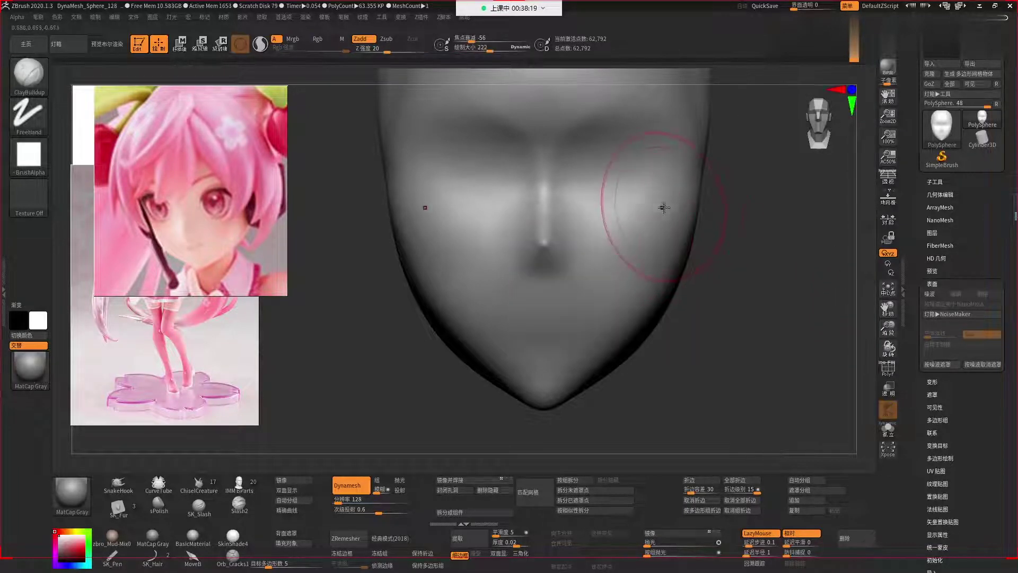
In side profile, switch to the Move brush and enlarge it to 384.
left_click_drag(738, 304, 755, 325, "shift")
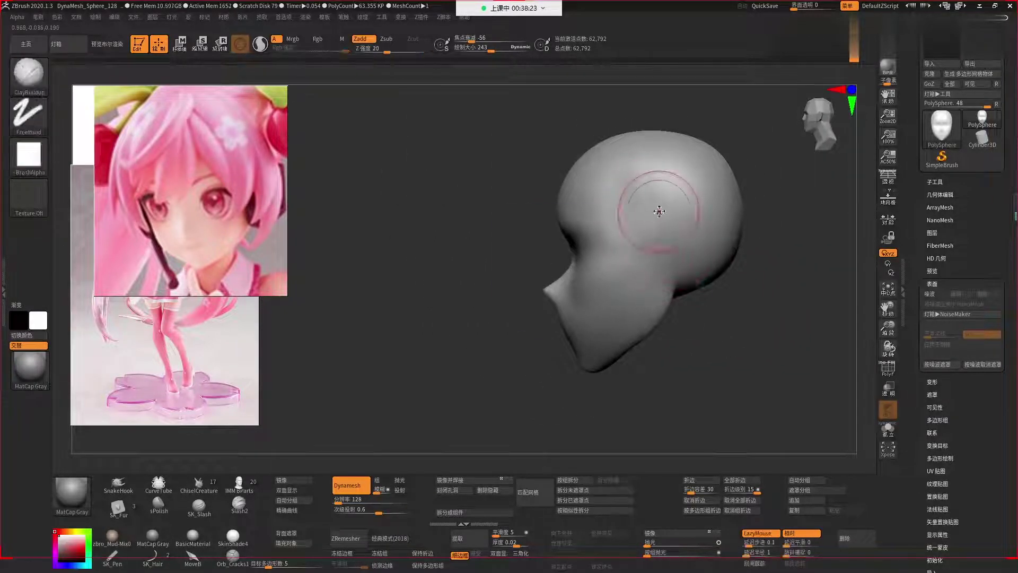
key("space")
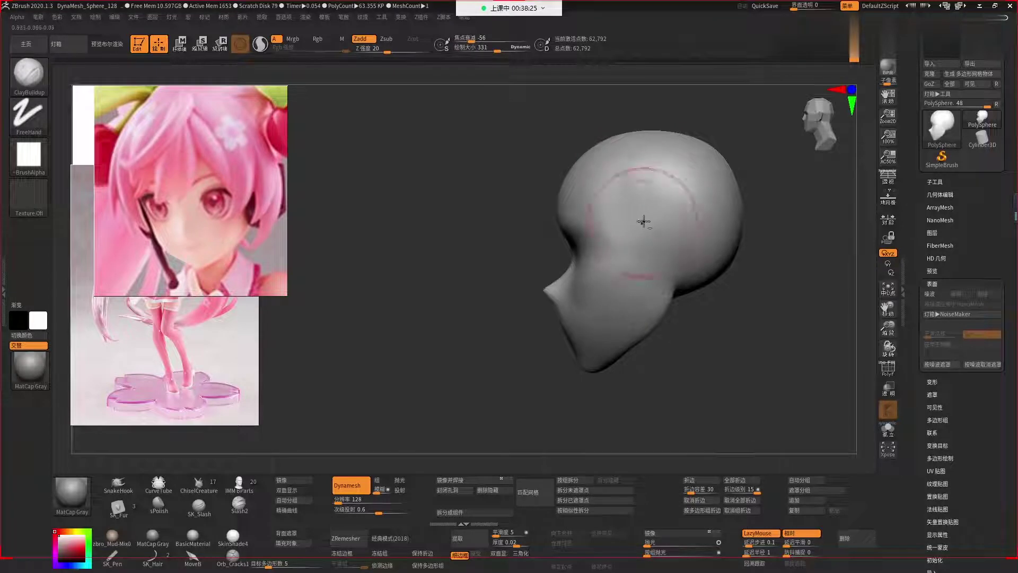
key("shift")
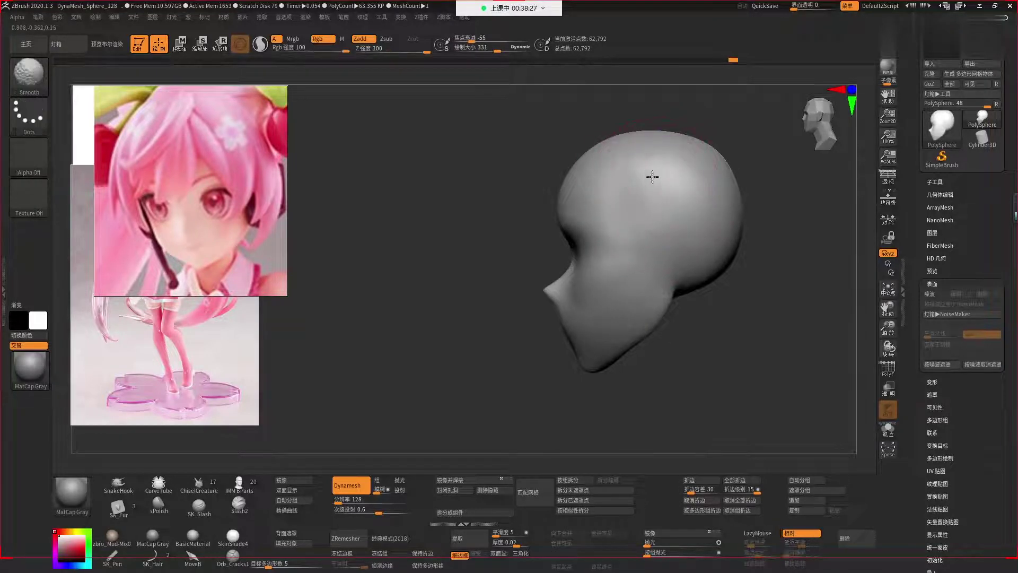
key("space")
left_click(544, 227)
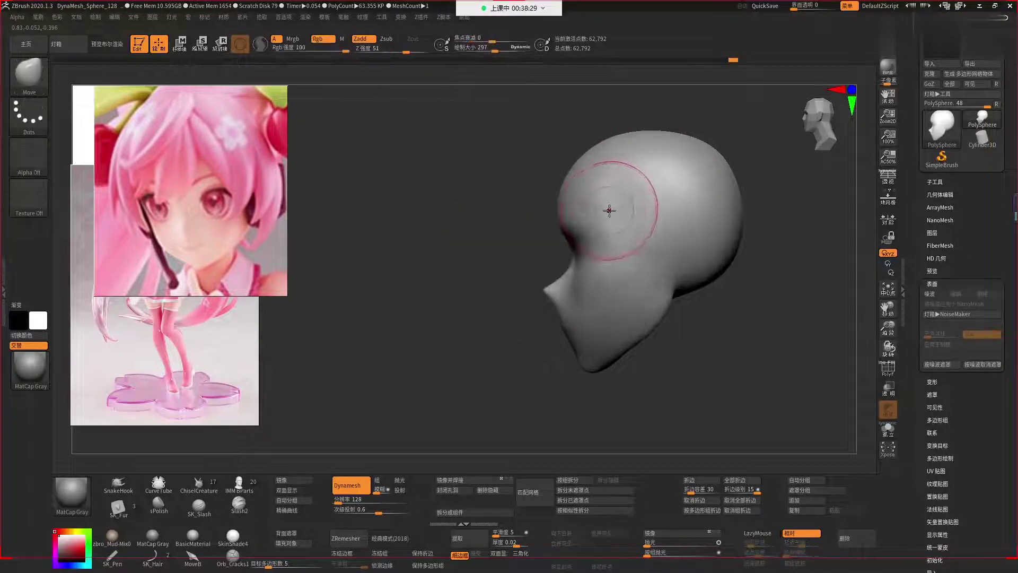
key("space")
mouse_move(568, 193)
left_mouse_down()
mouse_move(581, 193)
mouse_move(567, 203)
left_mouse_up()
key("space")
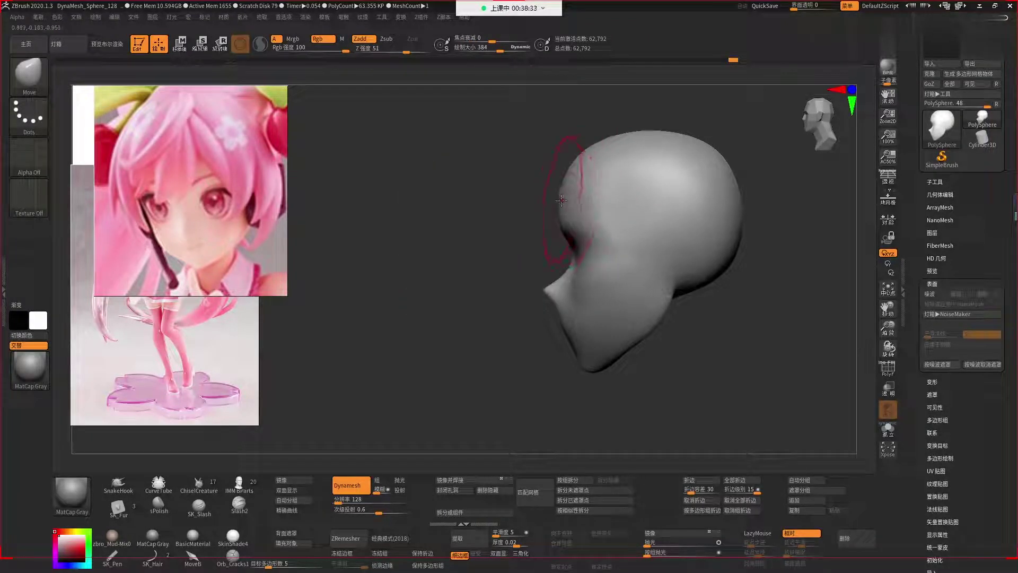
Reshape the forehead and skull with the Move brush at sizes 557 and 626, ending front-on.
left_click_drag(742, 318, 765, 334)
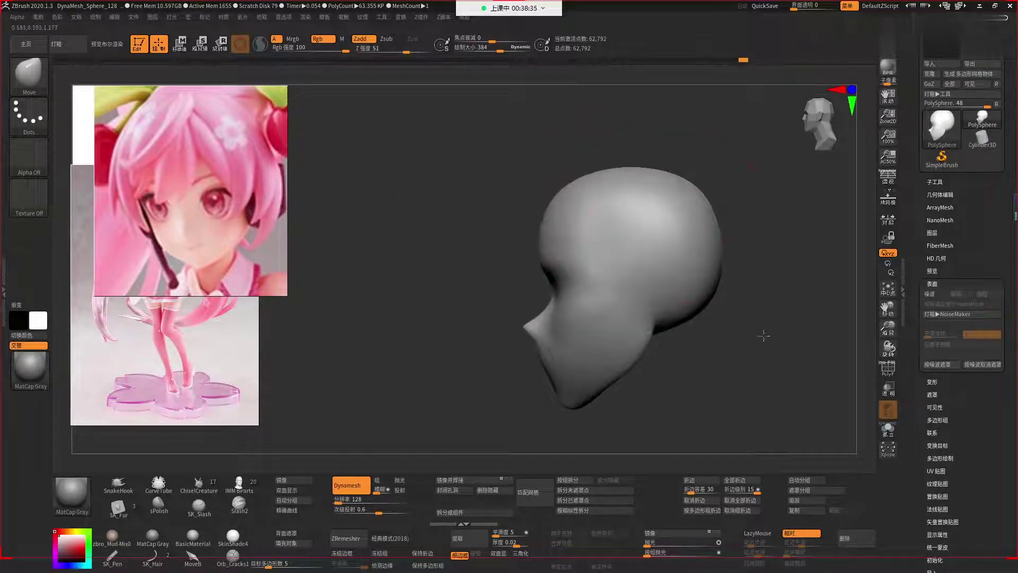
key("space")
mouse_move(742, 250)
left_mouse_down()
mouse_move(764, 250)
mouse_move(626, 297)
left_mouse_up()
key("space")
key("space")
left_click_drag(652, 262, 669, 262)
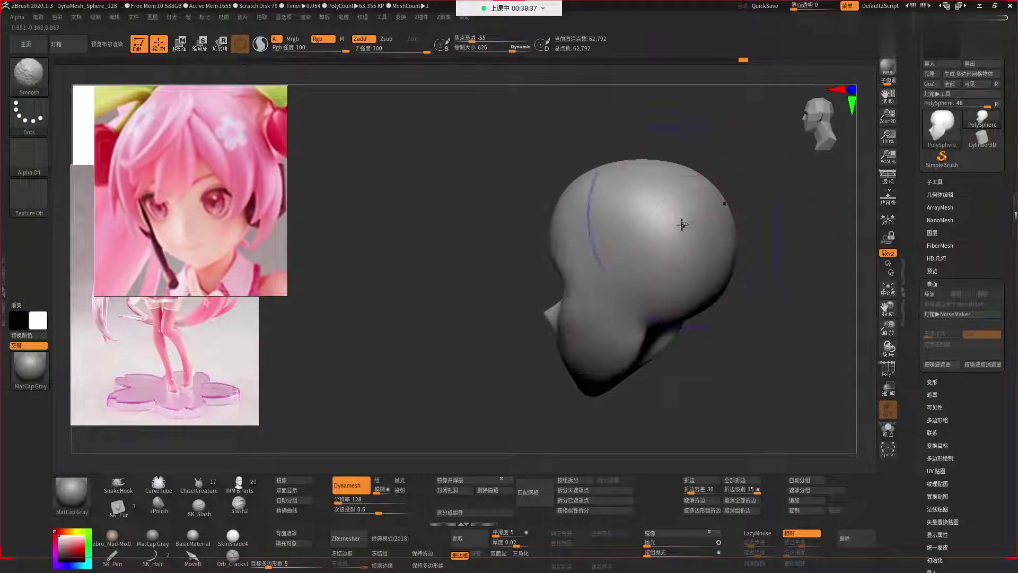
left_click_drag(753, 239, 793, 288)
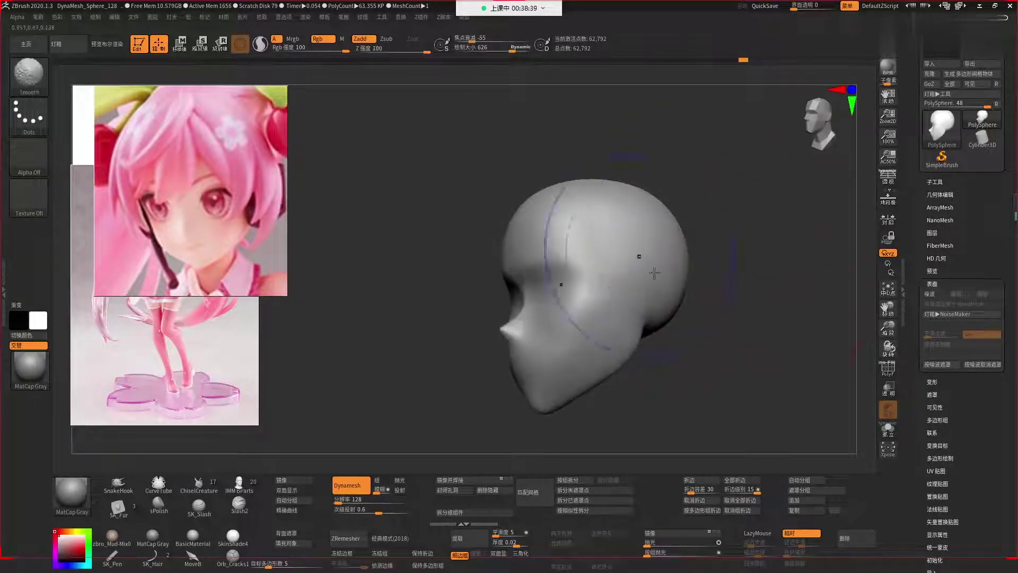
mouse_move(643, 245)
left_mouse_down()
mouse_move(738, 352)
mouse_move(707, 312)
mouse_move(643, 390)
left_mouse_up()
key("space")
key("space")
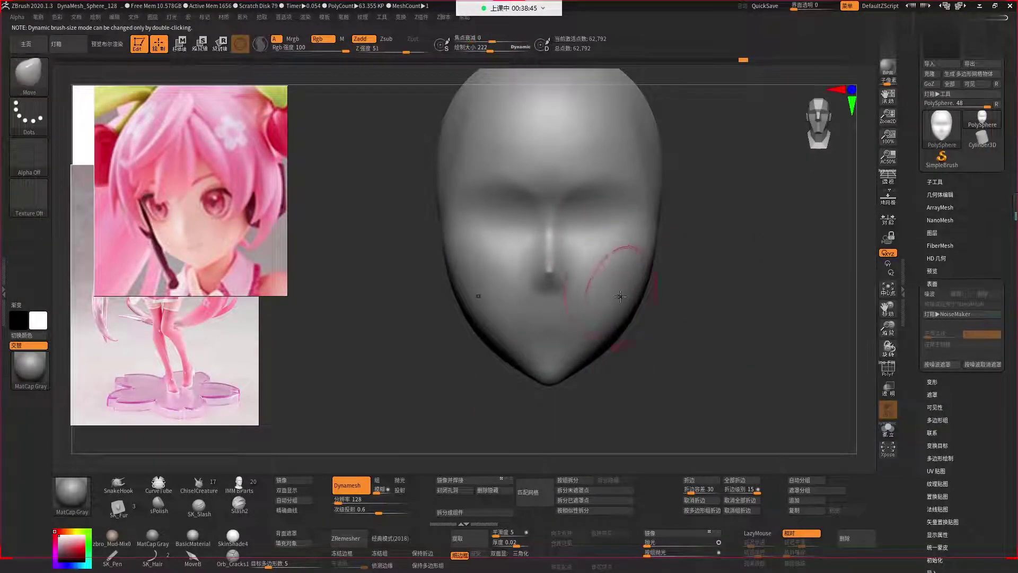
Resize the Move brush to about 569 and pull the chin slightly up and sideways.
key("space")
left_click_drag(620, 296, 570, 308)
left_click_drag(661, 380, 597, 291, "alt")
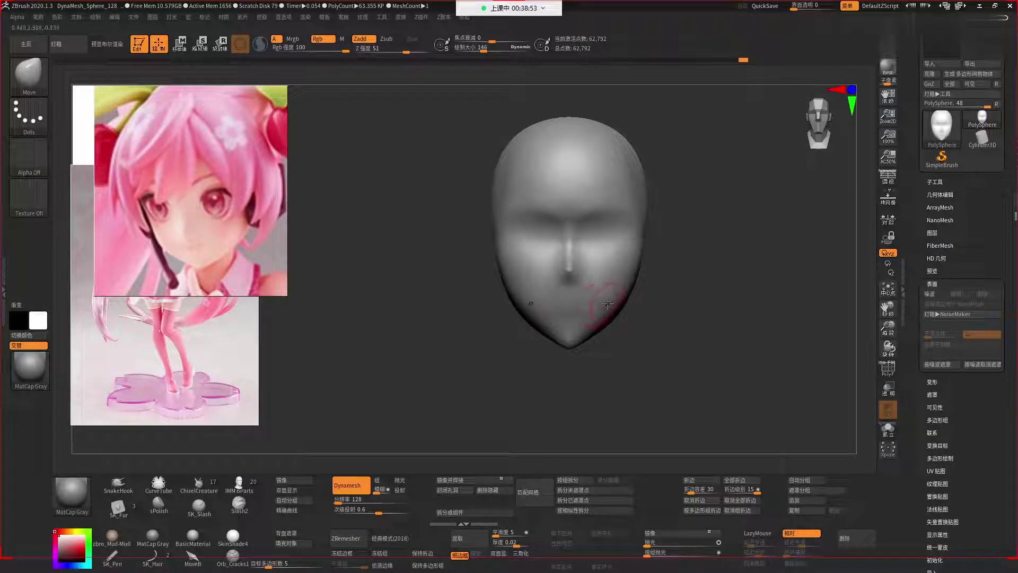
key("space")
mouse_move(607, 303)
left_mouse_down()
mouse_move(615, 312)
mouse_move(584, 345)
left_mouse_up()
key("space")
key("space")
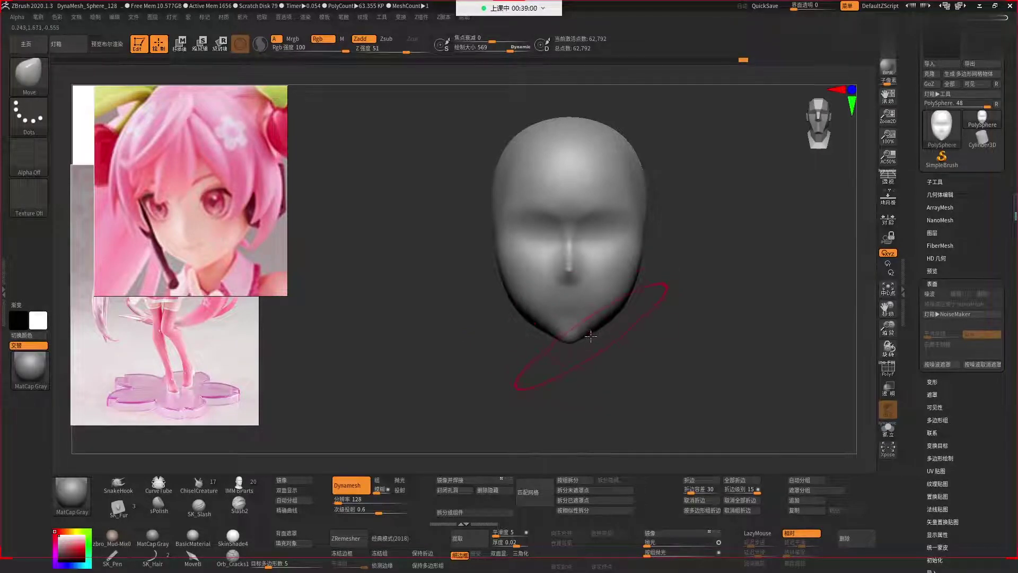
left_click_drag(591, 336, 610, 321)
Orbit to a three-quarter view and back, resizing the Move brush to about 331.
key("space")
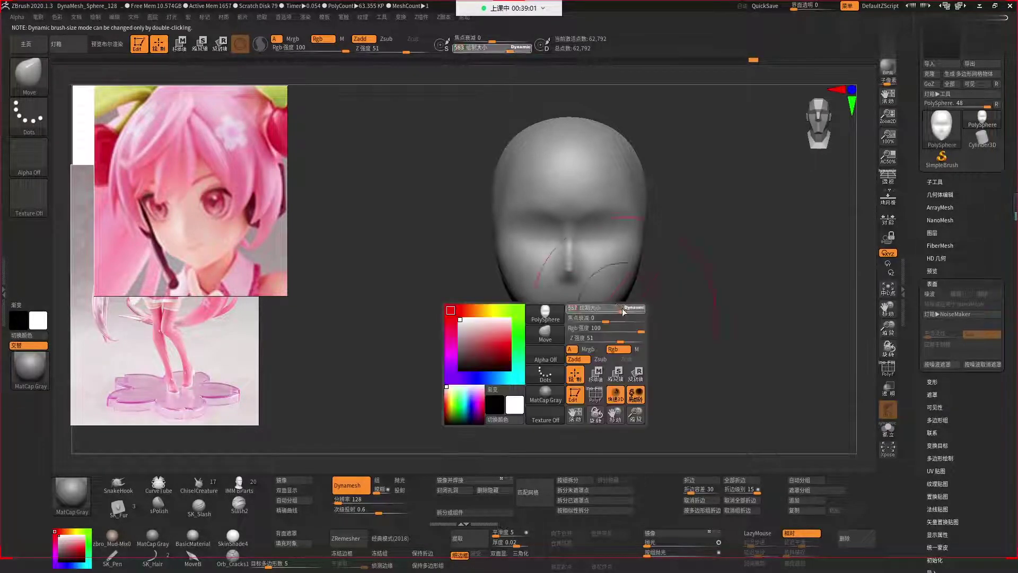
key("space")
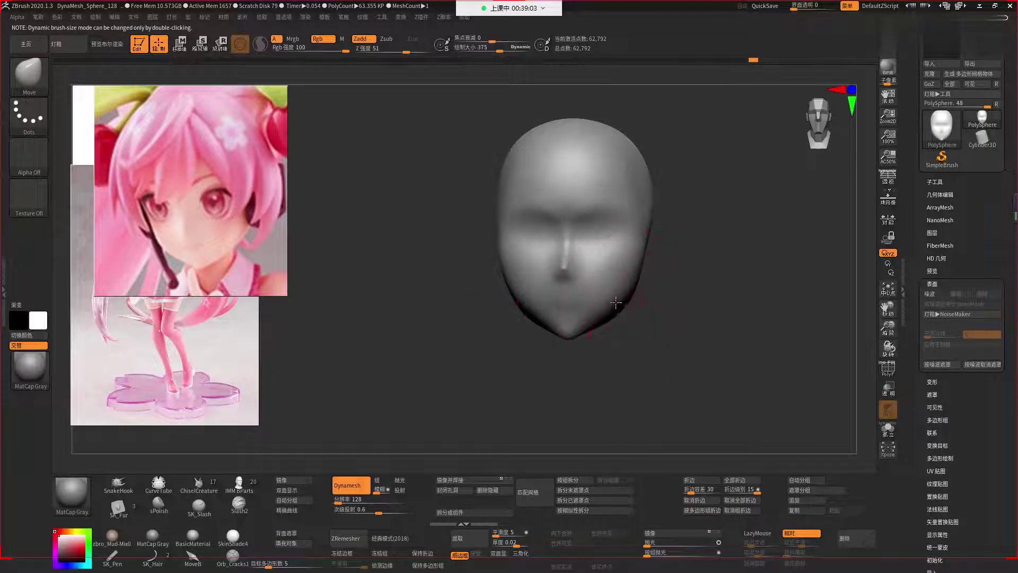
left_click_drag(660, 282, 639, 271)
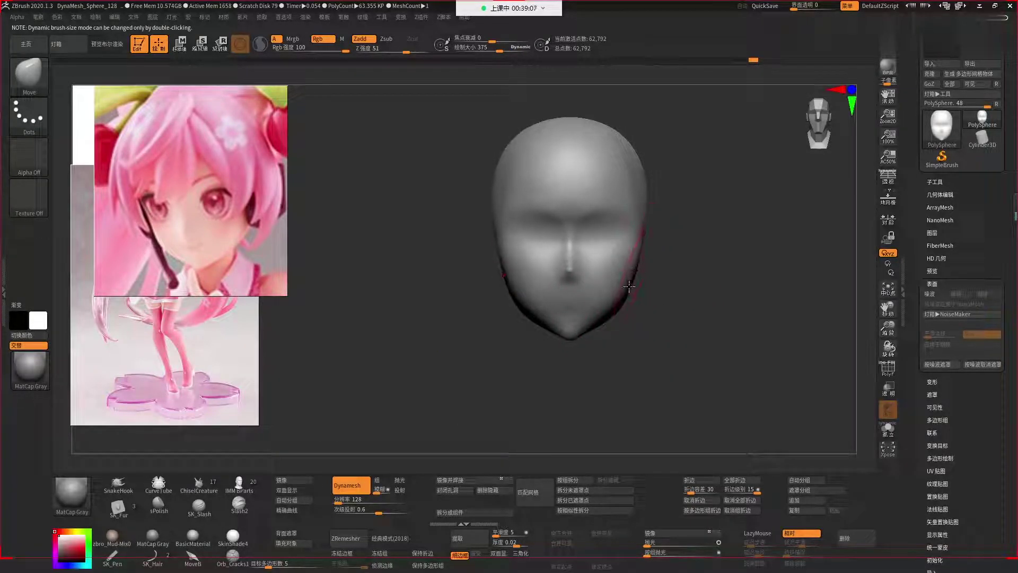
mouse_move(628, 286)
left_mouse_down()
mouse_move(662, 337)
mouse_move(645, 315)
left_mouse_up()
key("space")
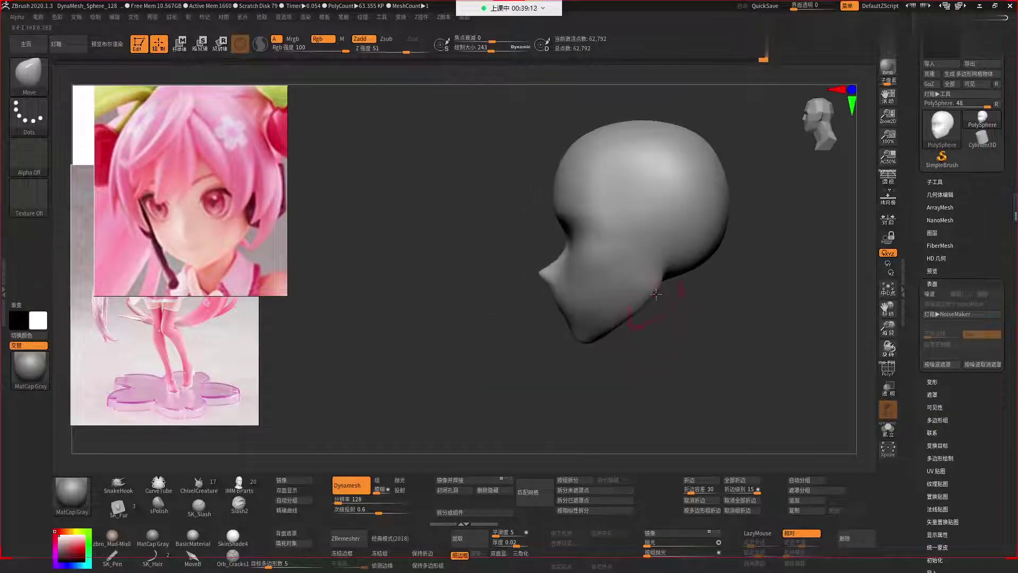
key("space")
mouse_move(661, 276)
left_mouse_down()
mouse_move(647, 280)
mouse_move(668, 314)
mouse_move(626, 315)
left_mouse_up()
mouse_move(659, 357)
left_mouse_down("shift")
mouse_move(682, 352)
mouse_move(645, 313)
left_mouse_up("shift")
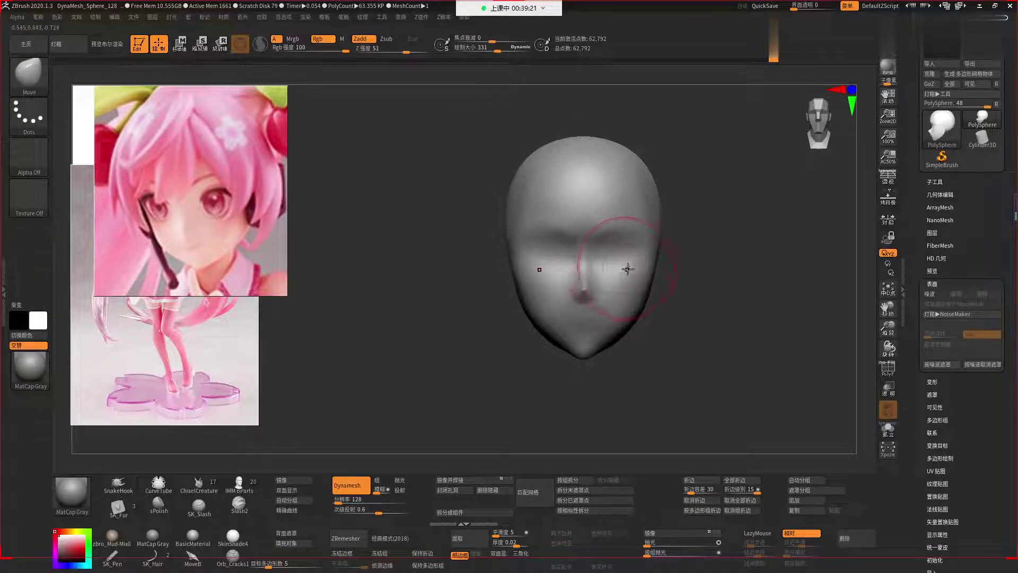
Tune the Move brush to about 297 for working around the chin.
key("space")
left_click_drag(684, 297, 656, 301)
key("bracketleft")
key("bracketleft")
mouse_move(663, 352)
left_mouse_down()
mouse_move(621, 346)
mouse_move(666, 348)
mouse_move(636, 356)
left_mouse_up()
key("space")
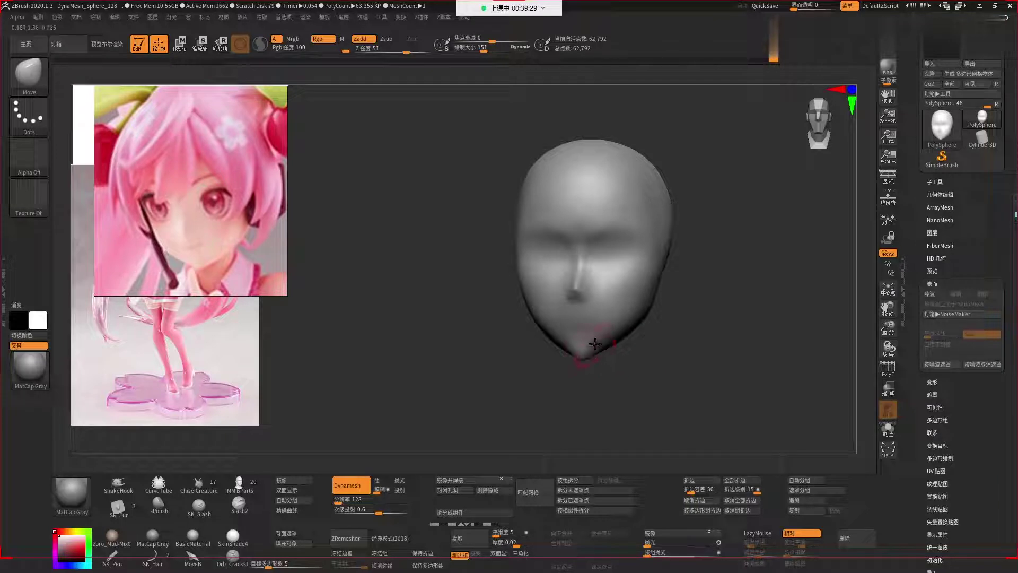
key("]")
Briefly try ClayBuildup and smoothing on the chin, then return to the Move brush.
key("b")
key("c")
key("b")
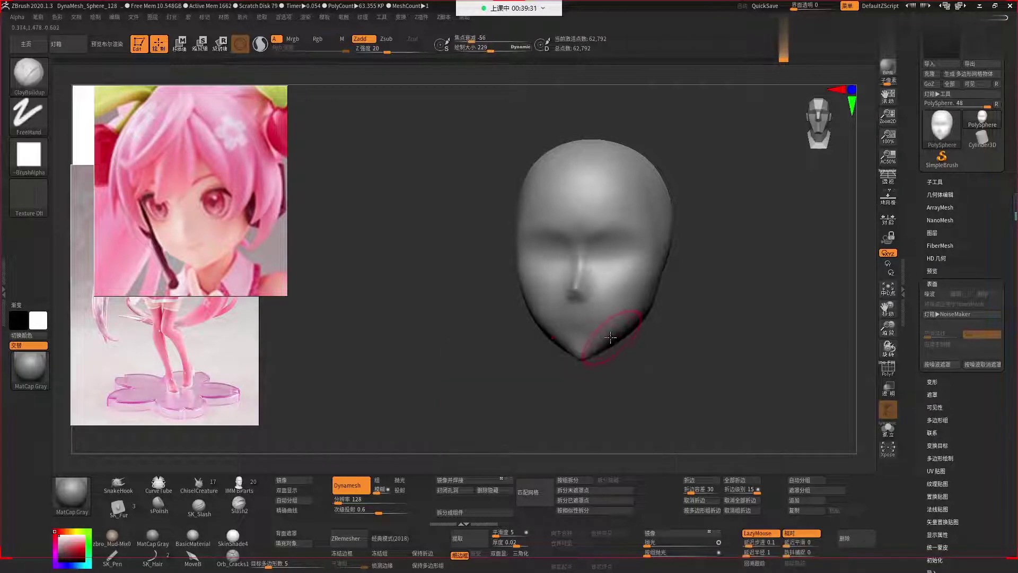
key("space")
key("shift")
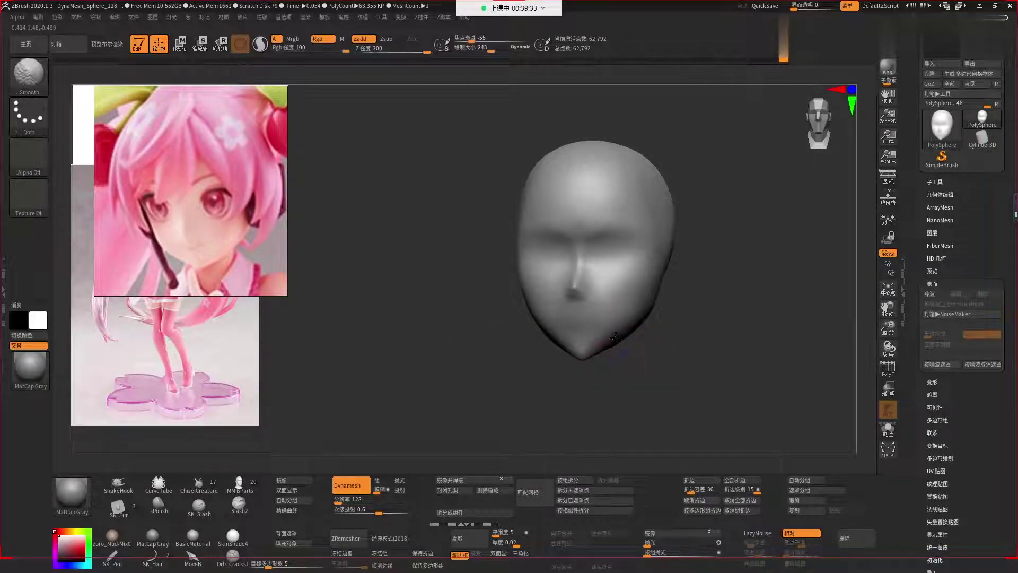
key("space")
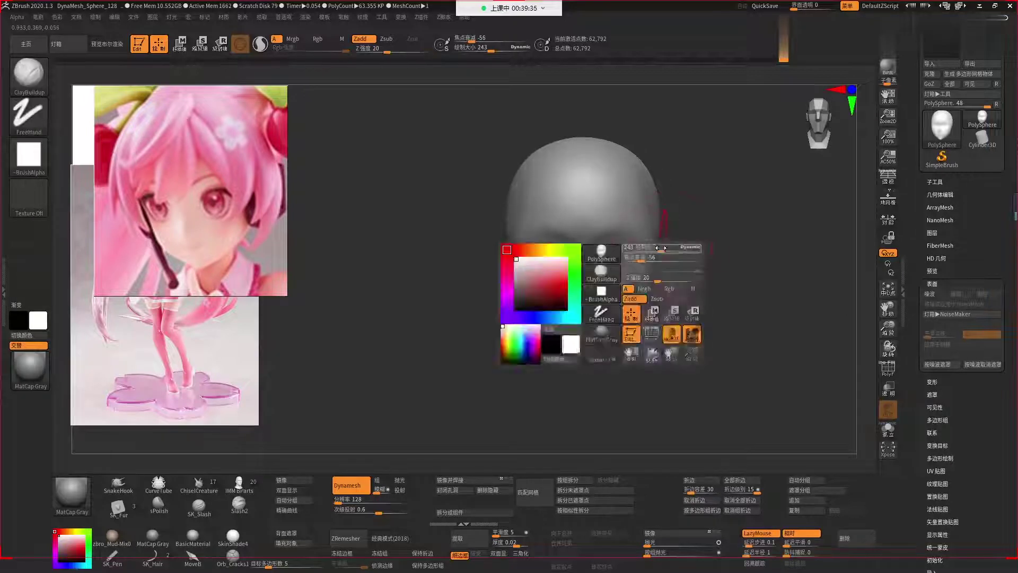
key("space")
Shrink the Move brush to about 266, undo a stray stroke, and zoom in on the face.
left_click_drag(658, 221, 641, 221)
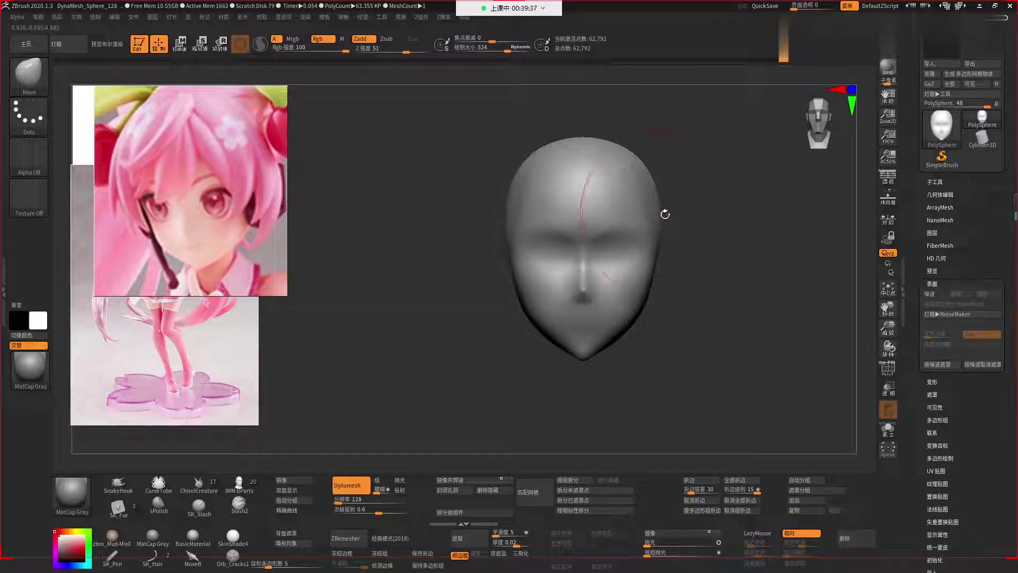
key("space")
key("ctrl+z")
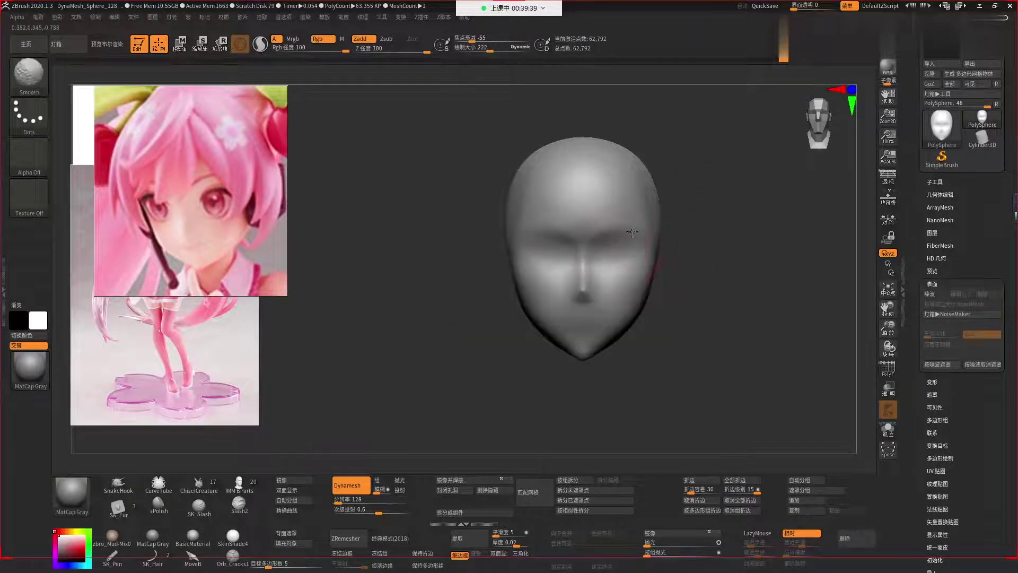
key("space")
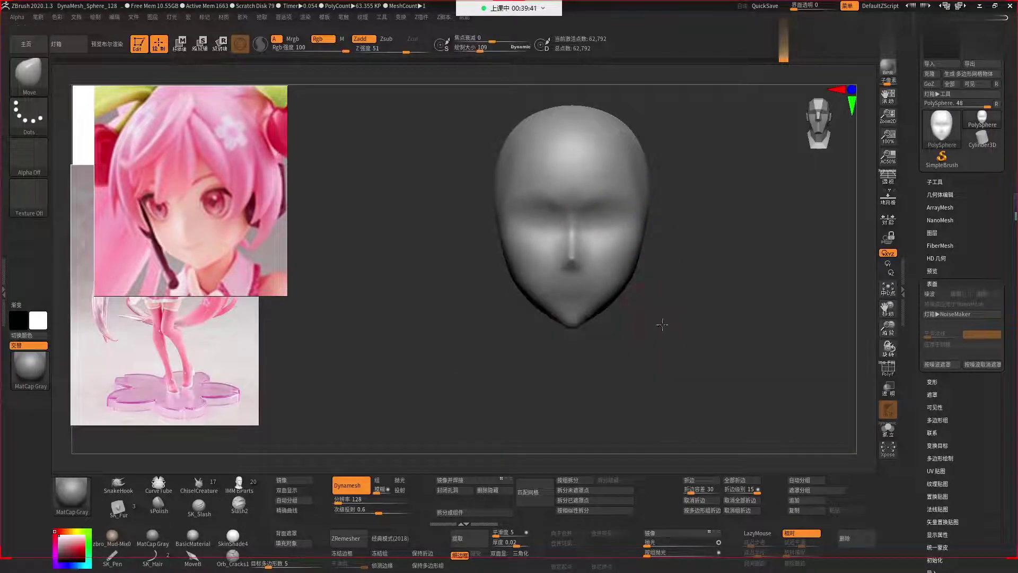
scroll(695, 339, "up", 3)
key("space")
left_click_drag(693, 329, 705, 329)
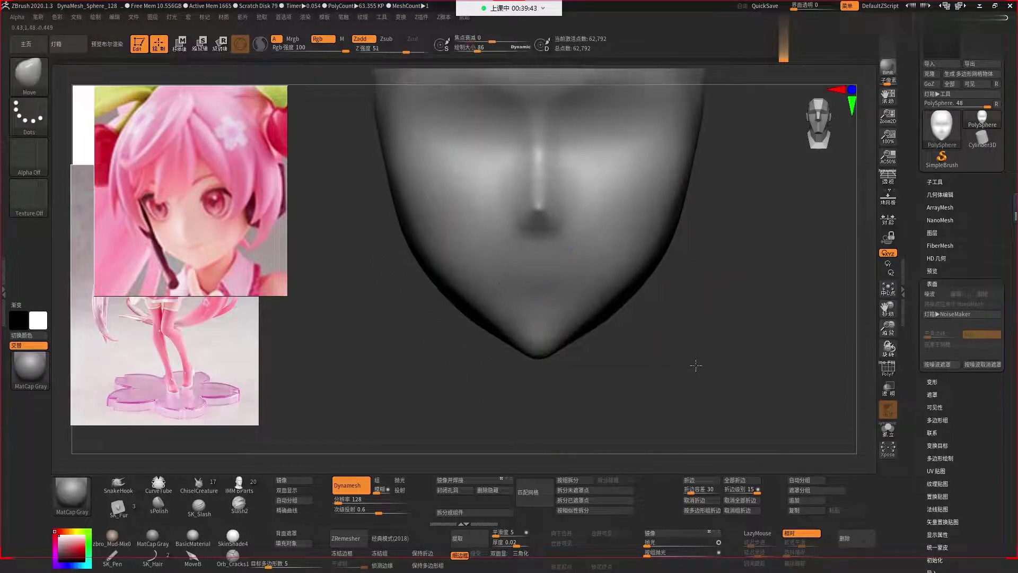
Set brush size 86, briefly try BasicMaterial, then restore MatCap Gray and zoom in on the face.
left_click_drag(695, 364, 731, 391)
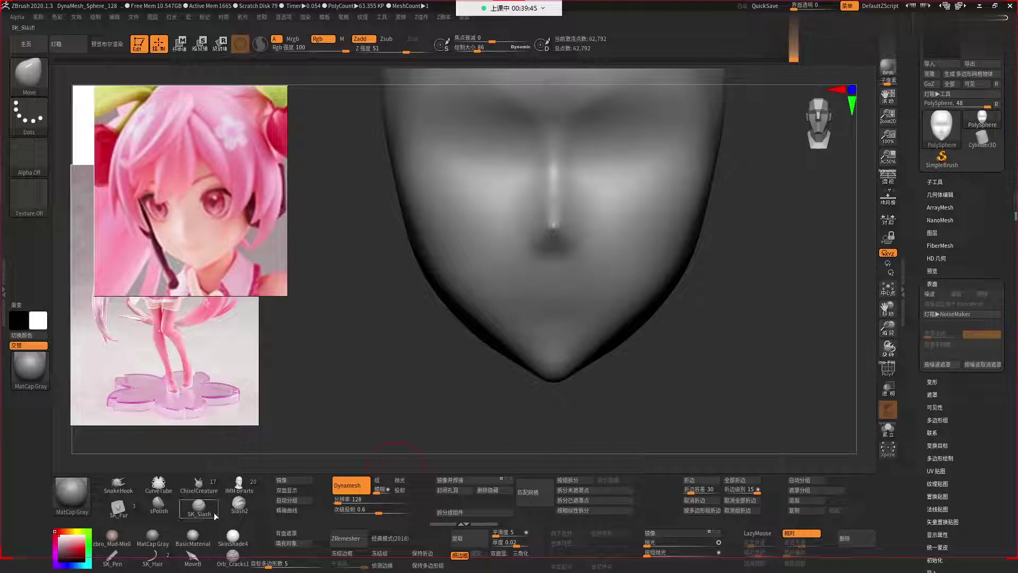
left_click(192, 536)
left_click(232, 555)
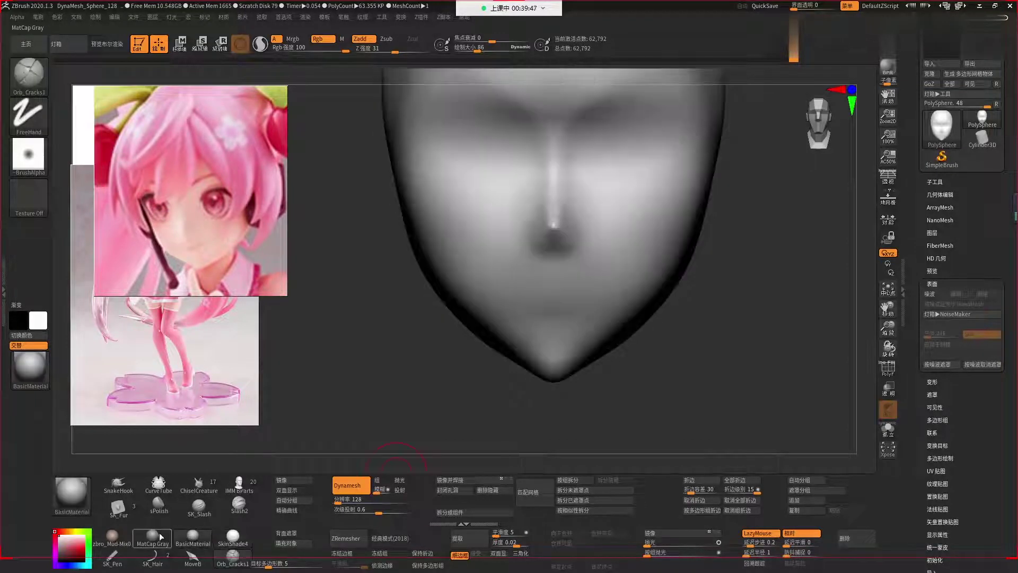
left_click(151, 535)
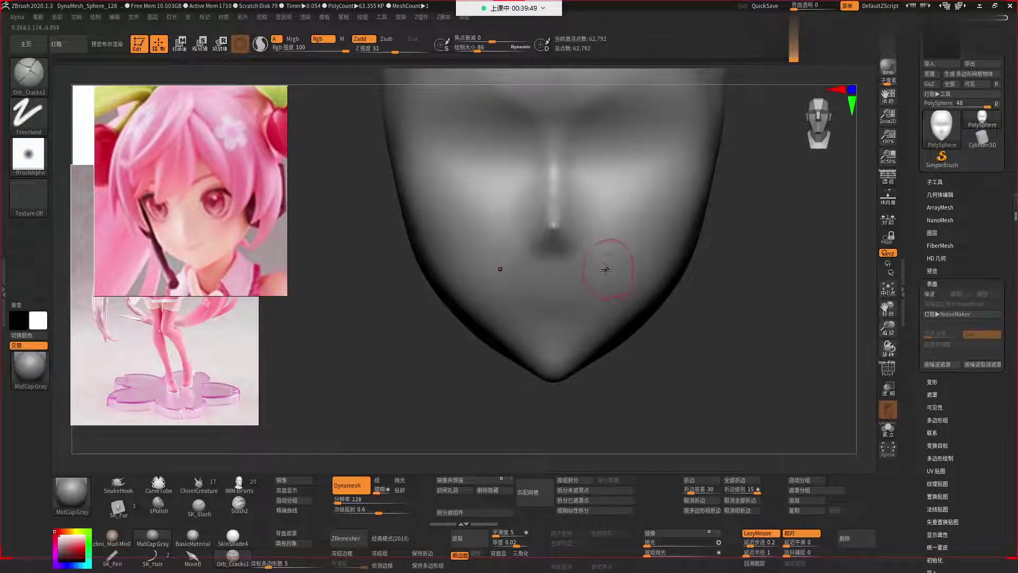
key("space")
left_click_drag(610, 276, 583, 276)
scroll(584, 320, "up", 2)
Carve a curved mouth line under the nose with DamStandard, redoing it three times.
key("b")
key("d")
key("s")
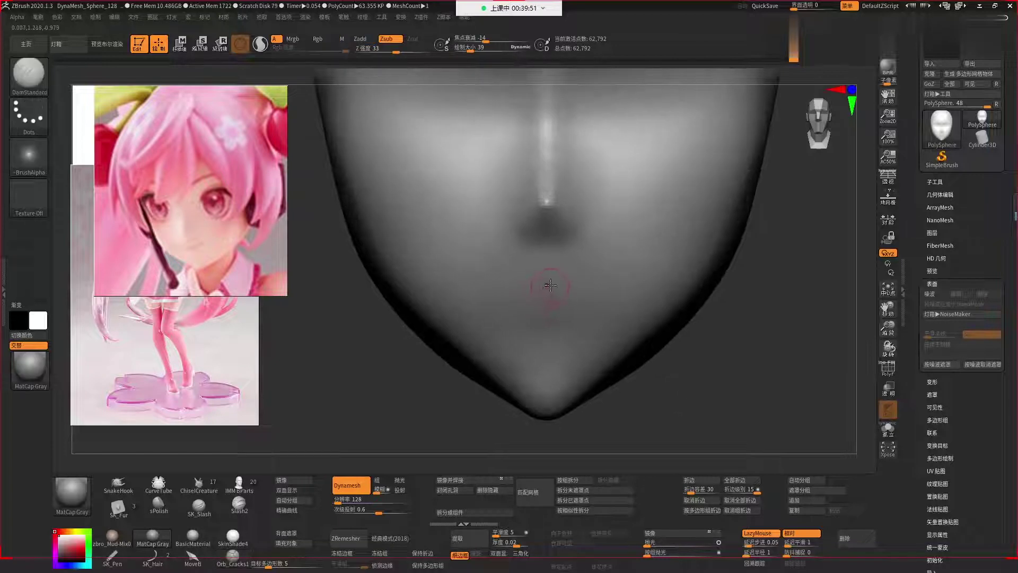
left_click_drag(486, 277, 609, 269)
key("ctrl+z")
left_click_drag(488, 273, 603, 271)
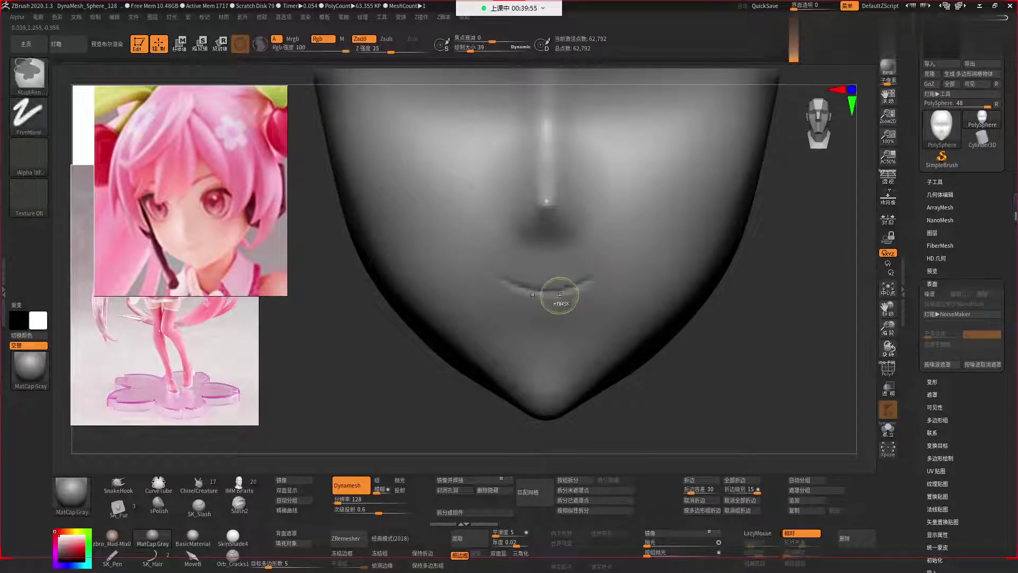
key("ctrl+z")
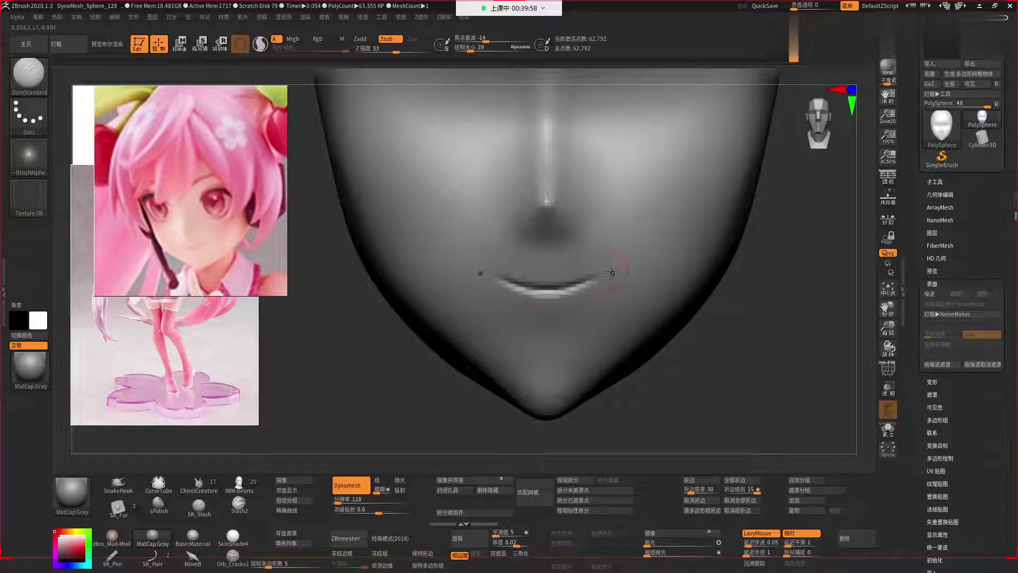
left_click_drag(488, 276, 608, 273)
key("ctrl+z")
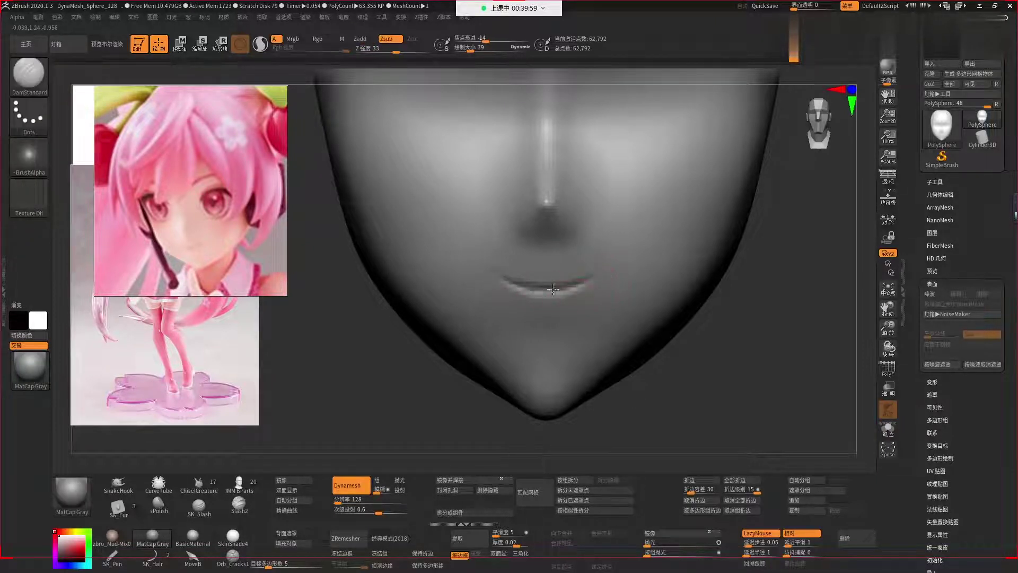
left_click_drag(499, 280, 592, 282)
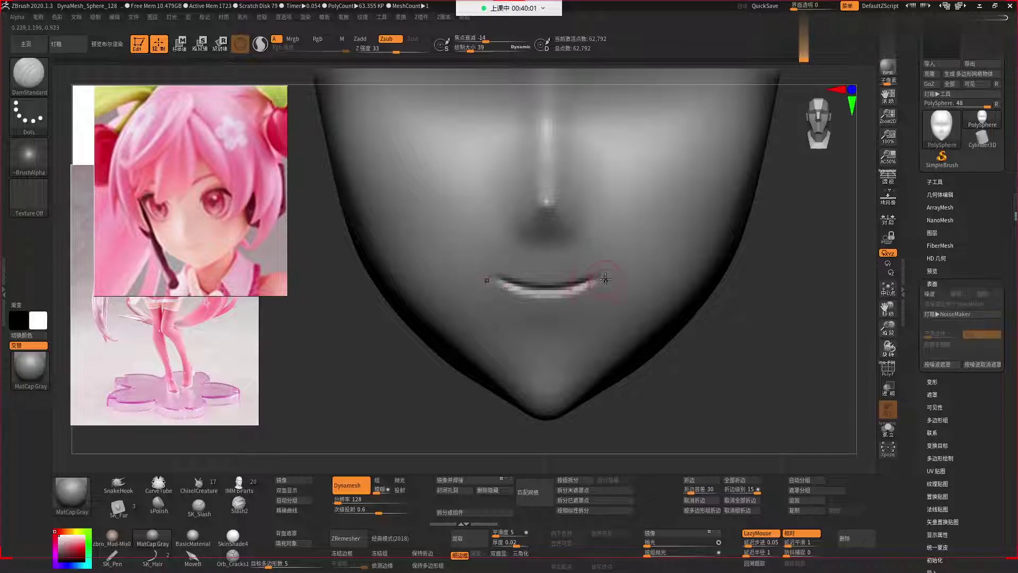
Deepen the mouth's left corner with DamStandard and smooth the surface.
key("b")
key("m")
key("v")
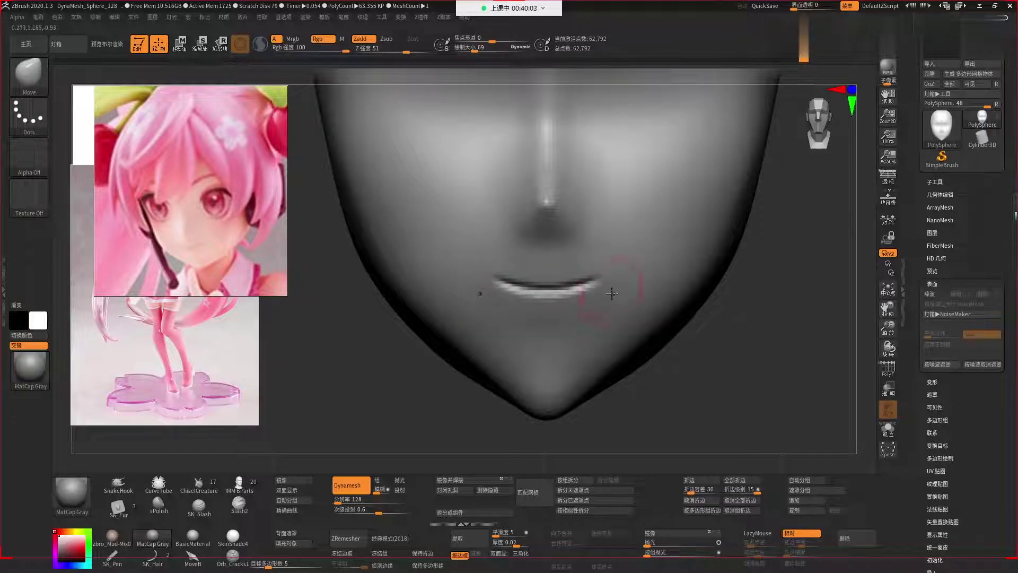
key("b")
key("d")
key("s")
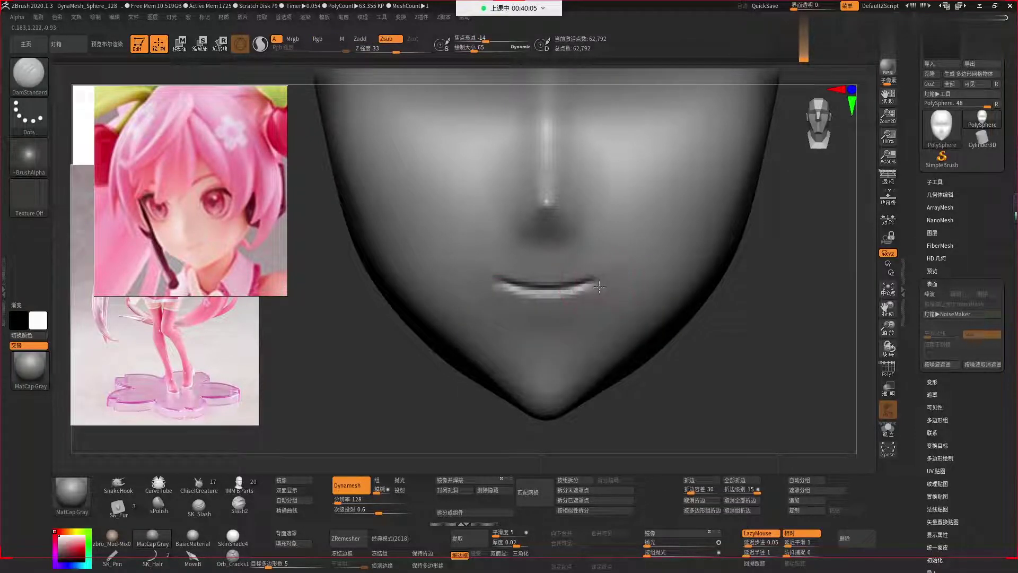
left_click_drag(483, 290, 599, 287)
key("shift")
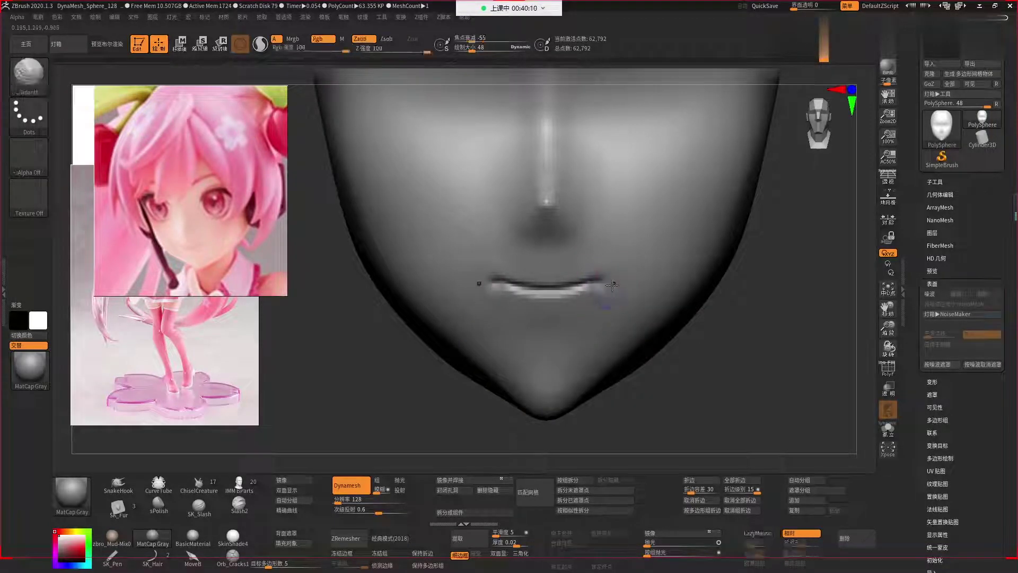
Set the Standard brush to size 65 and try a ClayBuildup lower lip, then undo it.
key("b")
key("s")
key("t")
key("space")
left_click_drag(555, 277, 543, 276)
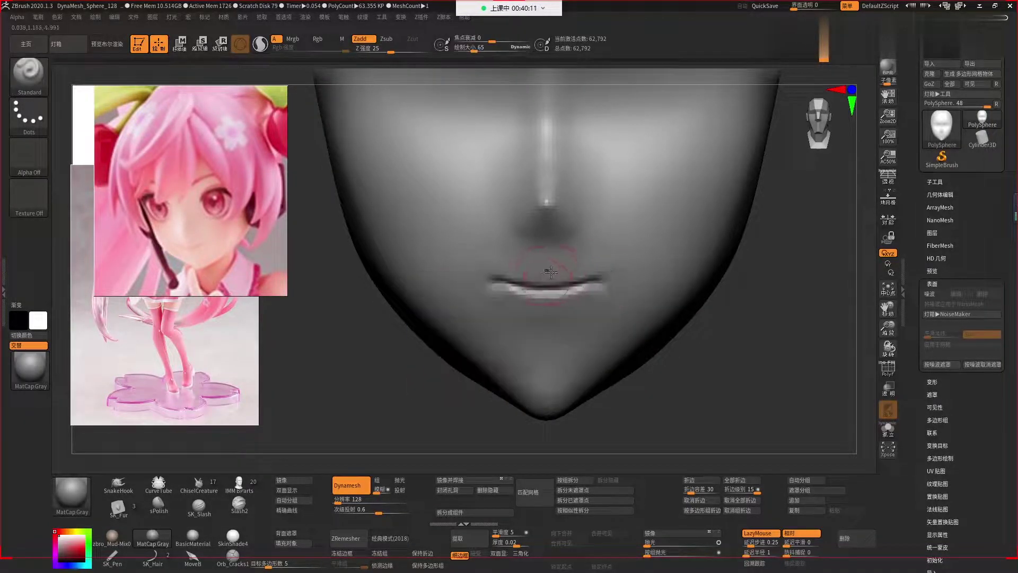
key("b")
key("c")
key("b")
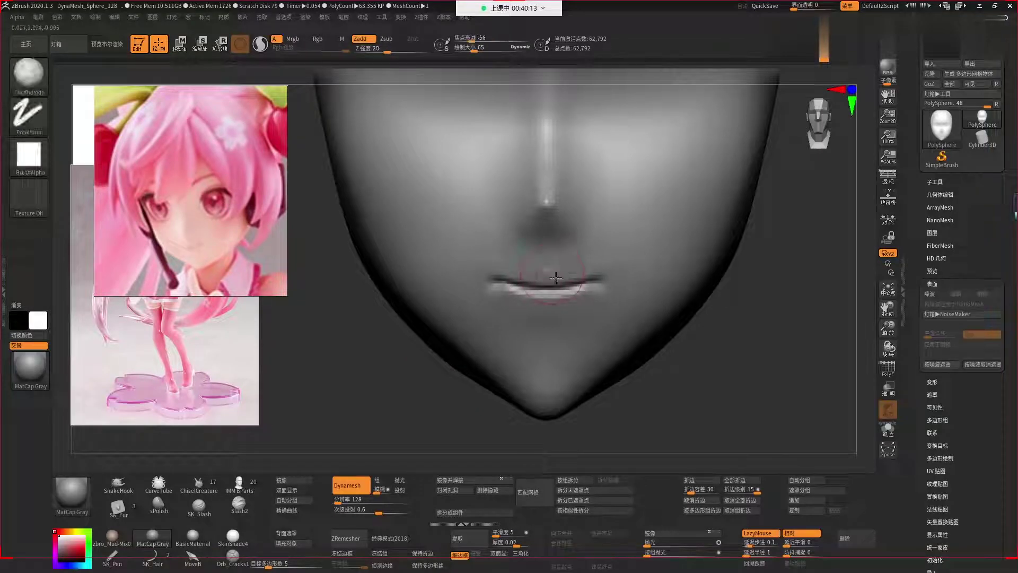
left_click_drag(572, 299, 577, 307)
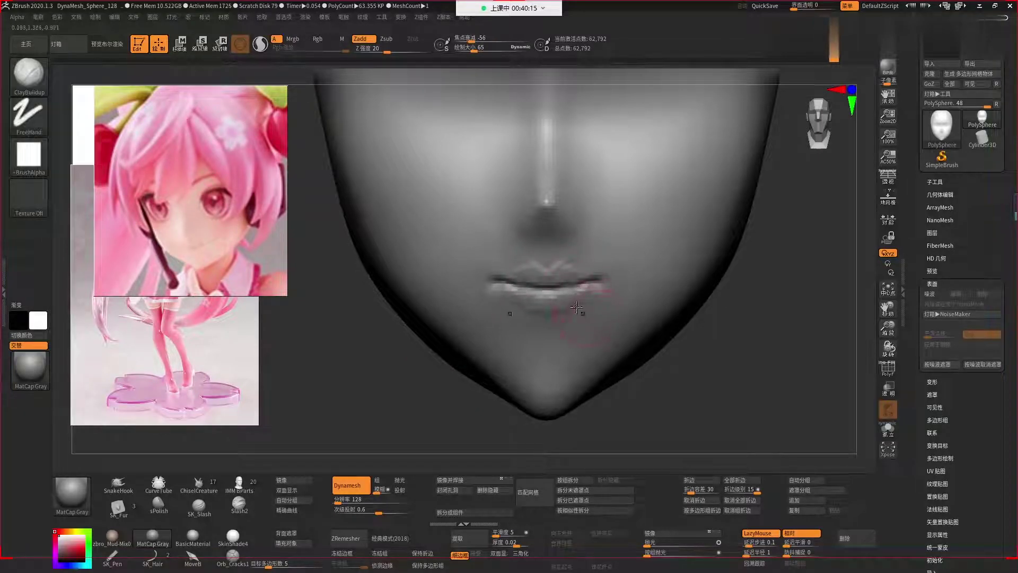
key("ctrl+z")
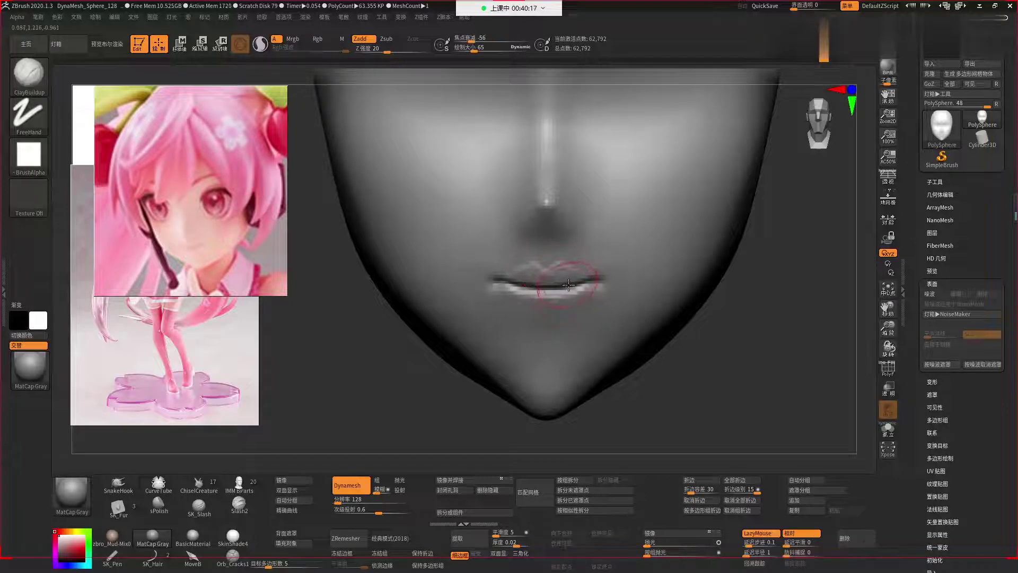
key("space")
Raise the upper lip with the Standard brush and smooth the lower lip.
key("b")
key("s")
key("t")
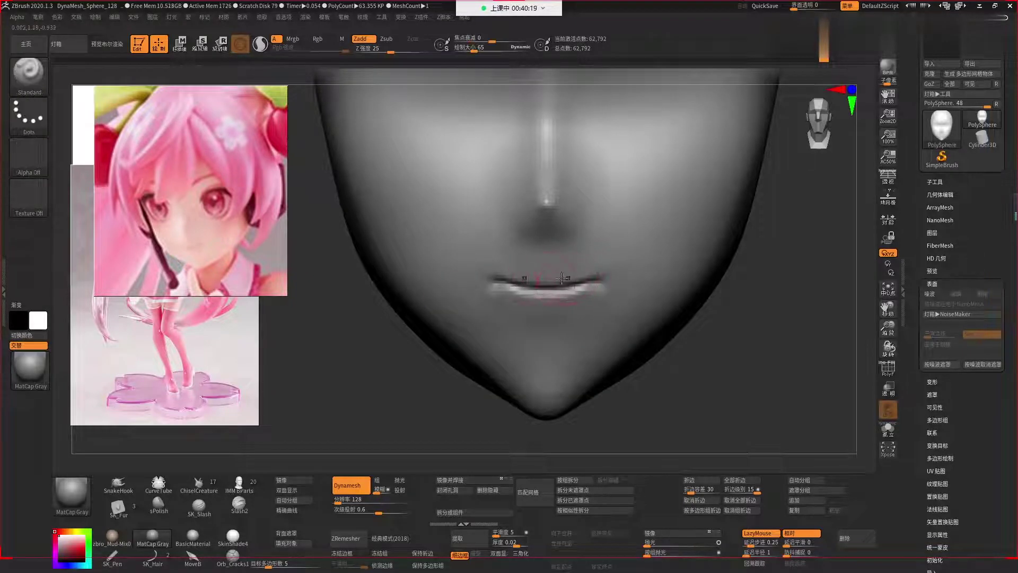
mouse_move(551, 273)
left_mouse_down()
mouse_move(588, 272)
mouse_move(533, 268)
left_mouse_up()
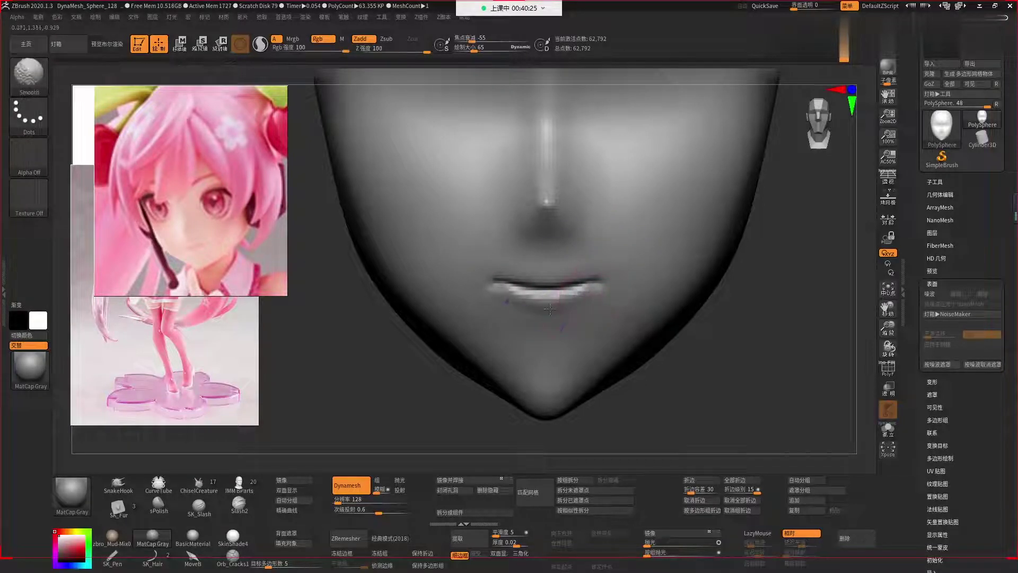
left_click_drag(593, 294, 595, 309, "shift")
Check the face in profile with a slightly smaller Move brush, then return to a straight front view.
left_click_drag(704, 371, 738, 355)
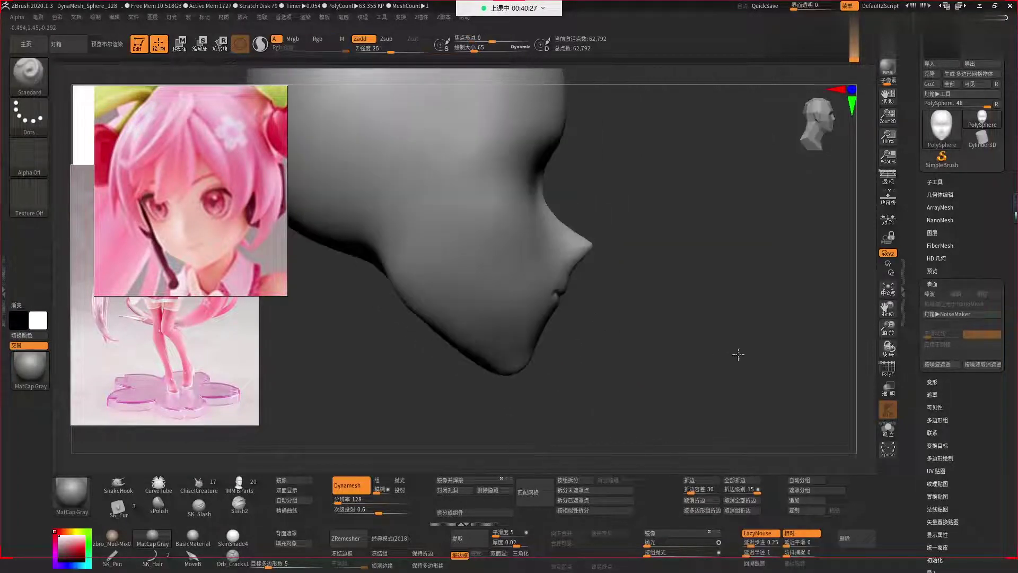
mouse_move(604, 306)
left_mouse_down()
mouse_move(641, 316)
mouse_move(567, 295)
mouse_move(591, 331)
mouse_move(554, 294)
mouse_move(478, 286)
left_mouse_up()
key("b")
key("m")
key("v")
key("[")
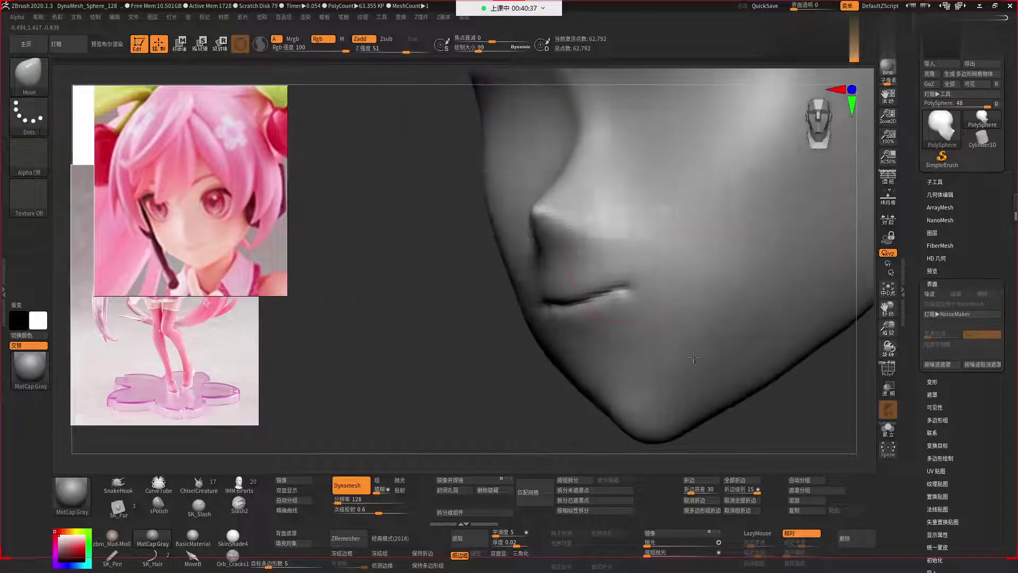
left_click_drag(475, 355, 461, 364)
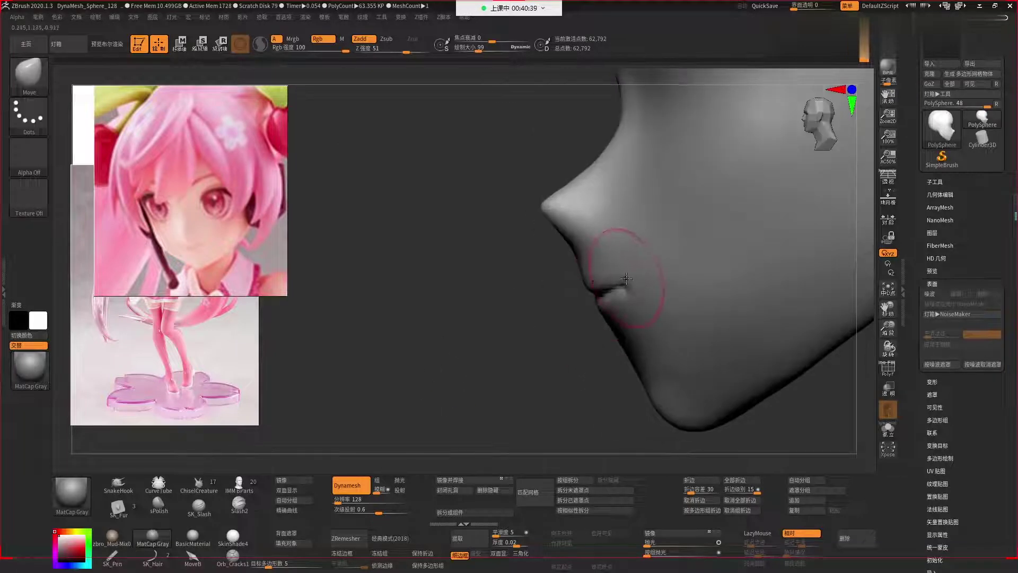
left_click_drag(567, 325, 544, 367)
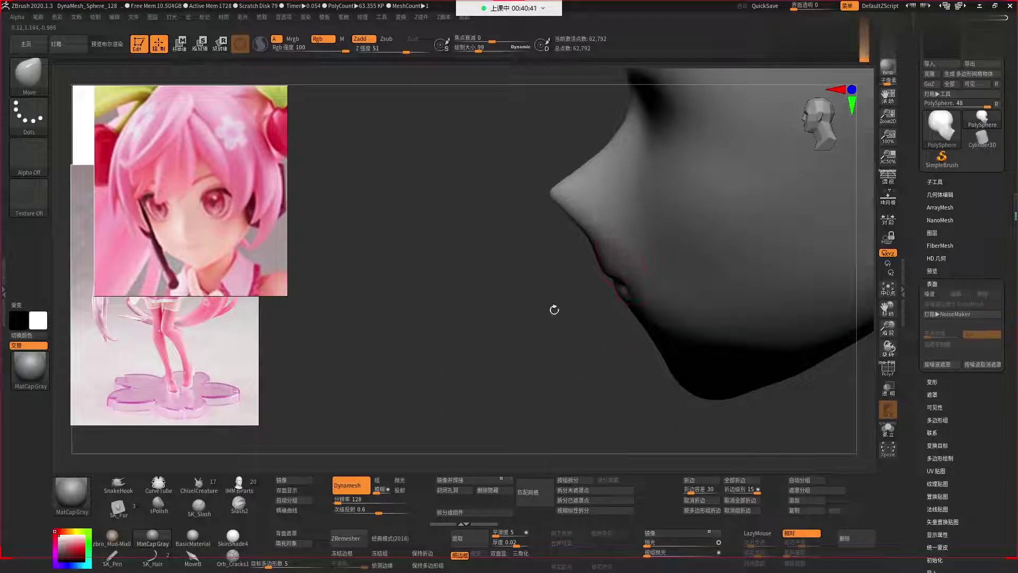
left_click_drag(552, 307, 586, 287)
left_click_drag(645, 330, 779, 400, "shift")
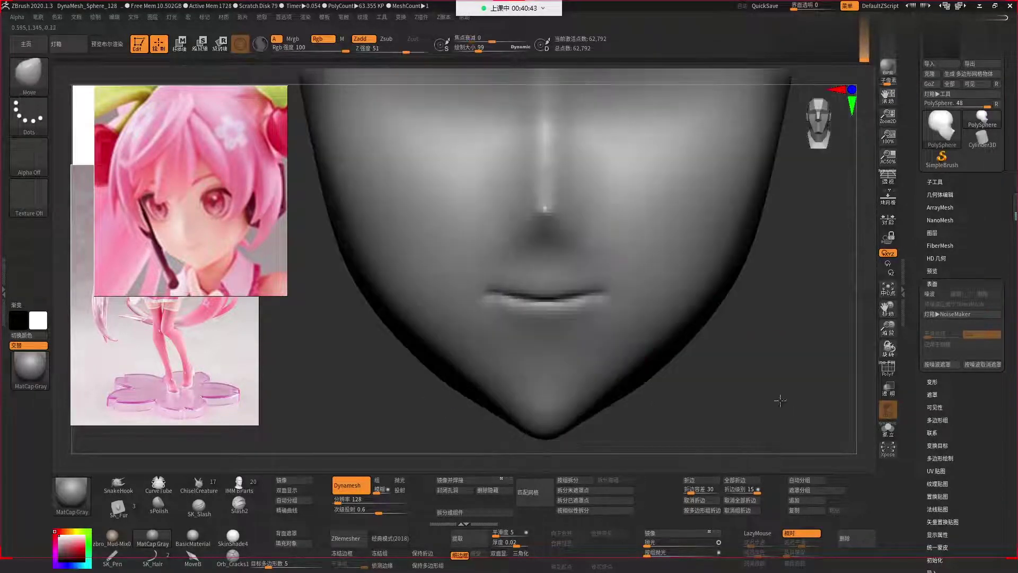
Deepen the lip crease at the mouth corner with DamStandard and dent the eye socket.
key("space")
key("b")
key("d")
key("s")
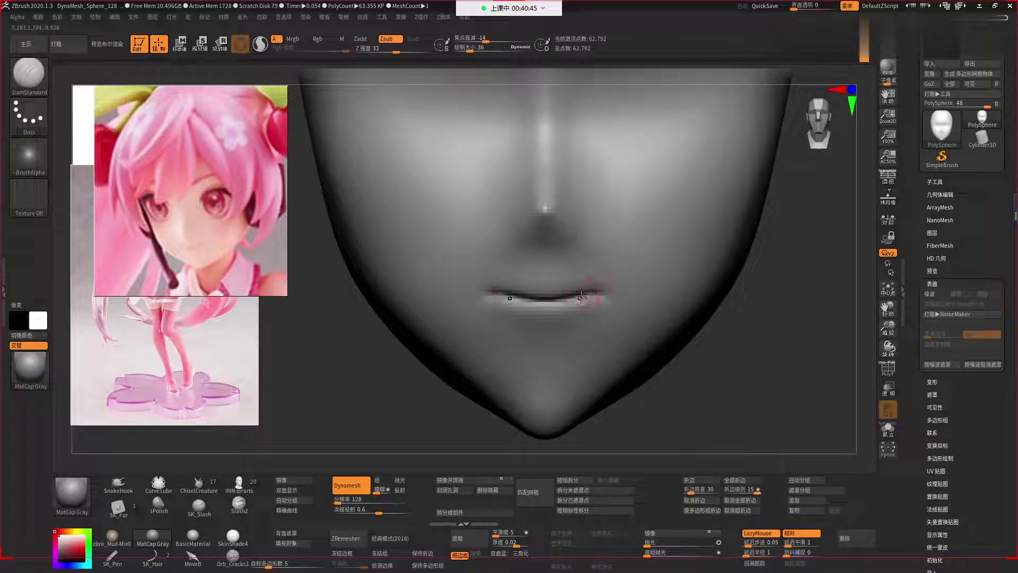
left_click_drag(610, 288, 599, 292)
key("f")
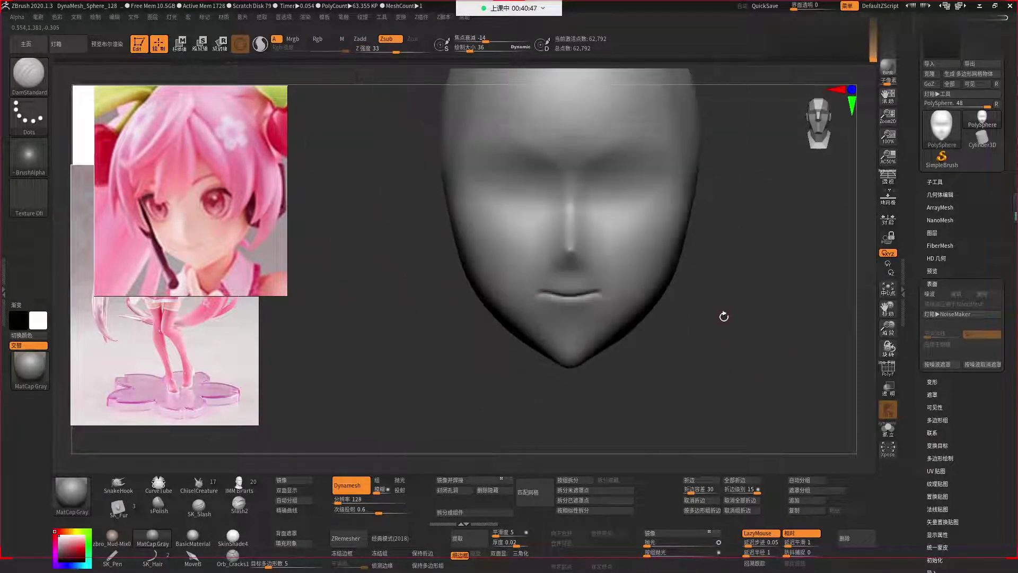
key("space")
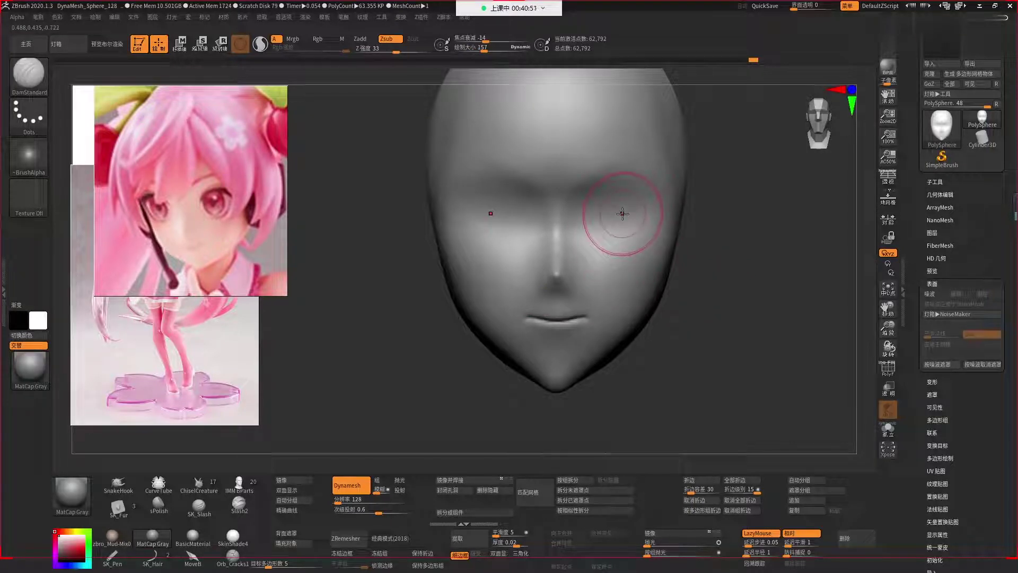
left_click_drag(623, 213, 637, 200)
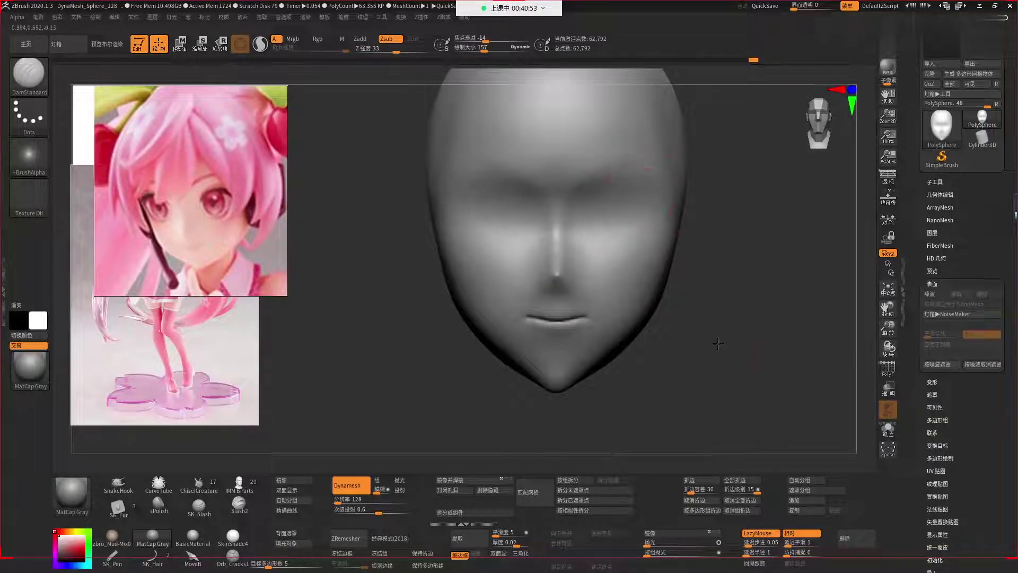
left_click_drag(718, 343, 588, 353)
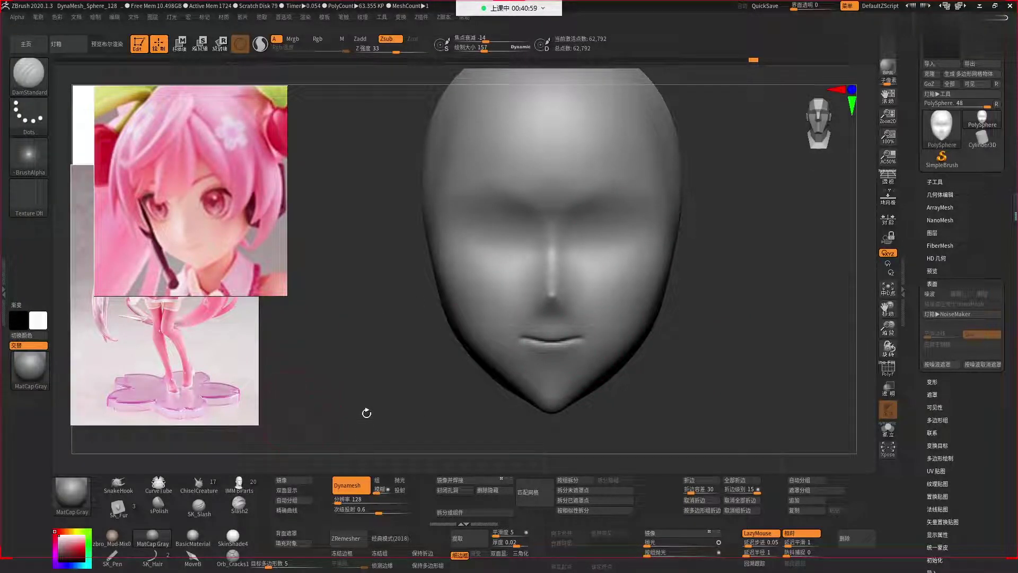
key("b")
key("b")
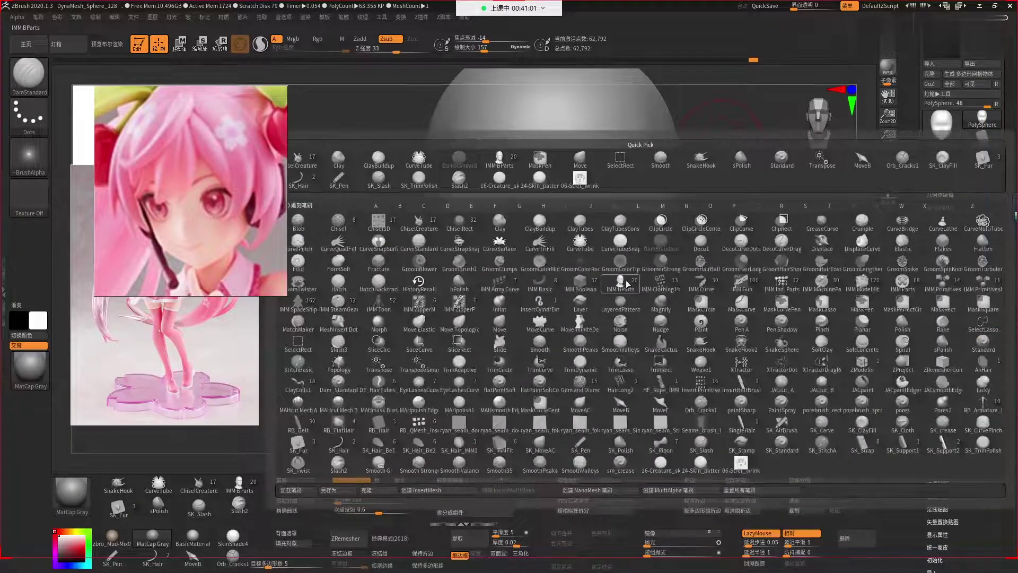
mouse_move(620, 283)
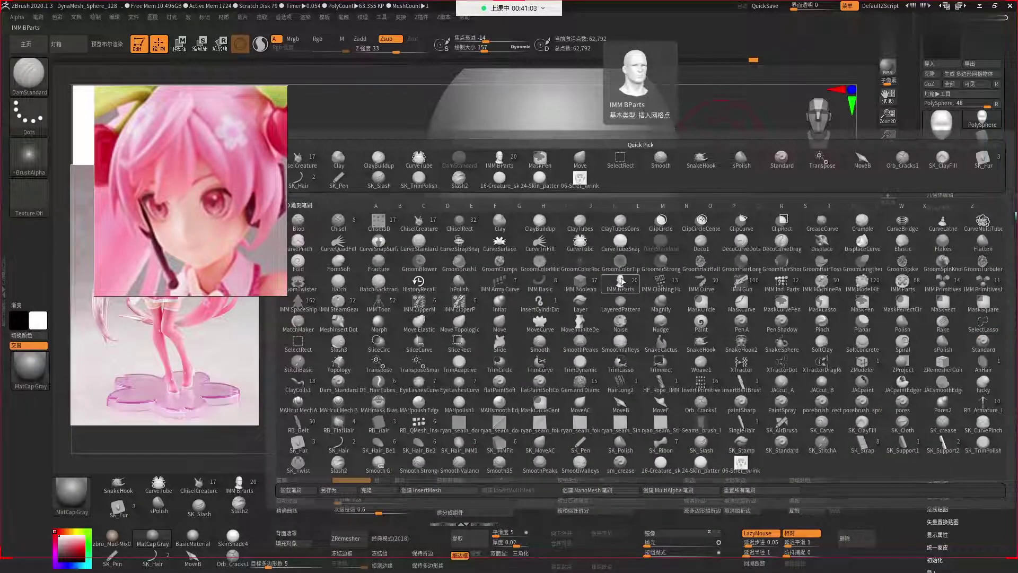
Insert an ear on the side of the head with IMM BParts, retrying the placement twice.
left_click(622, 281)
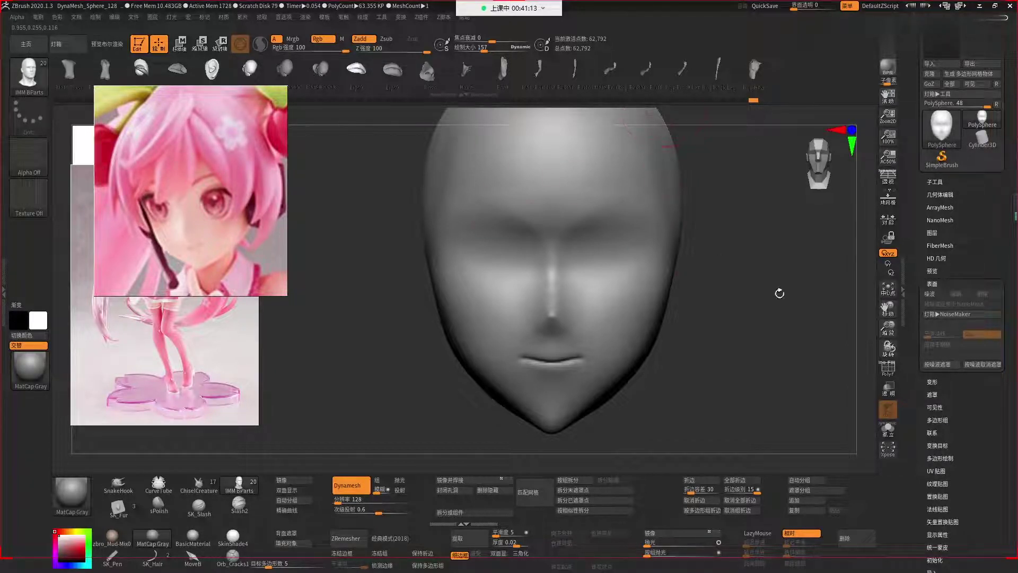
mouse_move(778, 292)
left_mouse_down()
mouse_move(757, 295)
mouse_move(406, 154)
left_mouse_up()
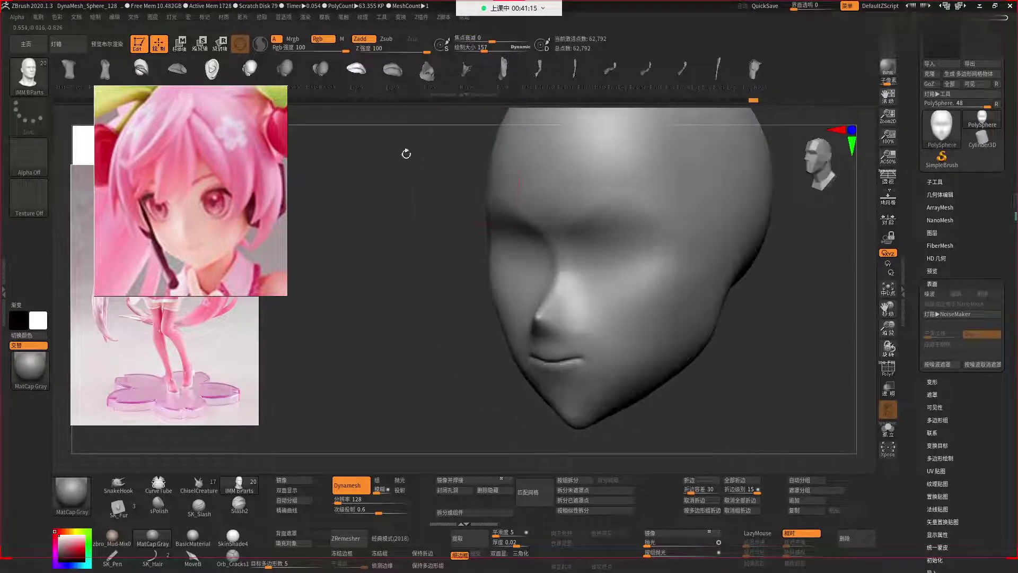
mouse_move(566, 307)
left_mouse_down()
mouse_move(699, 412)
mouse_move(701, 366)
left_mouse_up()
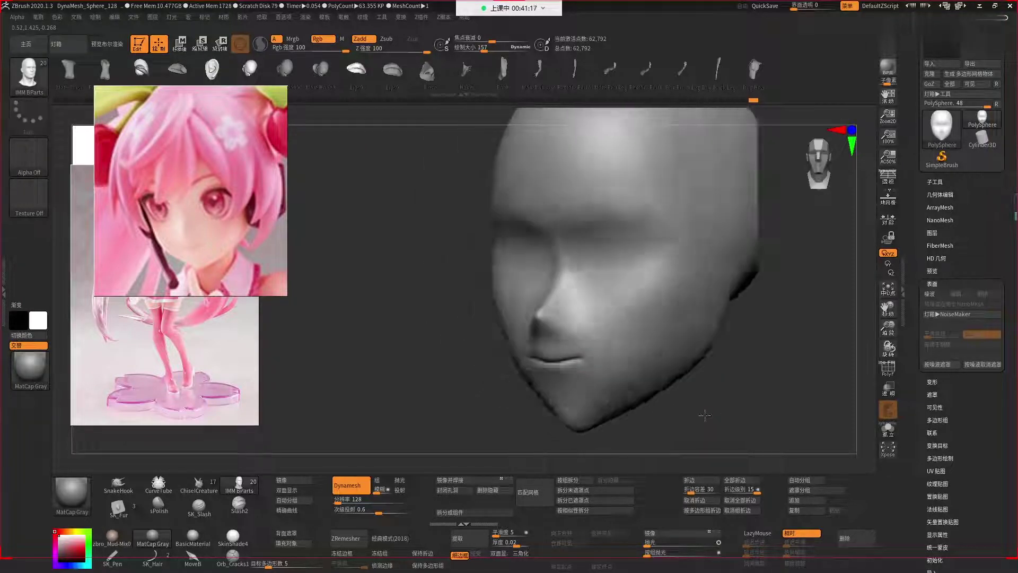
left_click_drag(718, 268, 733, 219)
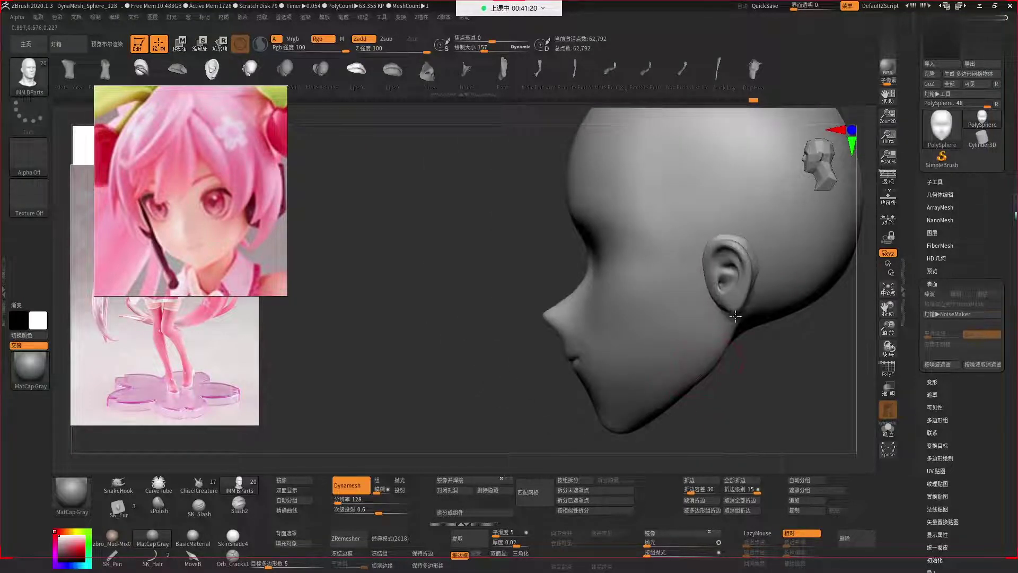
key("ctrl+z")
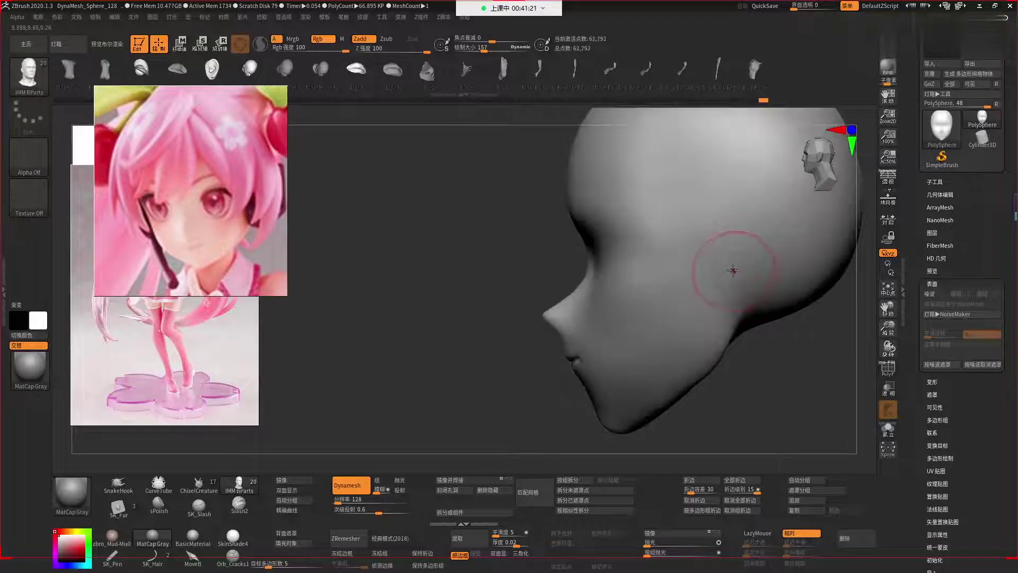
mouse_move(732, 268)
left_mouse_down()
mouse_move(710, 219)
mouse_move(660, 228)
left_mouse_up()
key("ctrl+z")
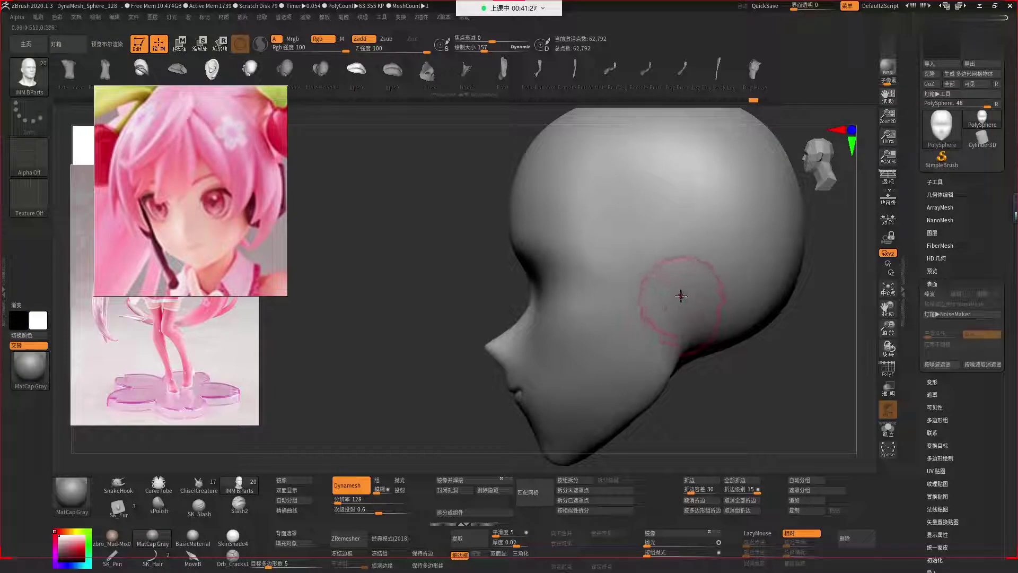
left_click_drag(681, 296, 676, 258)
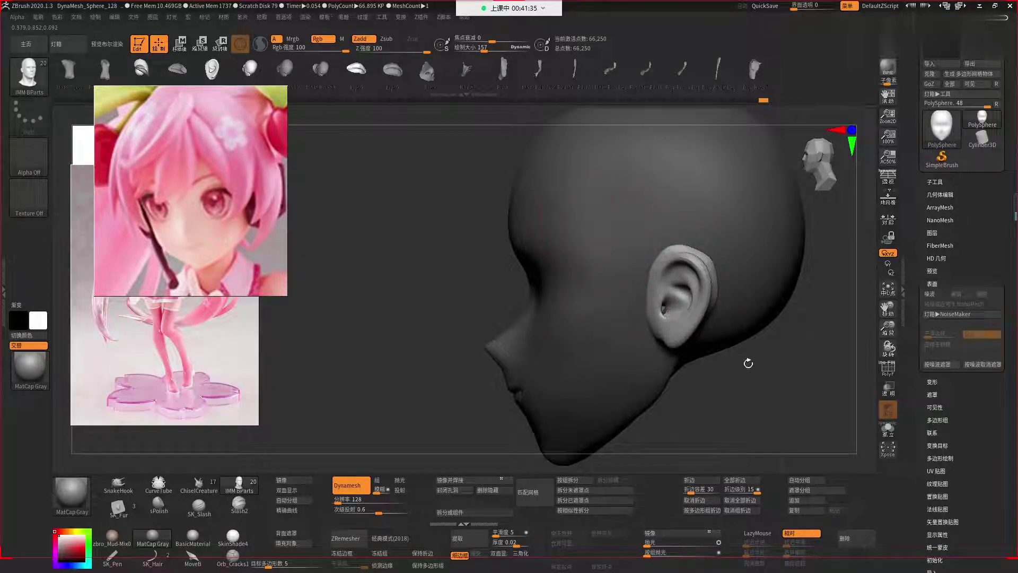
Angle the mirrored ears around the vertical axis with the Transpose gizmo and check them from the side.
left_click_drag(748, 363, 724, 276, "shift")
key("w")
left_click_drag(733, 281, 763, 257)
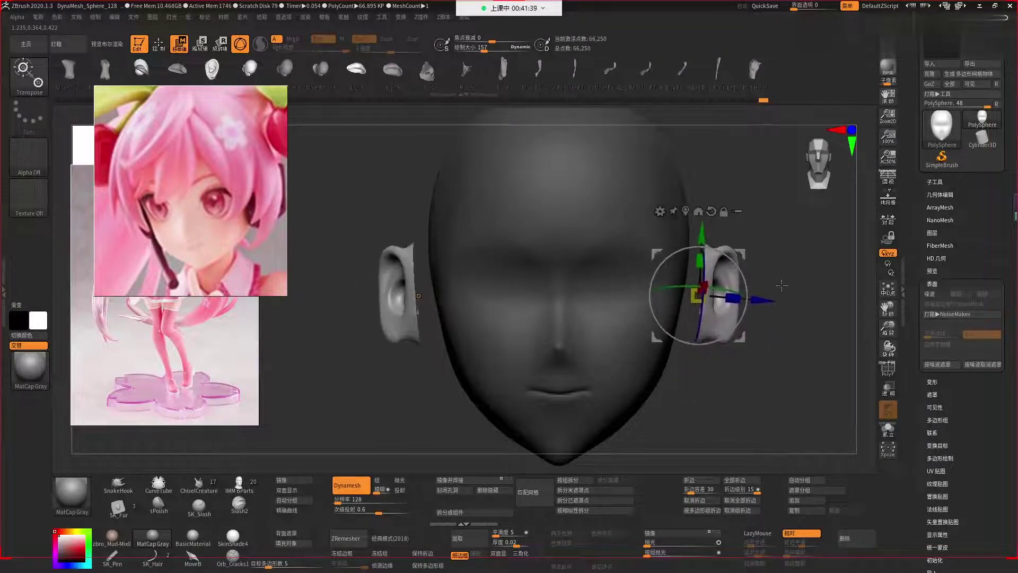
mouse_move(763, 257)
left_mouse_down()
mouse_move(705, 266)
mouse_move(745, 273)
mouse_move(715, 271)
left_mouse_up()
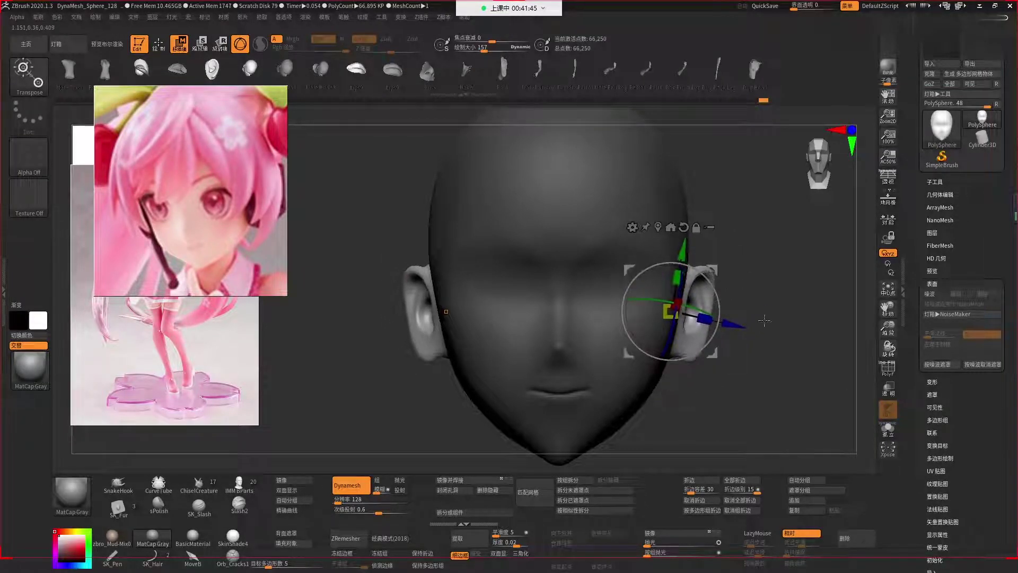
mouse_move(827, 339)
left_mouse_down()
mouse_move(775, 338)
mouse_move(688, 274)
mouse_move(706, 295)
mouse_move(669, 279)
mouse_move(709, 321)
mouse_move(670, 276)
left_mouse_up()
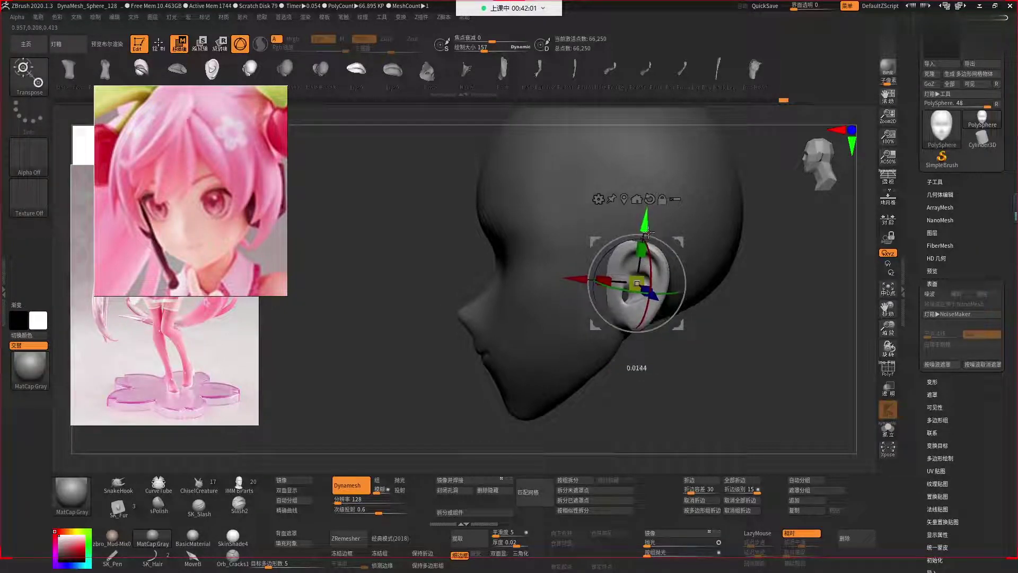
mouse_move(711, 327)
left_mouse_down()
mouse_move(691, 295)
mouse_move(747, 366)
mouse_move(785, 391)
mouse_move(722, 330)
left_mouse_up()
Orbit around the ear with the Move brush, enlarging it for broad shaping.
key("q")
mouse_move(673, 302)
left_mouse_down()
mouse_move(605, 387)
mouse_move(608, 345)
mouse_move(553, 321)
left_mouse_up()
left_click_drag(673, 284, 642, 310)
mouse_move(589, 411)
left_mouse_down()
mouse_move(664, 318)
mouse_move(674, 259)
mouse_move(682, 273)
left_mouse_up()
right_click(665, 319)
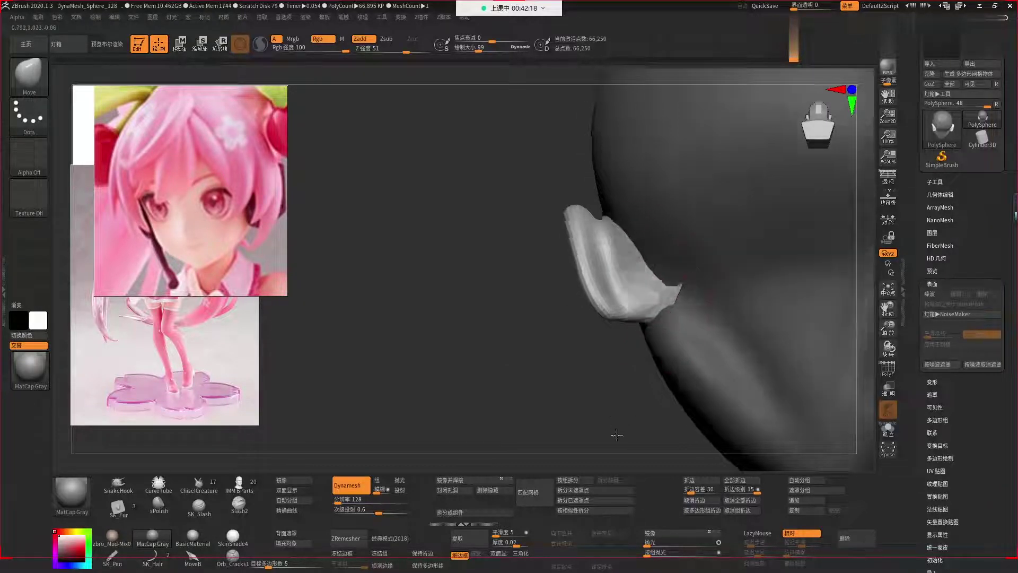
left_click_drag(615, 432, 693, 293)
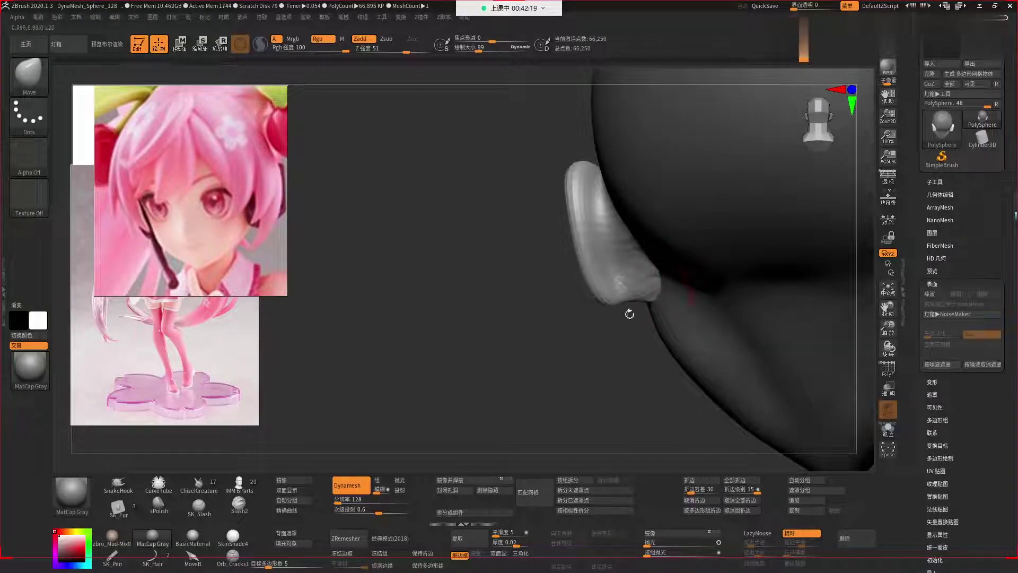
left_click_drag(629, 314, 661, 247)
mouse_move(525, 387)
left_mouse_down()
mouse_move(768, 295)
mouse_move(697, 220)
left_mouse_up()
left_click_drag(760, 271, 750, 272)
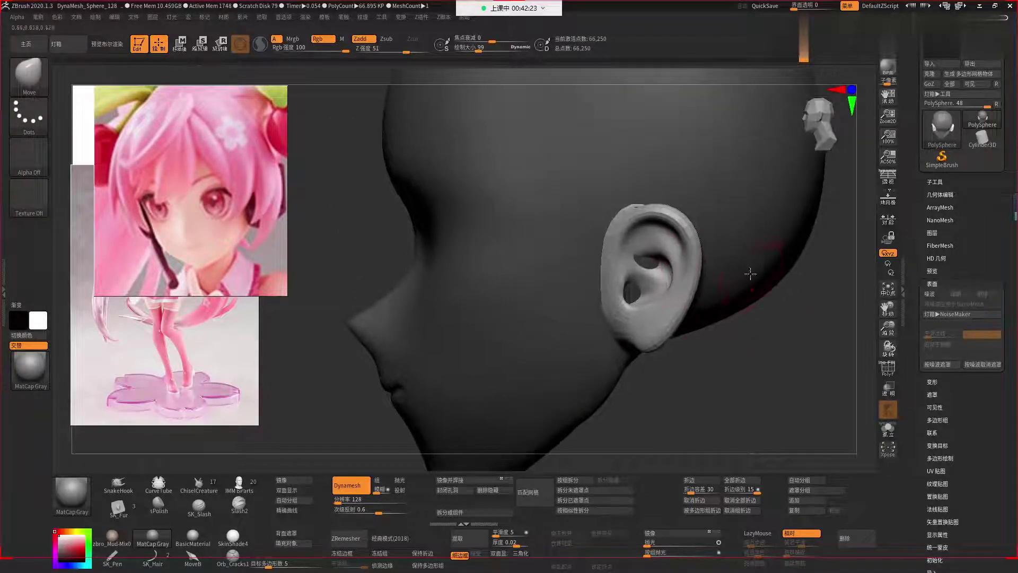
key("space")
key("space")
left_click_drag(631, 227, 665, 227)
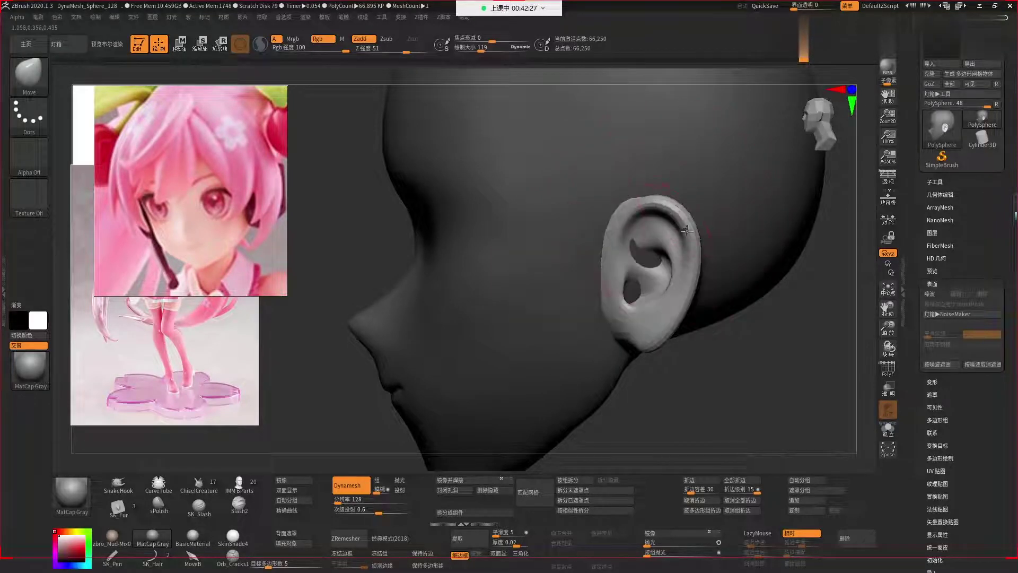
Reshape the earlobe with a smaller Move brush, viewing from front and side.
left_click_drag(671, 210, 690, 259)
key("space")
mouse_move(681, 308)
left_mouse_down()
mouse_move(690, 372)
mouse_move(657, 327)
mouse_move(617, 330)
left_mouse_up()
key("space")
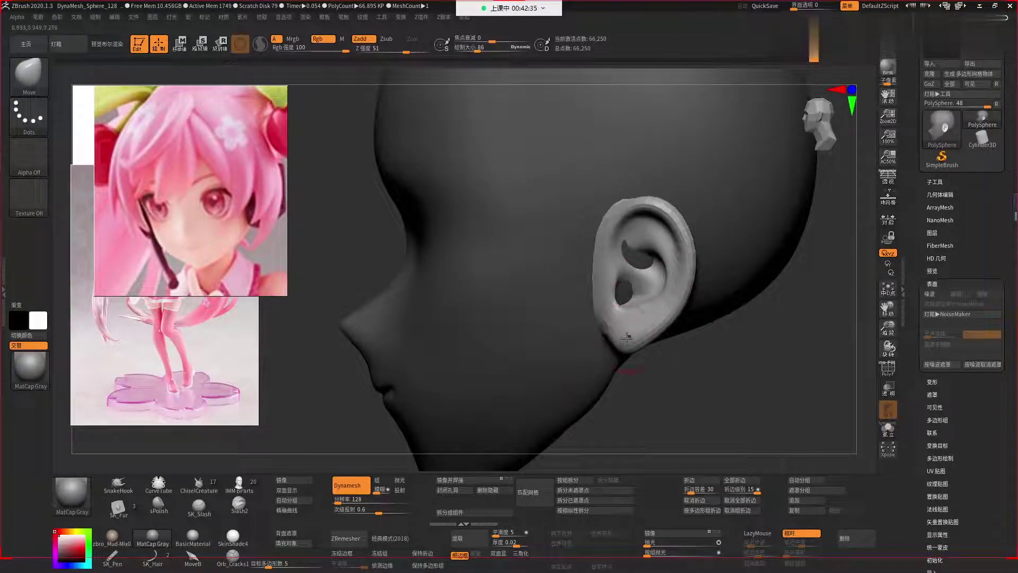
mouse_move(676, 331)
left_mouse_down()
mouse_move(684, 273)
mouse_move(666, 255)
mouse_move(665, 212)
left_mouse_up()
key("space")
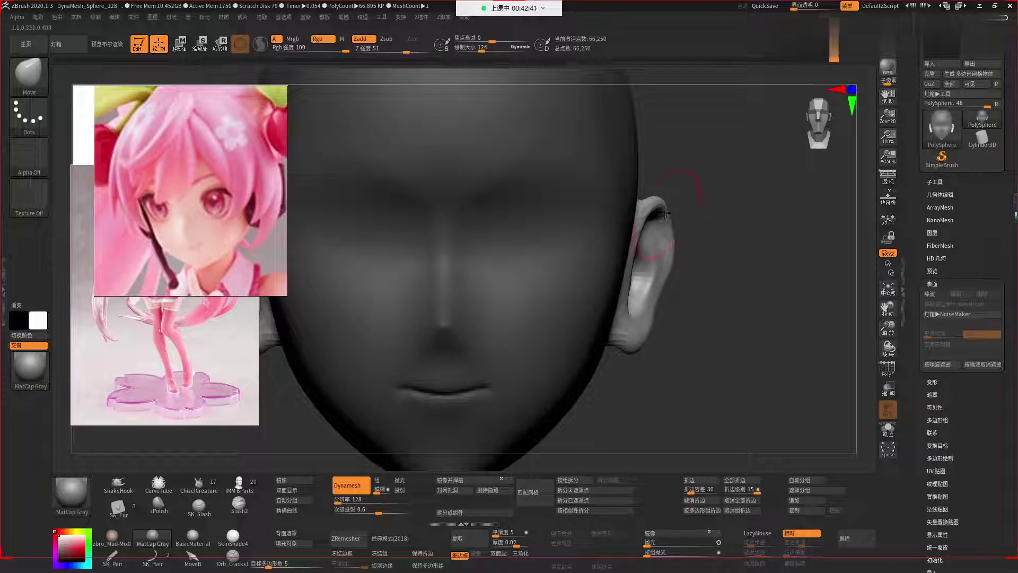
mouse_move(658, 347)
left_mouse_down()
mouse_move(700, 302)
mouse_move(669, 322)
mouse_move(731, 356)
mouse_move(621, 336)
mouse_move(647, 342)
mouse_move(613, 353)
left_mouse_up()
key("space")
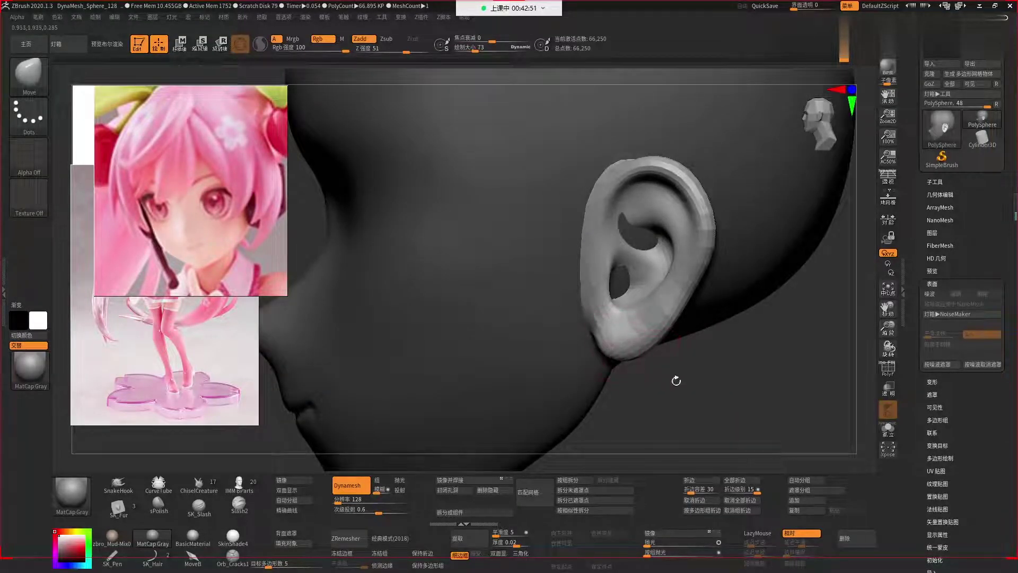
mouse_move(677, 382)
left_mouse_down()
mouse_move(651, 352)
mouse_move(675, 388)
left_mouse_up()
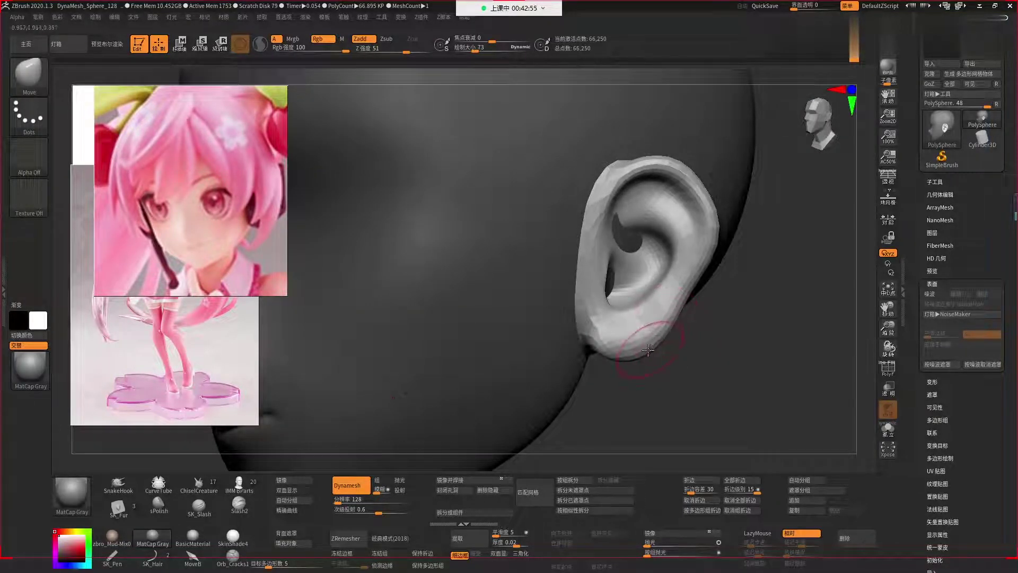
left_click_drag(648, 350, 692, 374)
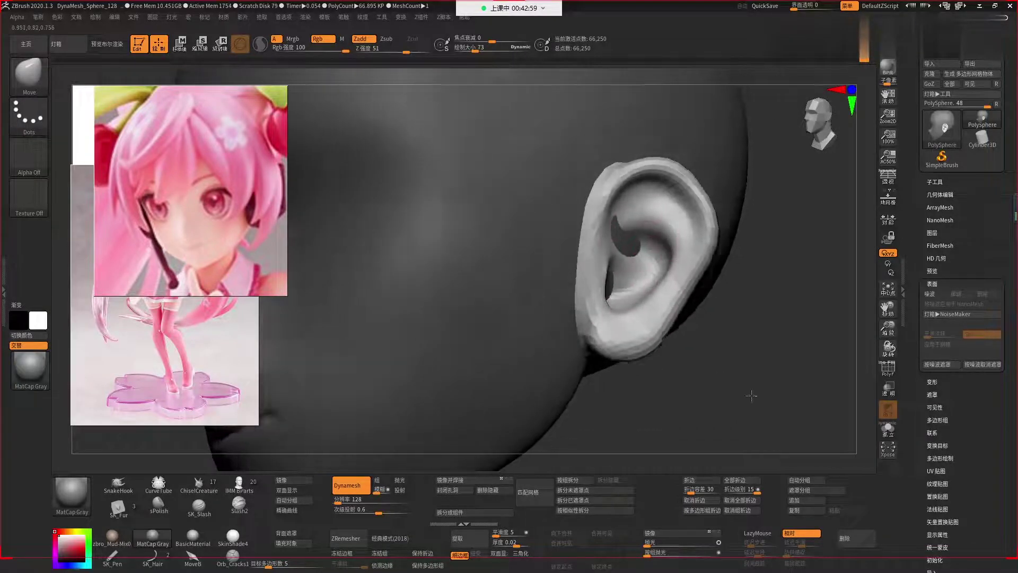
Adjust the ear from the front, undo a stray stroke, and DynaMesh the head to about 64.431 KP.
right_click_drag(649, 232, 648, 228)
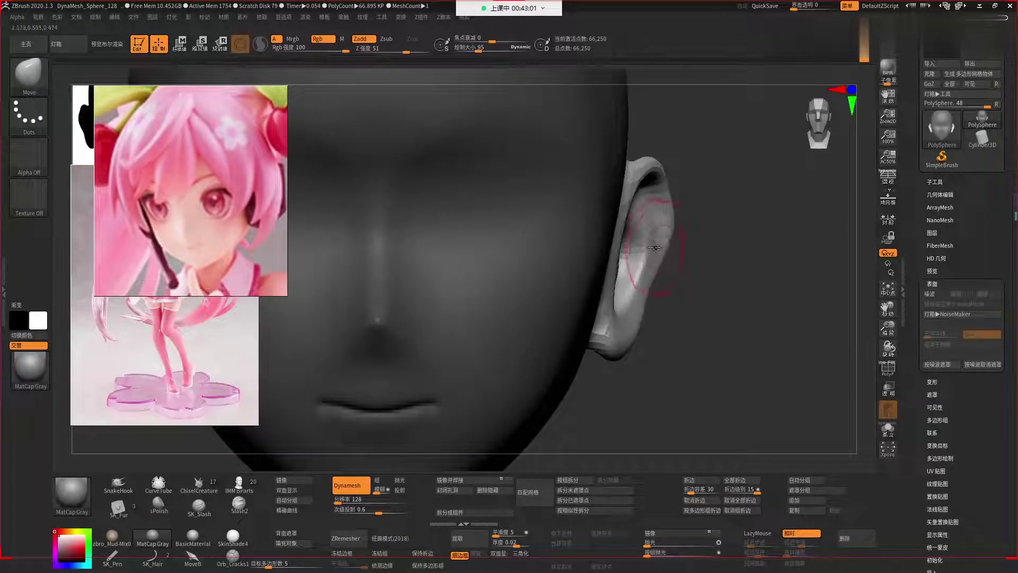
left_click_drag(644, 332, 643, 324)
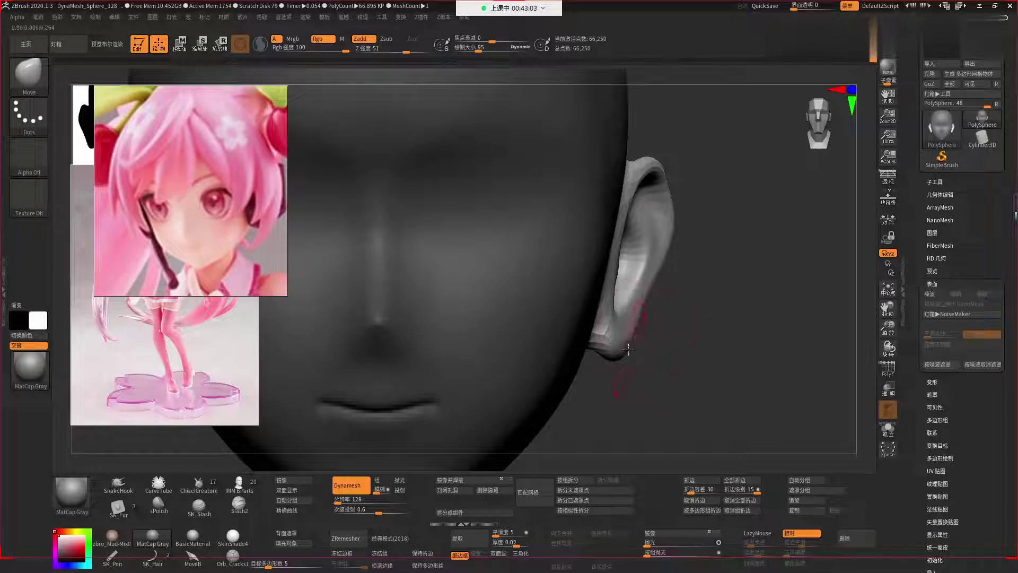
key("ctrl+z")
mouse_move(632, 362)
right_mouse_down()
mouse_move(748, 356)
mouse_move(721, 336)
right_mouse_up()
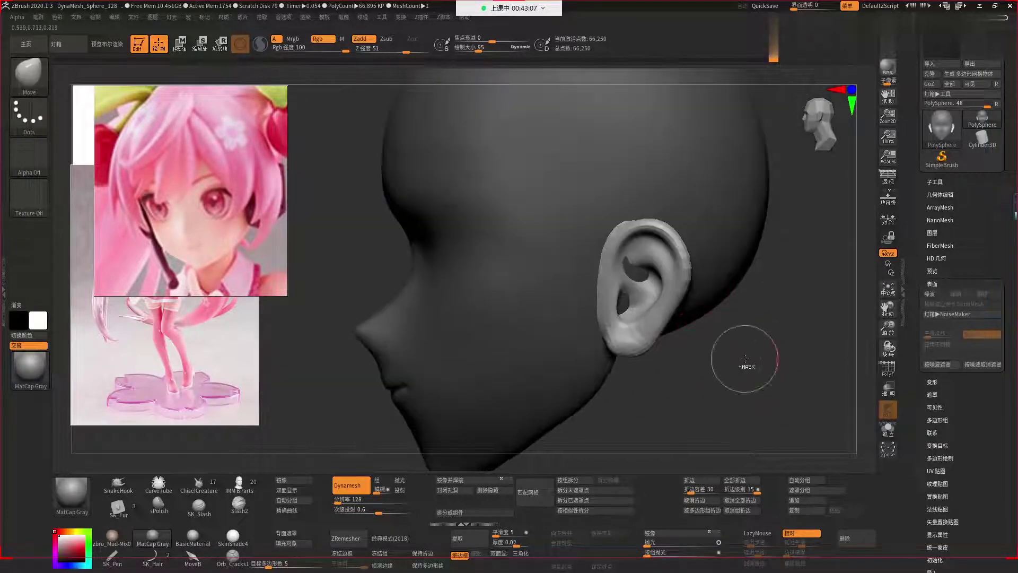
left_click_drag(749, 359, 751, 363, "ctrl")
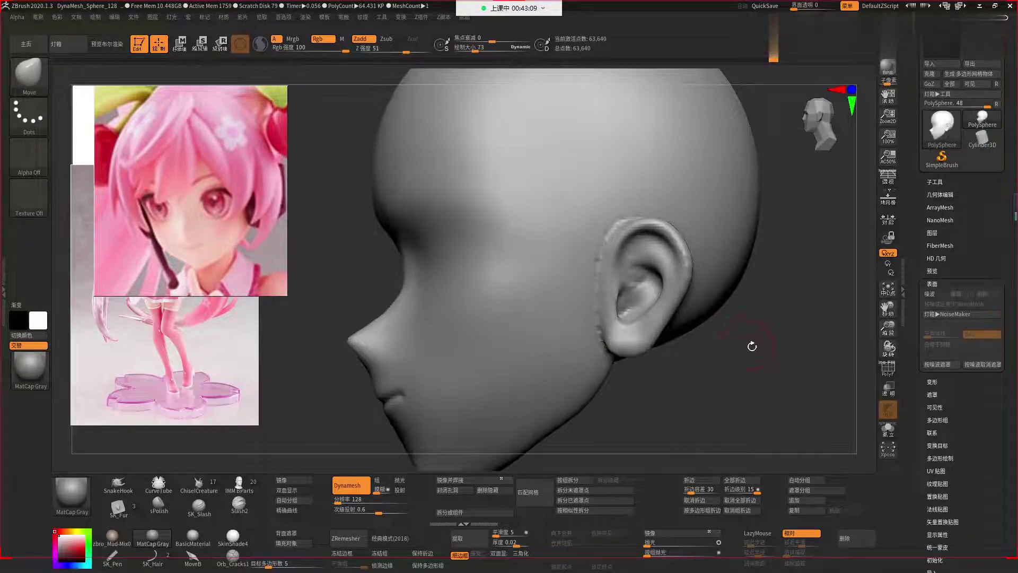
Orbit around the ear and Shift-smooth its surface where it meets the head.
right_click_drag(750, 345, 748, 352)
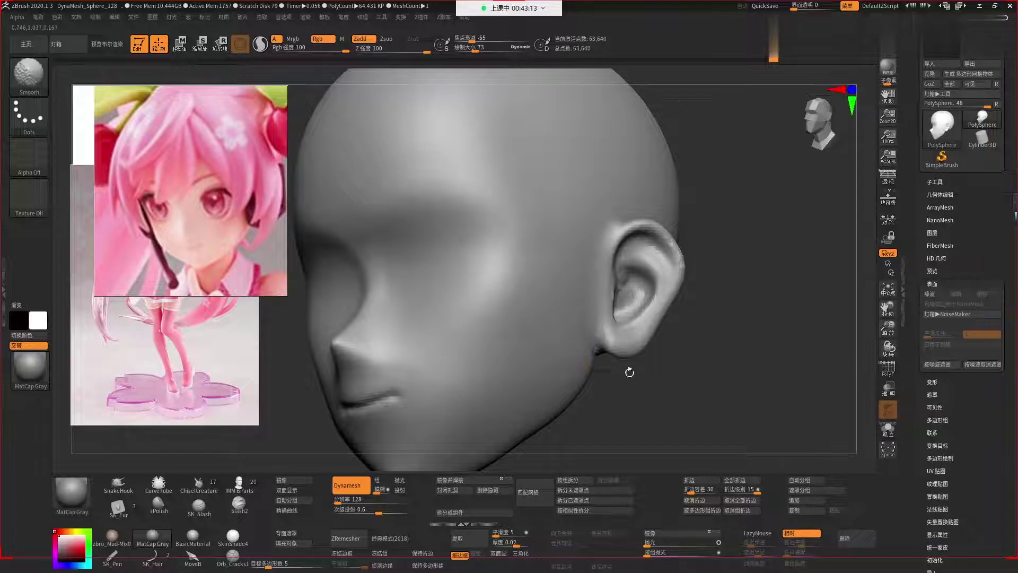
left_click_drag(629, 372, 695, 352)
key("shift")
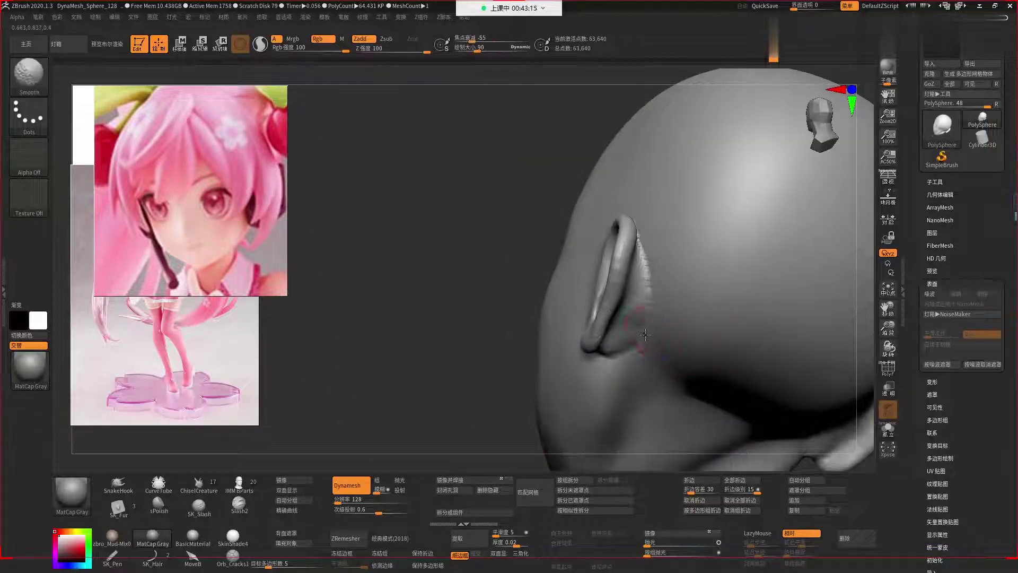
mouse_move(520, 341)
left_mouse_down()
mouse_move(548, 404)
mouse_move(655, 322)
left_mouse_up()
key("b")
key("c")
key("b")
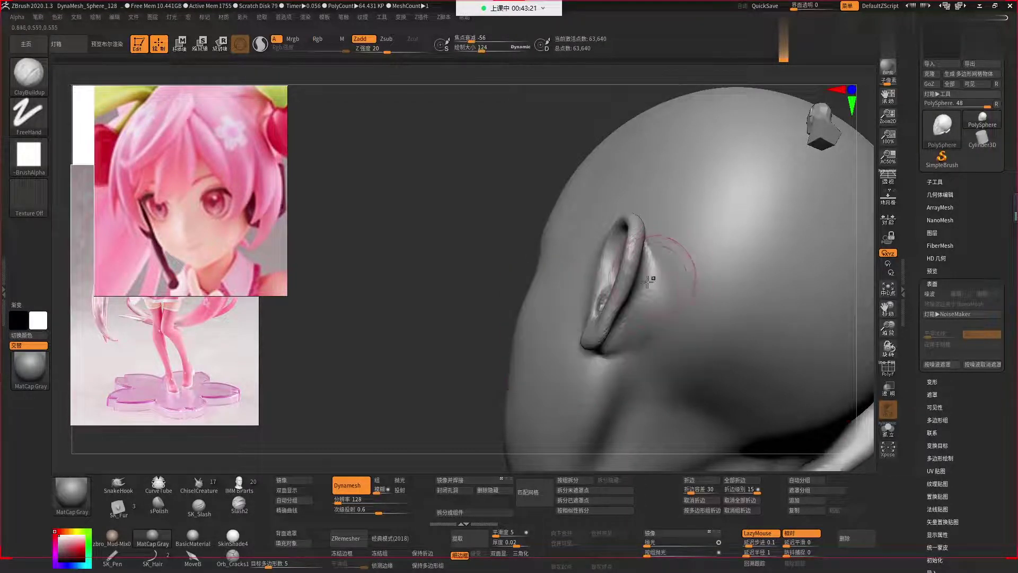
left_click_drag(509, 350, 529, 336)
left_click_drag(639, 244, 654, 285, "shift")
Reduce the brush Draw Size to 99, then to 51.
right_click(658, 262)
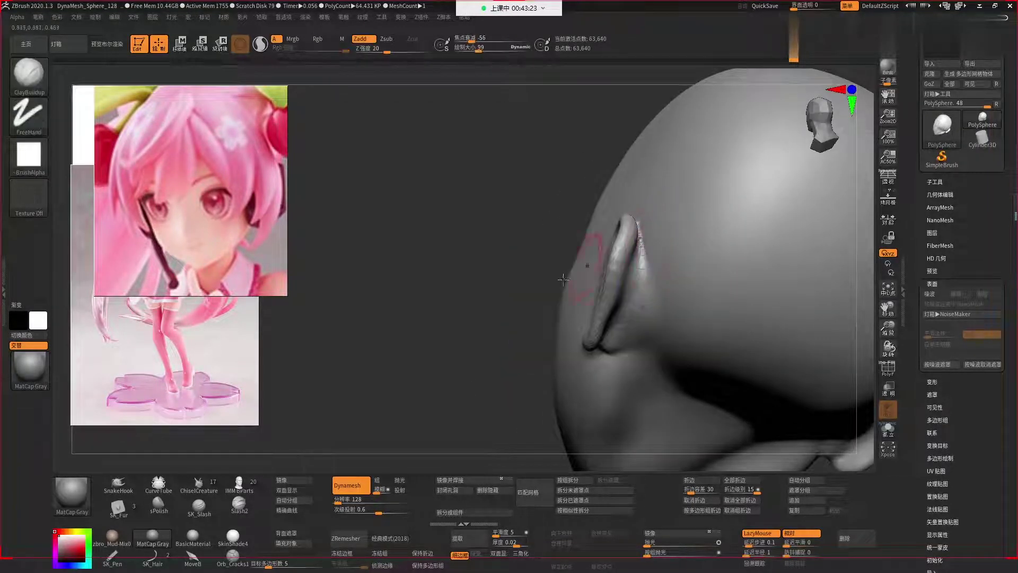
left_click_drag(530, 345, 550, 268)
right_click(551, 268)
left_click_drag(684, 228, 650, 218)
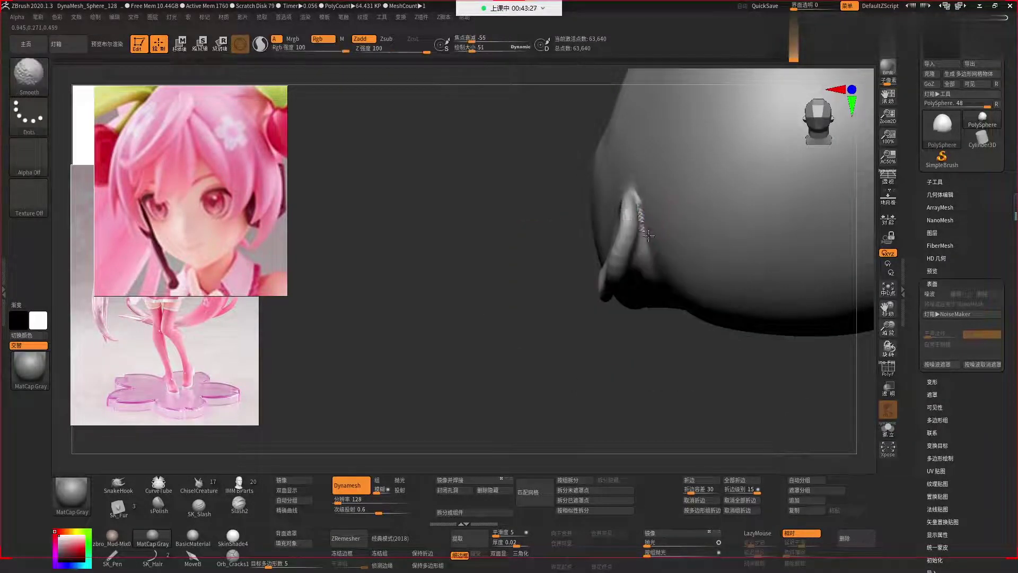
Return to ClayBuildup and frame the whole head, turned face-on.
key("shift")
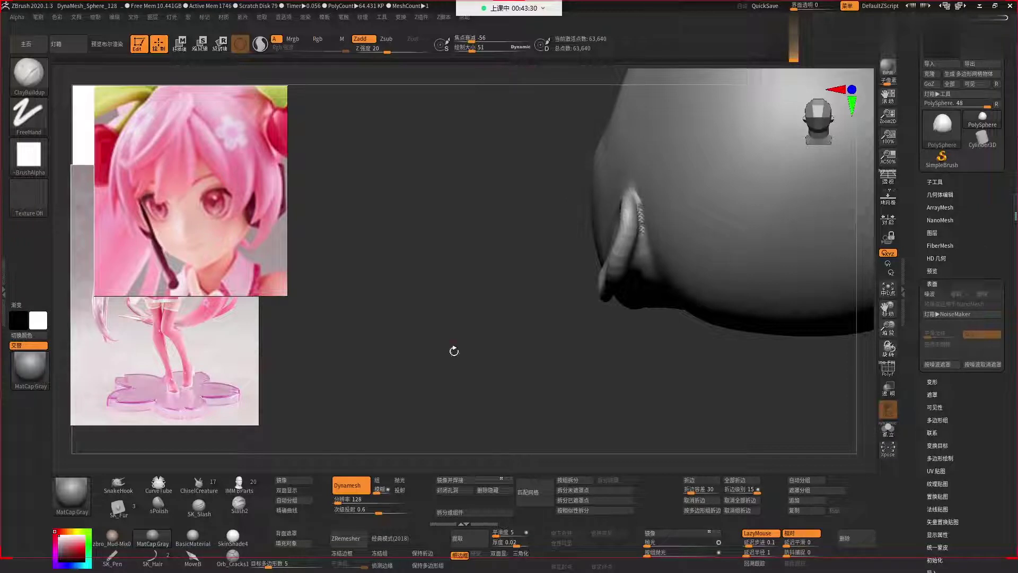
left_click_drag(454, 351, 677, 315)
key("f")
left_click_drag(578, 299, 862, 191, "shift")
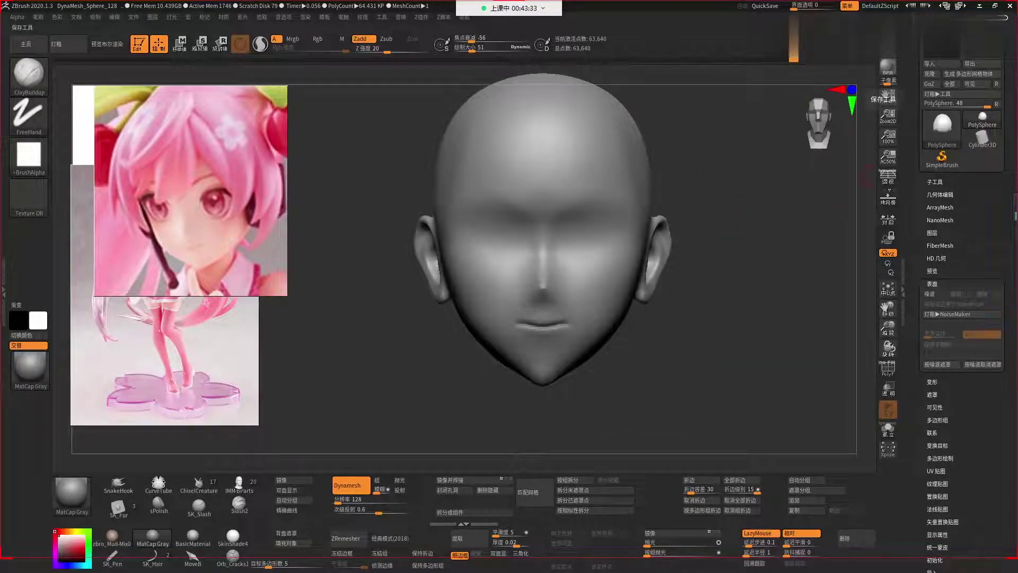
Start a ZTool Save As and browse from the desktop into the 右\zb folder.
left_click(887, 64)
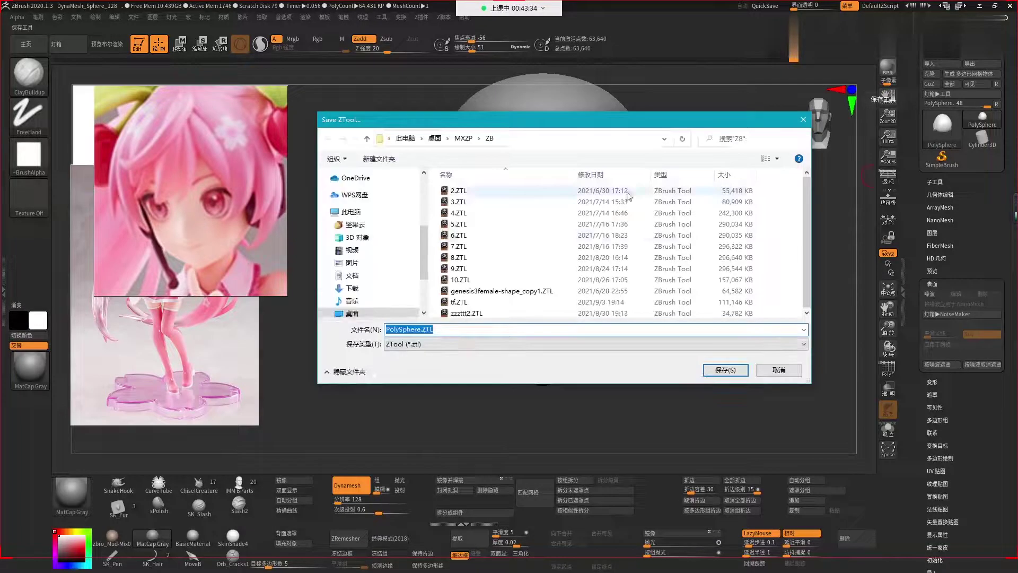
left_click(394, 315)
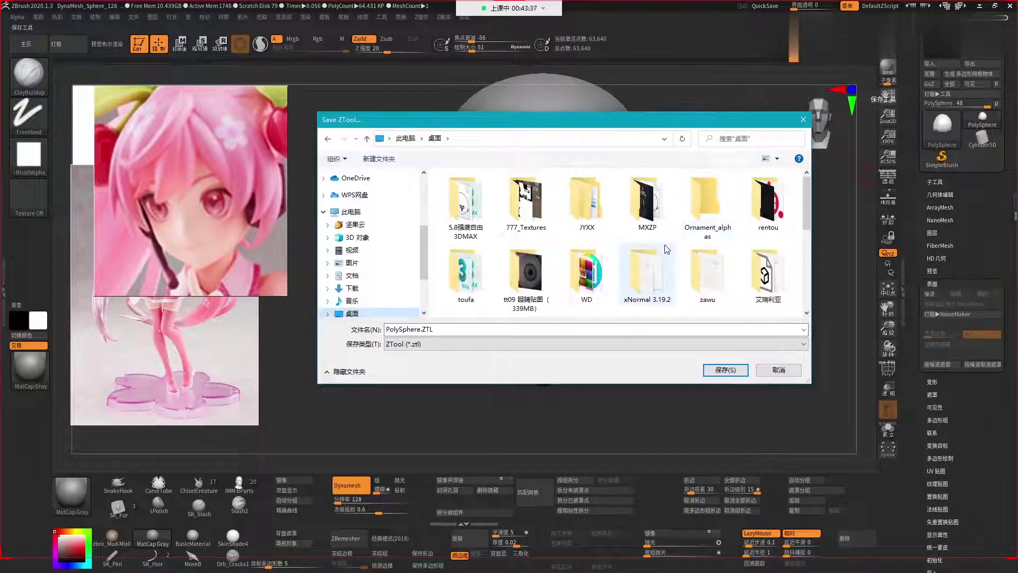
left_click(405, 138)
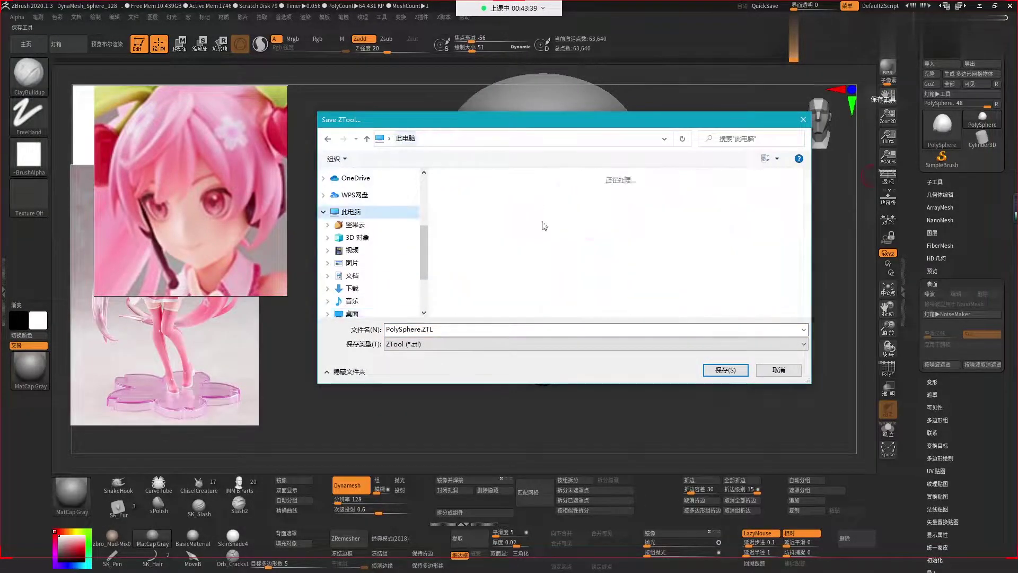
scroll(575, 250, "down", 3)
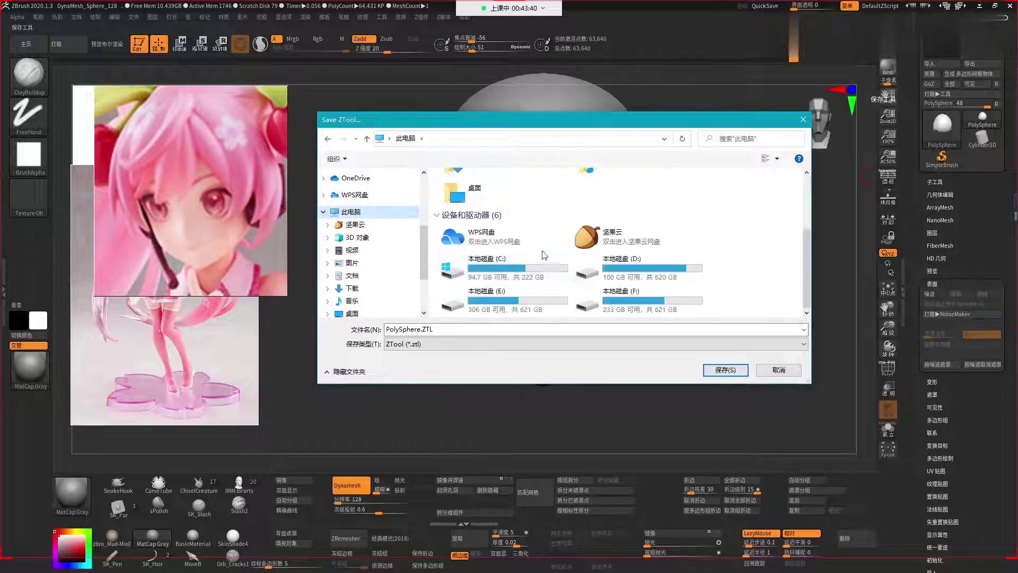
scroll(551, 259, "up", 3)
left_click(517, 282)
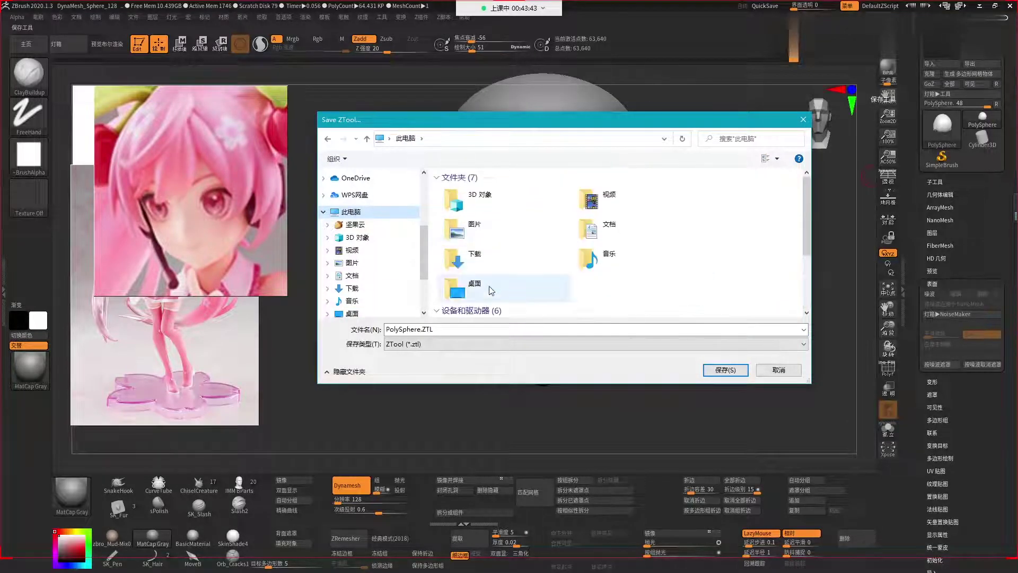
left_click(352, 313)
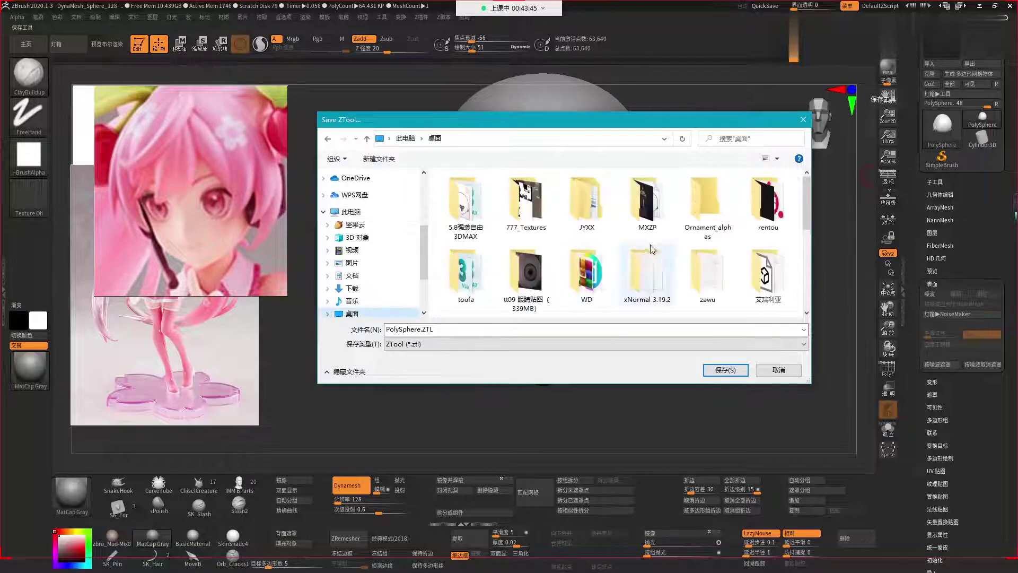
scroll(717, 259, "down", 2)
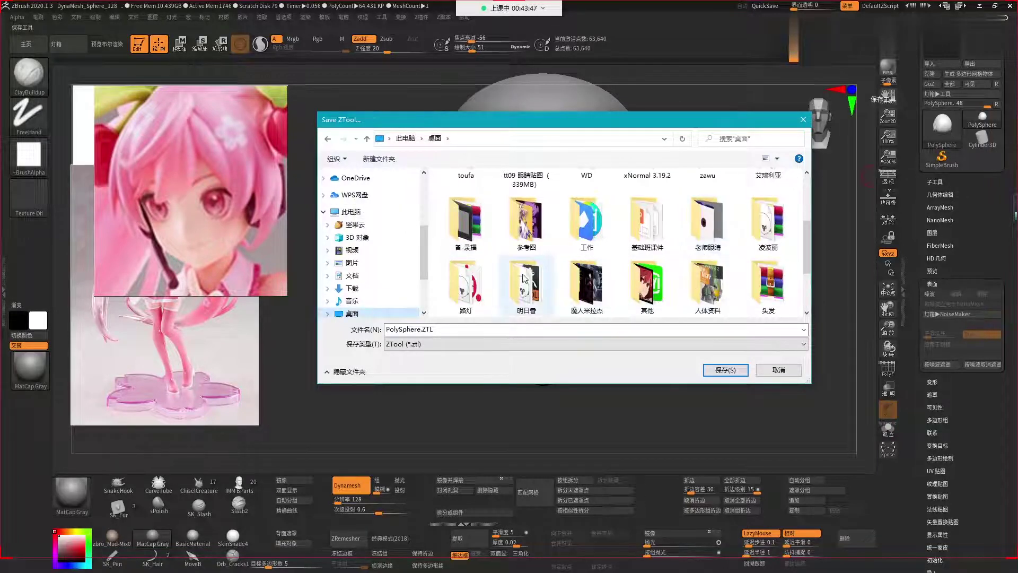
scroll(667, 257, "down", 2)
double_click(603, 275)
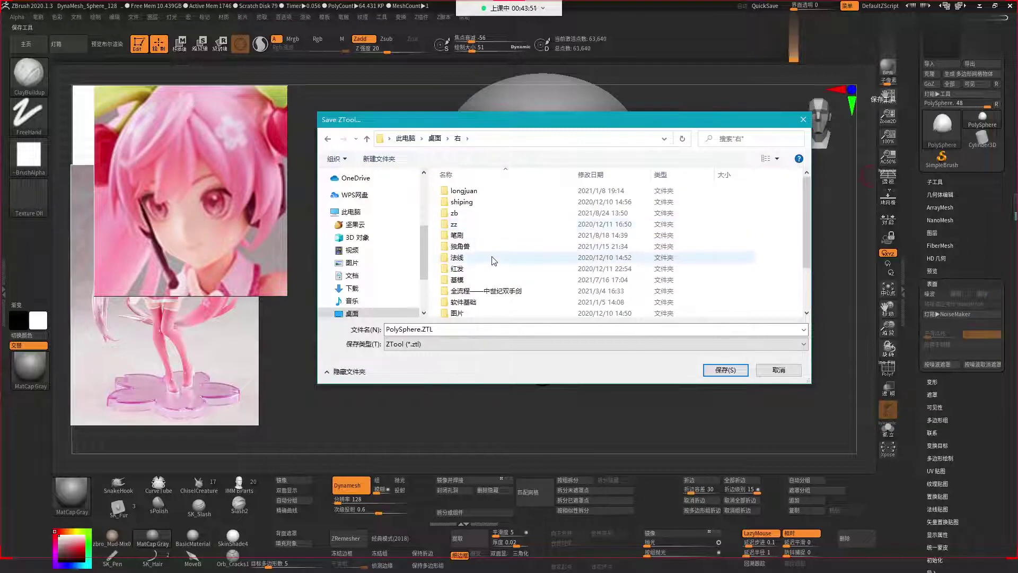
double_click(461, 212)
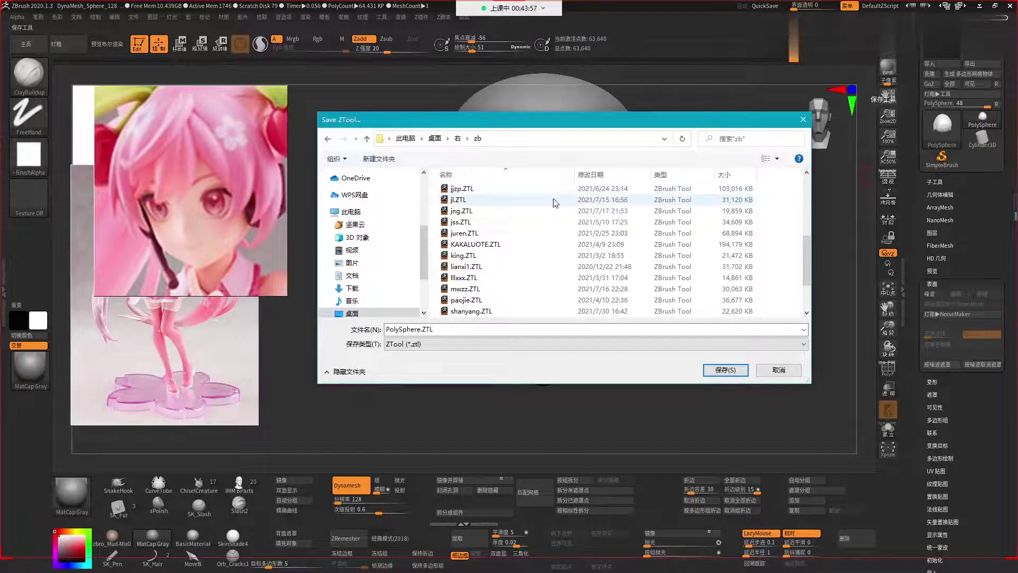
scroll(552, 209, "down", 2)
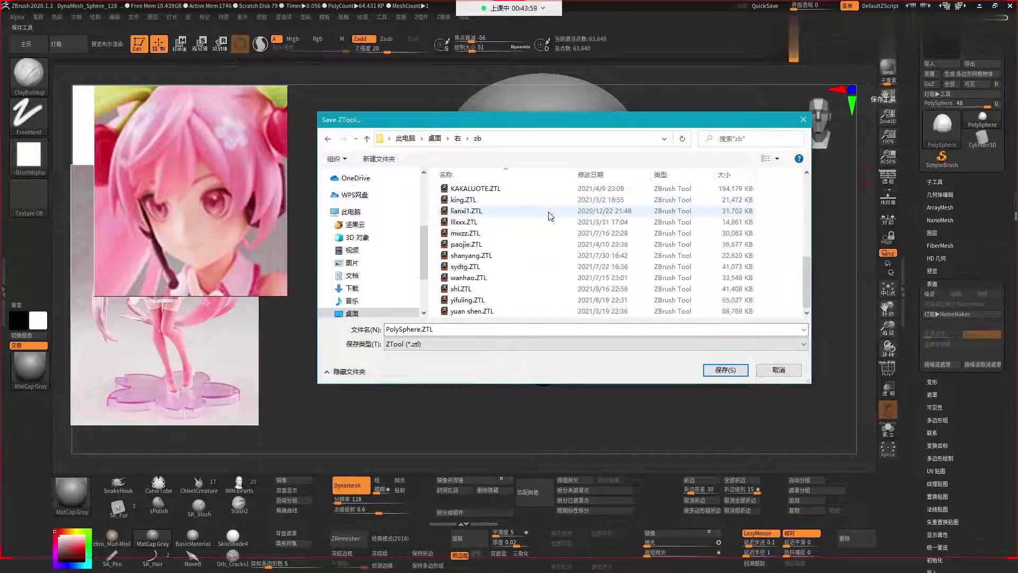
scroll(548, 223, "up", 5)
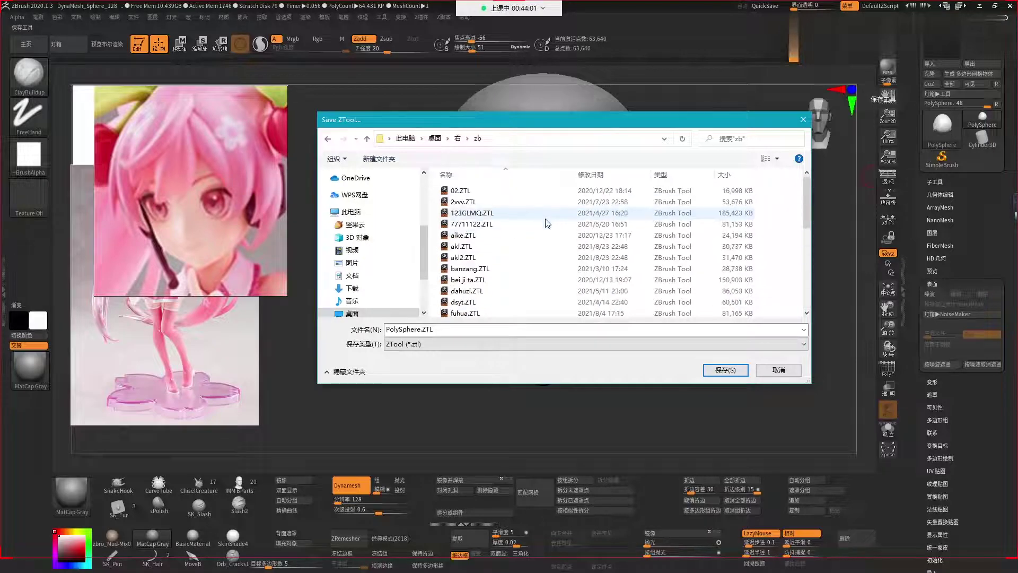
Decline overwriting akl2.ZTL and restart the save dialog in the desktop folder.
left_click(538, 256)
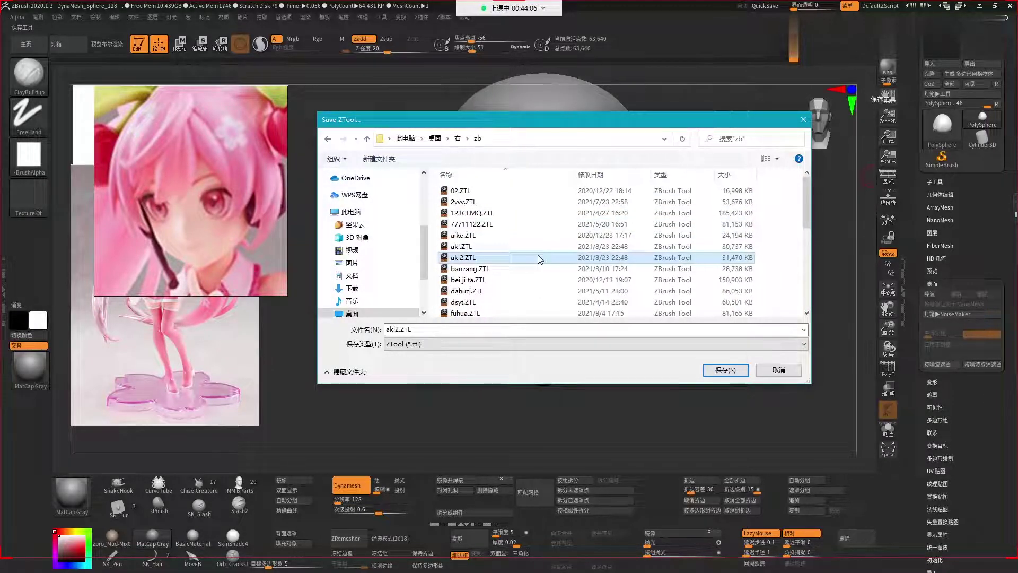
double_click(539, 256)
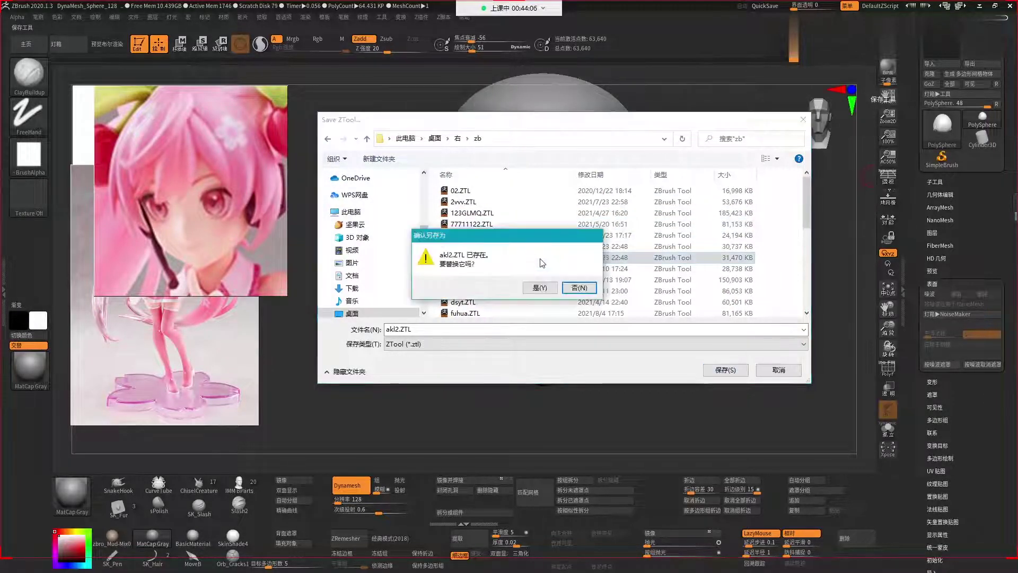
left_click(578, 288)
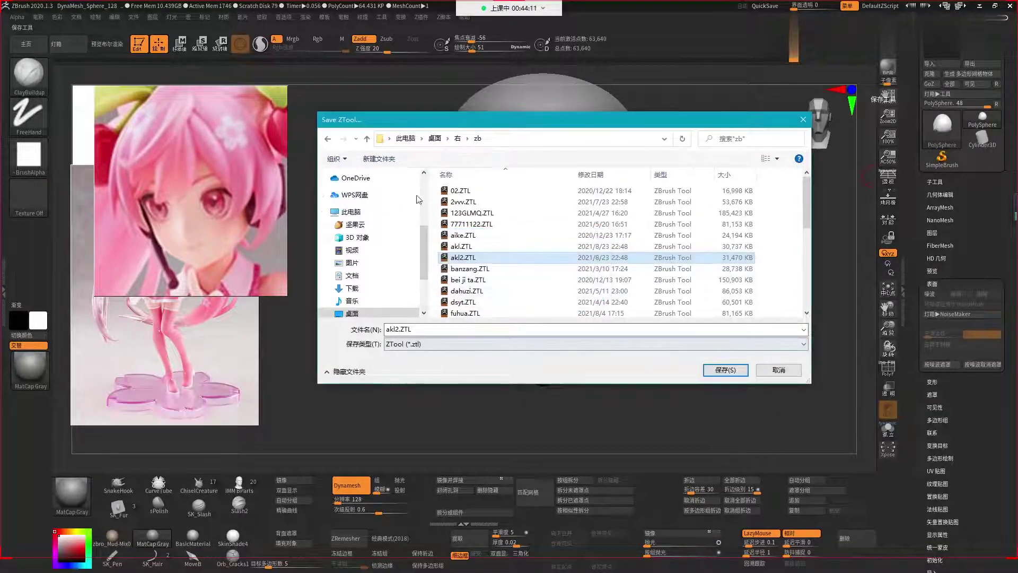
left_click(779, 369)
key("ctrl+s")
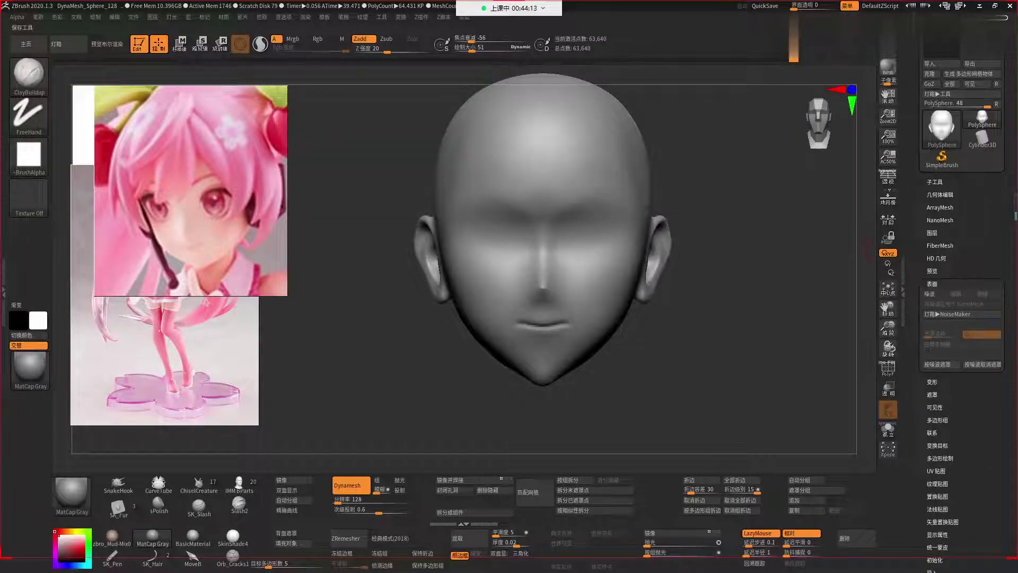
left_click(371, 280)
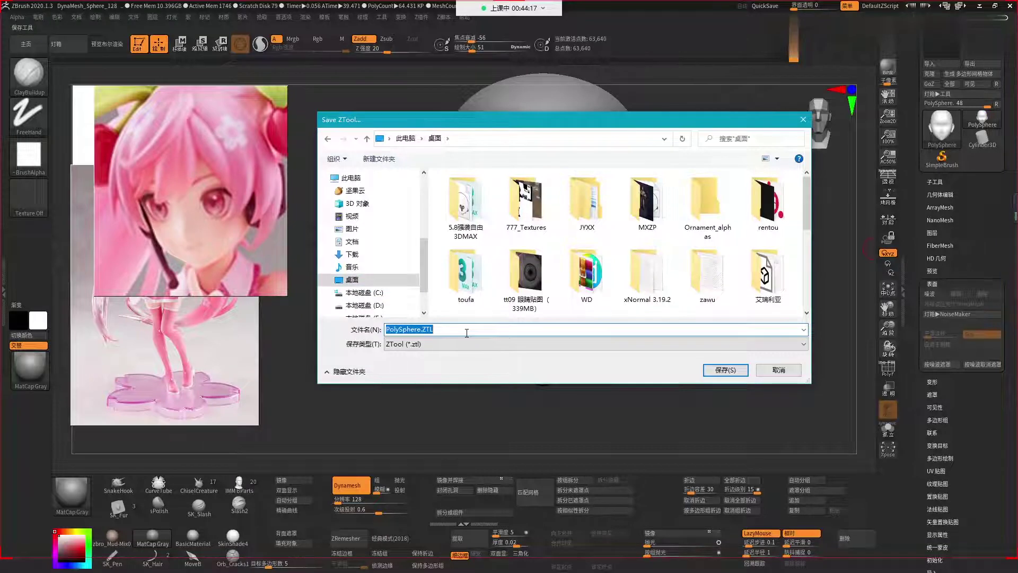
Save the head as cccyyy.ZTL, then browse Load Tool to the 右\zb folder.
type("cccyyy")
left_click(733, 371)
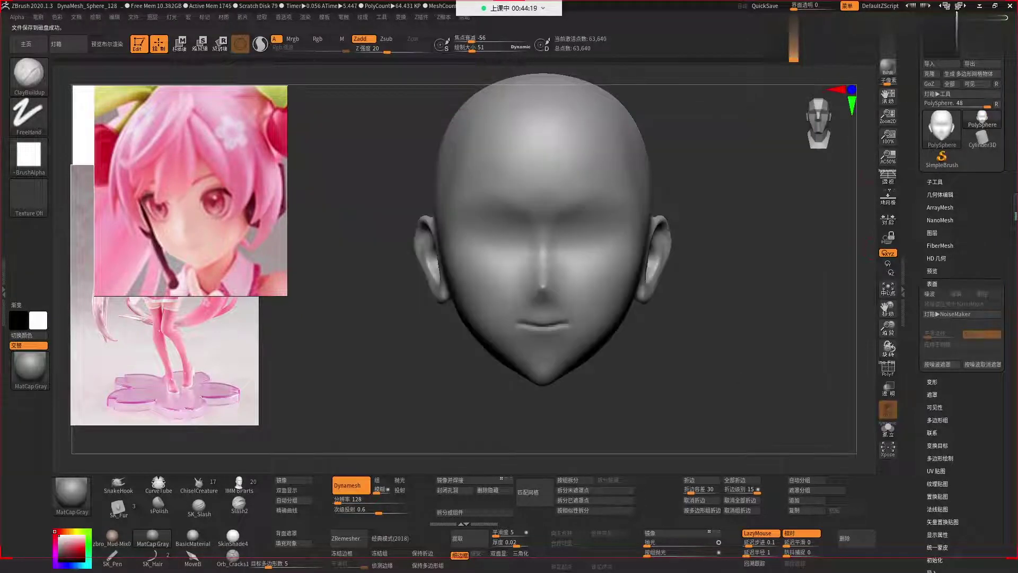
left_click(929, 63)
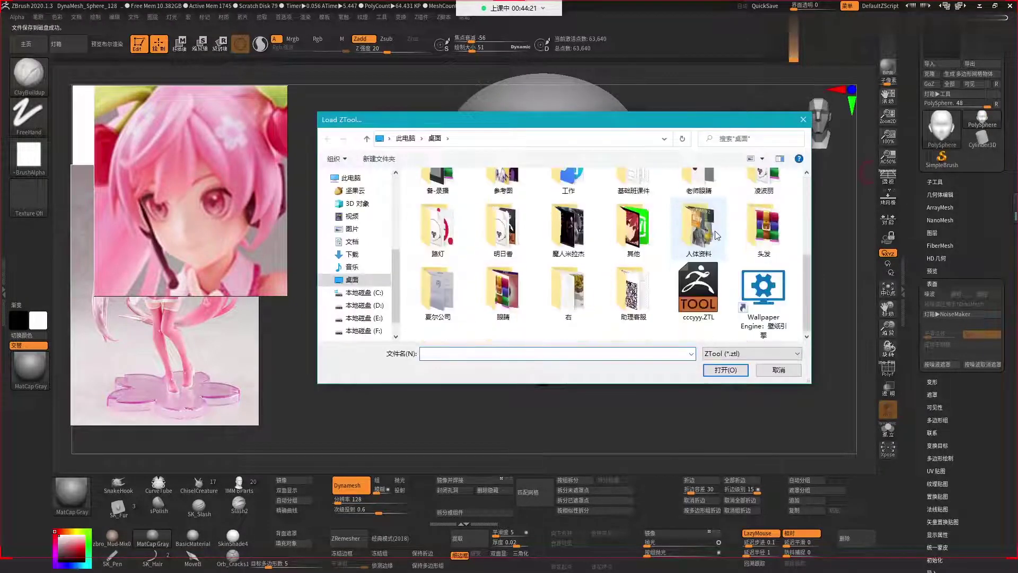
double_click(568, 291)
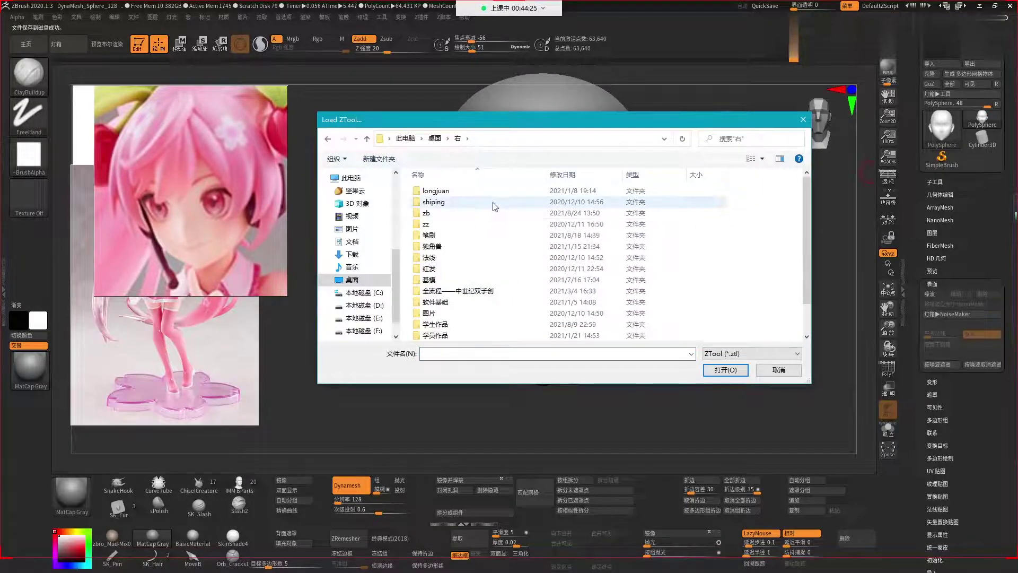
double_click(455, 224)
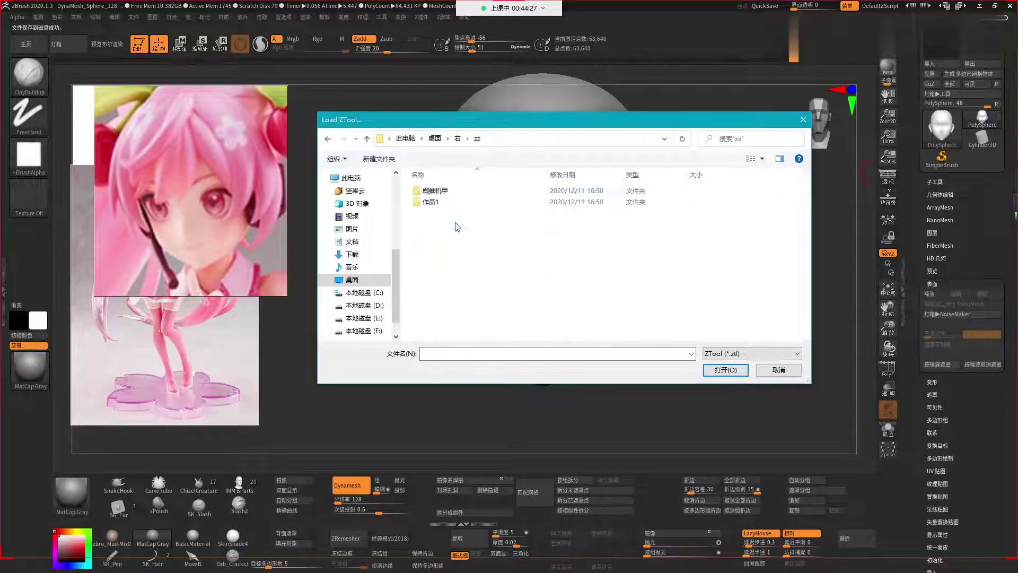
key("BackSpace")
double_click(449, 213)
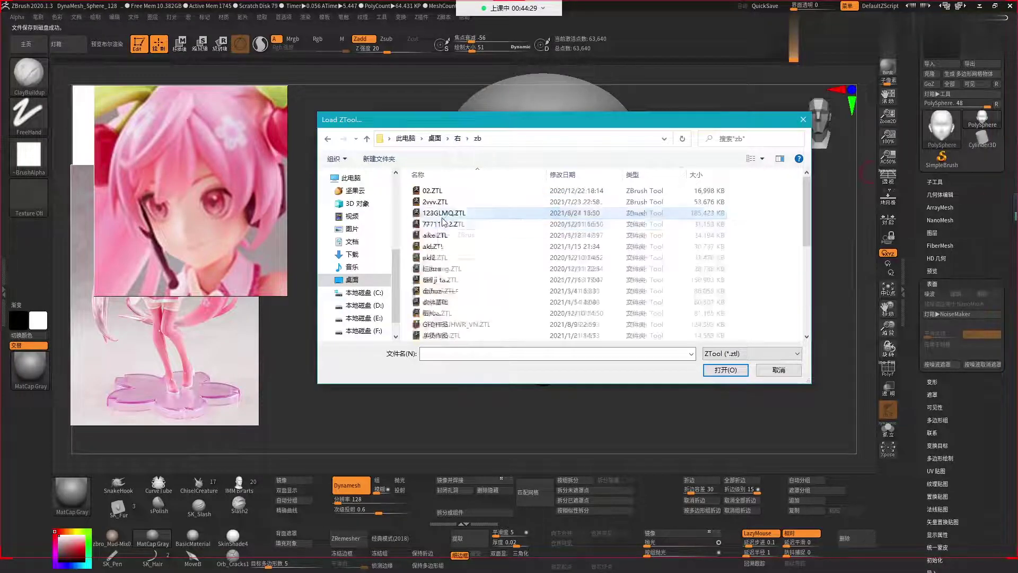
Load the finished spiky-haired female bust ZTool, frame it and rotate the view.
double_click(451, 258)
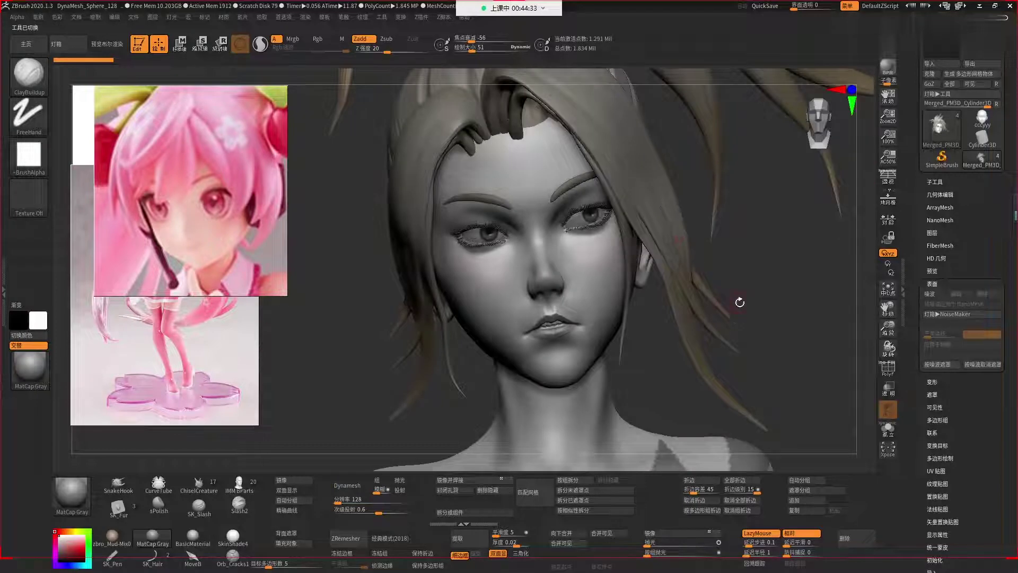
key("f")
mouse_move(734, 268)
left_mouse_down()
mouse_move(728, 247)
mouse_move(701, 312)
left_mouse_up()
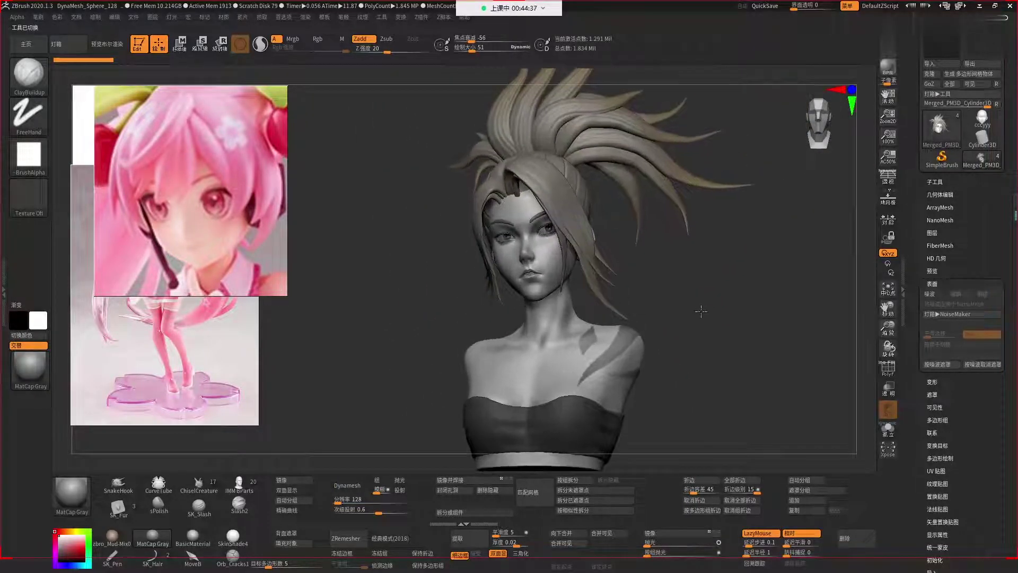
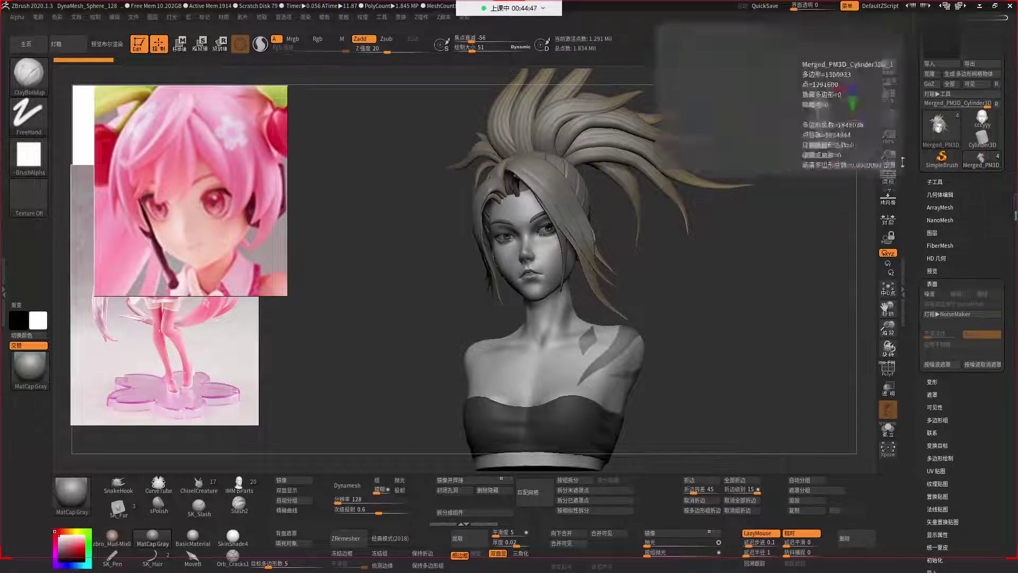
Switch to the bald cccyyy head, frame it, and pick a smaller Move brush.
left_click(982, 119)
key("f")
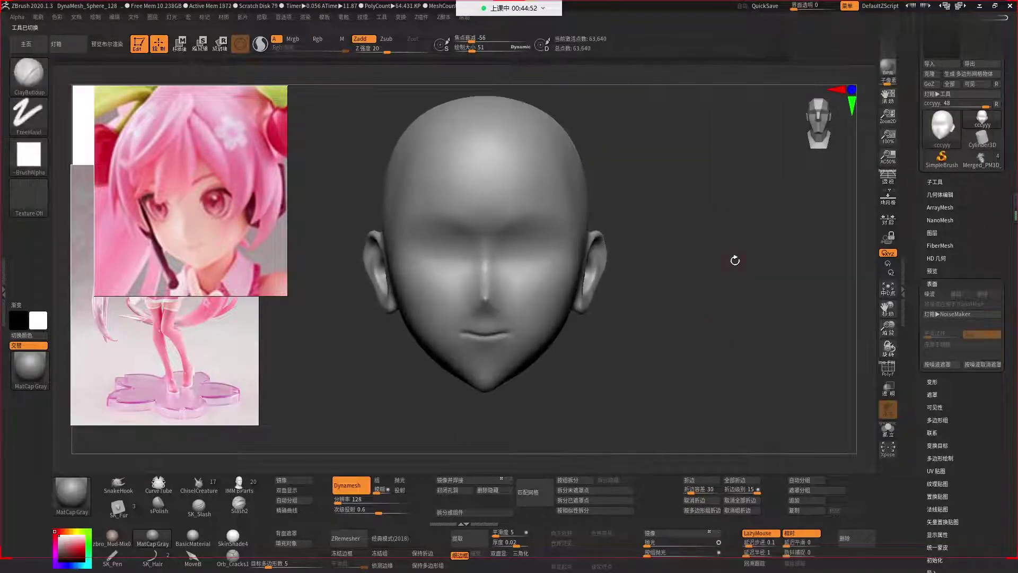
key("space")
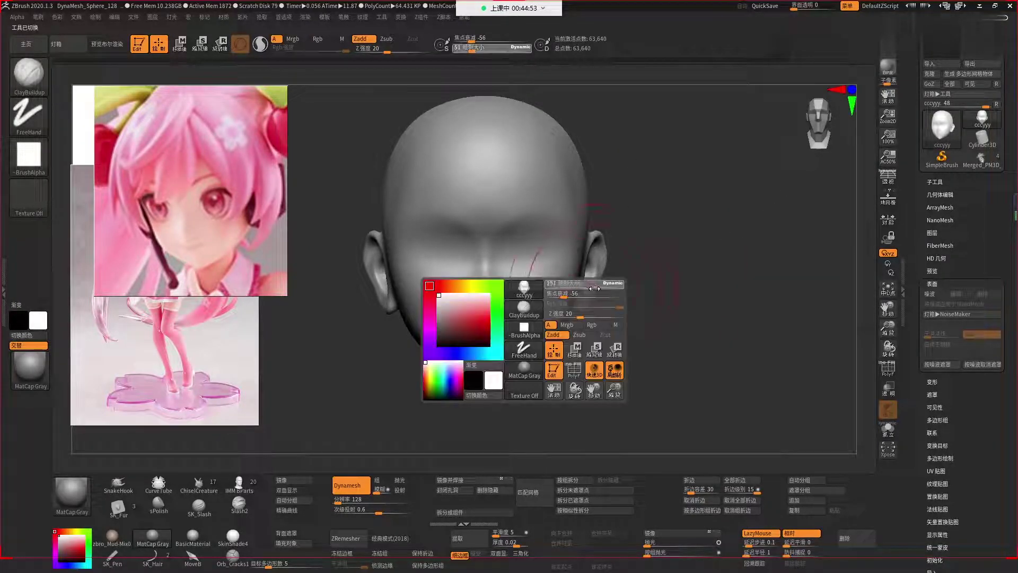
key("b")
key("m")
key("v")
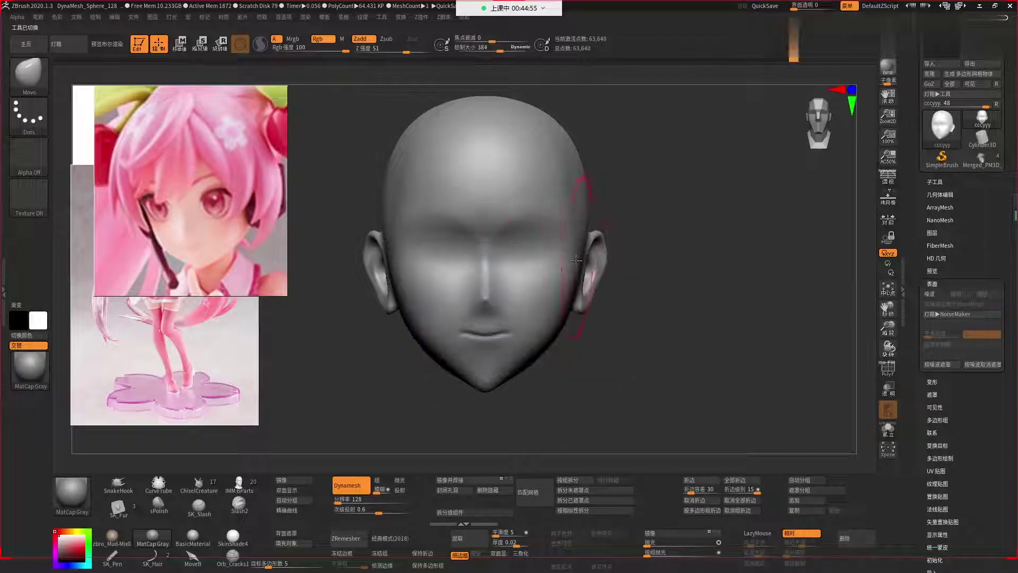
key("bracketleft")
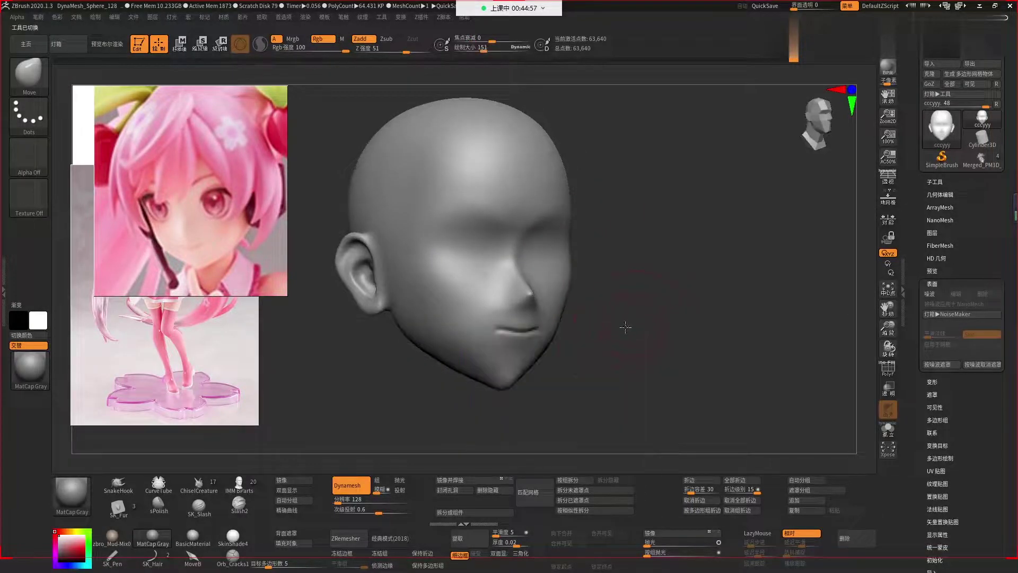
Orbit to the right side and push the lower cheek and jawline inward toward the ear.
left_click_drag(634, 348, 632, 357, "shift")
key("space")
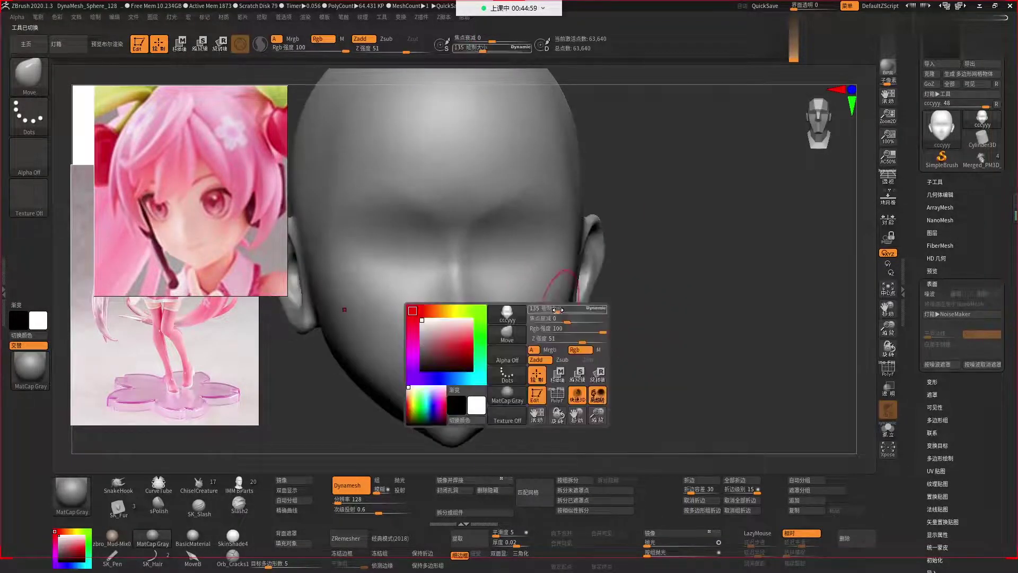
mouse_move(542, 295)
right_mouse_down()
mouse_move(624, 334)
mouse_move(652, 369)
right_mouse_up()
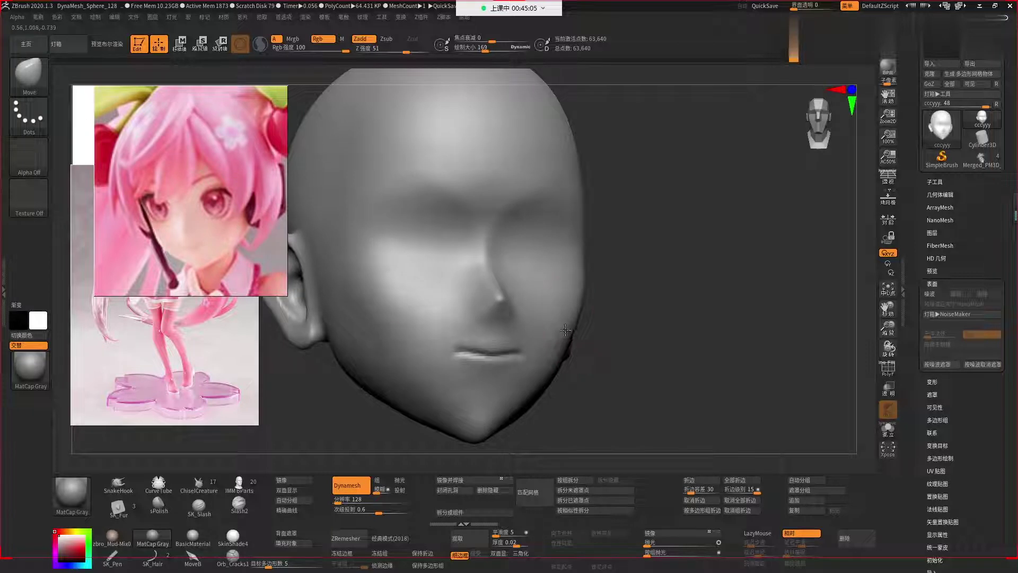
mouse_move(617, 338)
right_mouse_down()
mouse_move(580, 284)
mouse_move(626, 352)
right_mouse_up()
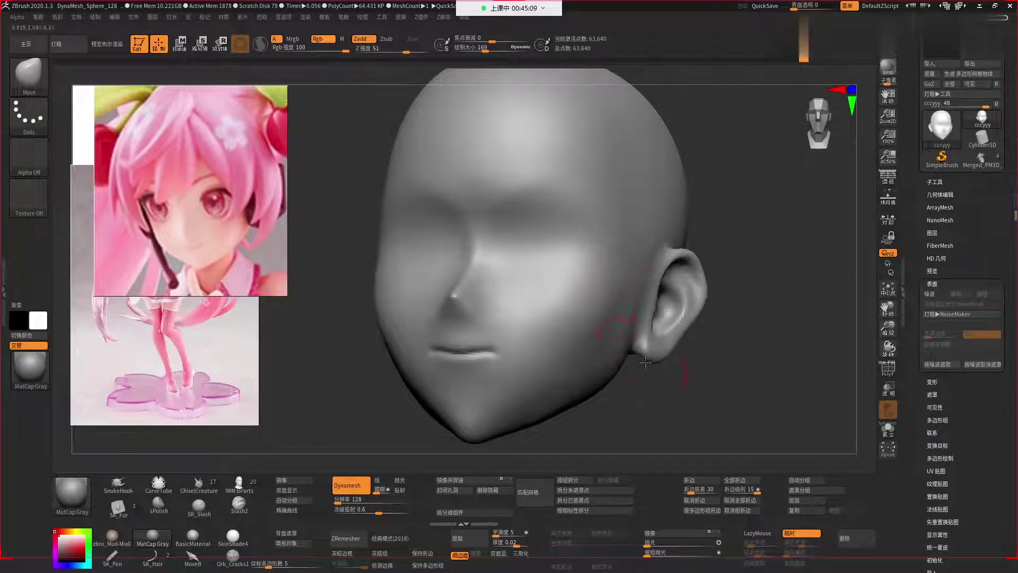
right_click_drag(605, 350, 614, 284)
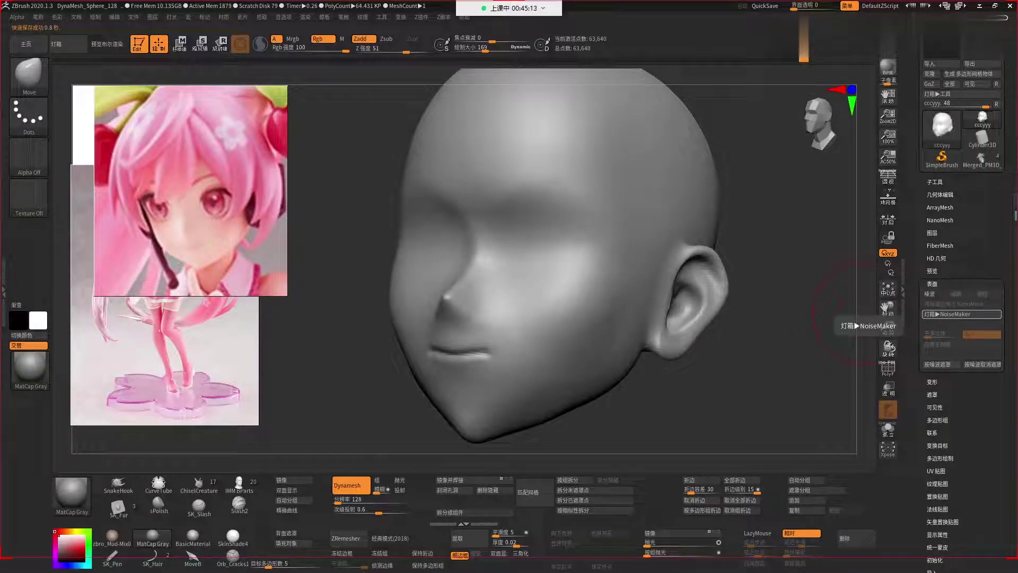
right_click_drag(602, 268, 600, 355)
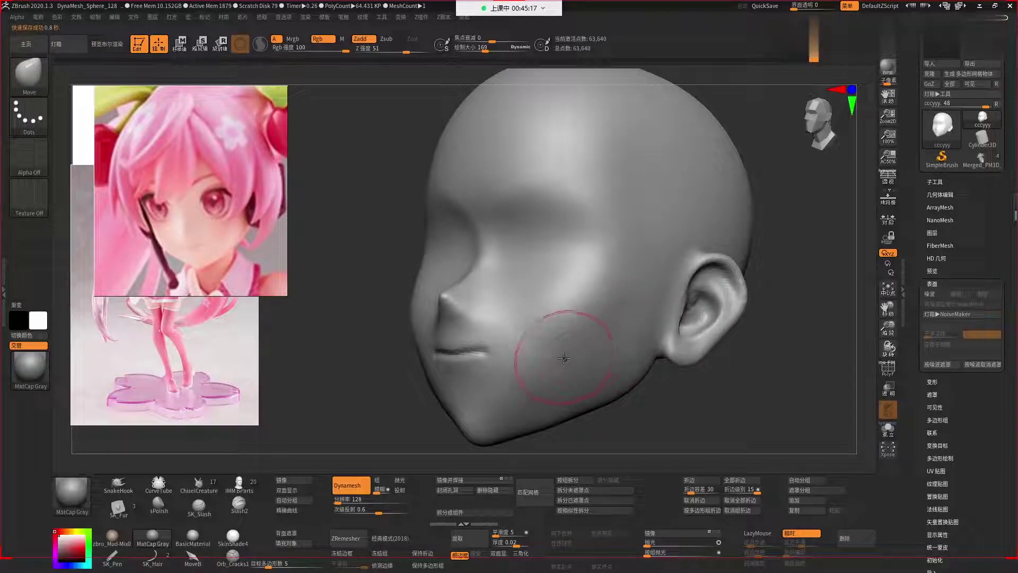
left_click_drag(587, 367, 609, 353)
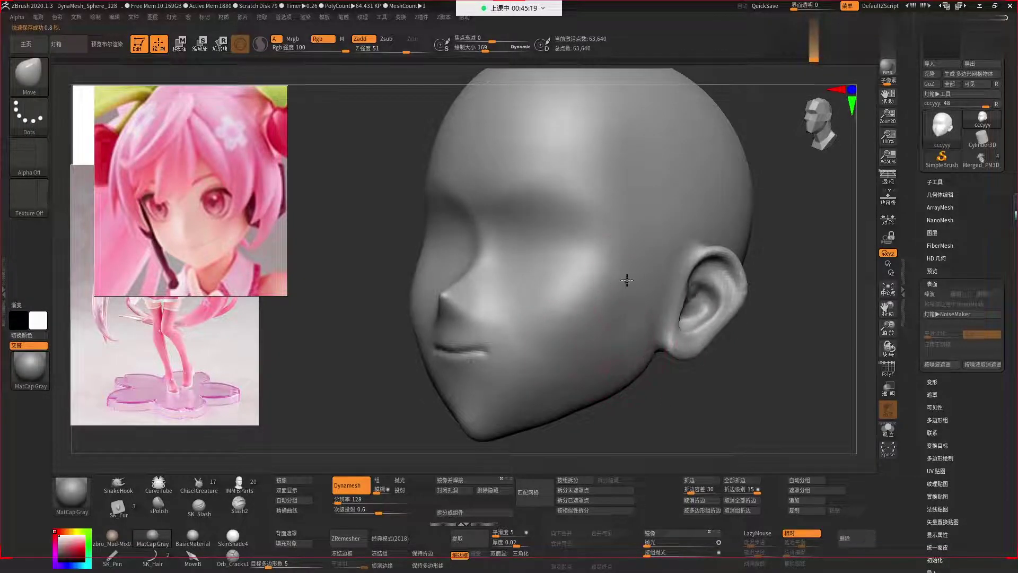
mouse_move(706, 411)
right_mouse_down()
mouse_move(714, 368)
mouse_move(574, 285)
right_mouse_up()
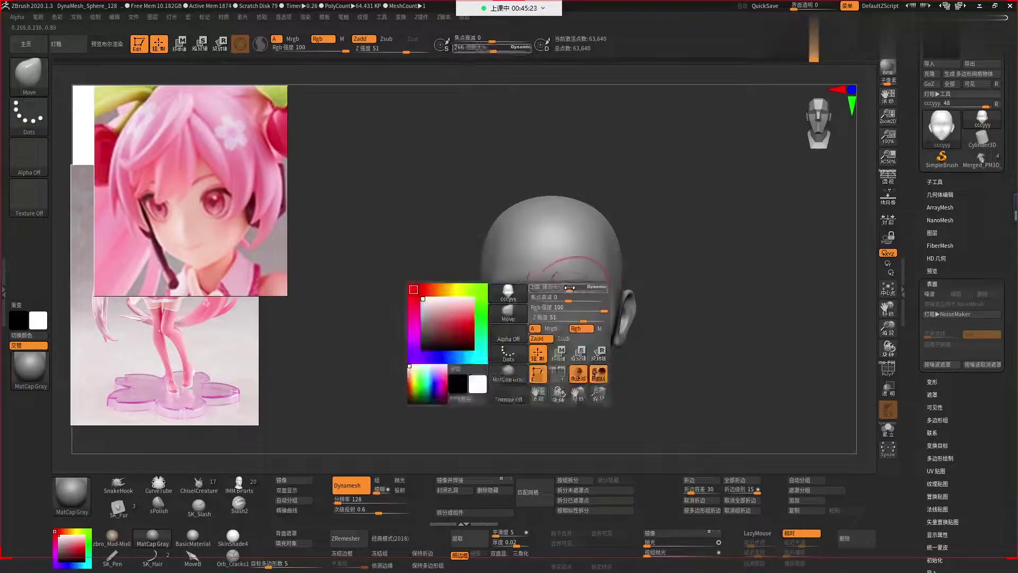
left_click_drag(574, 285, 590, 291)
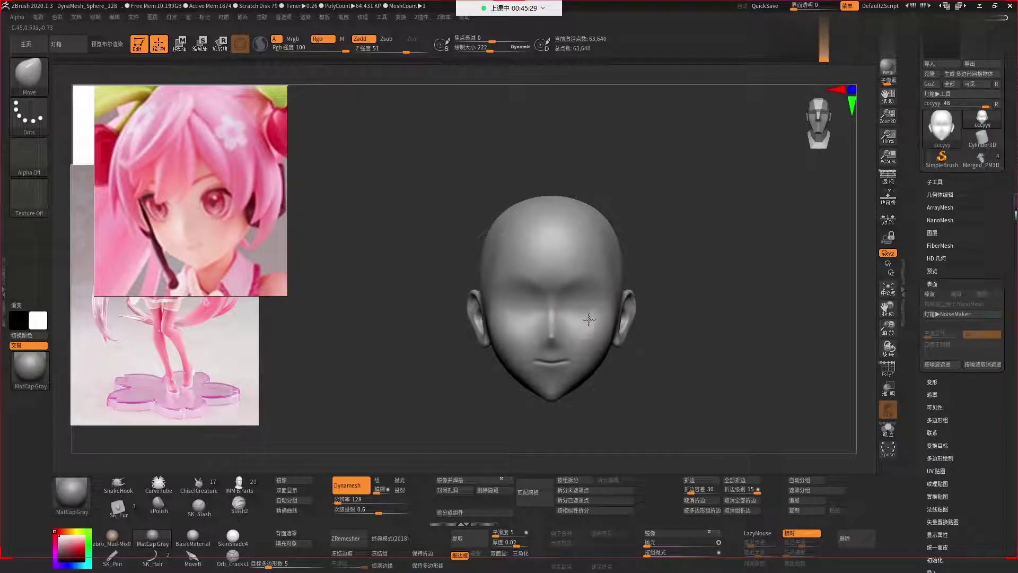
Check the head against the reference from profile, three-quarter and front, then enable PolyF.
right_click_drag(595, 315, 215, 190, "ctrl")
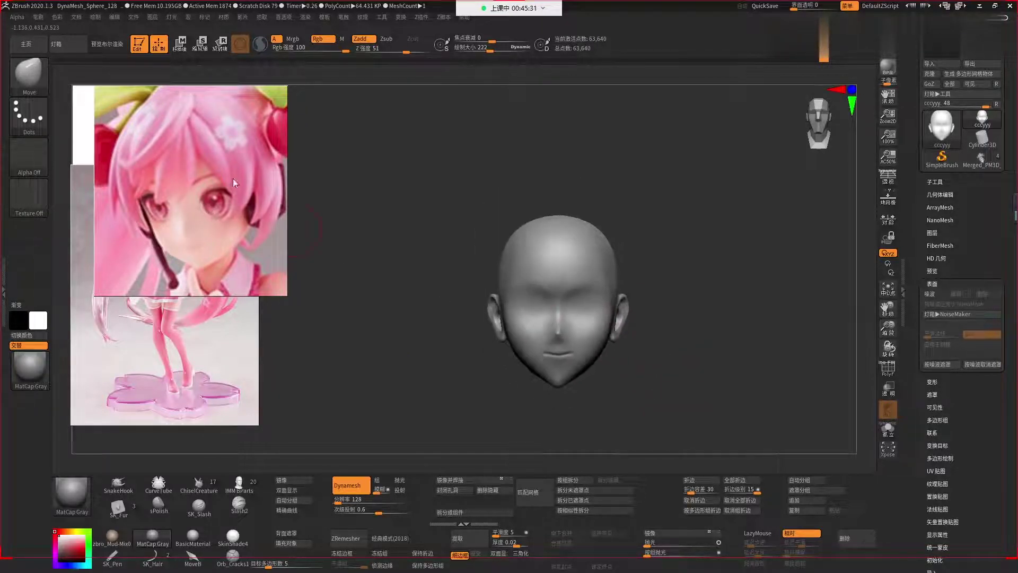
right_click_drag(711, 394, 630, 282, "ctrl")
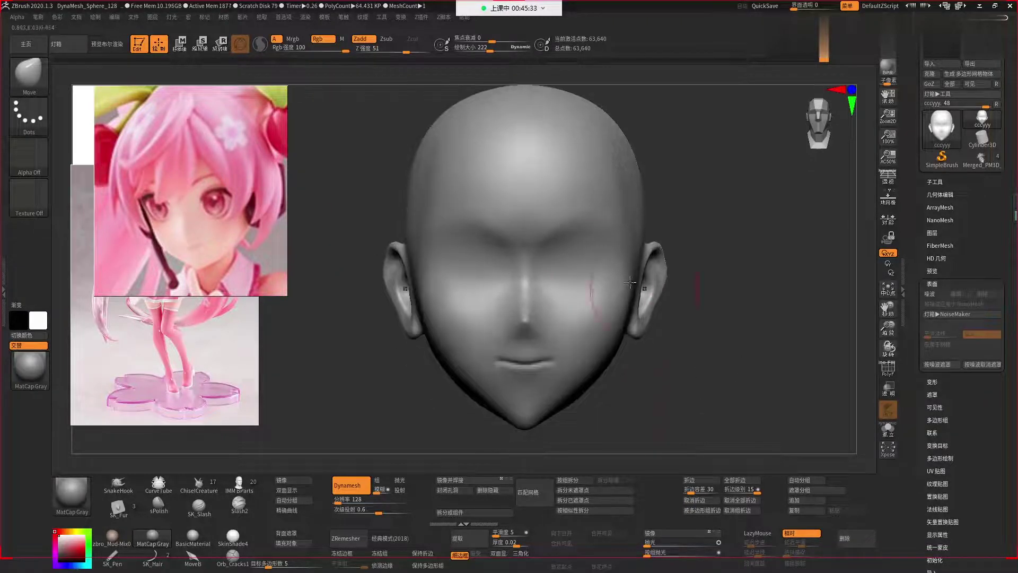
key("space")
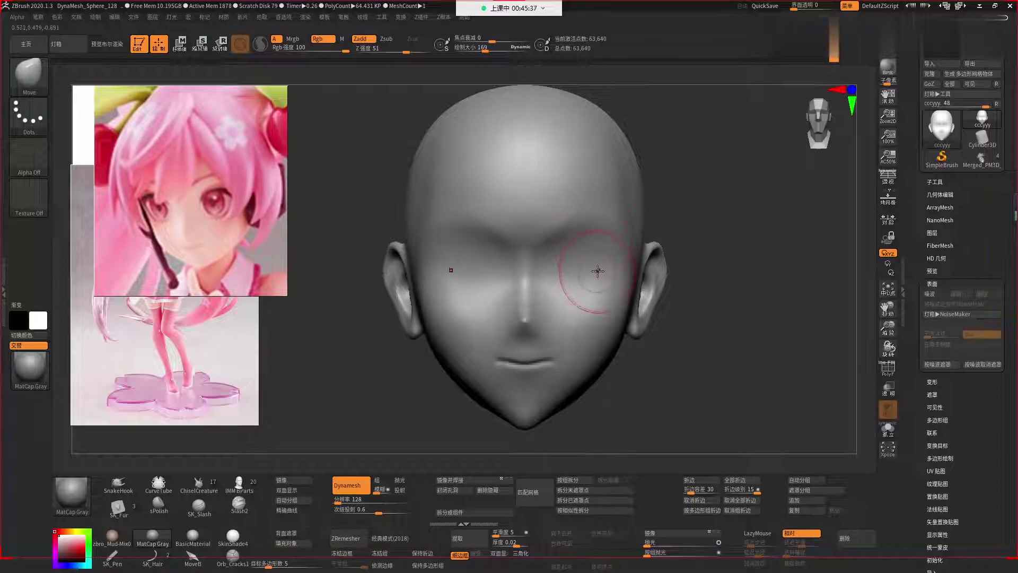
mouse_move(593, 267)
right_mouse_down()
mouse_move(652, 297)
mouse_move(583, 276)
mouse_move(674, 341)
right_mouse_up()
mouse_move(743, 323)
right_mouse_down()
mouse_move(741, 312)
mouse_move(750, 348)
mouse_move(719, 346)
mouse_move(727, 357)
mouse_move(712, 357)
mouse_move(697, 295)
mouse_move(670, 306)
mouse_move(666, 285)
right_mouse_up()
key("space")
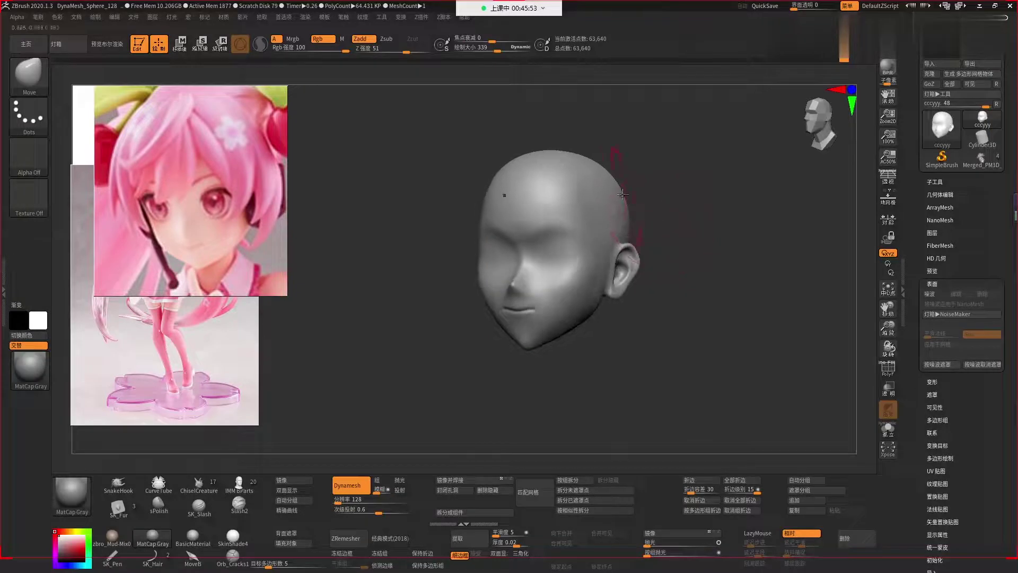
right_click_drag(593, 189, 673, 232)
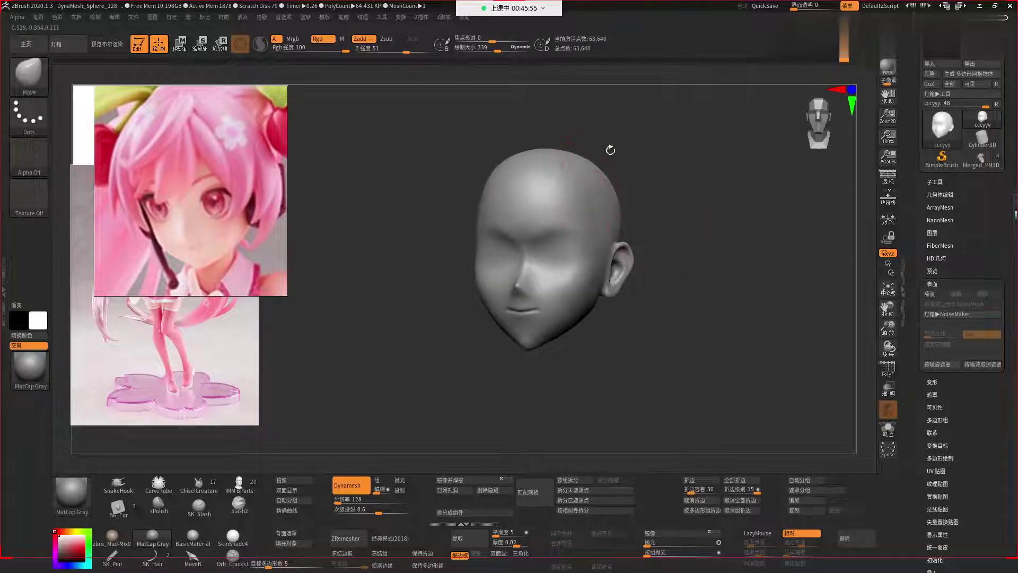
mouse_move(609, 150)
right_mouse_down("shift")
mouse_move(700, 313)
mouse_move(712, 396)
mouse_move(750, 239)
right_mouse_up("shift")
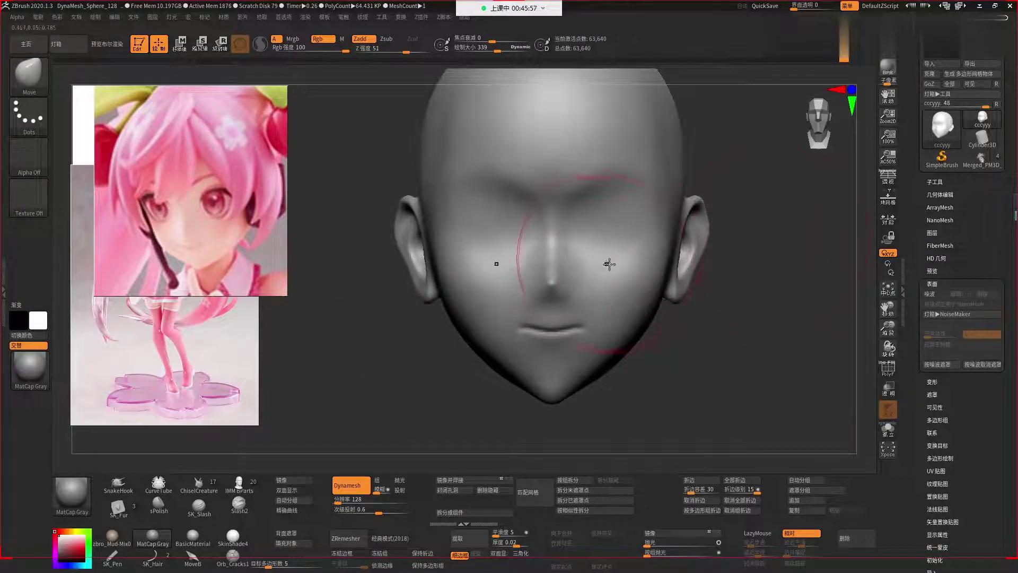
key("shift+f")
mouse_move(716, 346)
right_mouse_down("ctrl")
mouse_move(757, 364)
mouse_move(769, 302)
right_mouse_up("ctrl")
Hide the wireframe, orbit to the lower face and resize the brush for the chin.
key("space")
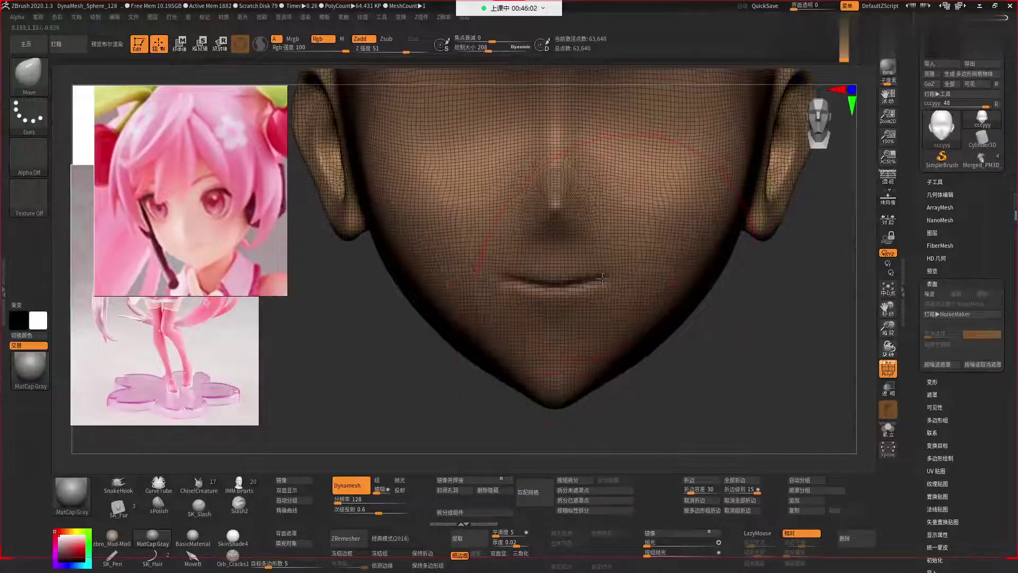
key("shift+f")
right_click_drag(591, 217, 610, 270, "alt")
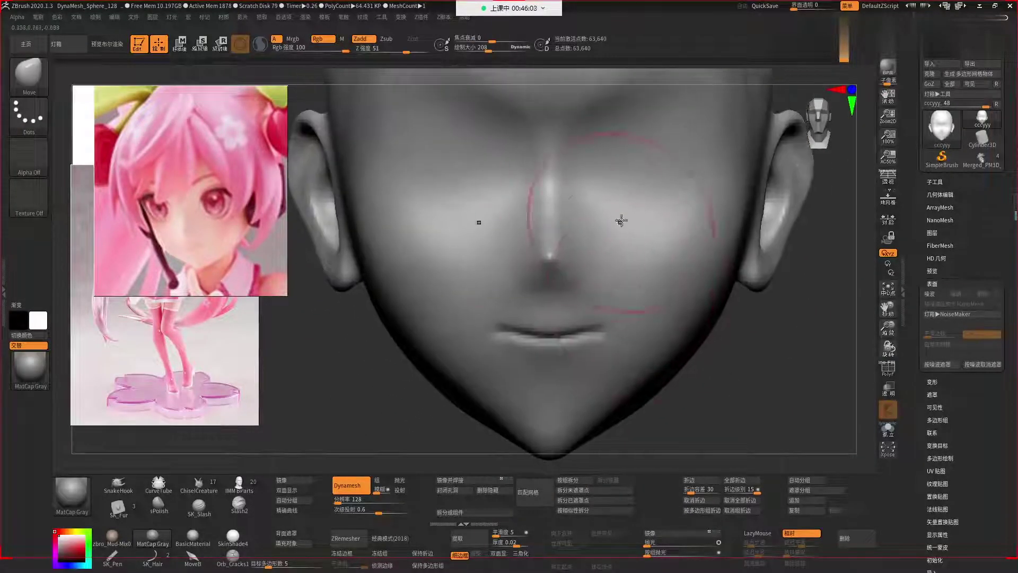
mouse_move(737, 325)
right_mouse_down()
mouse_move(764, 359)
mouse_move(757, 332)
mouse_move(745, 338)
right_mouse_up()
key("space")
left_click_drag(631, 406, 615, 406)
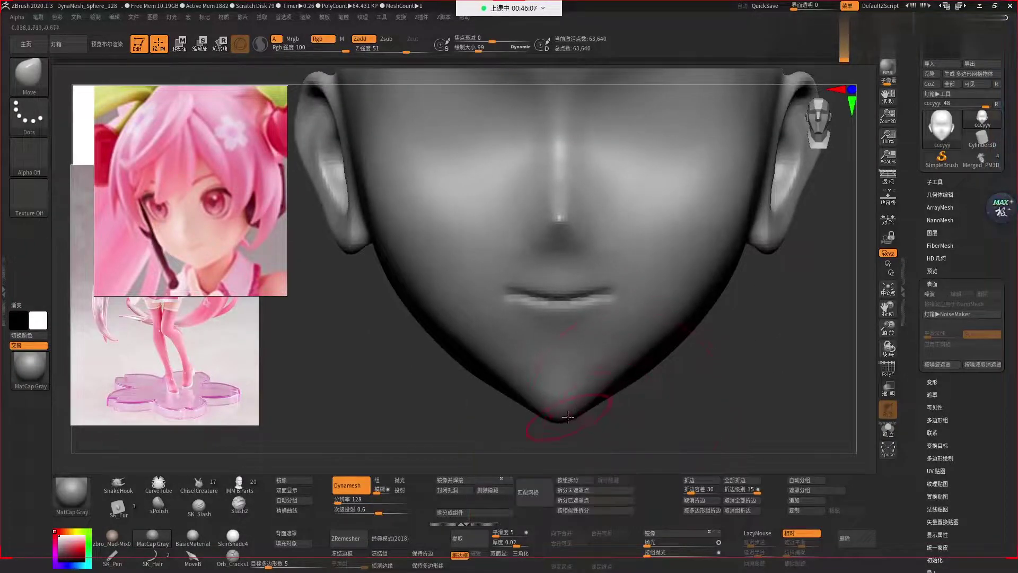
key("bracketright")
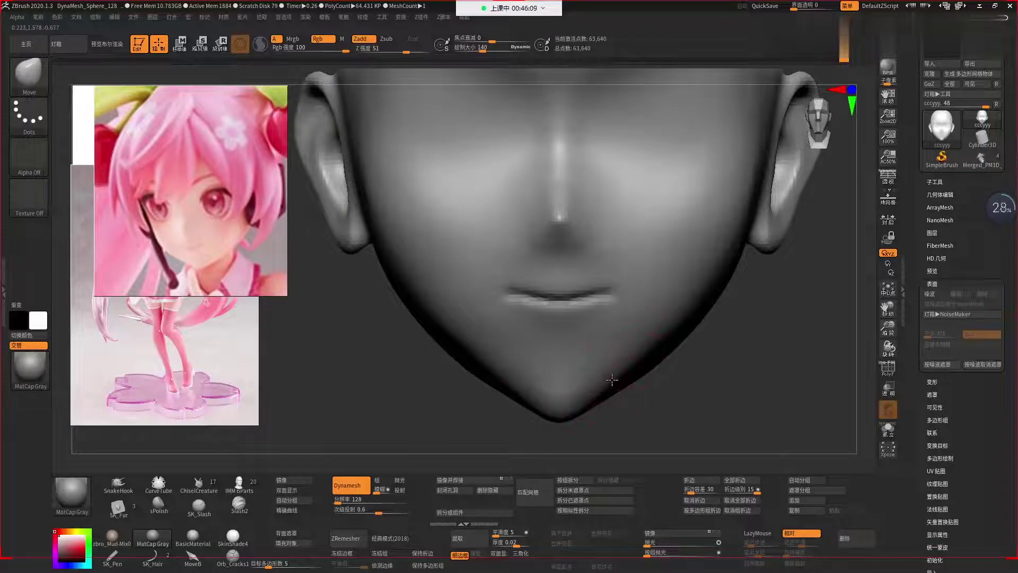
Remesh the head with DynaMesh at resolution 376 and inspect the denser mesh.
key("shift+f")
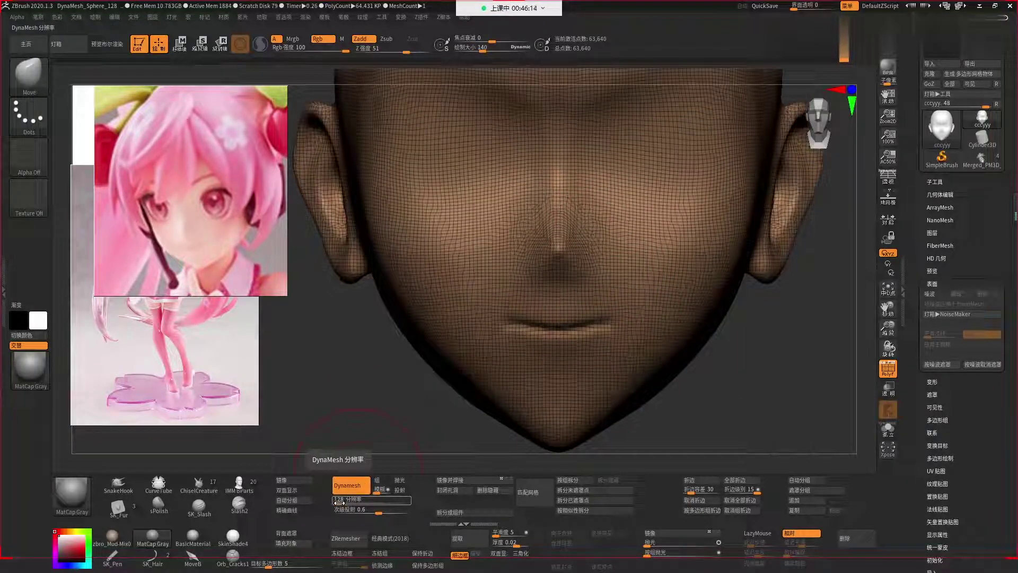
left_click(341, 501)
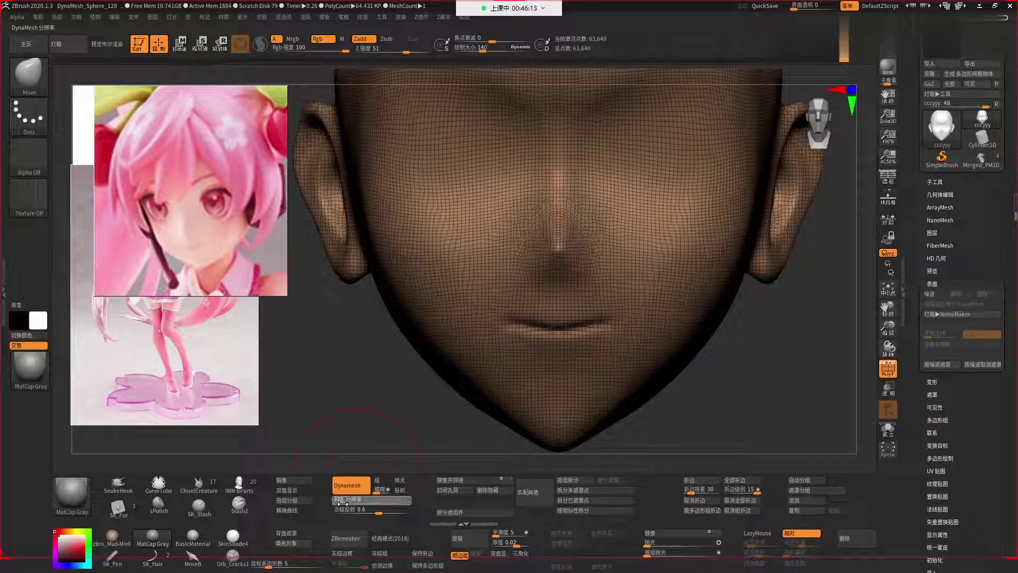
key("Return")
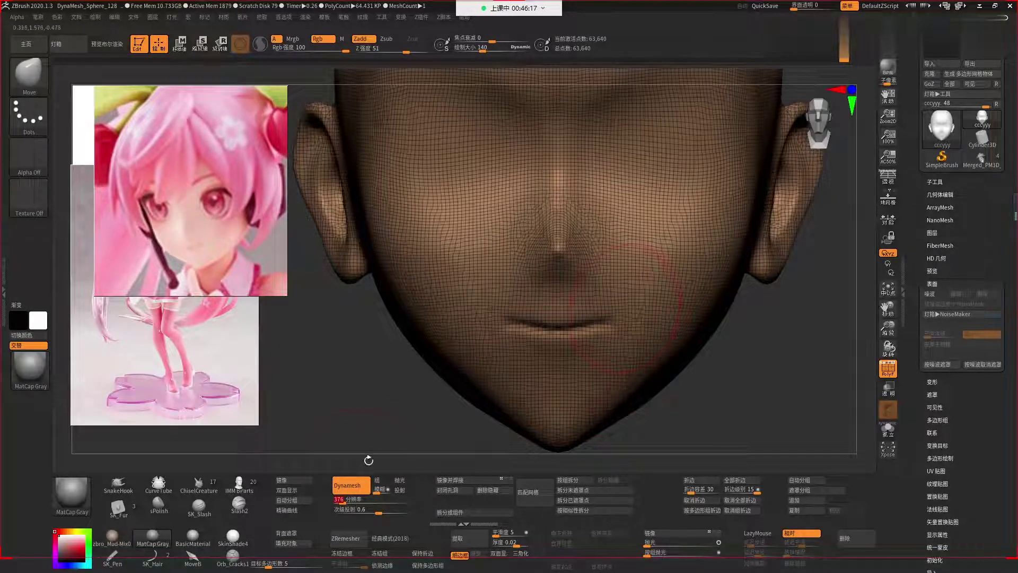
left_click(350, 485)
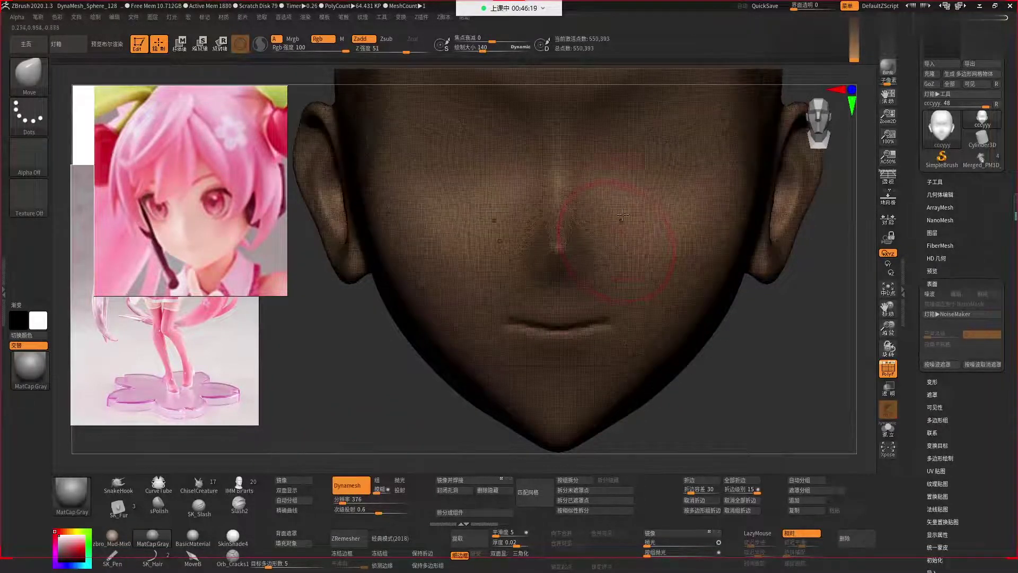
key("f")
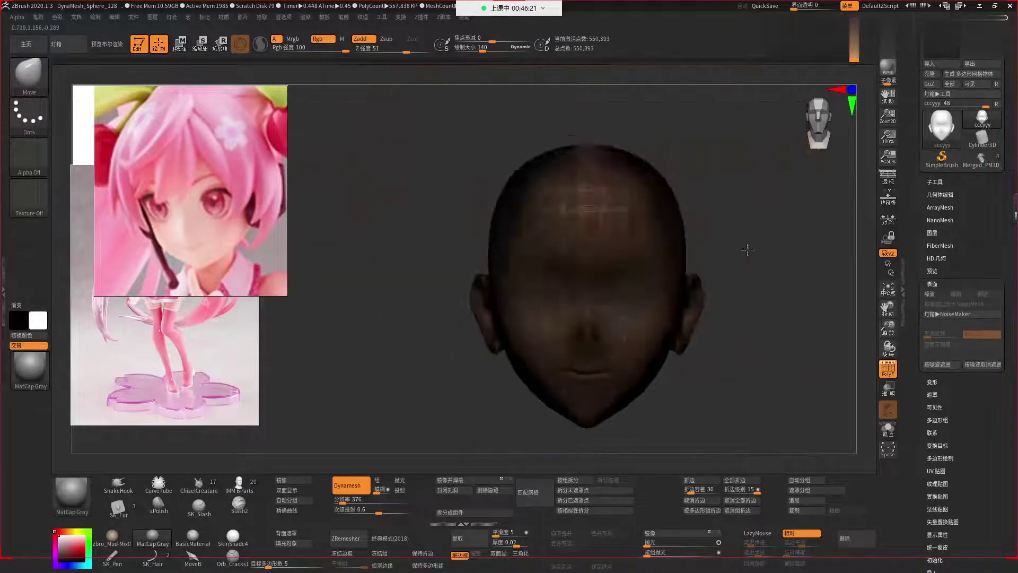
left_click_drag(751, 331, 565, 198, "alt")
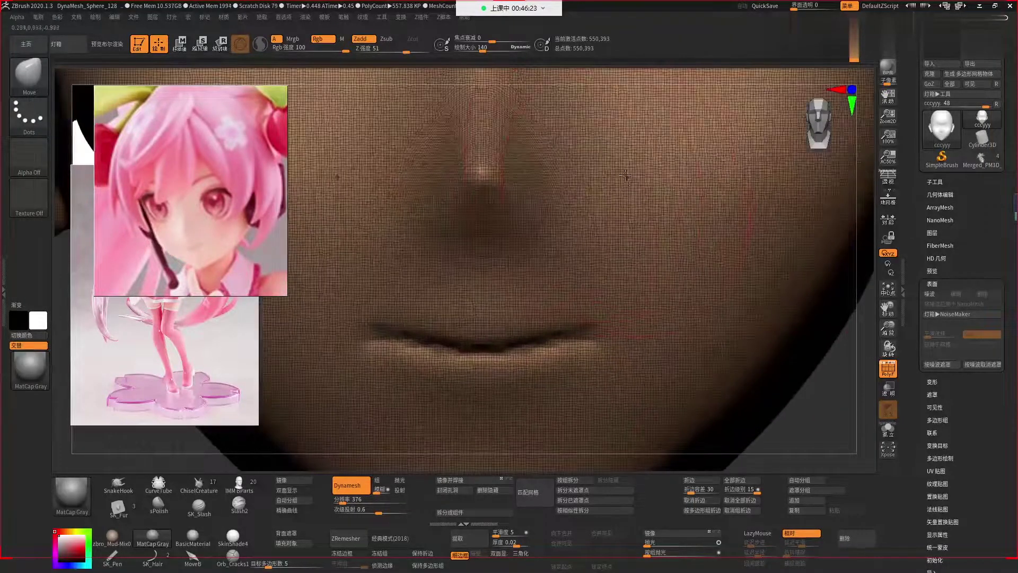
left_click_drag(827, 364, 766, 318, "alt")
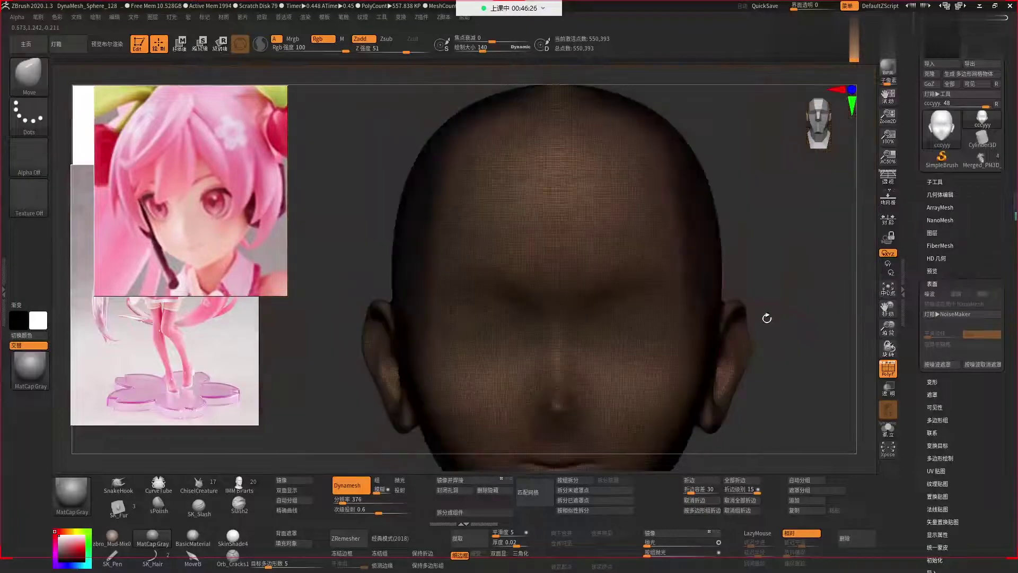
key("shift+f")
mouse_move(488, 319)
left_mouse_down("alt")
mouse_move(705, 276)
mouse_move(713, 354)
left_mouse_up("alt")
Switch to the SK_ClayFill brush and bring the mouth into close-up.
key("b")
key("c")
key("b")
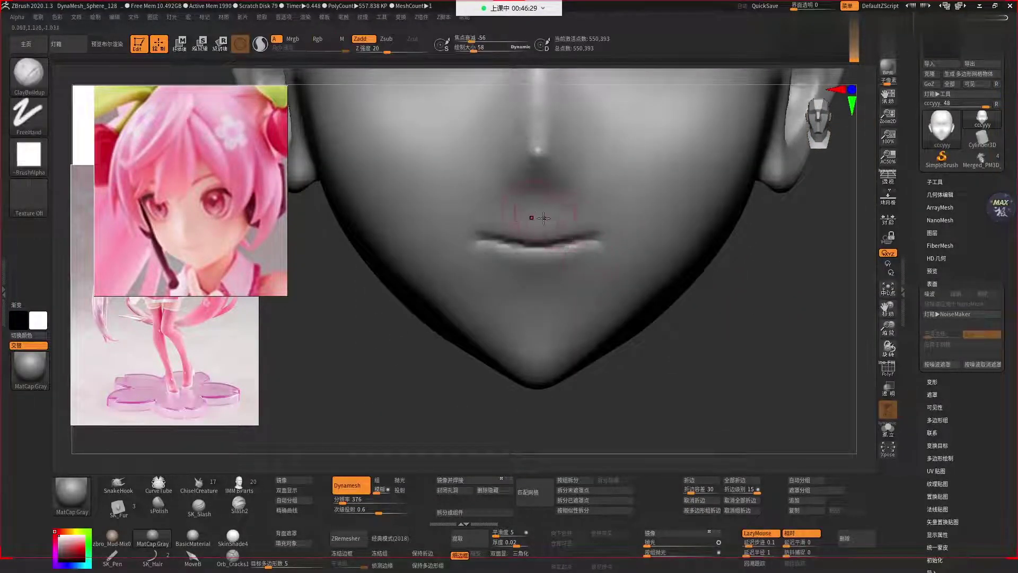
key("space")
key("b")
key("s")
key("c")
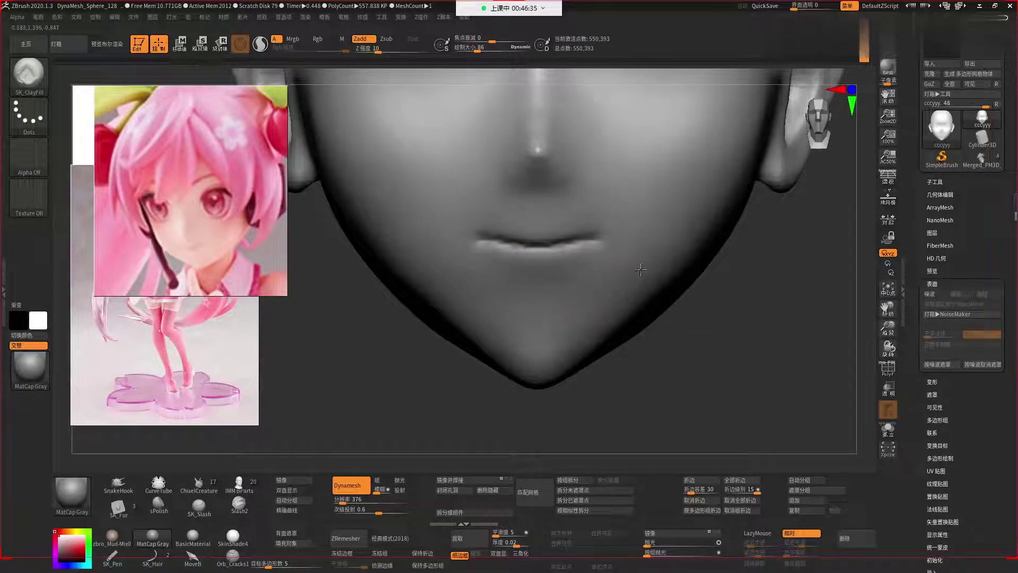
left_click_drag(734, 425, 732, 371, "alt")
Carve the crease along the lip line with DamStandard and smooth it.
key("space")
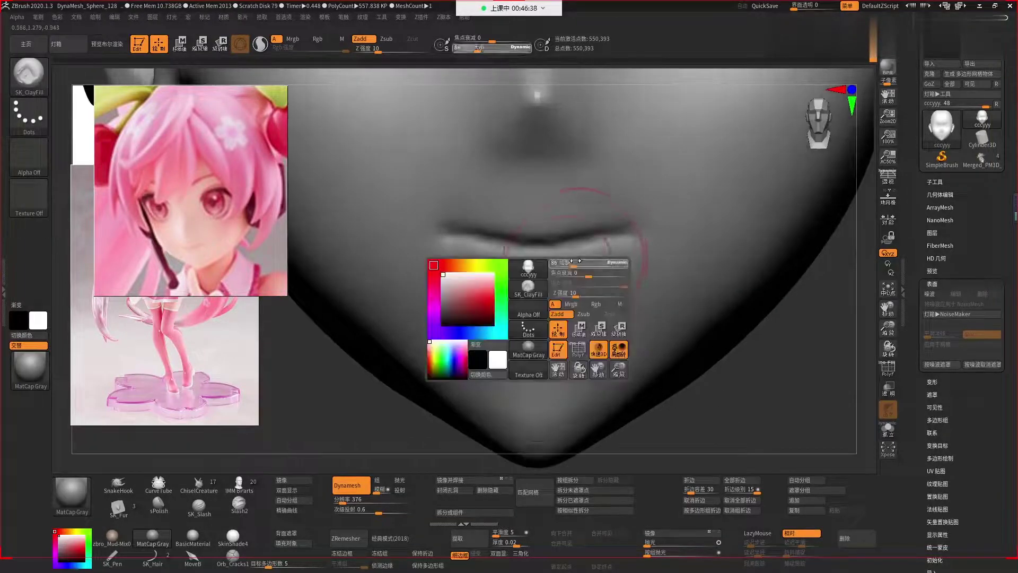
key("b")
key("d")
key("s")
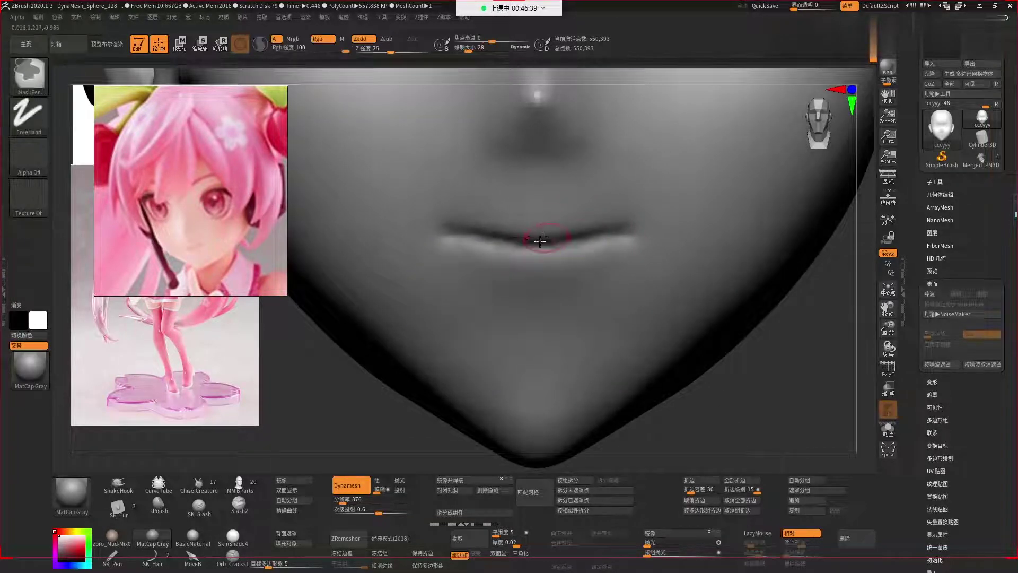
left_click_drag(535, 243, 611, 228)
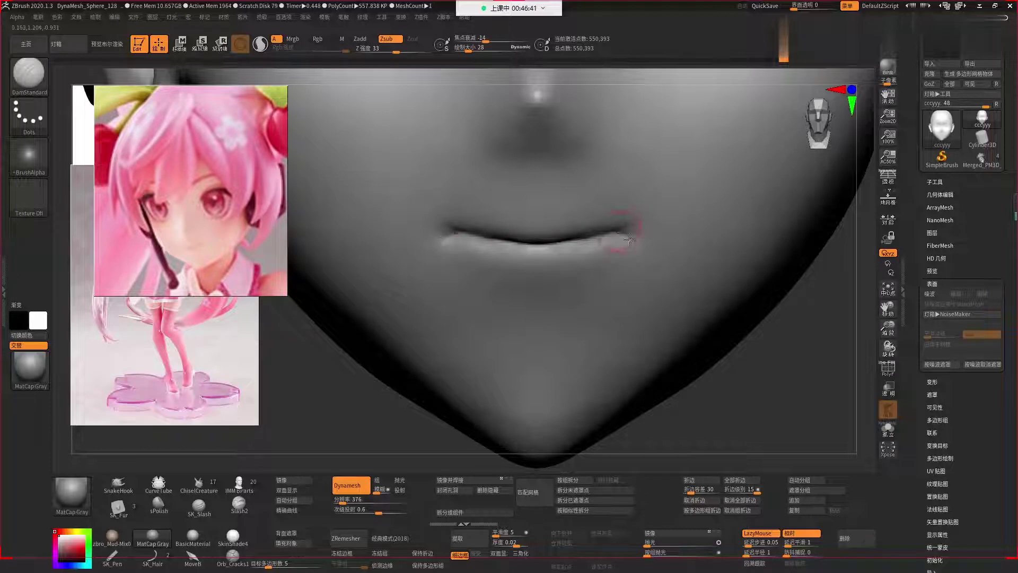
key("]")
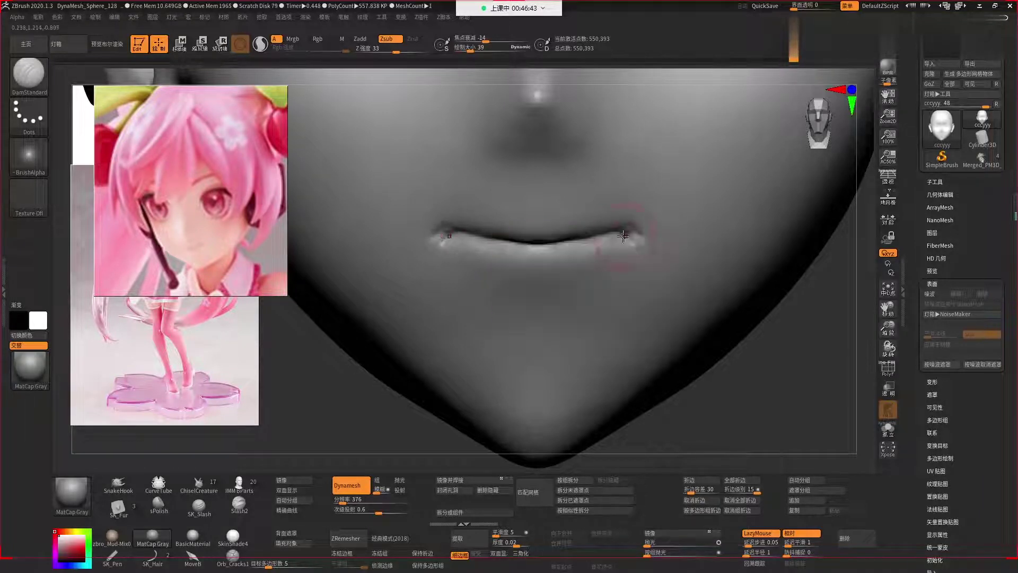
key("shift")
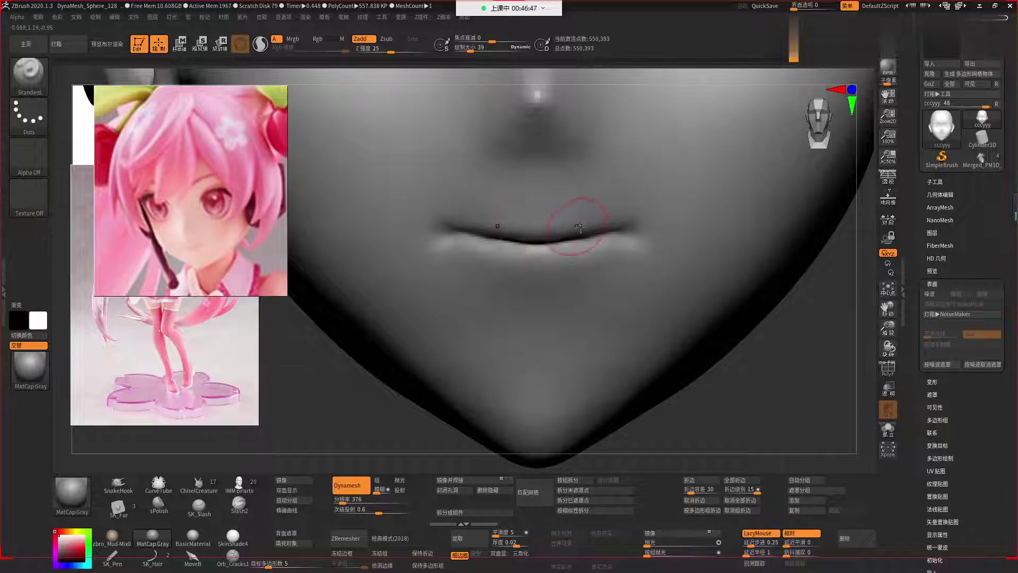
left_click_drag(624, 202, 598, 202, "shift")
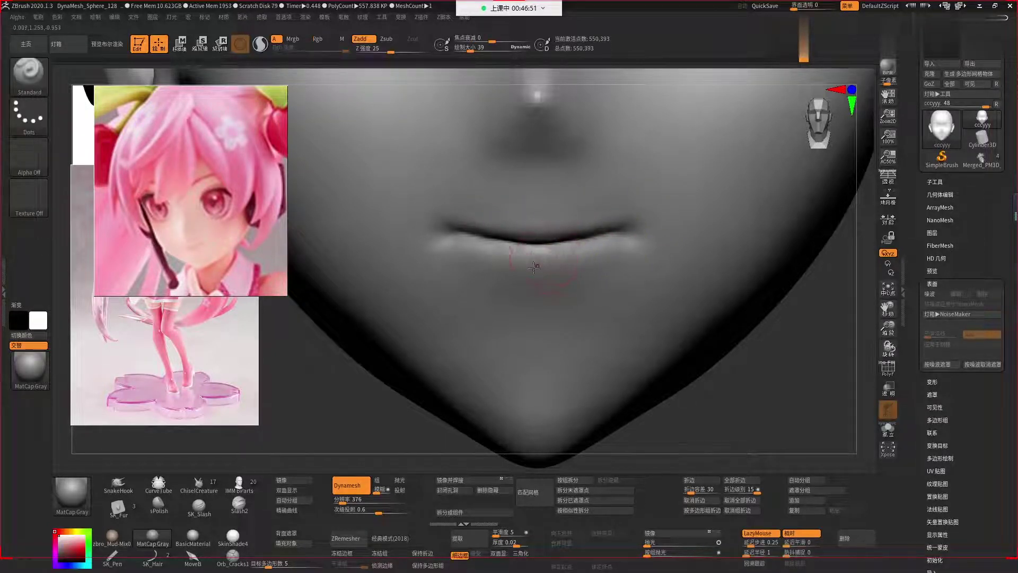
Carve a crease along the lower lip and smooth the right mouth corner.
key("b")
key("d")
key("s")
left_click_drag(494, 262, 583, 275)
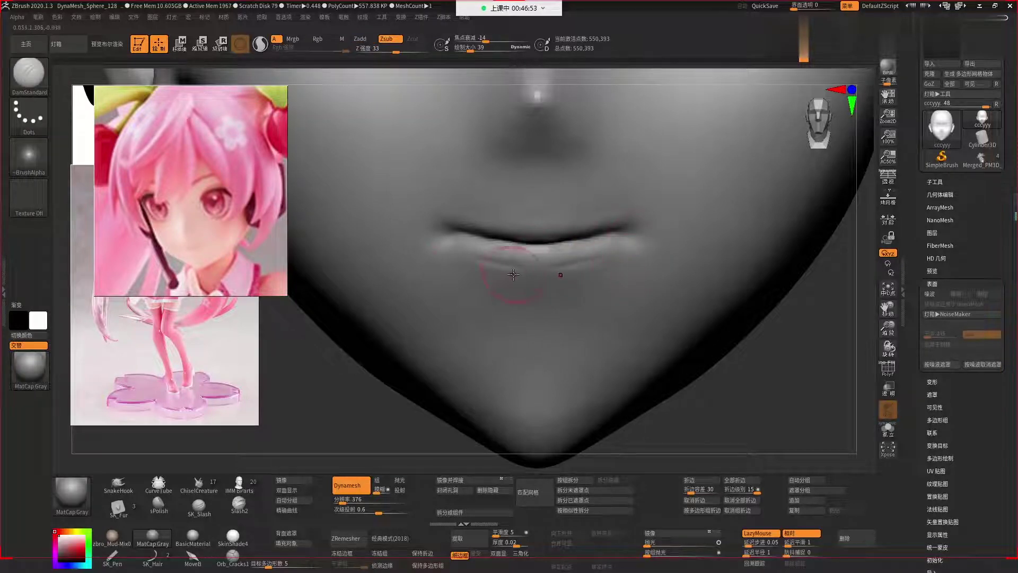
left_click_drag(626, 243, 587, 248, "shift")
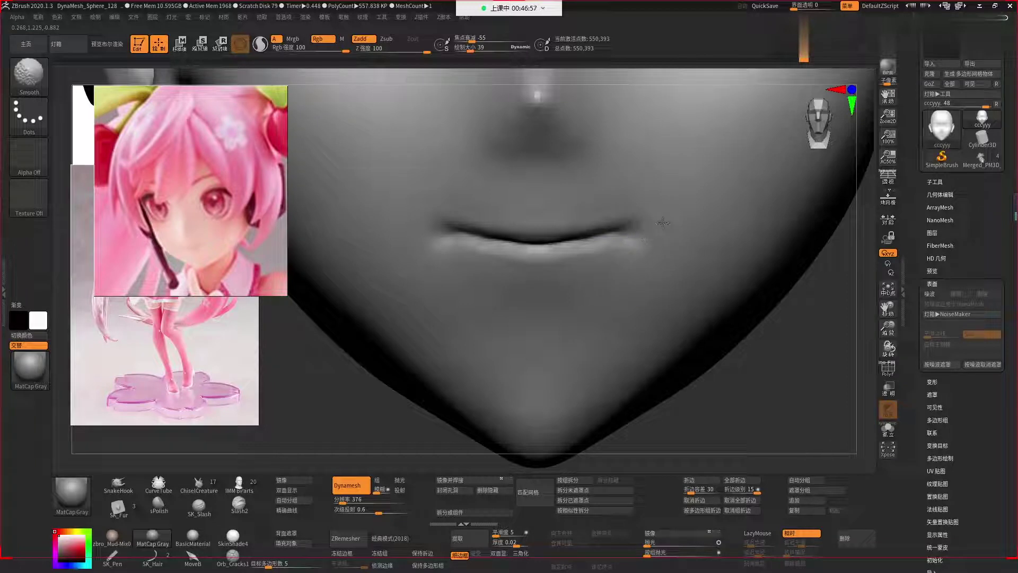
key("space")
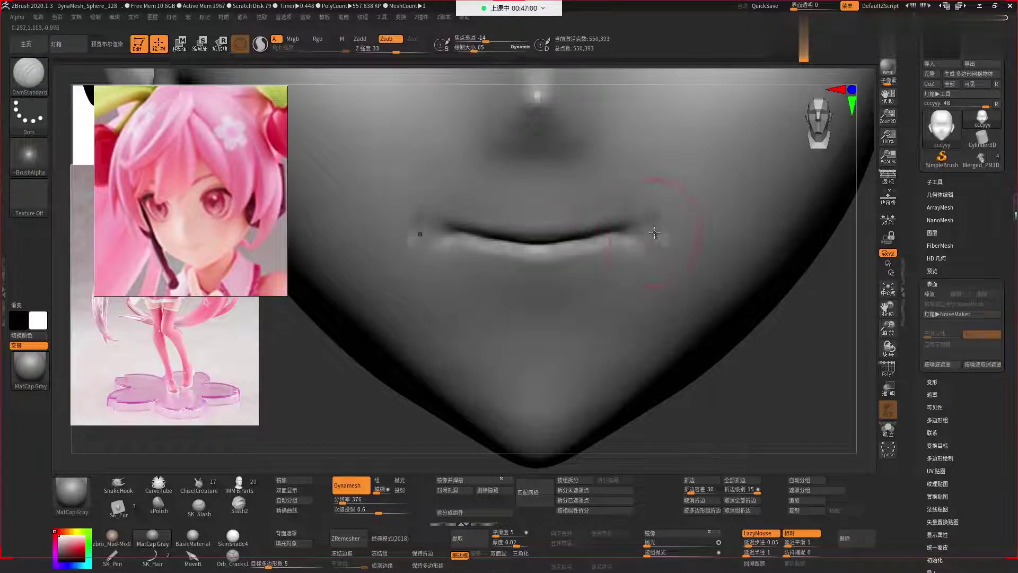
left_click_drag(659, 228, 626, 204, "shift")
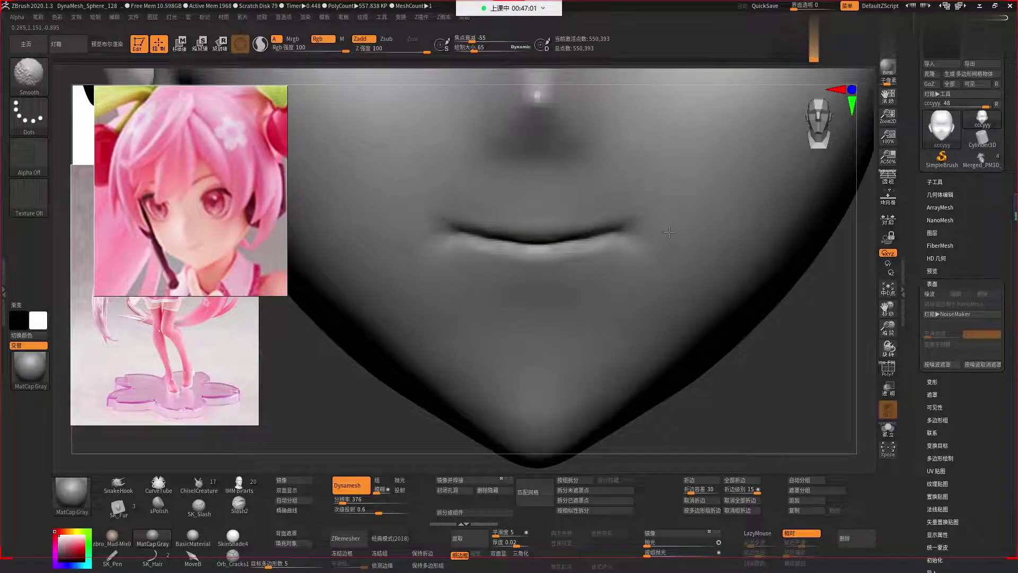
mouse_move(745, 371)
right_mouse_down("ctrl")
mouse_move(727, 295)
mouse_move(630, 259)
mouse_move(615, 303)
right_mouse_up("ctrl")
Enlarge the brush, orbit to three-quarter view, and Shift-smooth the cheek beside the mouth.
key("space")
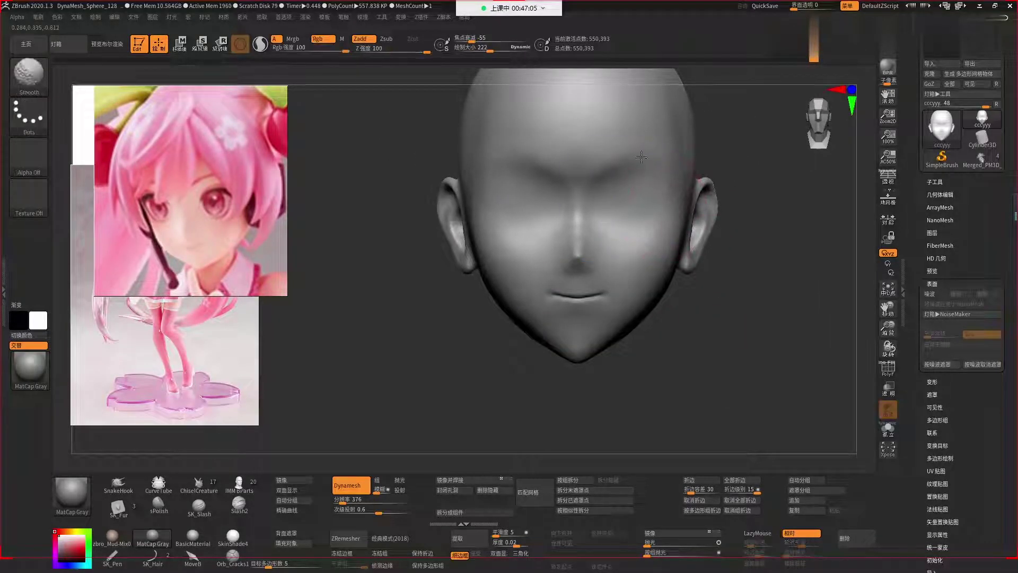
right_click_drag(641, 157, 705, 223)
mouse_move(710, 278)
right_mouse_down("alt")
mouse_move(746, 315)
mouse_move(682, 318)
right_mouse_up("alt")
key("shift")
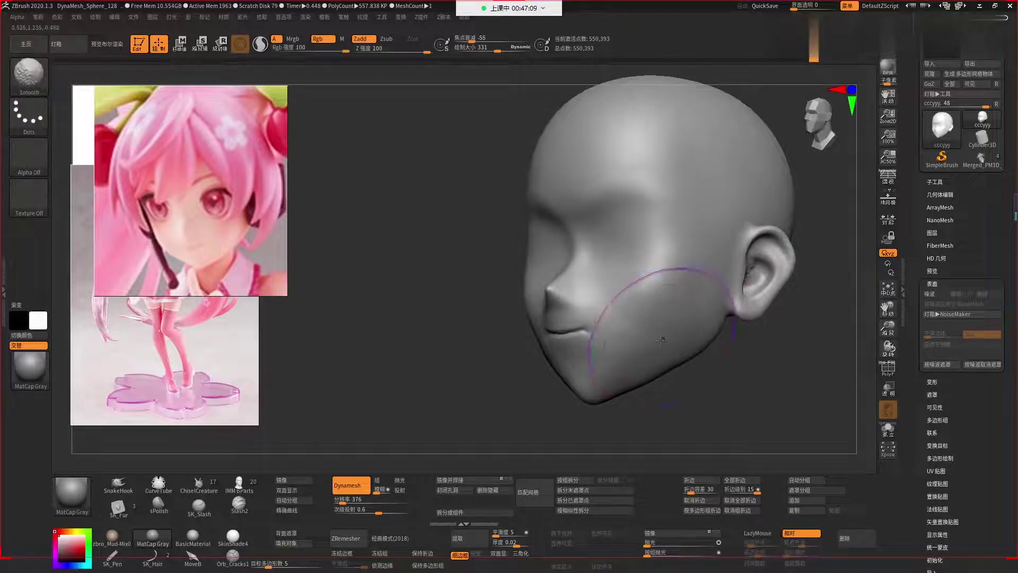
left_click_drag(660, 339, 663, 355, "shift")
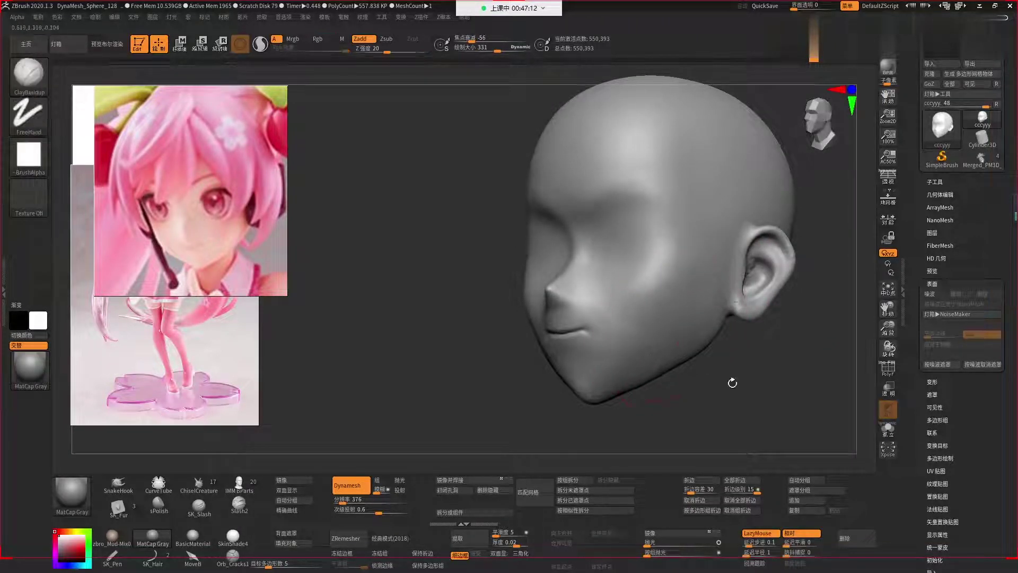
right_click(610, 382)
mouse_move(723, 352)
right_mouse_down("ctrl")
mouse_move(769, 388)
mouse_move(724, 261)
mouse_move(769, 290)
right_mouse_up("ctrl")
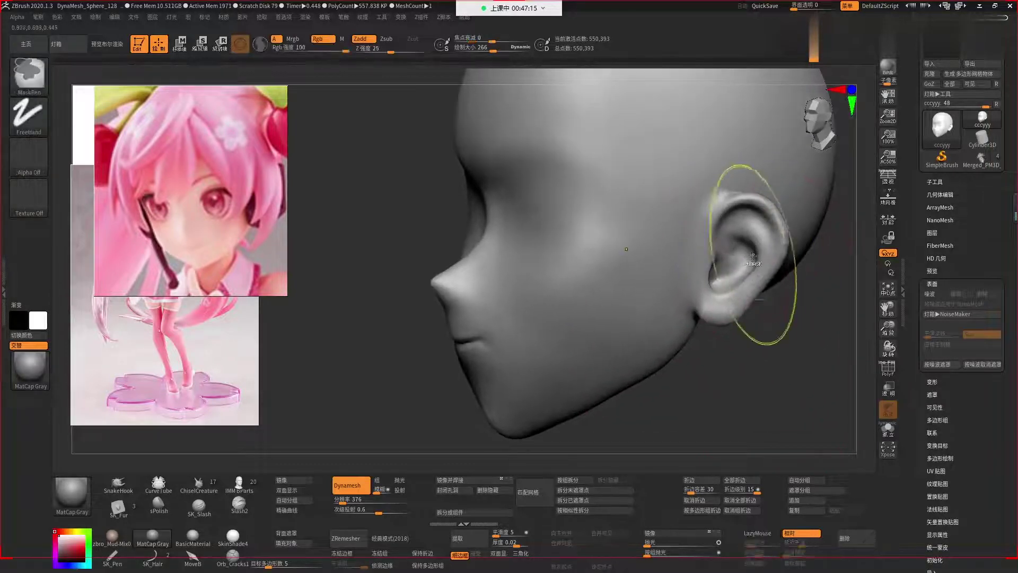
Inspect the ear from profile and below, shrink the brush, and load SK_Slash.
mouse_move(791, 322)
right_mouse_down()
mouse_move(816, 409)
mouse_move(773, 228)
right_mouse_up()
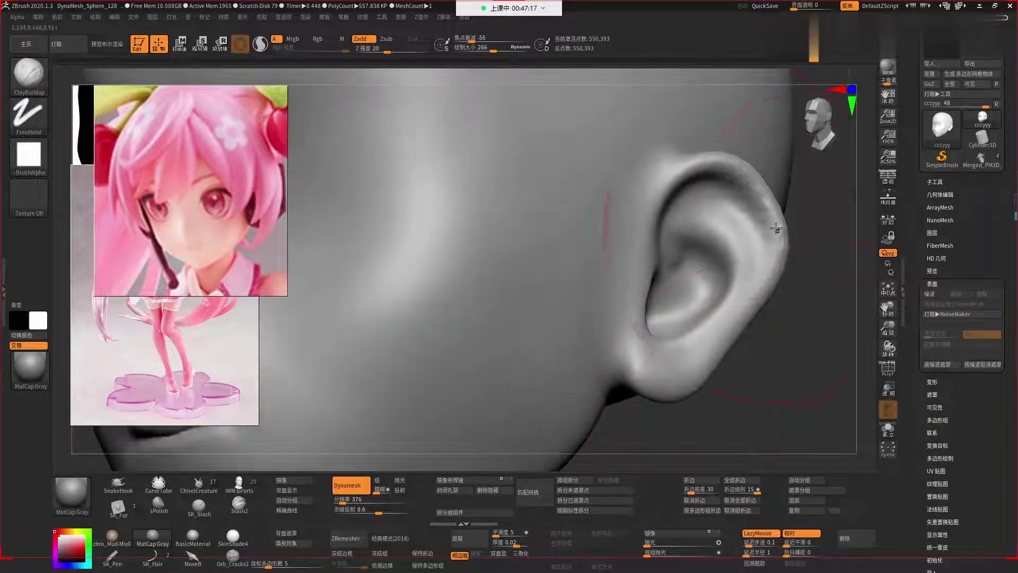
right_click(730, 223)
key("shift")
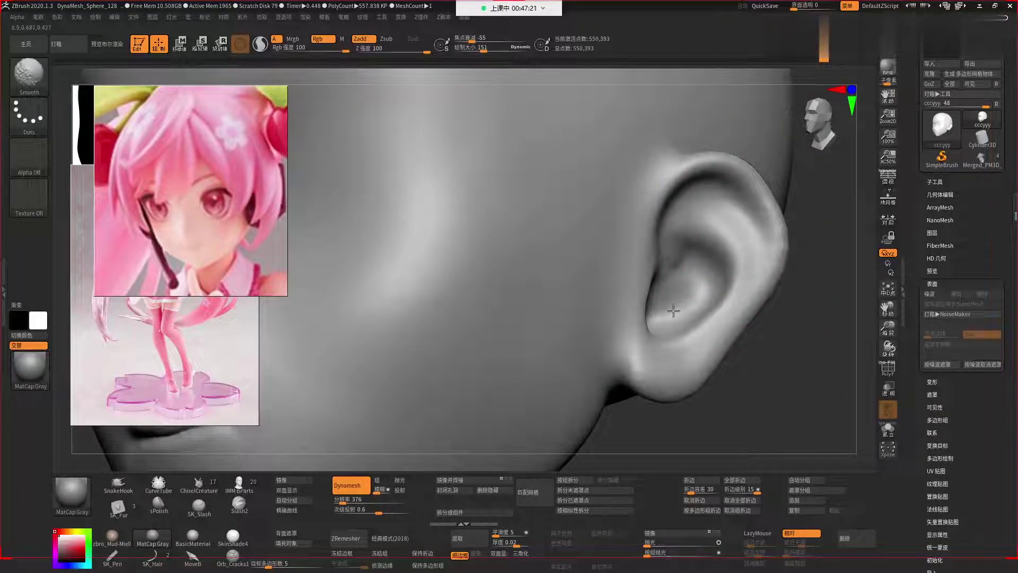
right_click_drag(782, 402, 688, 388)
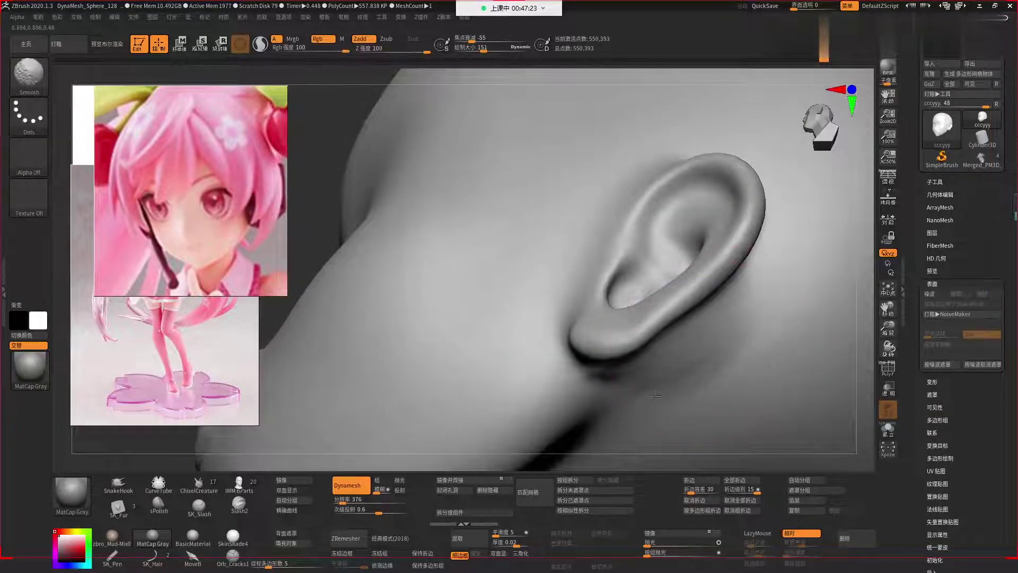
right_click_drag(448, 182, 521, 220, "alt")
mouse_move(762, 336)
right_mouse_down()
mouse_move(716, 335)
mouse_move(750, 424)
mouse_move(742, 360)
mouse_move(793, 353)
mouse_move(552, 236)
mouse_move(648, 325)
mouse_move(548, 347)
mouse_move(588, 276)
right_mouse_up()
key("space")
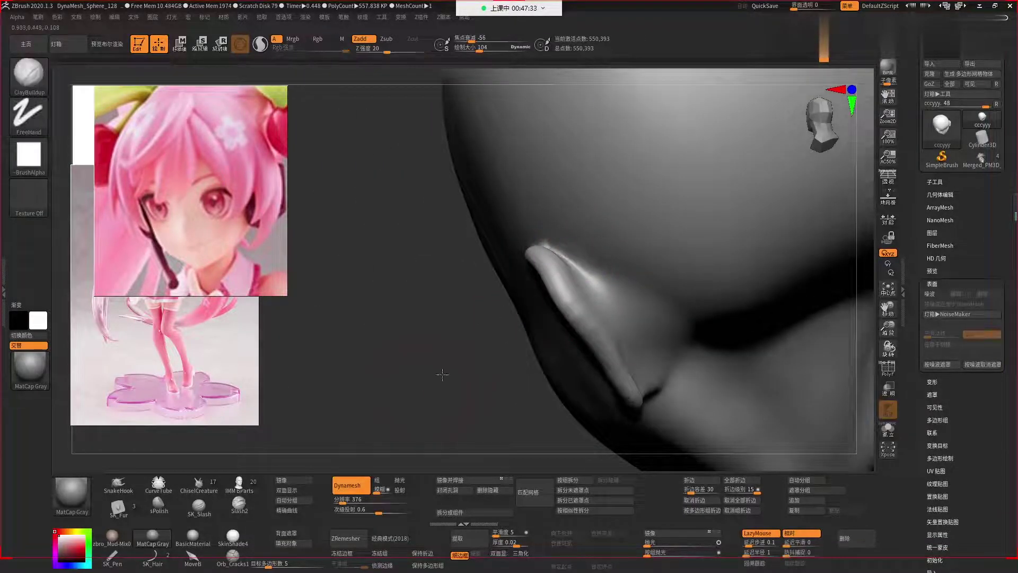
mouse_move(445, 371)
right_mouse_down()
mouse_move(475, 345)
mouse_move(758, 374)
mouse_move(824, 357)
mouse_move(807, 307)
mouse_move(790, 381)
mouse_move(690, 344)
right_mouse_up()
key("space")
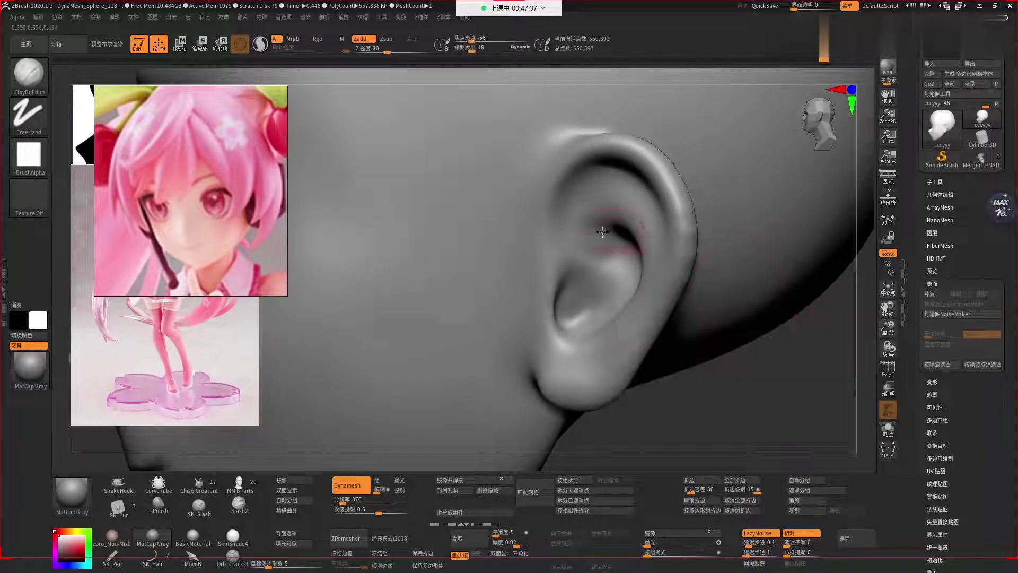
left_click(199, 506)
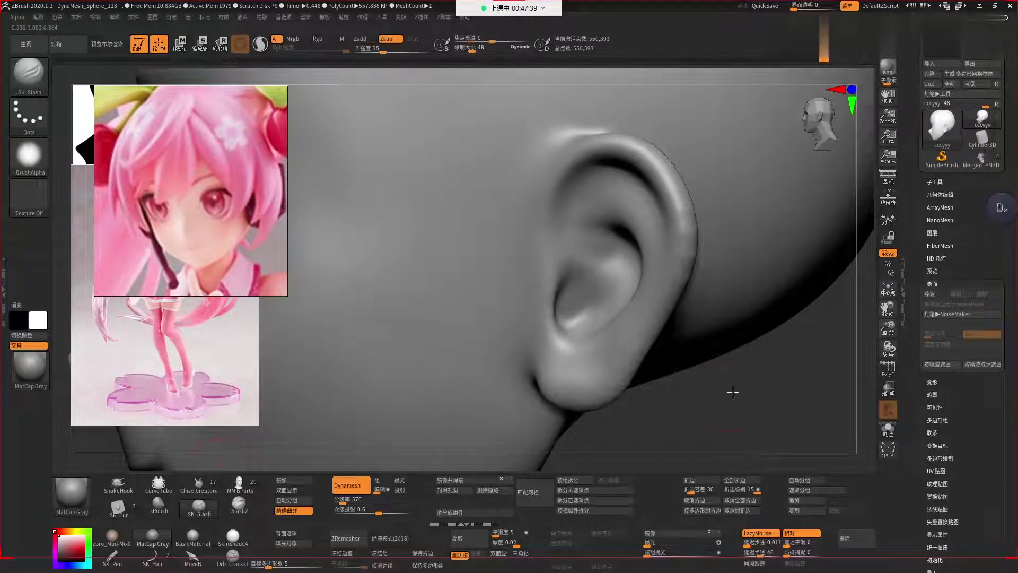
Carve a crease along the inner ear rim with the slash brush at strength 28.
right_click_drag(733, 391, 626, 261)
key("space")
key("b")
key("d")
key("s")
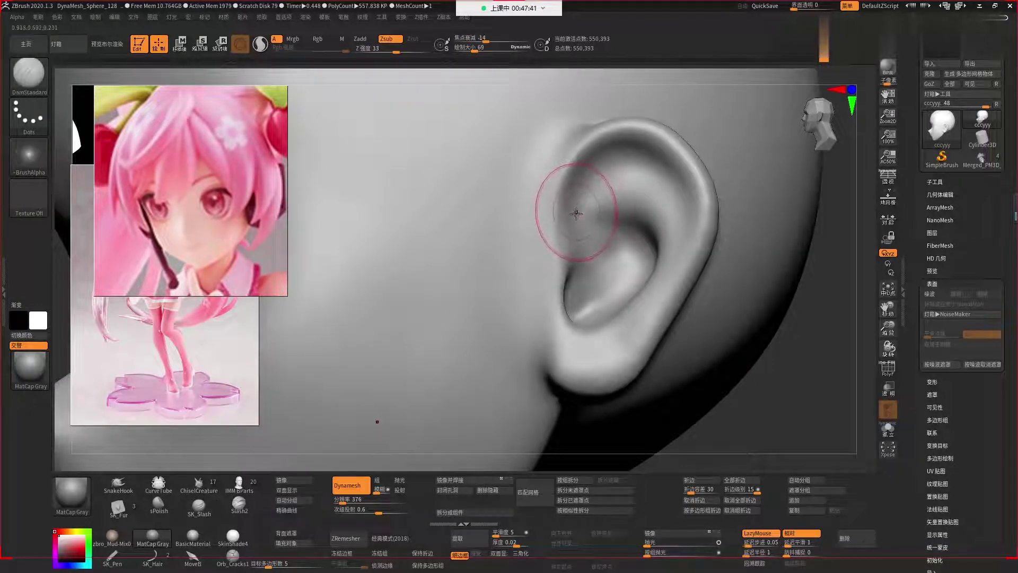
left_click(205, 508)
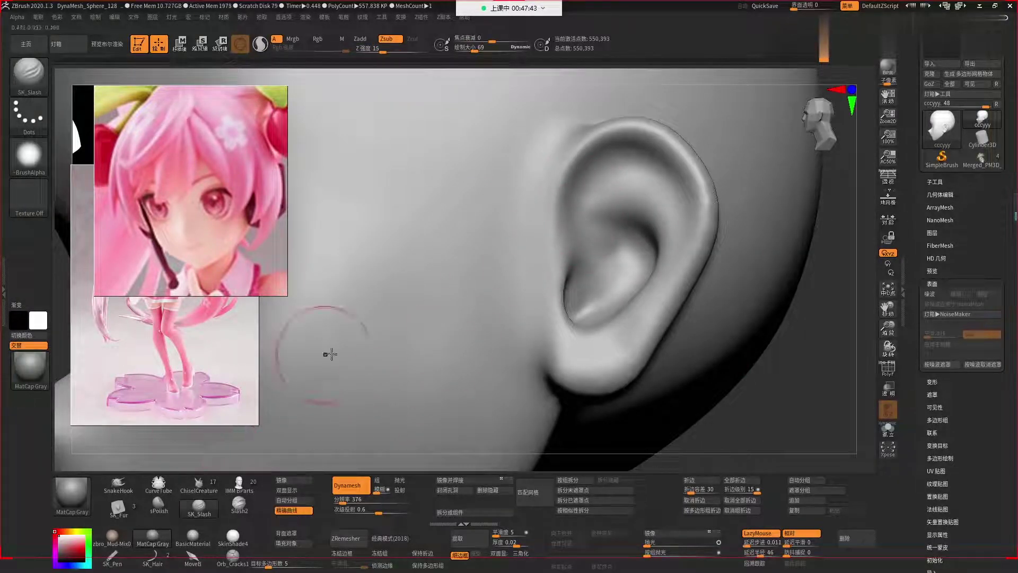
left_click_drag(554, 165, 563, 253)
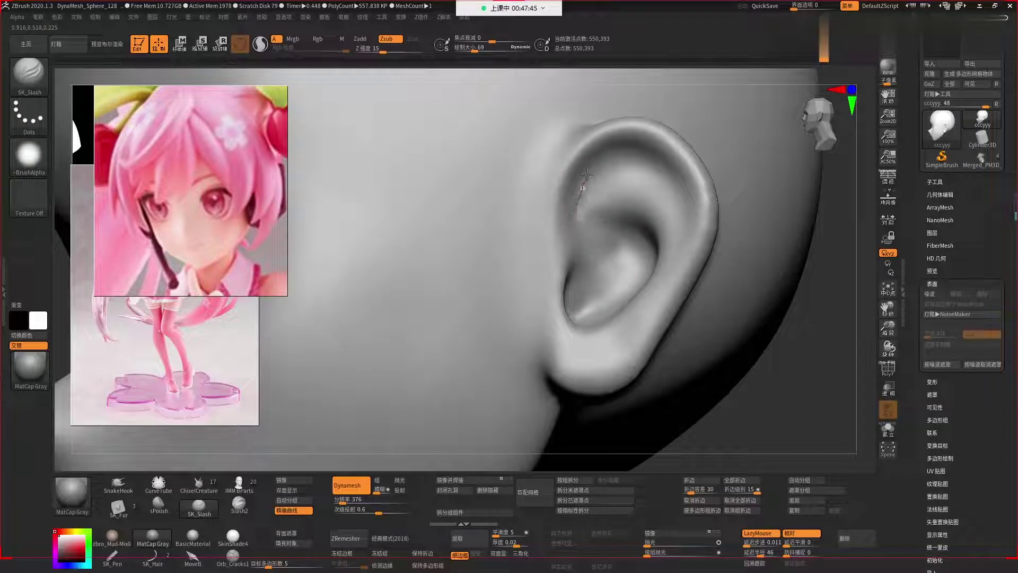
left_click_drag(383, 51, 397, 51)
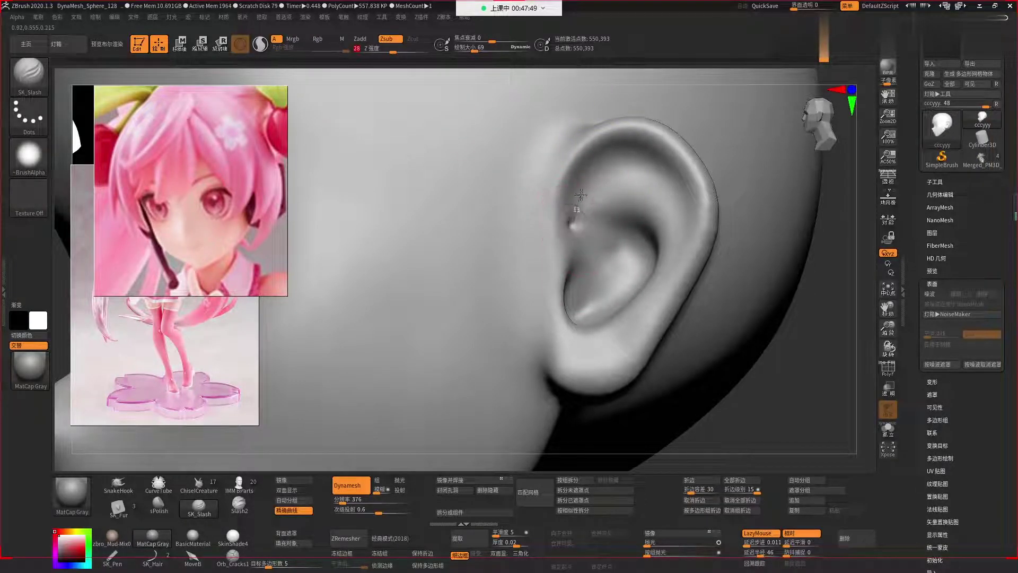
Carve grooves along the upper inner rim, outer helix and lower ear rim.
mouse_move(656, 208)
right_mouse_down()
mouse_move(774, 346)
mouse_move(773, 318)
mouse_move(586, 205)
right_mouse_up()
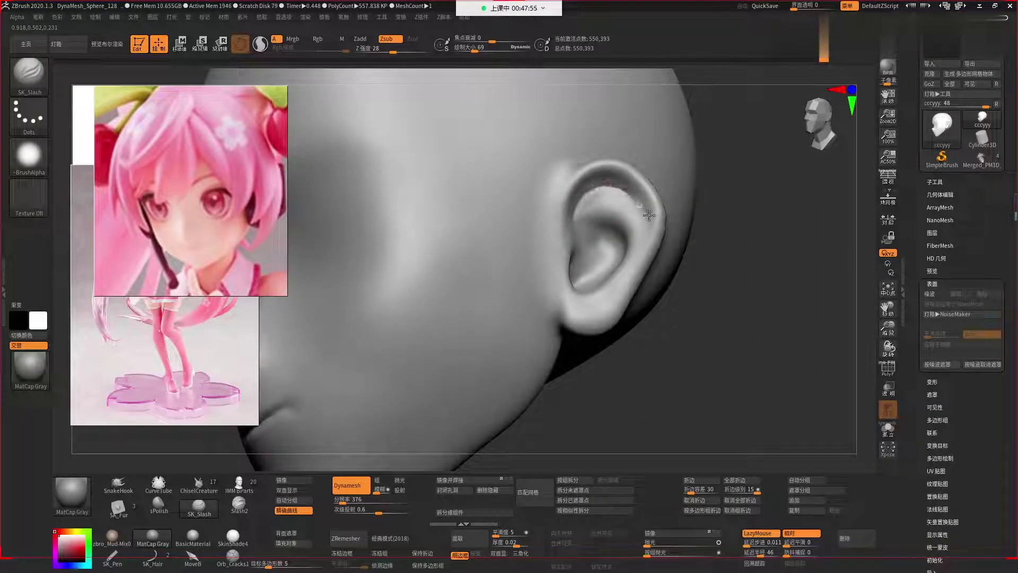
left_click_drag(647, 237, 573, 213)
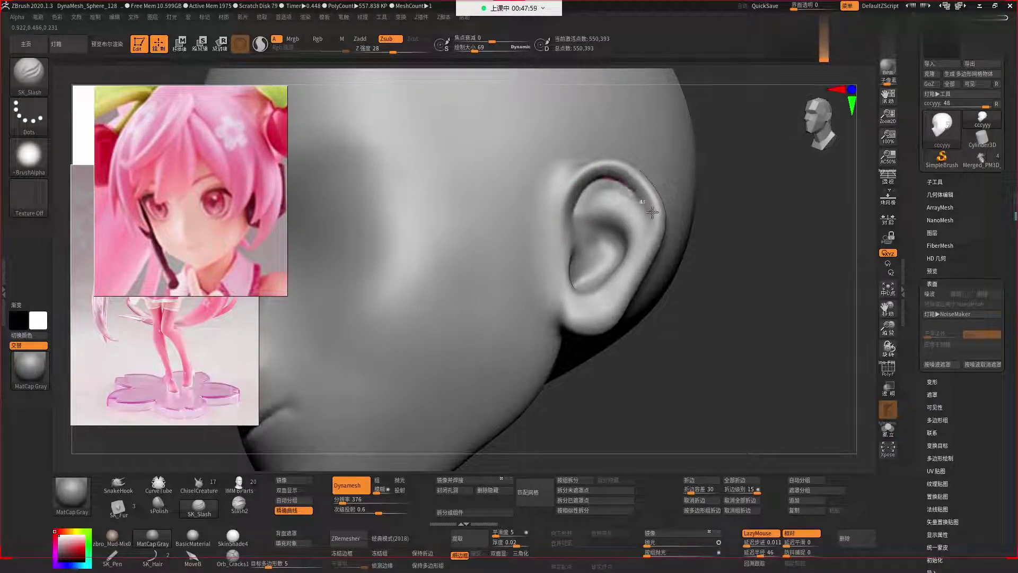
left_click_drag(652, 213, 605, 305)
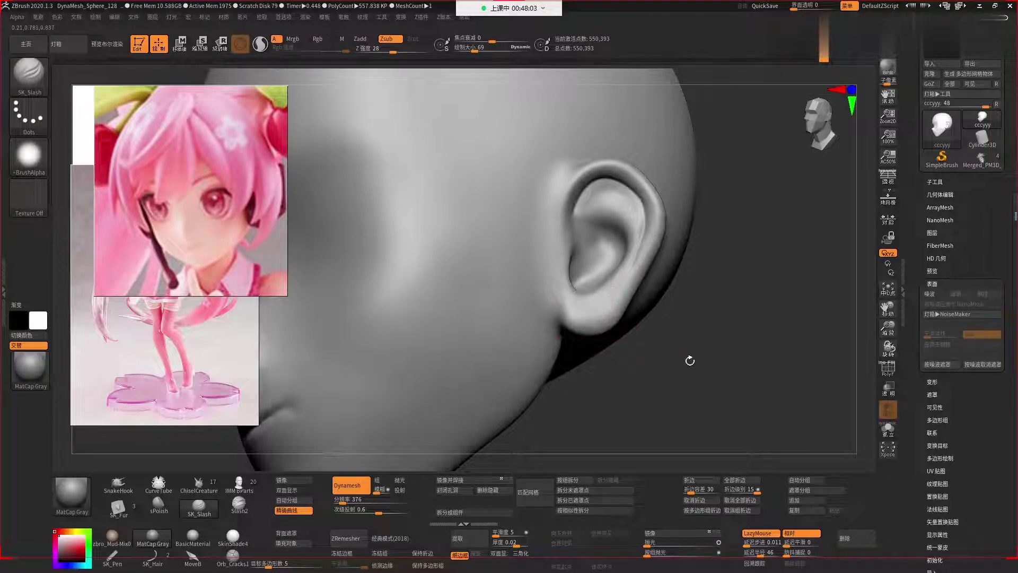
left_click_drag(689, 360, 684, 339)
left_click_drag(625, 257, 619, 199)
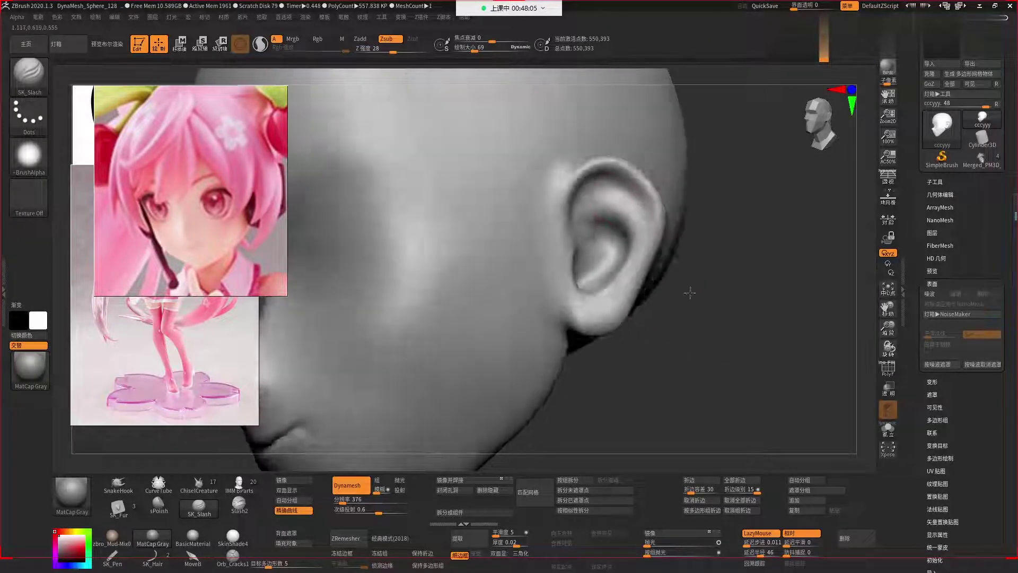
left_click_drag(690, 292, 652, 276)
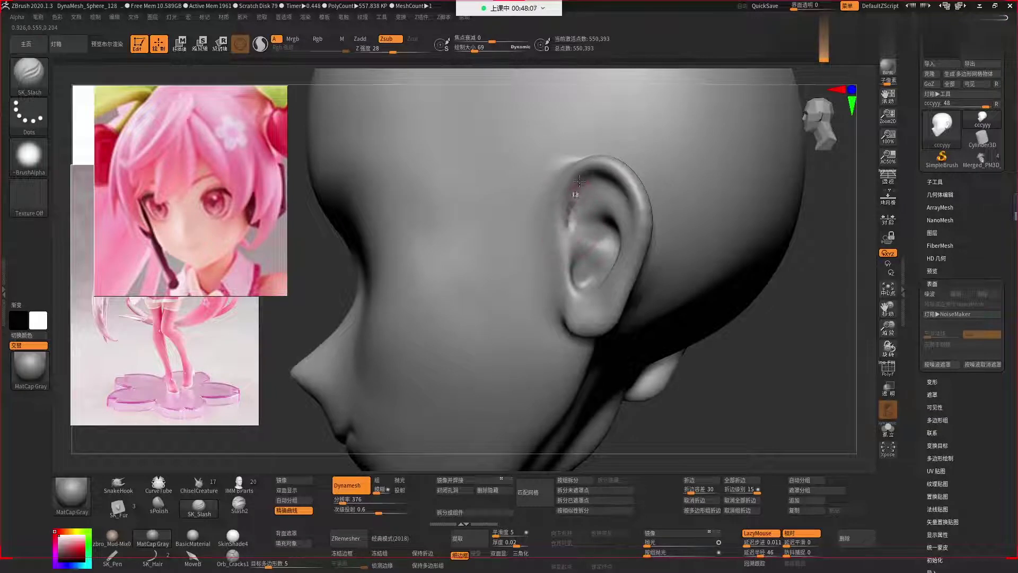
left_click_drag(690, 297, 663, 275)
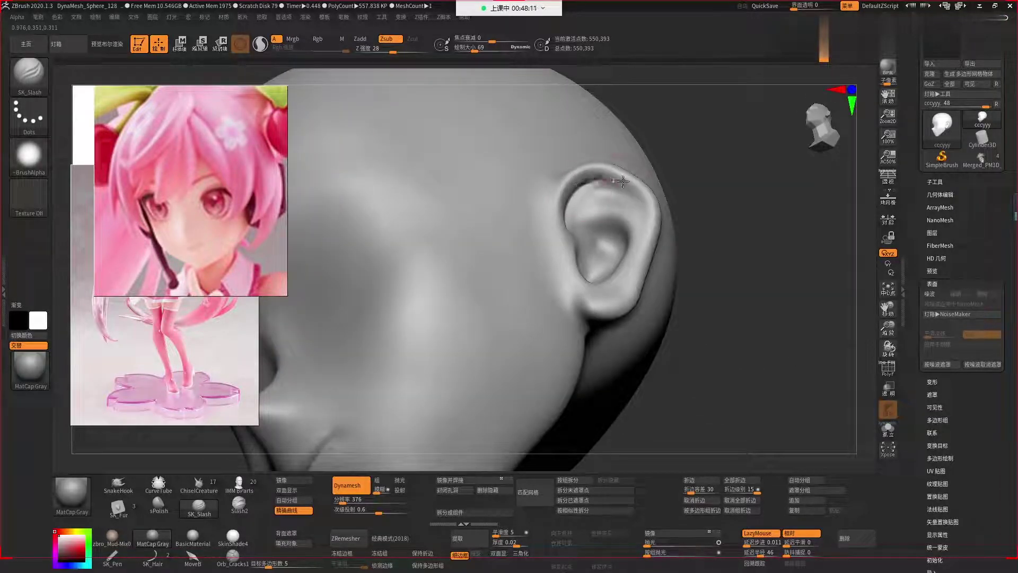
left_click_drag(623, 182, 581, 185)
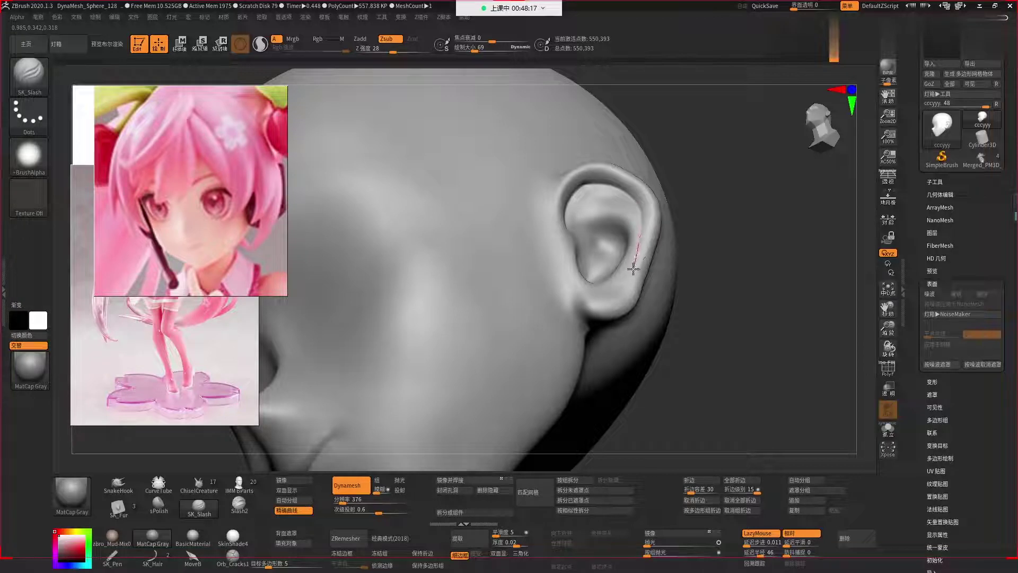
left_click_drag(633, 269, 603, 346)
Orbit to the ear profile and smooth its upper rim at Draw Size 39.
left_click_drag(733, 366, 625, 285)
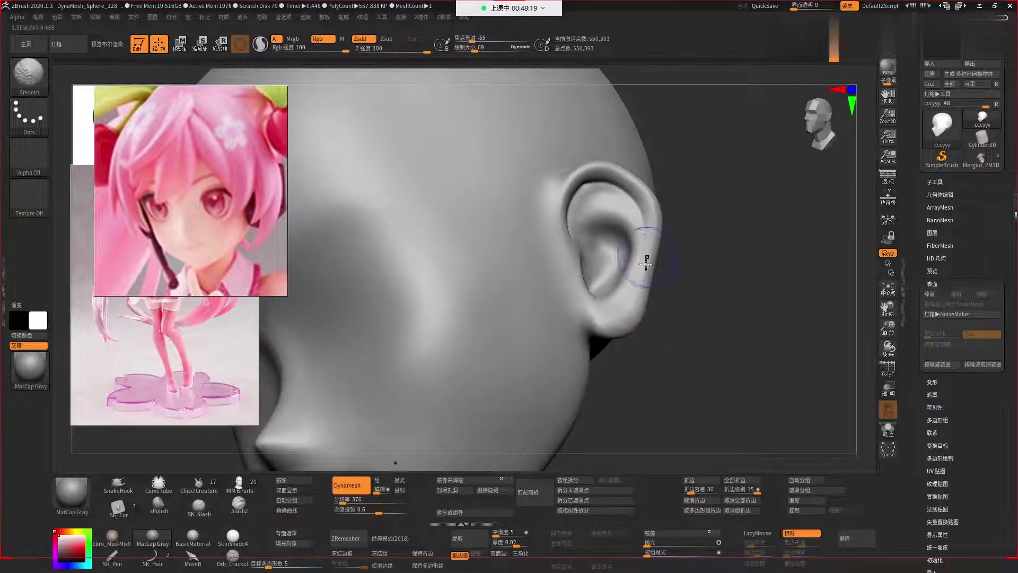
left_click_drag(697, 291, 663, 226)
right_click_drag(630, 196, 636, 183)
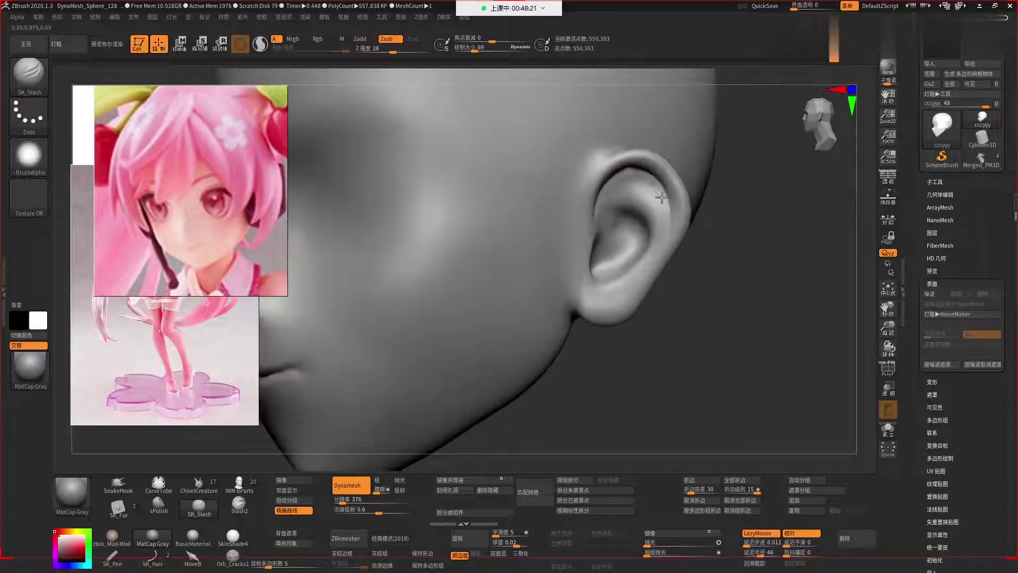
right_click(636, 183)
left_click_drag(629, 177, 616, 184)
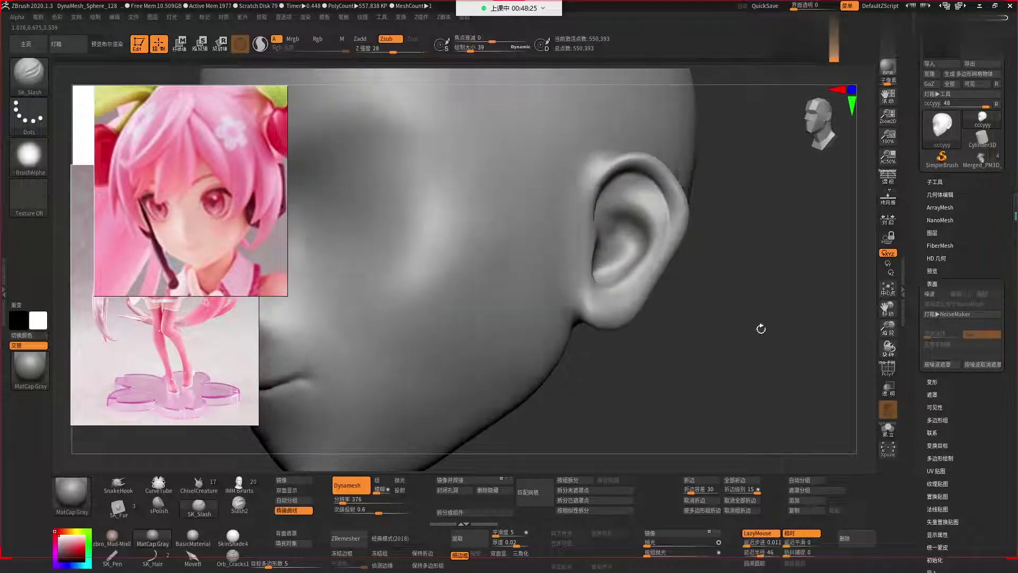
mouse_move(760, 327)
left_mouse_down()
mouse_move(765, 334)
mouse_move(743, 334)
mouse_move(754, 363)
mouse_move(757, 306)
mouse_move(781, 370)
left_mouse_up()
right_click(760, 308)
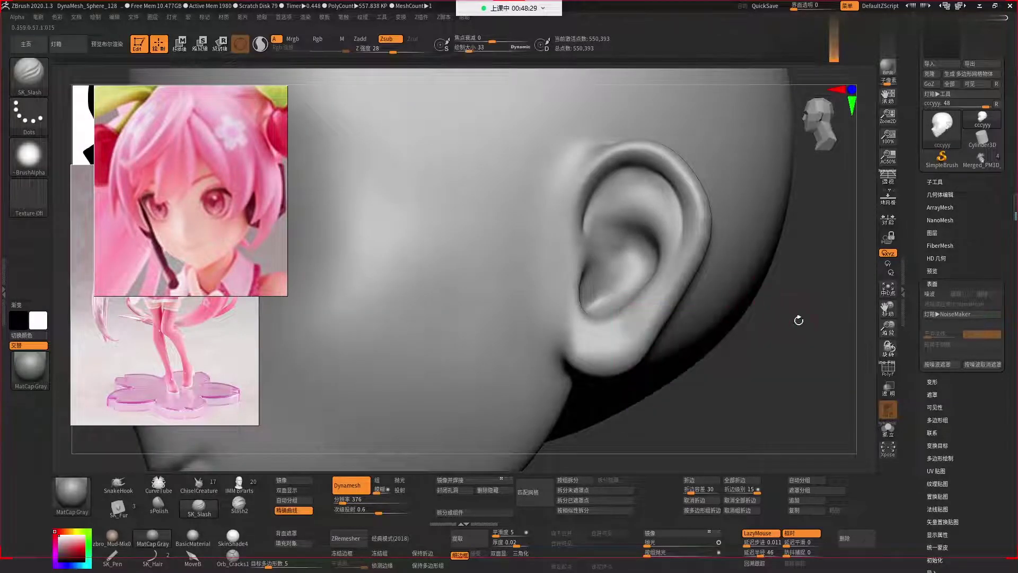
Build up the upper inner ear fold with ClayBuildup at Draw Size 33.
mouse_move(807, 316)
left_mouse_down()
mouse_move(643, 200)
mouse_move(637, 207)
mouse_move(631, 178)
mouse_move(658, 202)
mouse_move(644, 182)
mouse_move(653, 189)
mouse_move(609, 219)
left_mouse_up()
key("b")
key("c")
key("b")
right_click(635, 206)
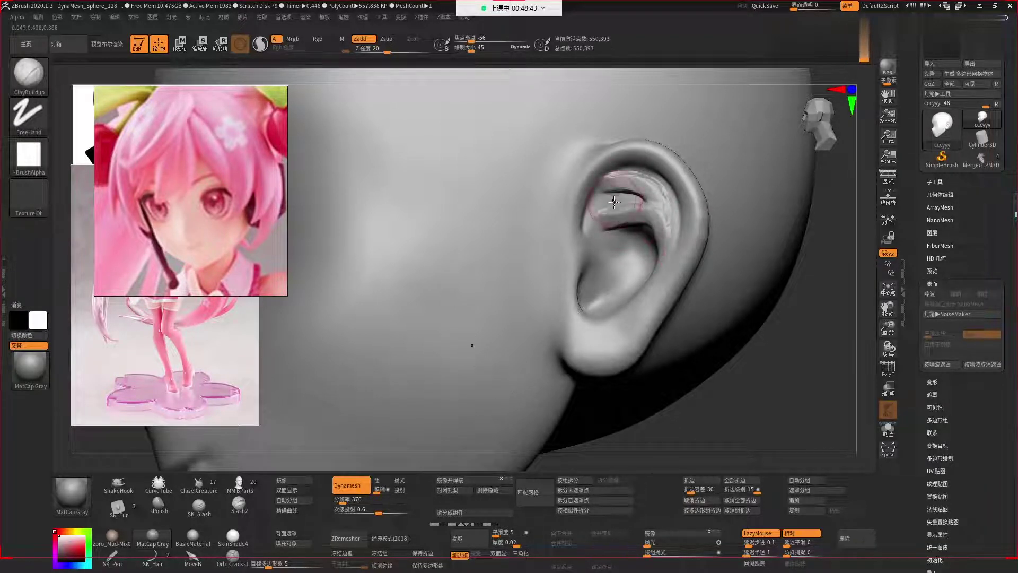
key("s")
mouse_move(617, 201)
left_mouse_down()
mouse_move(591, 220)
mouse_move(657, 207)
left_mouse_up()
key("space")
key("space")
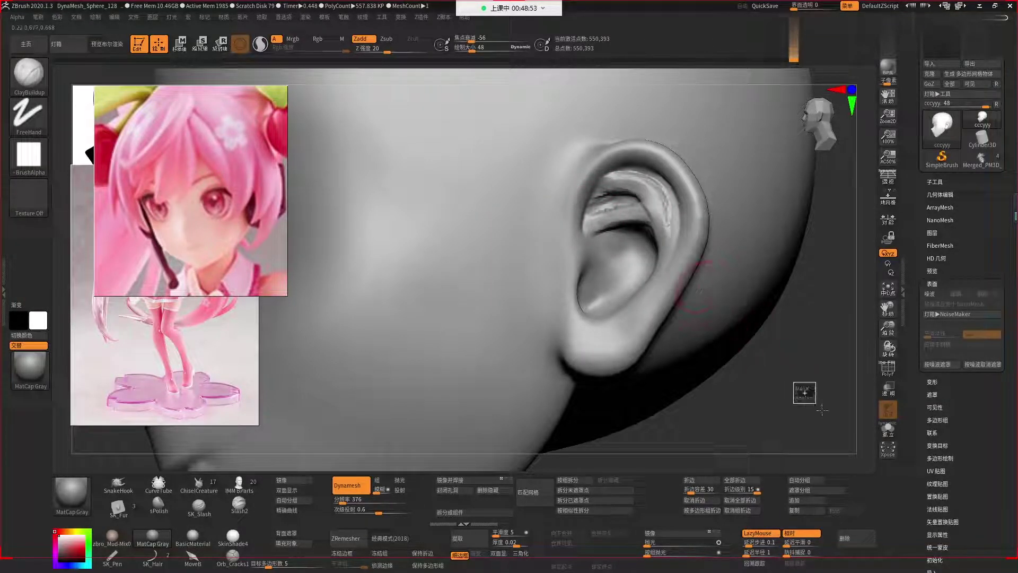
Tilt the view and smooth the upper helix and ear surface.
mouse_move(790, 382)
left_mouse_down("shift")
mouse_move(642, 226)
mouse_move(592, 228)
left_mouse_up("shift")
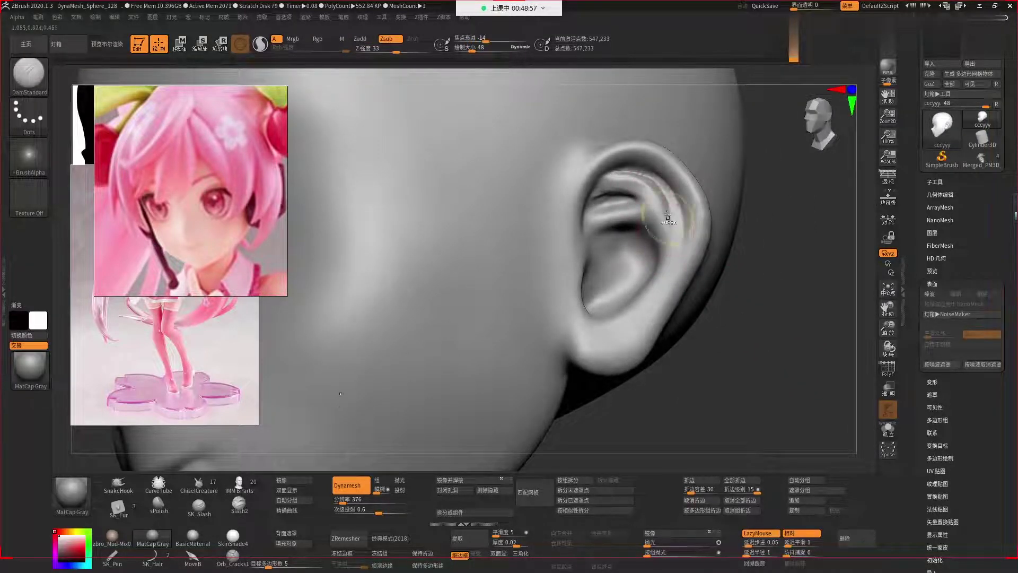
left_click_drag(667, 217, 667, 234, "shift")
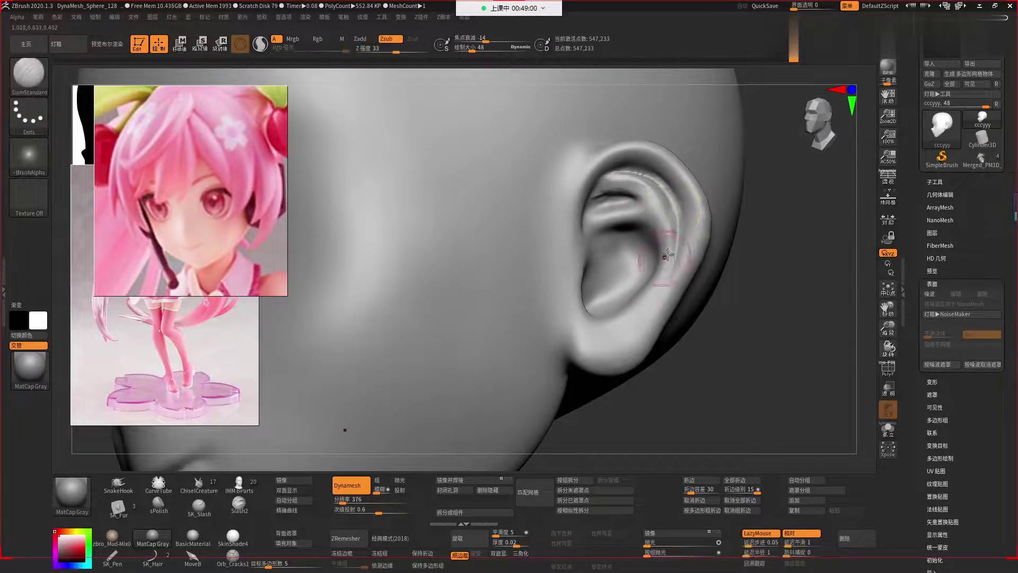
left_click_drag(661, 268, 666, 223, "shift")
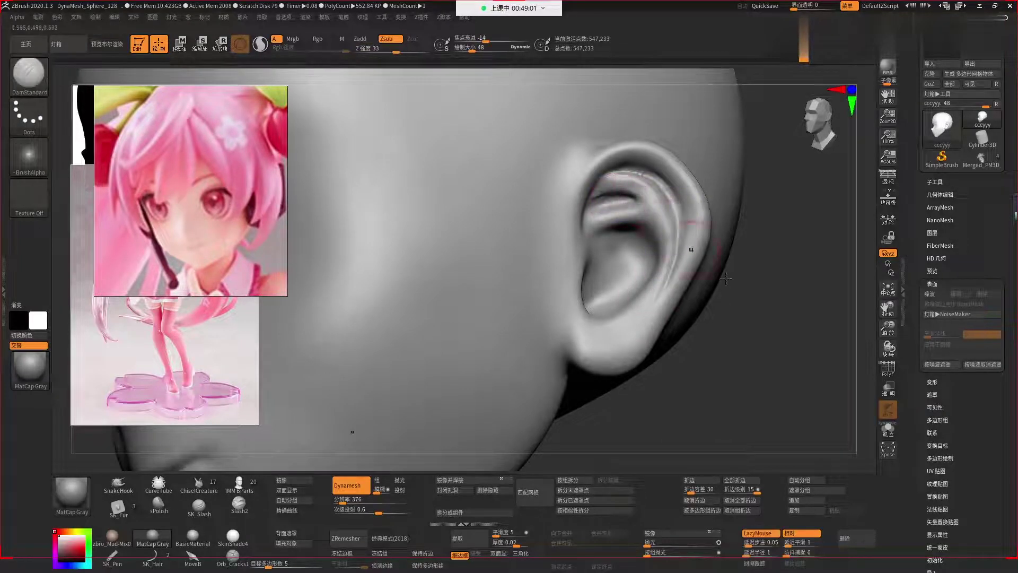
key("b")
key("c")
key("b")
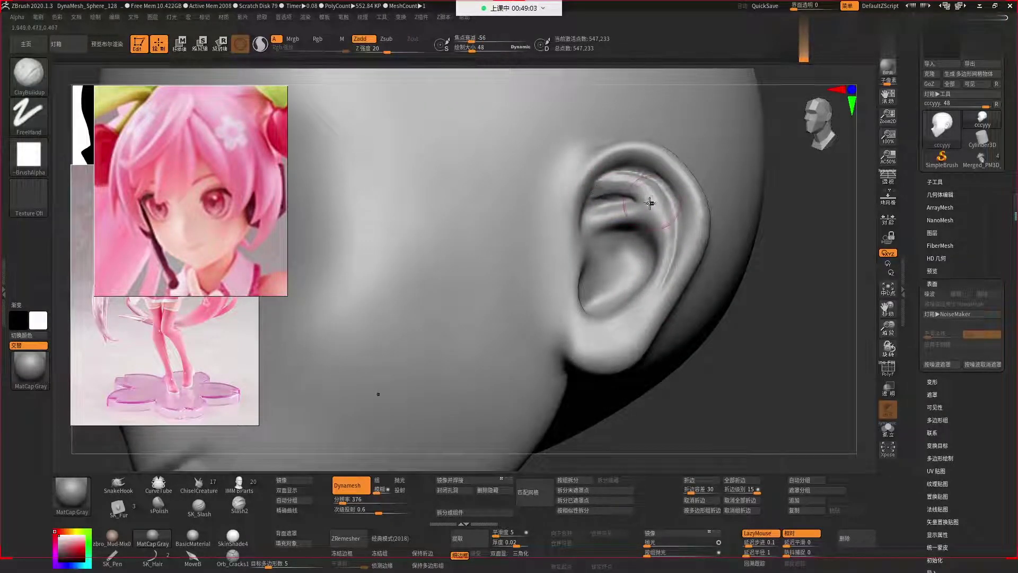
left_click_drag(650, 202, 631, 183, "shift")
key("ctrl")
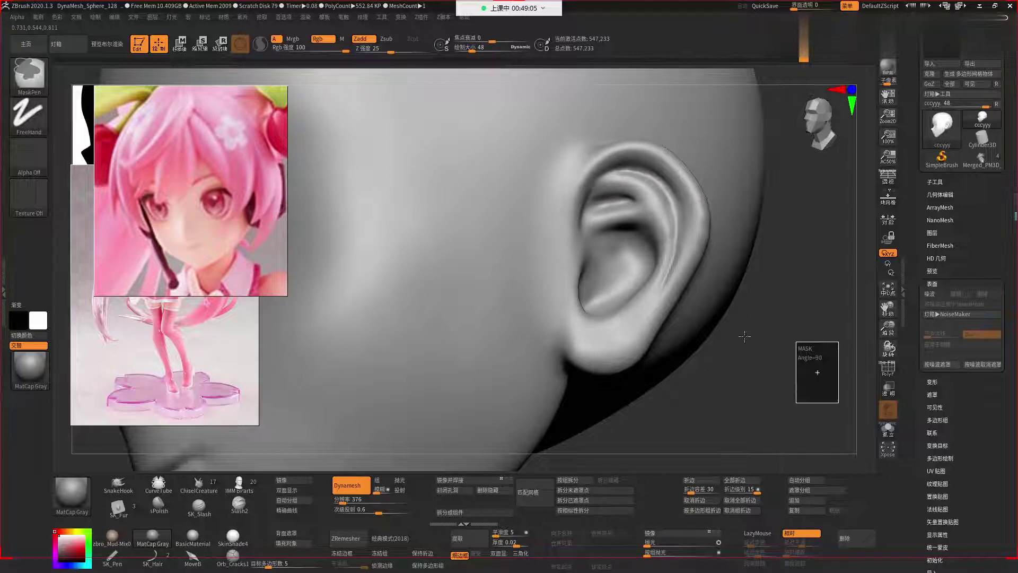
Build up clay inside the ear's inner bowl and smooth its wrinkles.
mouse_move(745, 336)
left_mouse_down()
mouse_move(609, 272)
mouse_move(613, 287)
left_mouse_up()
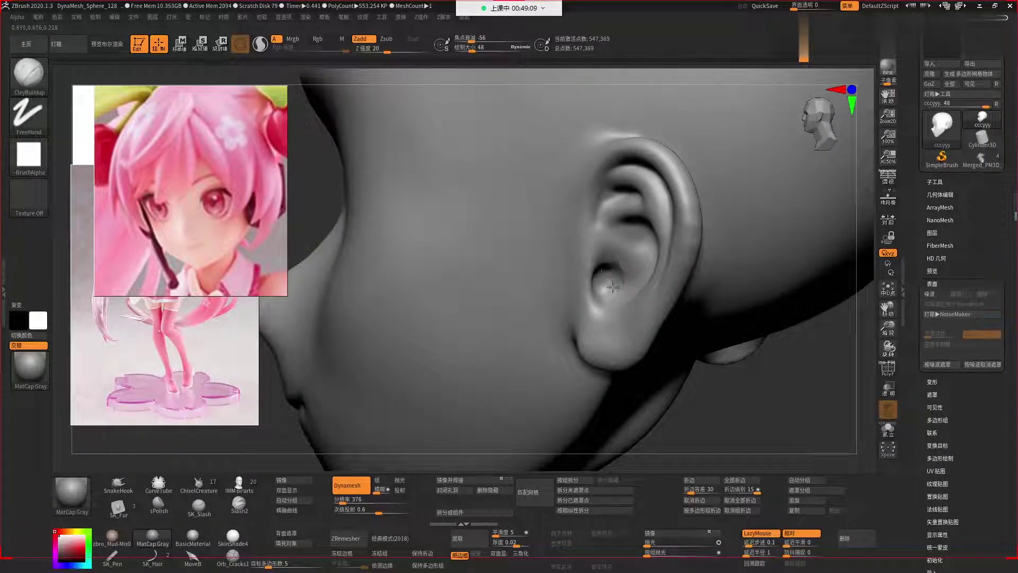
key("ctrl")
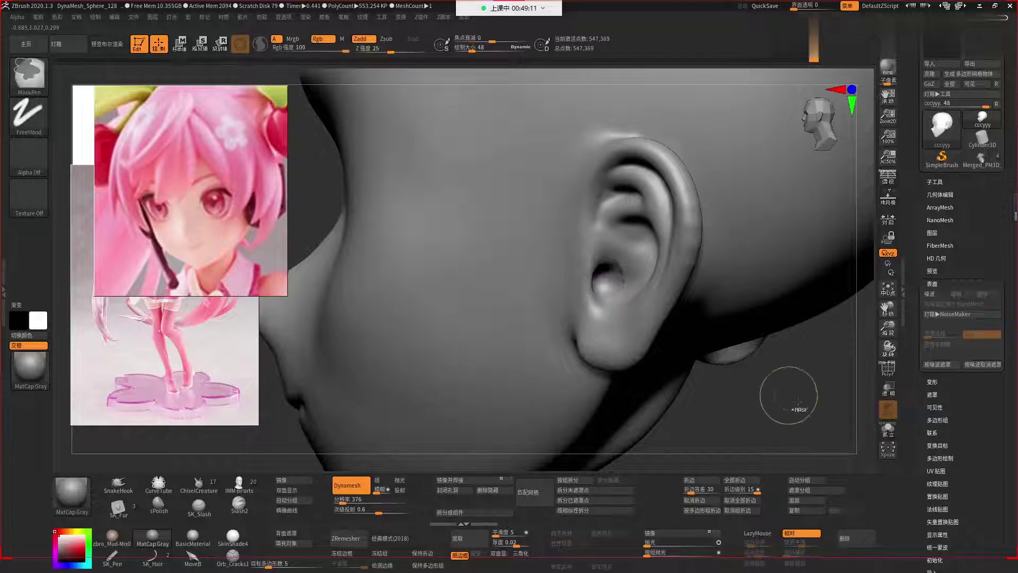
mouse_move(610, 249)
left_mouse_down()
mouse_move(615, 259)
mouse_move(631, 240)
mouse_move(645, 249)
mouse_move(652, 235)
mouse_move(628, 264)
mouse_move(626, 248)
left_mouse_up()
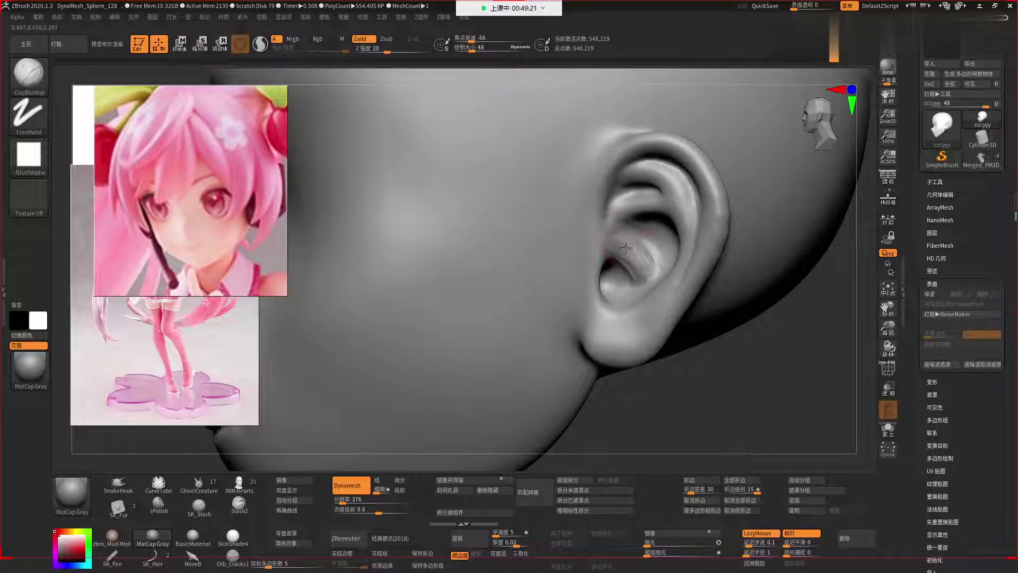
left_click_drag(650, 249, 657, 273, "shift")
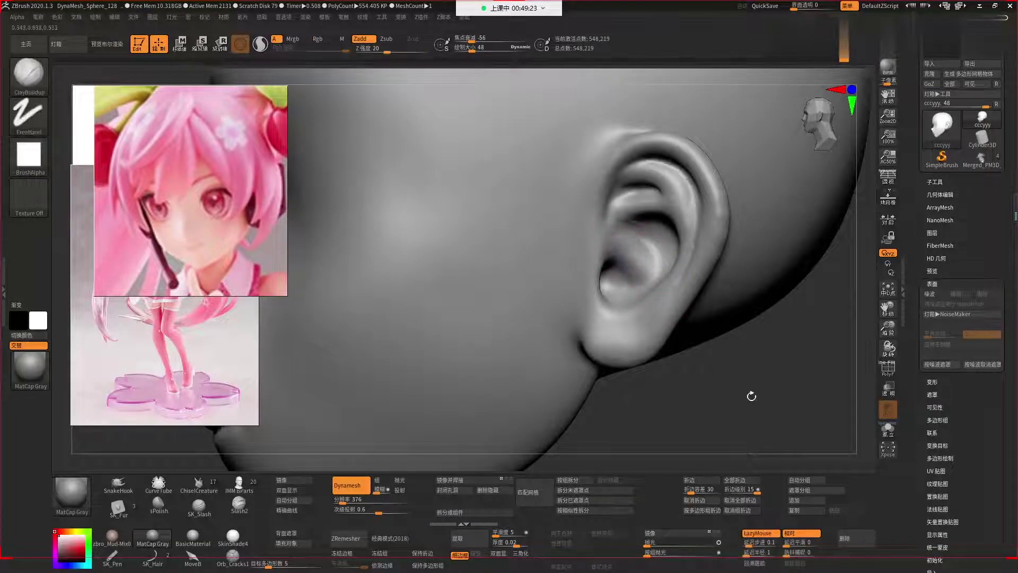
Pull the ear outward with the Move brush to enlarge it slightly.
left_click_drag(745, 390, 604, 269)
key("space")
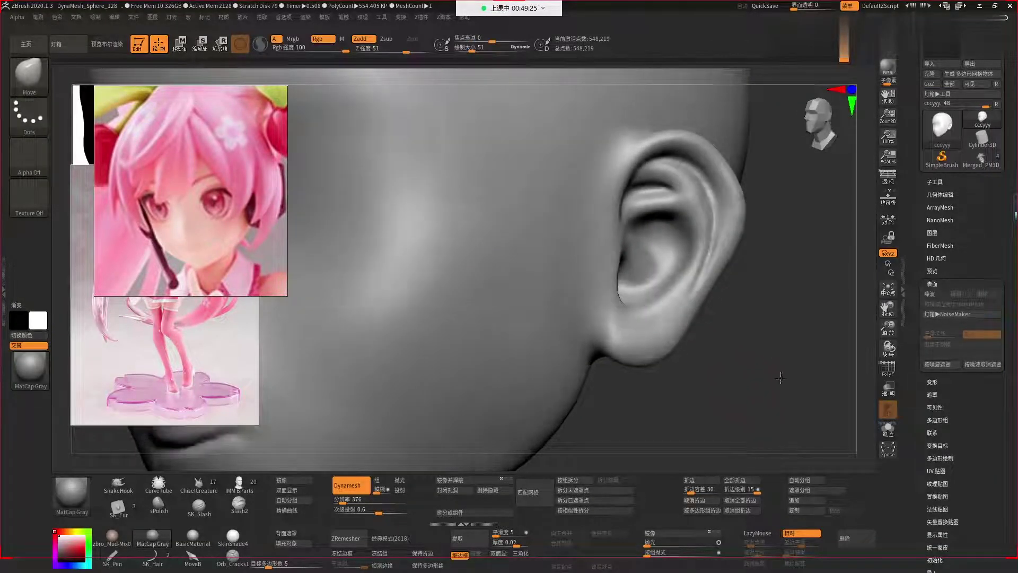
left_click_drag(741, 385, 646, 270)
key("space")
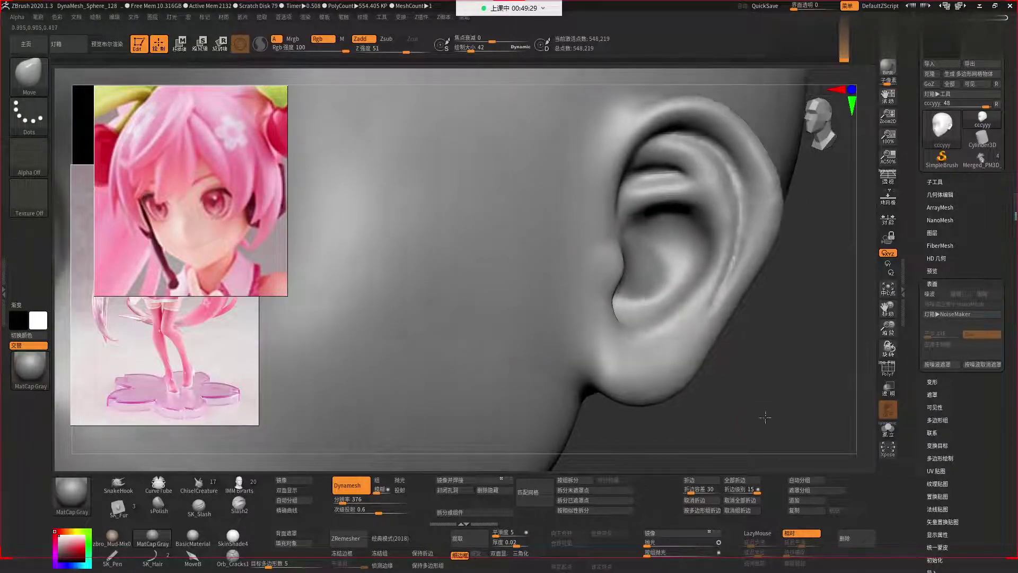
left_click_drag(630, 271, 639, 272)
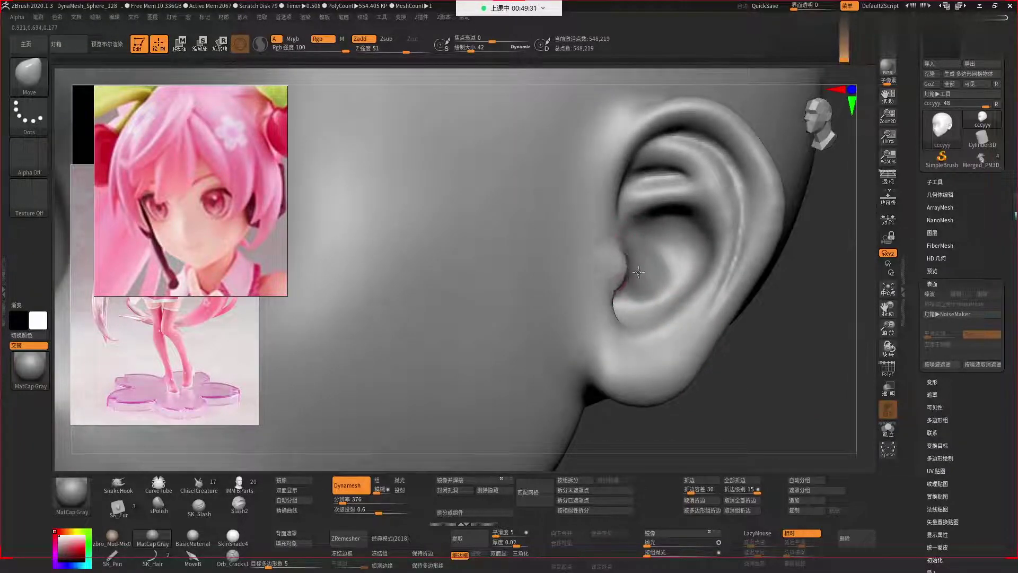
left_click_drag(800, 435, 779, 425)
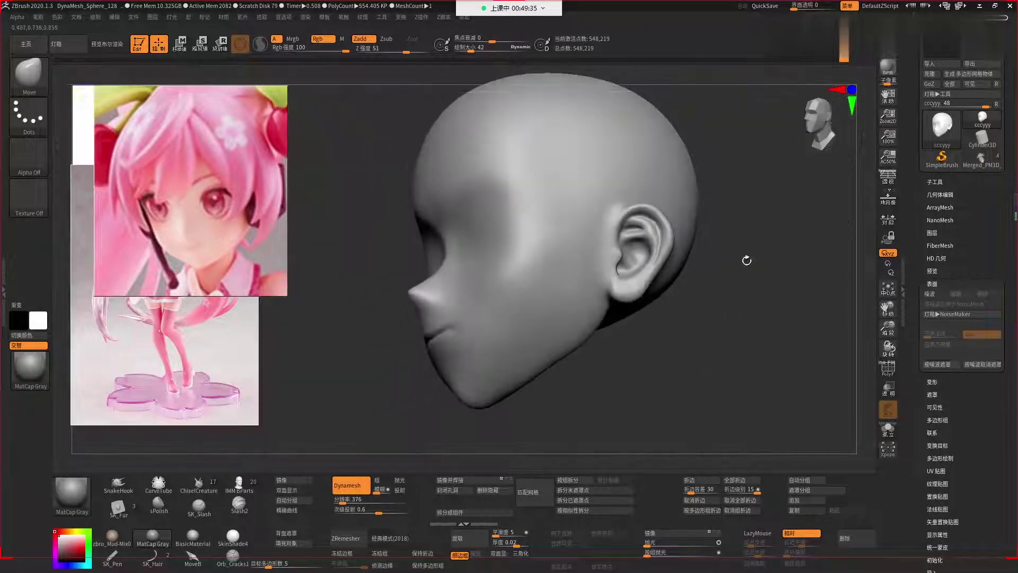
Frame the whole head front-on and zoom in toward the lips.
key("f")
left_click_drag(703, 345, 698, 342, "shift")
scroll(698, 341, "up", 5)
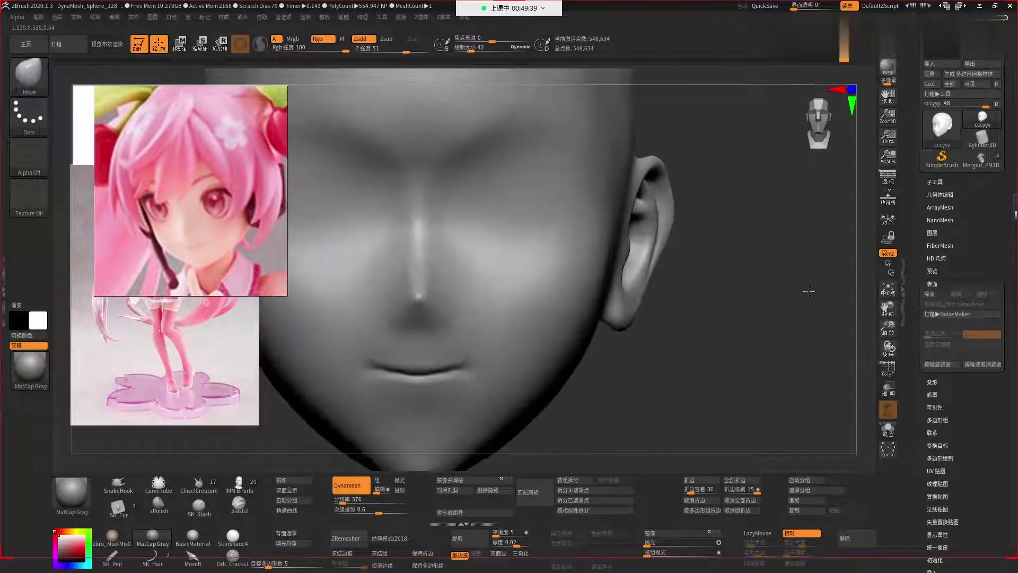
key("space")
scroll(726, 338, "up", 2)
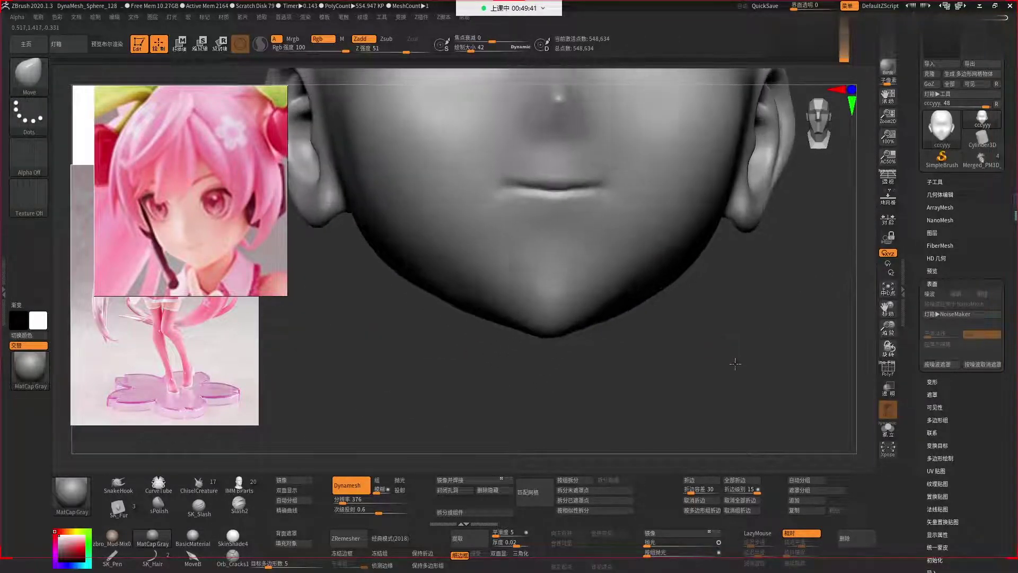
scroll(753, 371, "up", 3)
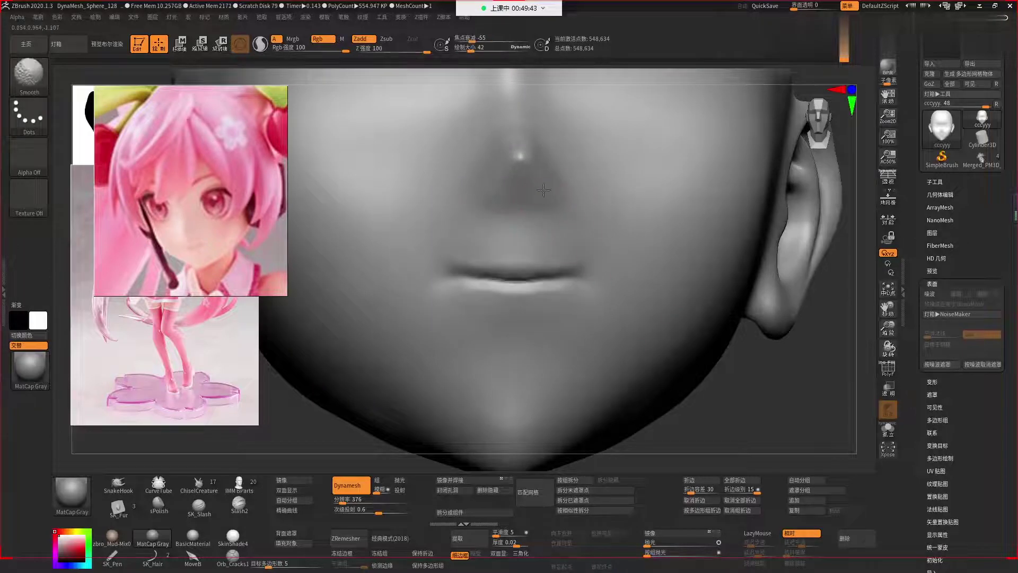
Carve two small nostril dents under the nose tip with DamStandard, then smooth them.
left_click_drag(775, 386, 560, 205)
key("b")
key("d")
key("s")
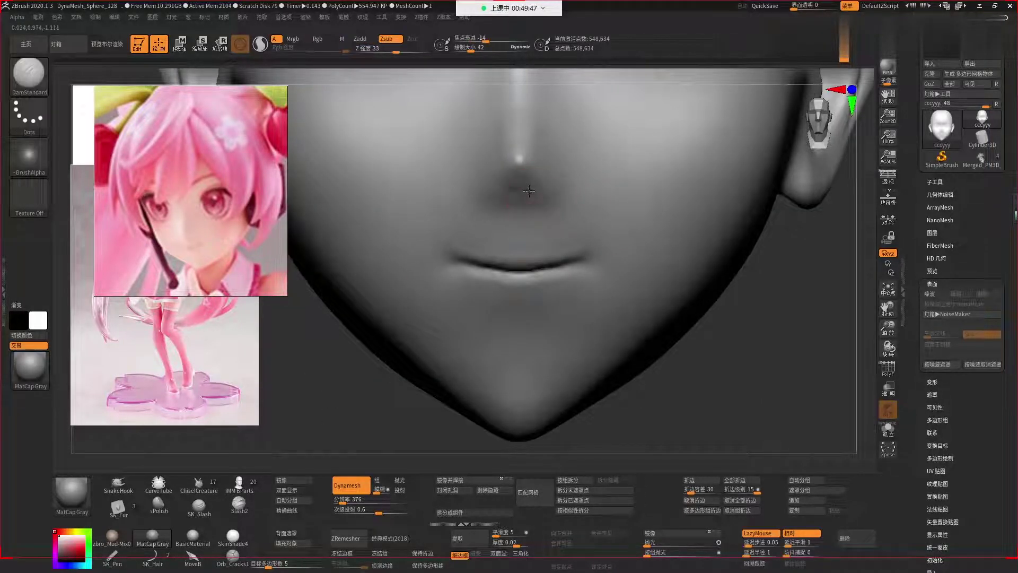
left_click_drag(714, 345, 602, 256)
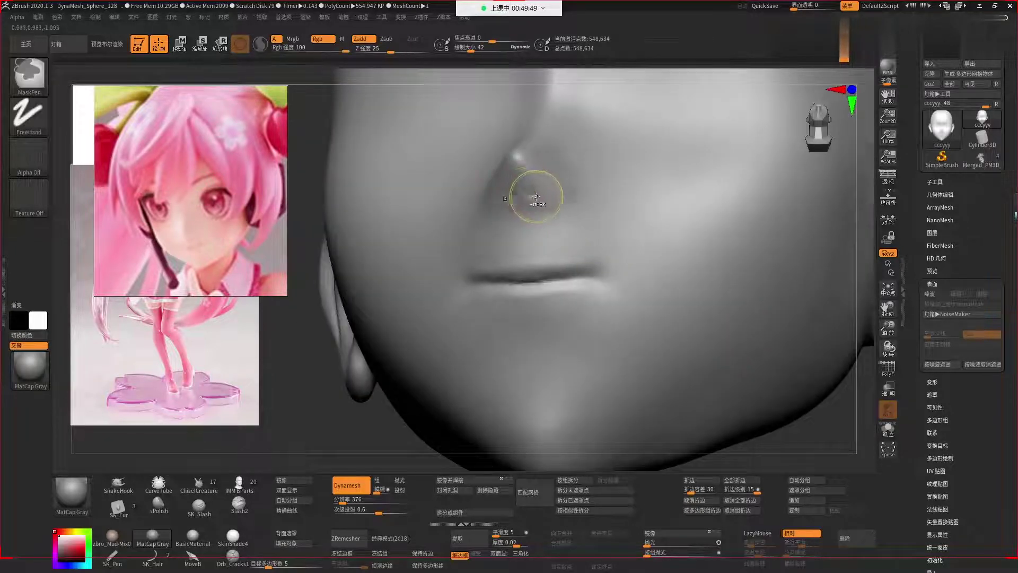
left_click_drag(517, 194, 536, 195, "shift")
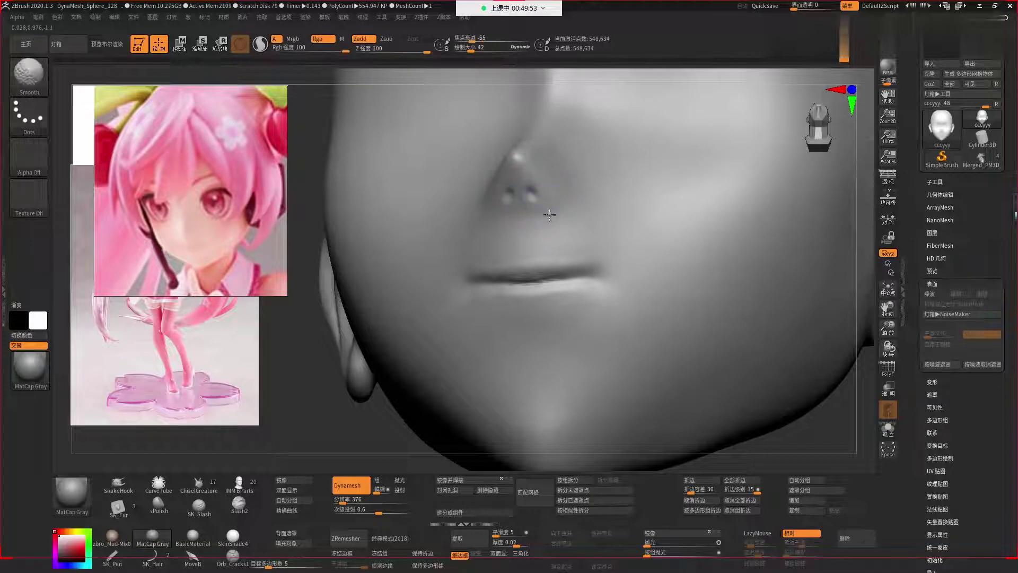
left_click_drag(831, 424, 553, 143, "shift")
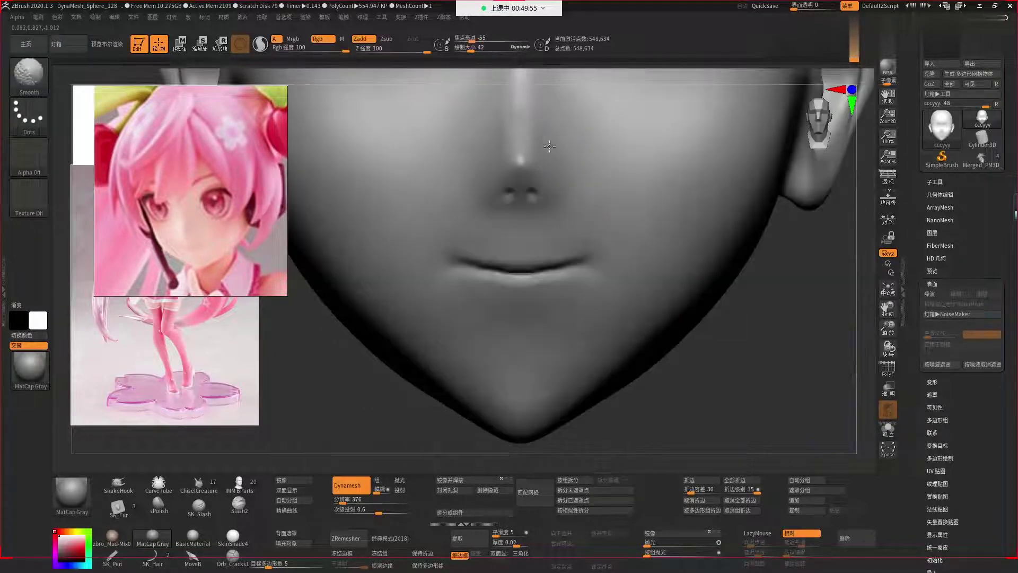
left_click_drag(800, 372, 627, 229)
Switch to the Move brush (BMV) and adjust its Draw Size in the spacebar palette.
key("space")
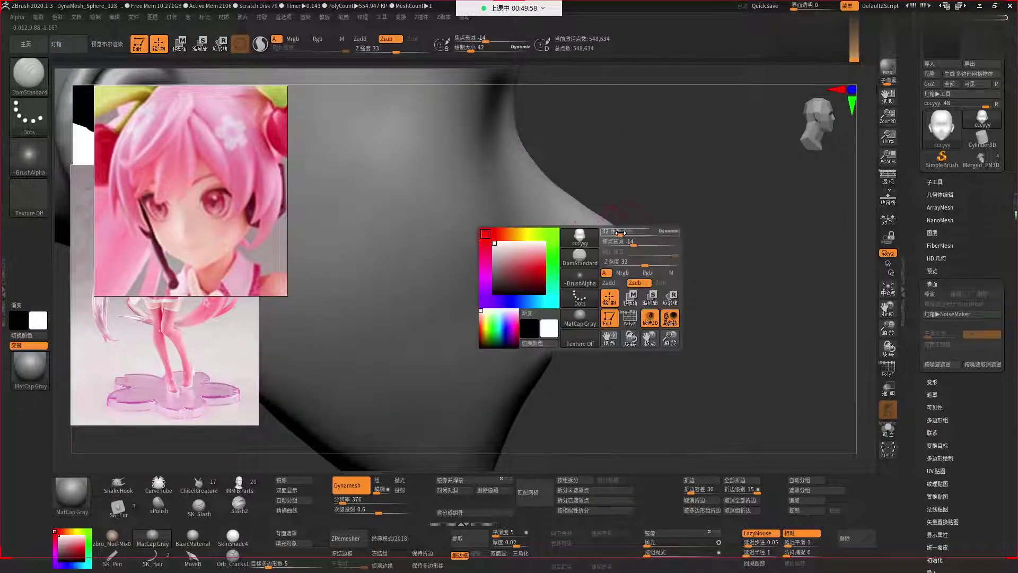
key("b")
key("m")
key("v")
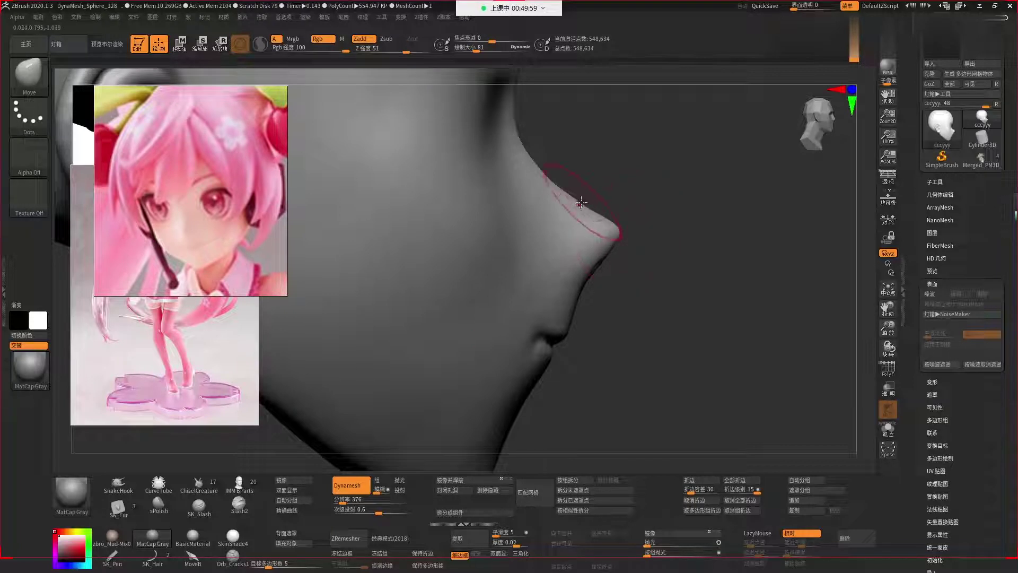
key("space")
left_click_drag(588, 201, 575, 201)
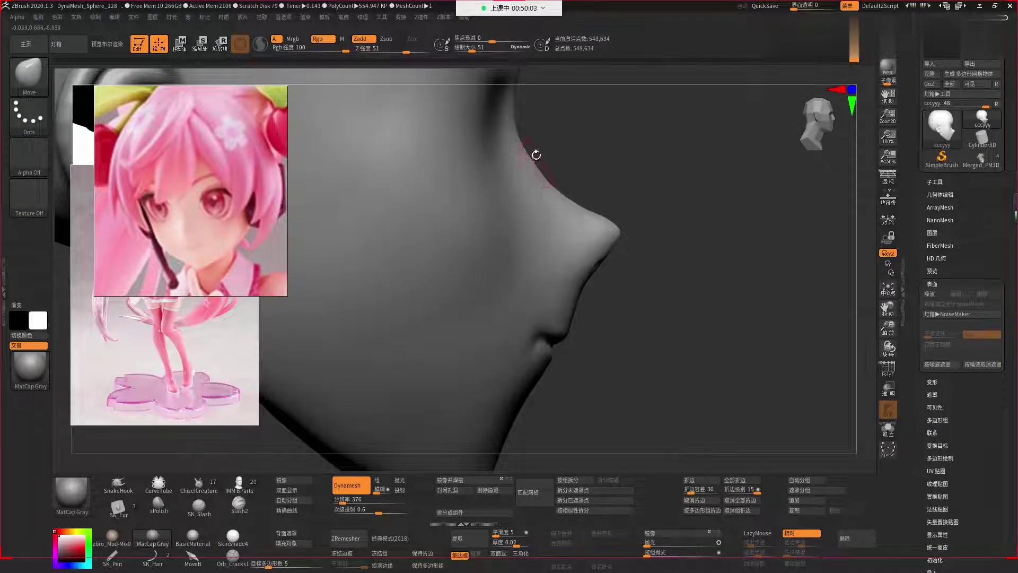
key("space")
left_click_drag(523, 152, 531, 151)
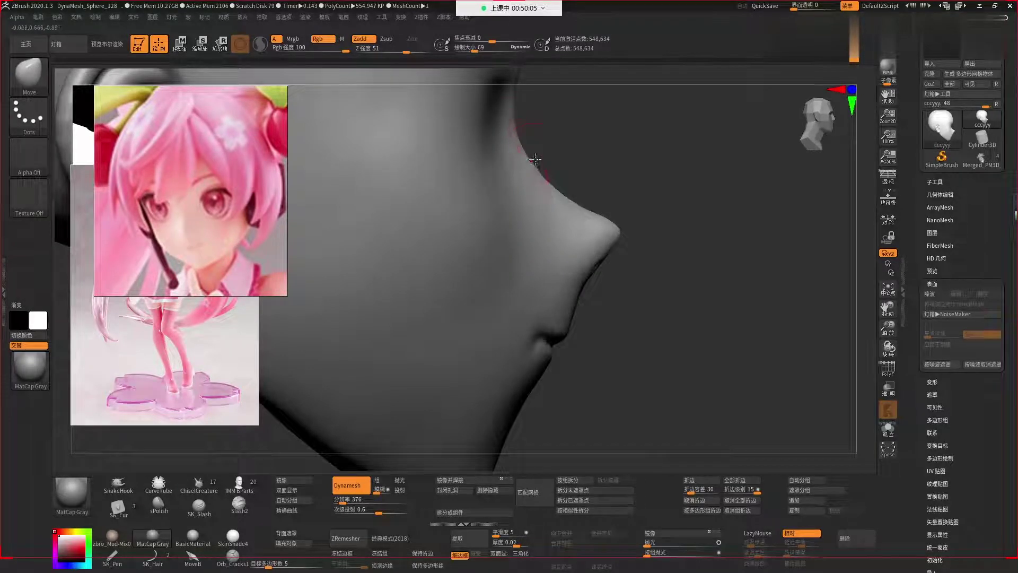
Nudge the nose tip into a pointier profile, smooth it, and zoom out to the ear and jaw.
key("bracketleft")
key("space")
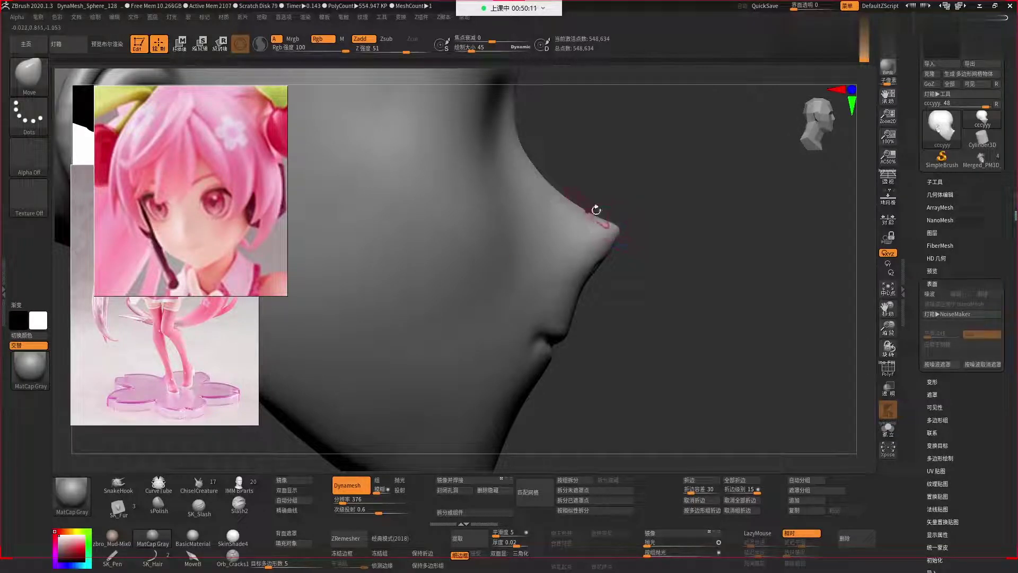
key("shift")
mouse_move(689, 271)
left_mouse_down("alt")
mouse_move(595, 219)
mouse_move(685, 232)
mouse_move(714, 163)
left_mouse_up("alt")
key("space")
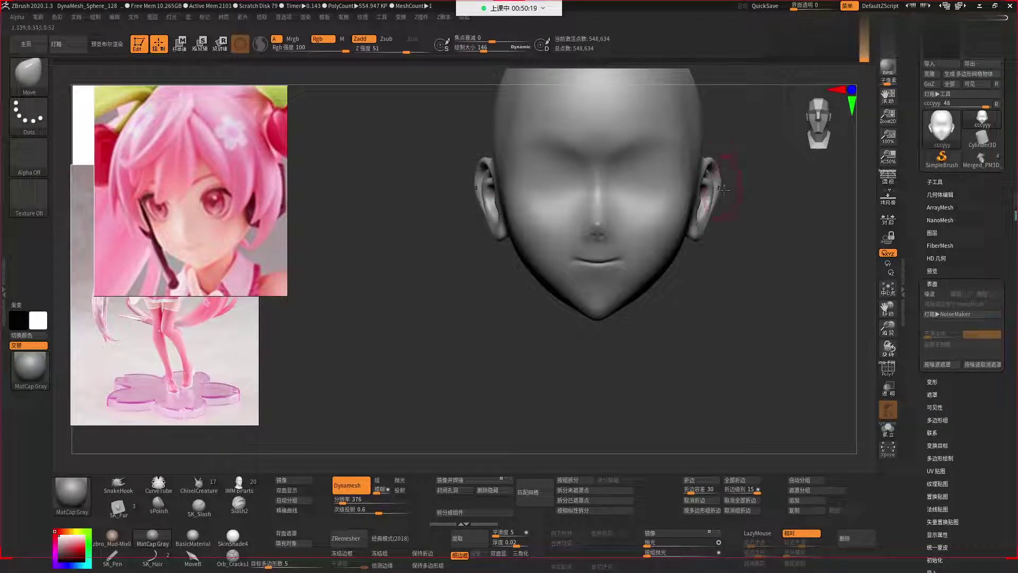
Undo the earlobe Move edit, then draw a red vertical line in front of the ear toward the jaw.
left_click_drag(723, 189, 722, 183)
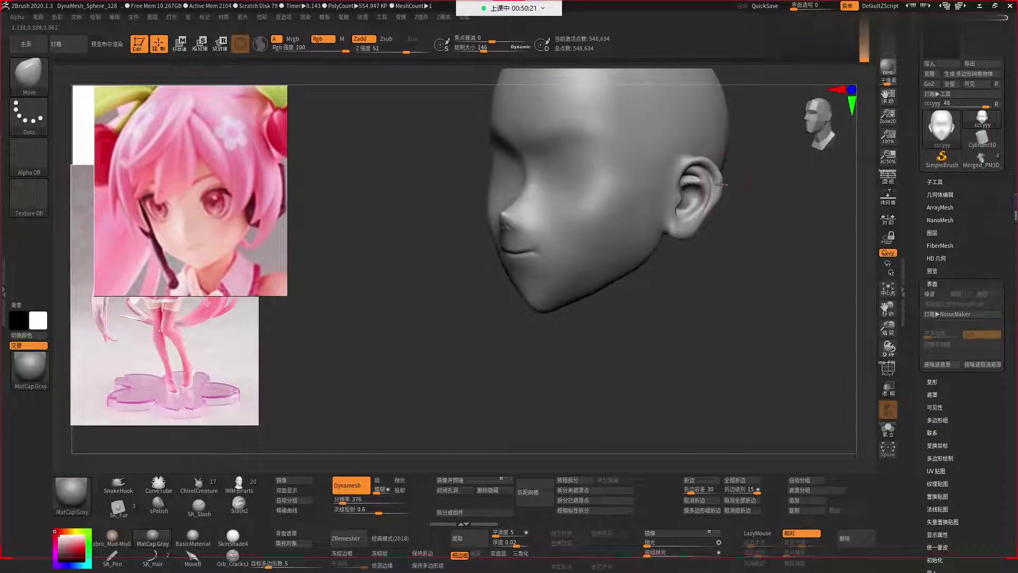
mouse_move(707, 245)
left_mouse_down()
mouse_move(737, 286)
mouse_move(732, 248)
mouse_move(788, 341)
mouse_move(657, 297)
mouse_move(657, 265)
mouse_move(680, 271)
mouse_move(676, 244)
left_mouse_up()
key("ctrl+z")
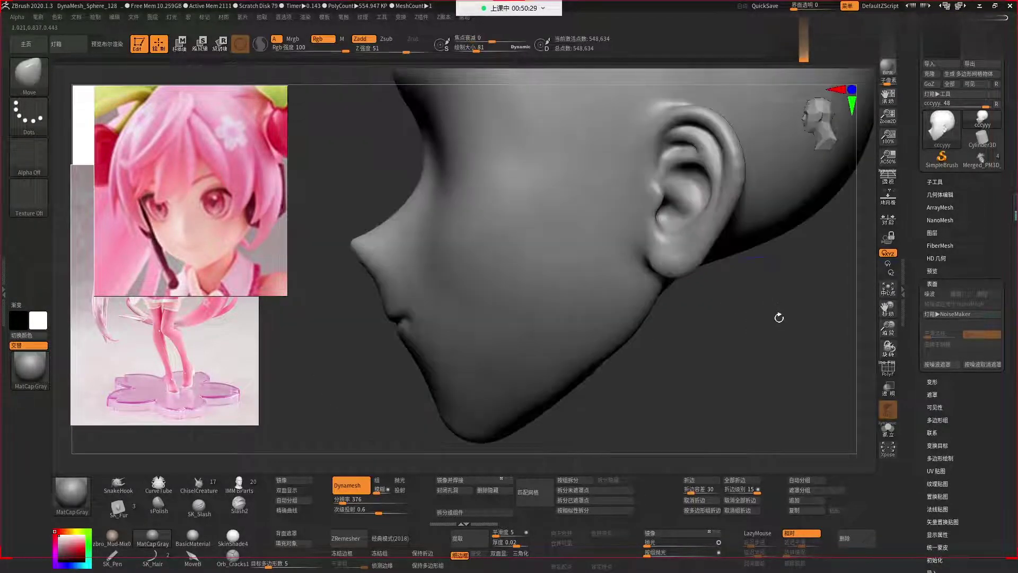
mouse_move(779, 317)
left_mouse_down("alt")
mouse_move(764, 257)
mouse_move(707, 391)
mouse_move(741, 323)
left_mouse_up("alt")
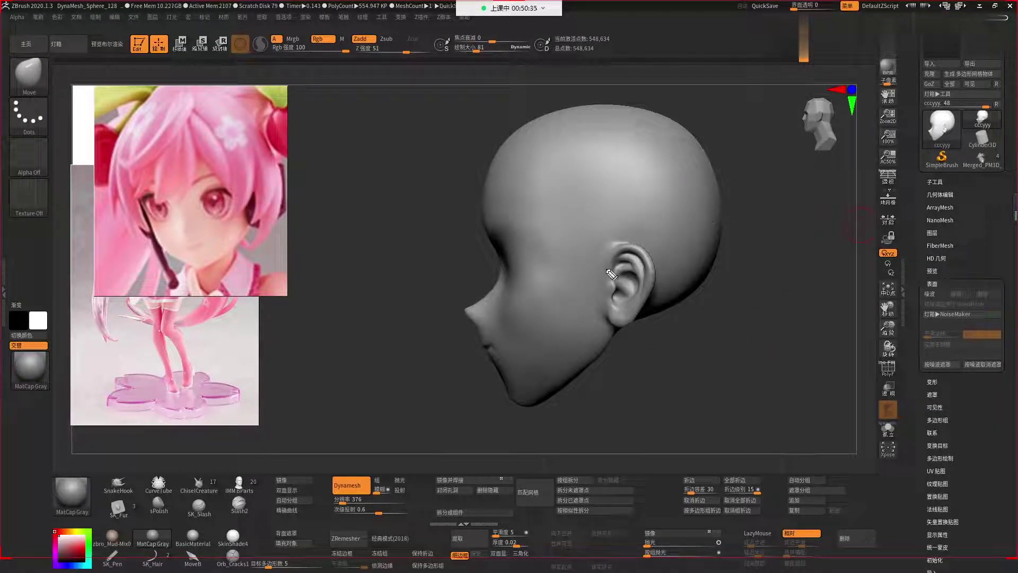
left_click_drag(609, 244, 607, 338)
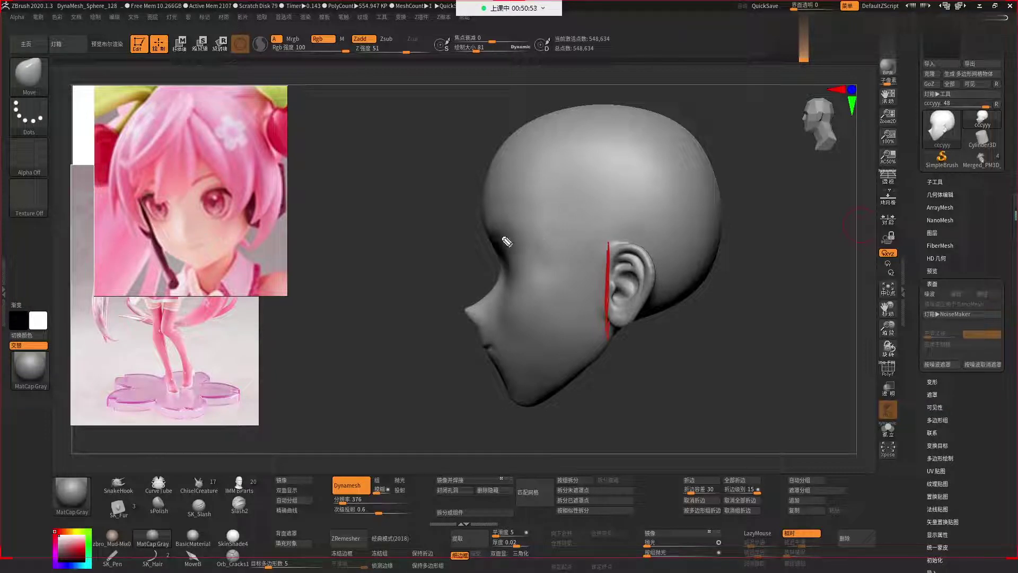
Sketch red guides above the eye, across the forehead, from temple to ear, and from nose base to jaw.
mouse_move(501, 248)
left_mouse_down()
mouse_move(521, 254)
mouse_move(520, 264)
mouse_move(607, 247)
left_mouse_up()
left_click_drag(509, 229, 628, 234)
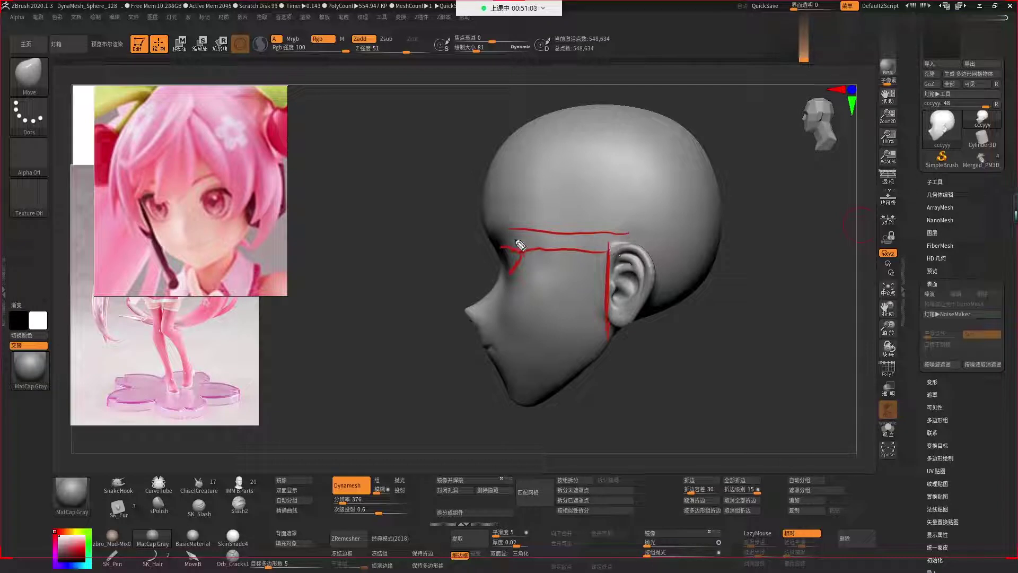
left_click_drag(554, 248, 645, 251)
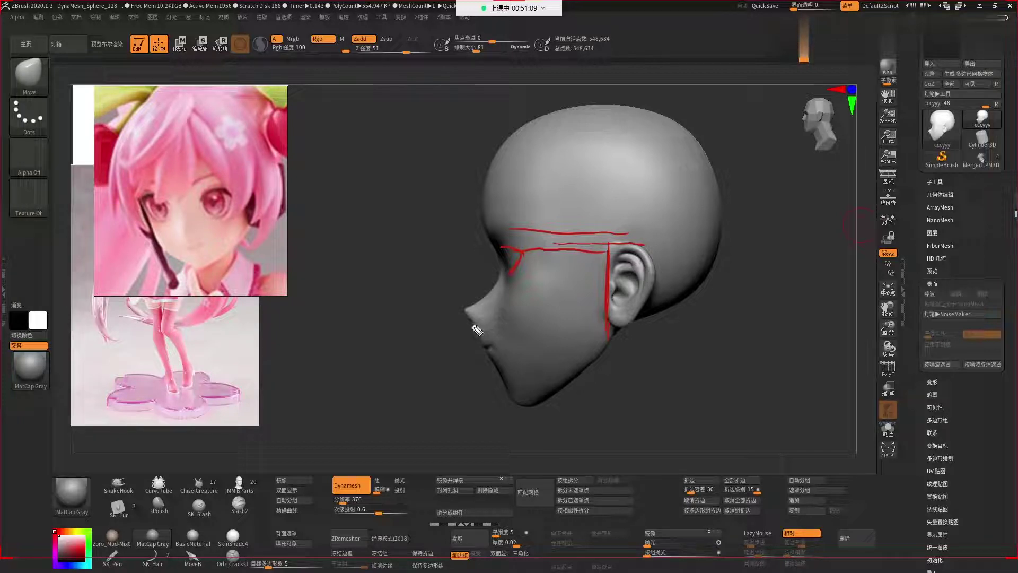
left_click_drag(472, 325, 643, 330)
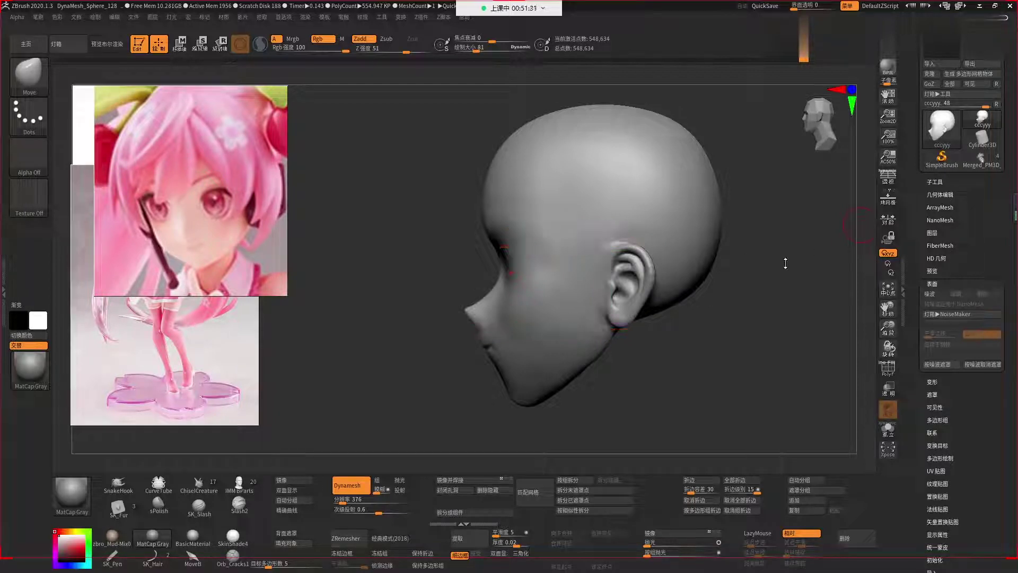
Return the head to a front view and bring the full-figure pink-haired girl reference forward.
left_click_drag(785, 264, 800, 259)
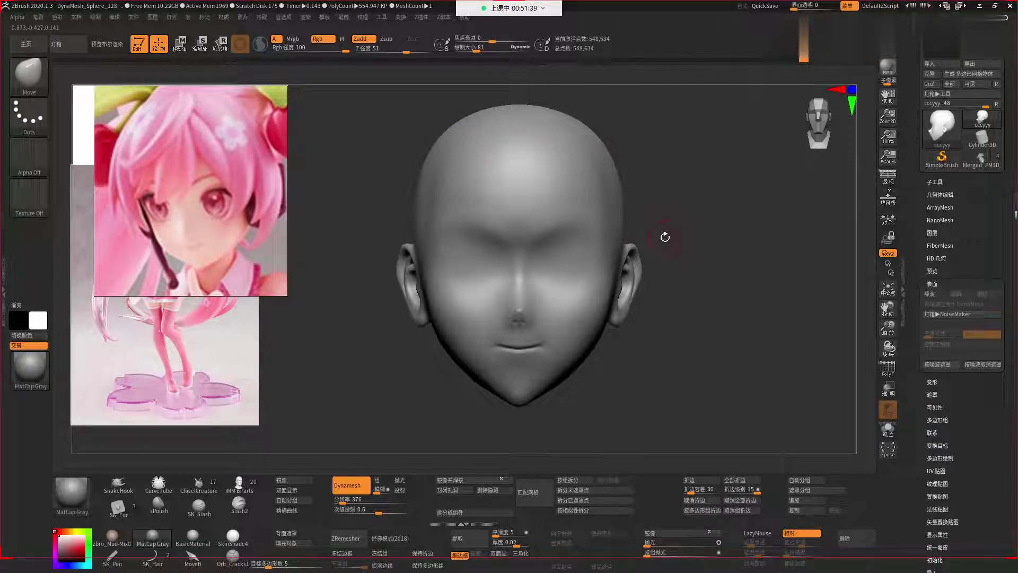
key("shift")
key("space")
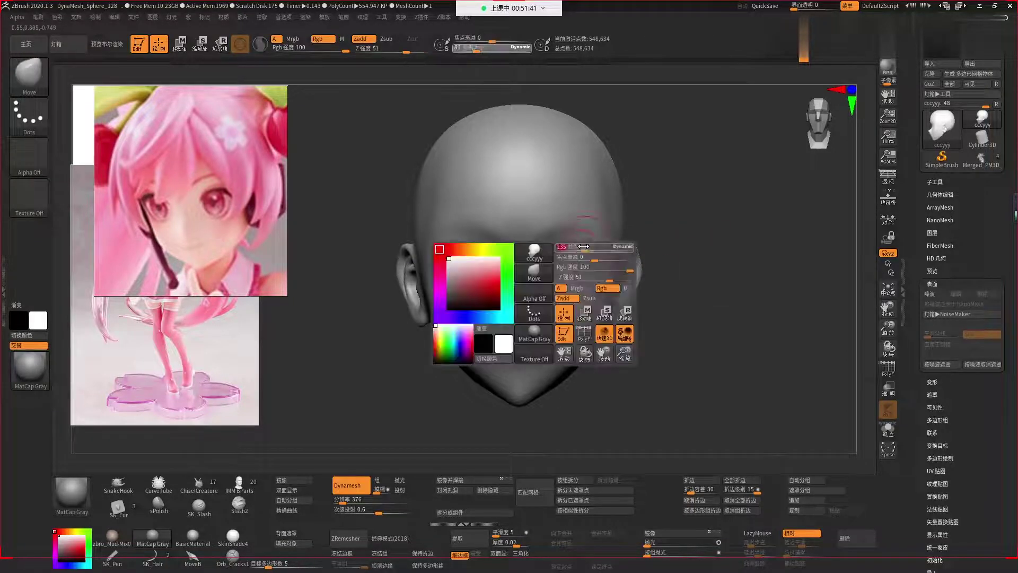
right_click_drag(573, 257, 590, 266, "ctrl")
key("shift")
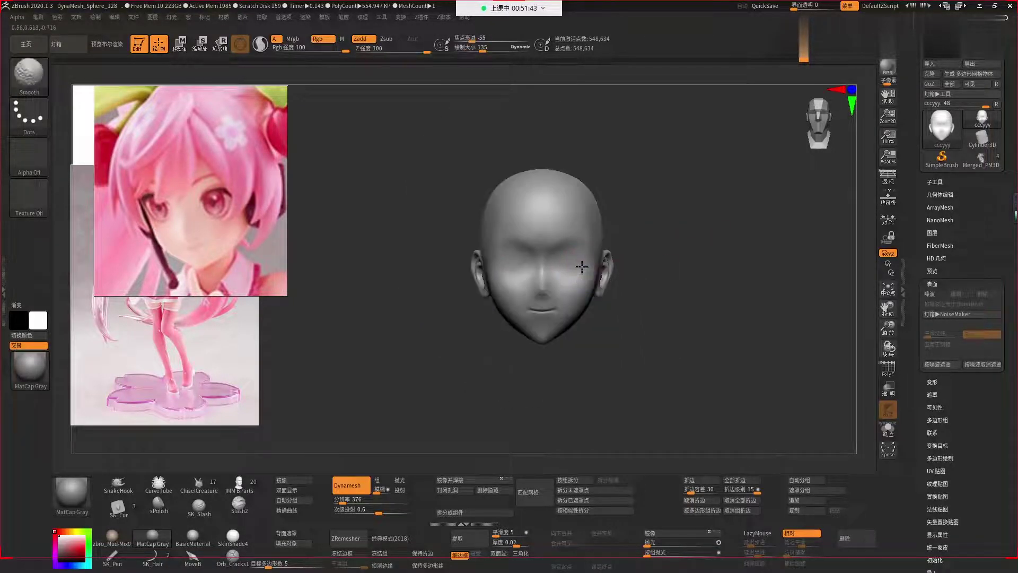
right_click_drag(647, 329, 659, 352, "ctrl")
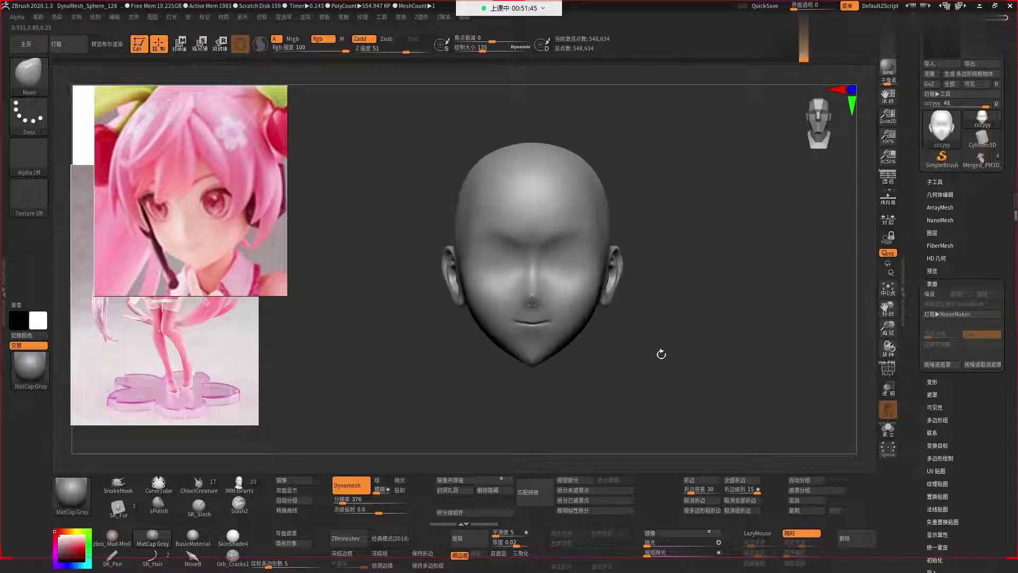
mouse_move(682, 304)
right_mouse_down()
mouse_move(641, 253)
mouse_move(689, 341)
mouse_move(677, 359)
mouse_move(650, 323)
right_mouse_up()
right_click(655, 294)
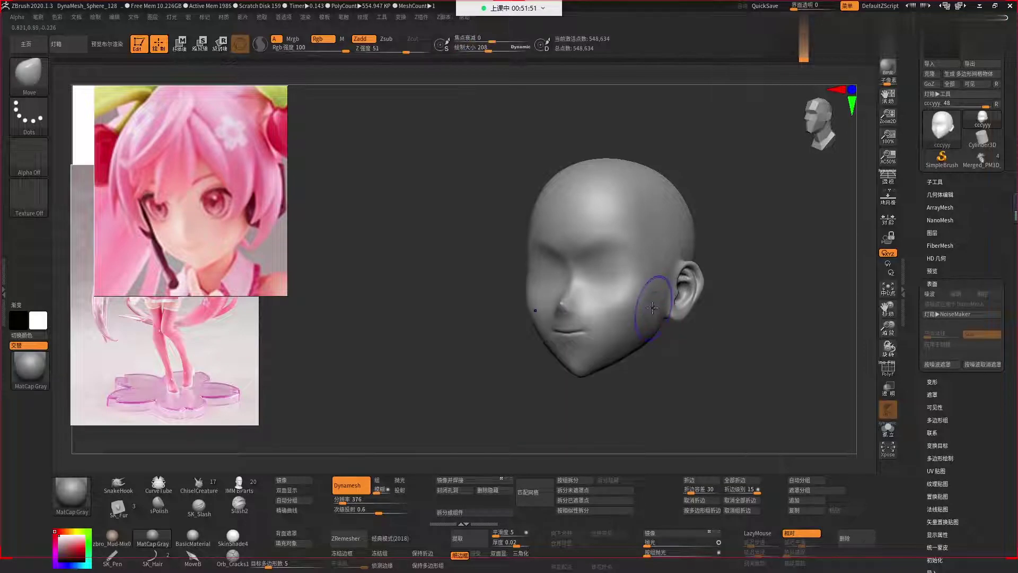
right_click_drag(700, 358, 713, 366, "shift")
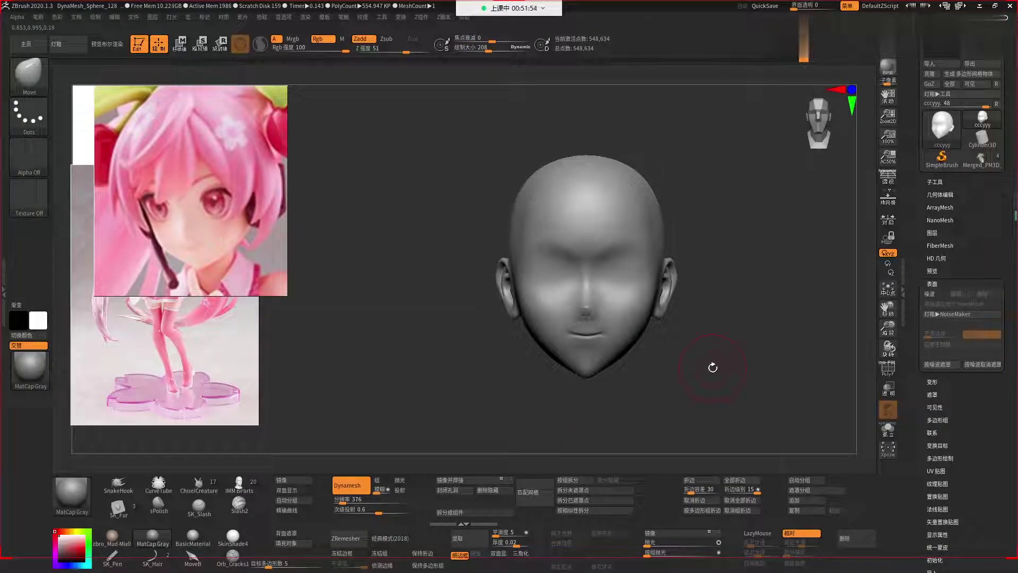
left_click(157, 298)
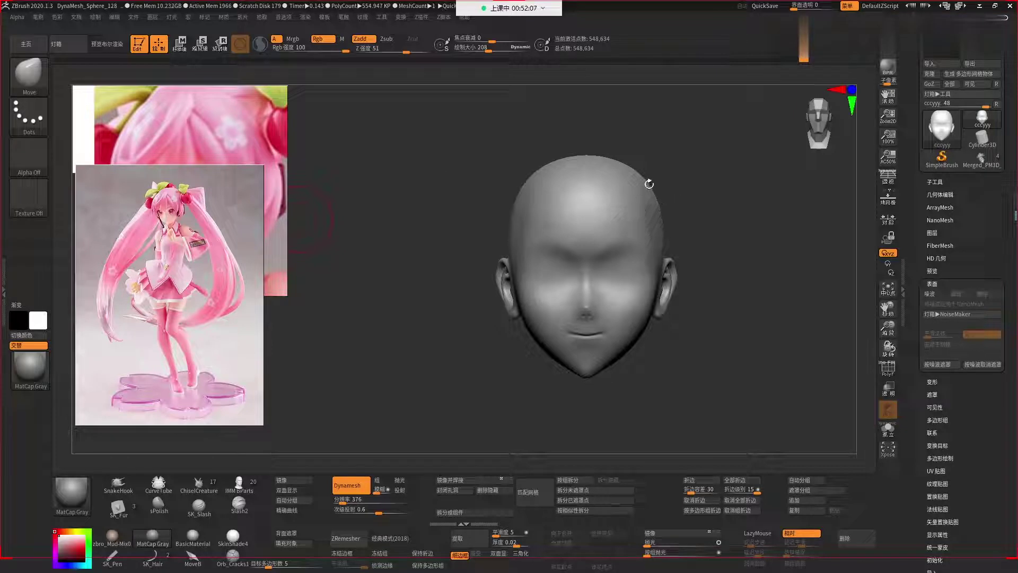
Swap the reference images to the head silhouette view.
mouse_move(734, 249)
left_mouse_down()
mouse_move(711, 246)
mouse_move(729, 248)
left_mouse_up()
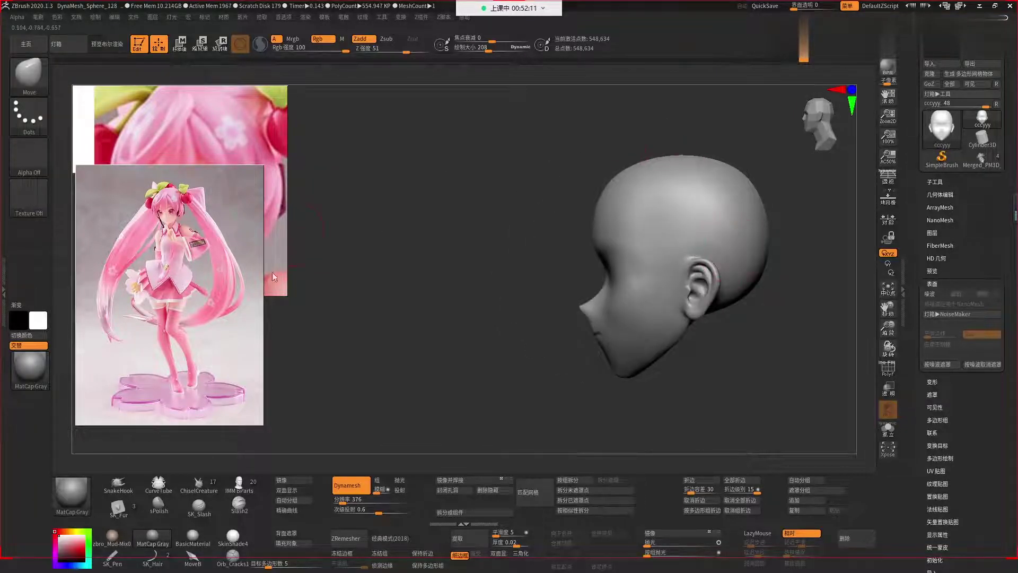
left_click(230, 201)
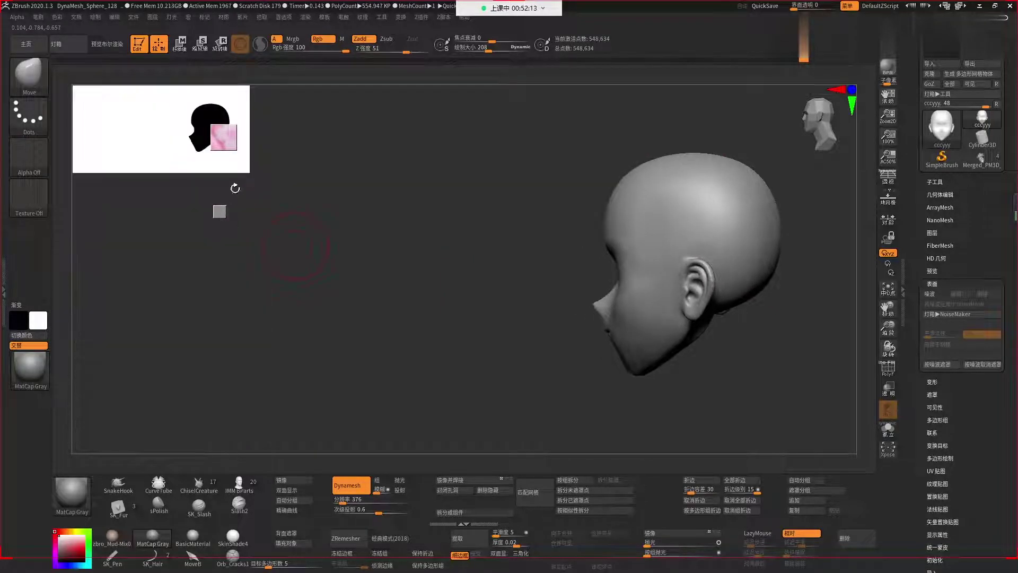
left_click_drag(410, 211, 450, 222)
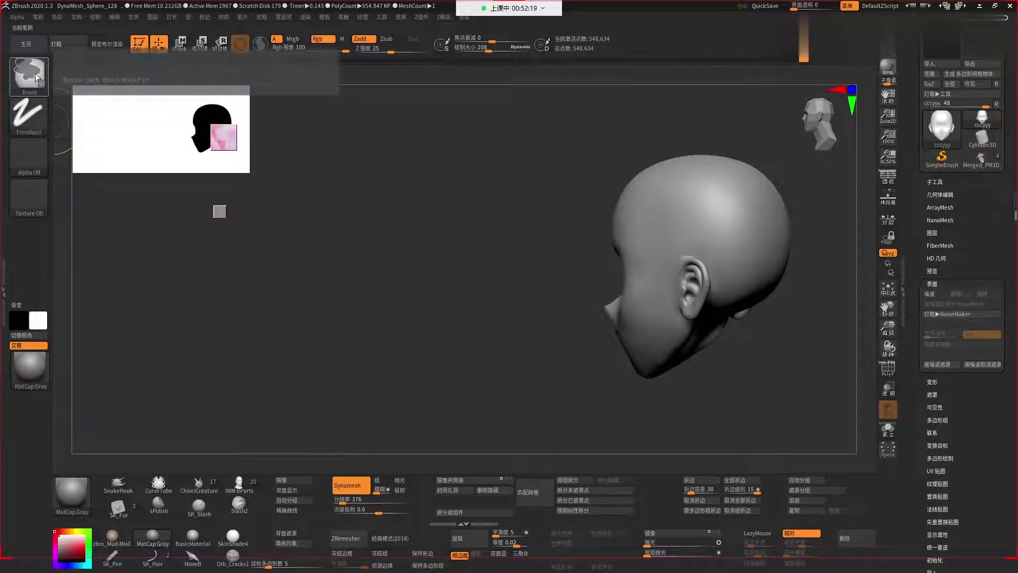
Set the mask stroke to Lasso and show the full-figure reference beside the side profile.
left_click(38, 113)
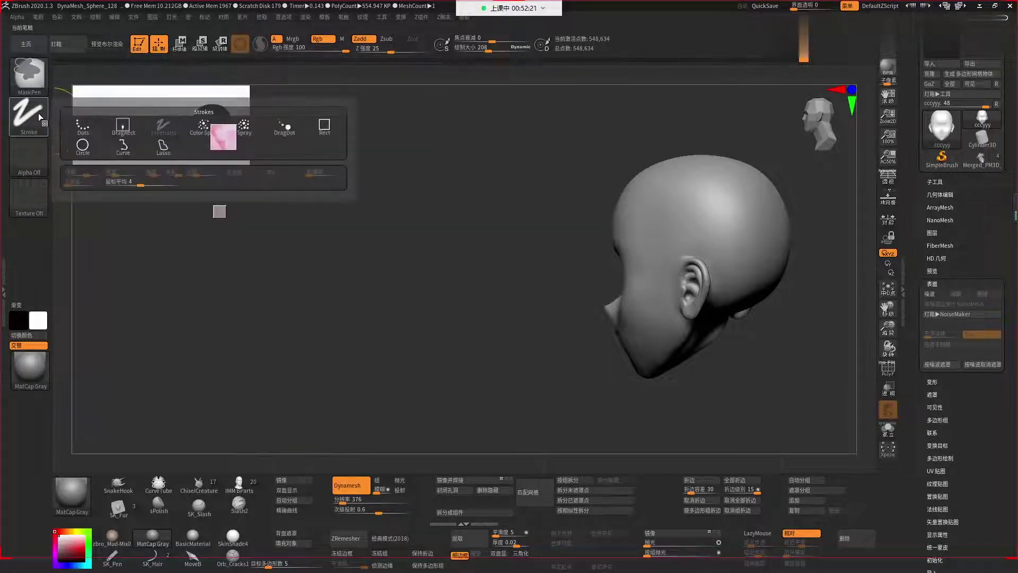
left_click(160, 144)
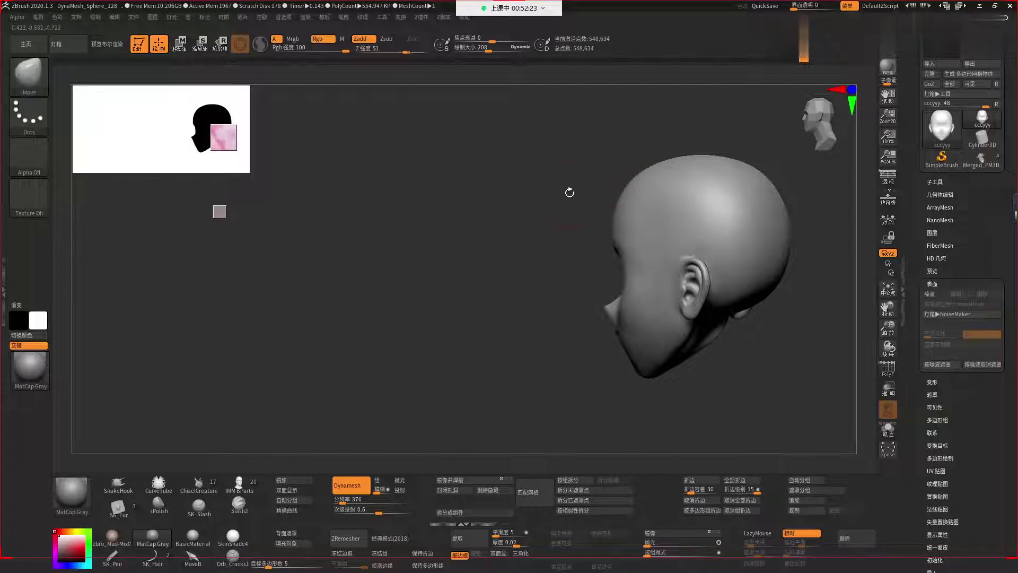
mouse_move(569, 193)
left_mouse_down()
mouse_move(686, 141)
mouse_move(616, 143)
left_mouse_up()
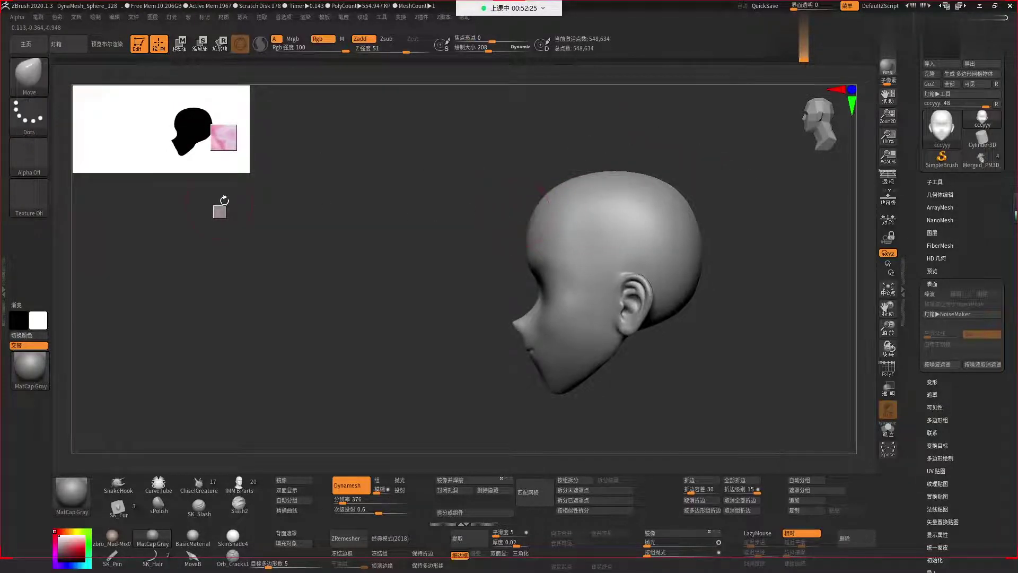
key("F3")
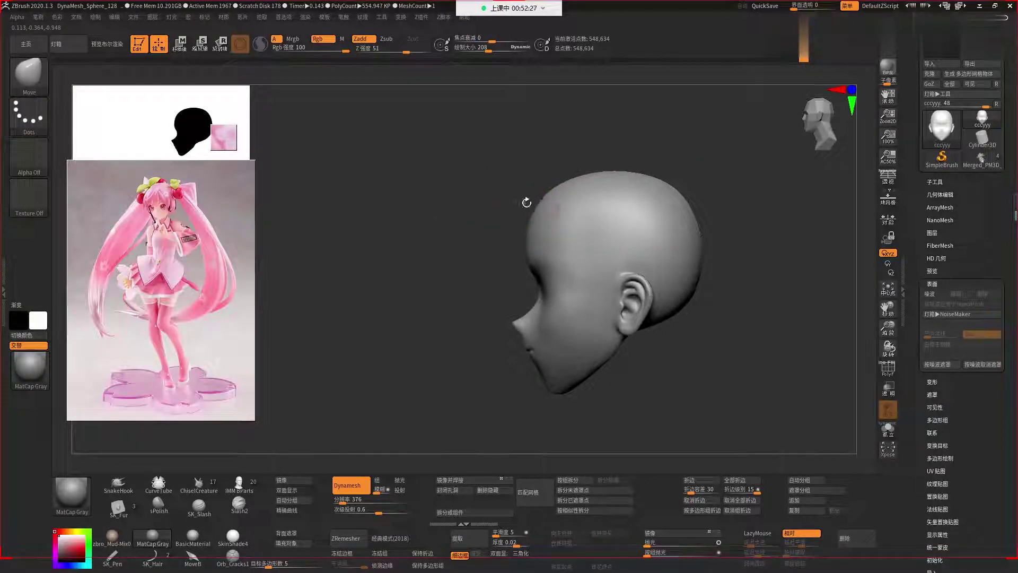
key("ctrl")
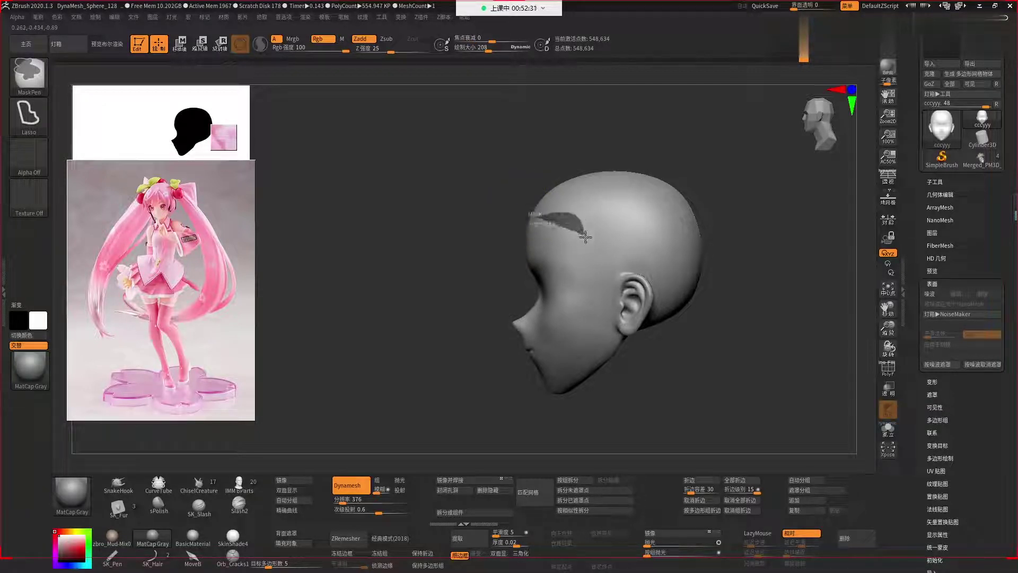
Lasso-mask the top and back of the scalp, checking it from front and profile views.
mouse_move(598, 271)
left_mouse_down("ctrl")
mouse_move(599, 289)
mouse_move(657, 297)
left_mouse_up("ctrl")
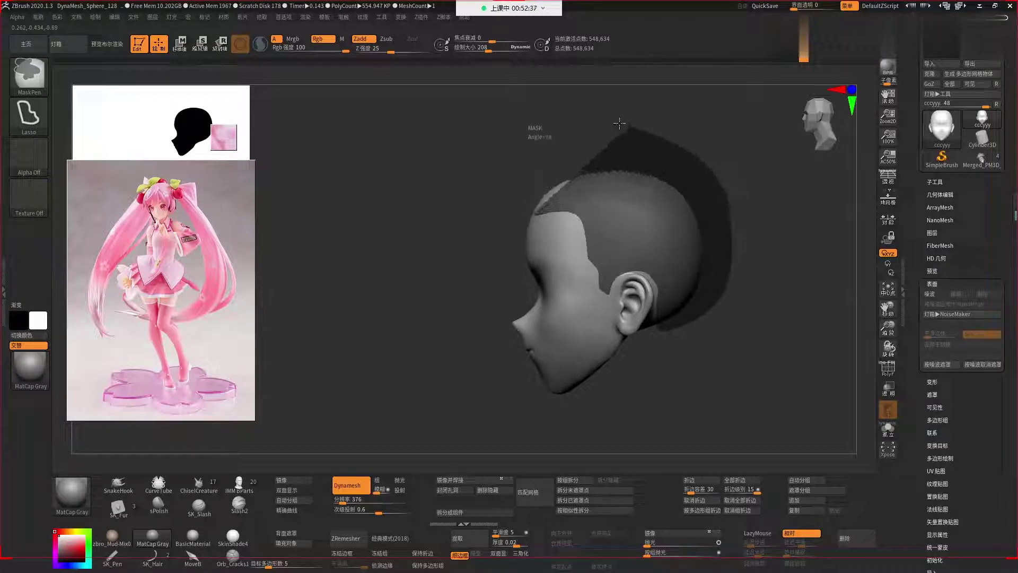
left_click_drag(657, 297, 543, 146, "ctrl")
mouse_move(765, 275)
left_mouse_down()
mouse_move(693, 279)
mouse_move(473, 182)
left_mouse_up()
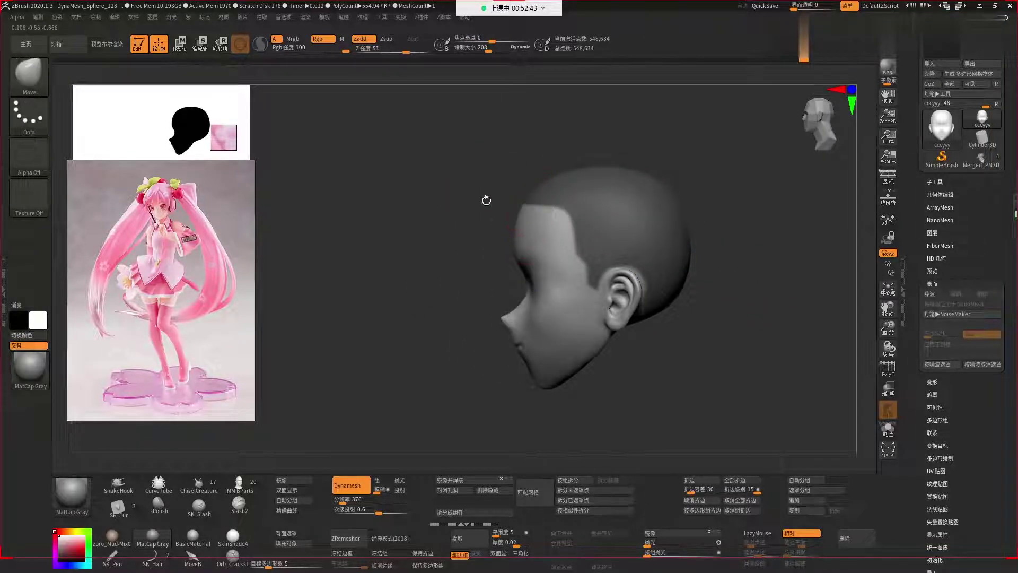
left_click_drag(486, 200, 530, 194, "shift")
mouse_move(607, 207)
left_mouse_down()
mouse_move(520, 183)
mouse_move(535, 233)
mouse_move(571, 243)
mouse_move(559, 188)
left_mouse_up()
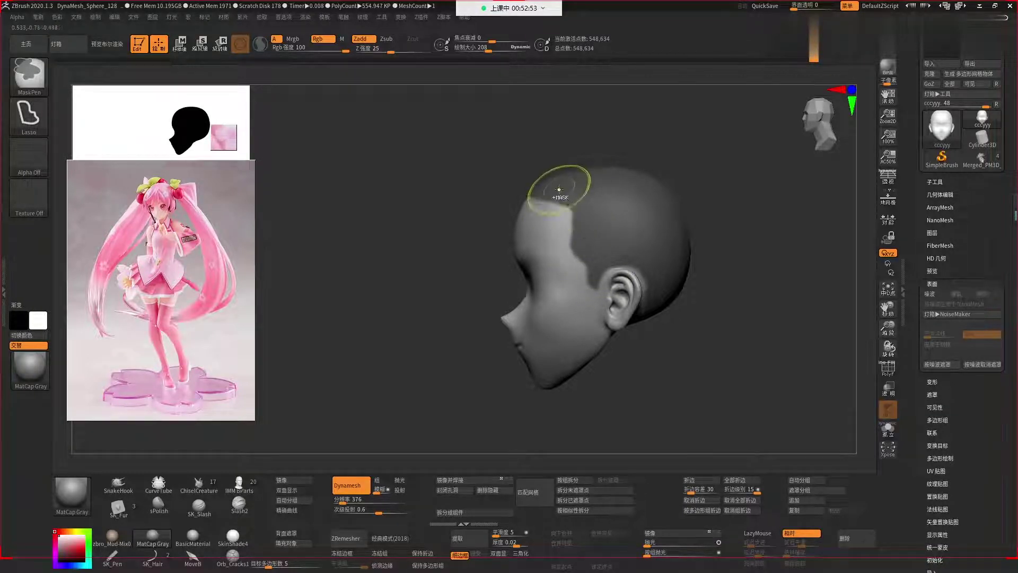
mouse_move(714, 225)
left_mouse_down()
mouse_move(773, 266)
mouse_move(821, 368)
mouse_move(618, 234)
left_mouse_up()
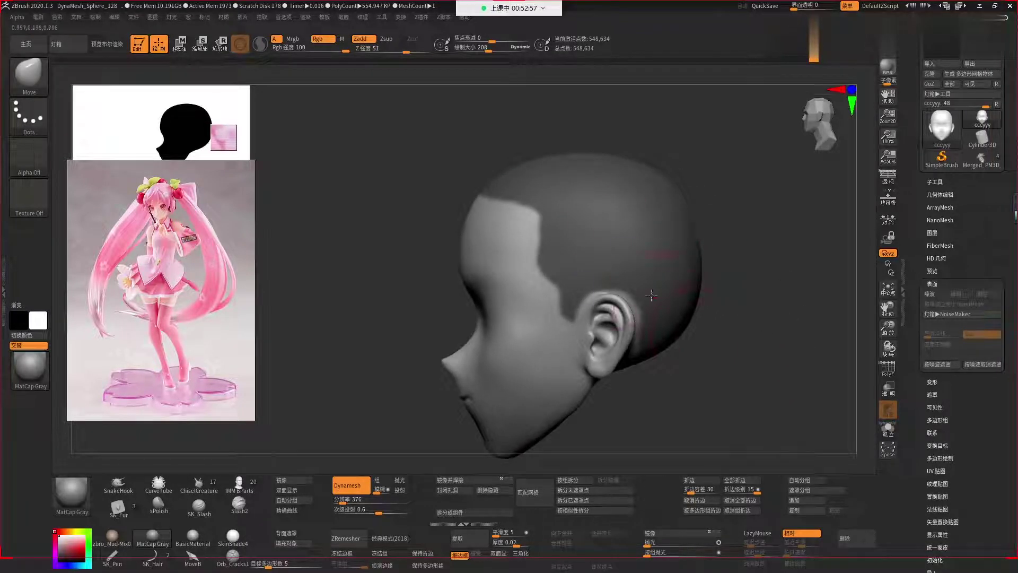
Check the hair mask from all sides, then preview it as an extracted shell.
key("ctrl")
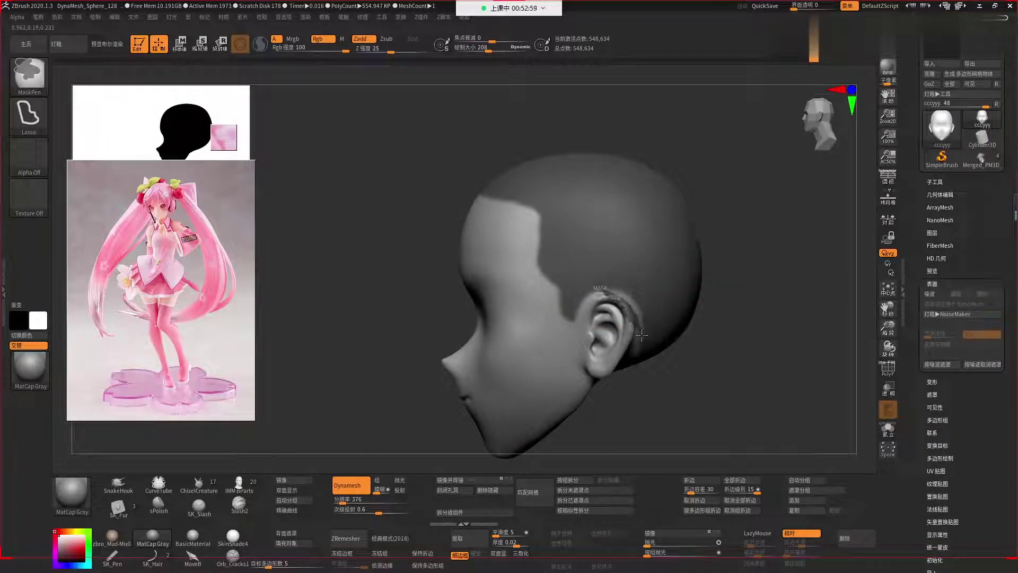
mouse_move(641, 335)
left_mouse_down("ctrl")
mouse_move(626, 250)
mouse_move(673, 390)
mouse_move(623, 375)
mouse_move(660, 352)
left_mouse_up("ctrl")
left_click_drag(664, 300, 636, 229)
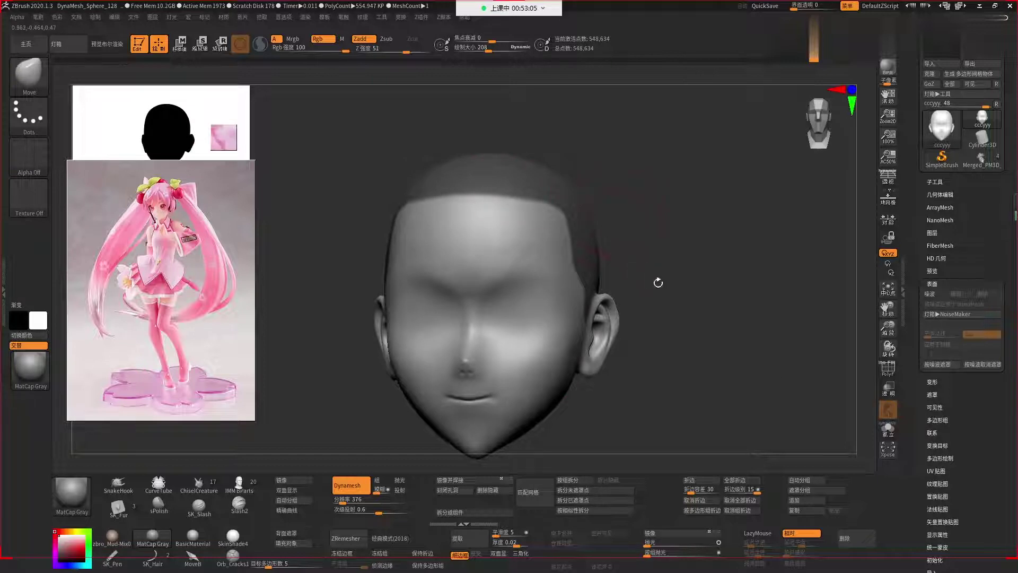
mouse_move(658, 283)
left_mouse_down()
mouse_move(614, 246)
mouse_move(639, 245)
mouse_move(625, 240)
left_mouse_up()
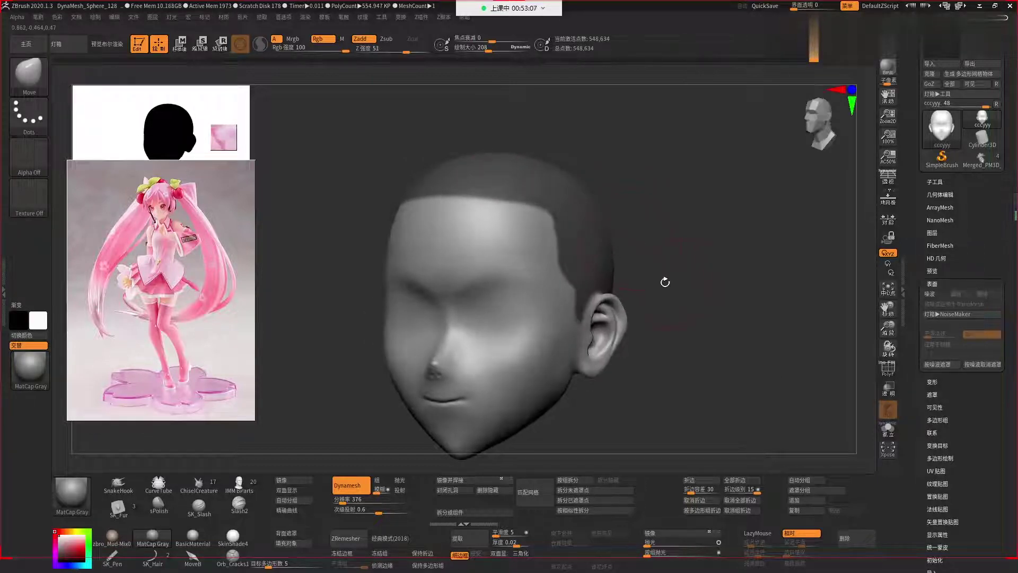
left_click_drag(714, 296, 624, 241)
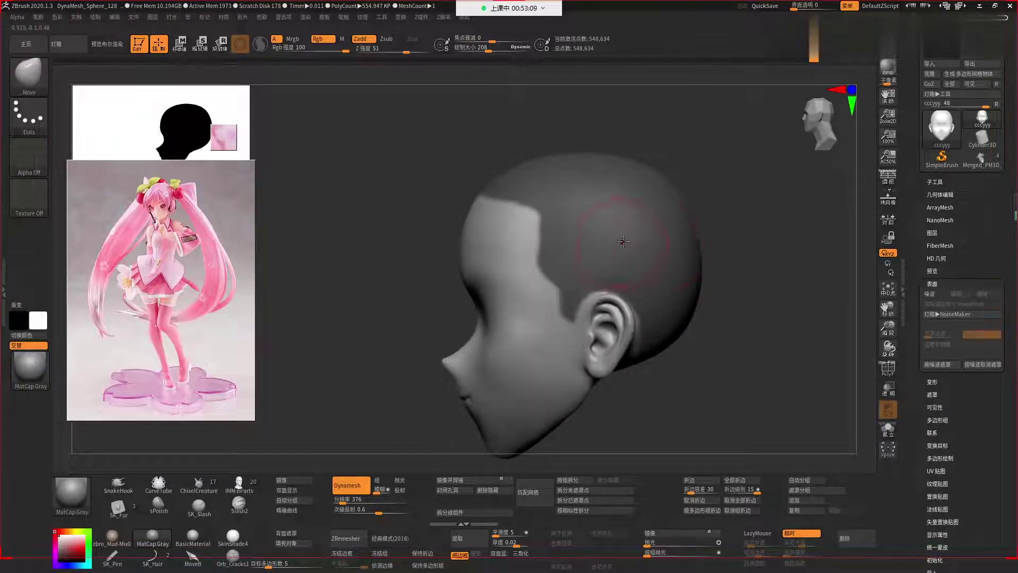
key("ctrl")
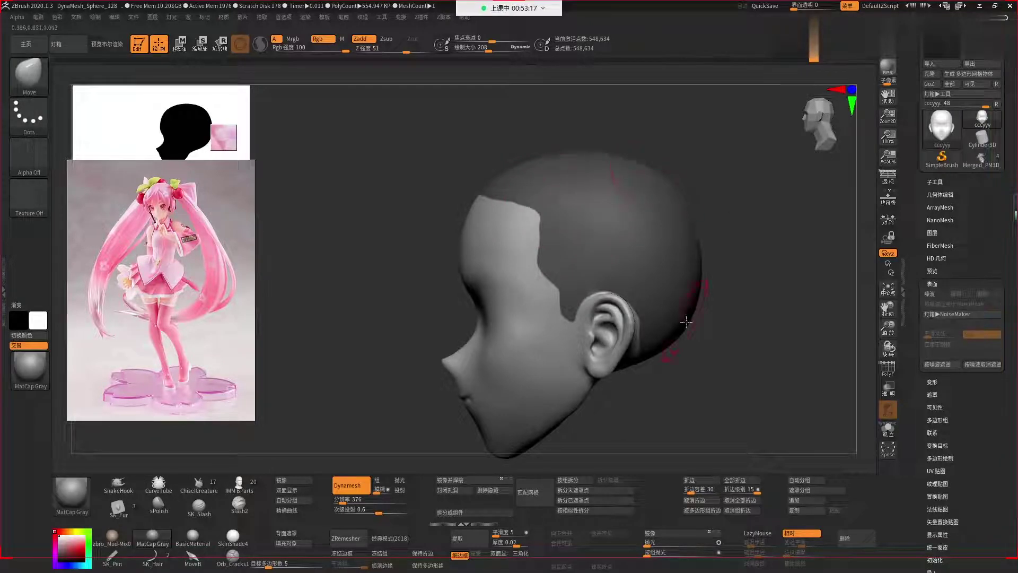
left_click_drag(722, 332, 715, 337)
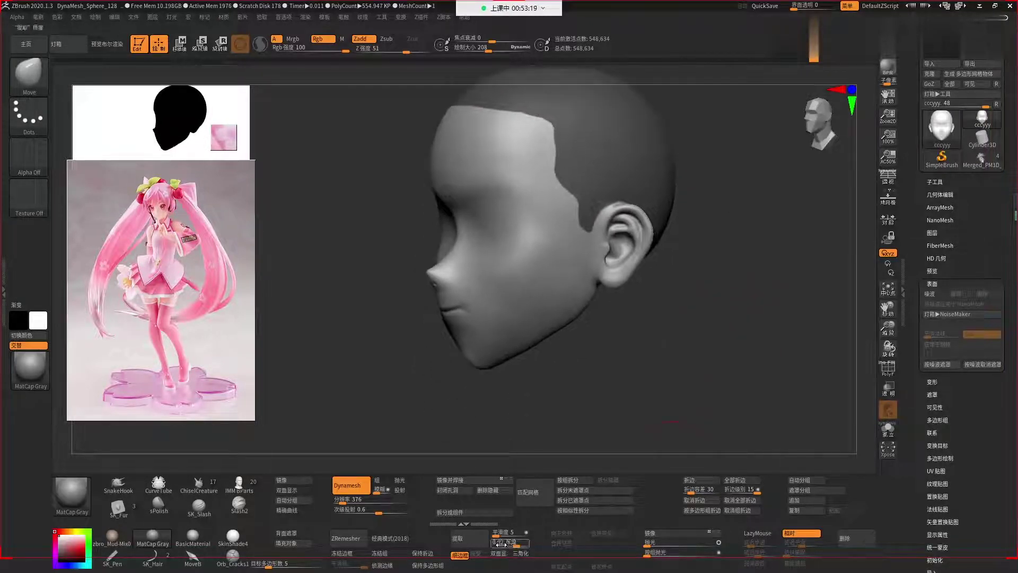
left_click(479, 539)
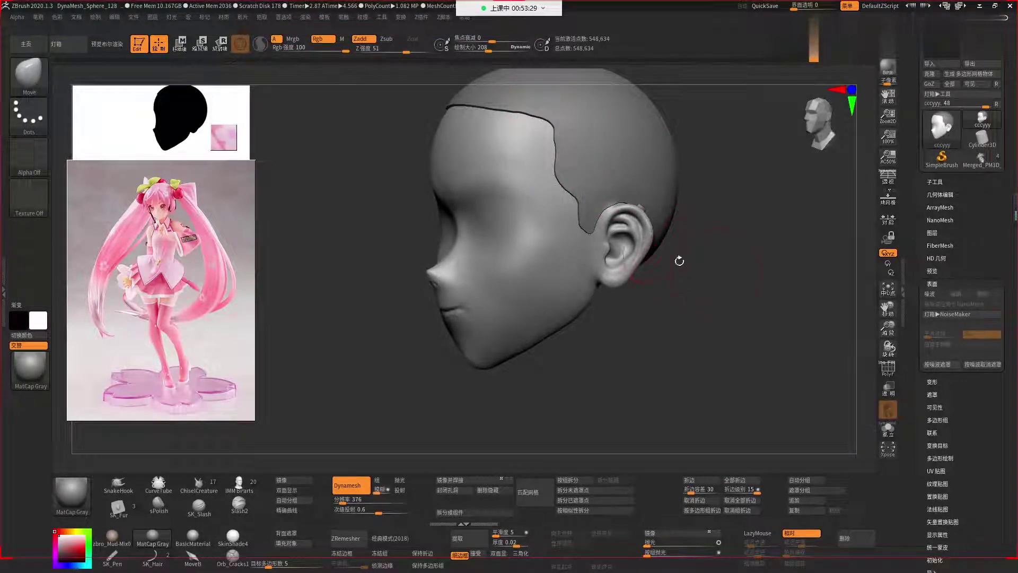
mouse_move(679, 261)
left_mouse_down()
mouse_move(679, 391)
mouse_move(392, 553)
left_mouse_up()
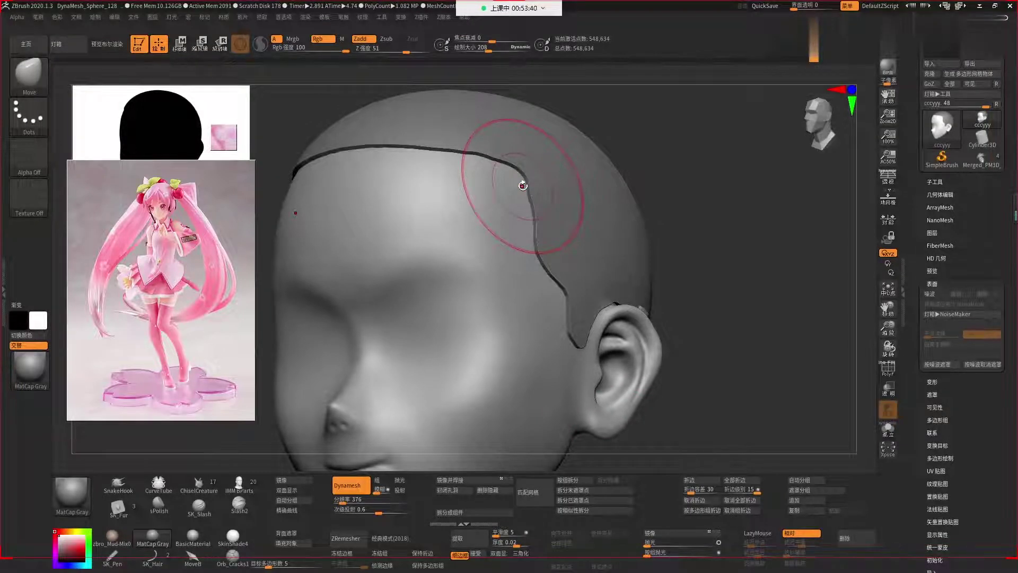
Refine the hairline mask along the temple and adjust the extraction Thickness.
left_click_drag(522, 185, 533, 265)
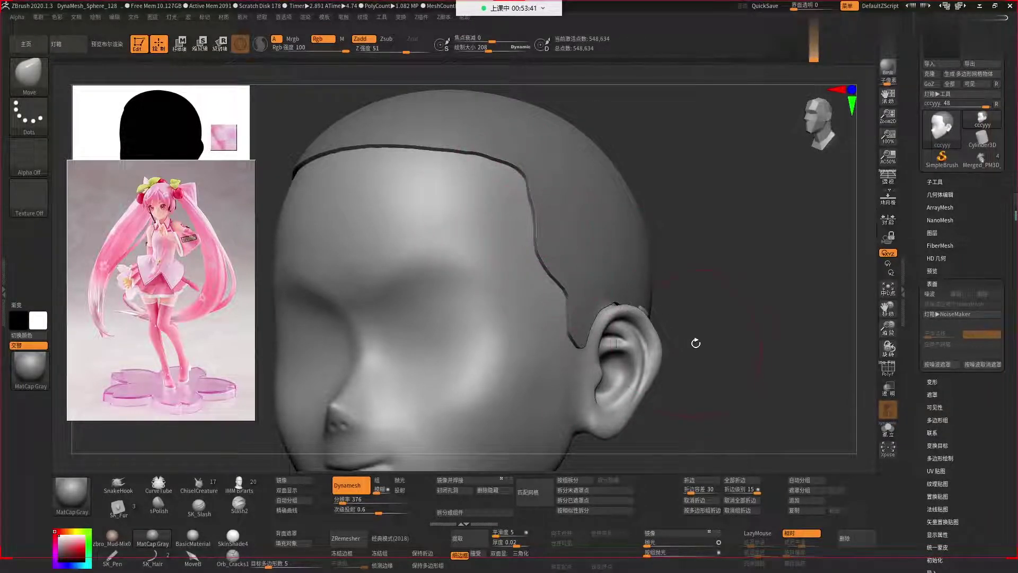
left_click_drag(530, 169, 615, 254)
left_click_drag(506, 193, 509, 247)
key("ctrl+z")
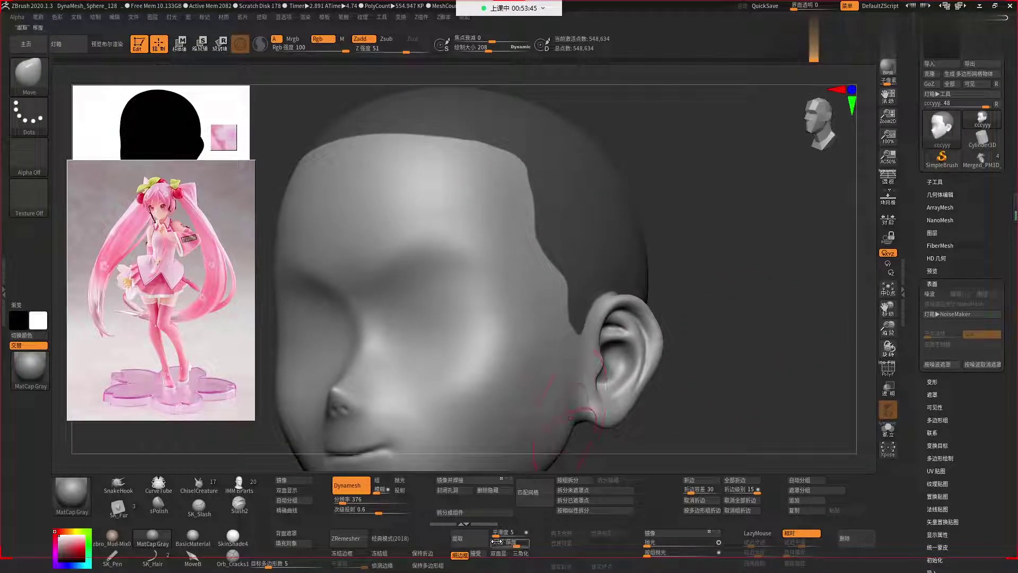
left_click_drag(497, 540, 519, 546)
Enter the Extract Thickness value and accept it to create the Extract3 hair subtool.
left_click(510, 543)
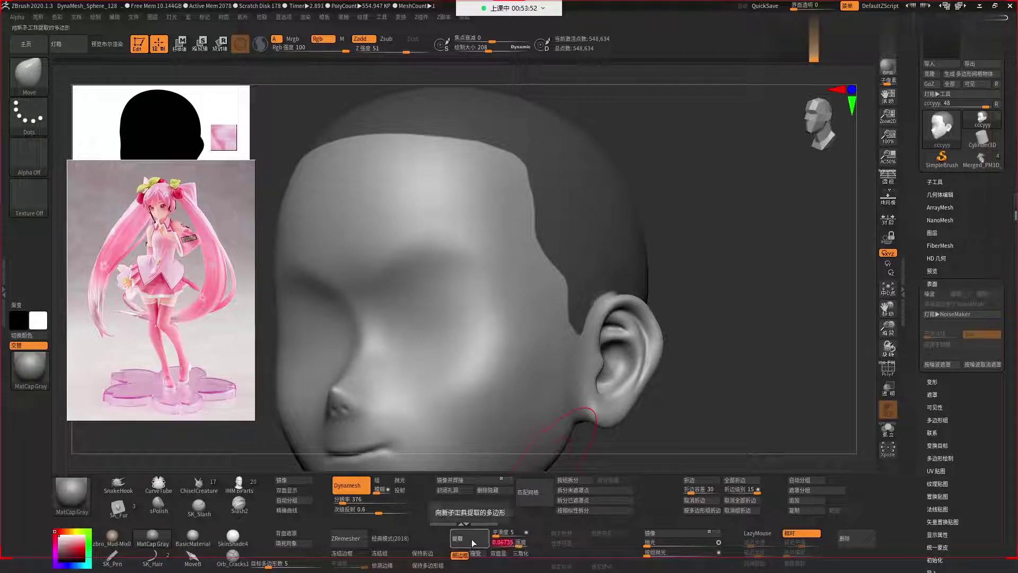
key("Return")
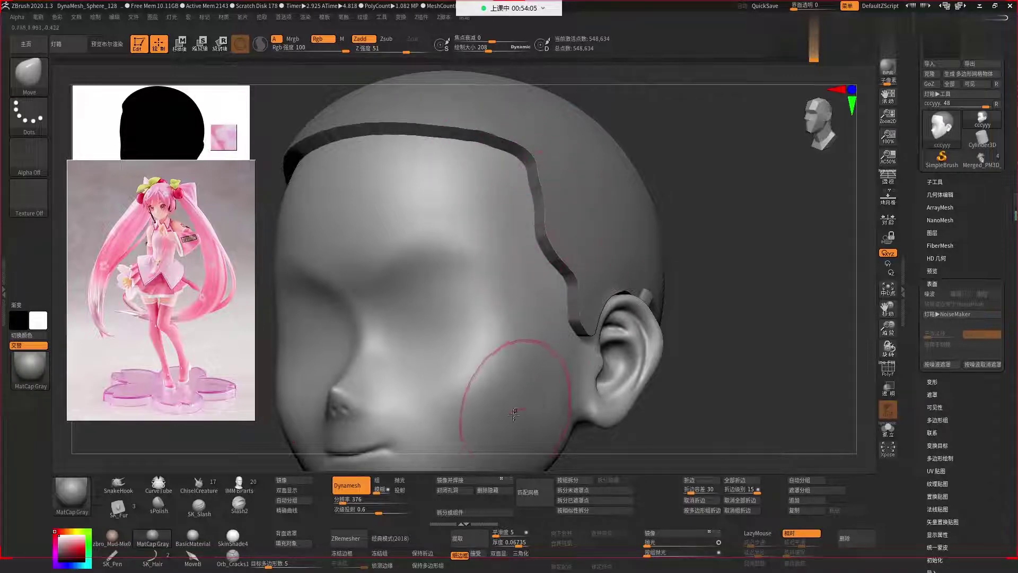
left_click(475, 553)
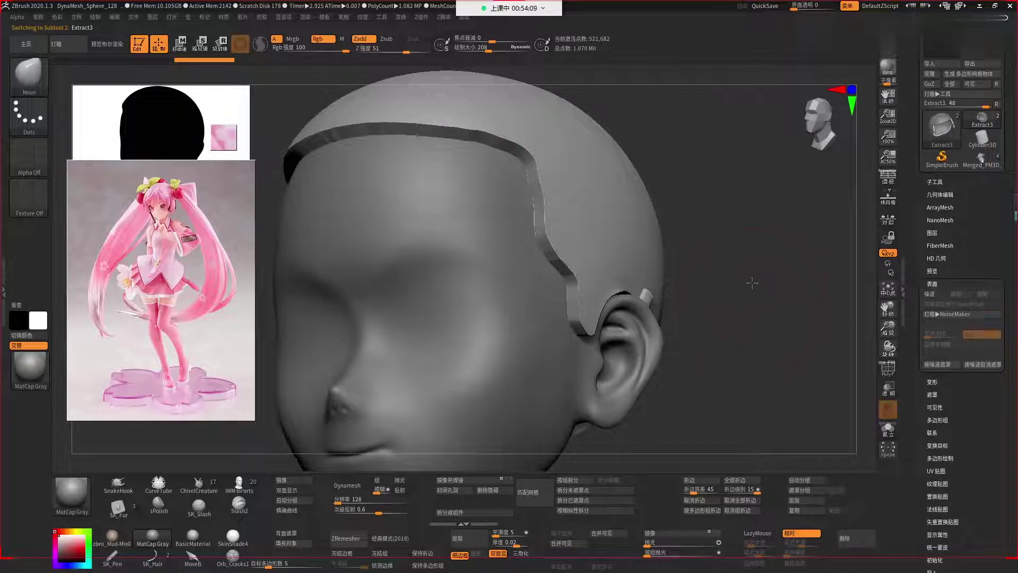
Solo the Extract3 shell and toggle its polygroup wireframe to inspect it.
mouse_move(752, 283)
left_mouse_down()
mouse_move(725, 222)
mouse_move(731, 257)
mouse_move(762, 251)
mouse_move(672, 265)
mouse_move(686, 357)
mouse_move(755, 405)
mouse_move(730, 381)
mouse_move(696, 380)
mouse_move(727, 387)
mouse_move(727, 347)
left_mouse_up()
left_click(884, 434)
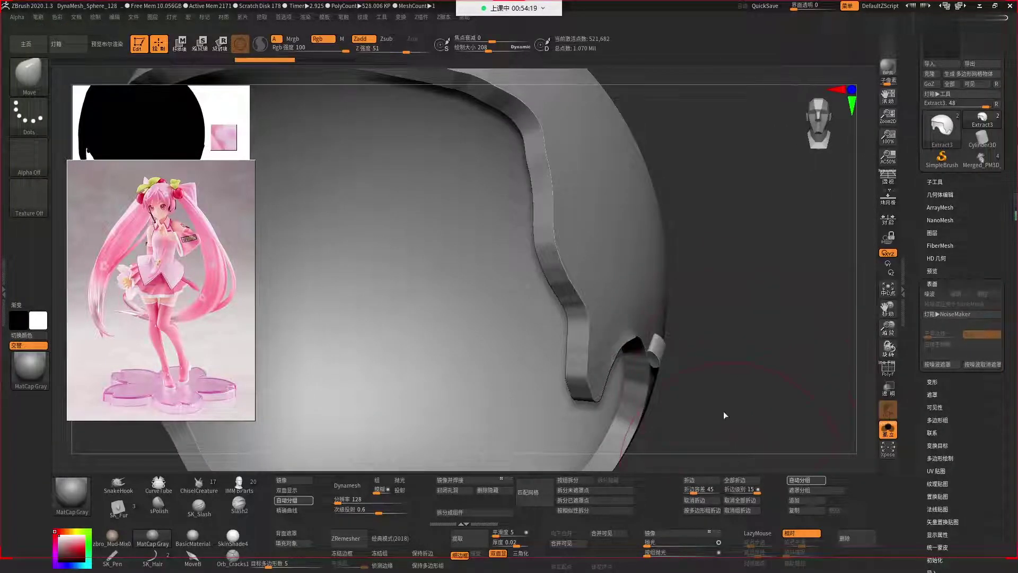
mouse_move(723, 416)
left_mouse_down()
mouse_move(713, 391)
mouse_move(659, 360)
left_mouse_up()
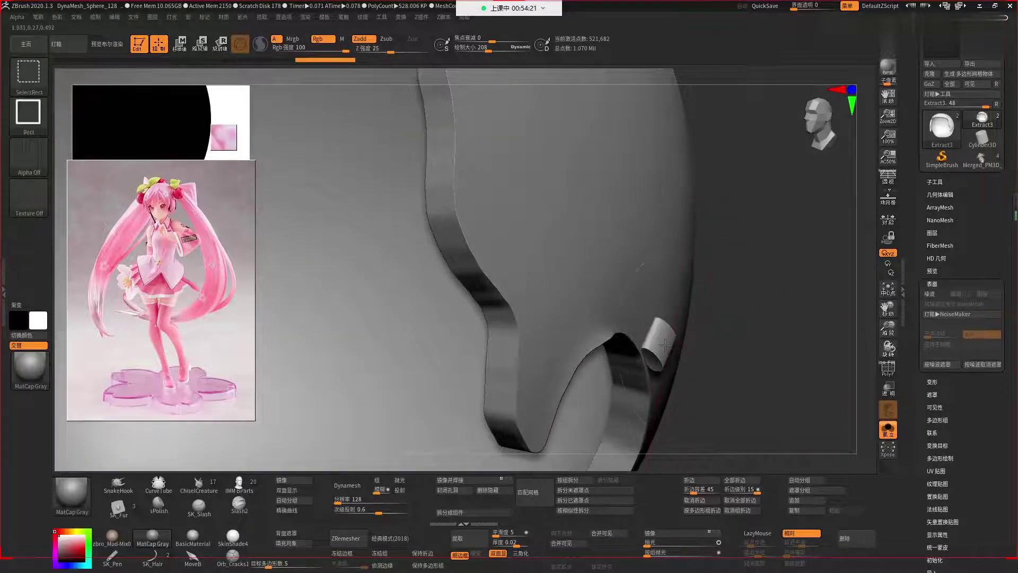
left_click_drag(734, 364, 718, 261)
key("shift+f")
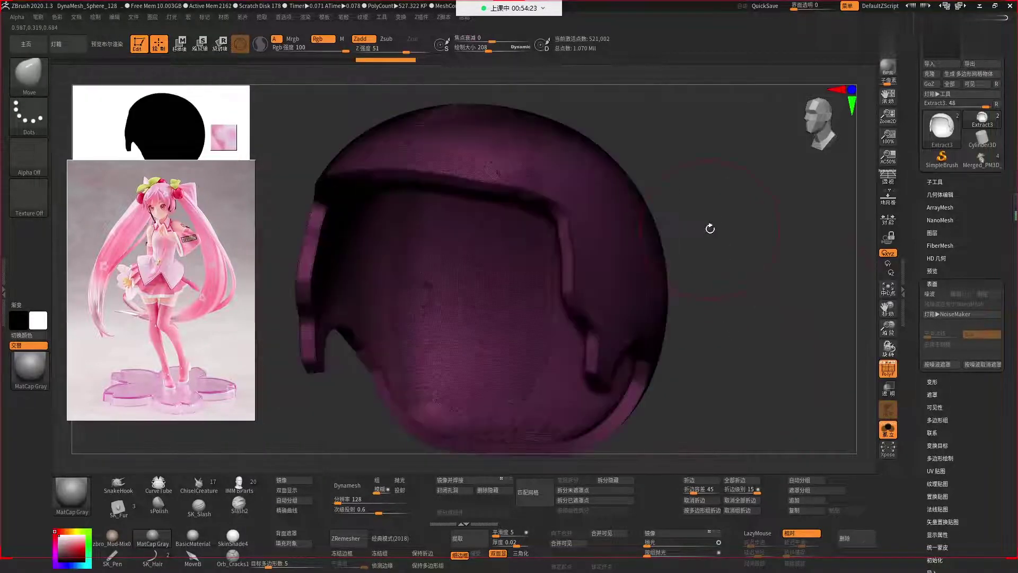
key("shift+f")
key("shift+f")
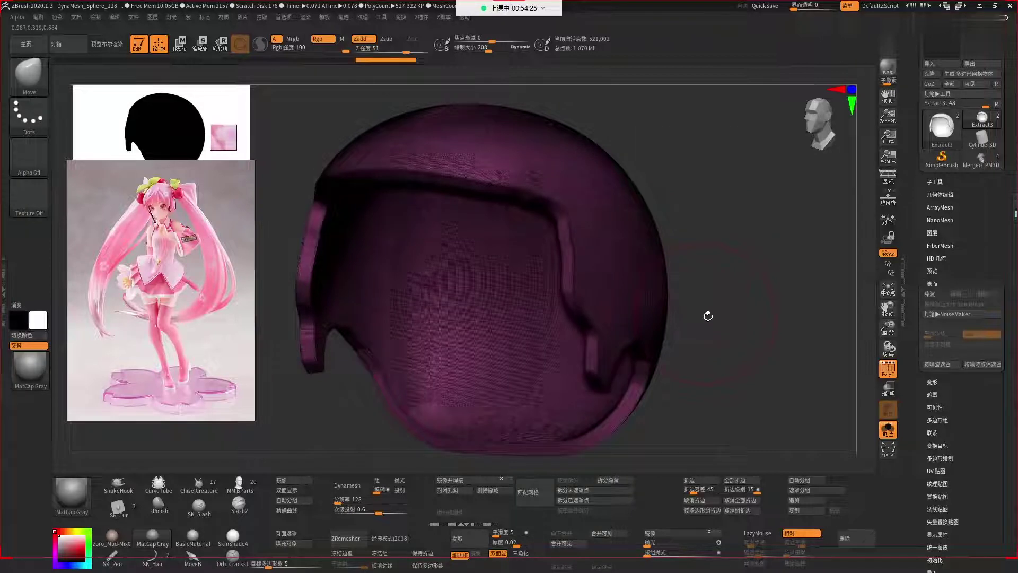
left_click_drag(708, 316, 723, 325)
left_click_drag(724, 383, 720, 371)
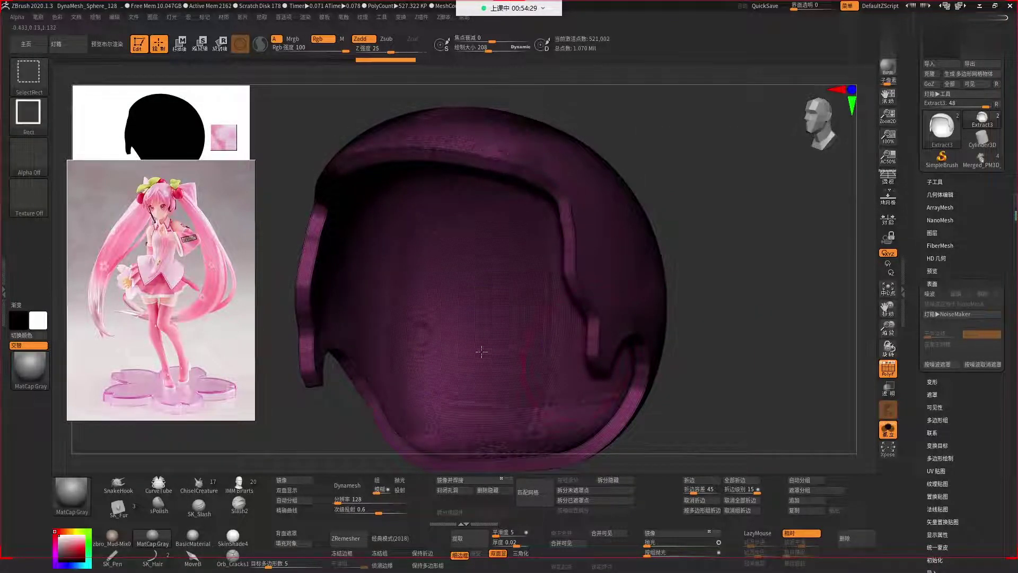
Group the shell's rim into its own polygroup and hide the shell's inner side.
left_click_drag(584, 354, 502, 365, "ctrl+shift")
mouse_move(670, 396)
left_mouse_down("ctrl+shift")
mouse_move(648, 382)
mouse_move(705, 393)
left_mouse_up("ctrl+shift")
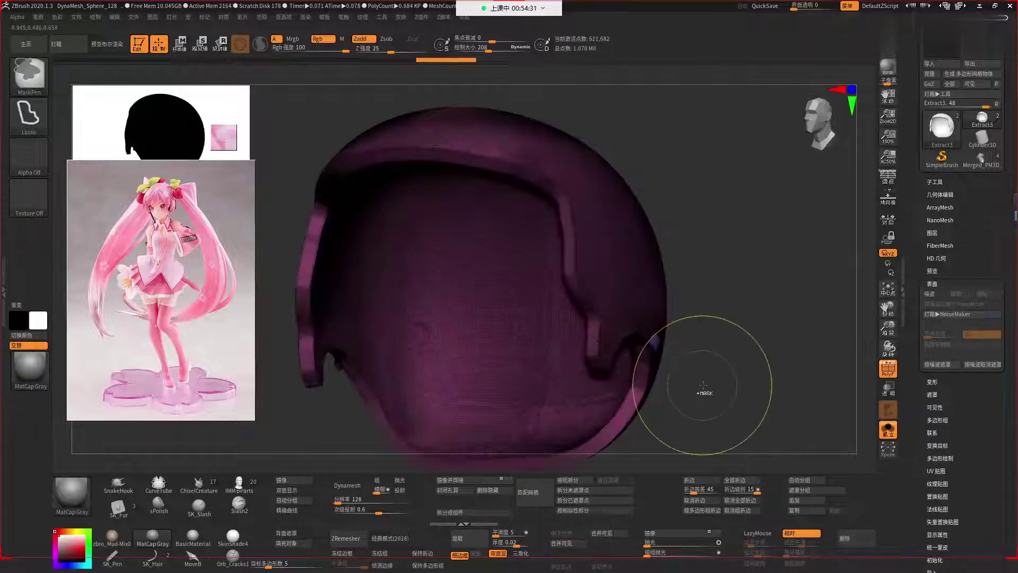
key("ctrl+w")
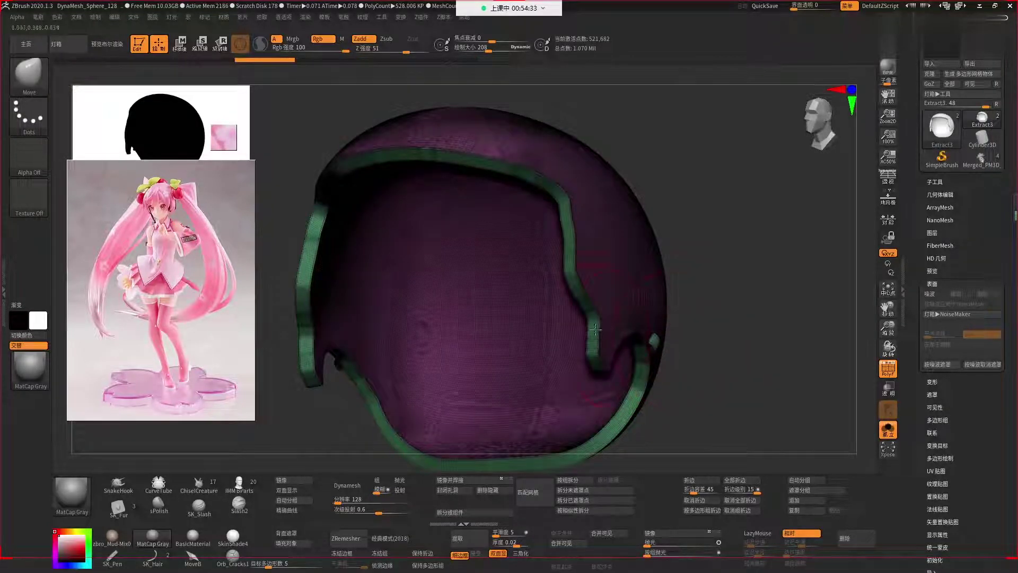
left_click(590, 318, "ctrl+shift")
left_click(603, 303, "ctrl+shift")
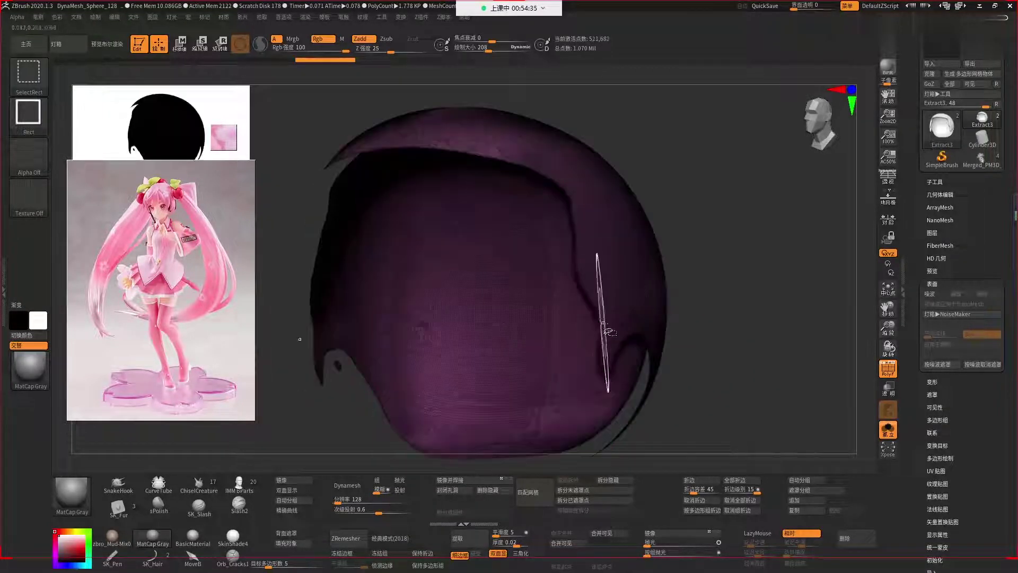
mouse_move(603, 302)
left_mouse_down()
mouse_move(733, 277)
mouse_move(743, 385)
left_mouse_up()
left_click_drag(711, 420, 718, 368)
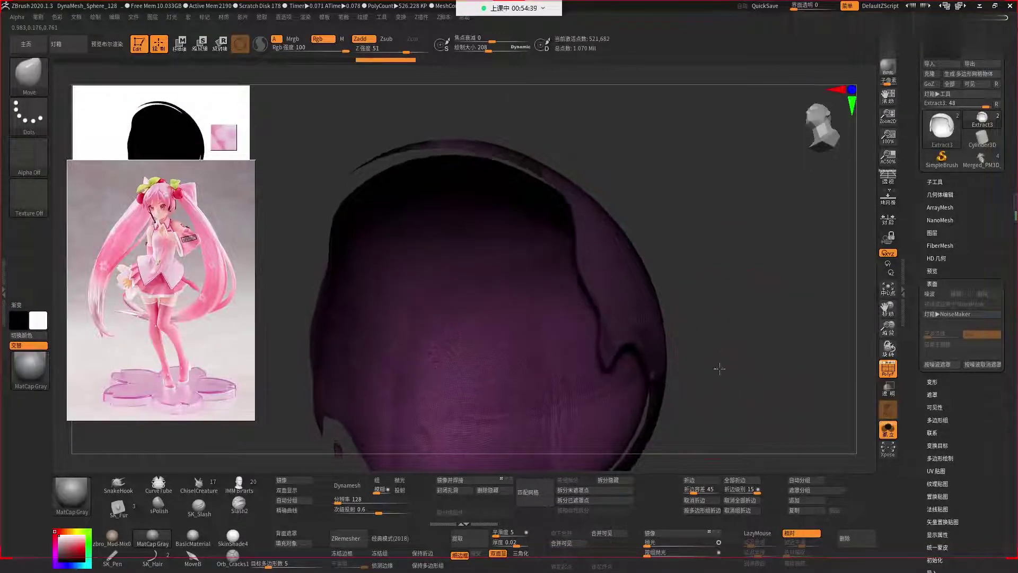
left_click_drag(523, 347, 590, 347, "ctrl+shift")
Regroup the visible shell with Auto Groups and delete the hidden inner polygons.
mouse_move(691, 327)
left_mouse_down()
mouse_move(677, 363)
mouse_move(733, 233)
mouse_move(717, 366)
mouse_move(711, 302)
mouse_move(738, 300)
mouse_move(734, 329)
left_mouse_up()
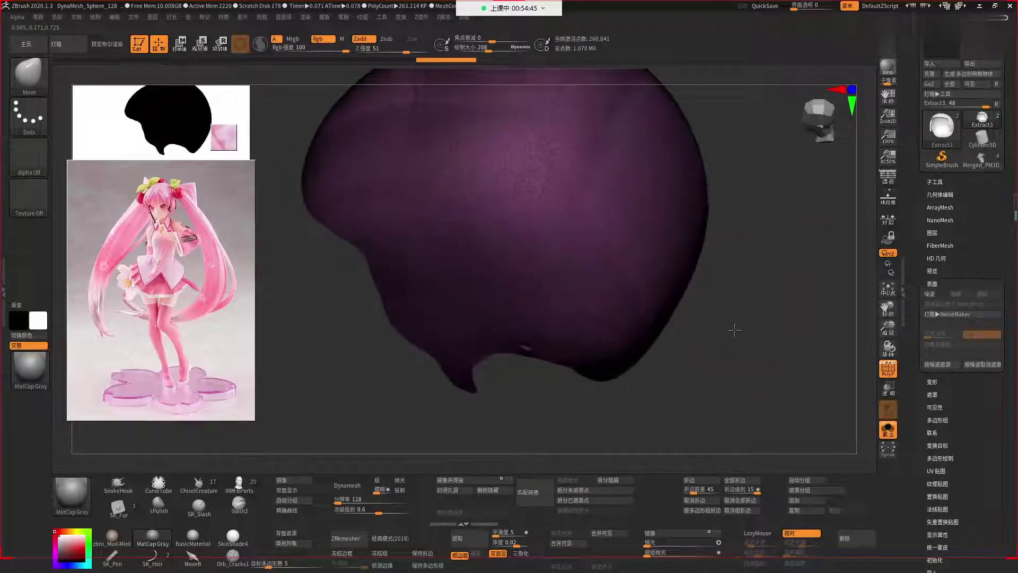
left_click(798, 480)
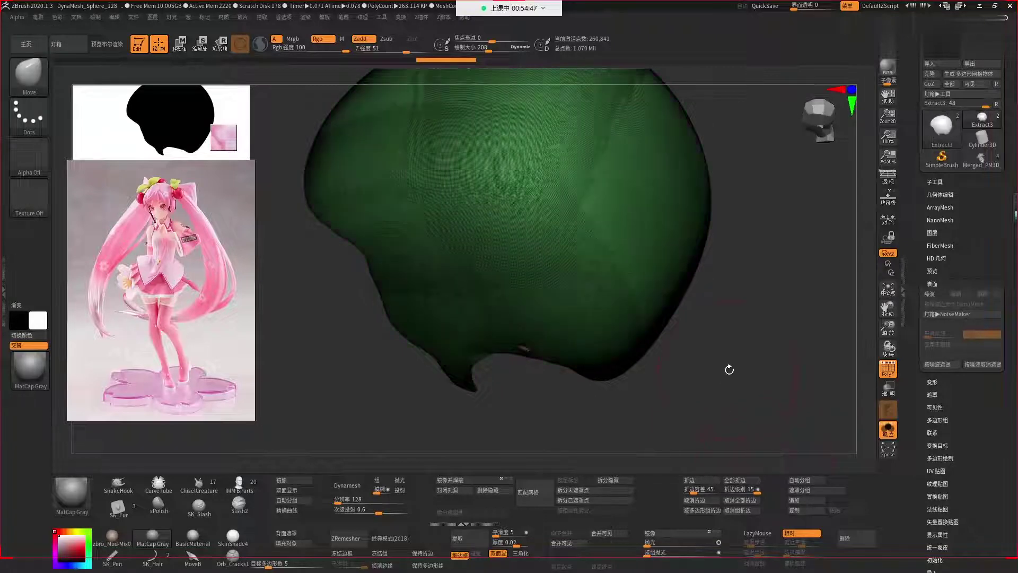
left_click_drag(729, 369, 484, 427)
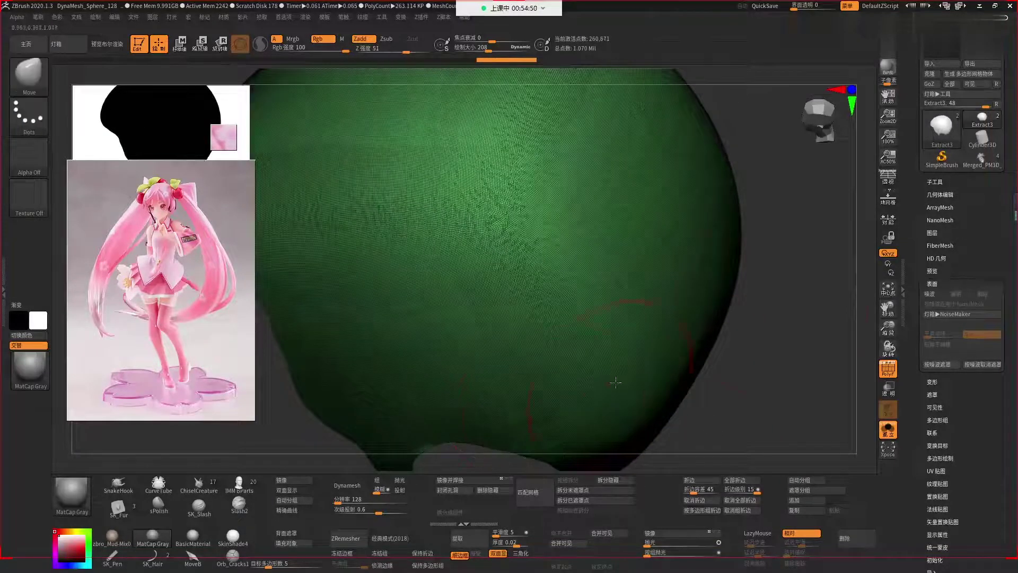
mouse_move(615, 382)
left_mouse_down()
mouse_move(755, 306)
mouse_move(780, 276)
left_mouse_up()
left_click_drag(806, 227, 796, 209)
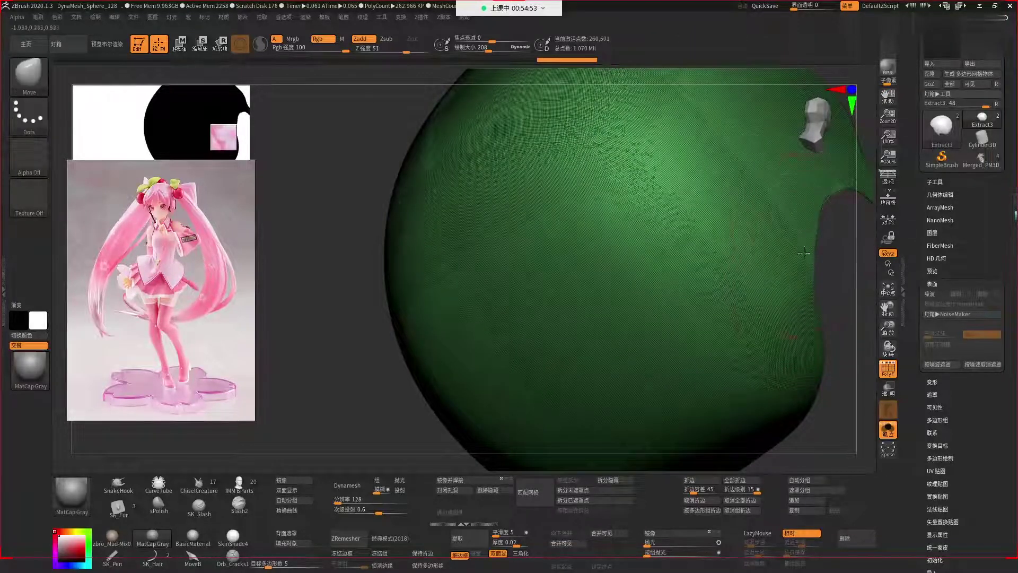
left_click_drag(843, 309, 555, 484)
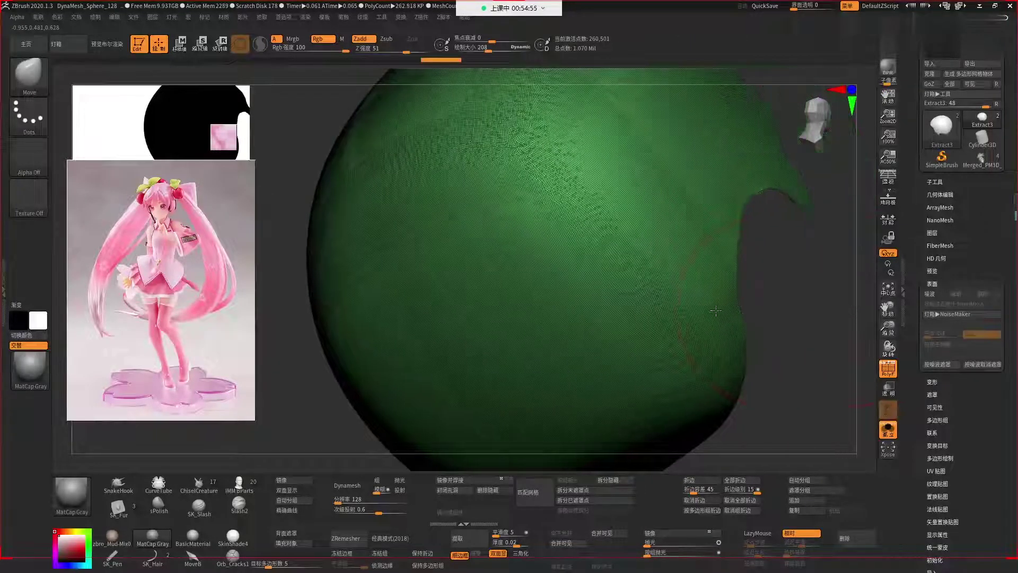
left_click(508, 491)
left_click_drag(527, 359, 417, 308)
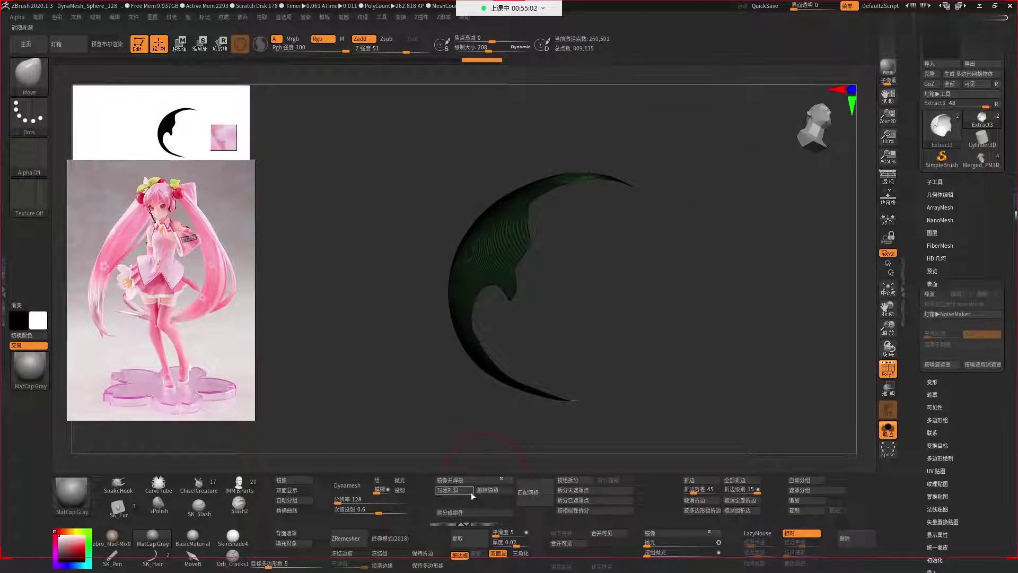
Close the shell's holes, Dynamesh it to about 48,639 points, and turn off PolyF and Solo.
left_click_drag(615, 370, 713, 362)
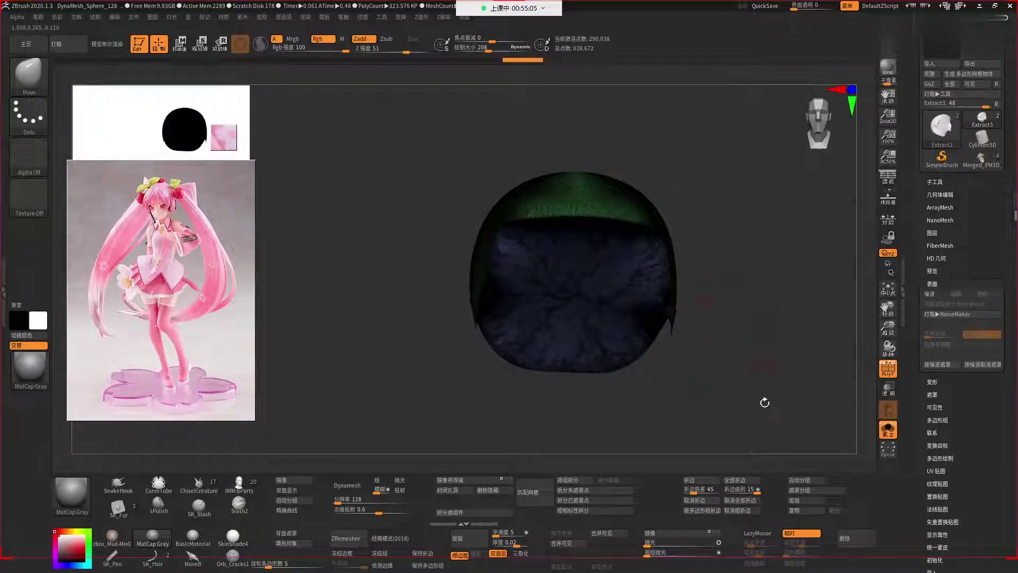
left_click(362, 493)
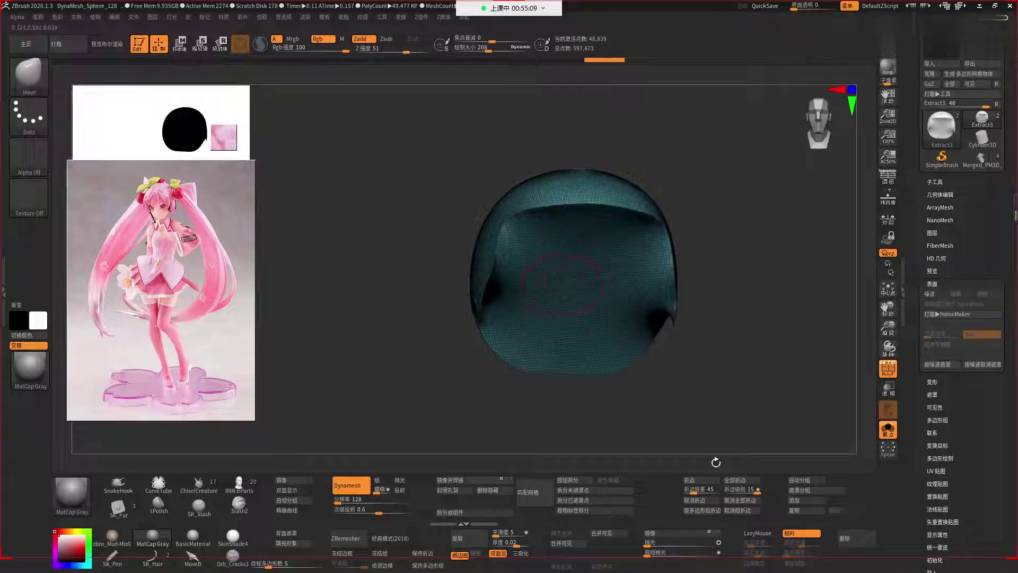
key("shift+f")
left_click_drag(745, 350, 716, 355)
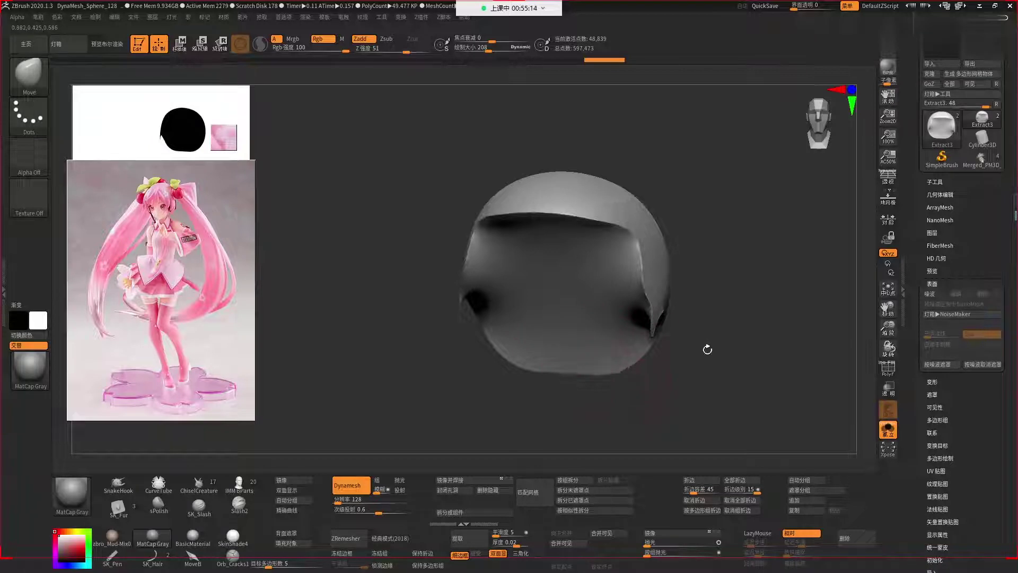
left_click_drag(707, 350, 736, 366, "alt")
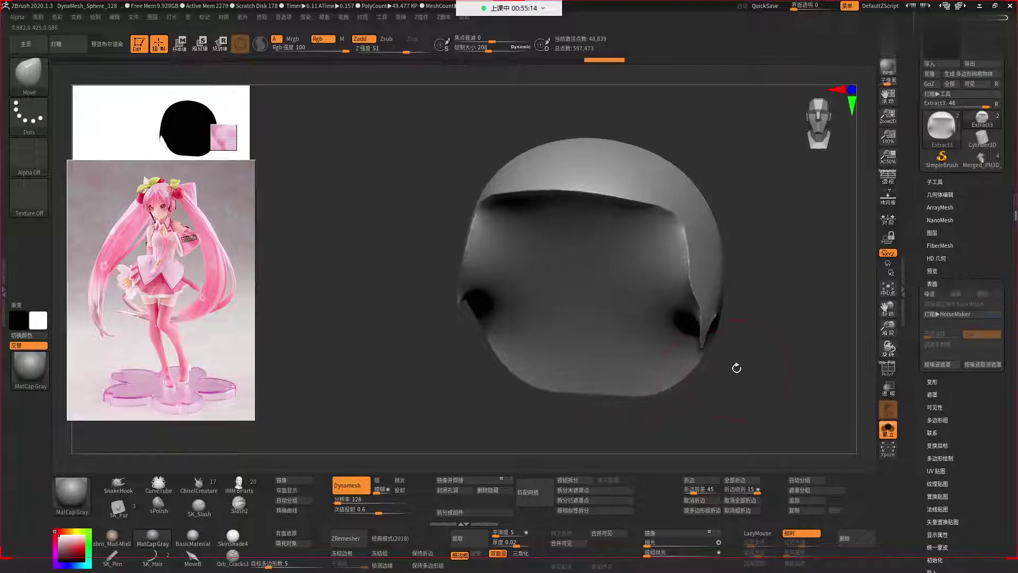
left_click(887, 431)
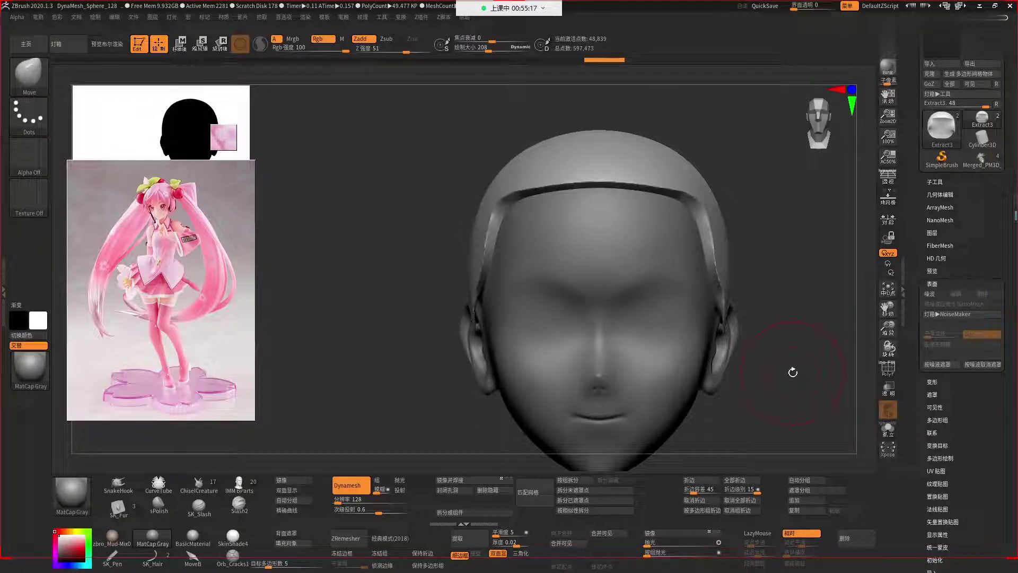
Pull the hair shell ends near the ears with the MoveF brush.
mouse_move(793, 334)
left_mouse_down()
mouse_move(769, 360)
mouse_move(700, 264)
mouse_move(700, 314)
left_mouse_up()
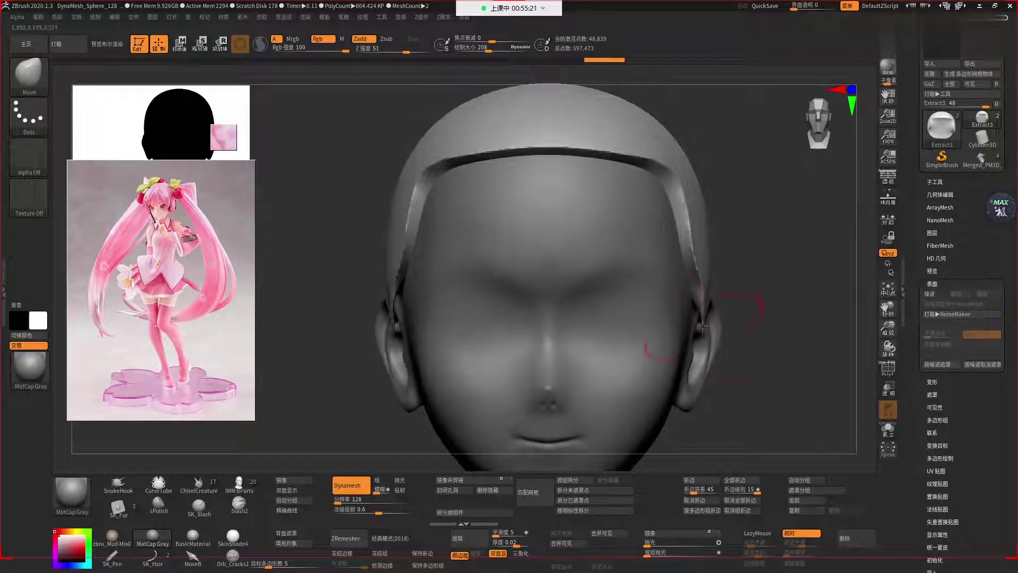
key("b")
key("m")
key("f")
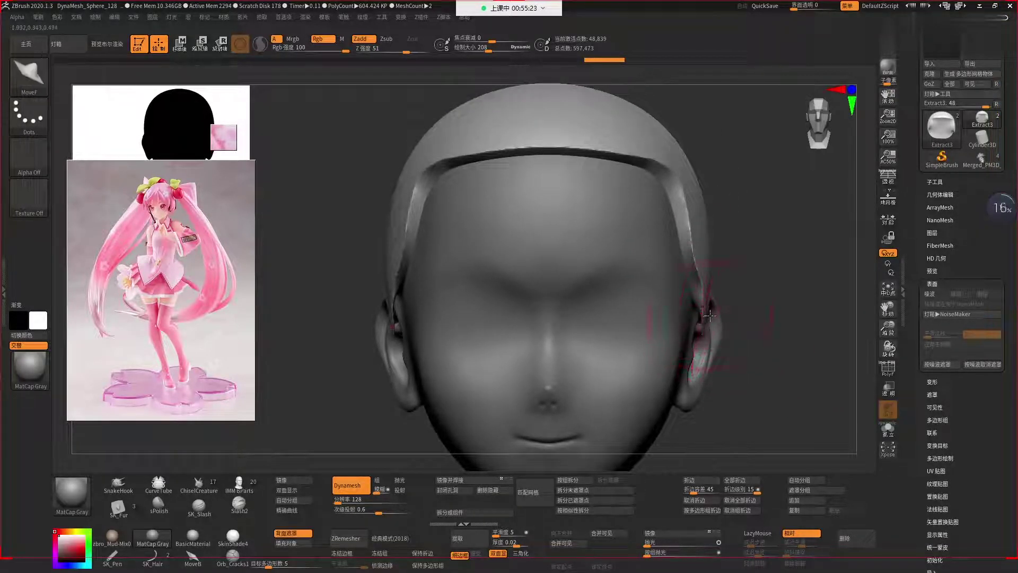
left_click_drag(698, 318, 656, 331)
key("b")
key("m")
key("v")
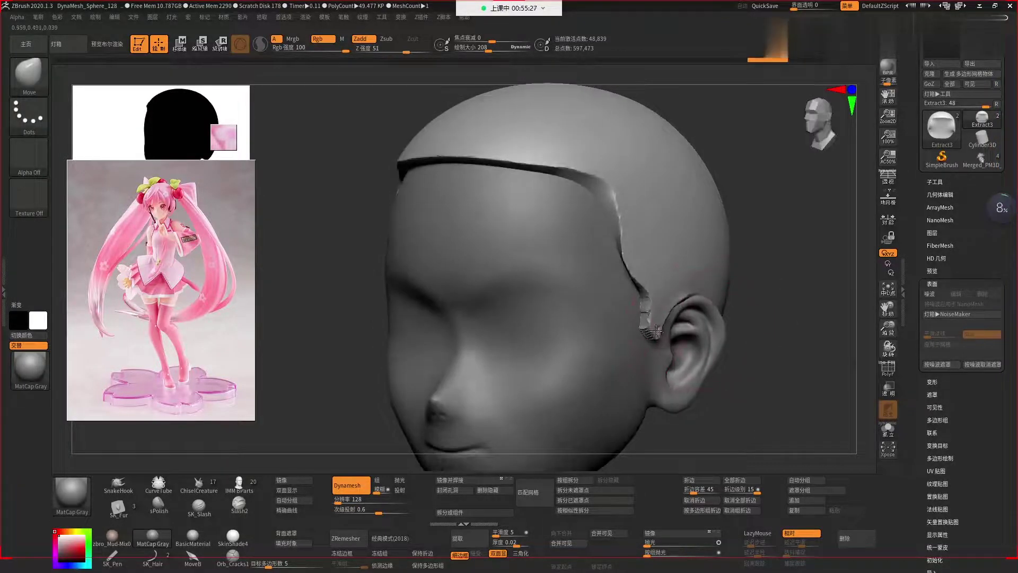
mouse_move(769, 341)
left_mouse_down()
mouse_move(793, 379)
mouse_move(784, 412)
mouse_move(682, 239)
left_mouse_up()
Set up the SK_TrimPolish brush at draw size 157, framing the back and ear.
key("b")
key("t")
key("p")
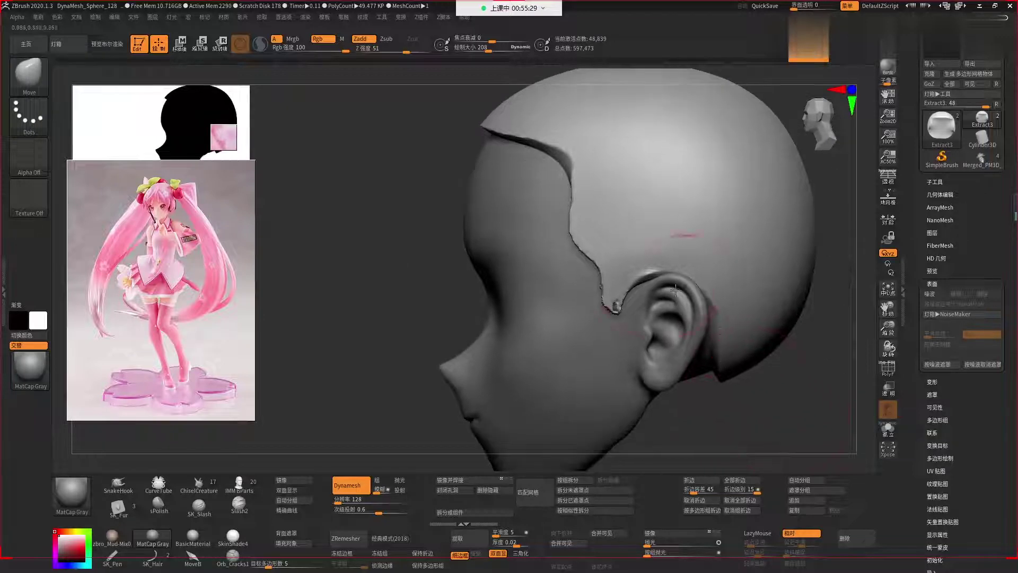
key("space")
left_click_drag(656, 280, 648, 274)
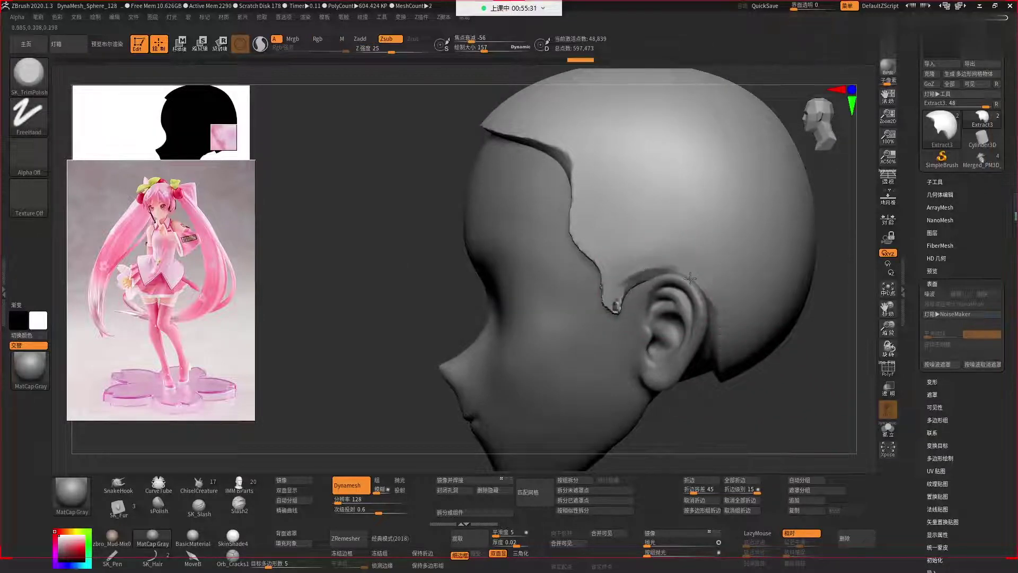
left_click_drag(756, 399, 708, 312)
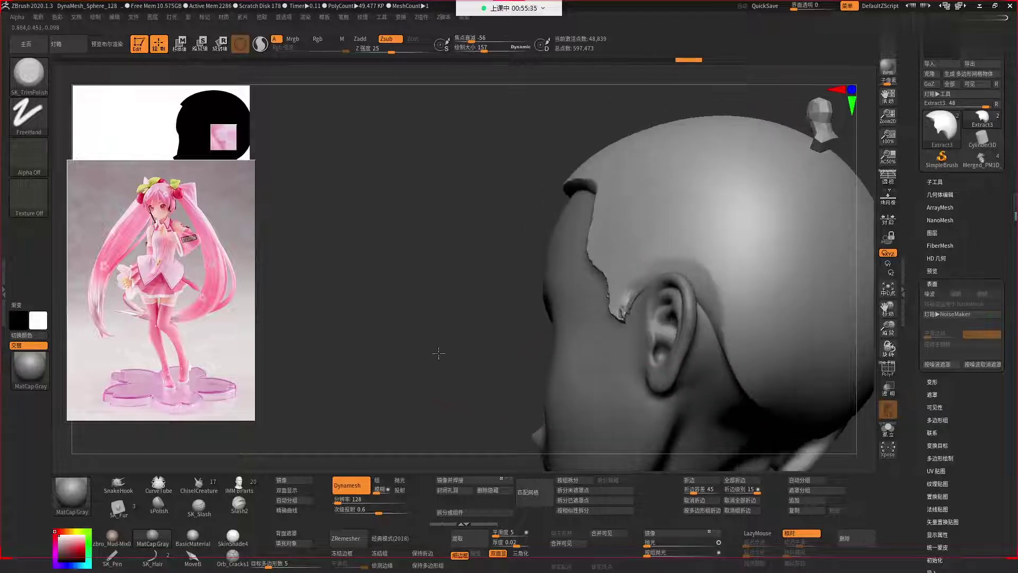
left_click_drag(444, 369, 527, 295)
key("space")
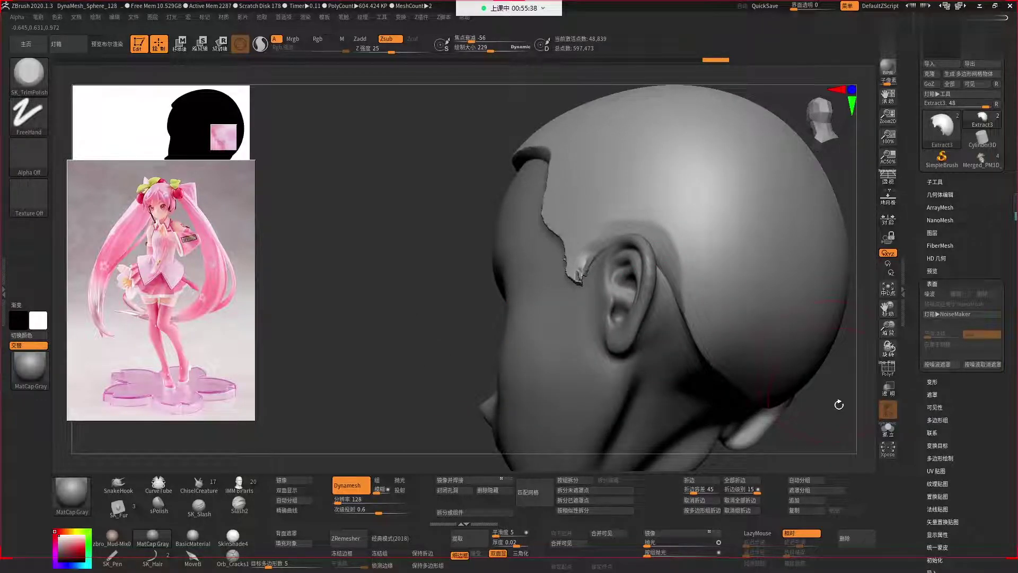
mouse_move(838, 405)
left_mouse_down()
mouse_move(805, 389)
mouse_move(809, 363)
mouse_move(790, 389)
mouse_move(800, 382)
left_mouse_up()
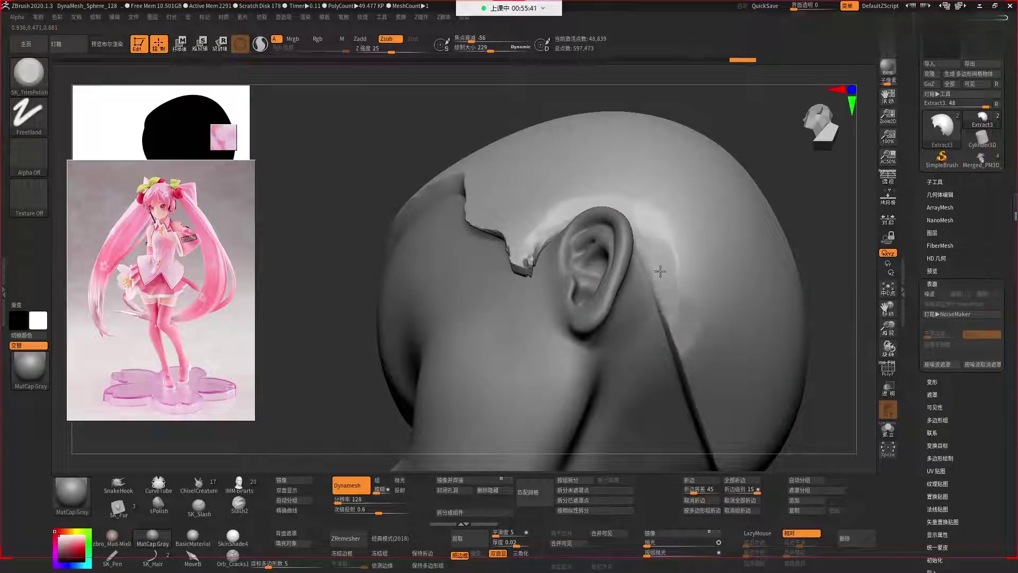
mouse_move(731, 468)
left_mouse_down()
mouse_move(739, 392)
mouse_move(626, 244)
left_mouse_up()
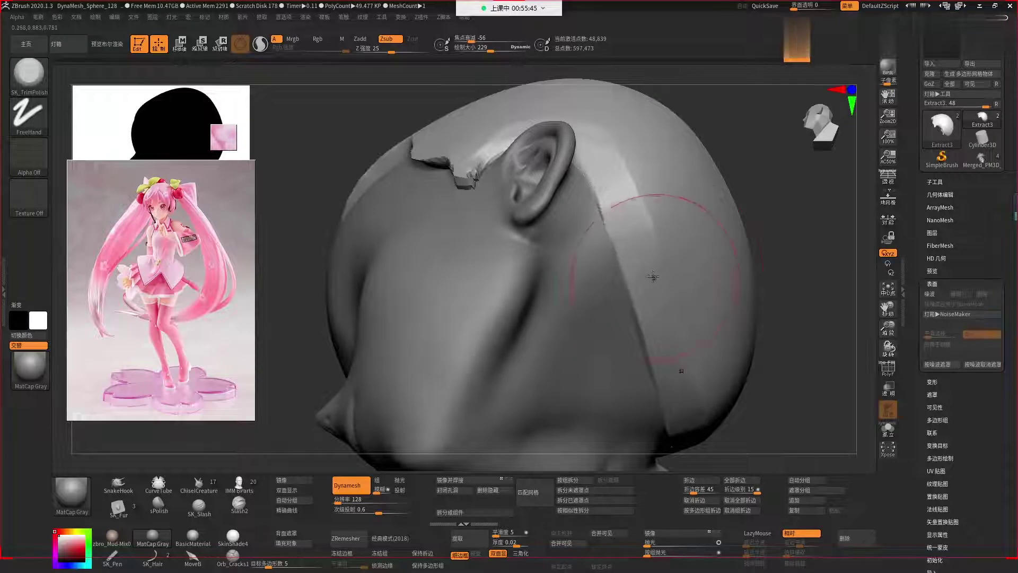
mouse_move(802, 368)
left_mouse_down()
mouse_move(758, 375)
mouse_move(607, 148)
left_mouse_up()
Trim the jagged hair shell edge around the ear, along the hairline and side.
left_click_drag(598, 113, 587, 162)
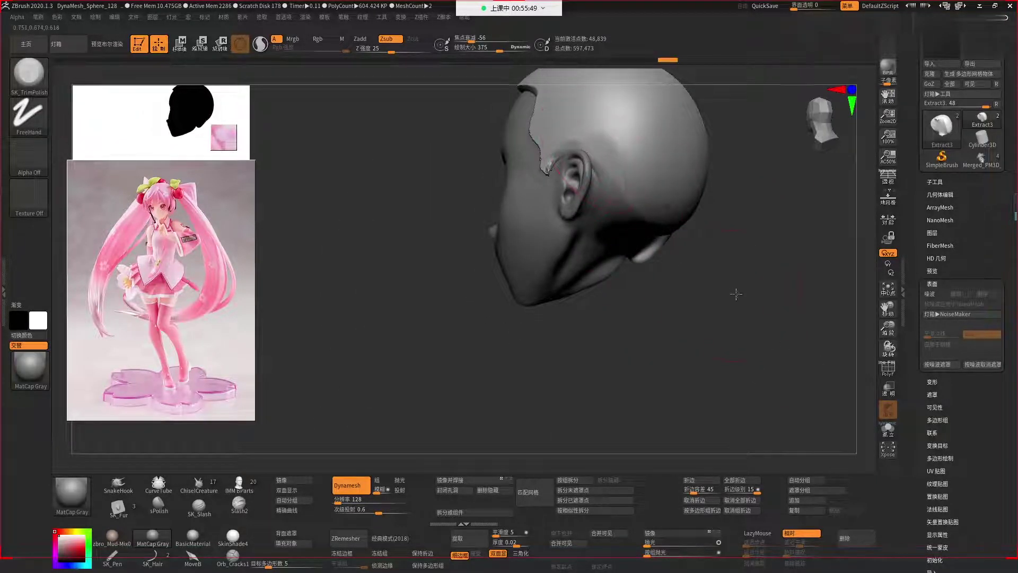
mouse_move(736, 294)
left_mouse_down()
mouse_move(766, 284)
mouse_move(540, 187)
left_mouse_up()
key("space")
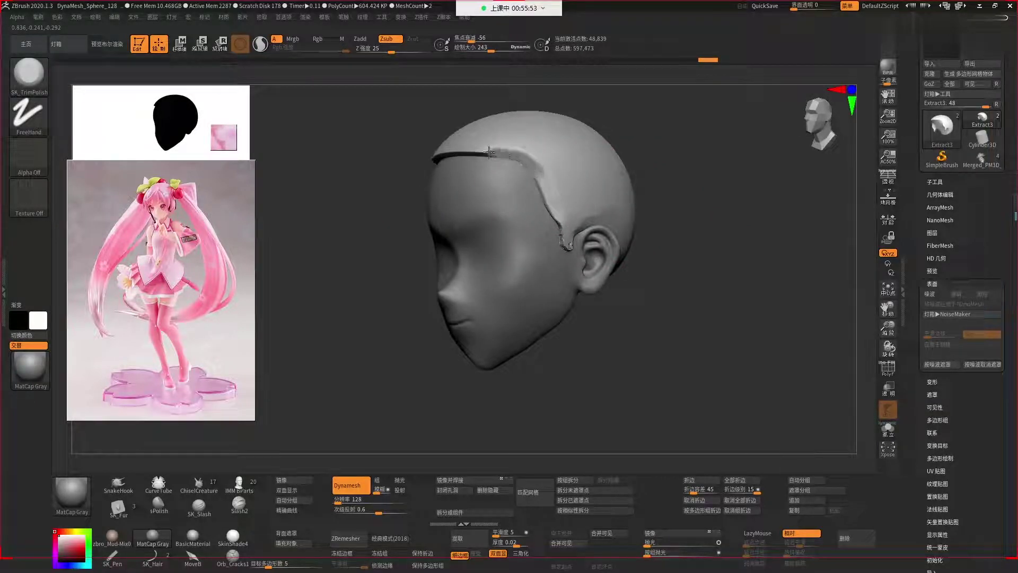
left_click_drag(460, 150, 557, 159)
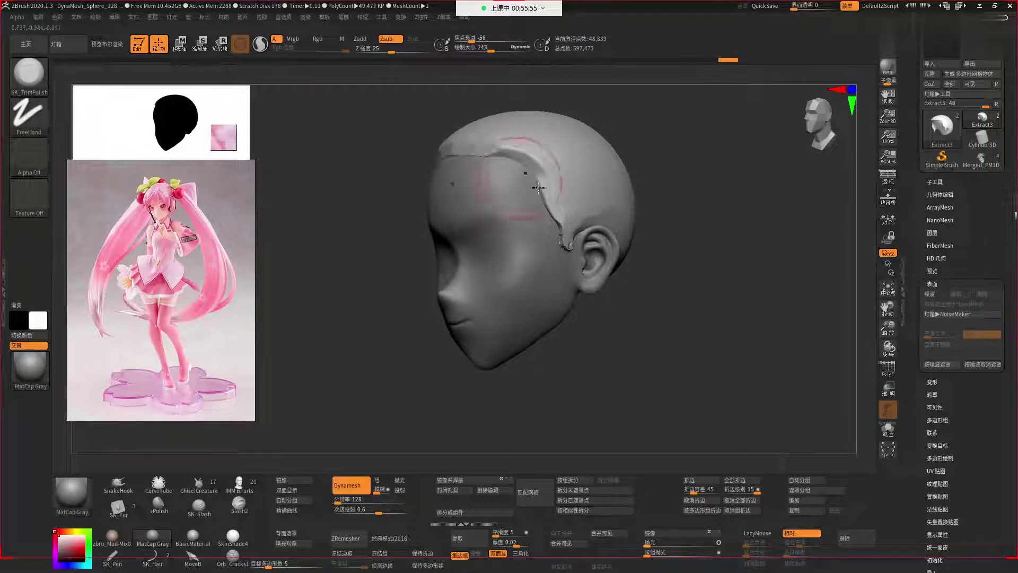
mouse_move(689, 238)
left_mouse_down()
mouse_move(654, 282)
mouse_move(753, 297)
left_mouse_up()
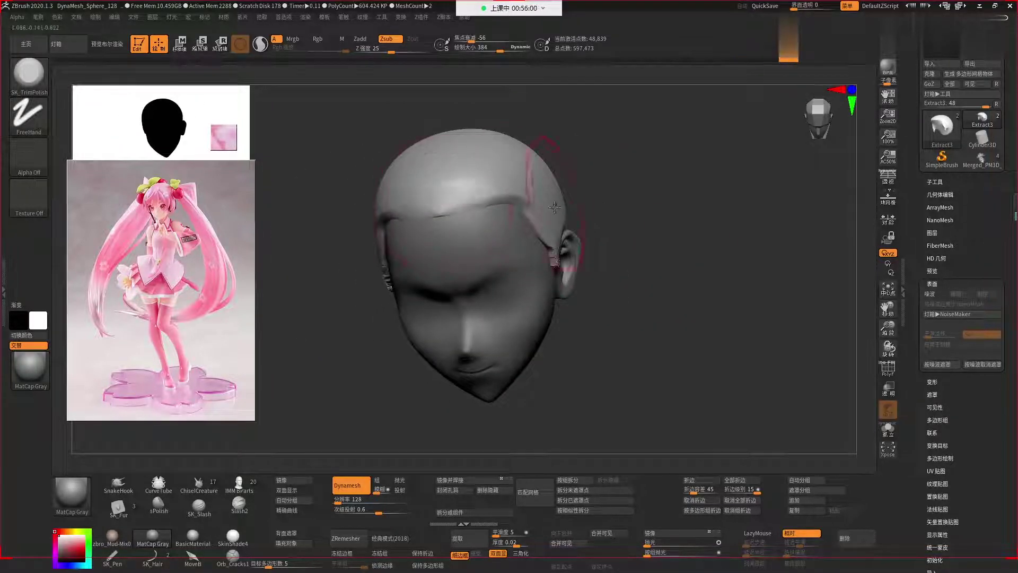
mouse_move(467, 199)
left_mouse_down()
mouse_move(551, 153)
mouse_move(565, 230)
left_mouse_up()
right_click_drag(565, 230, 530, 211)
Pull the hair edge into a pointed sideburn before the ear with a smaller Move brush.
key("space")
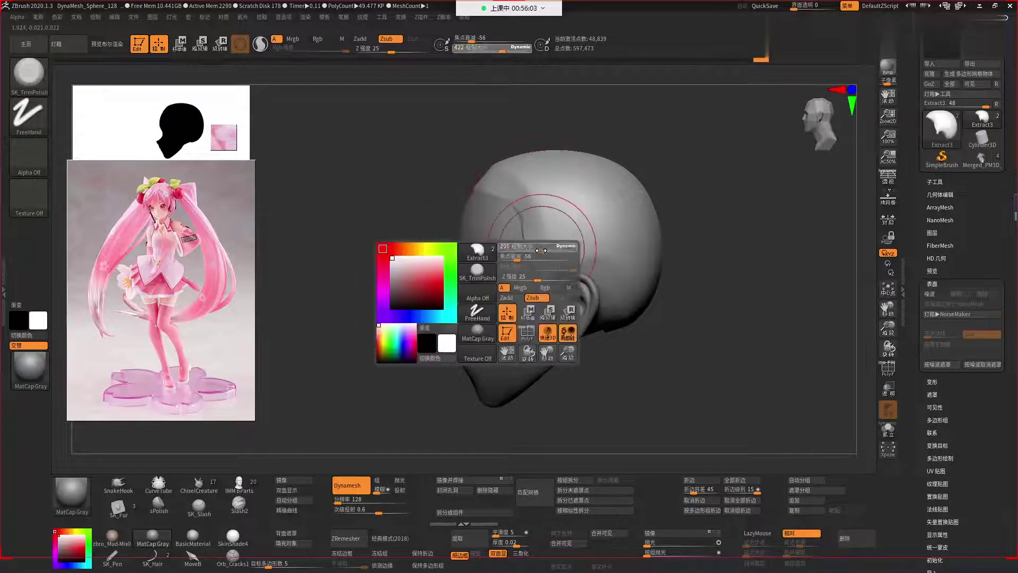
key("b")
key("m")
key("v")
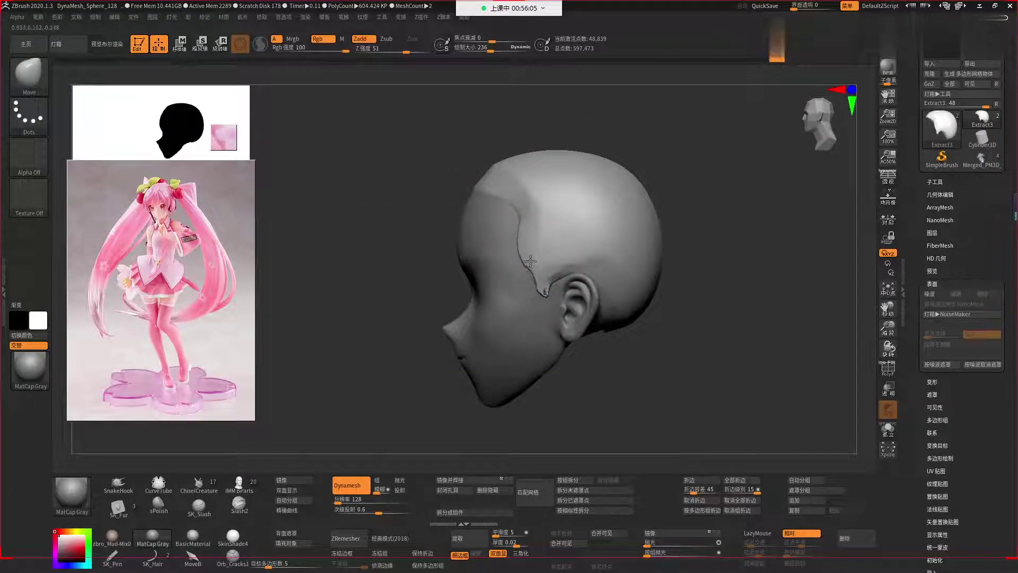
right_click_drag(640, 358, 552, 382, "ctrl")
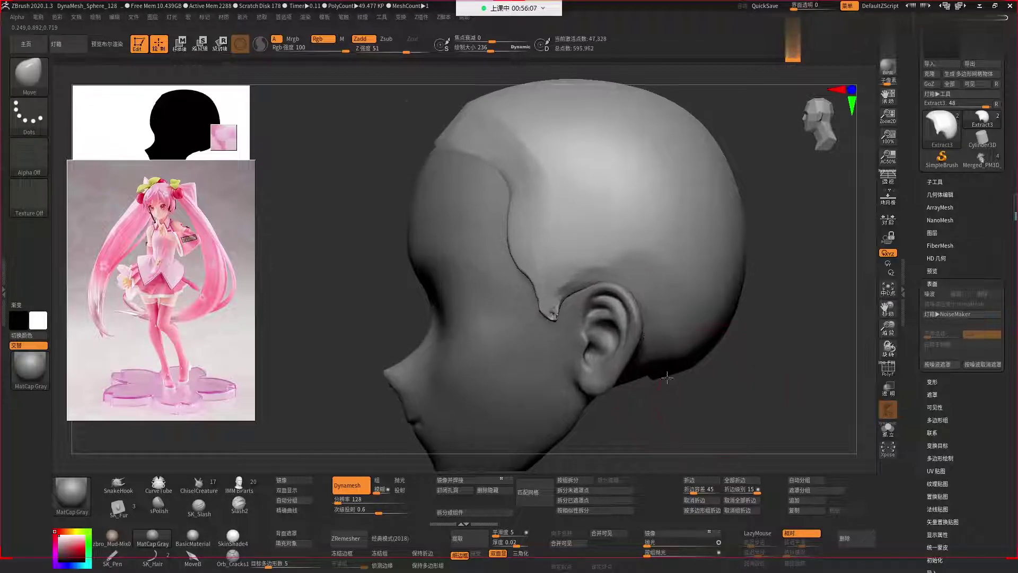
right_click_drag(716, 382, 557, 322, "ctrl")
key("space")
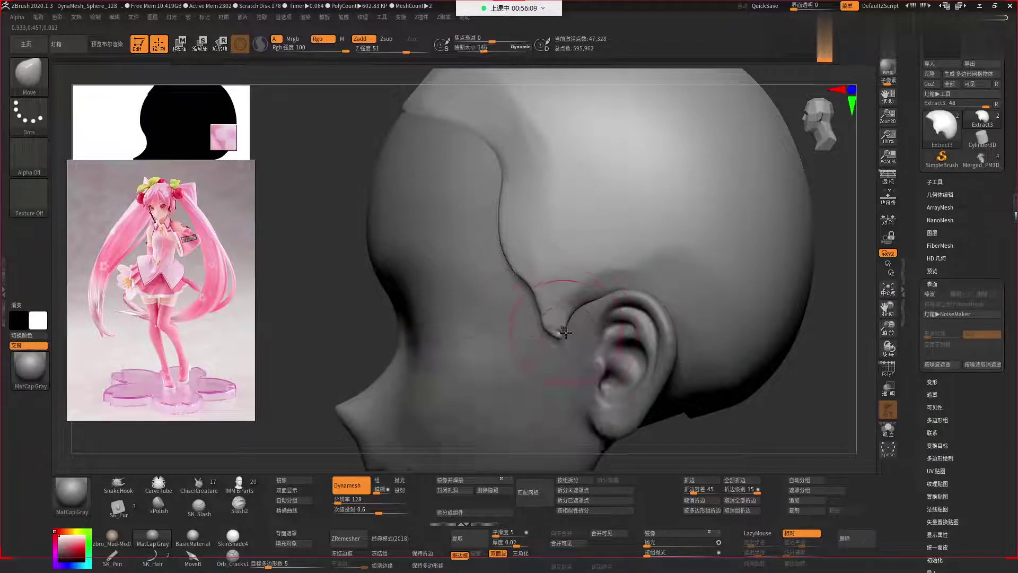
key("bracketleft")
key("bracketleft")
key("bracketleft")
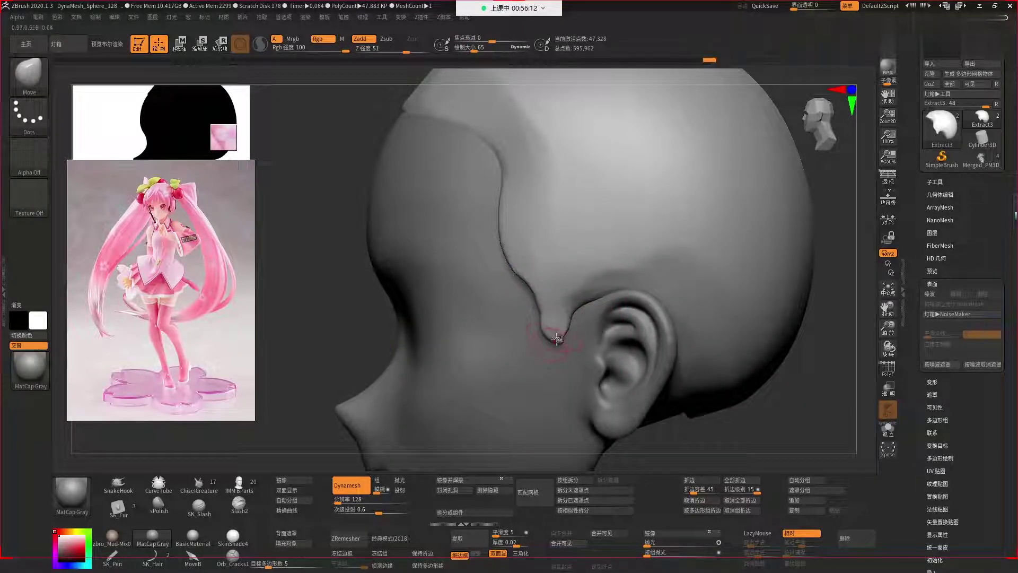
left_click_drag(561, 335, 562, 331)
mouse_move(795, 432)
left_mouse_down()
mouse_move(598, 336)
mouse_move(704, 366)
mouse_move(561, 360)
left_mouse_up()
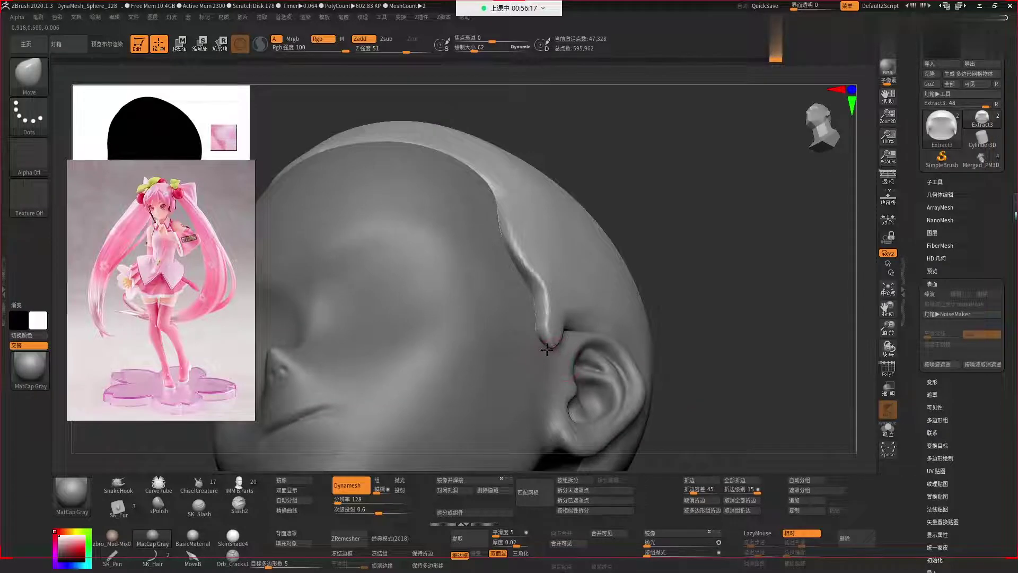
key("b")
key("m")
key("t")
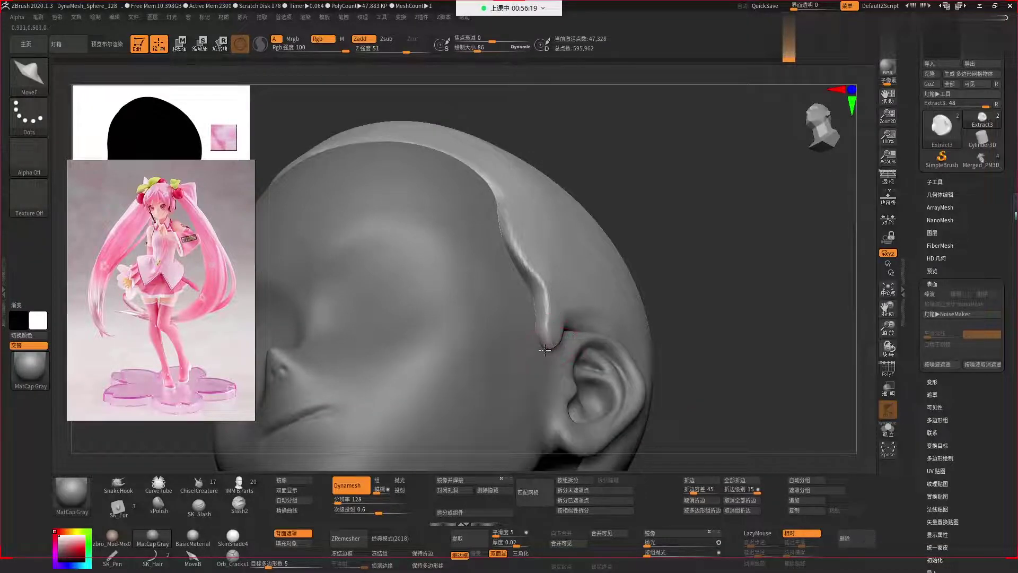
mouse_move(544, 349)
left_mouse_down()
mouse_move(669, 366)
mouse_move(545, 318)
left_mouse_up()
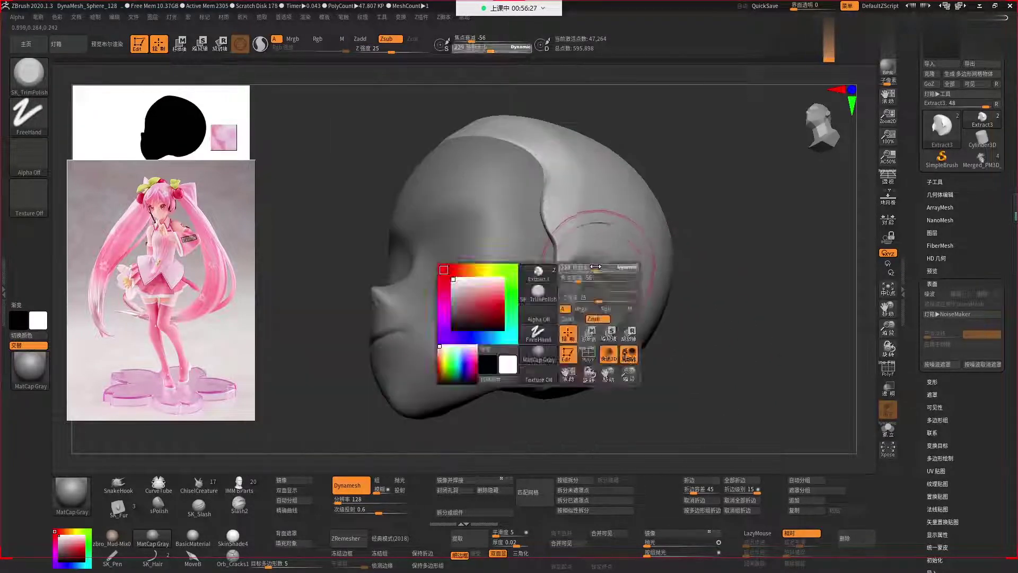
Adjust the hairline by switching among MoveF, Move and Pinch brushes in side profile.
mouse_move(778, 342)
right_mouse_down()
mouse_move(717, 282)
mouse_move(718, 297)
mouse_move(504, 204)
mouse_move(709, 332)
mouse_move(705, 294)
mouse_move(720, 283)
mouse_move(481, 220)
right_mouse_up()
key("b")
key("m")
key("f")
key("b")
key("m")
key("v")
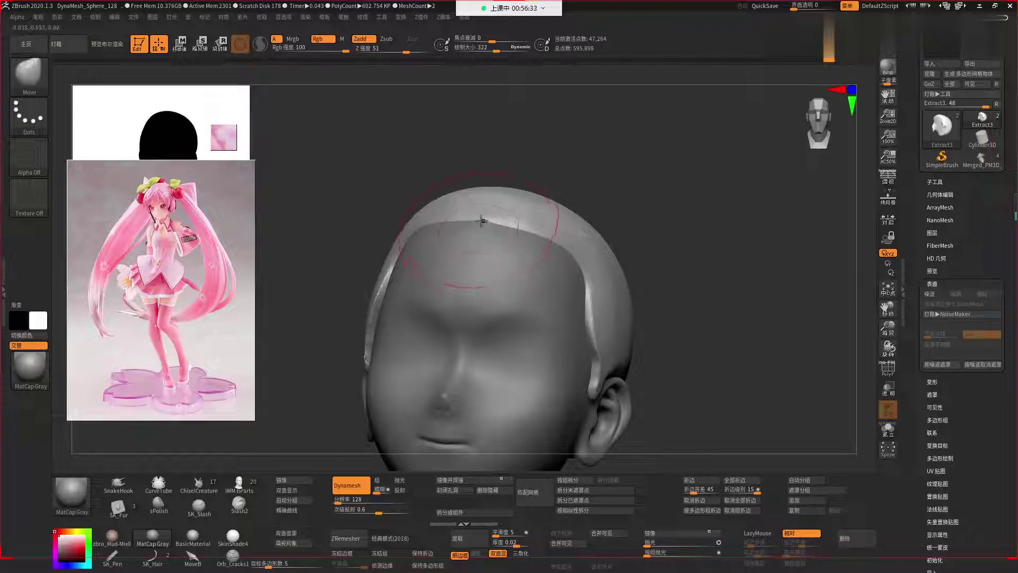
key("b")
key("m")
key("f")
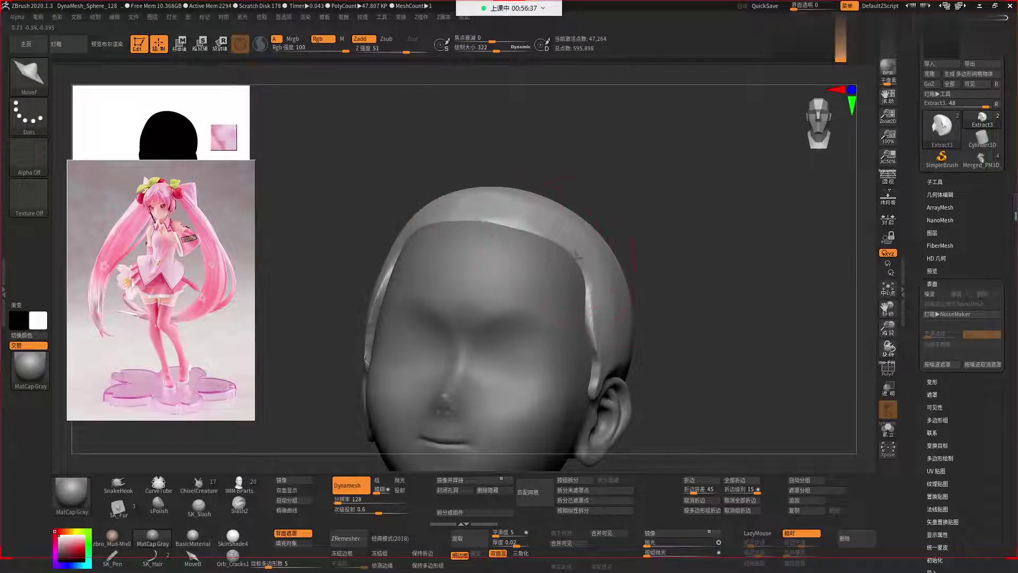
right_click_drag(576, 258, 523, 200)
key("b")
key("p")
key("i")
key("space")
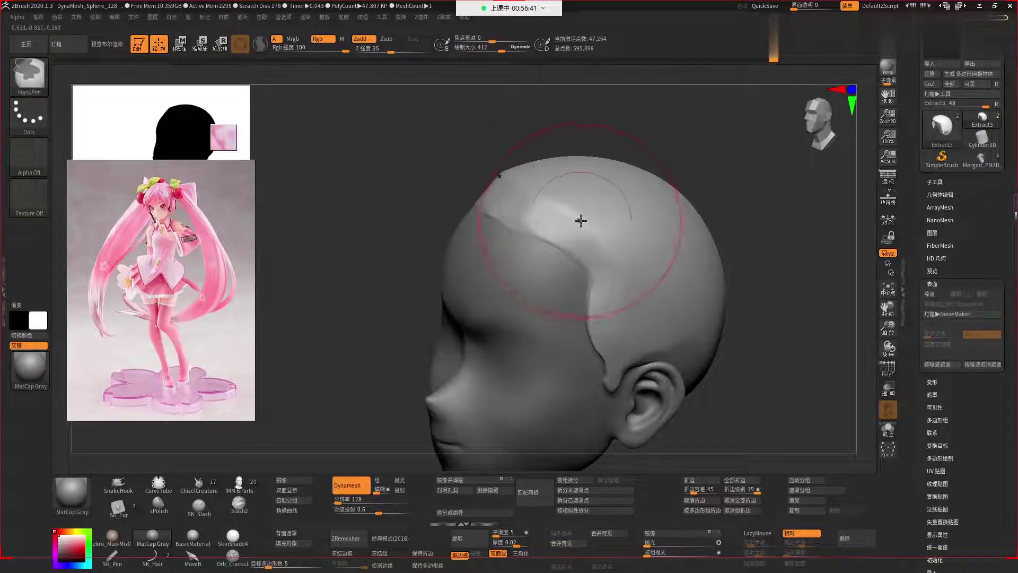
Trim the hair shell along the front hairline with SK_TrimPolish, checking several angles.
key("b")
key("t")
key("p")
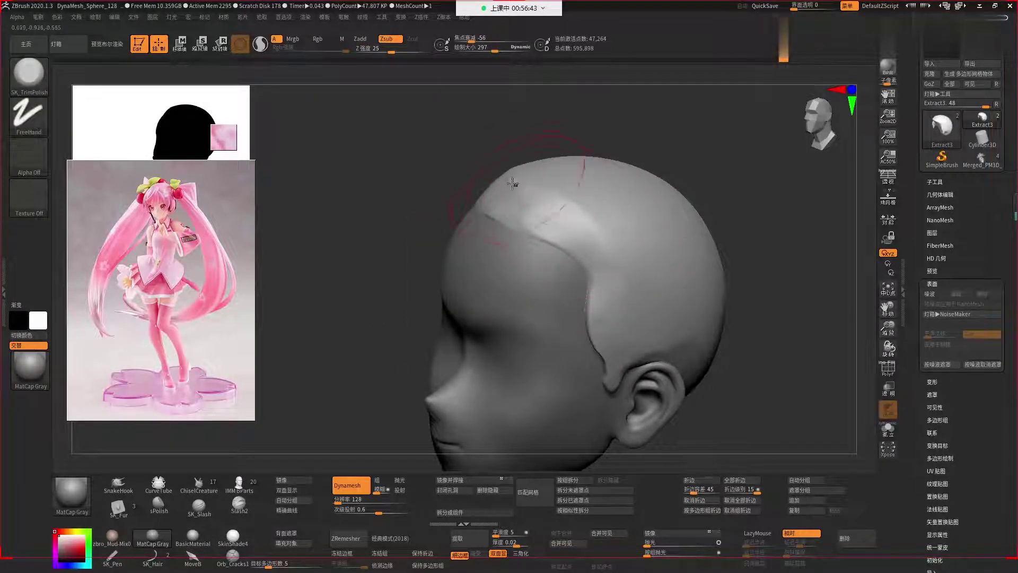
mouse_move(546, 170)
right_mouse_down()
mouse_move(604, 145)
mouse_move(552, 215)
right_mouse_up()
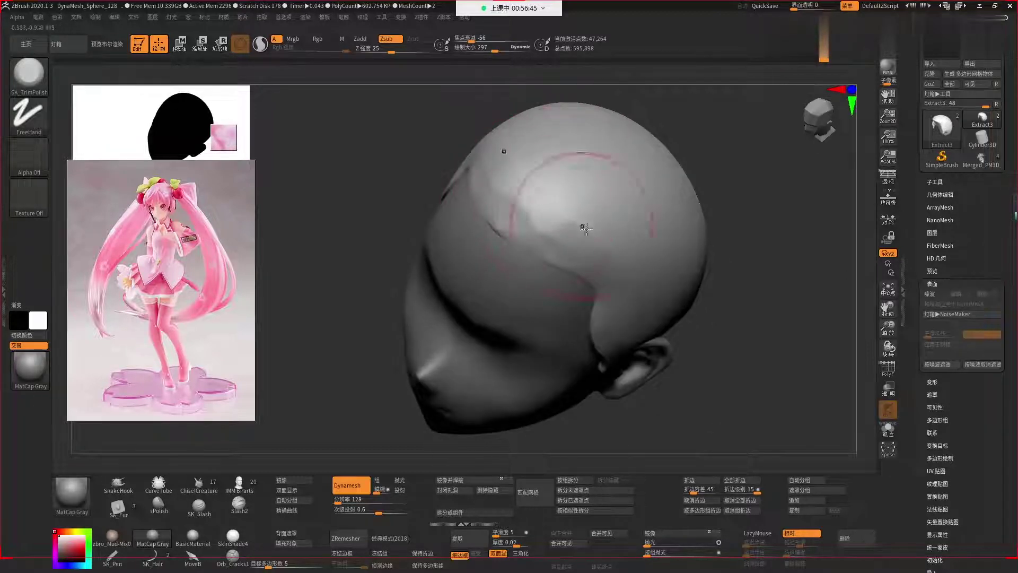
mouse_move(757, 345)
left_mouse_down()
mouse_move(557, 273)
mouse_move(528, 231)
left_mouse_up()
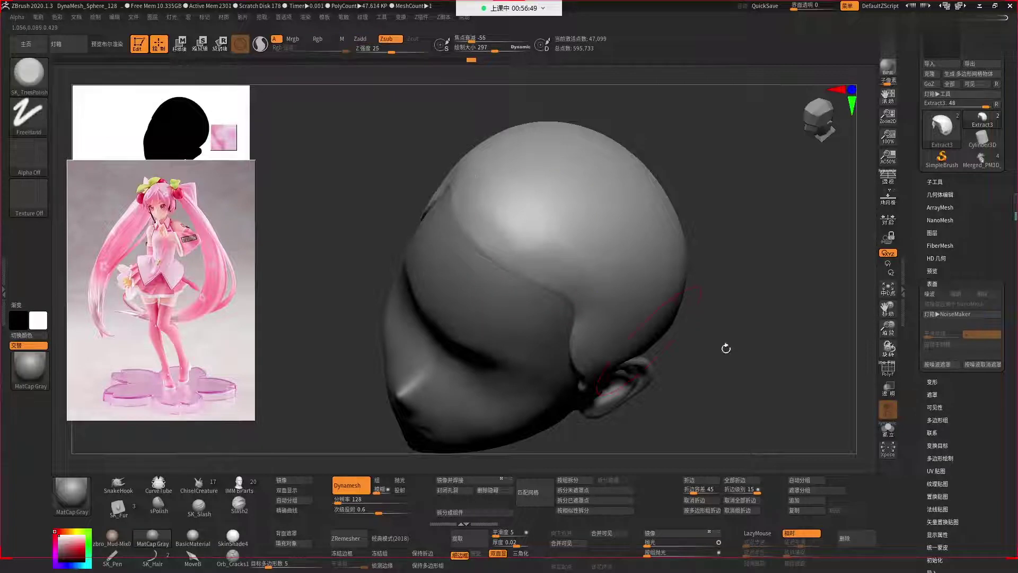
left_click_drag(726, 348, 584, 282)
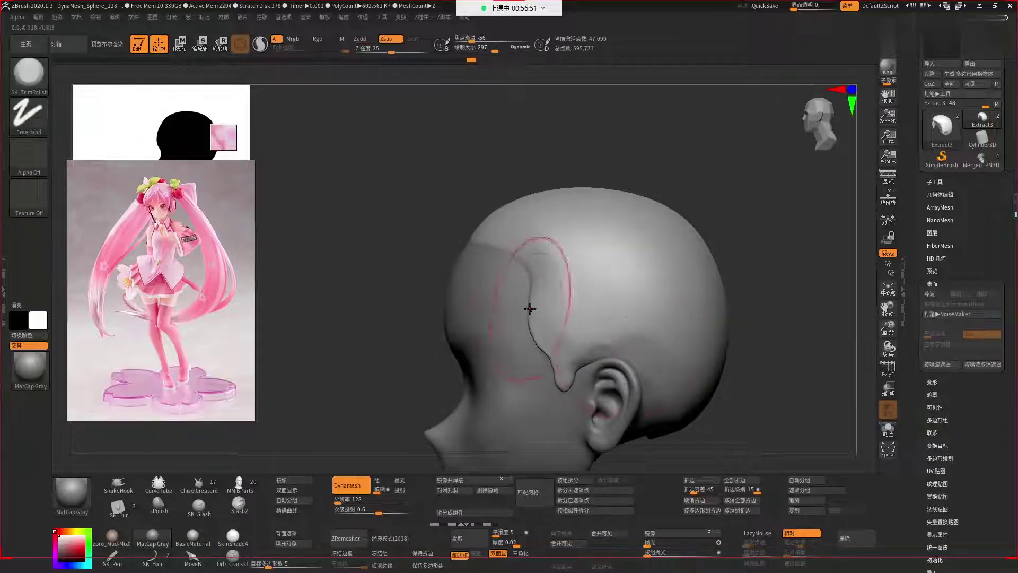
left_click_drag(742, 323, 659, 329)
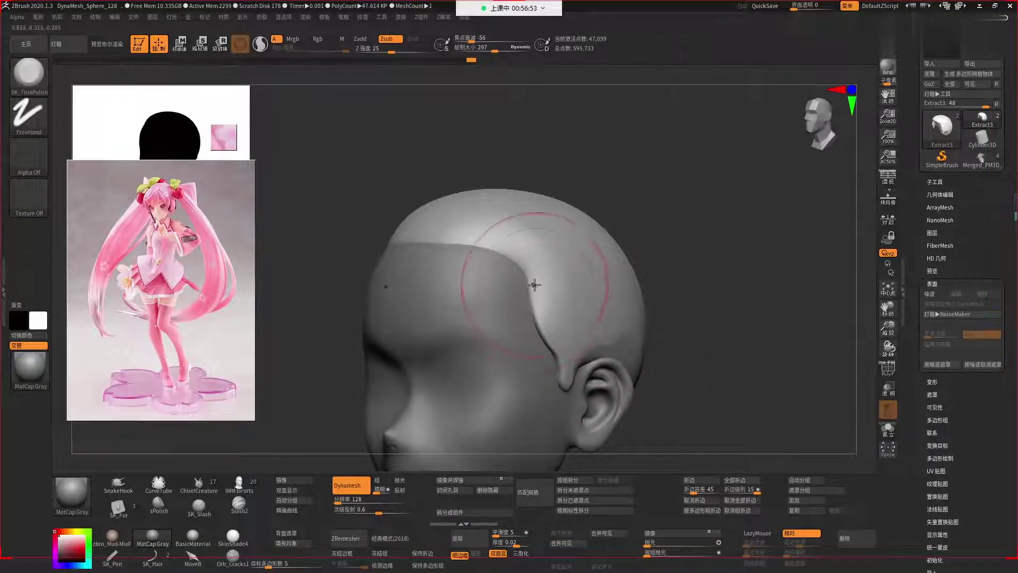
left_click_drag(536, 293, 568, 287)
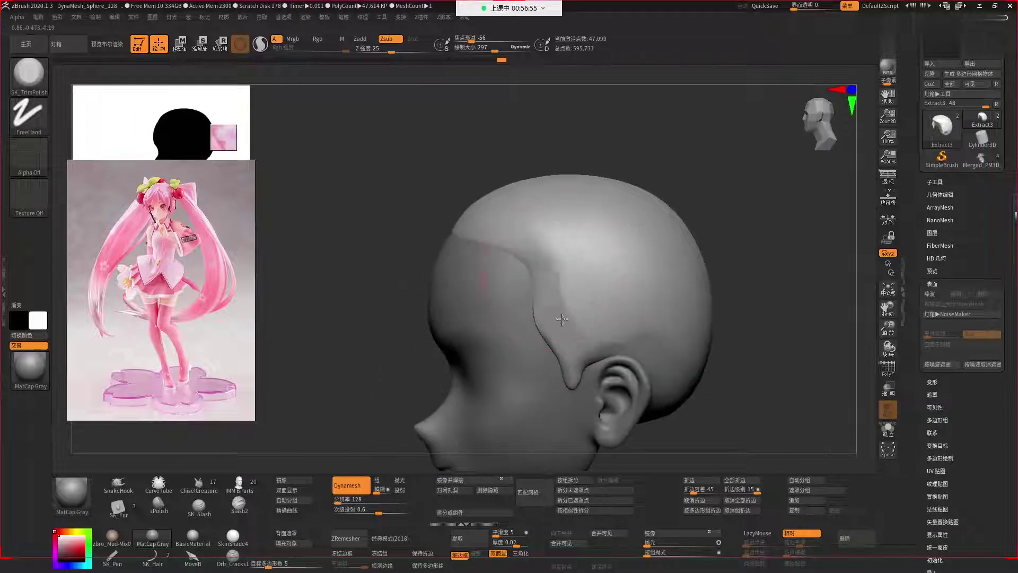
mouse_move(718, 398)
left_mouse_down()
mouse_move(707, 301)
mouse_move(721, 318)
left_mouse_up()
Nudge the hair shell edge near the sideburn with the Move brush.
key("b")
key("m")
key("f")
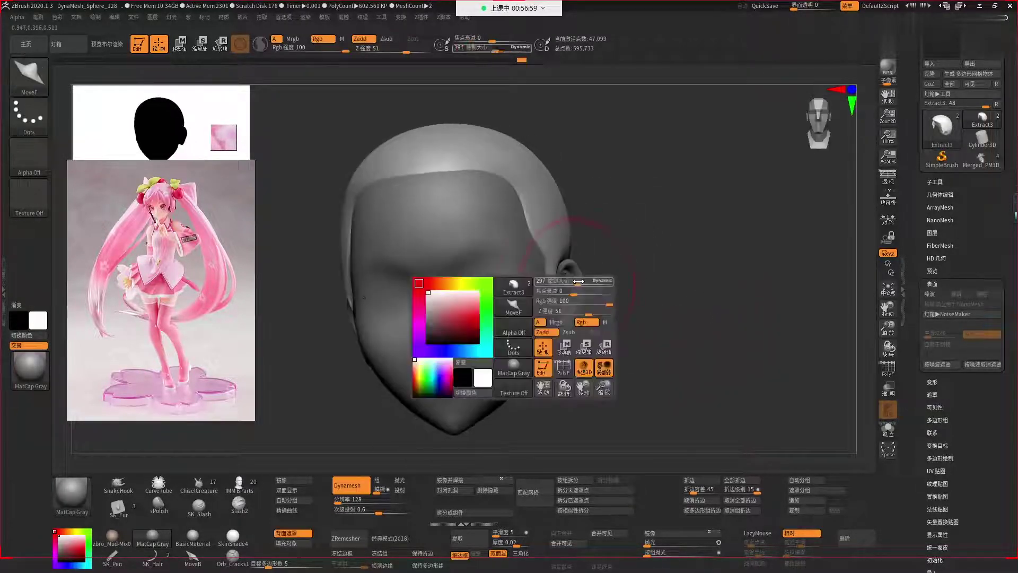
key("b")
key("m")
key("v")
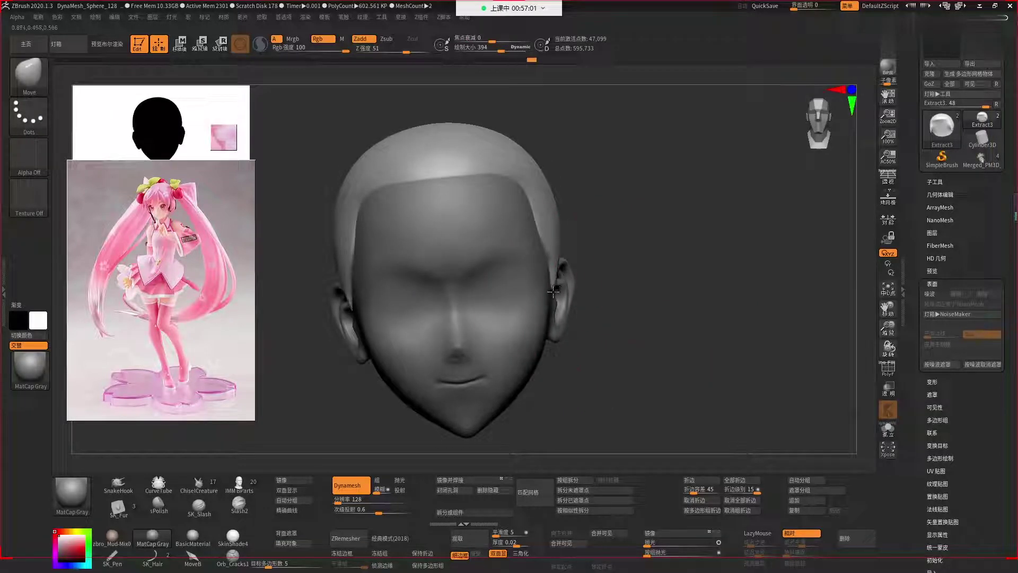
mouse_move(553, 291)
left_mouse_down()
mouse_move(597, 325)
mouse_move(572, 257)
left_mouse_up()
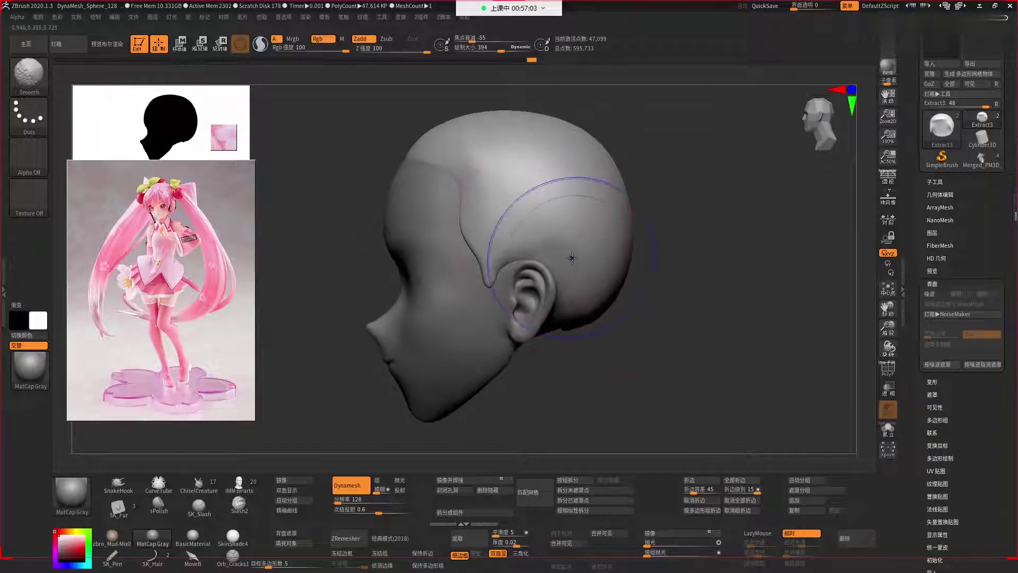
mouse_move(572, 258)
right_mouse_down()
mouse_move(589, 281)
mouse_move(686, 295)
mouse_move(739, 380)
right_mouse_up()
key("space")
left_click(536, 340)
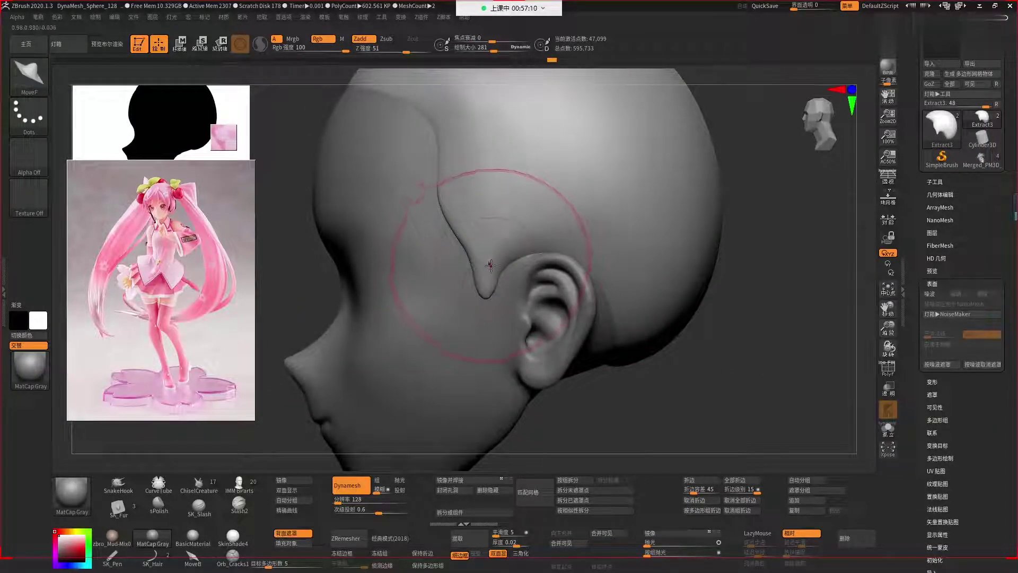
left_click_drag(502, 276, 519, 278)
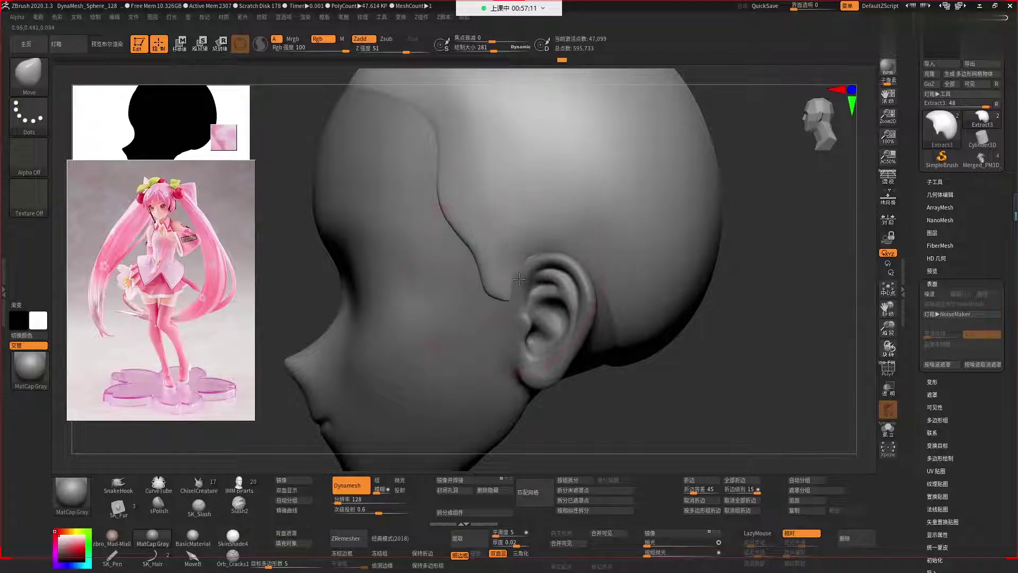
Smooth the bump above the ear with an enlarged ClayBuildup brush and frame the head.
key("b")
key("c")
key("b")
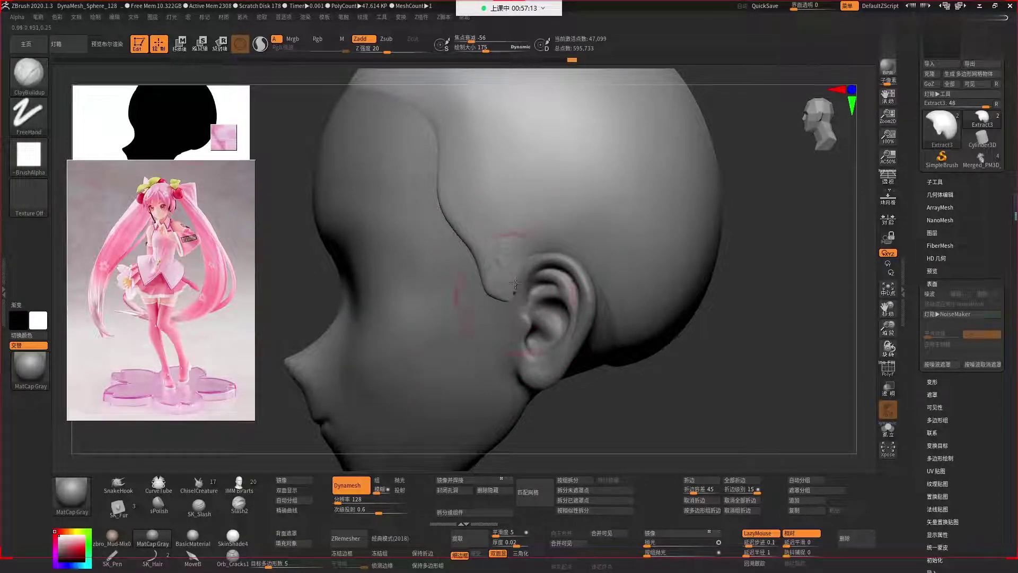
left_click_drag(515, 281, 503, 257, "shift")
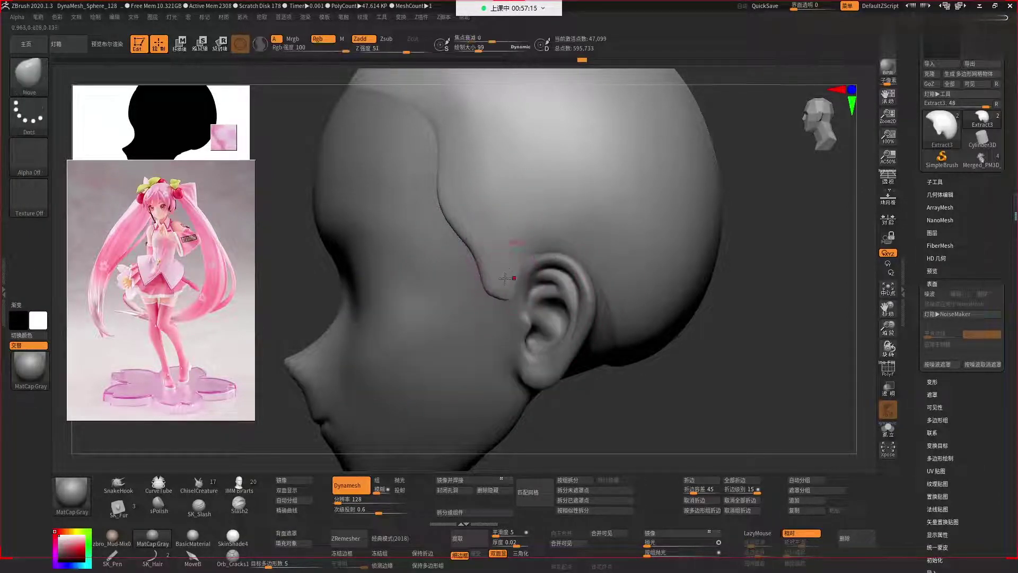
key("bracketright")
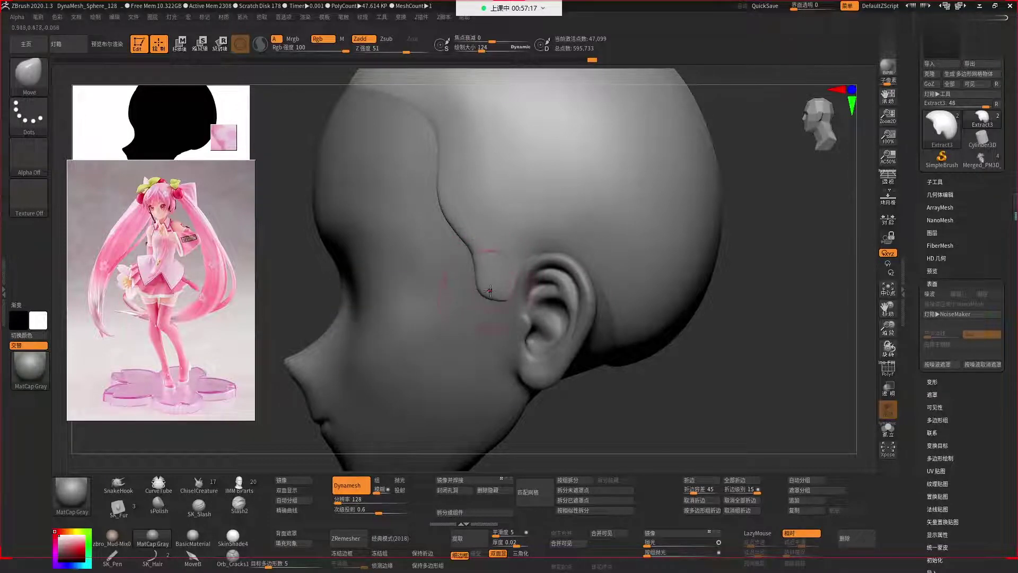
key("bracketright")
key("bracketright")
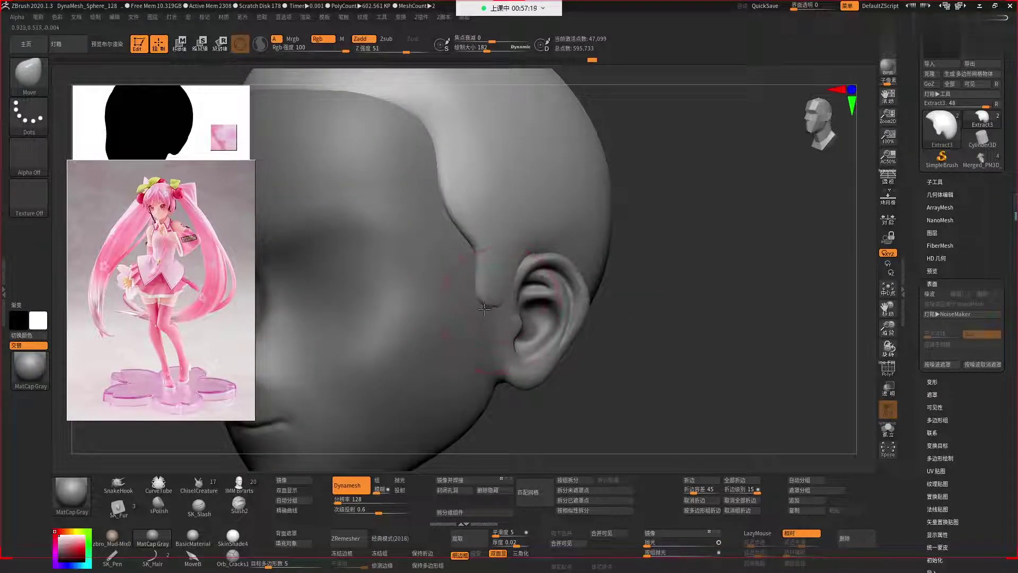
right_click_drag(493, 310, 540, 275)
key("f")
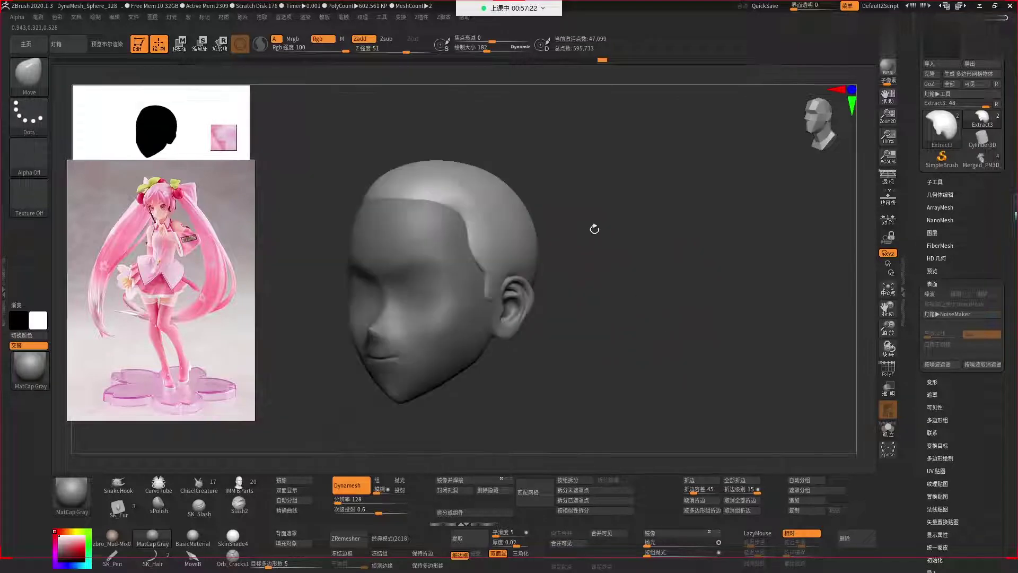
right_click_drag(606, 251, 561, 229)
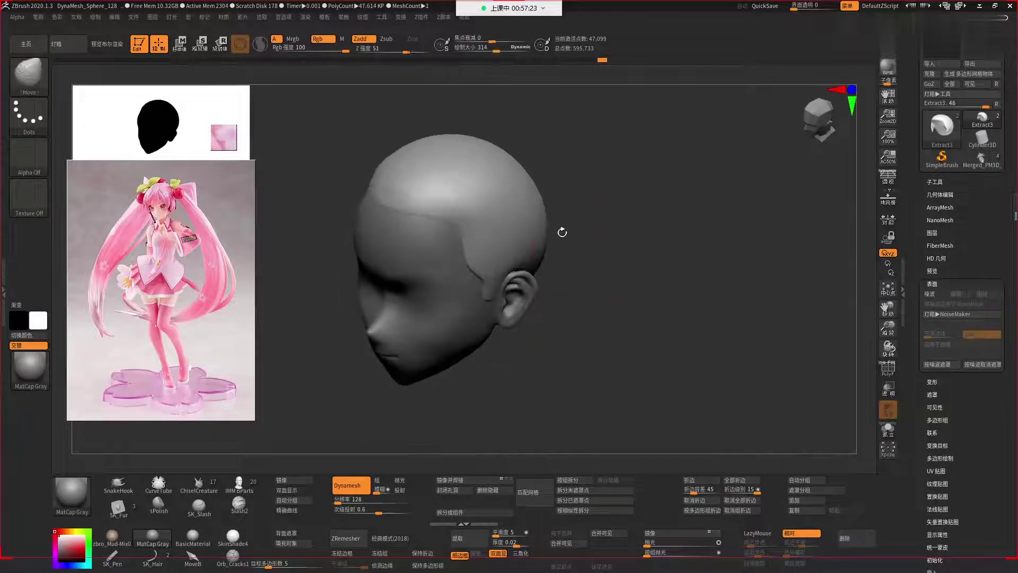
key("b")
key("c")
key("b")
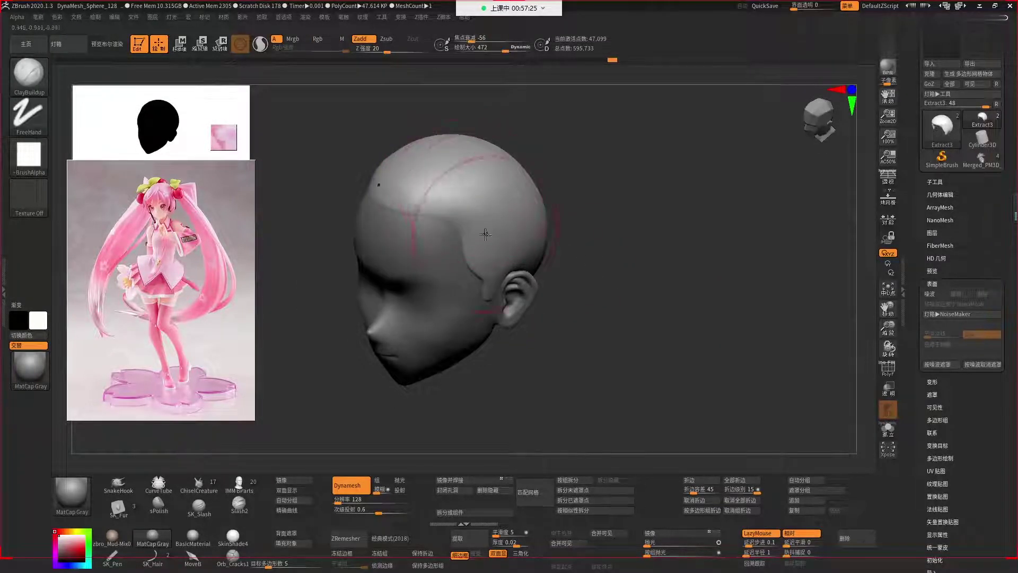
Reshape the back of the hair shell with the Move brush.
right_click_drag(620, 265, 493, 190)
key("shift")
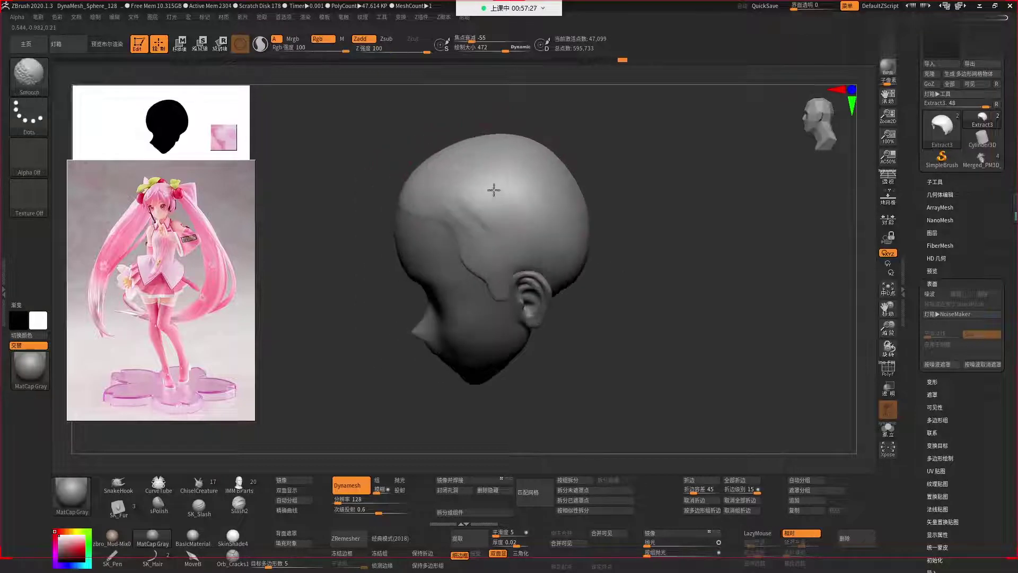
right_click_drag(589, 268, 484, 177)
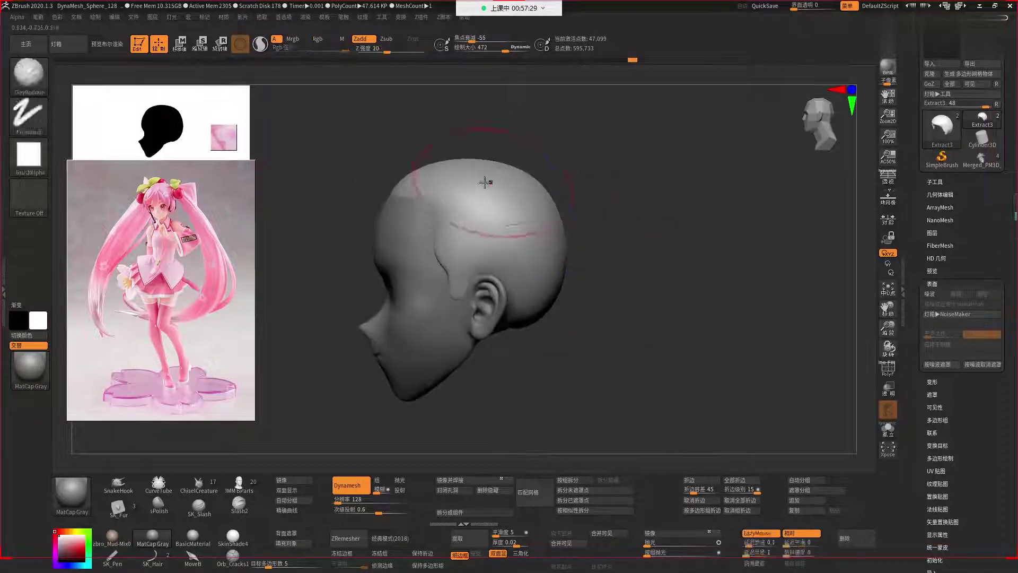
key("space")
key("b")
key("m")
key("v")
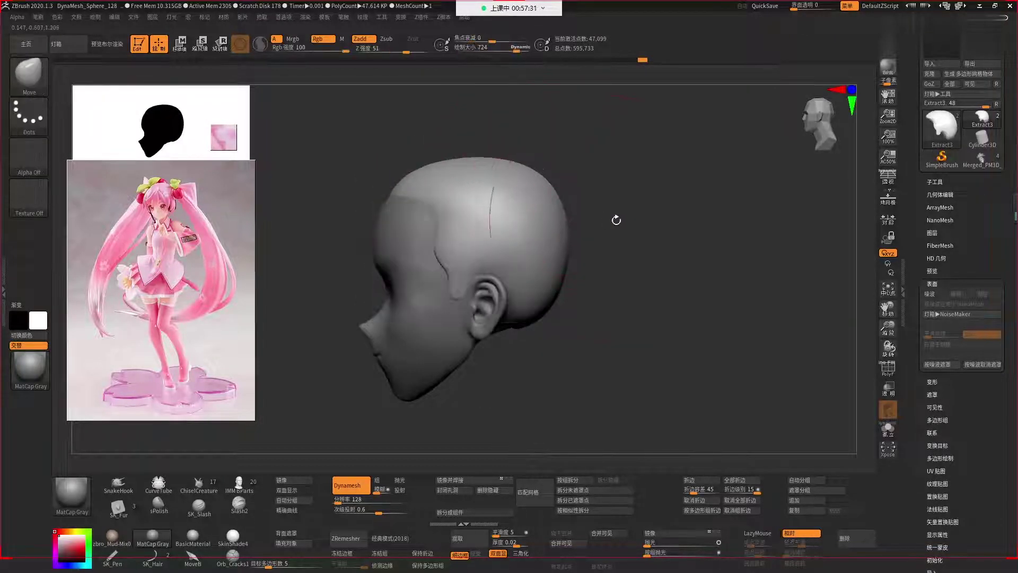
right_click_drag(615, 220, 541, 183)
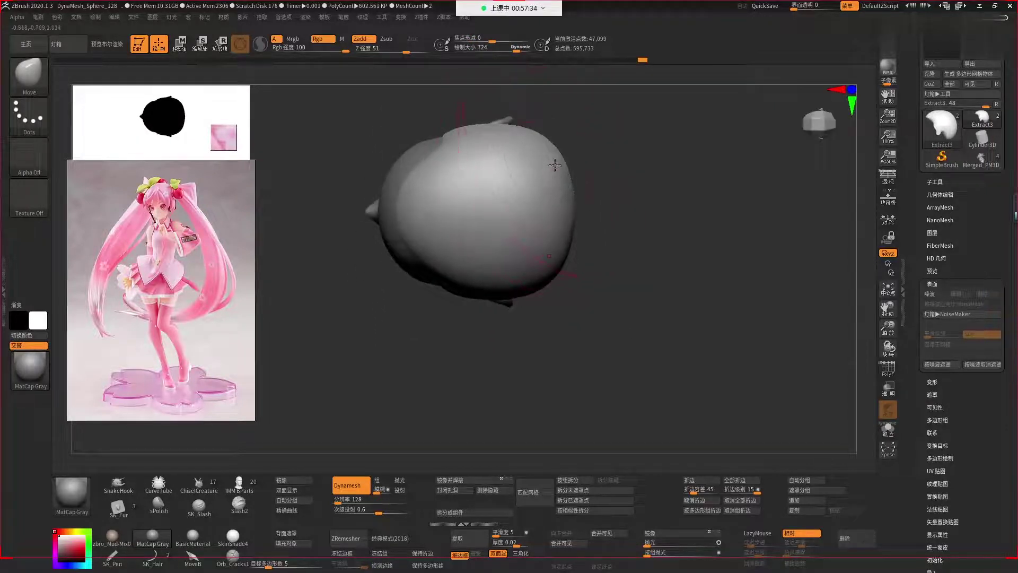
left_click_drag(541, 183, 546, 157)
mouse_move(635, 246)
right_mouse_down()
mouse_move(647, 182)
mouse_move(636, 196)
mouse_move(545, 154)
right_mouse_up()
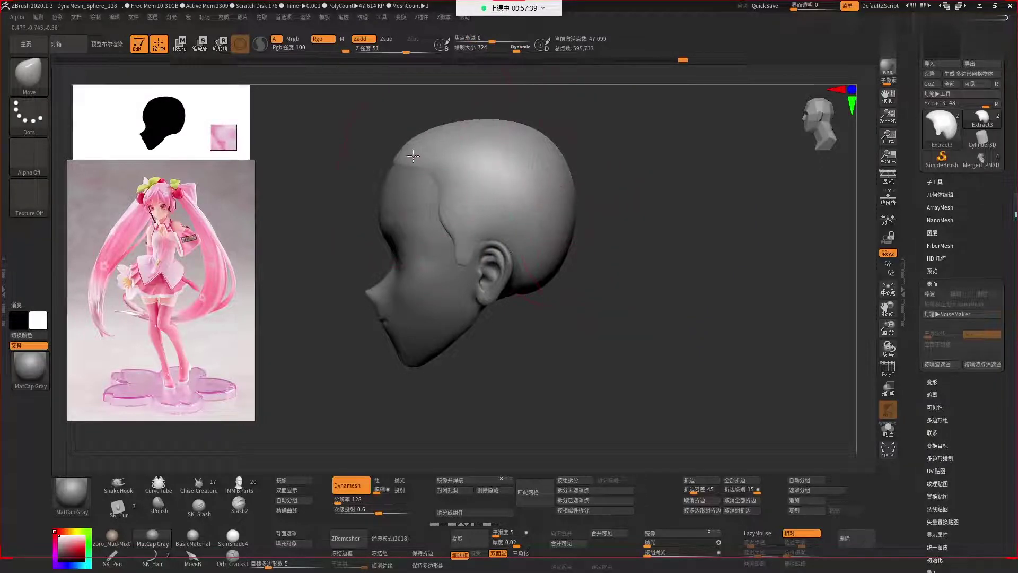
Carve a strand groove down the back of the hair with ClayBuildup at size 306.
key("space")
left_click_drag(414, 164, 392, 164)
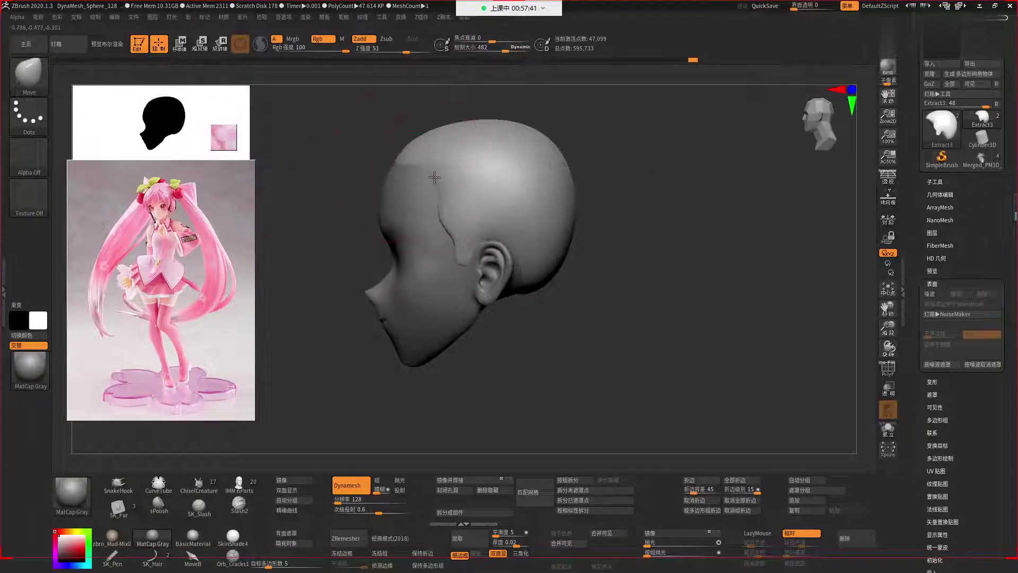
mouse_move(528, 178)
right_mouse_down()
mouse_move(621, 325)
mouse_move(530, 164)
right_mouse_up()
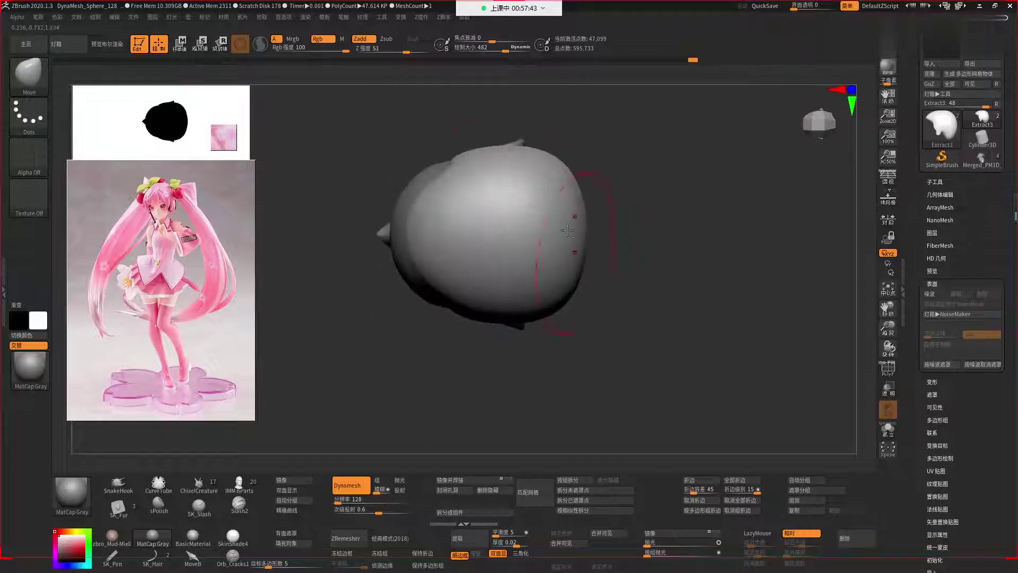
key("space")
left_click_drag(528, 163, 535, 164)
mouse_move(642, 253)
right_mouse_down()
mouse_move(629, 227)
mouse_move(636, 193)
right_mouse_up()
key("b")
key("c")
key("b")
key("space")
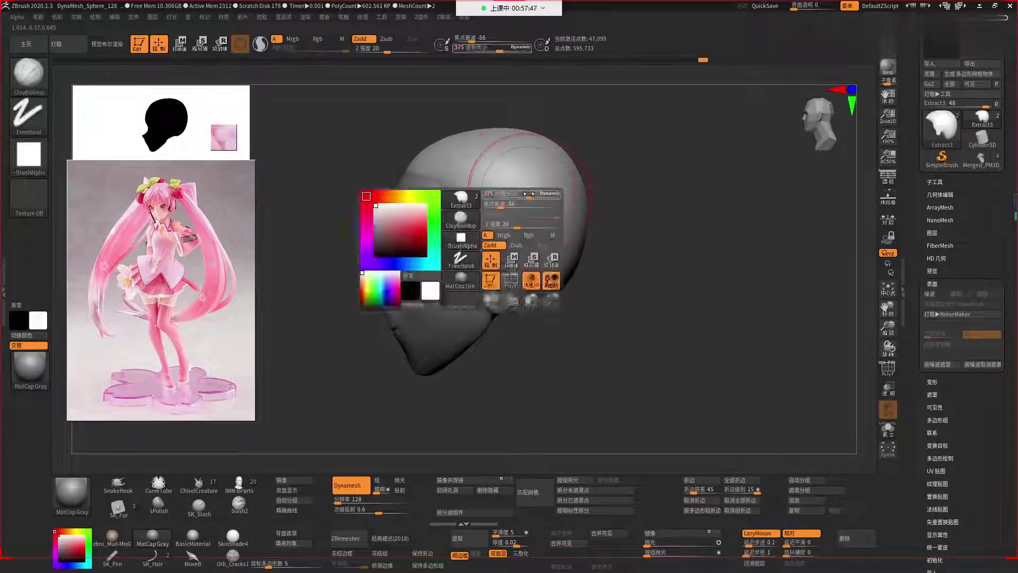
left_click_drag(532, 171, 503, 171)
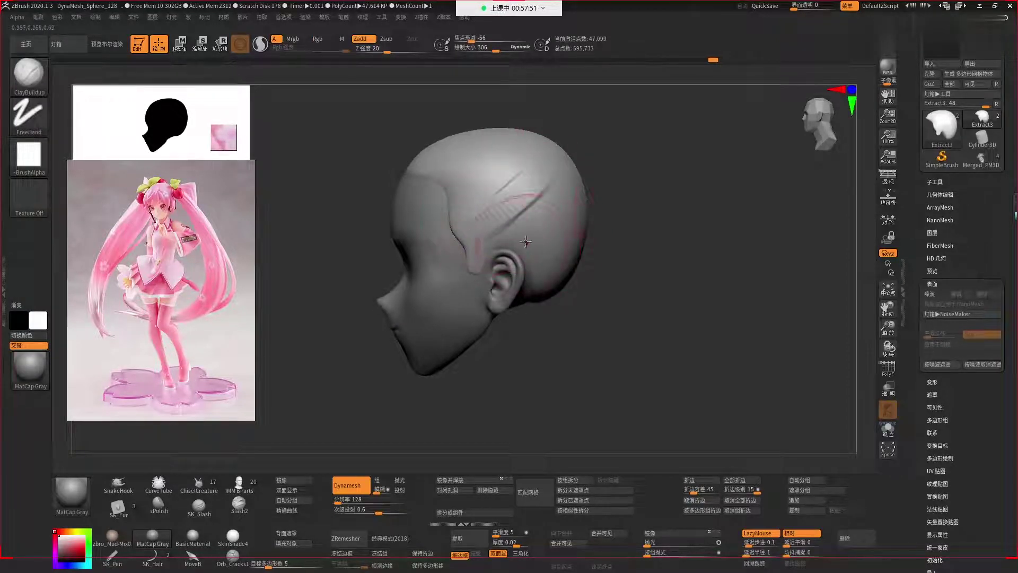
mouse_move(581, 206)
right_mouse_down()
mouse_move(551, 175)
mouse_move(636, 318)
mouse_move(572, 208)
right_mouse_up()
left_click_drag(595, 180, 578, 270)
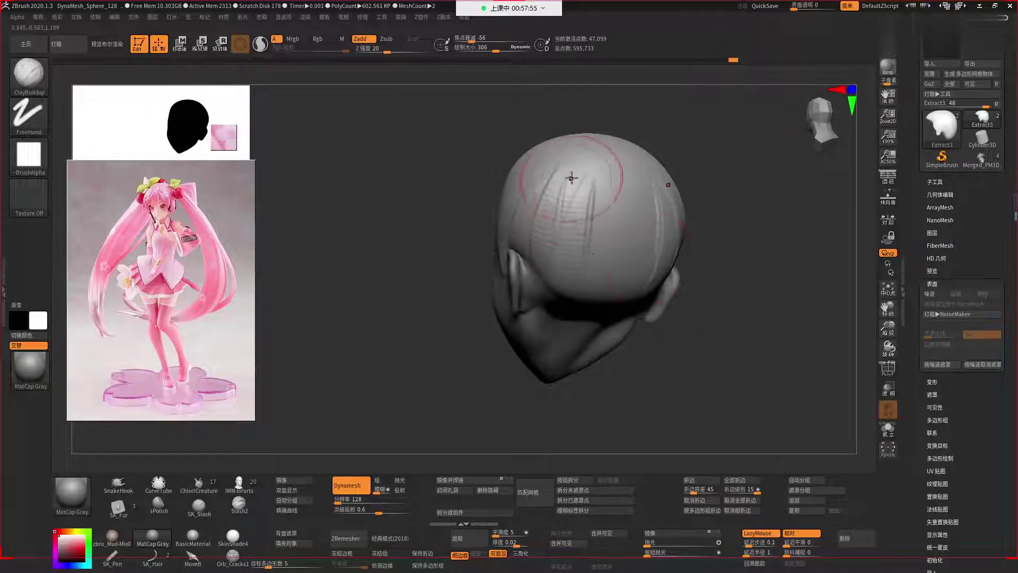
Cut a horizontal groove with DamStandard and build a strand clump on the upper back.
mouse_move(571, 177)
right_mouse_down()
mouse_move(739, 359)
mouse_move(666, 288)
mouse_move(615, 263)
mouse_move(561, 214)
mouse_move(648, 295)
mouse_move(659, 246)
mouse_move(424, 173)
right_mouse_up()
key("b")
key("d")
key("s")
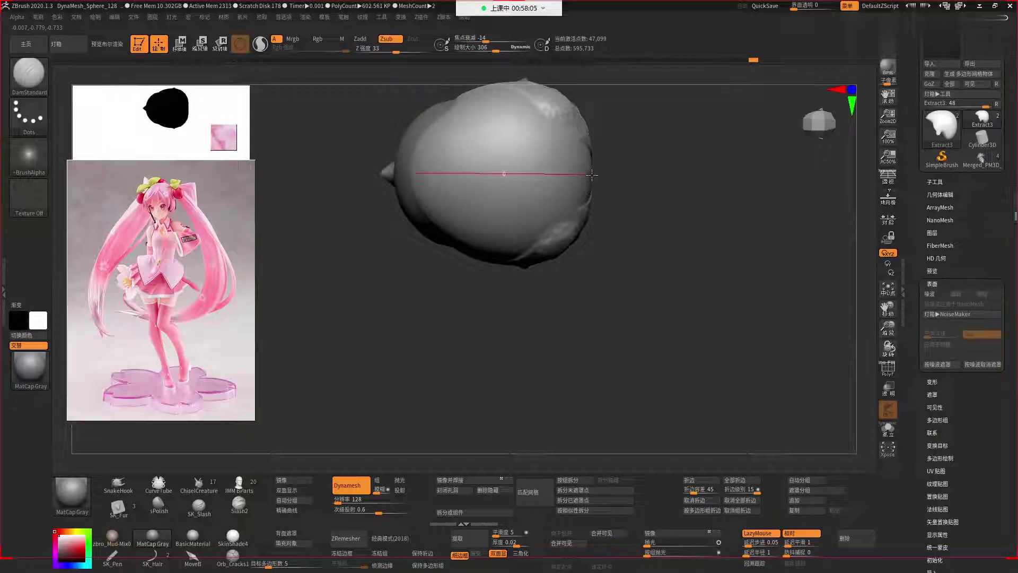
left_click_drag(592, 174, 594, 174)
right_click_drag(594, 175, 514, 153)
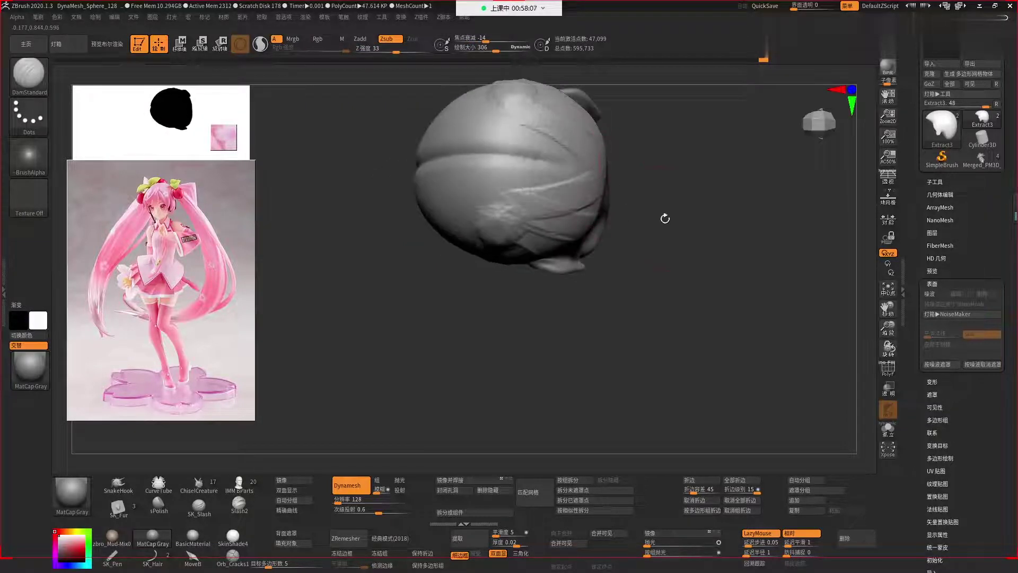
mouse_move(665, 219)
right_mouse_down()
mouse_move(742, 226)
mouse_move(739, 295)
mouse_move(644, 203)
right_mouse_up()
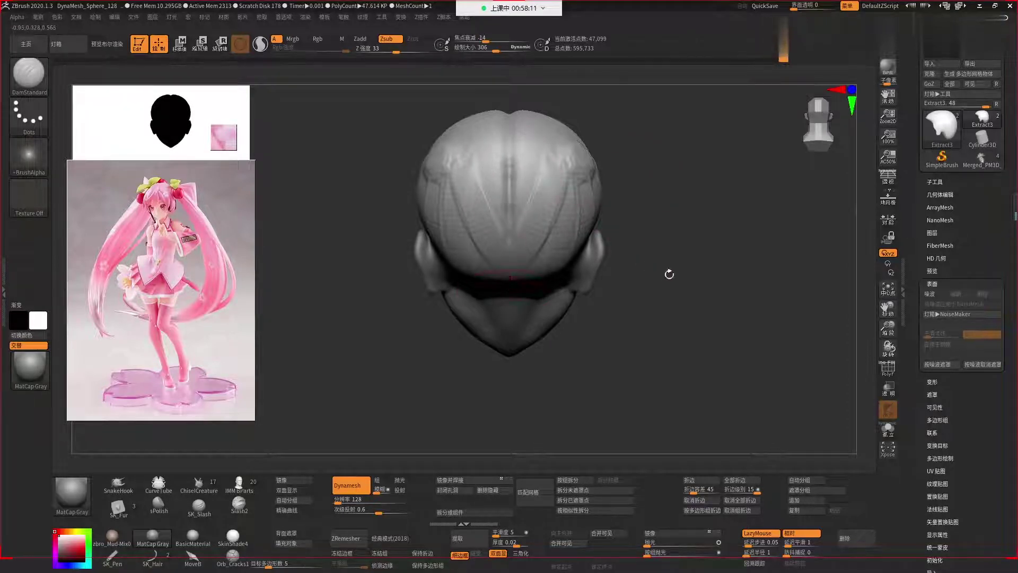
right_click_drag(668, 273, 518, 200)
key("b")
key("c")
key("b")
left_click_drag(516, 218, 512, 202)
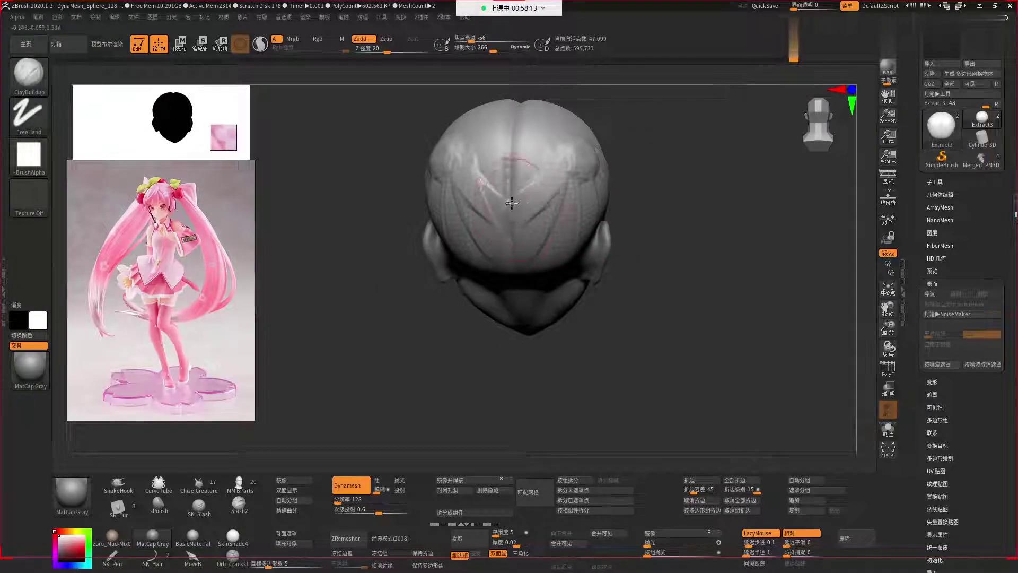
Refine and resculpt the hair strand grooves across the back of the head.
mouse_move(654, 234)
right_mouse_down()
mouse_move(645, 187)
mouse_move(695, 232)
right_mouse_up()
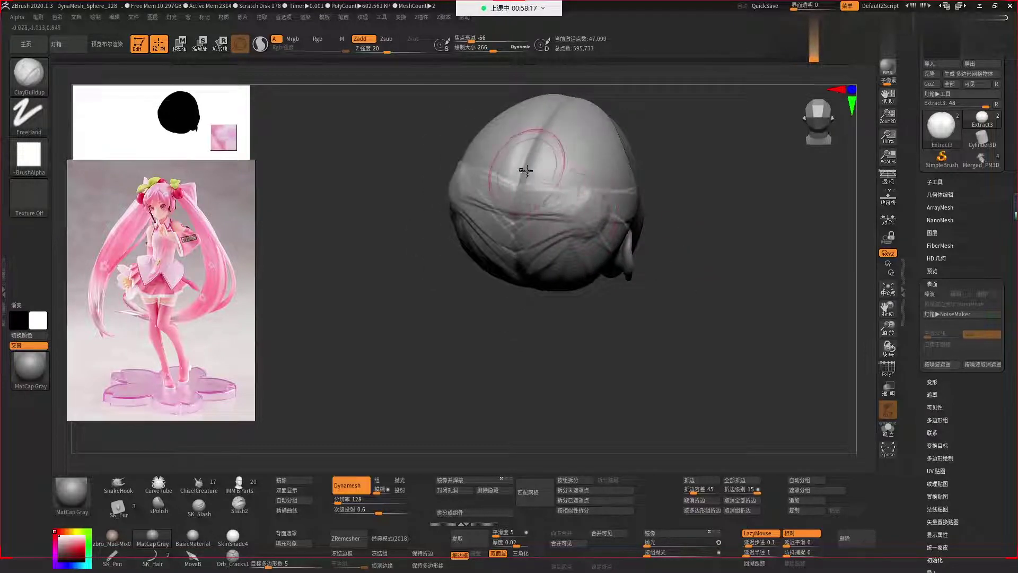
mouse_move(686, 203)
left_mouse_down()
mouse_move(711, 205)
mouse_move(671, 222)
mouse_move(609, 212)
left_mouse_up()
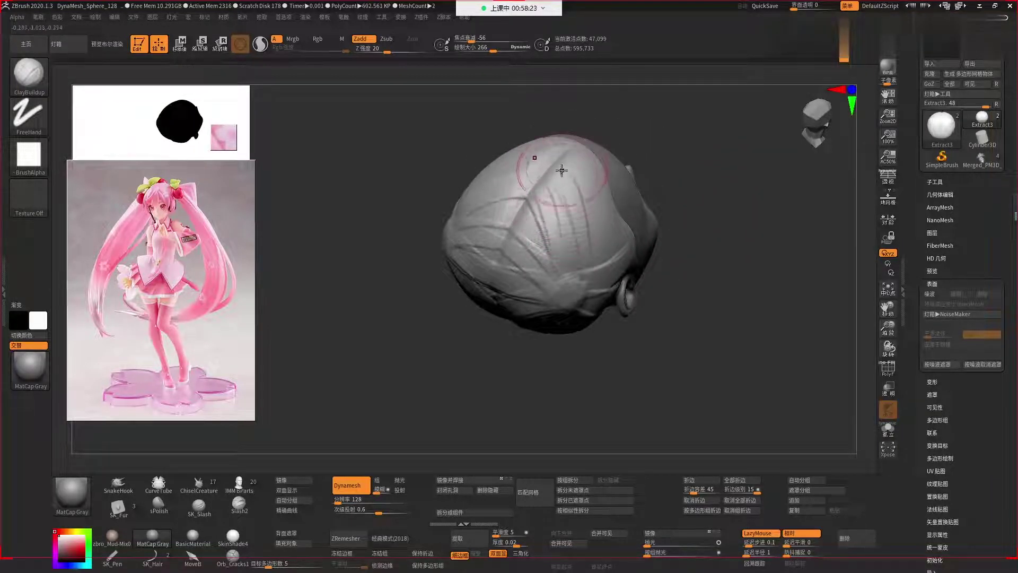
mouse_move(586, 242)
left_mouse_down()
mouse_move(588, 201)
mouse_move(597, 261)
left_mouse_up()
mouse_move(557, 289)
left_mouse_down()
mouse_move(577, 281)
mouse_move(594, 241)
left_mouse_up()
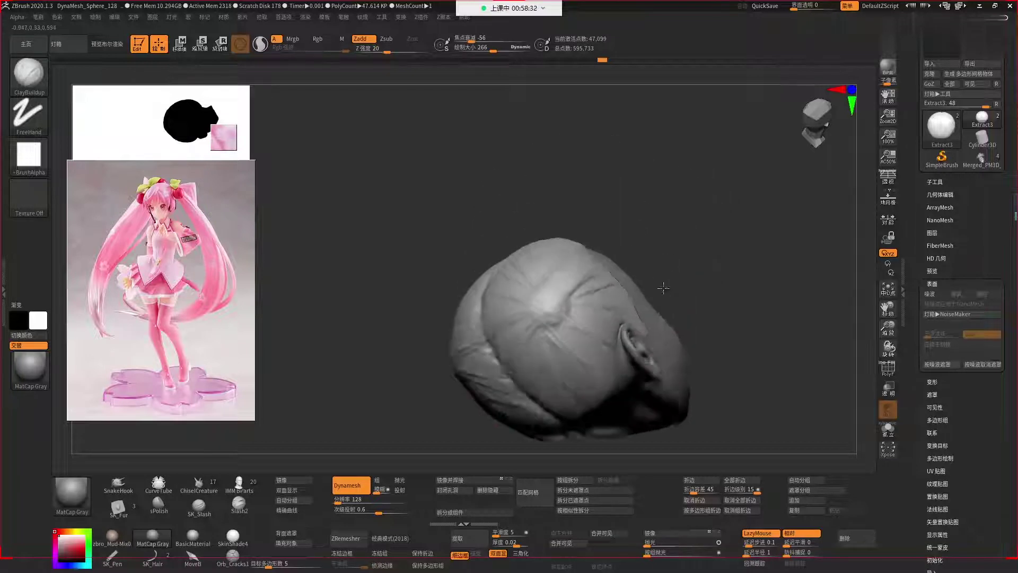
right_click_drag(603, 217, 557, 315)
left_click_drag(557, 315, 554, 332)
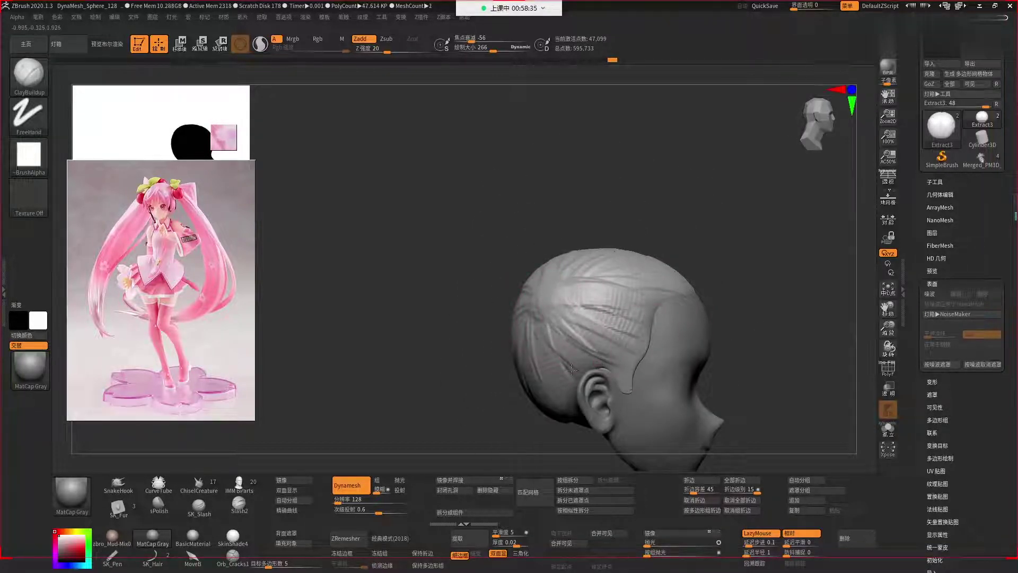
right_click_drag(554, 331, 498, 425)
left_click_drag(546, 297, 540, 365)
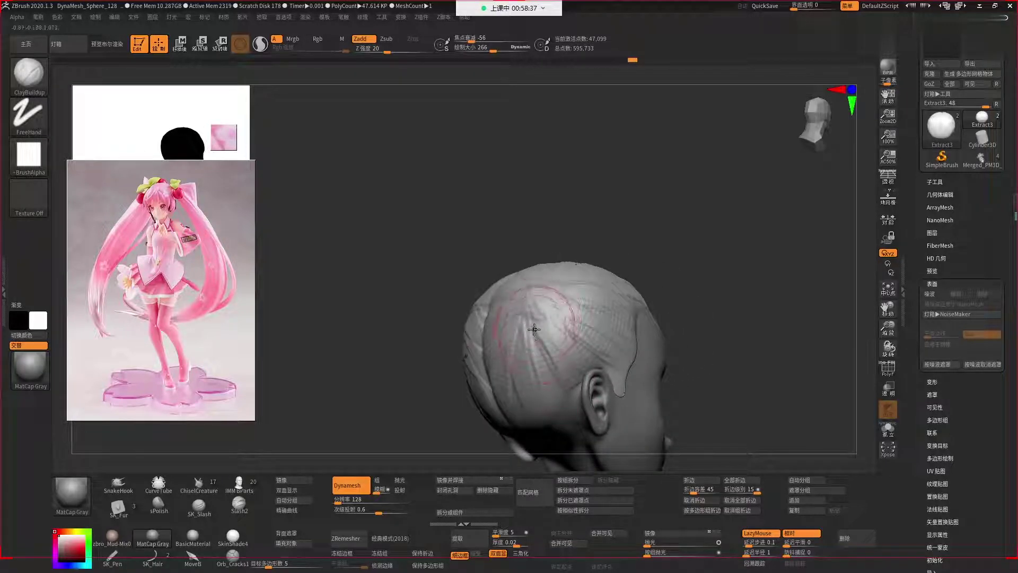
right_click_drag(452, 398, 511, 420)
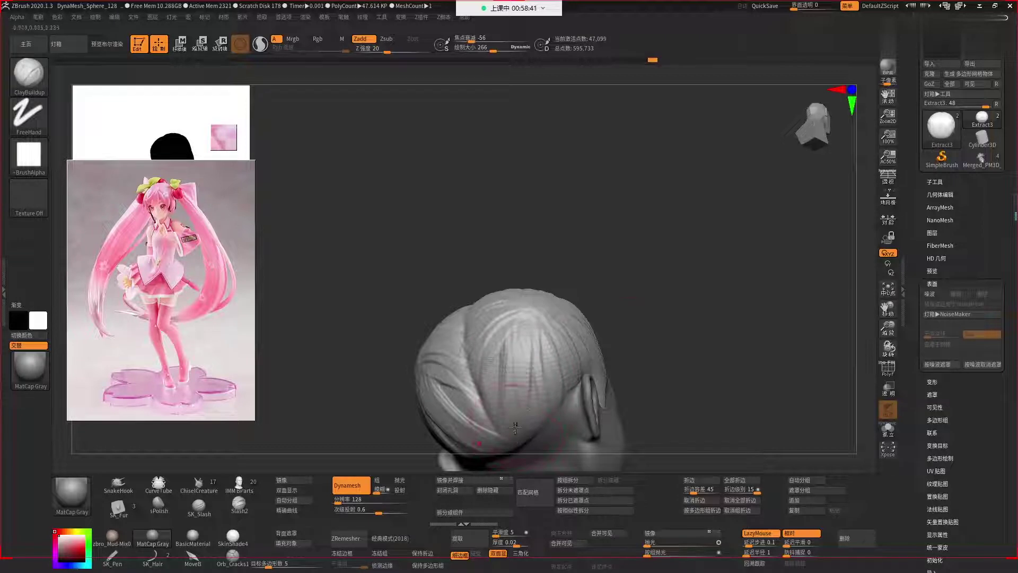
right_click_drag(512, 421, 617, 336)
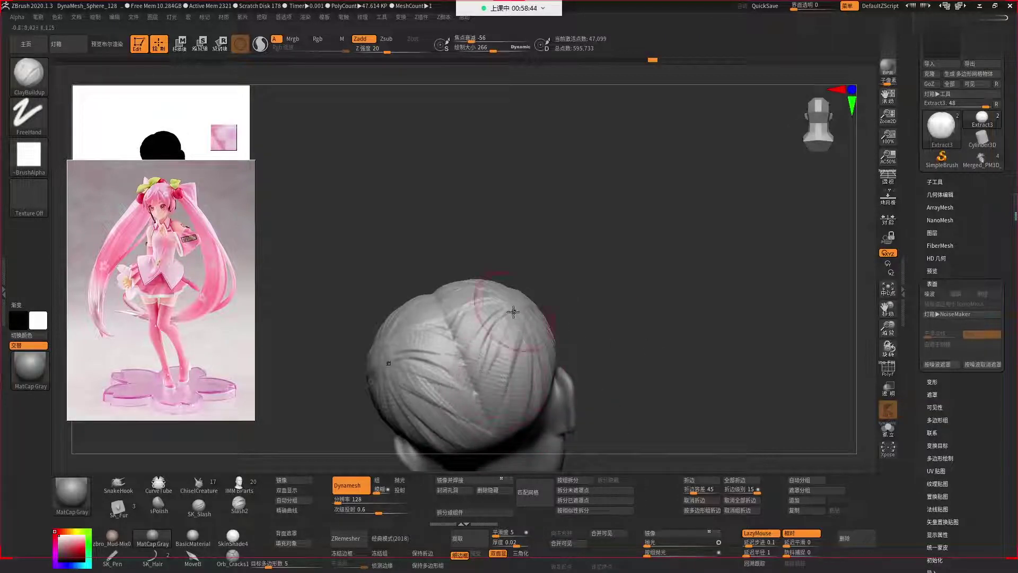
right_click_drag(490, 401, 497, 342)
Load the Move brush and view the hair from a tilted back angle.
key("space")
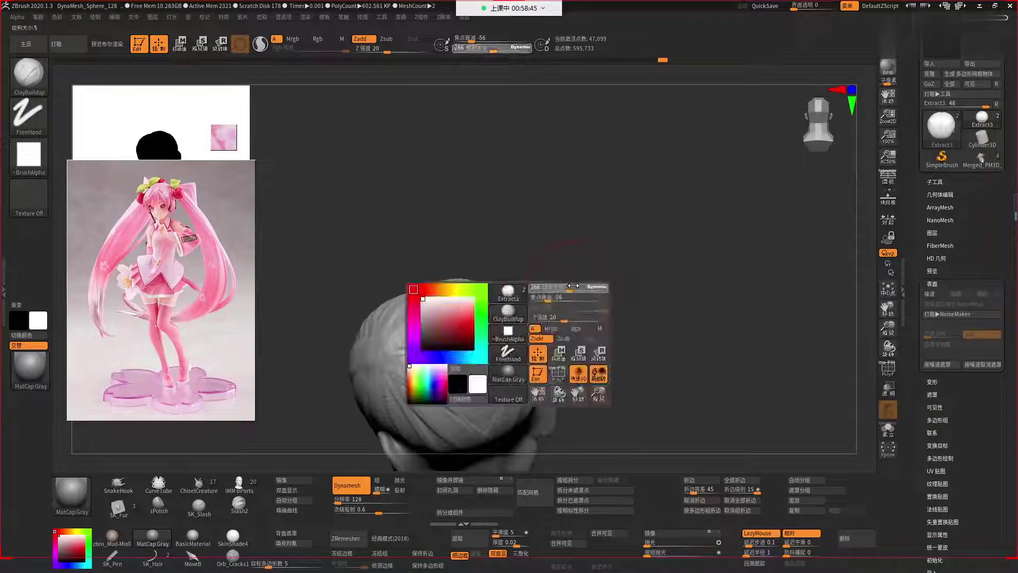
right_click_drag(591, 300, 584, 272)
key("b")
key("m")
key("v")
mouse_move(626, 329)
right_mouse_down()
mouse_move(598, 277)
mouse_move(508, 253)
mouse_move(632, 226)
mouse_move(584, 229)
right_mouse_up()
mouse_move(512, 230)
right_mouse_down()
mouse_move(586, 193)
mouse_move(557, 265)
mouse_move(602, 212)
right_mouse_up()
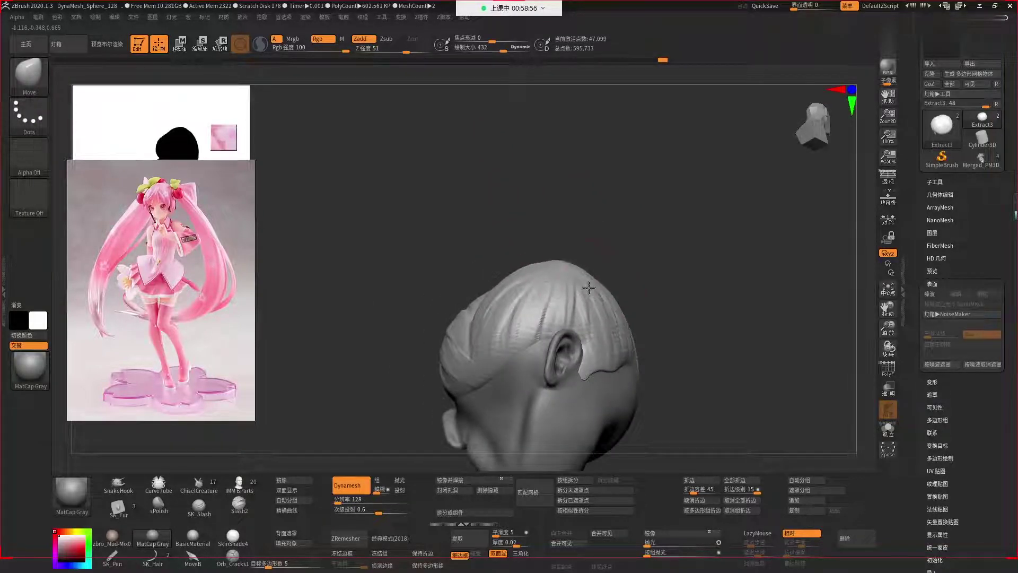
Inspect the grooved hair from top, back and side views, shrinking draw size to 348.
mouse_move(643, 250)
right_mouse_down()
mouse_move(658, 234)
mouse_move(690, 366)
mouse_move(654, 345)
mouse_move(672, 393)
mouse_move(645, 291)
mouse_move(529, 220)
right_mouse_up()
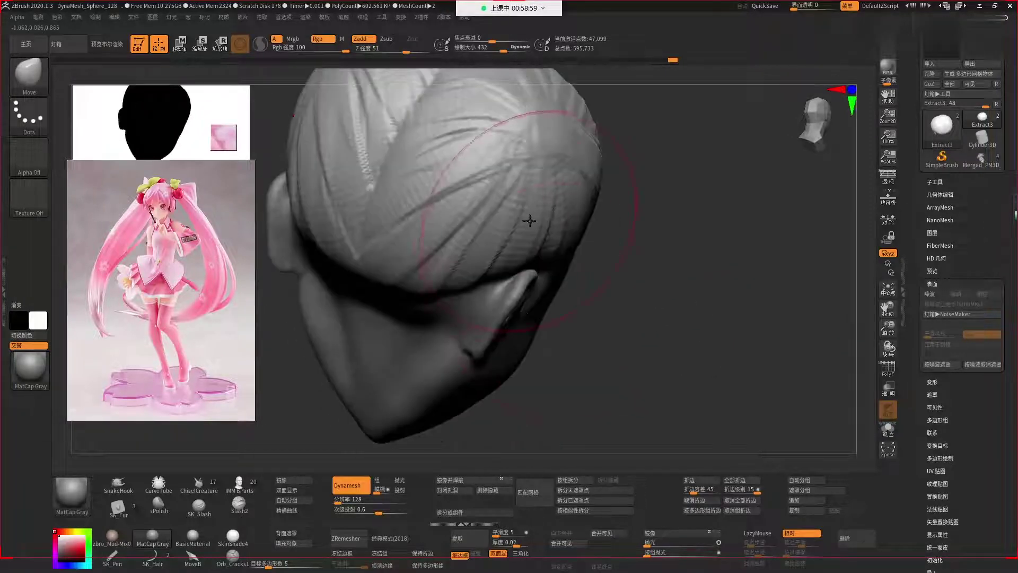
key("bracketleft")
right_click_drag(660, 306, 466, 172)
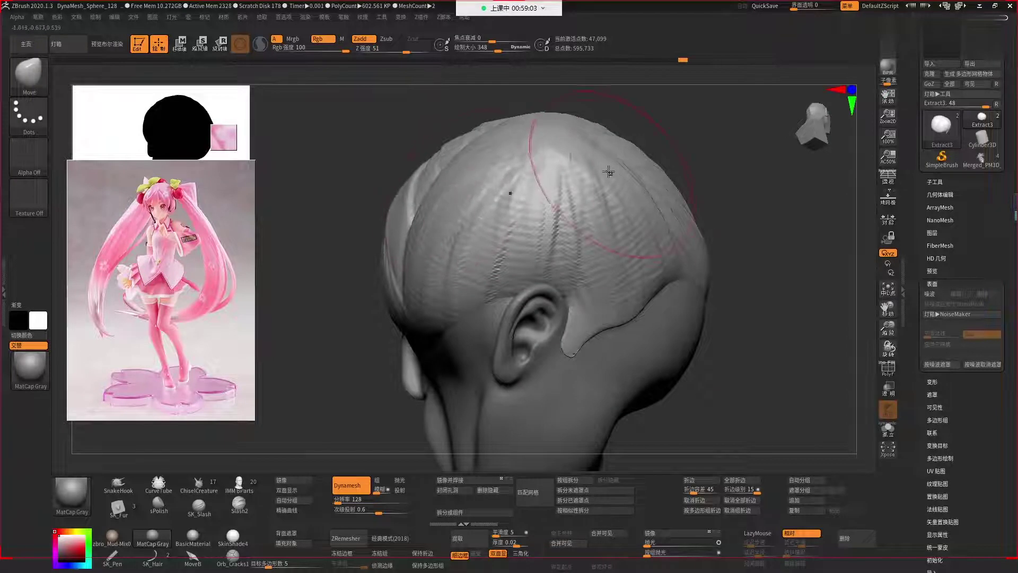
mouse_move(731, 181)
right_mouse_down()
mouse_move(656, 150)
mouse_move(446, 200)
mouse_move(461, 228)
mouse_move(483, 232)
right_mouse_up()
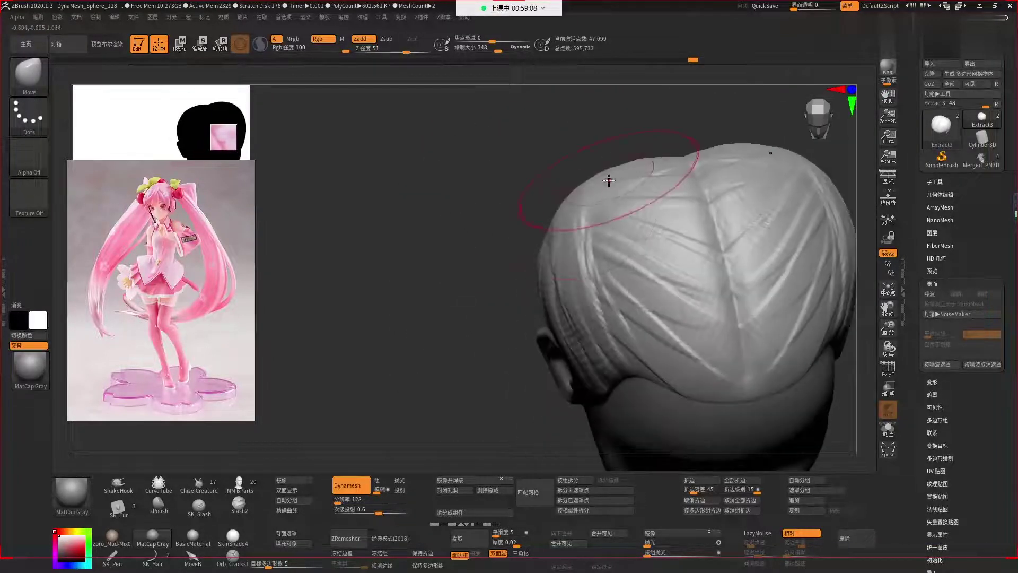
mouse_move(529, 177)
right_mouse_down()
mouse_move(625, 223)
mouse_move(480, 275)
mouse_move(651, 292)
right_mouse_up()
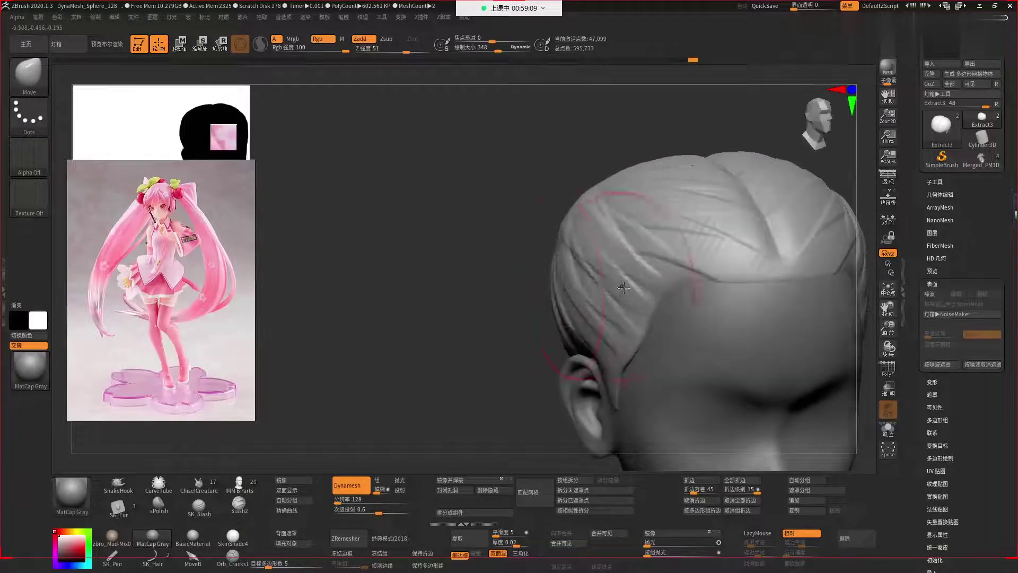
Select the DamStandard brush set to Zsub for cutting sharper grooves.
key("b")
key("d")
key("s")
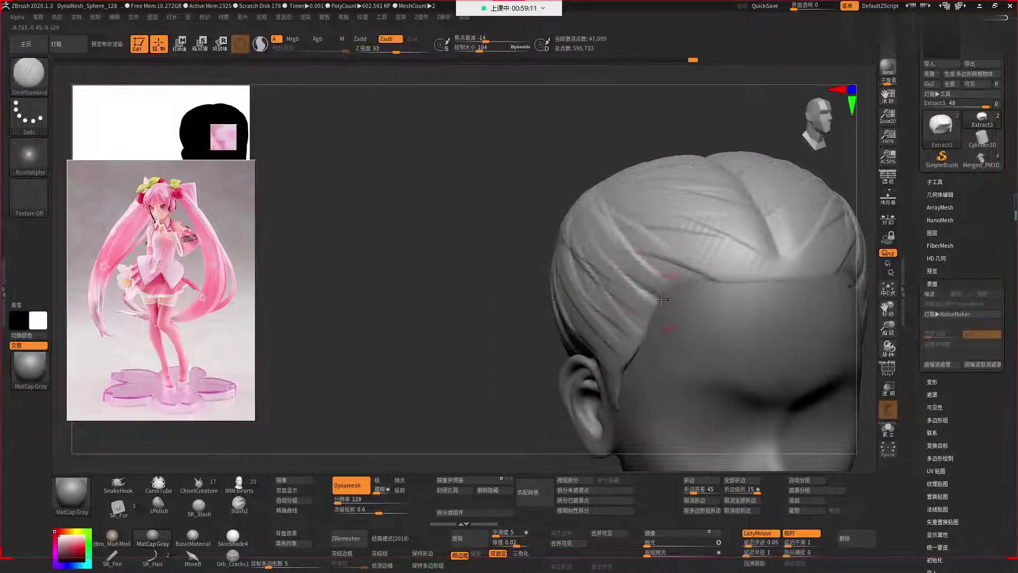
Go from an enlarged ClayBuildup brush to DamStandard (Zsub) at about 175 draw size.
key("b")
key("c")
key("b")
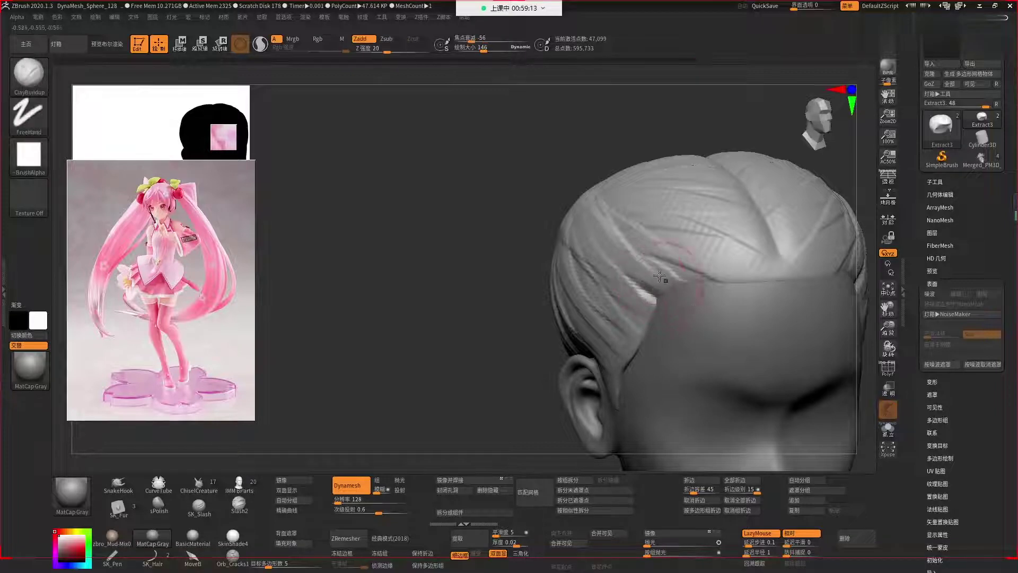
key("space")
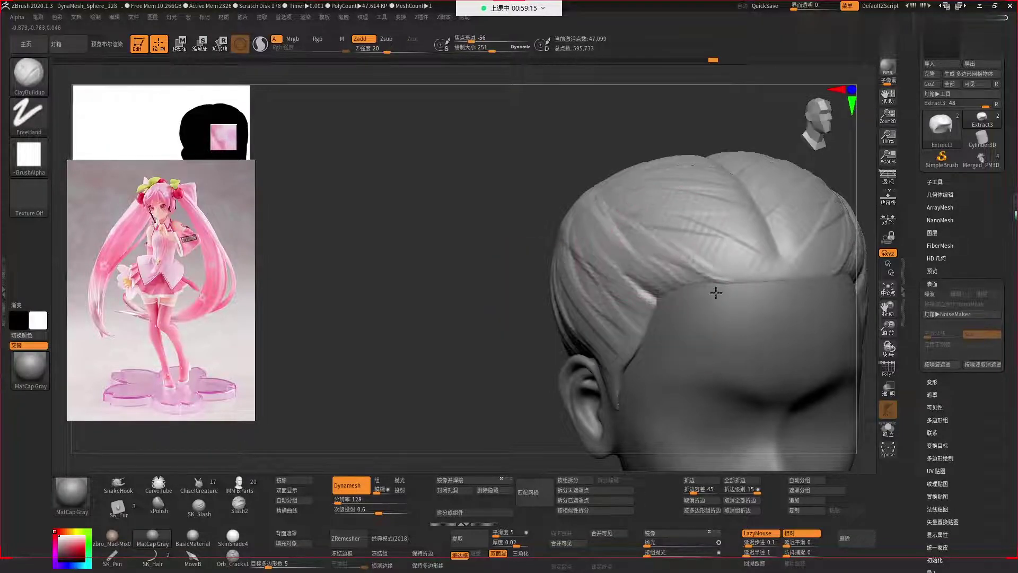
key("space")
key("b")
key("d")
key("s")
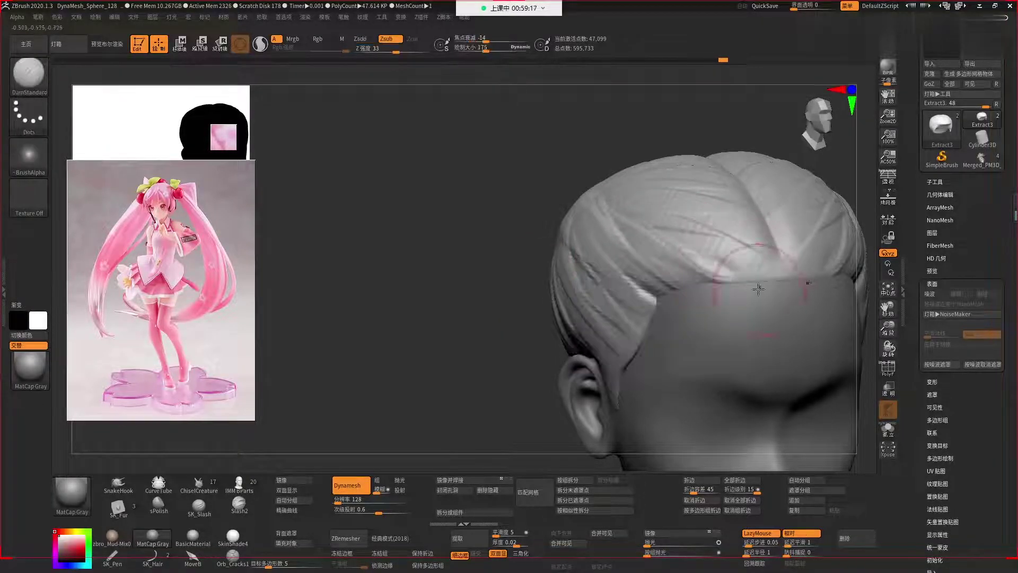
Carve strand grooves along the hairline above the temple and across the hair's top.
left_click_drag(714, 268, 790, 278)
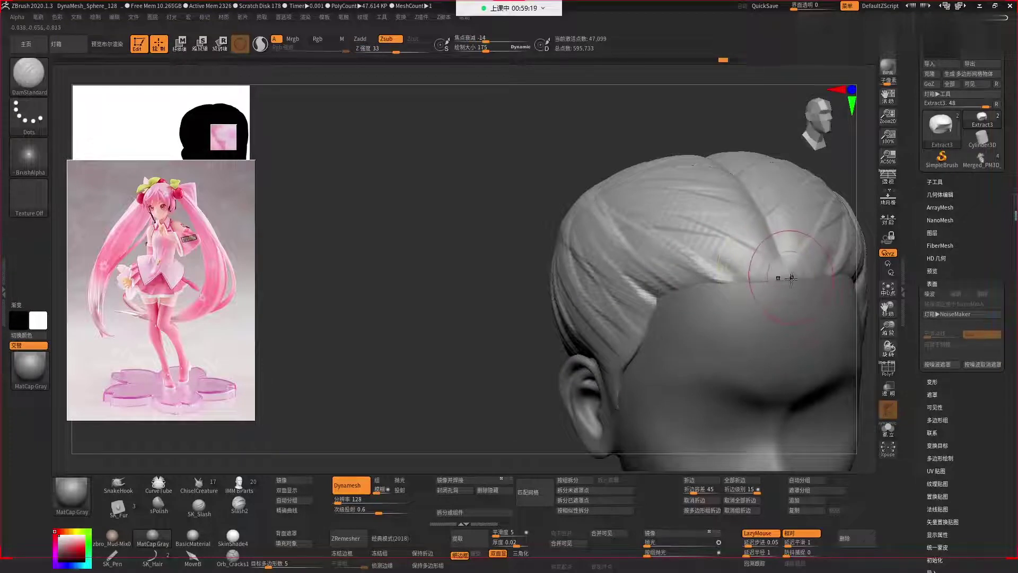
right_click_drag(750, 239, 779, 256)
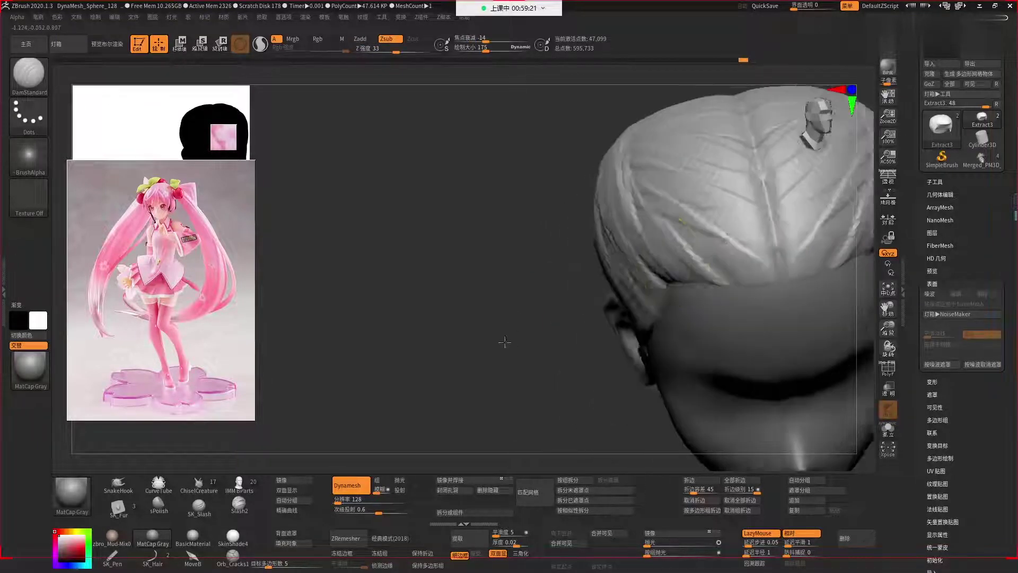
left_click_drag(779, 256, 779, 265)
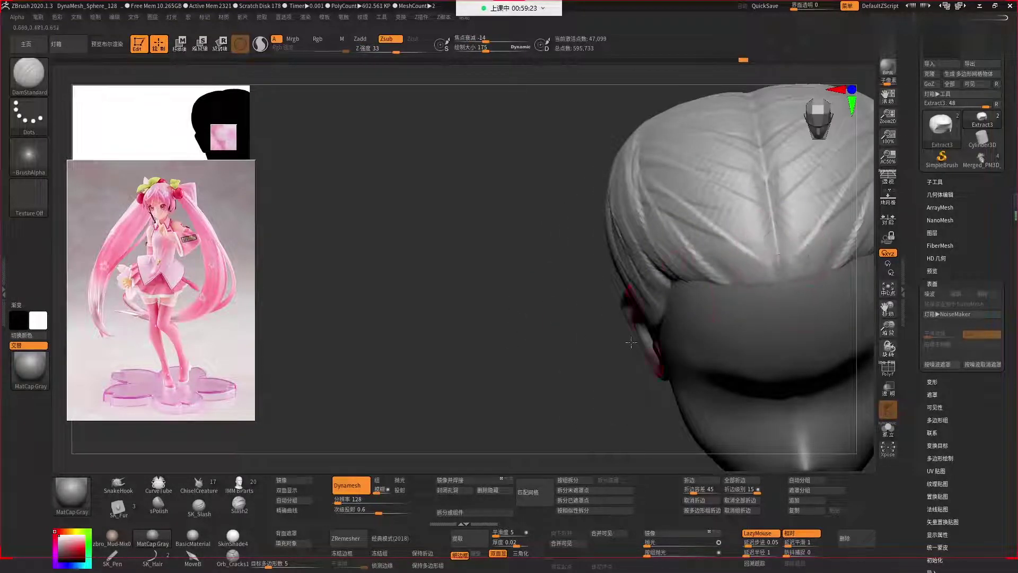
right_click_drag(631, 342, 555, 334, "alt")
right_click(689, 318)
mouse_move(820, 401)
right_mouse_down("alt")
mouse_move(730, 433)
mouse_move(732, 371)
right_mouse_up("alt")
Switch back to ClayBuildup at Z intensity 20 with a smaller brush.
key("b")
key("c")
key("b")
right_click(641, 355)
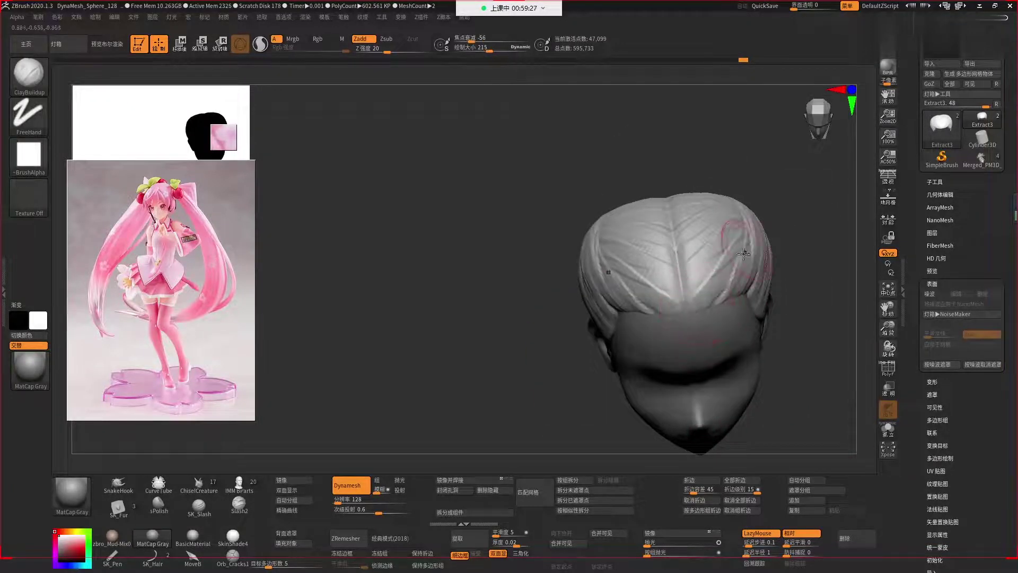
Build up a strand ridge on the crown with ClayBuildup, viewing the hair from above.
mouse_move(753, 345)
right_mouse_down()
mouse_move(803, 361)
mouse_move(811, 213)
mouse_move(700, 221)
right_mouse_up()
key("b")
key("d")
key("s")
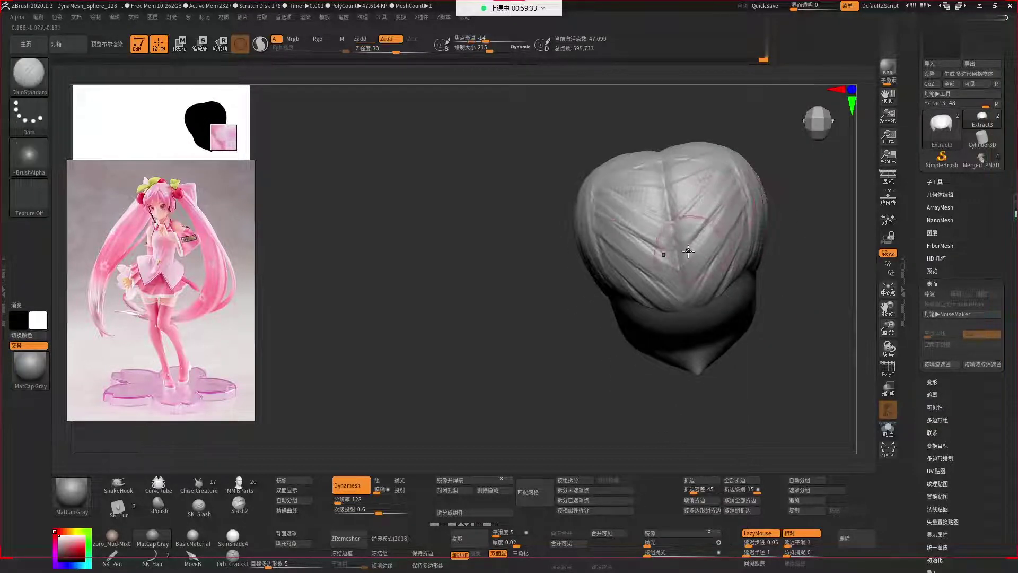
mouse_move(801, 280)
right_mouse_down()
mouse_move(811, 329)
mouse_move(750, 254)
right_mouse_up()
key("b")
key("c")
key("b")
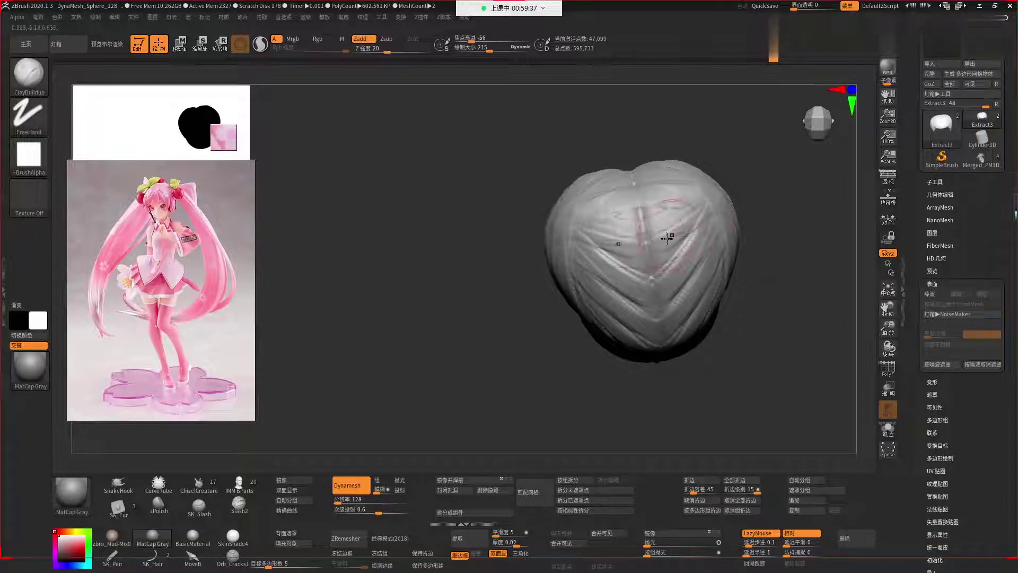
left_click_drag(667, 239, 665, 243)
Deepen crown grooves with DamStandard, then change to SK_TrimPolish from a front view.
right_click_drag(743, 190, 707, 195)
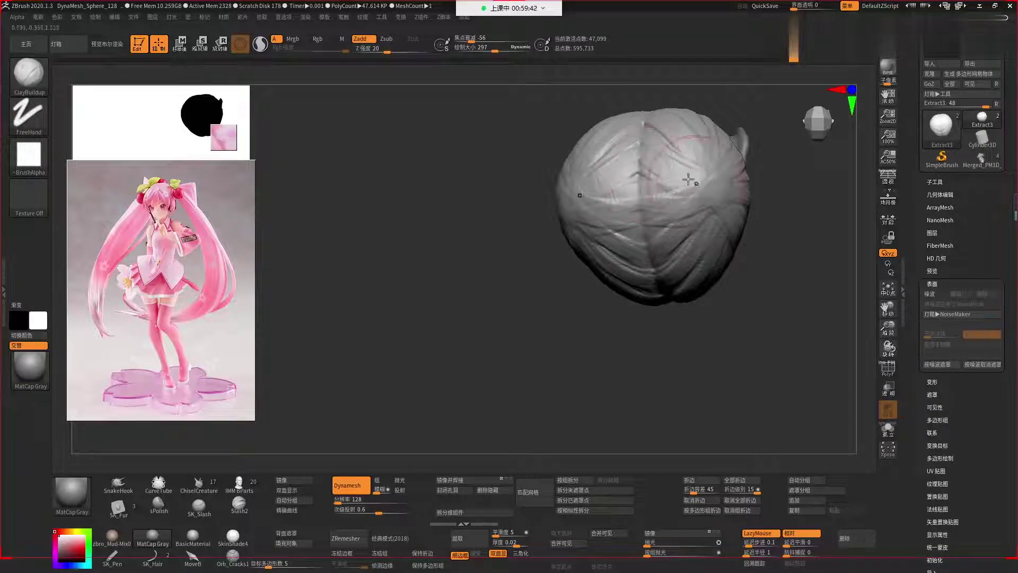
key("b")
key("d")
key("s")
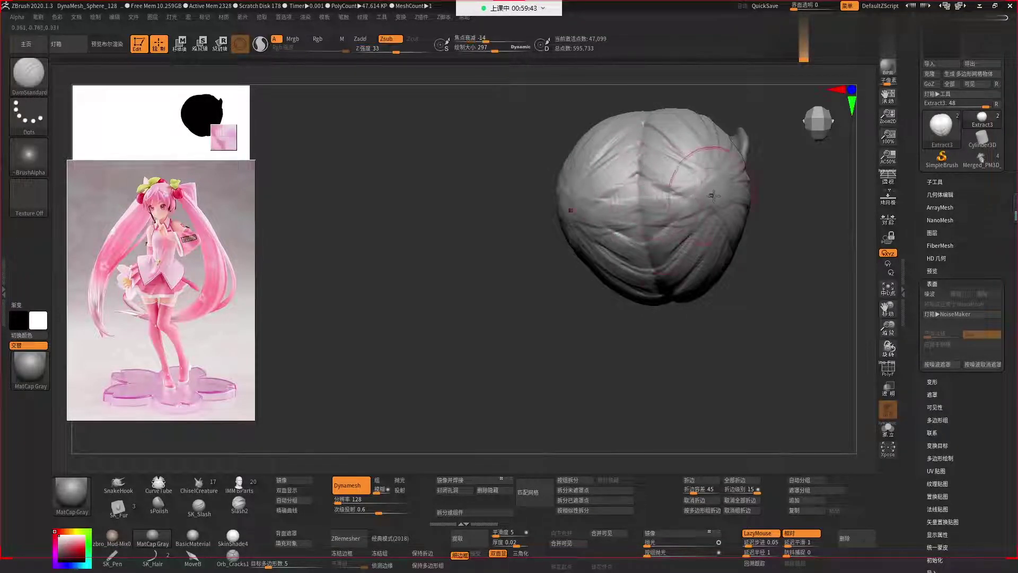
right_click_drag(705, 223, 754, 255)
key("b")
key("t")
key("p")
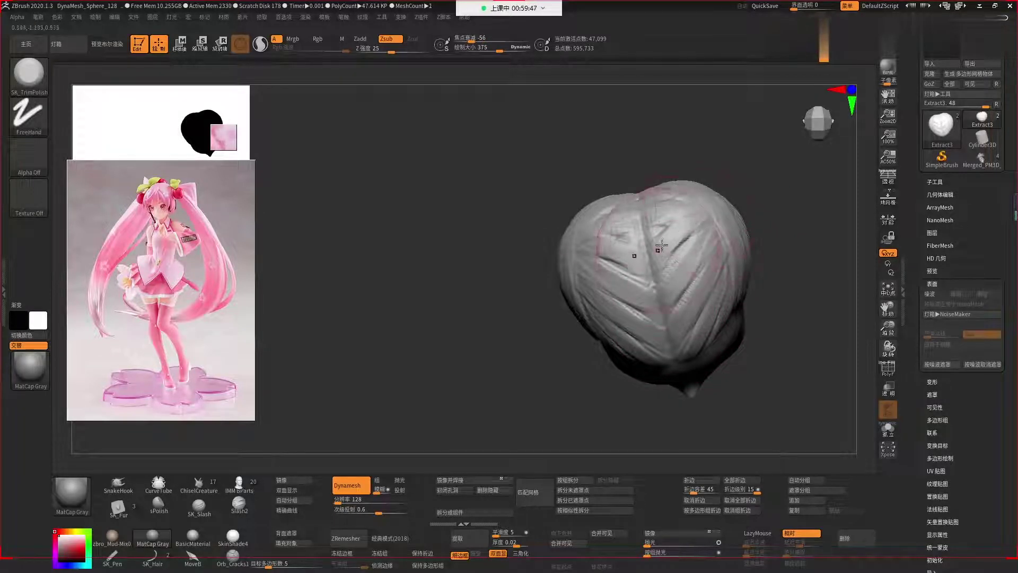
Return to a larger ClayBuildup brush, checking the back, then the front and top of the hair.
mouse_move(708, 196)
right_mouse_down()
mouse_move(743, 232)
mouse_move(744, 315)
right_mouse_up()
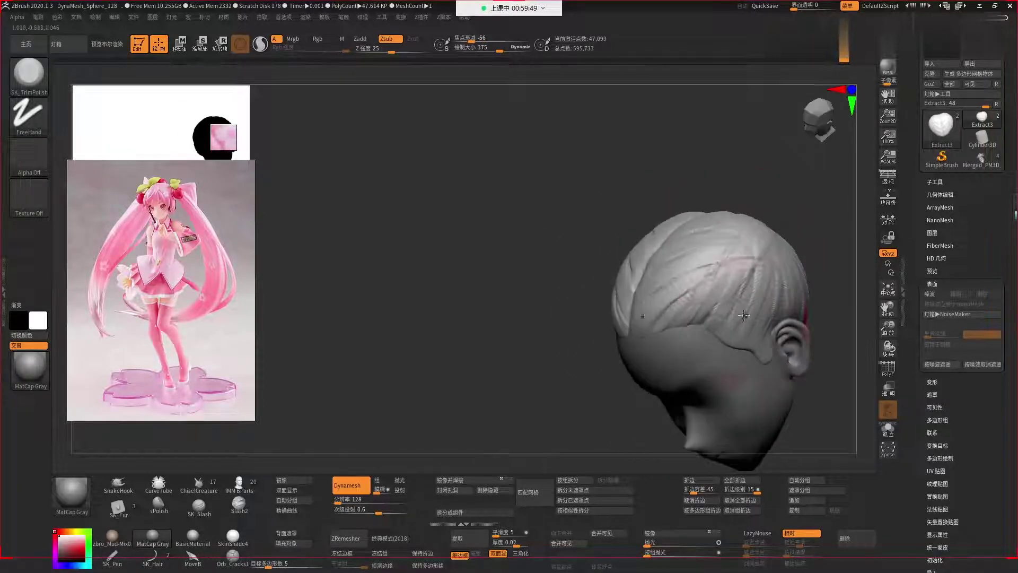
right_click_drag(834, 291, 718, 238)
key("b")
key("c")
key("b")
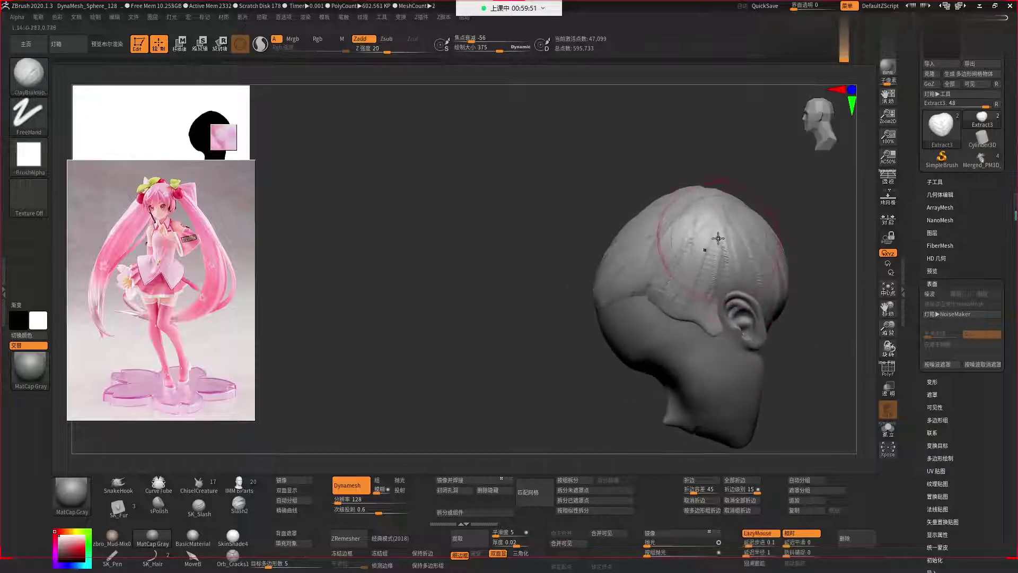
right_click_drag(775, 316, 806, 345, "shift")
key("space")
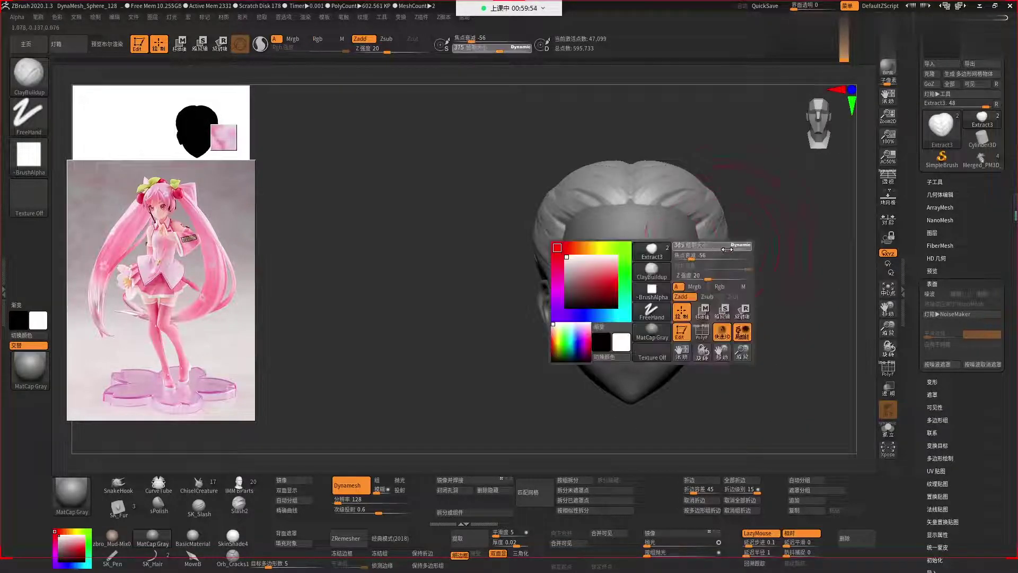
left_click_drag(806, 345, 733, 230)
mouse_move(773, 241)
right_mouse_down()
mouse_move(774, 255)
mouse_move(748, 259)
right_mouse_up()
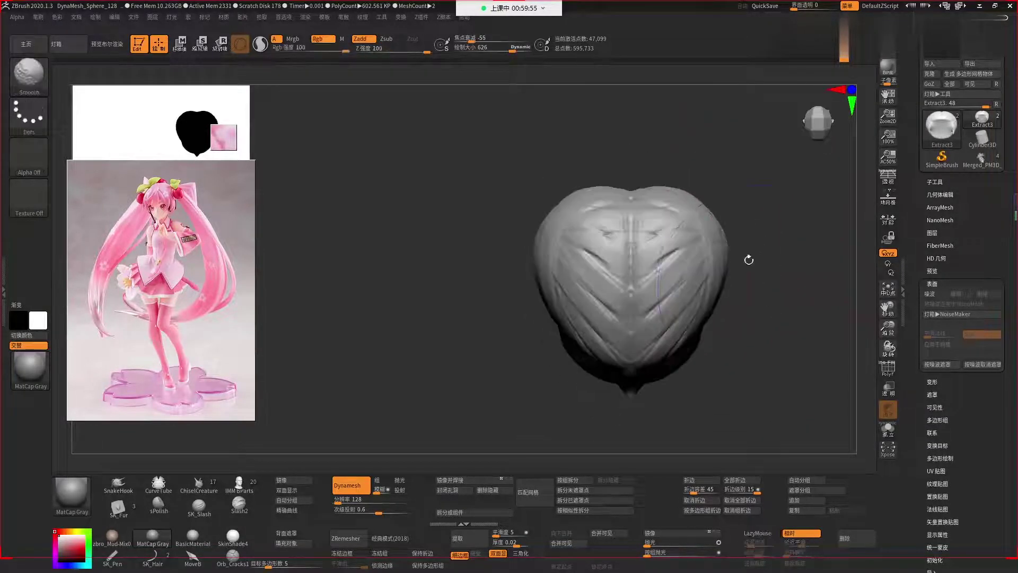
Select the Move brush and reduce its size in a straight front view of the head.
key("b")
key("m")
key("v")
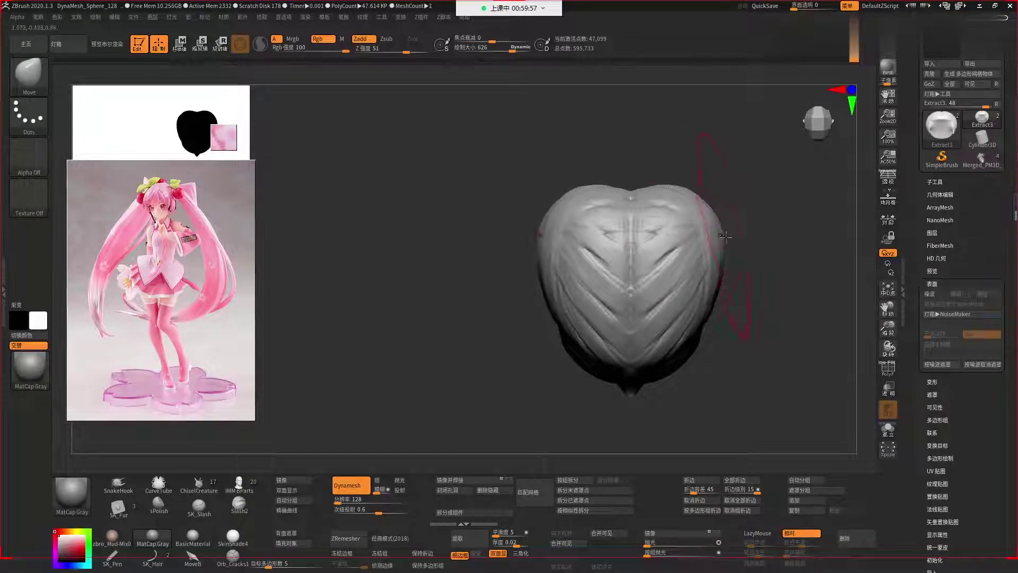
right_click_drag(721, 228, 722, 251, "shift")
key("space")
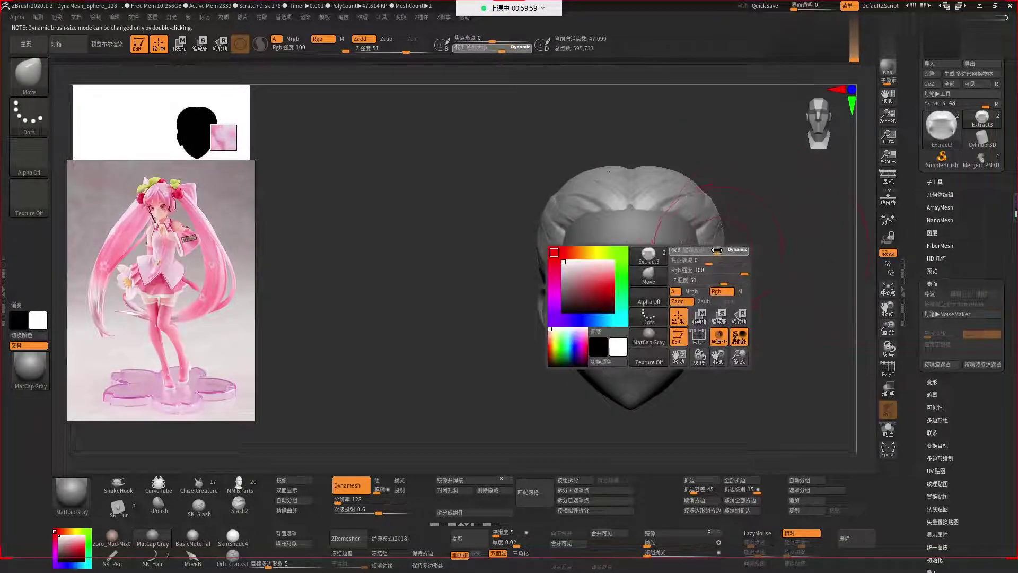
left_click_drag(722, 251, 717, 289)
Pull the hair shell's sides in from three-quarter views, shrinking the brush as needed.
right_click_drag(709, 302, 663, 302)
key("space")
left_click_drag(663, 302, 658, 310)
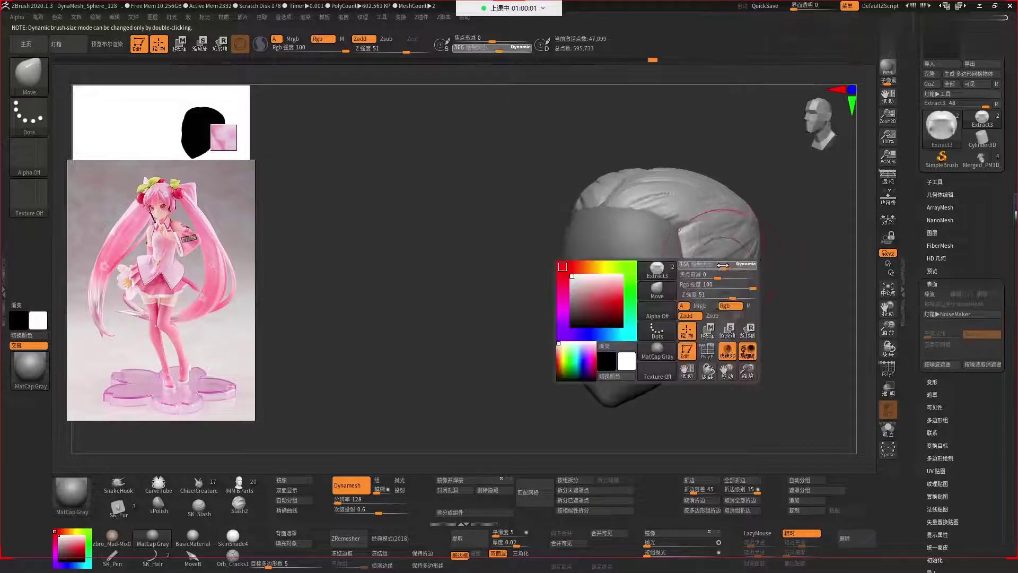
mouse_move(762, 288)
right_mouse_down()
mouse_move(777, 345)
mouse_move(689, 265)
right_mouse_up()
key("space")
left_click_drag(689, 265, 684, 275)
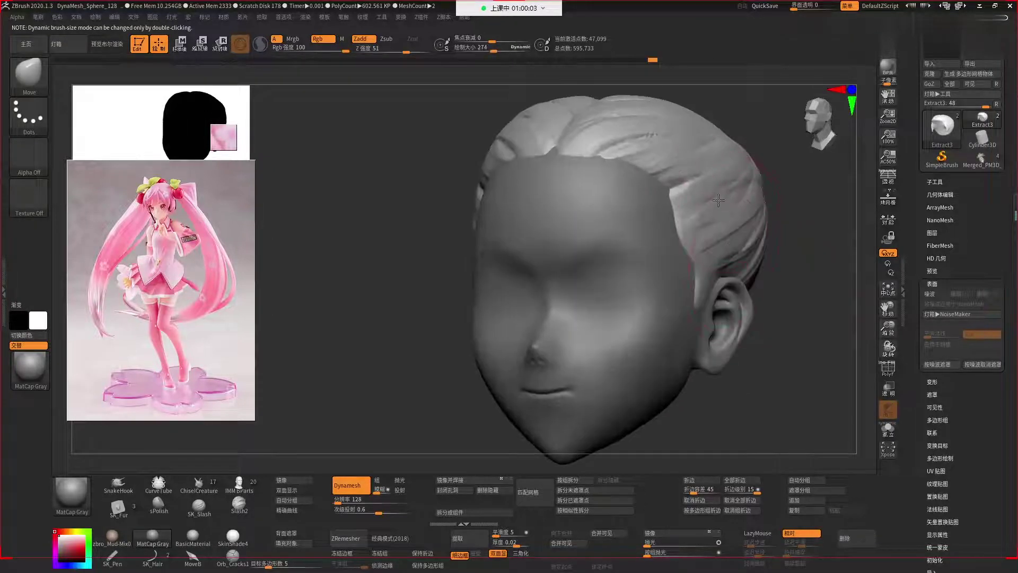
right_click_drag(689, 255, 724, 219, "shift")
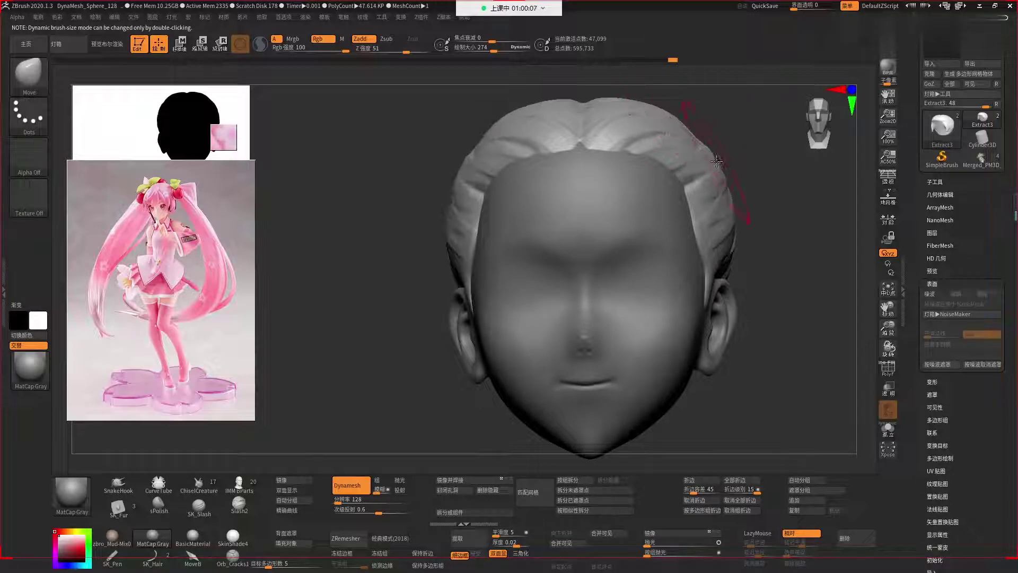
Adjust the hair outline from an above-side view, then zoom out to the full front view.
right_click_drag(717, 158, 727, 141)
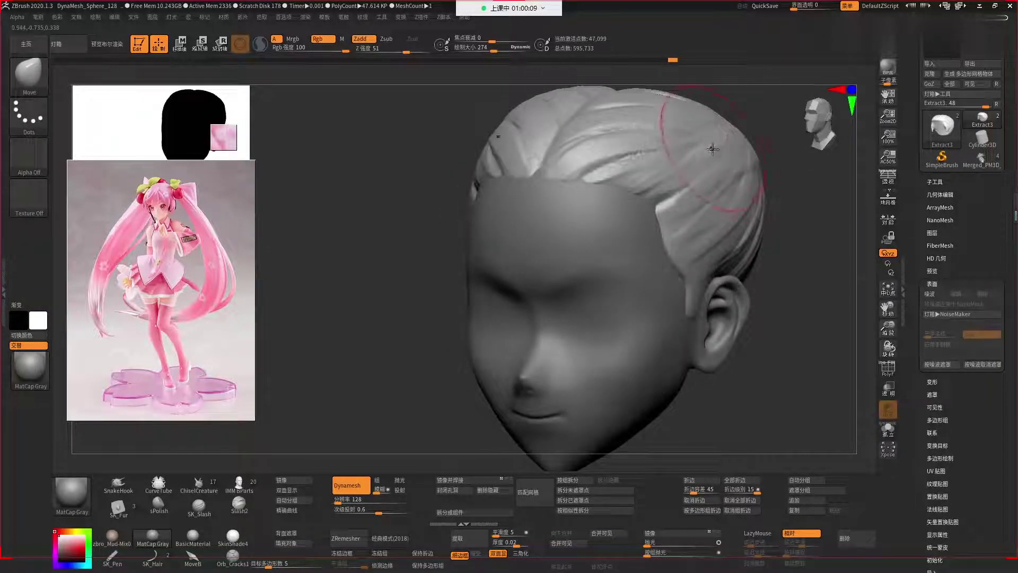
key("space")
left_click_drag(727, 141, 705, 142)
right_click_drag(795, 237, 734, 213, "shift")
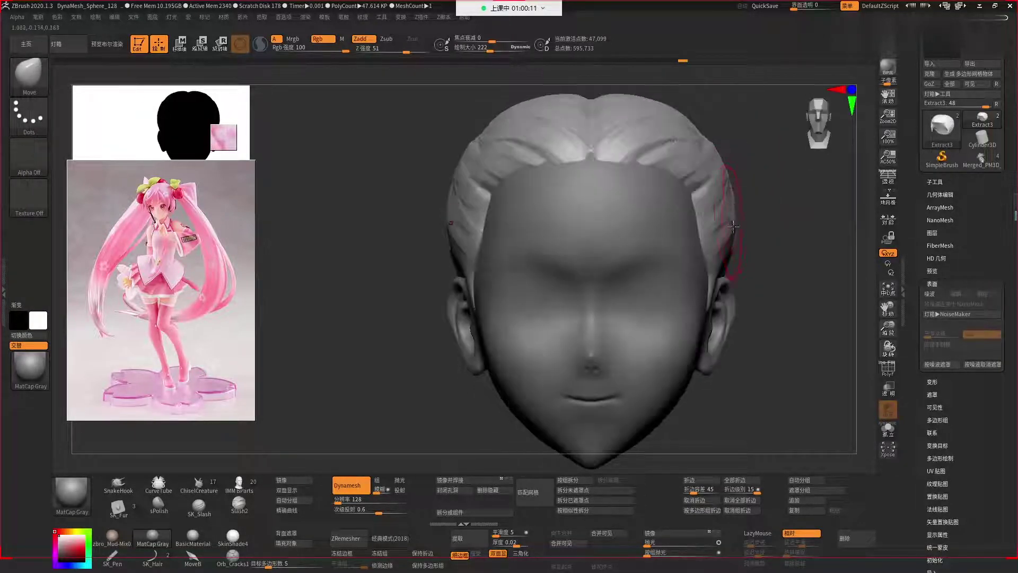
right_click_drag(804, 317, 771, 260, "alt")
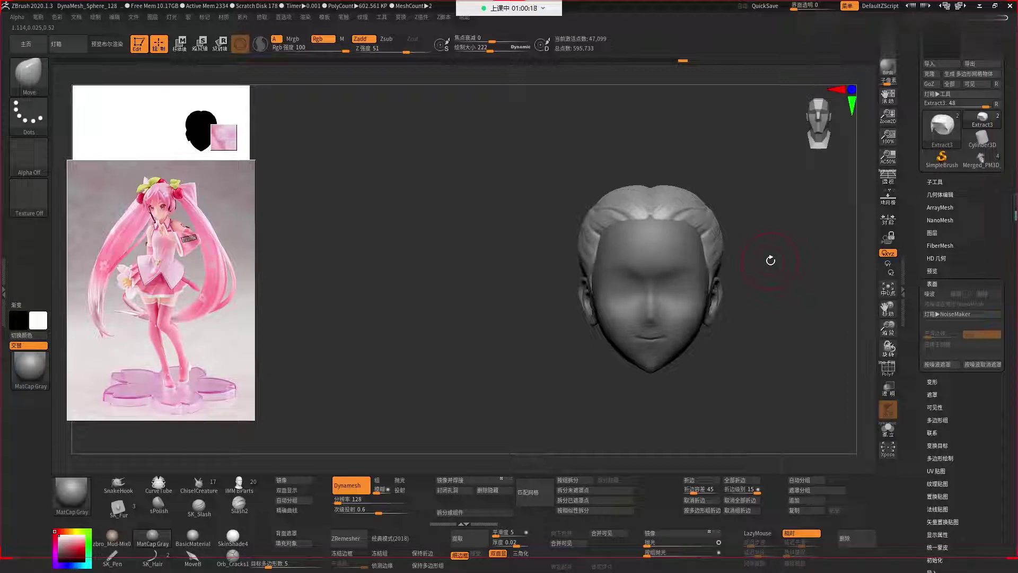
Reposition and rescale the floating anime reference image, placing it left of the head.
left_click_drag(220, 281, 491, 274)
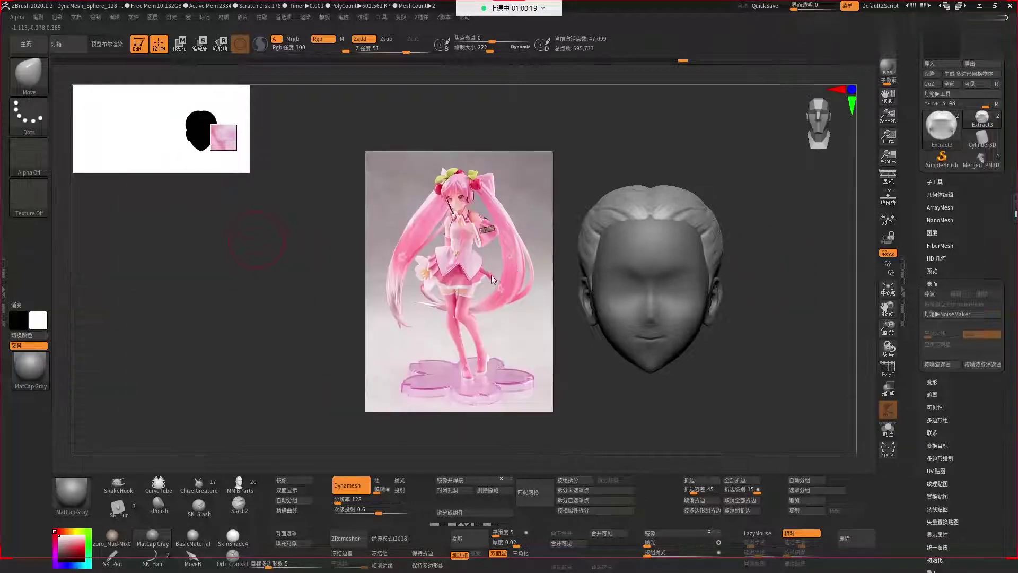
scroll(475, 276, "up", 1)
scroll(475, 275, "up", 3)
scroll(507, 285, "up", 2)
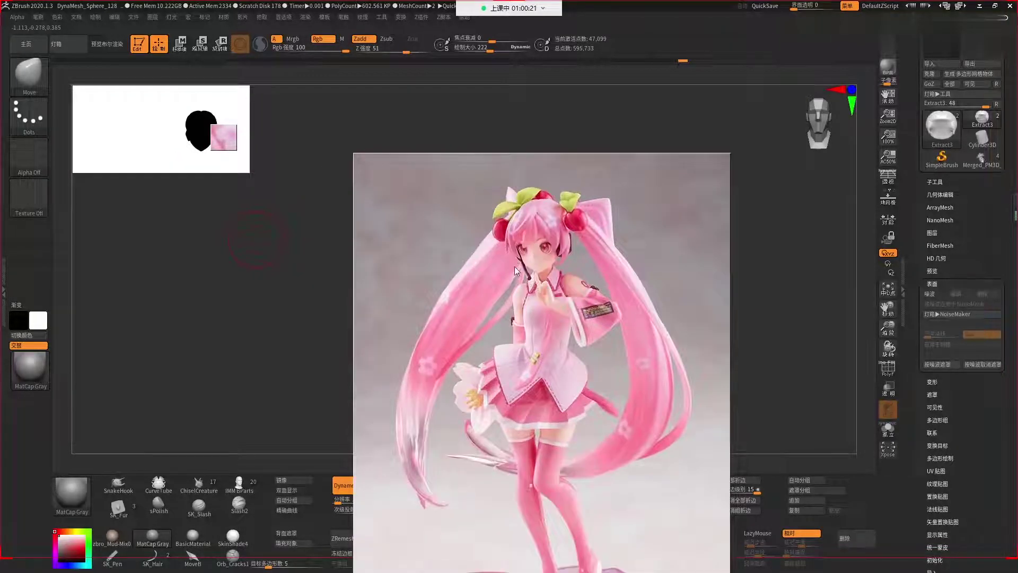
scroll(514, 266, "down", 2)
scroll(514, 266, "down", 2)
left_click_drag(514, 266, 264, 257)
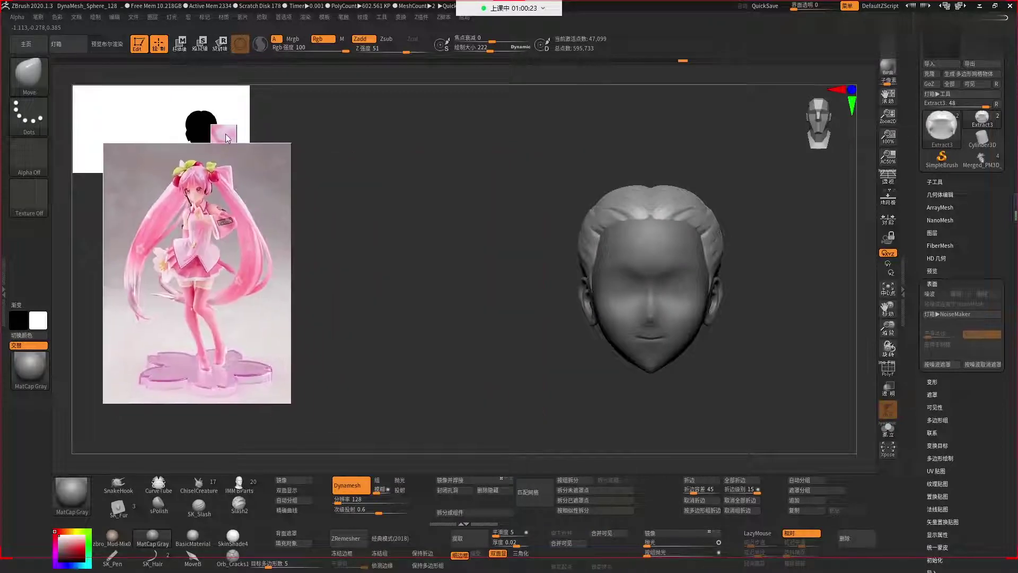
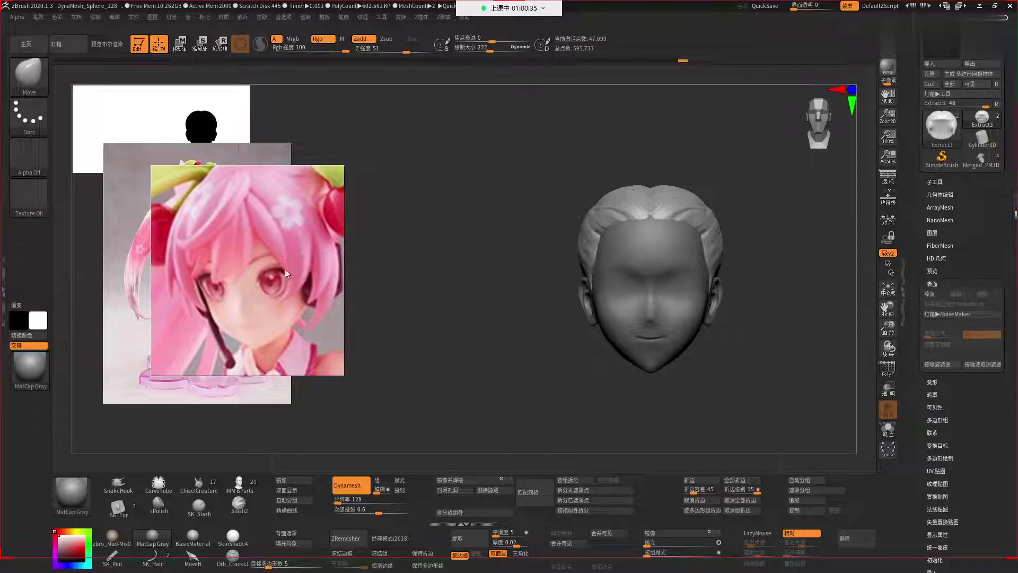
Move the reference pictures up-left, apply the zbro_Mud-Mix01 material to the head, and show the brush library.
left_click_drag(234, 292, 139, 215)
left_click_drag(273, 249, 244, 239)
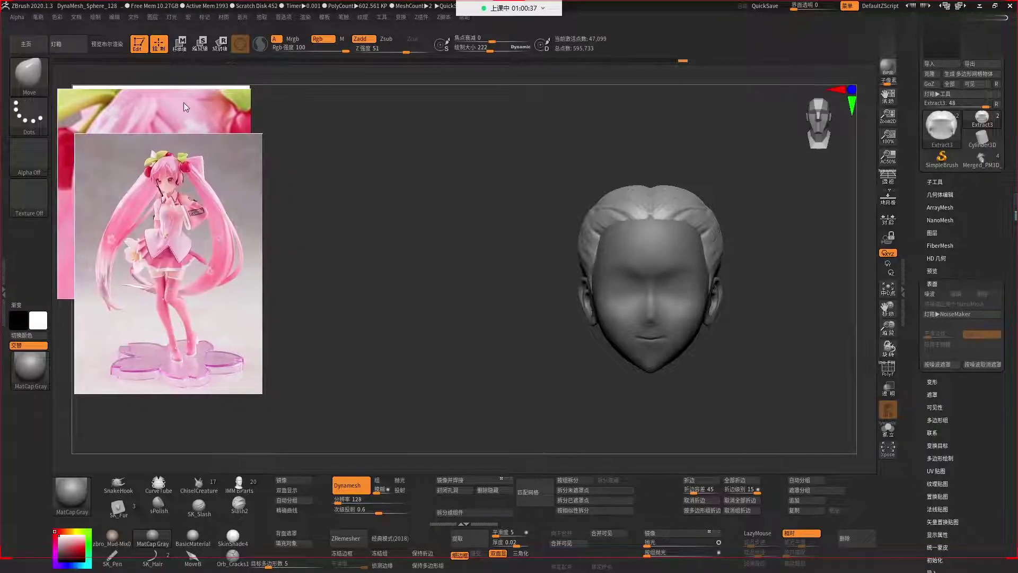
left_click(183, 103)
left_click(112, 535)
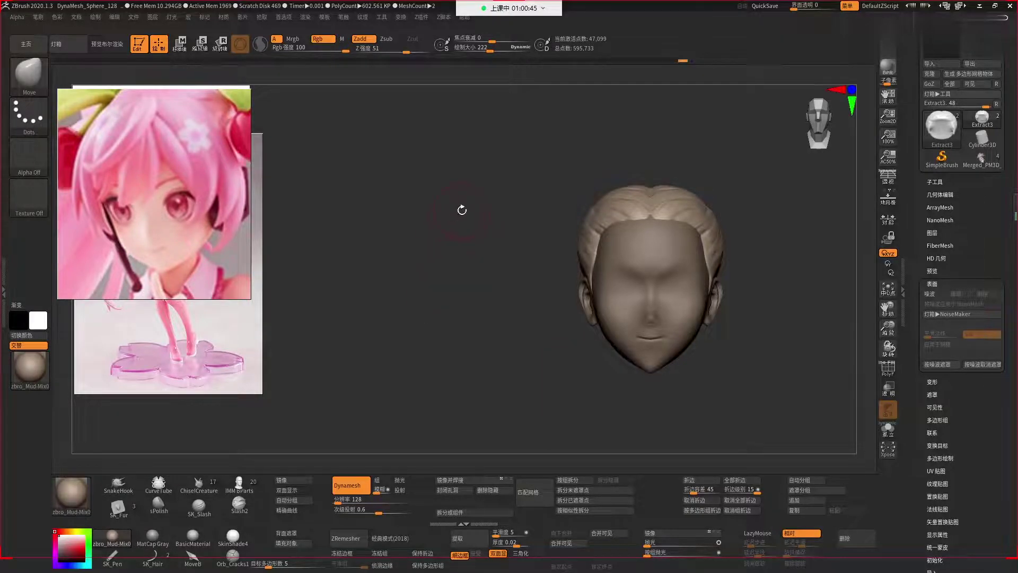
key("b")
key("b")
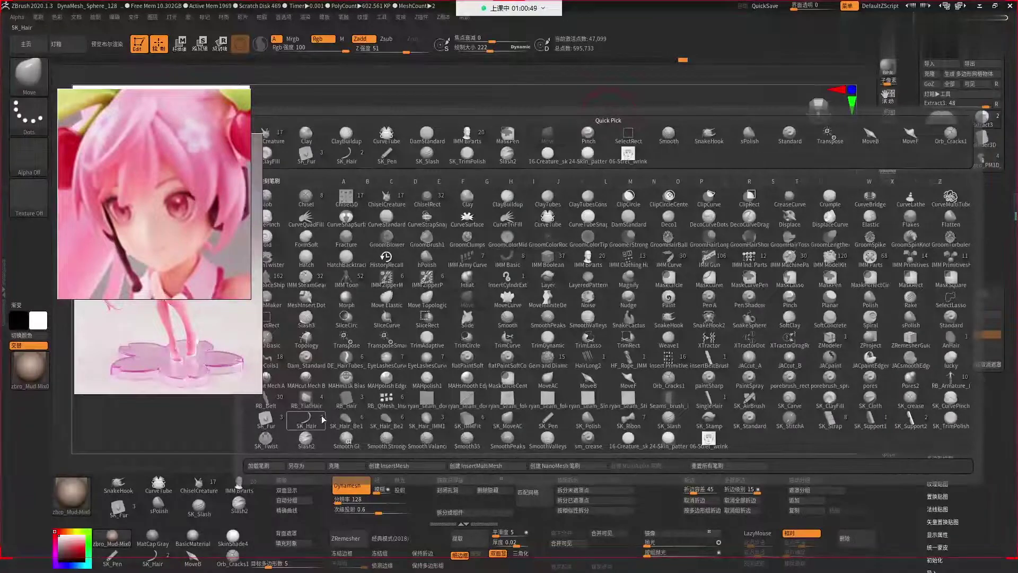
mouse_move(306, 419)
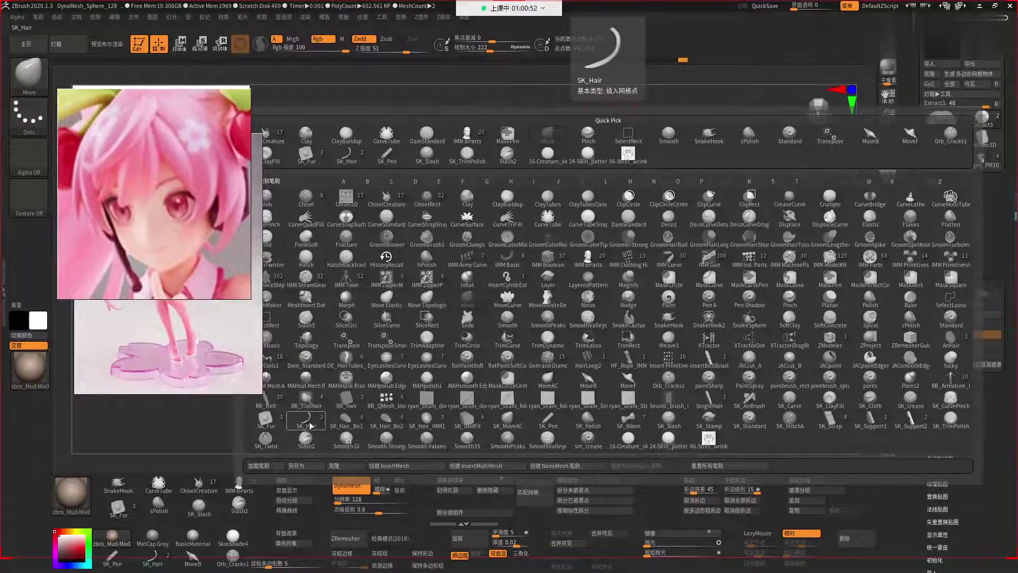
Select SK_Hair and test wide and narrow strips down the face centre, undoing both.
left_click(310, 426)
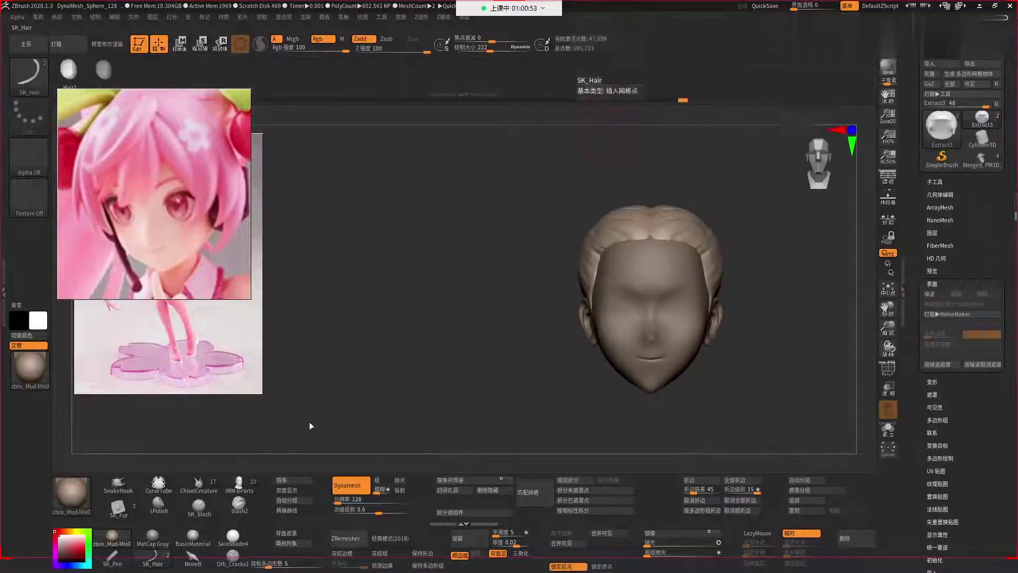
left_click_drag(177, 204, 178, 248)
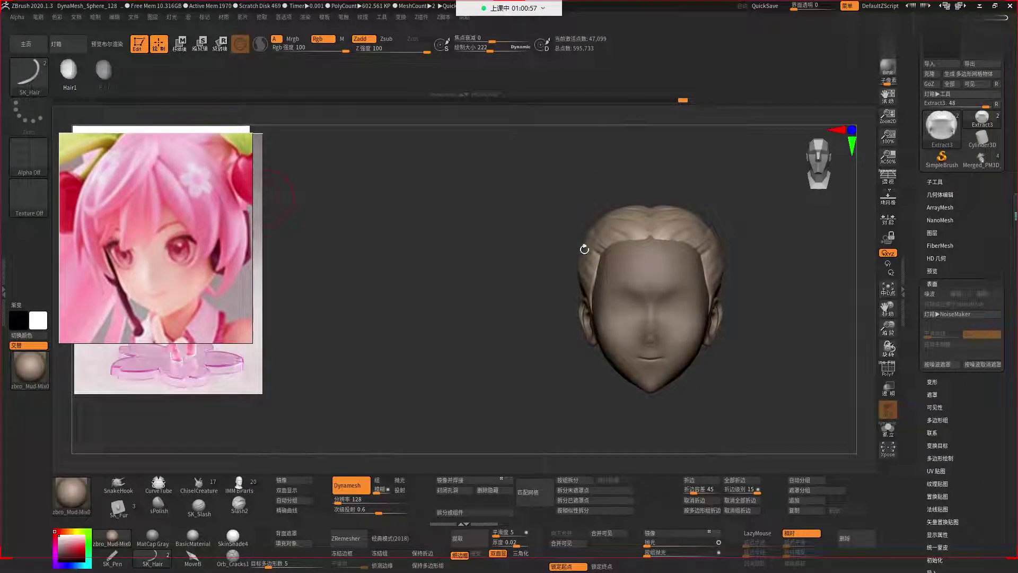
key("space")
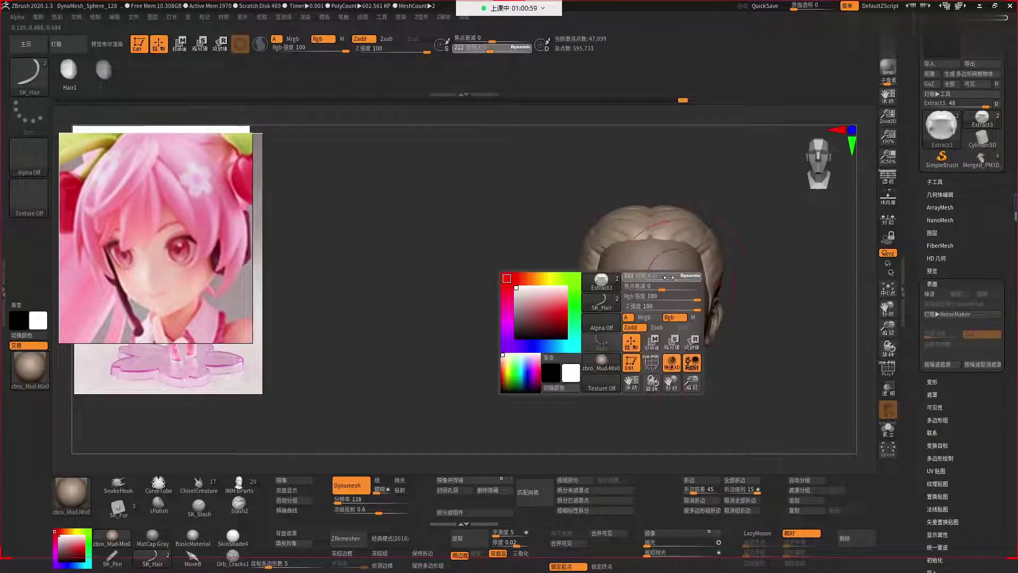
key("space")
left_click_drag(664, 229, 669, 339)
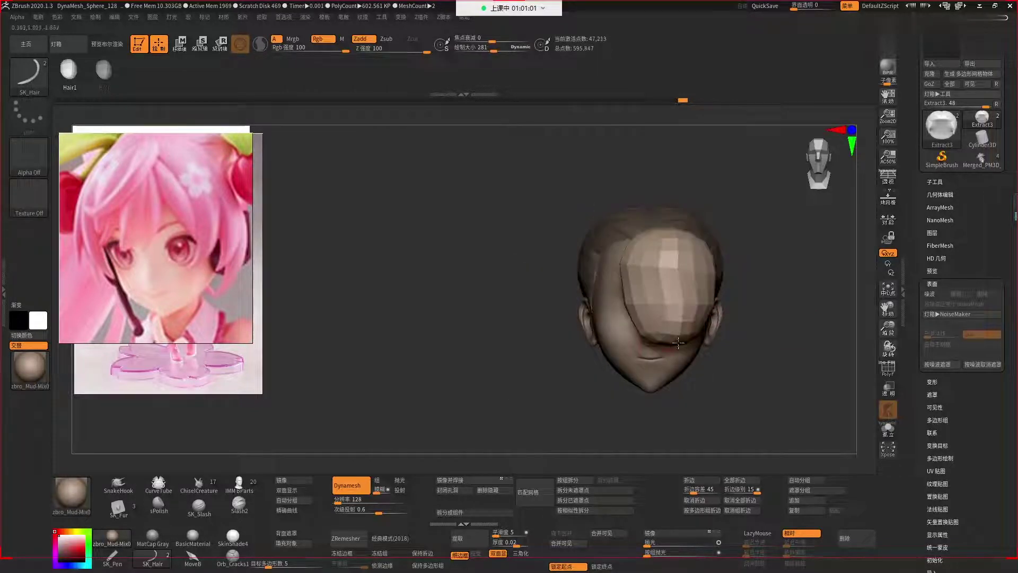
key("ctrl+z")
key("space")
left_click_drag(664, 229, 667, 334)
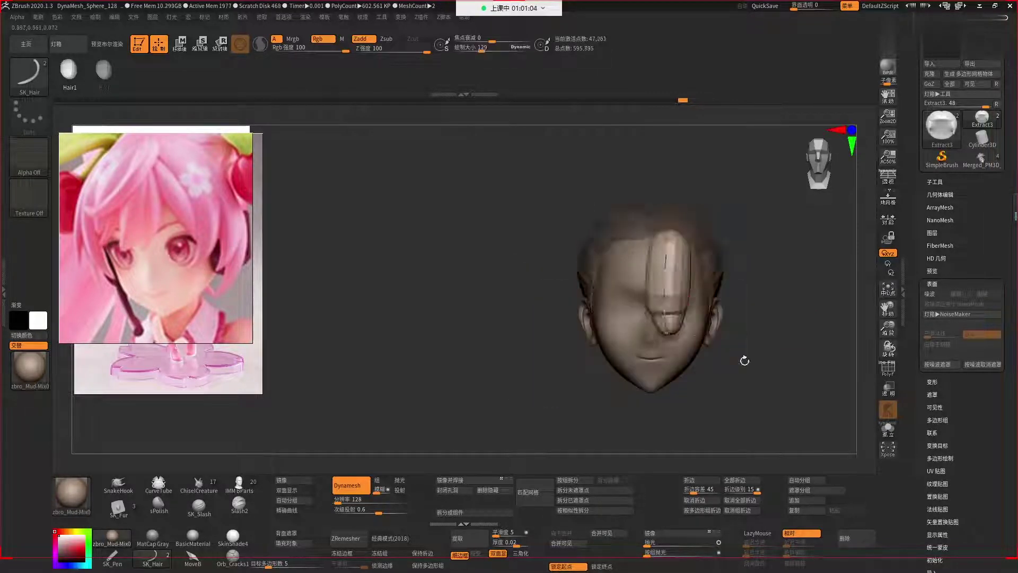
key("ctrl+z")
Draw and reshape a strand across the upper-left forehead, then undo it.
left_click_drag(744, 360, 705, 297)
left_click_drag(645, 233, 681, 313)
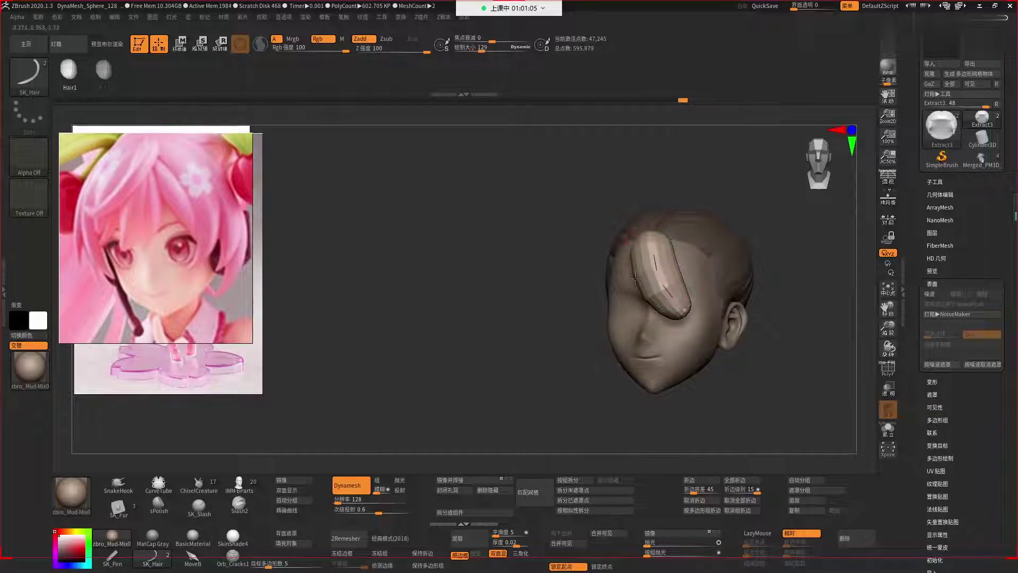
mouse_move(748, 357)
left_mouse_down()
mouse_move(795, 370)
mouse_move(723, 302)
mouse_move(763, 374)
mouse_move(722, 345)
left_mouse_up()
left_click_drag(615, 213, 652, 300)
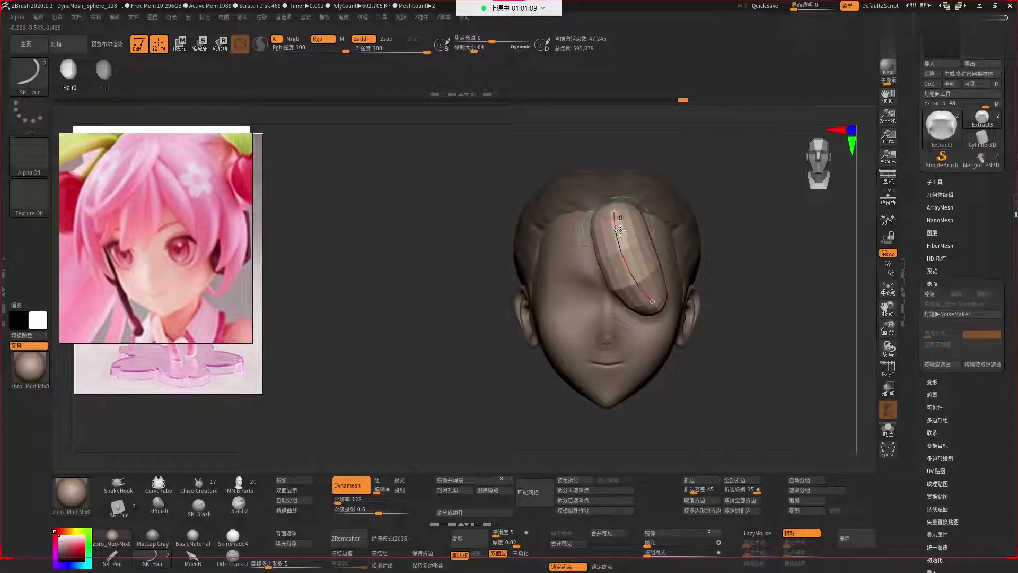
key("ctrl+z")
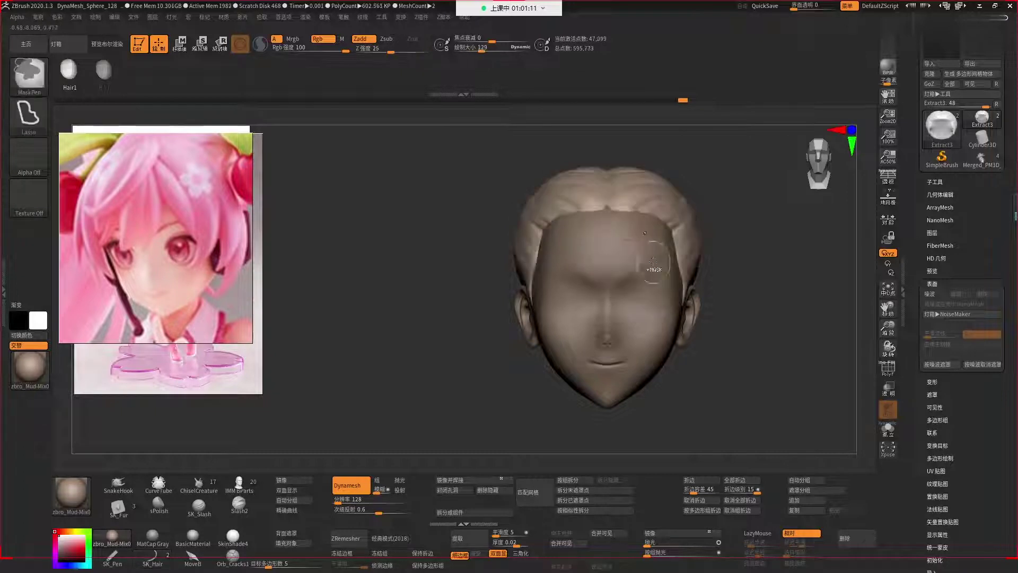
key("ctrl+shift+z")
key("ctrl+z")
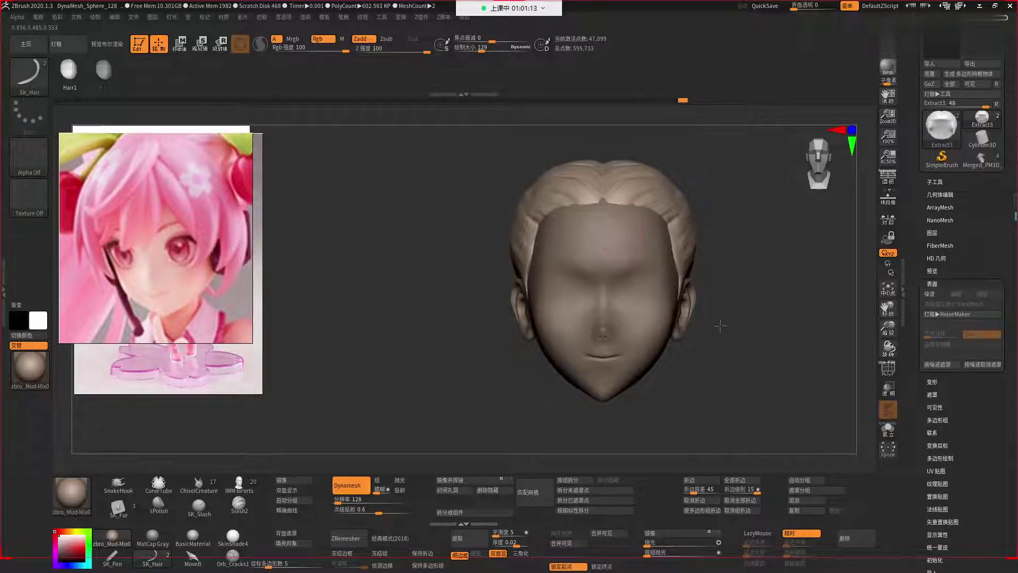
Draw a thin SK_Hair strand from hairline down the forehead at reduced size, checking it in profile.
left_click_drag(751, 371, 692, 367, "alt")
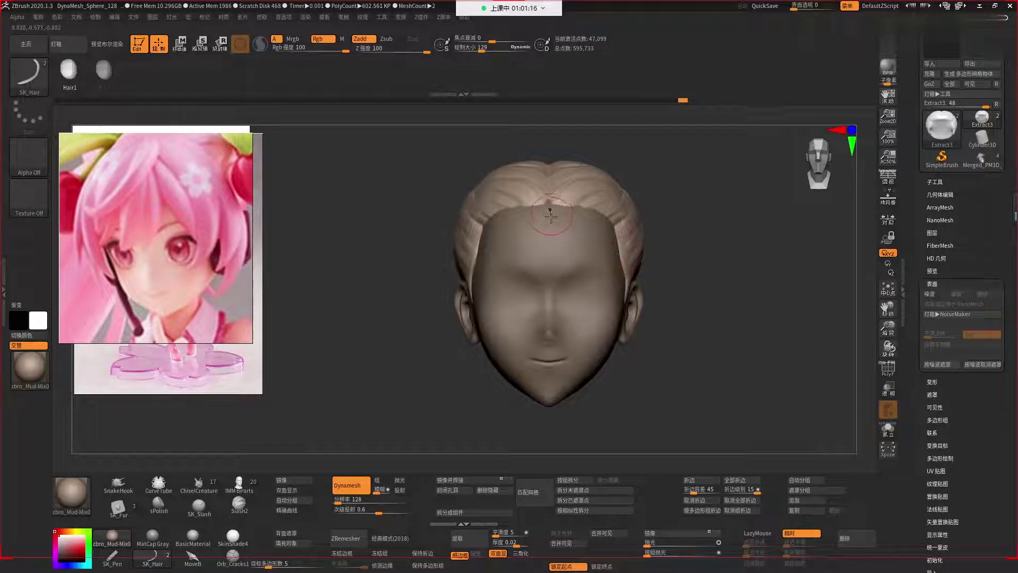
key("space")
key("space")
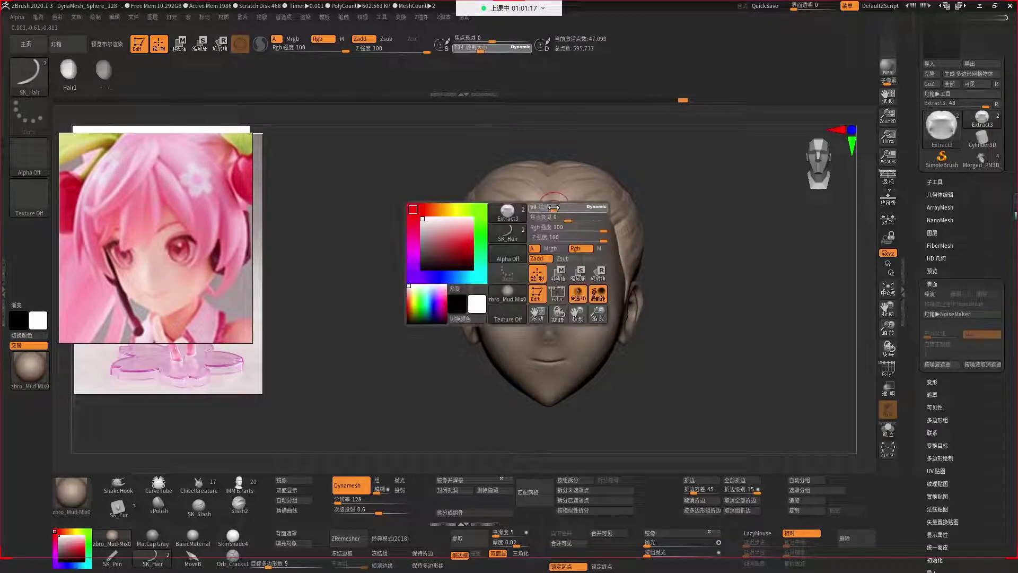
left_click_drag(552, 202, 526, 307)
key("ctrl+z")
key("space")
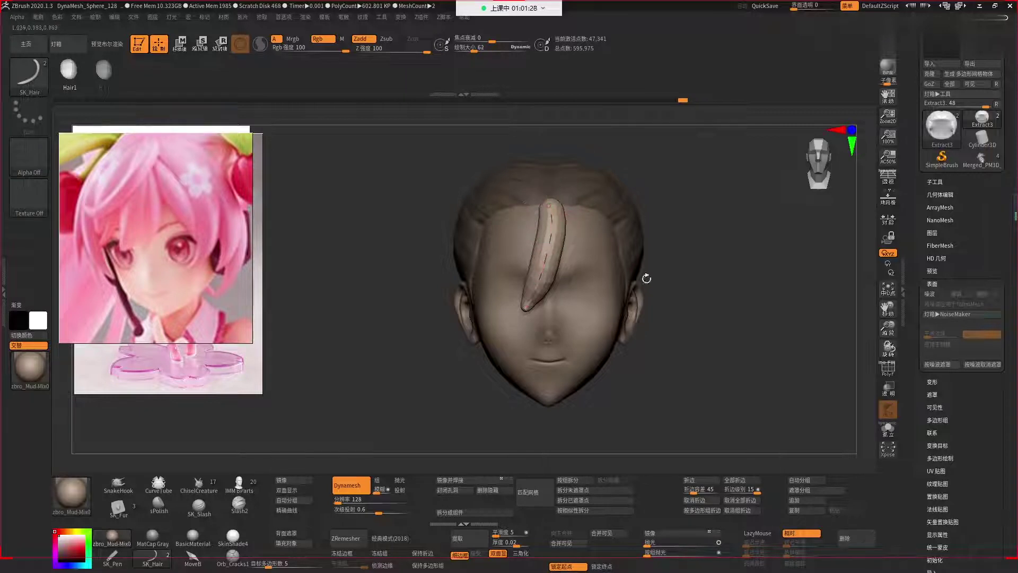
mouse_move(647, 279)
left_mouse_down()
mouse_move(663, 276)
mouse_move(587, 240)
left_mouse_up()
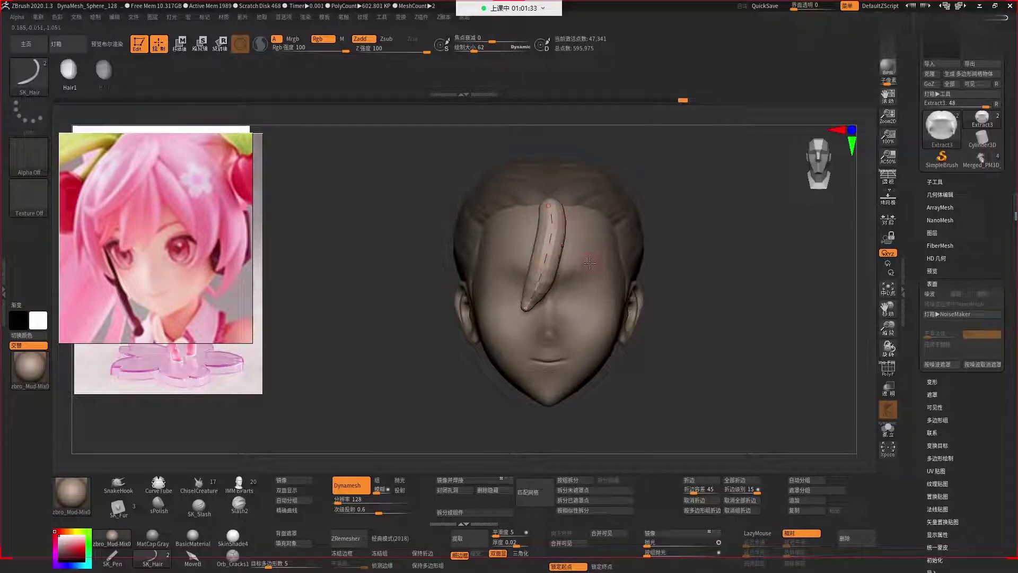
left_click_drag(627, 274, 650, 282)
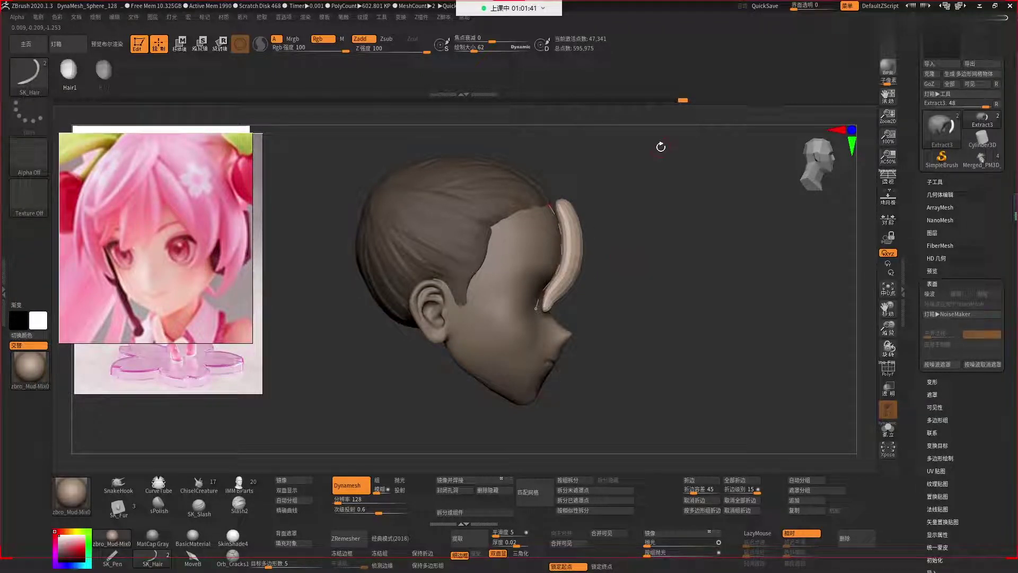
left_click_drag(627, 268, 624, 269)
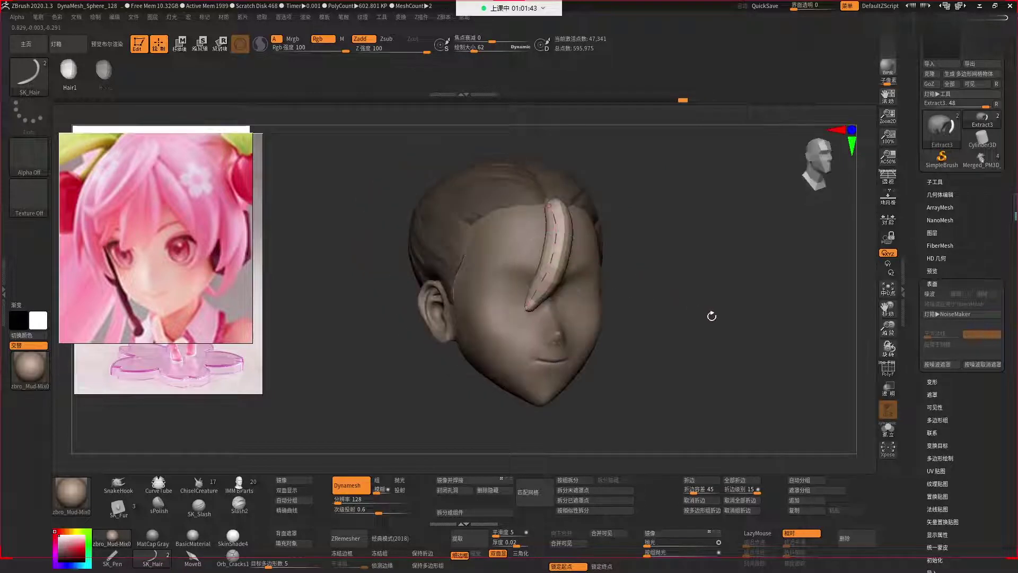
left_click_drag(712, 316, 664, 269)
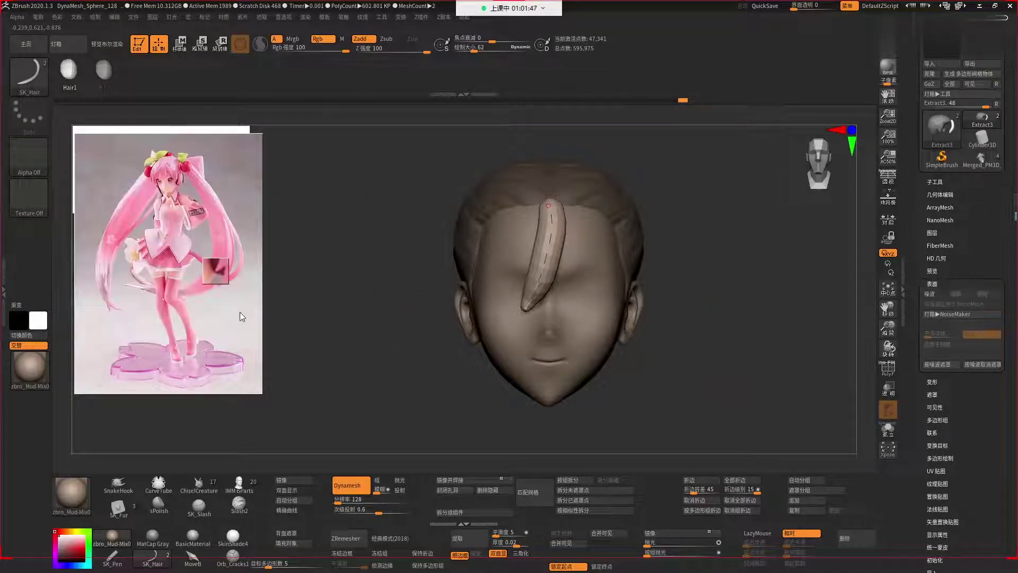
Undo the forehead strand and expand the Brush > Modifiers settings.
key("ctrl+z")
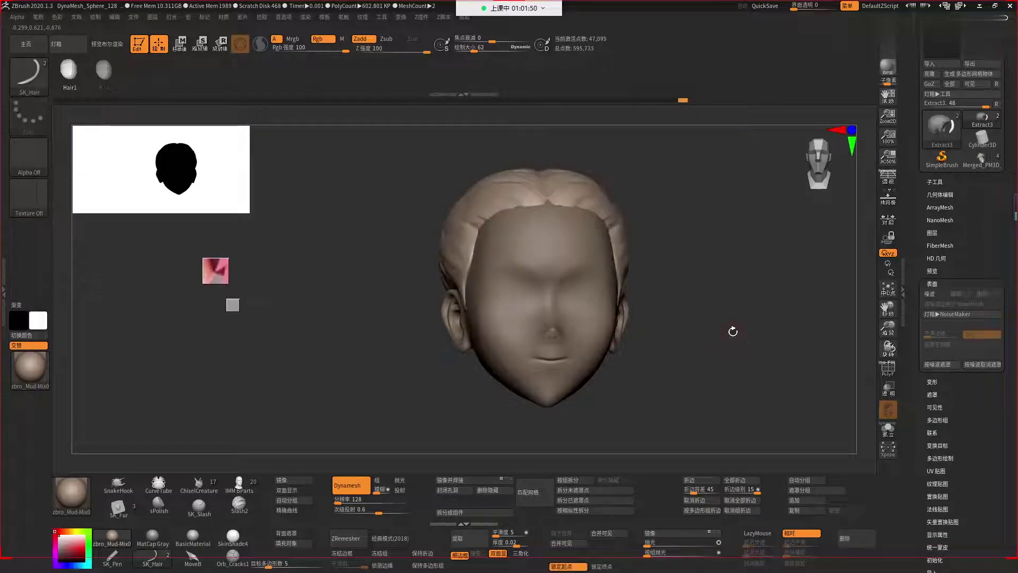
left_click(38, 17)
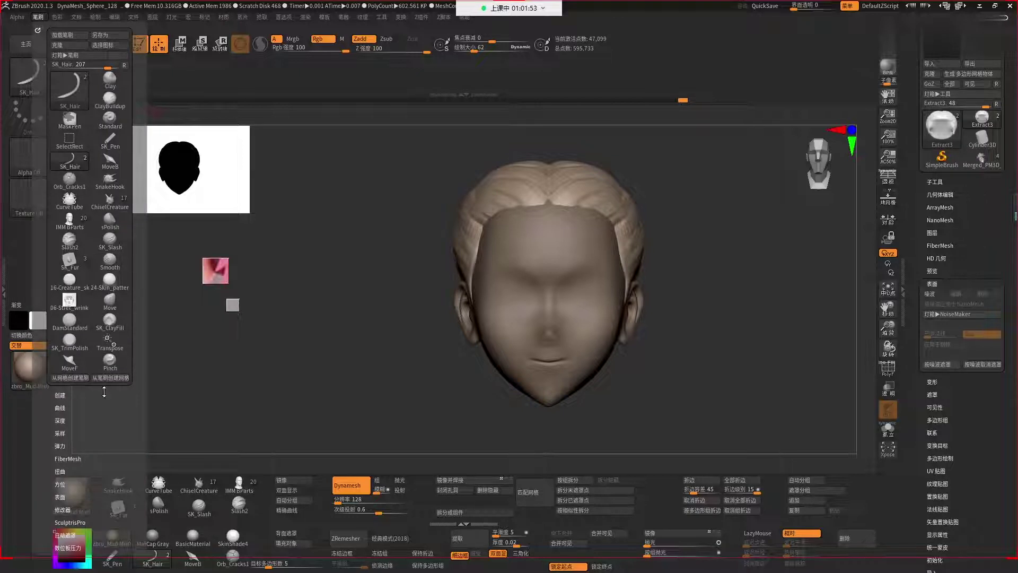
left_click(64, 510)
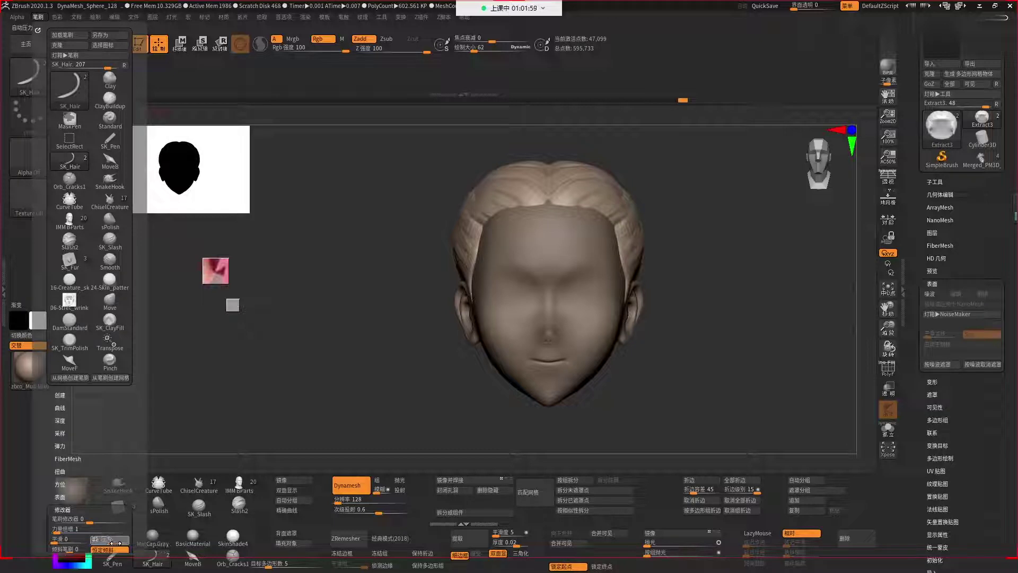
Redraw an SK_Hair strand curve up the forehead and inspect it in side profile.
left_click_drag(542, 259, 548, 215)
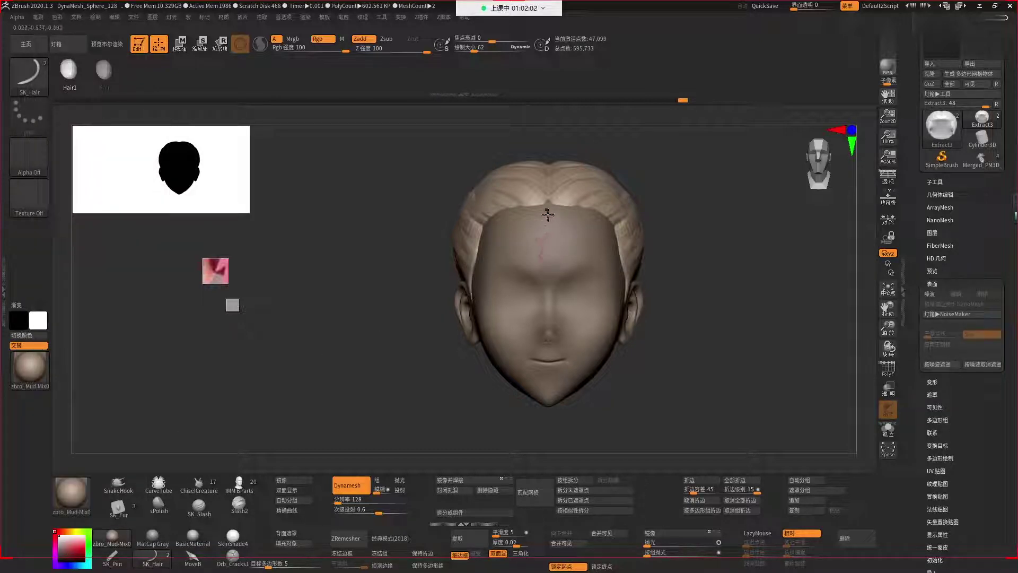
left_click_drag(716, 322, 703, 349)
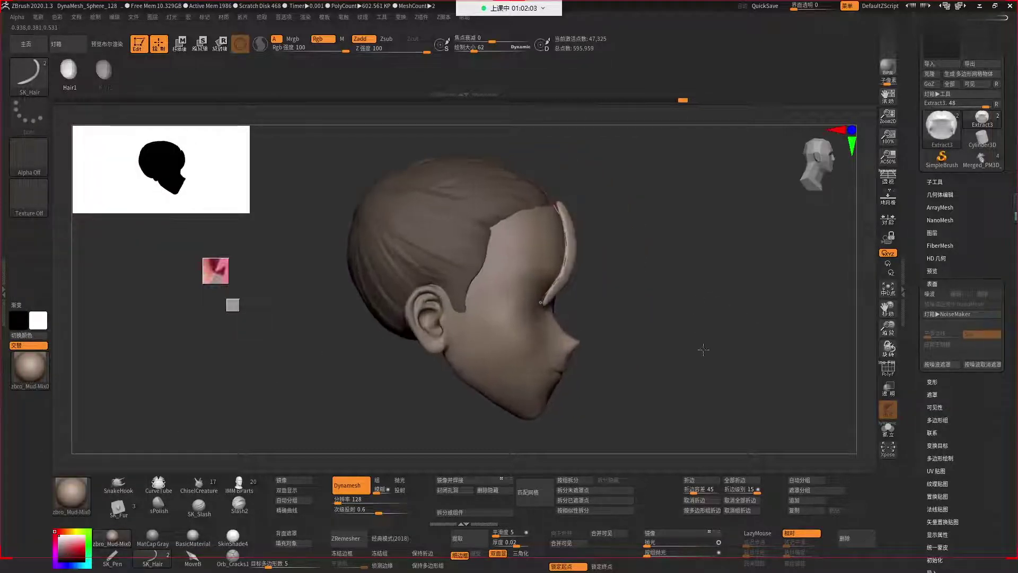
scroll(704, 349, "up", 5)
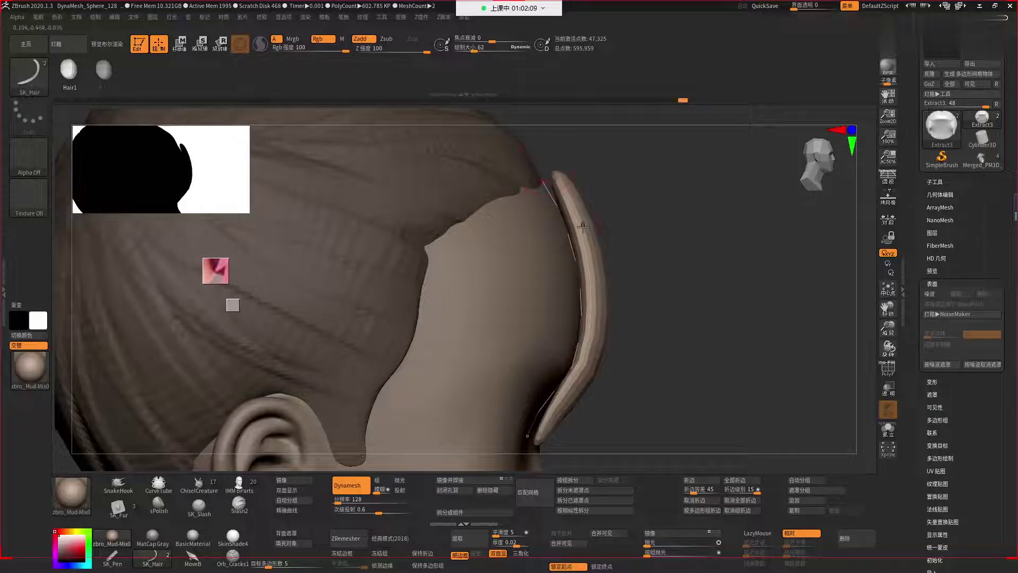
scroll(732, 356, "down", 5)
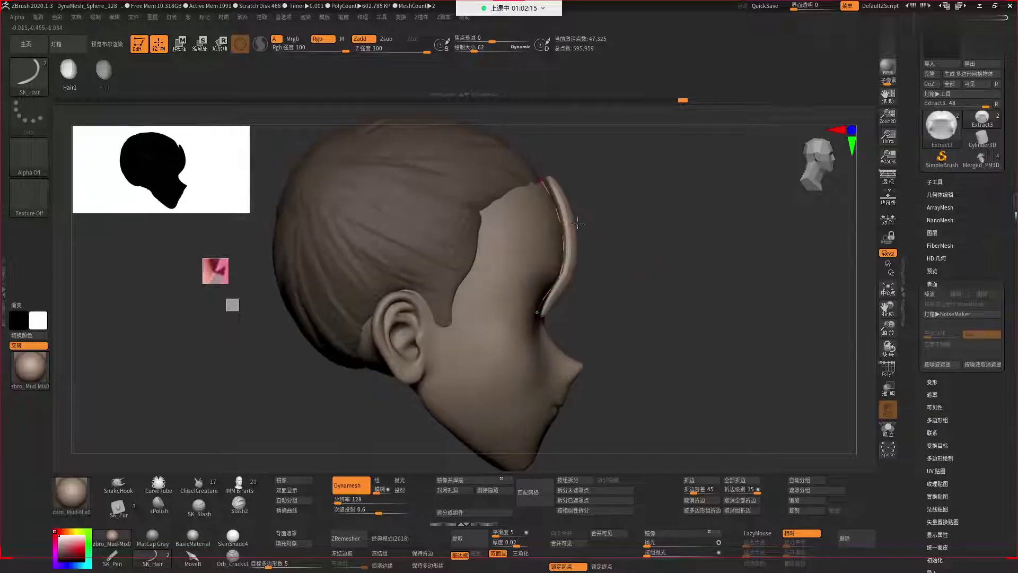
left_click_drag(653, 268, 632, 228)
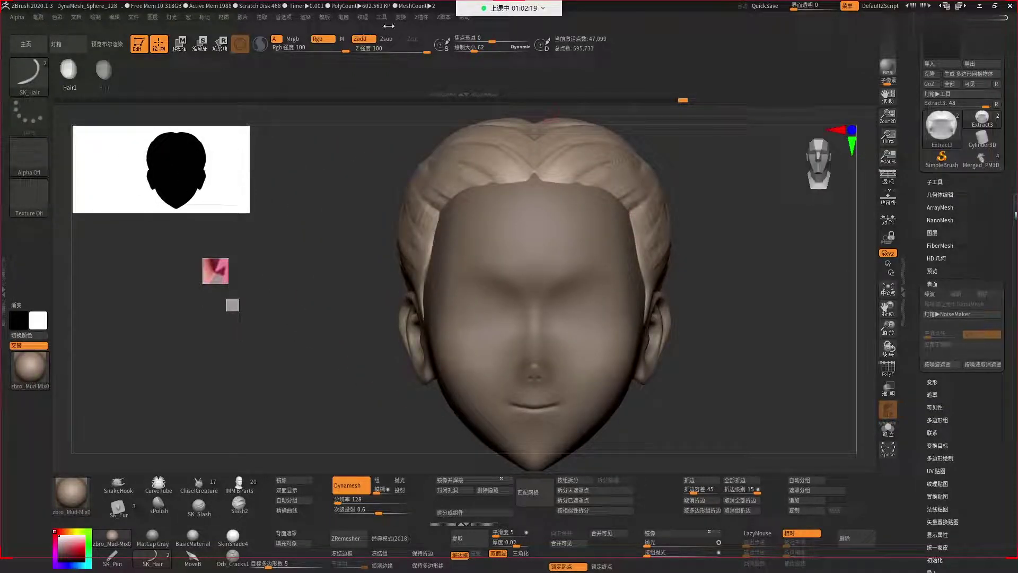
Reset the Stroke Curve Falloff to a straight line and test a strand, then undo it.
left_click(345, 17)
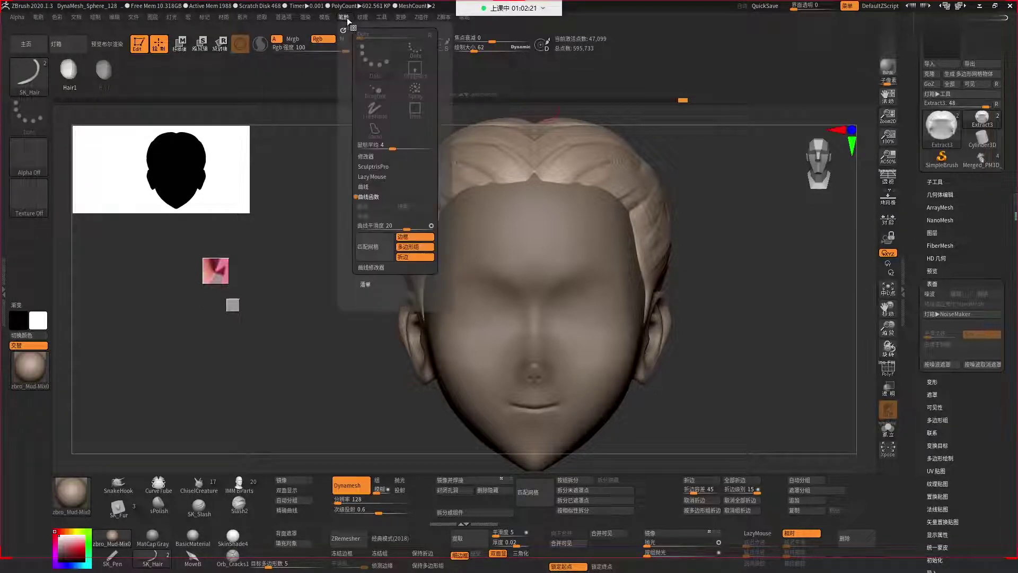
left_click(380, 267)
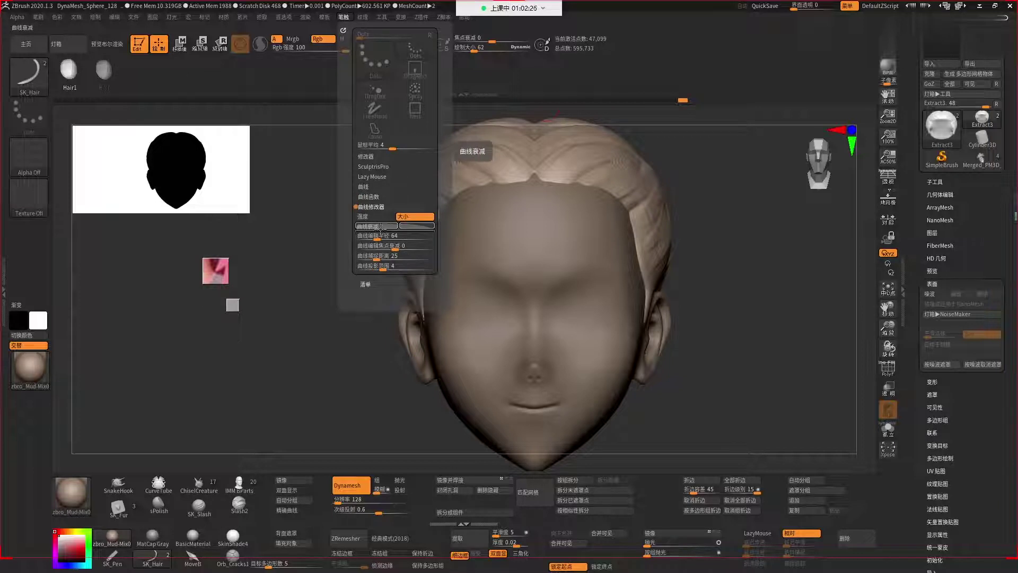
left_click(382, 226)
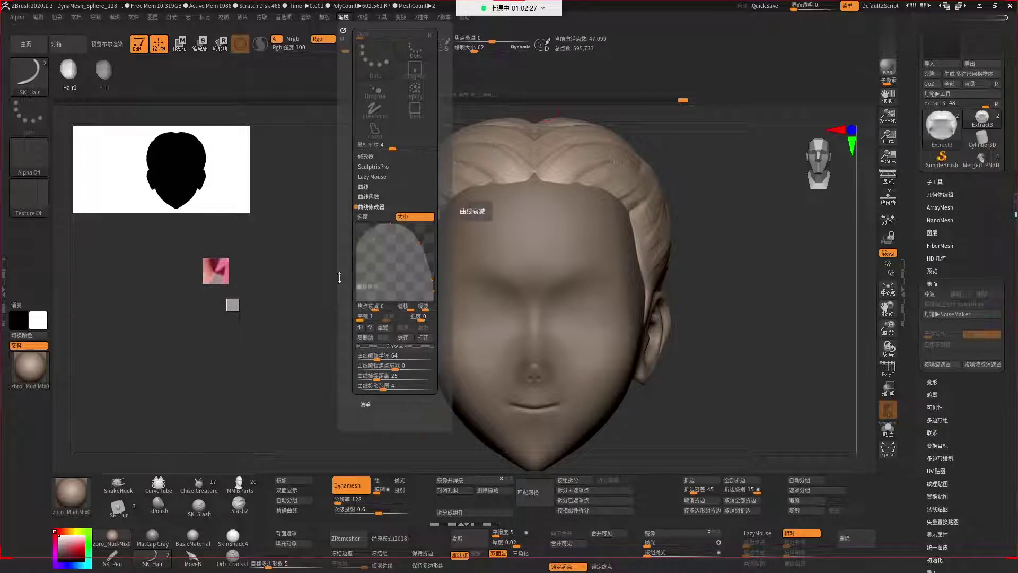
mouse_move(395, 263)
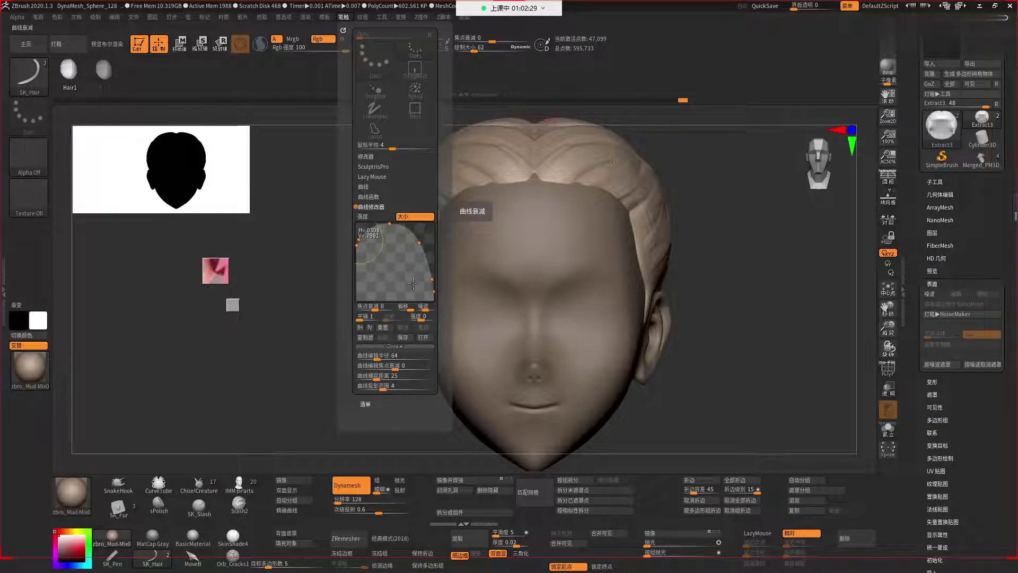
left_click(382, 327)
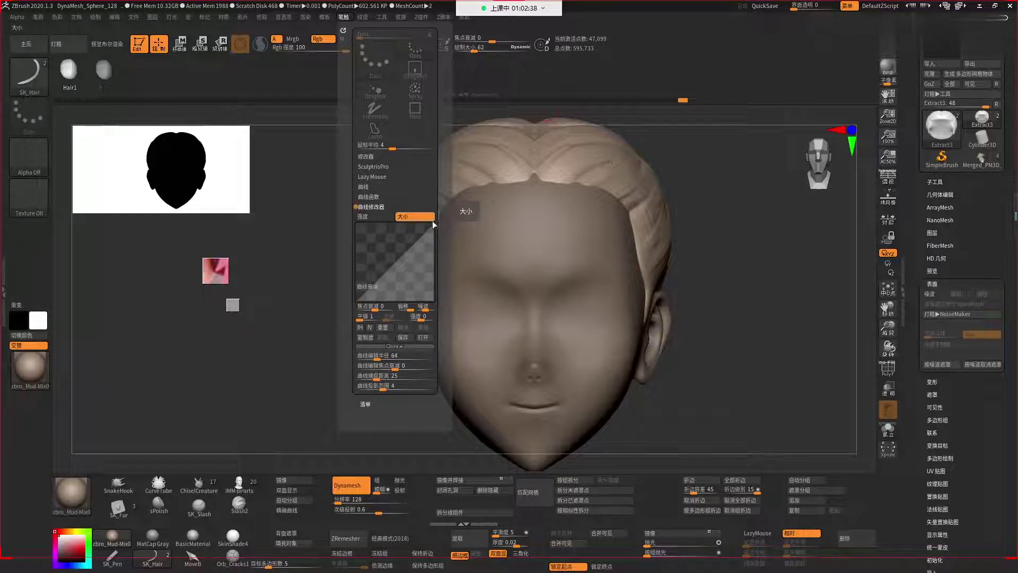
left_click_drag(541, 175, 518, 300)
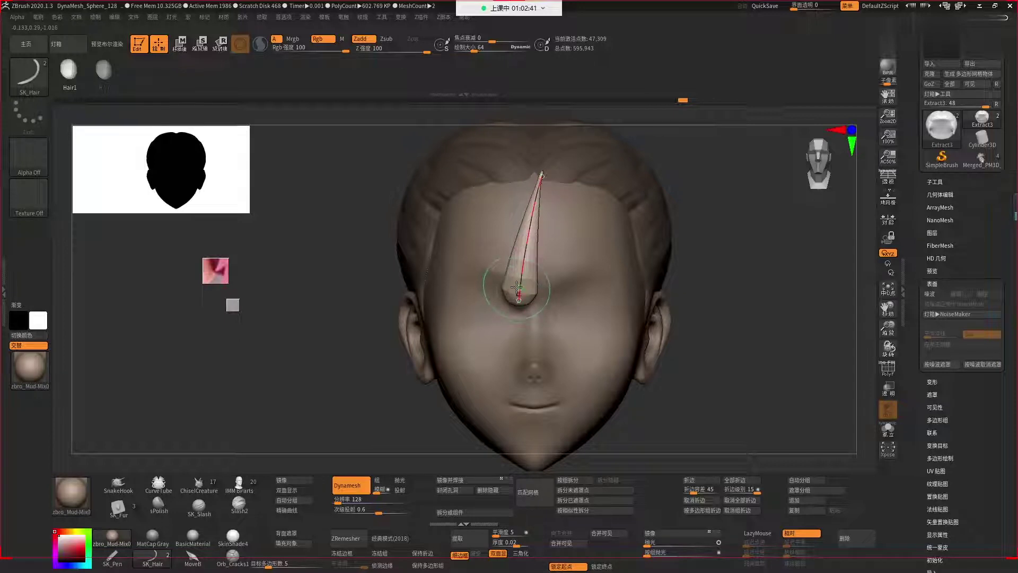
key("ctrl+z")
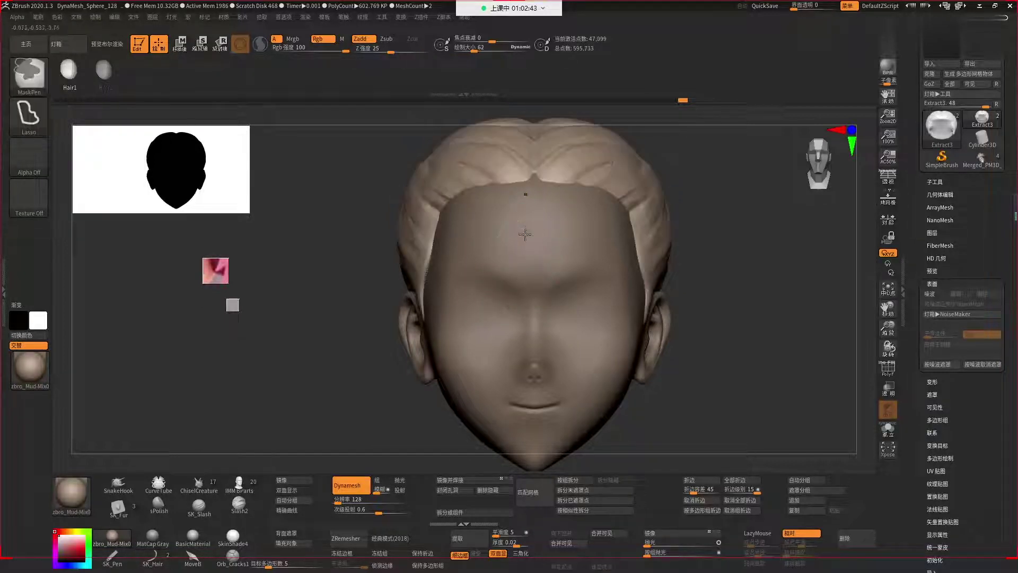
Drag the falloff curve's end point to zero and smooth the curve into a single hump.
left_click(343, 18)
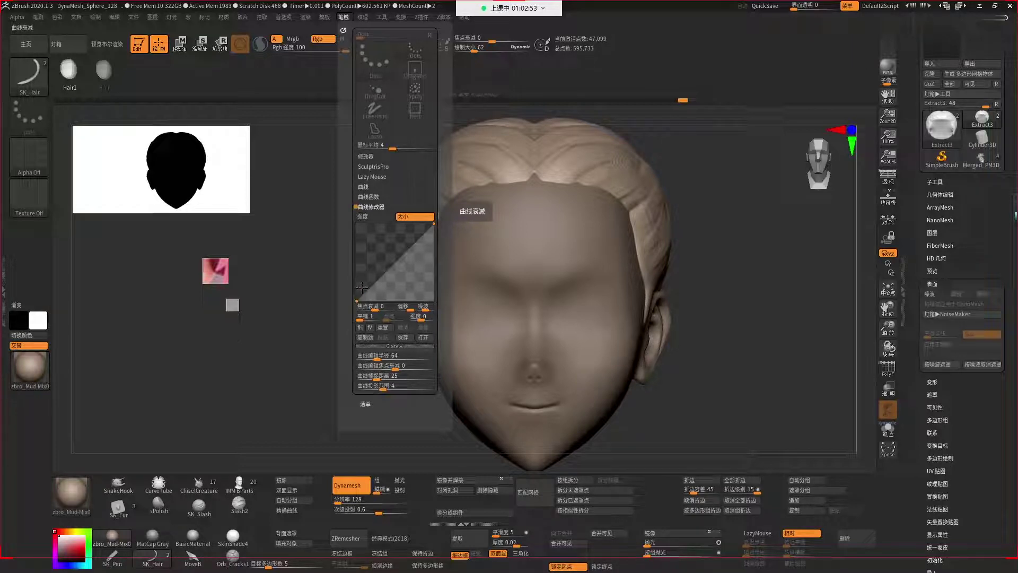
mouse_move(357, 297)
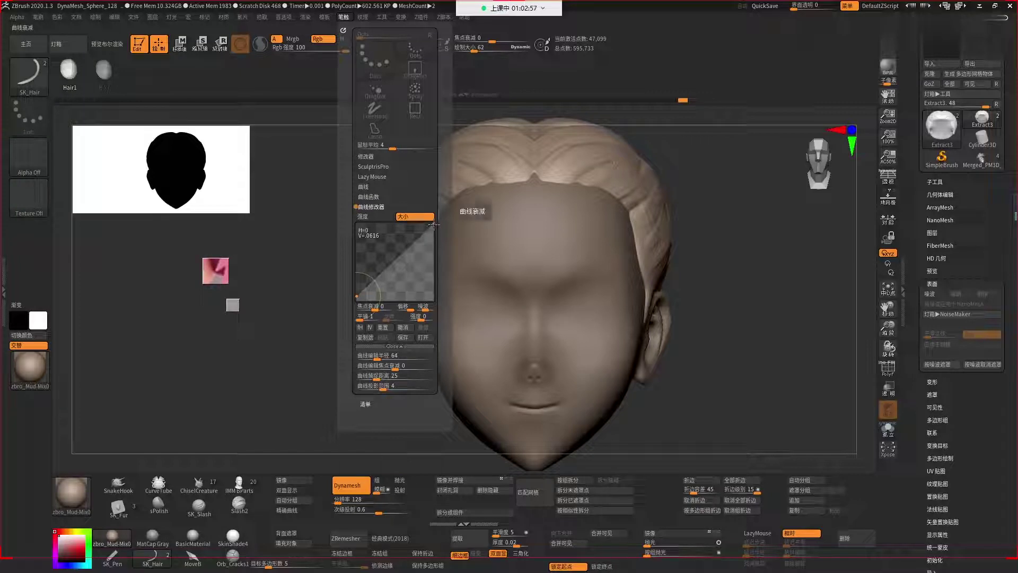
mouse_move(433, 224)
left_mouse_down()
mouse_move(433, 297)
mouse_move(411, 266)
left_mouse_up()
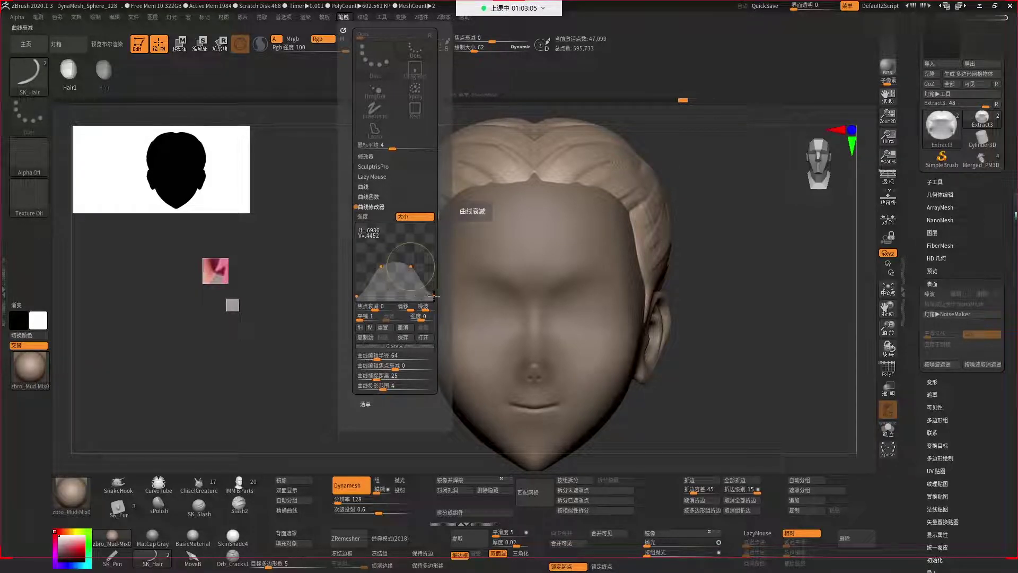
left_click_drag(381, 265, 442, 278)
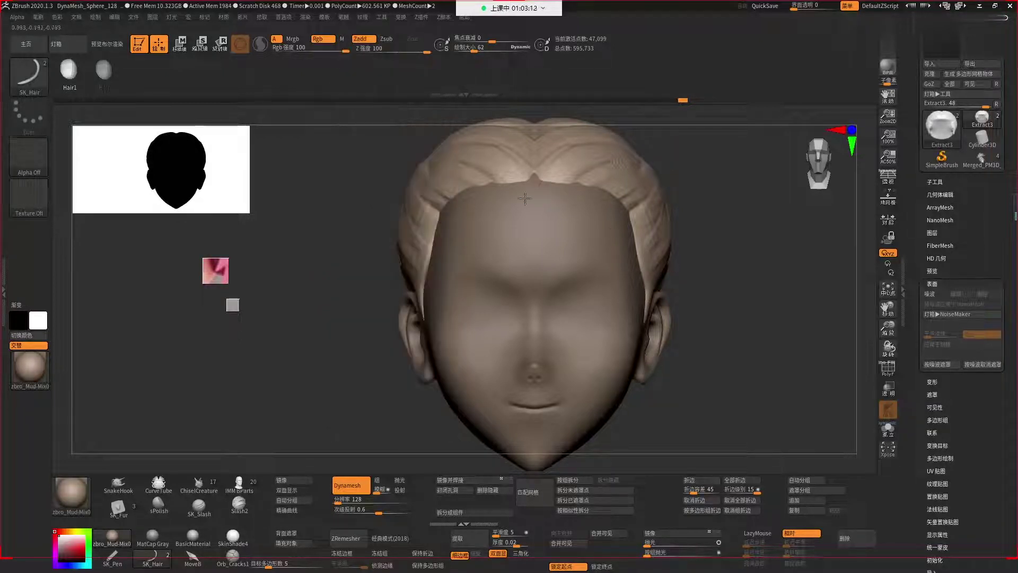
Test-draw several forehead hair strands at a larger brush size, undoing each one.
left_click_drag(525, 197, 557, 296)
key("ctrl+z")
key("space")
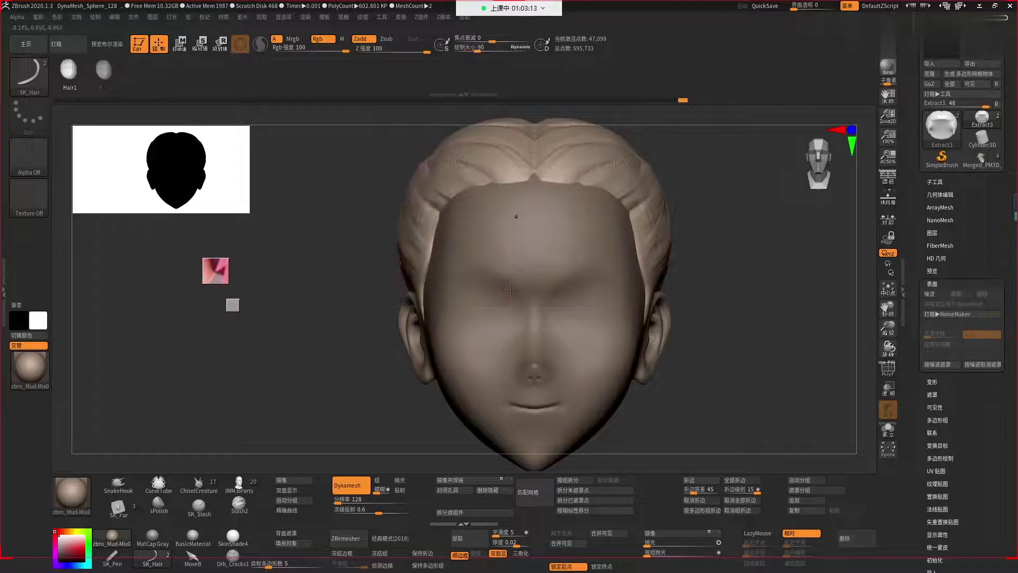
left_click_drag(512, 239, 548, 100)
key("ctrl+z")
left_click_drag(498, 345, 550, 191)
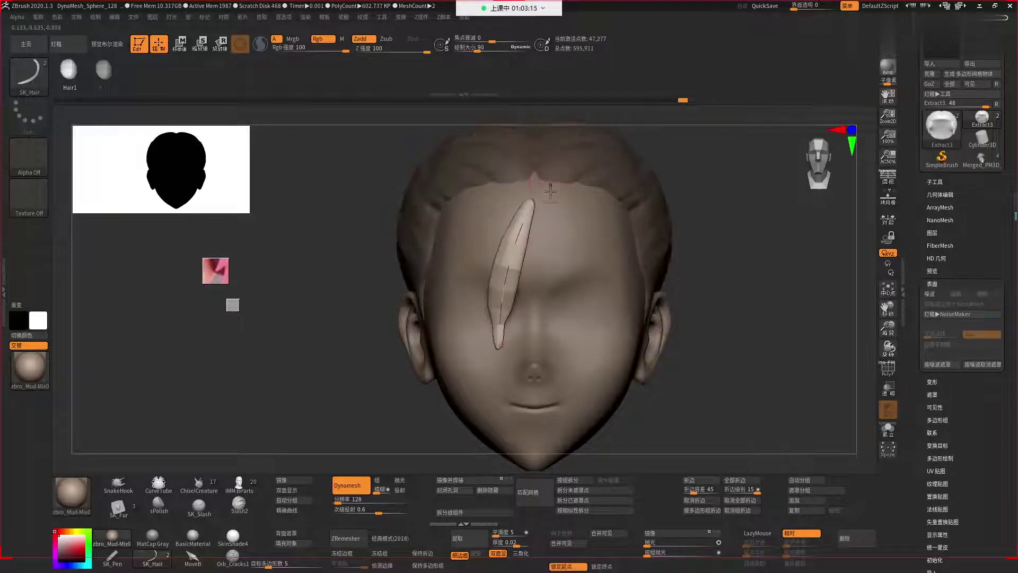
key("ctrl+z")
mouse_move(518, 318)
left_mouse_down()
mouse_move(540, 170)
mouse_move(615, 338)
left_mouse_up()
key("ctrl")
key("ctrl+z")
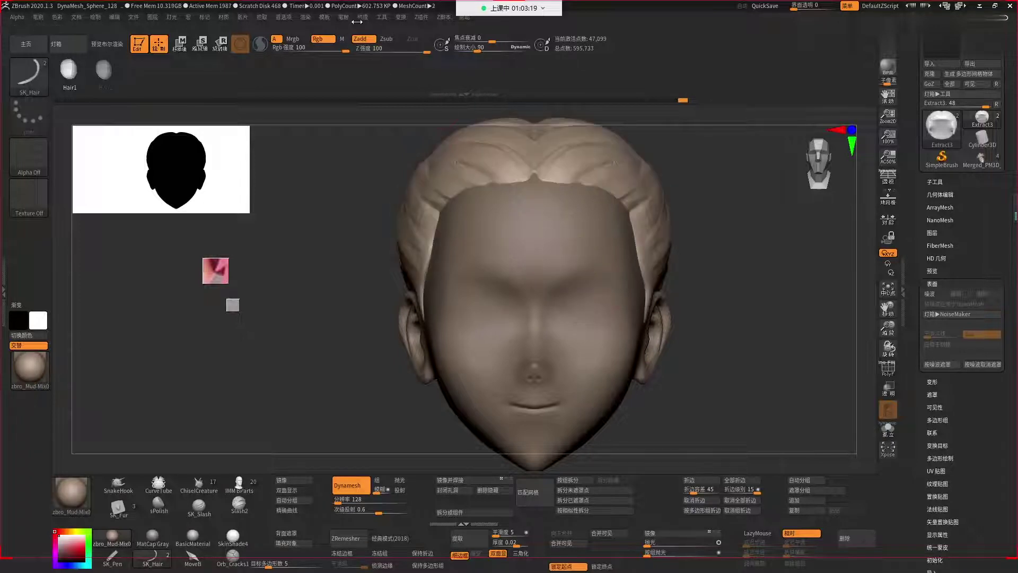
Raise the falloff curve's left end, drop its right end to zero, and adjust a middle point.
left_click(345, 17)
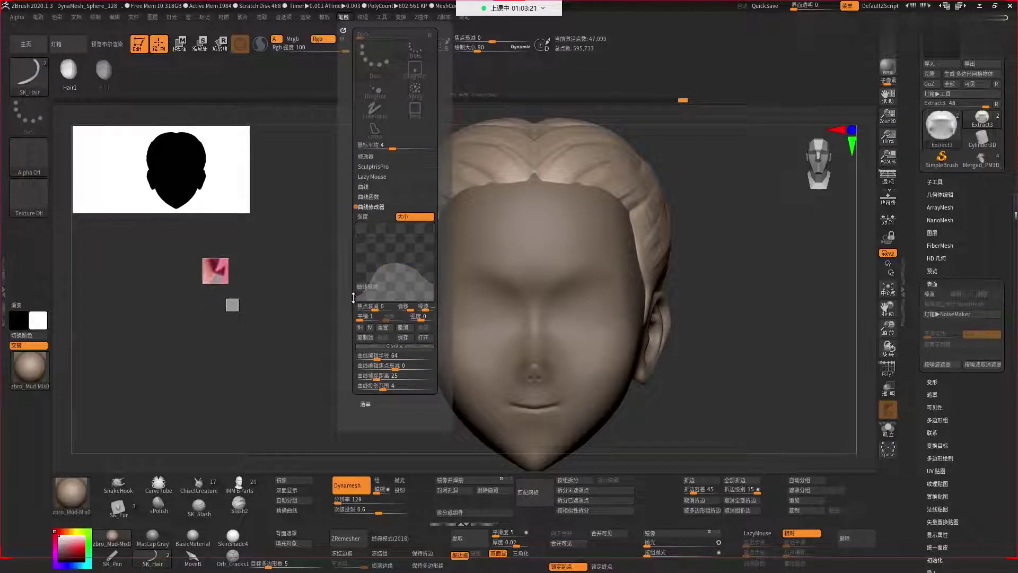
left_click_drag(355, 295, 356, 284)
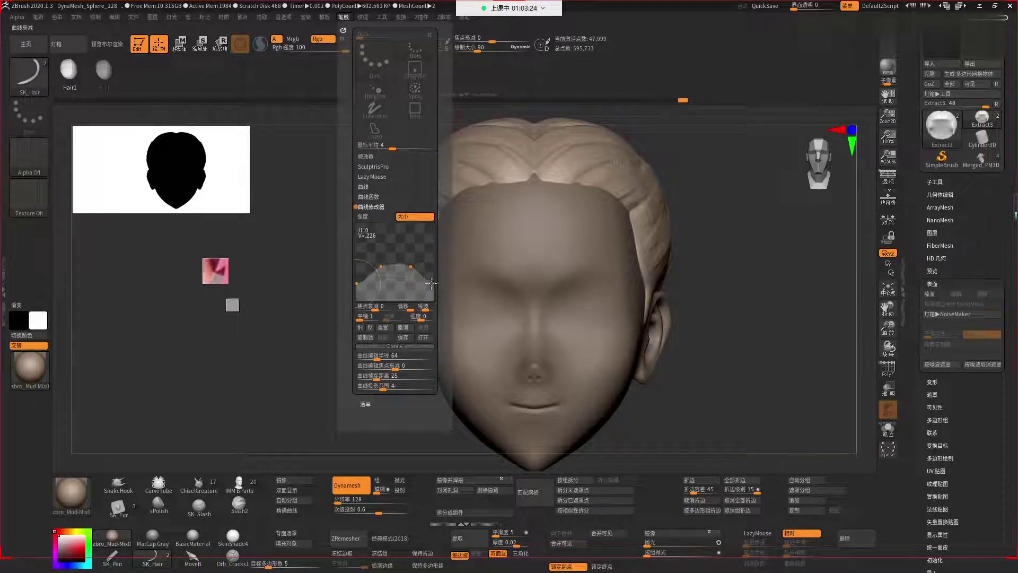
left_click_drag(434, 284, 436, 304)
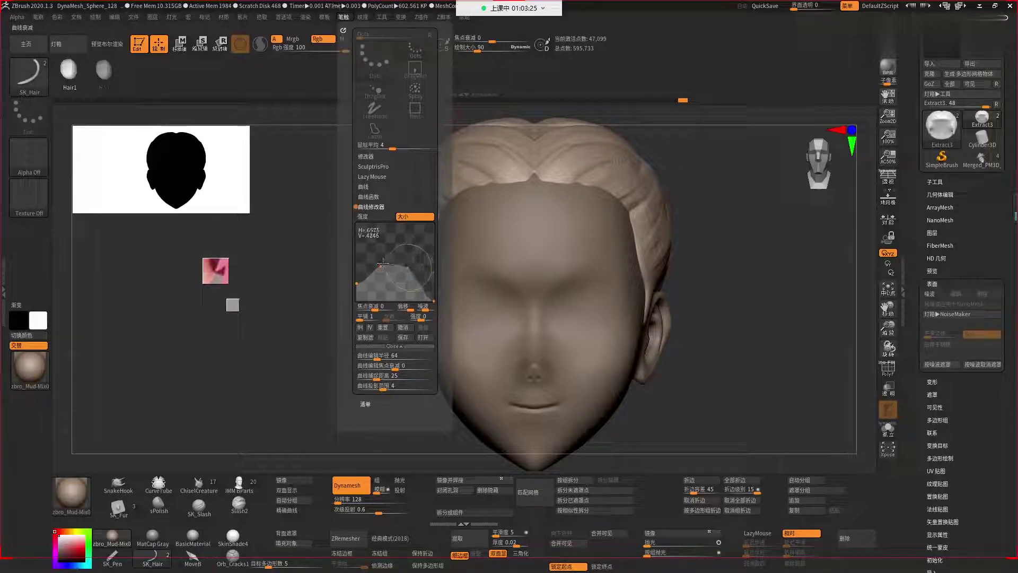
left_click_drag(381, 264, 412, 266)
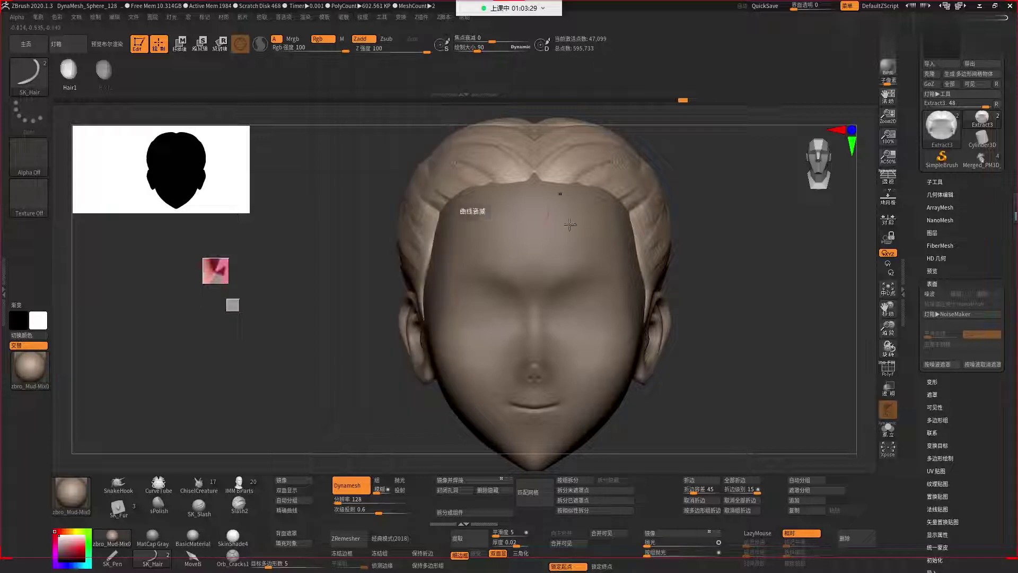
Redraw a strand down the forehead, enlarge the pink anime reference, then undo the strand.
left_click_drag(536, 181, 494, 319)
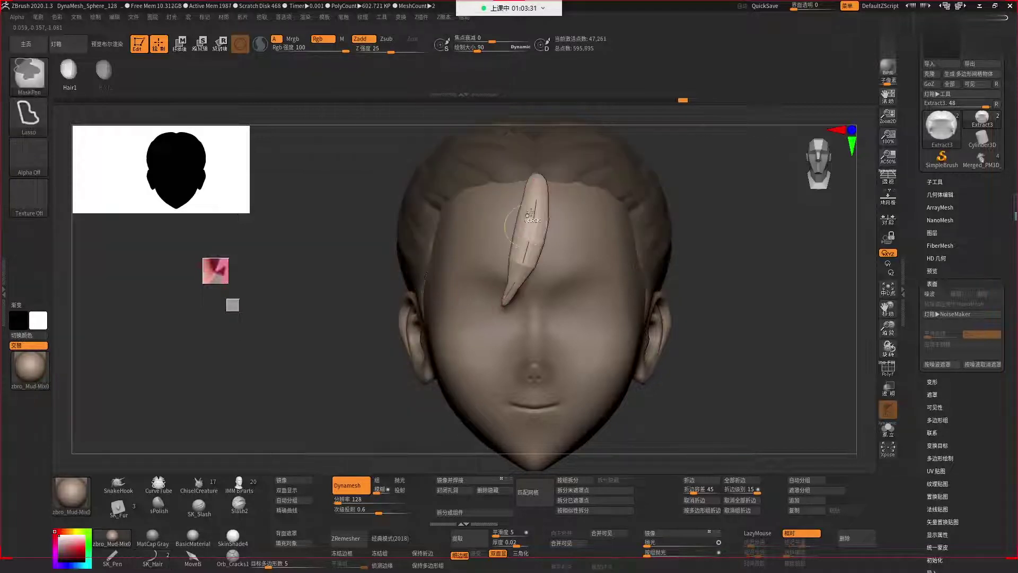
key("ctrl+z")
left_click_drag(536, 178, 493, 318)
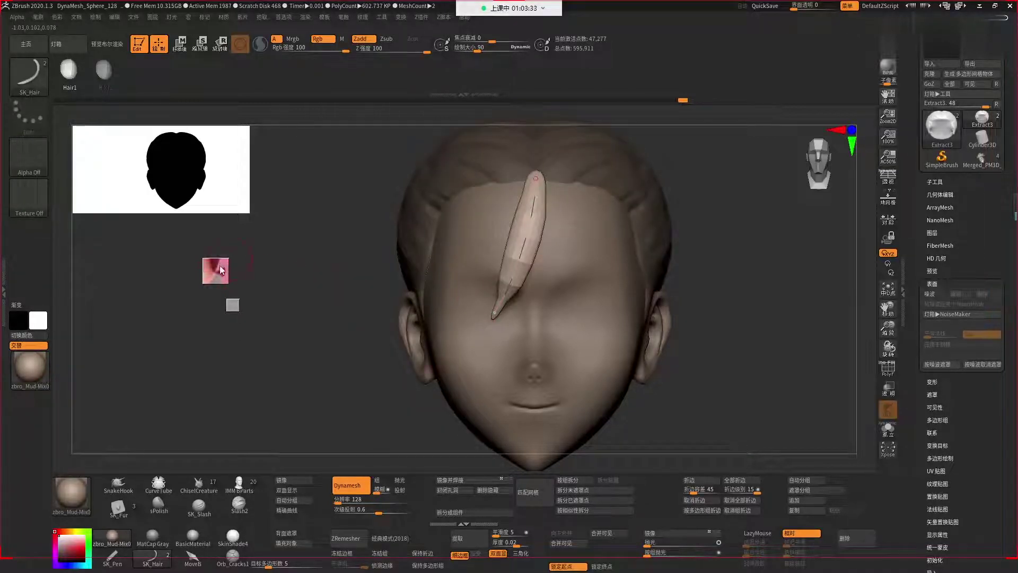
left_click(218, 267)
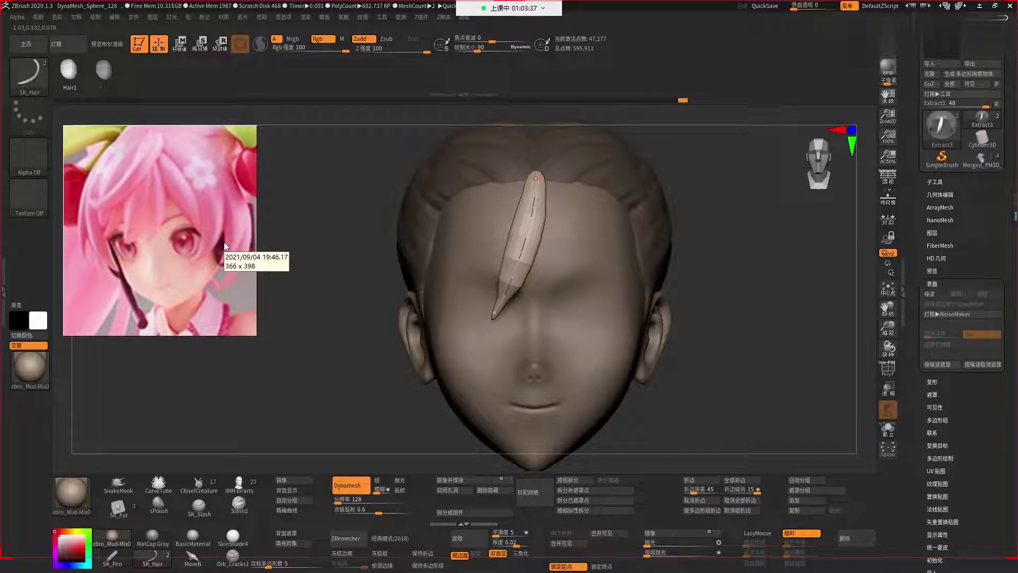
key("ctrl+z")
Draw a long curved strand from crown down the forehead at draw size 73.
key("space")
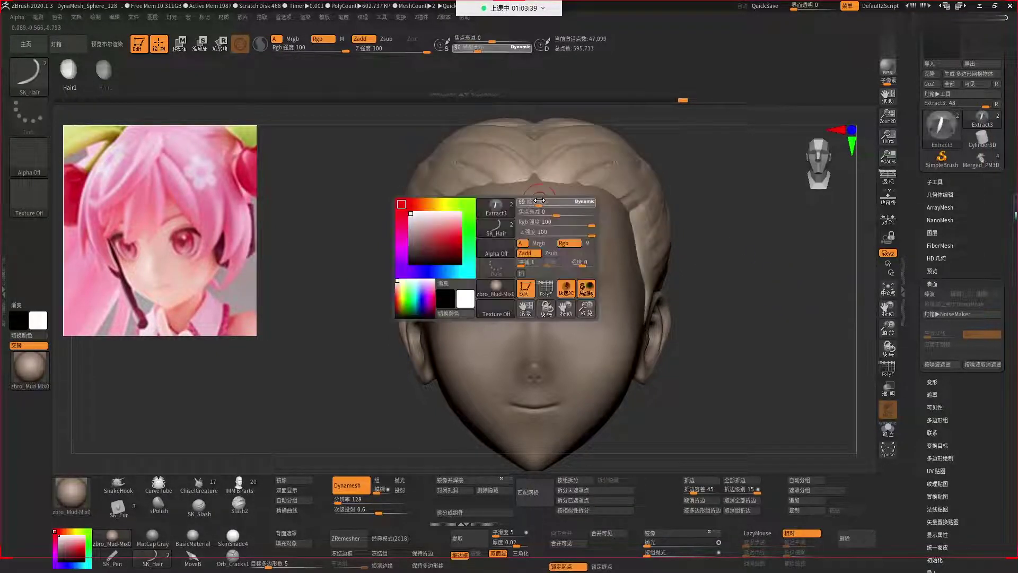
key("space")
left_click_drag(534, 175, 495, 279)
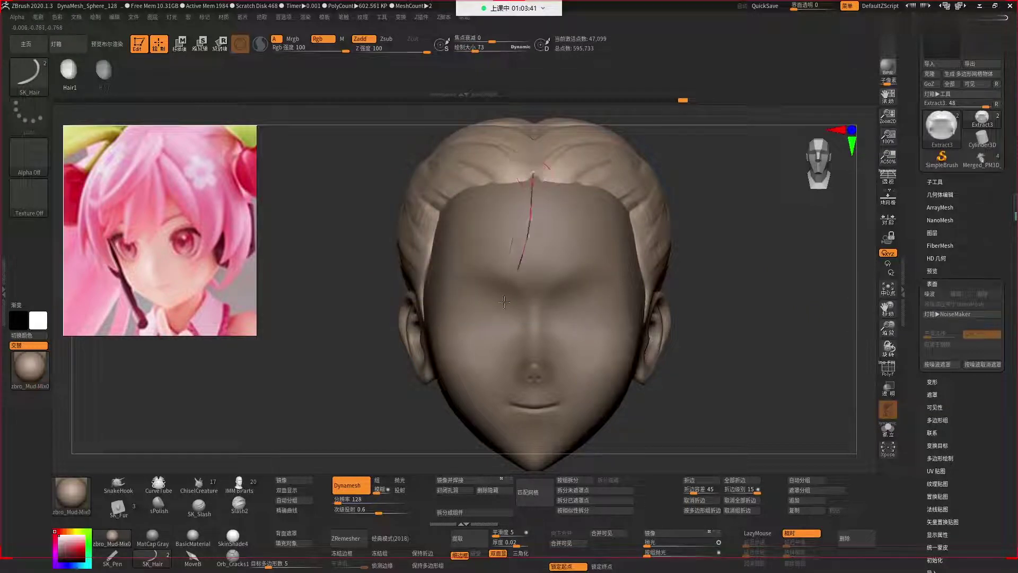
key("ctrl+z")
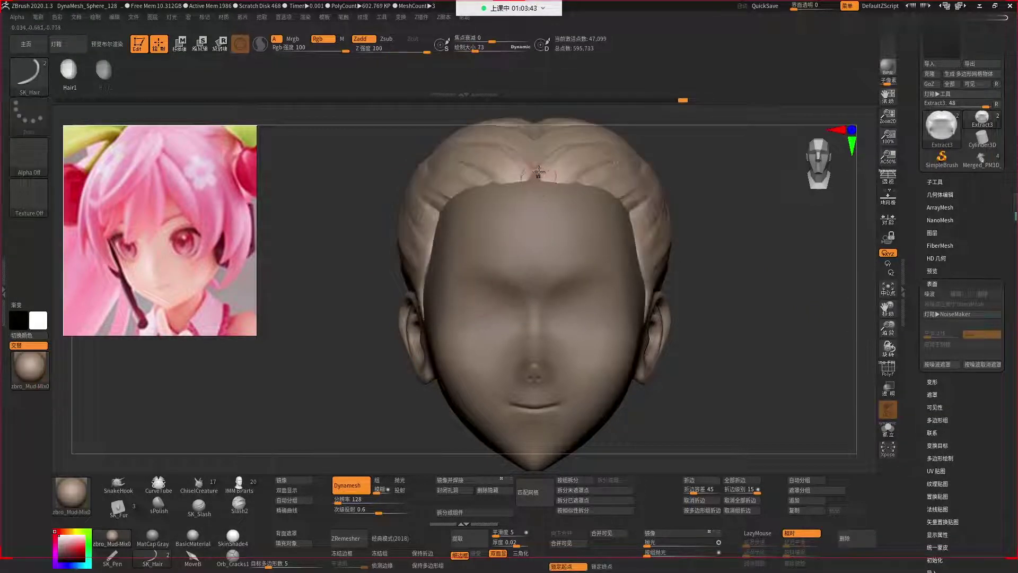
left_click_drag(532, 166, 484, 304)
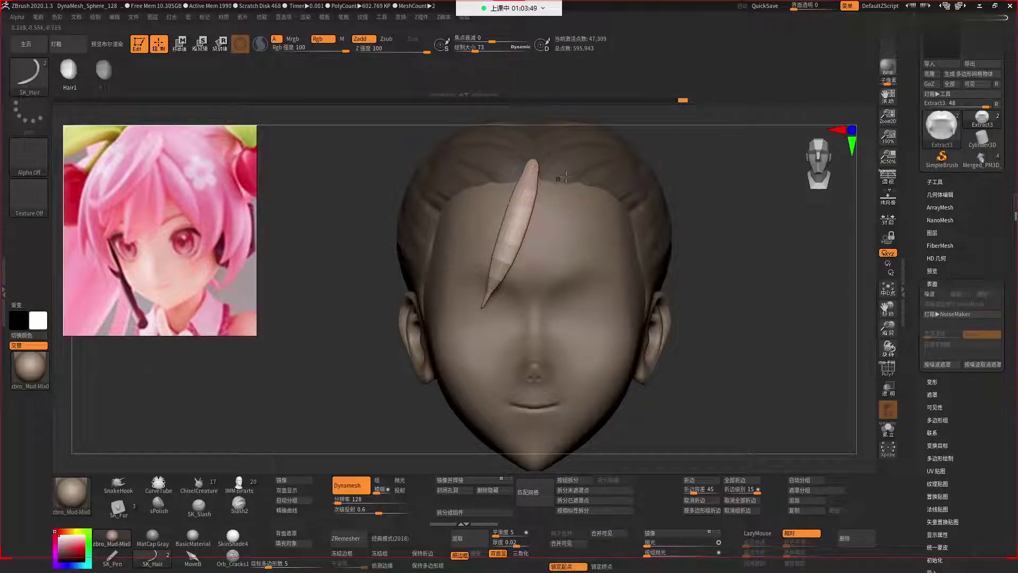
left_click_drag(701, 303, 755, 330)
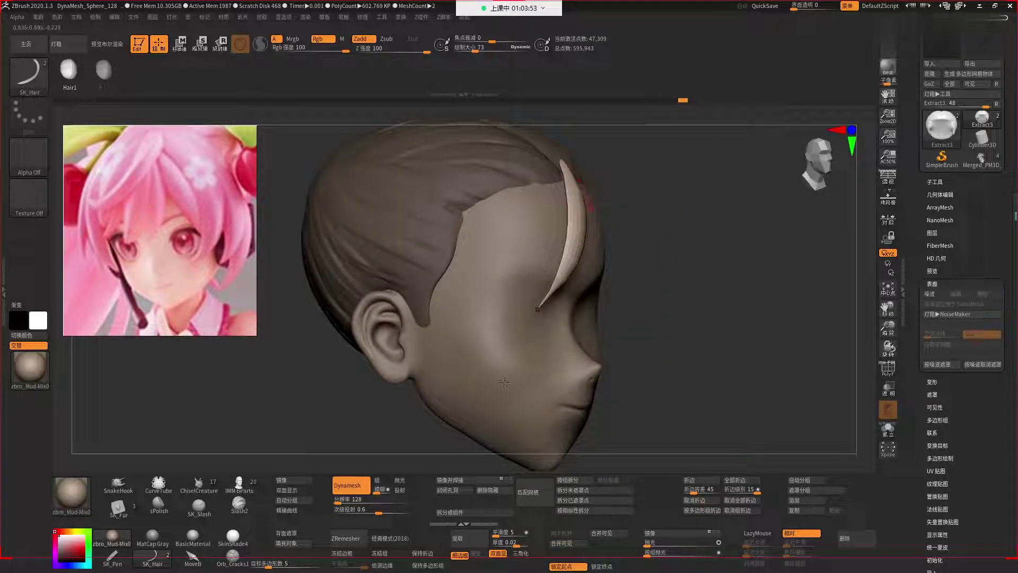
Split the strand into its own subtool and raise the draw size to 322.
left_click(596, 503)
left_click_drag(624, 230, 679, 234)
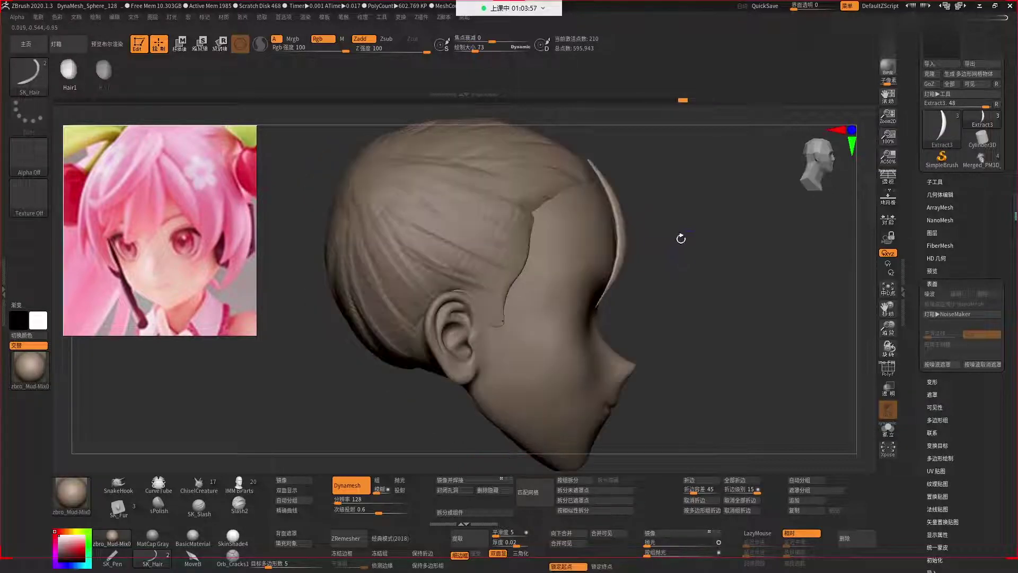
key("space")
key("space")
left_click_drag(632, 199, 641, 198)
left_click_drag(692, 246, 649, 234)
Push the strand slightly forward off the forehead with the Transpose gizmo.
key("w")
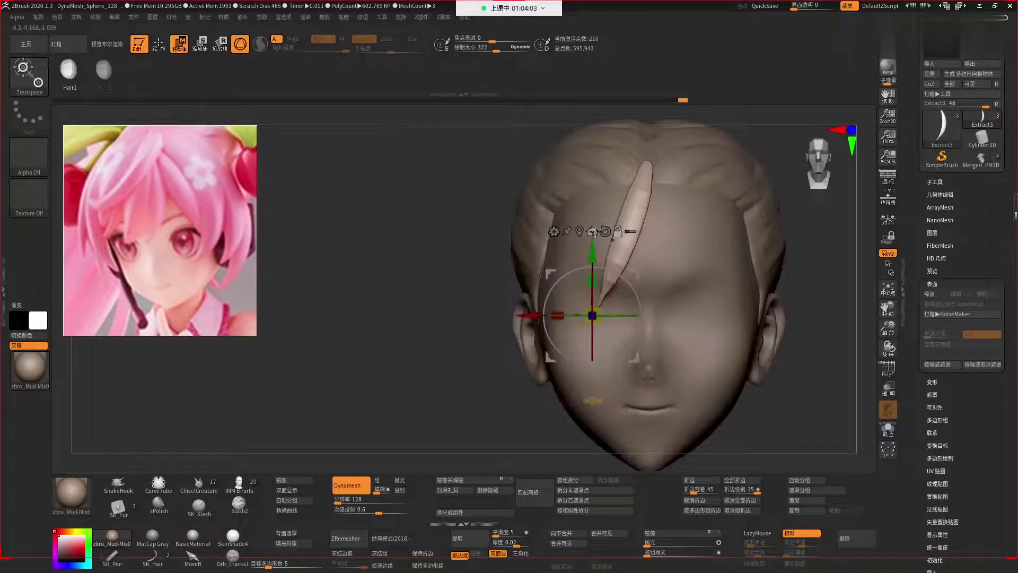
left_click(624, 235)
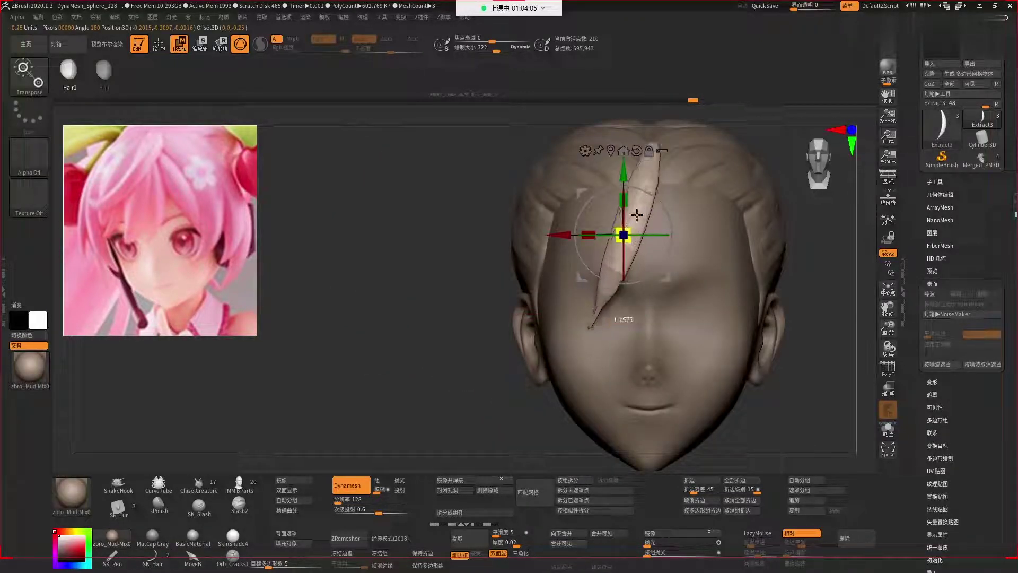
left_click_drag(812, 307, 867, 316)
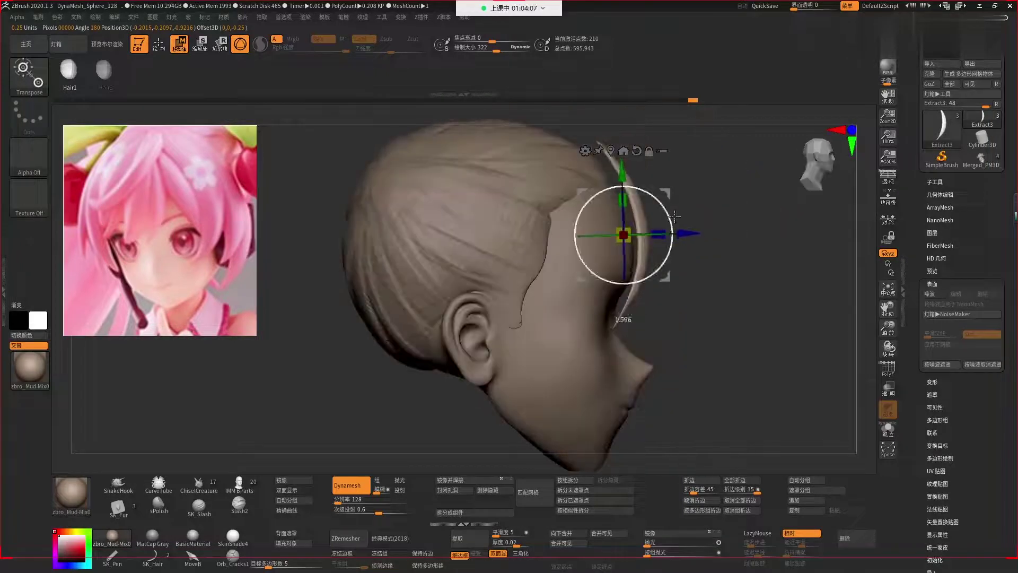
left_click_drag(681, 231, 691, 228)
key("q")
Choose the backface-masked MoveF brush at draw size 432 and select the strand subtool.
key("space")
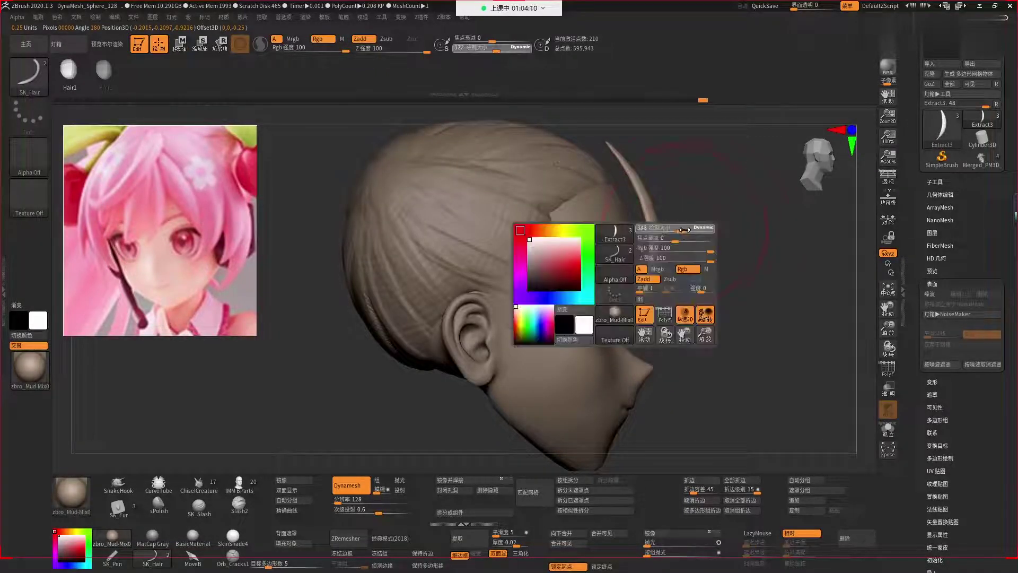
key("b")
key("m")
key("f")
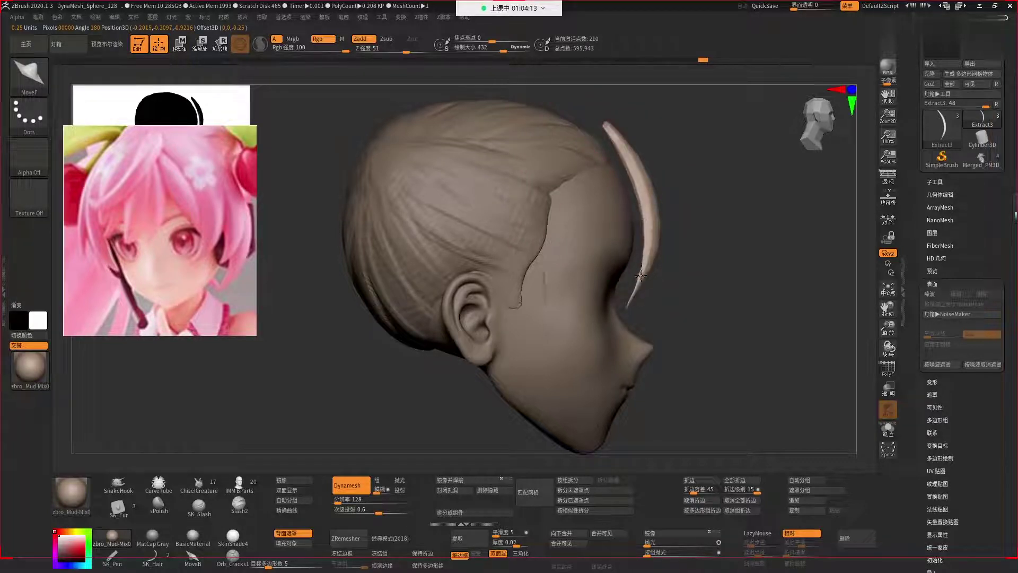
mouse_move(711, 301)
left_mouse_down()
mouse_move(610, 296)
mouse_move(633, 262)
left_mouse_up()
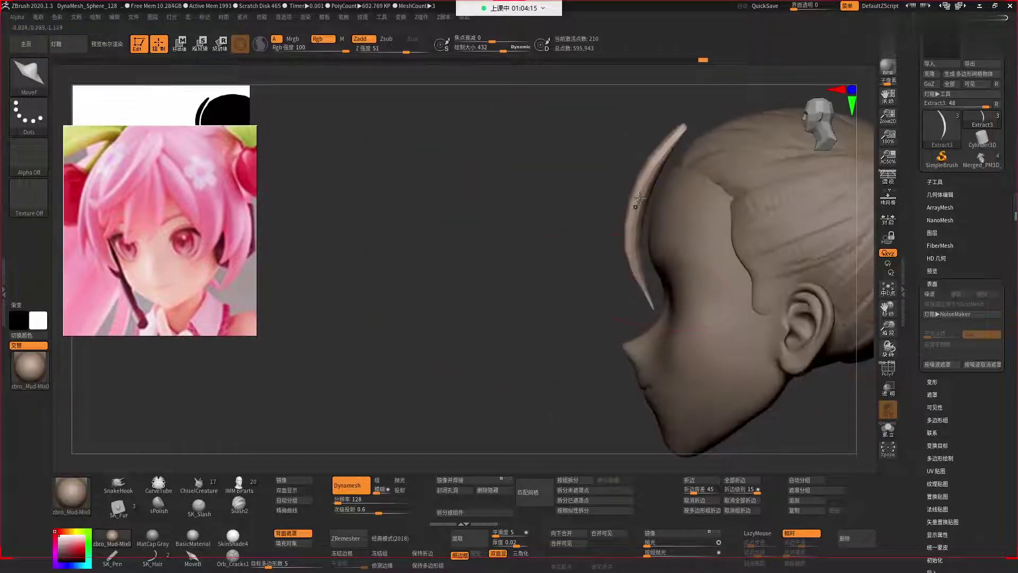
mouse_move(640, 198)
left_mouse_down()
mouse_move(590, 234)
mouse_move(654, 234)
left_mouse_up()
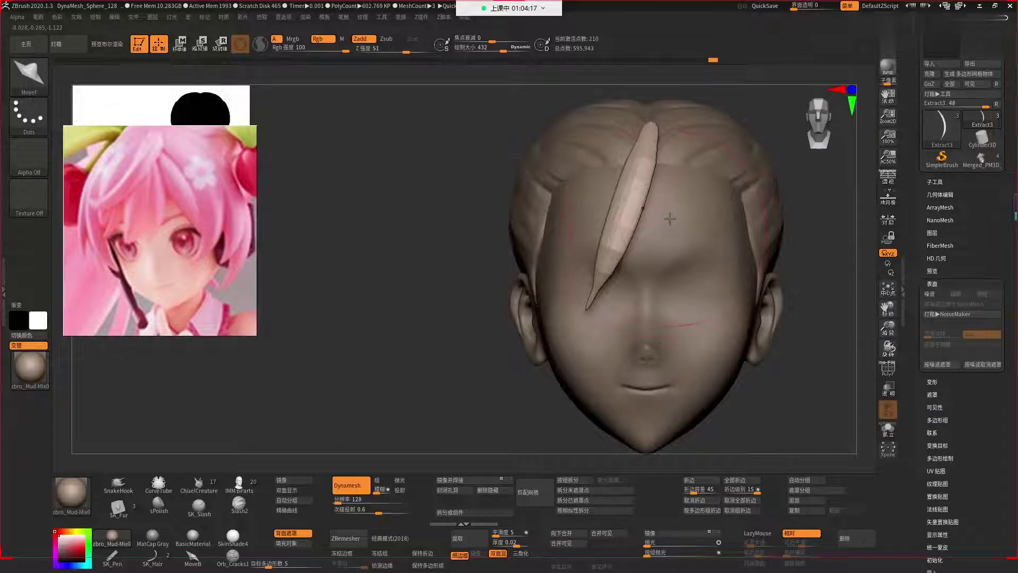
left_click(639, 231, "alt")
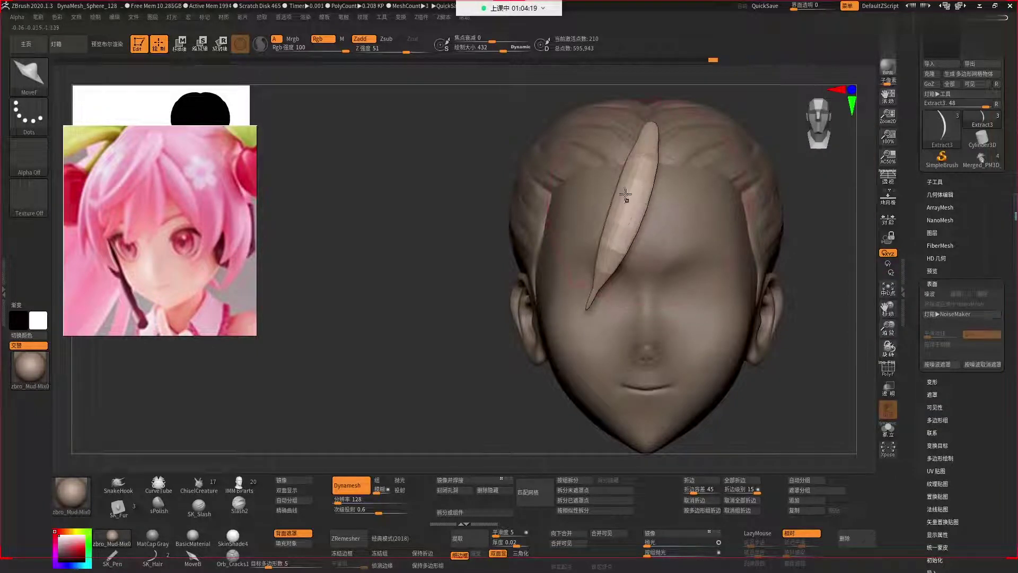
mouse_move(487, 230)
left_mouse_down()
mouse_move(716, 313)
mouse_move(700, 269)
left_mouse_up()
Subdivide the strand with Ctrl+D, switch to the Move brush, and zoom in on its tip.
left_click(644, 232, "alt")
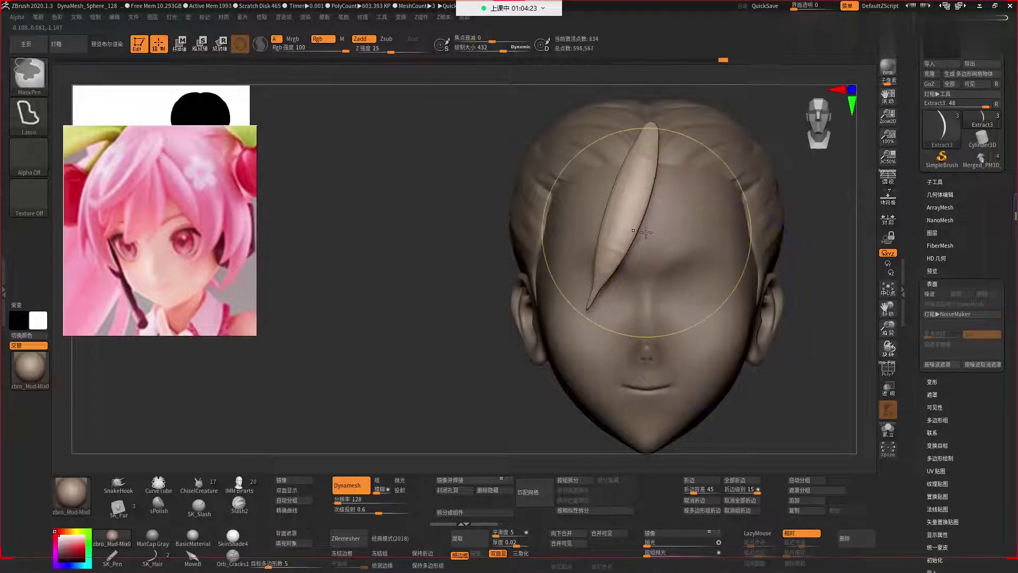
key("ctrl+d")
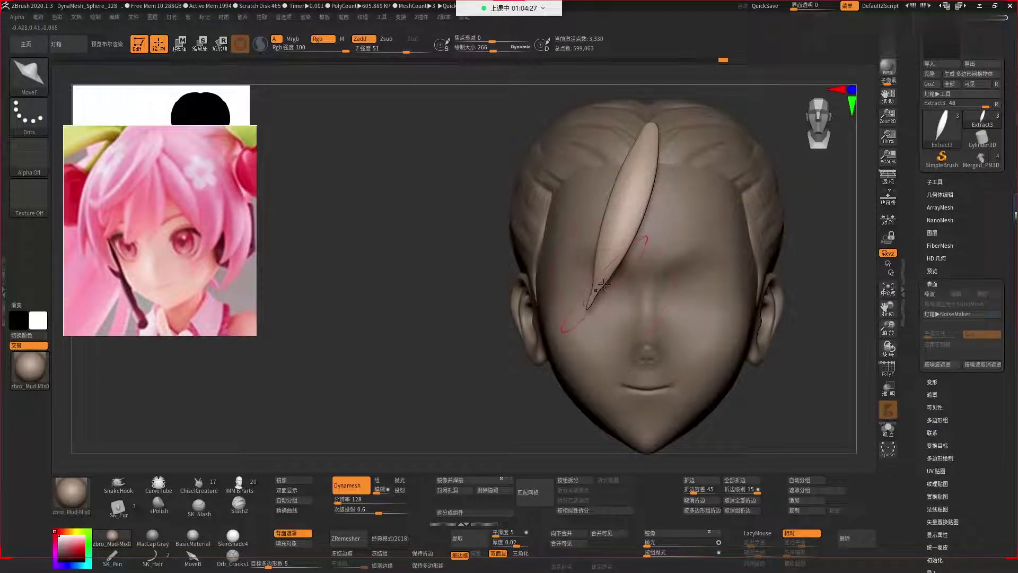
key("space")
key("b")
key("m")
key("v")
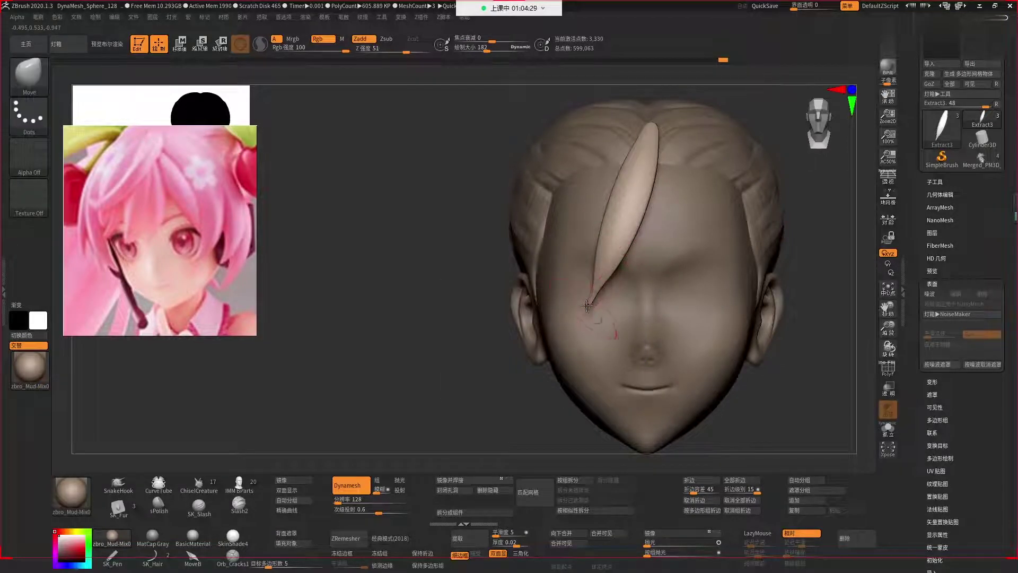
key("space")
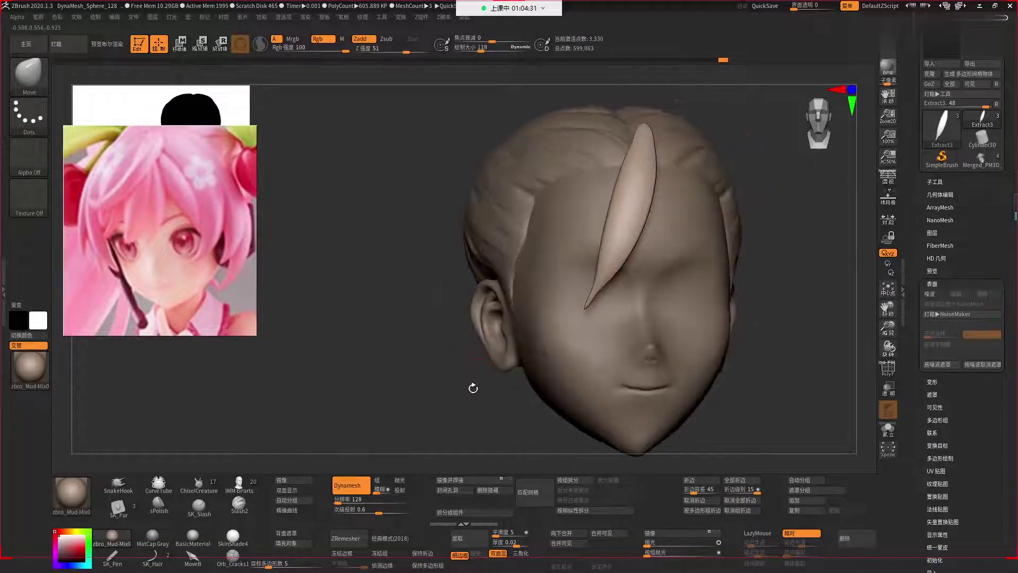
left_click_drag(472, 386, 595, 310, "ctrl")
Return to MoveF with BackfaceMask and inspect the strand from the side and whole-head view.
key("b")
key("m")
key("f")
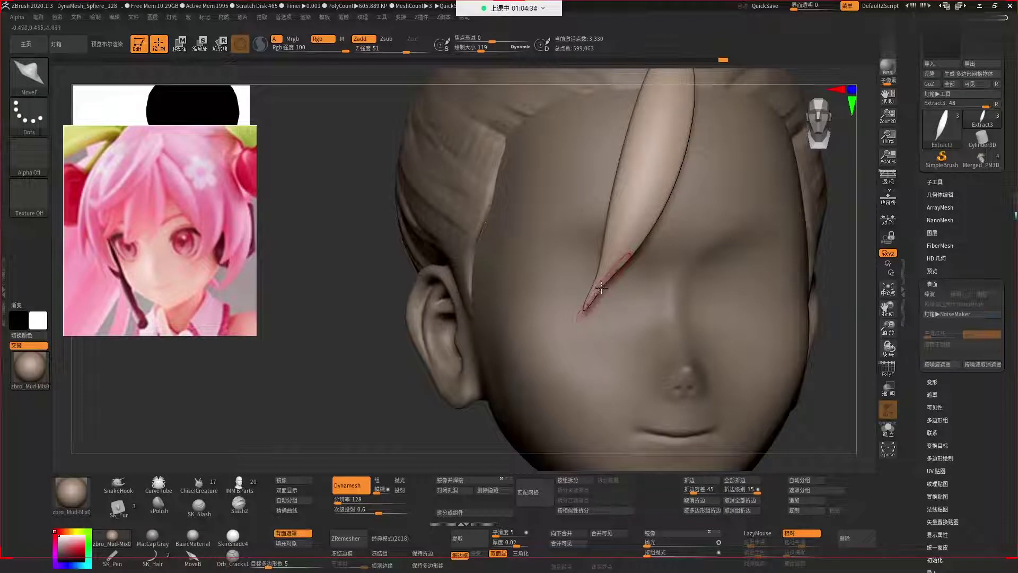
right_click_drag(601, 287, 623, 274)
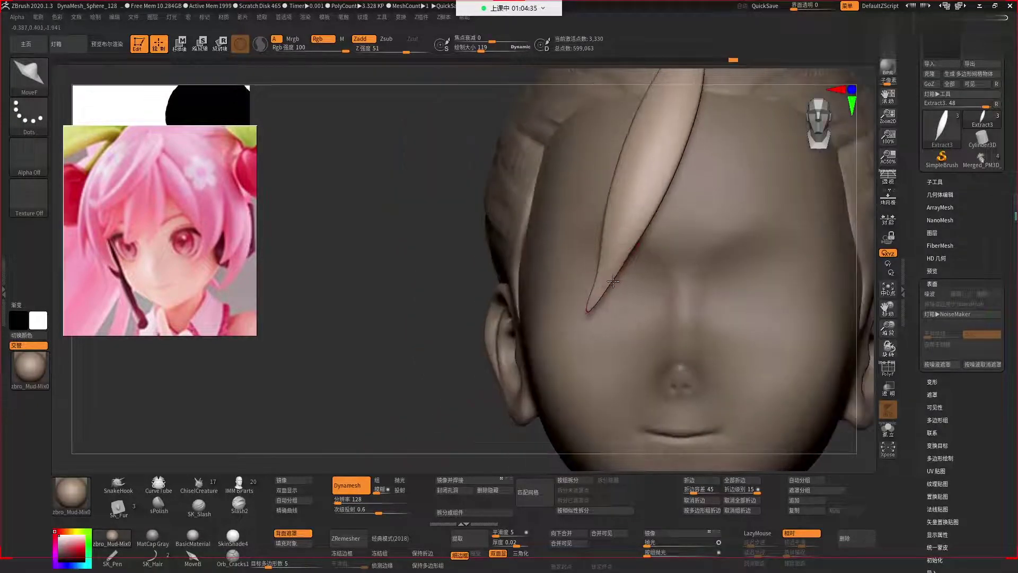
right_click_drag(476, 391, 520, 366)
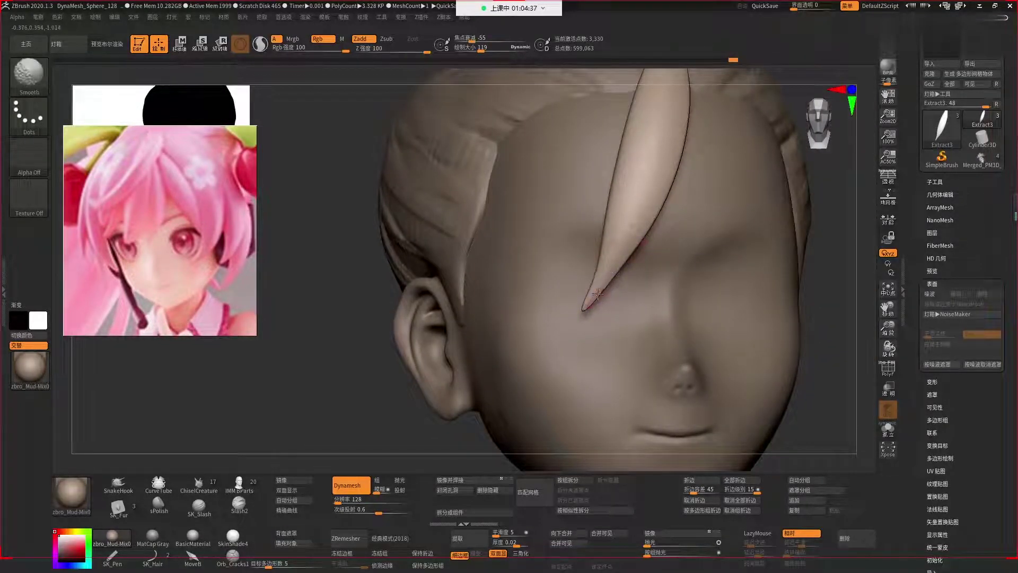
key("space")
left_click_drag(599, 275, 618, 275)
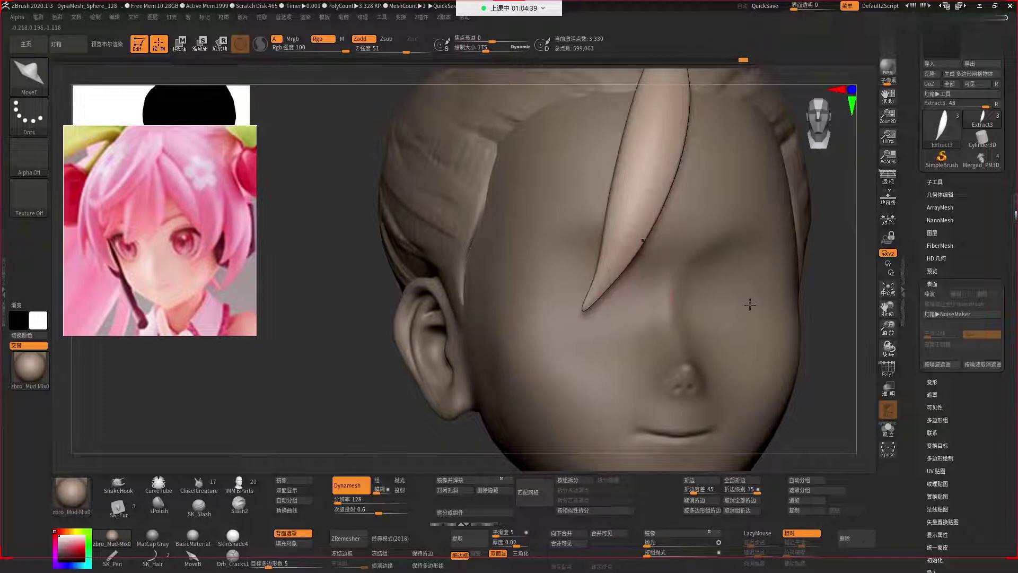
mouse_move(750, 304)
right_mouse_down("alt")
mouse_move(805, 357)
mouse_move(784, 324)
mouse_move(689, 297)
right_mouse_up("alt")
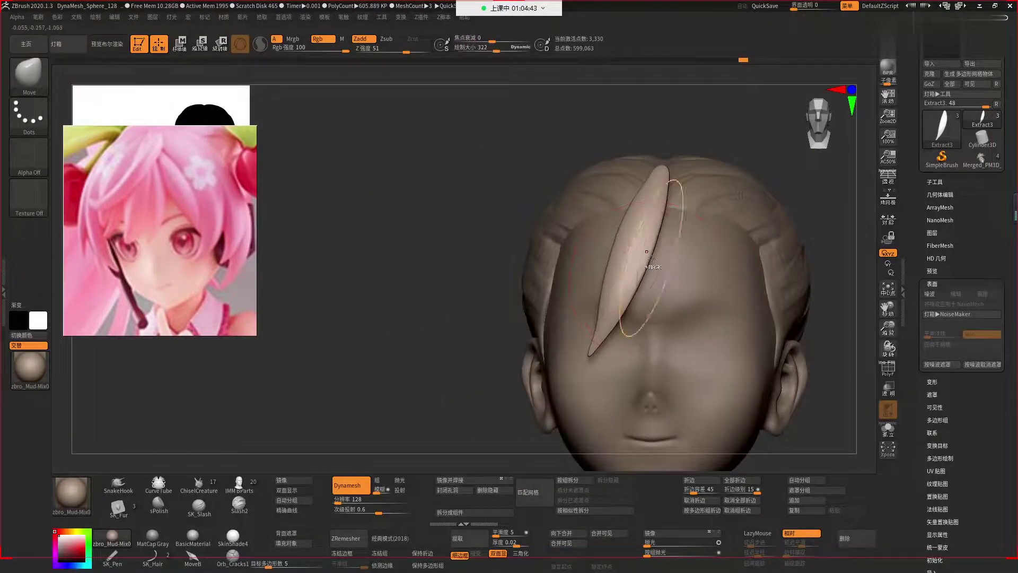
Nudge the strand's upper part with the backface-masked MoveF brush.
key("b")
key("m")
key("f")
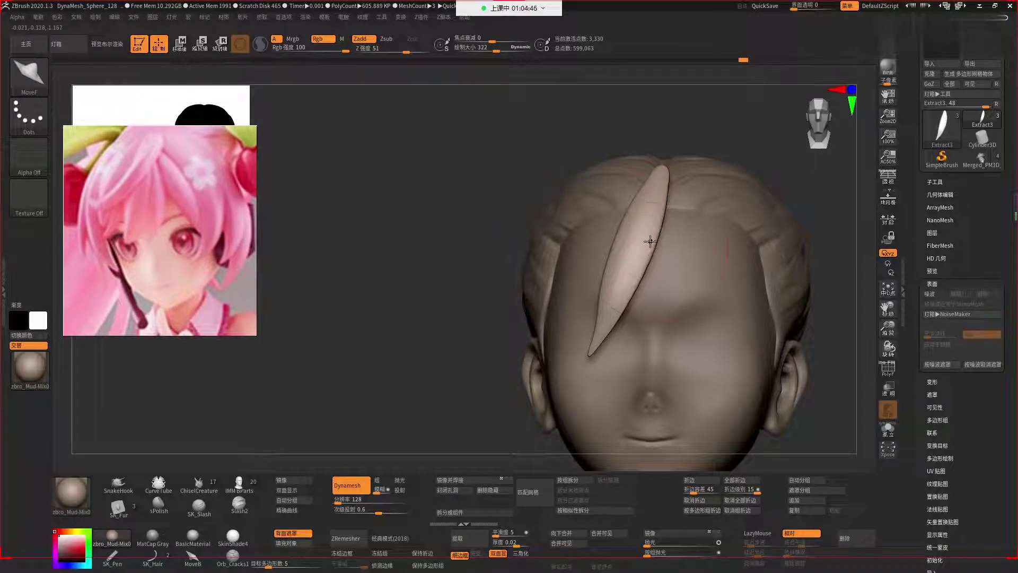
left_click_drag(649, 241, 663, 211)
right_click_drag(739, 162, 682, 141)
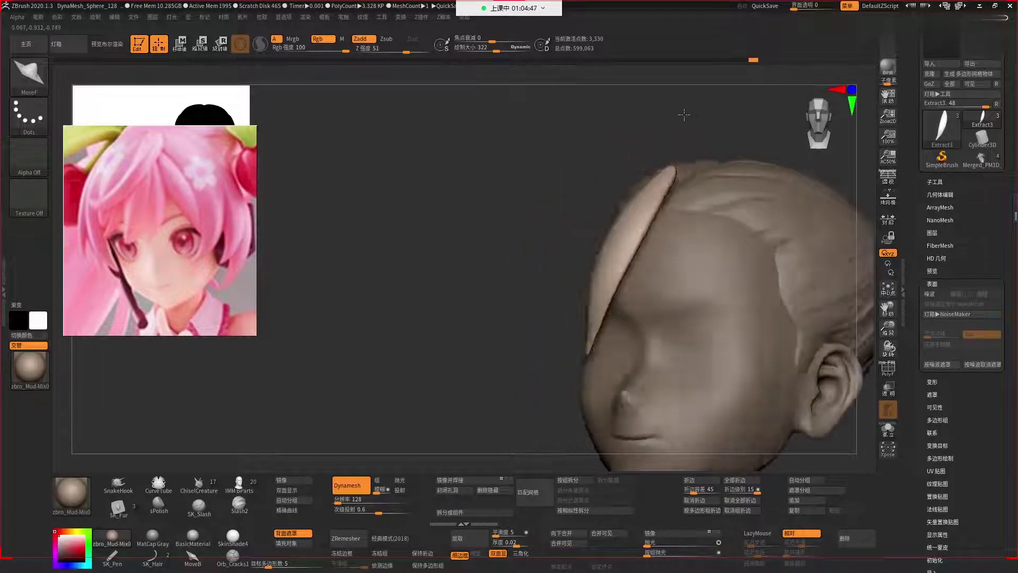
With the plain Move brush, pull the strand tip up and outward in profile.
key("space")
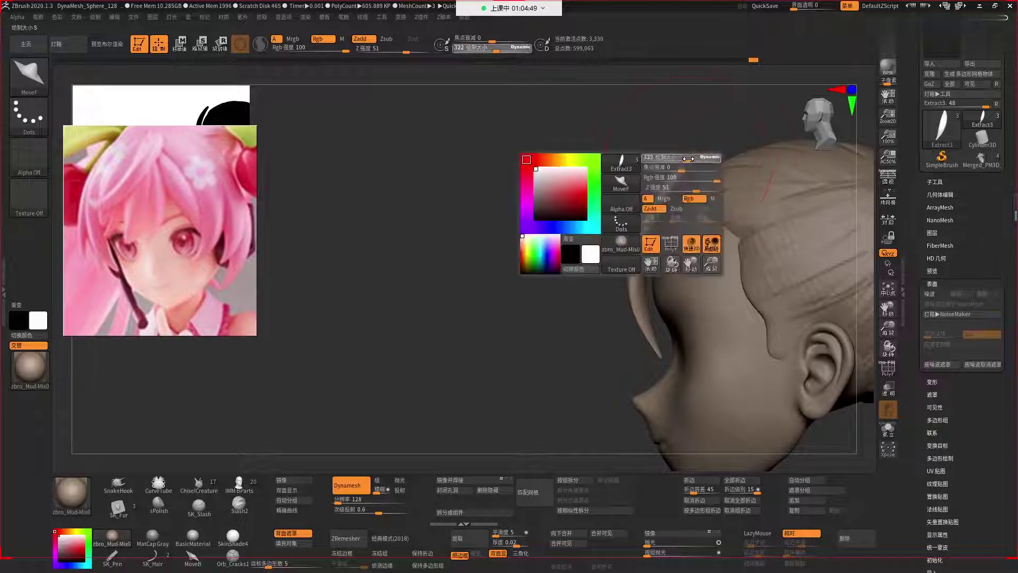
key("b")
key("m")
key("v")
mouse_move(692, 159)
left_mouse_down()
mouse_move(733, 143)
mouse_move(689, 166)
mouse_move(651, 237)
left_mouse_up()
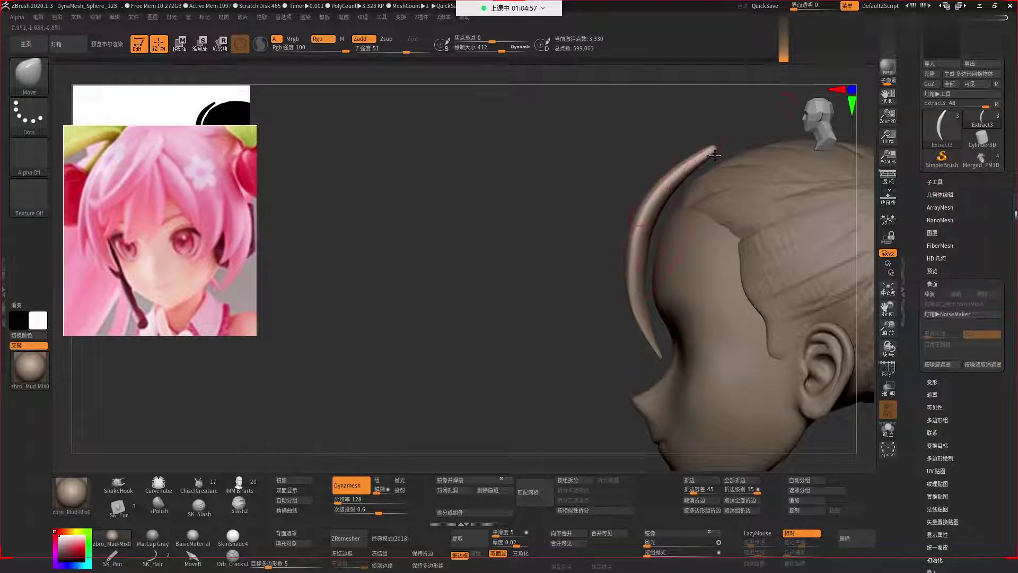
With BackfaceMask MoveF, refine the strand's mid-section and reshape its top at size 306.
key("b")
key("m")
key("f")
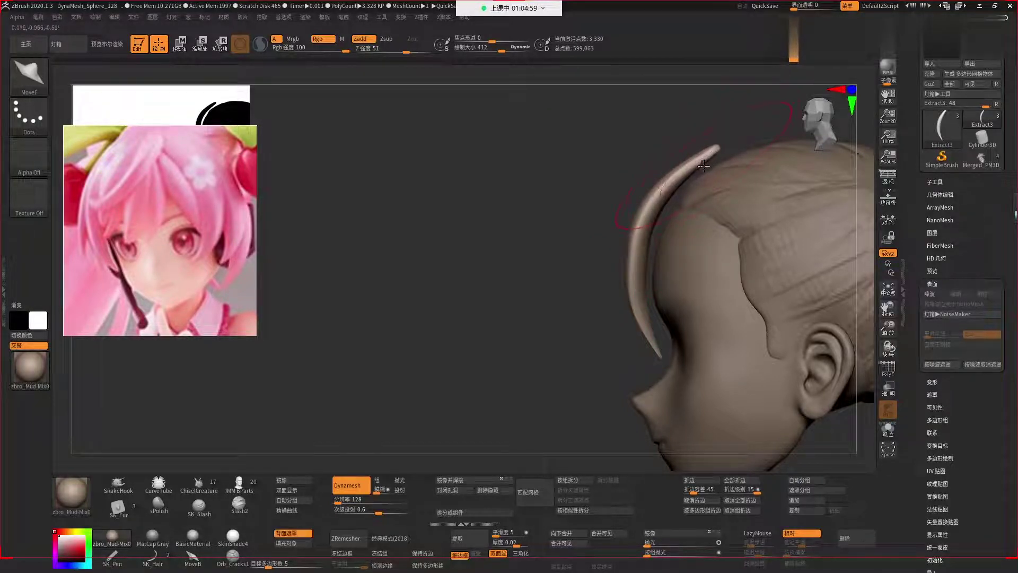
key("space")
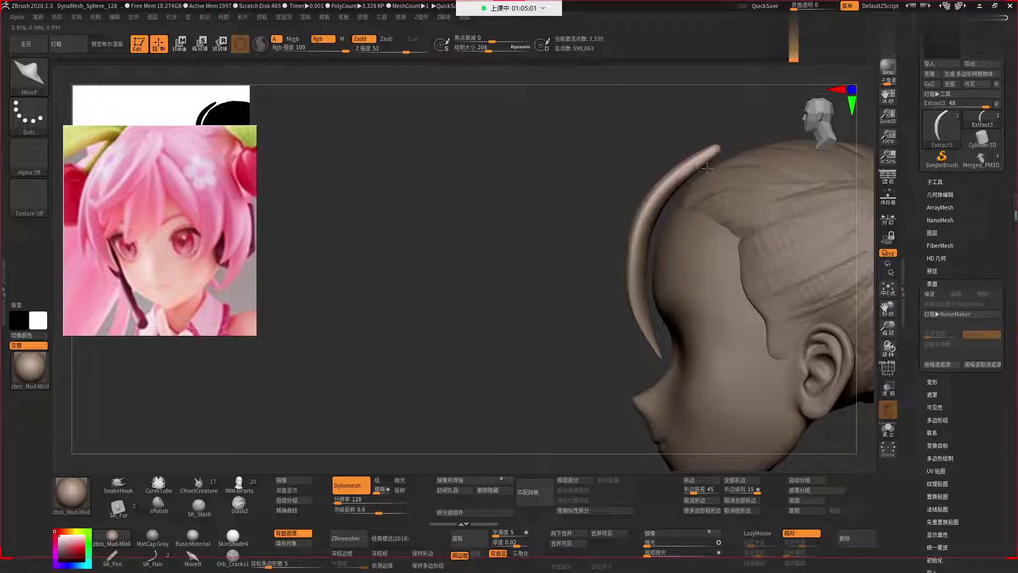
left_click_drag(713, 158, 675, 187)
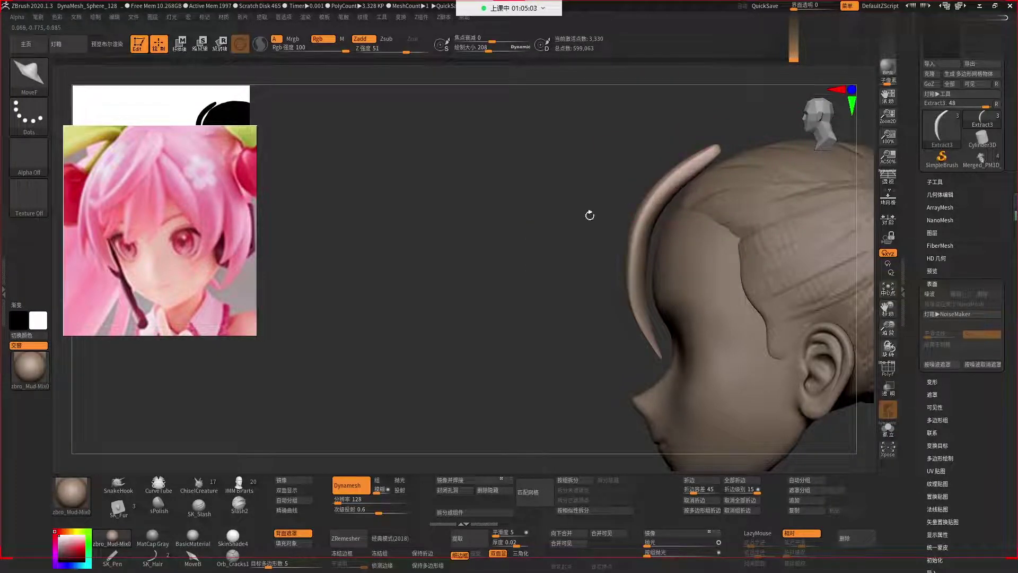
left_click_drag(590, 215, 677, 261, "shift")
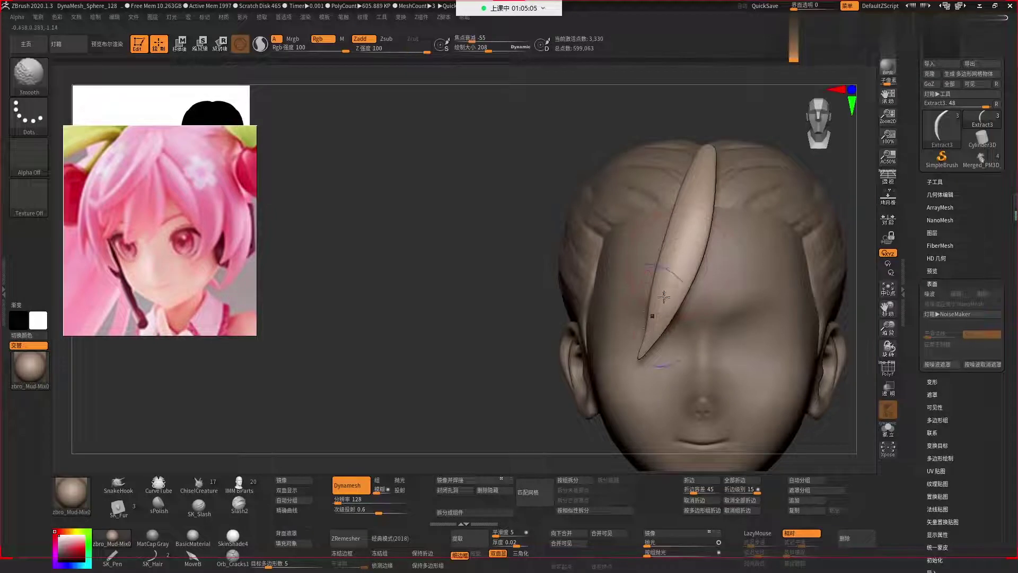
key("bracketright")
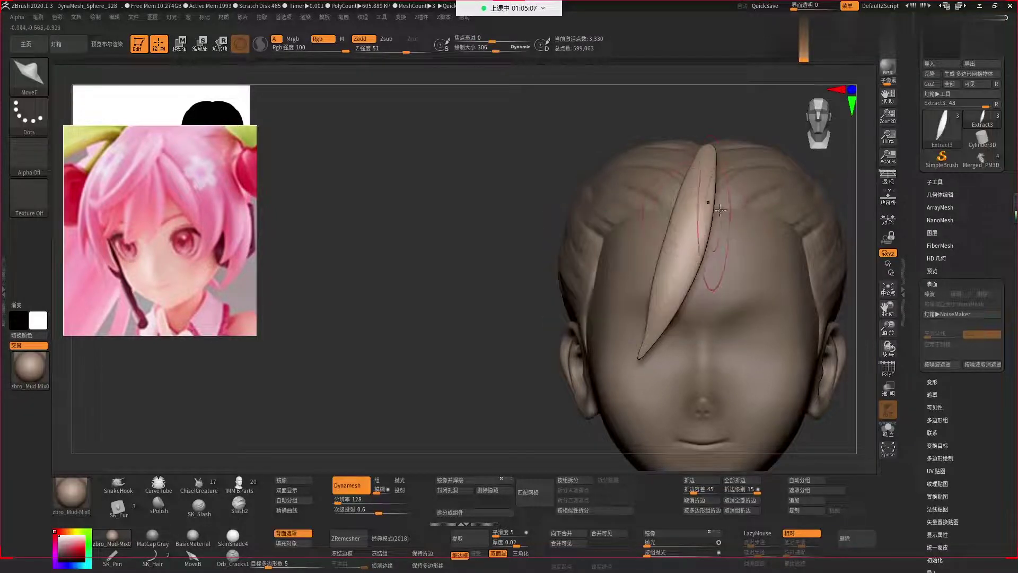
left_click_drag(711, 190, 696, 270)
Push the strand into a wider shape in near-profile, then return to the front view.
left_click_drag(534, 314, 659, 243)
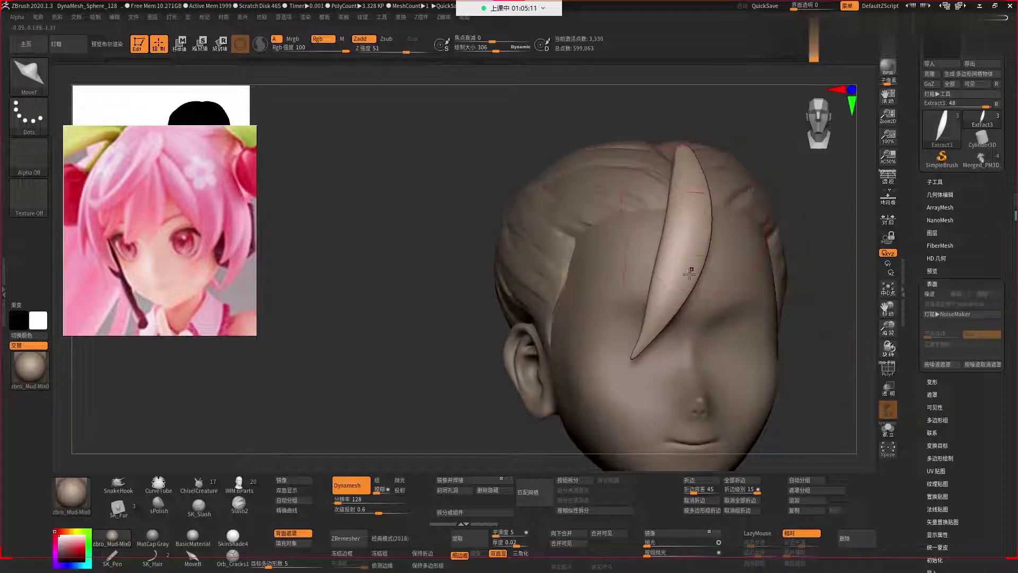
mouse_move(813, 332)
left_mouse_down()
mouse_move(630, 306)
mouse_move(659, 278)
left_mouse_up()
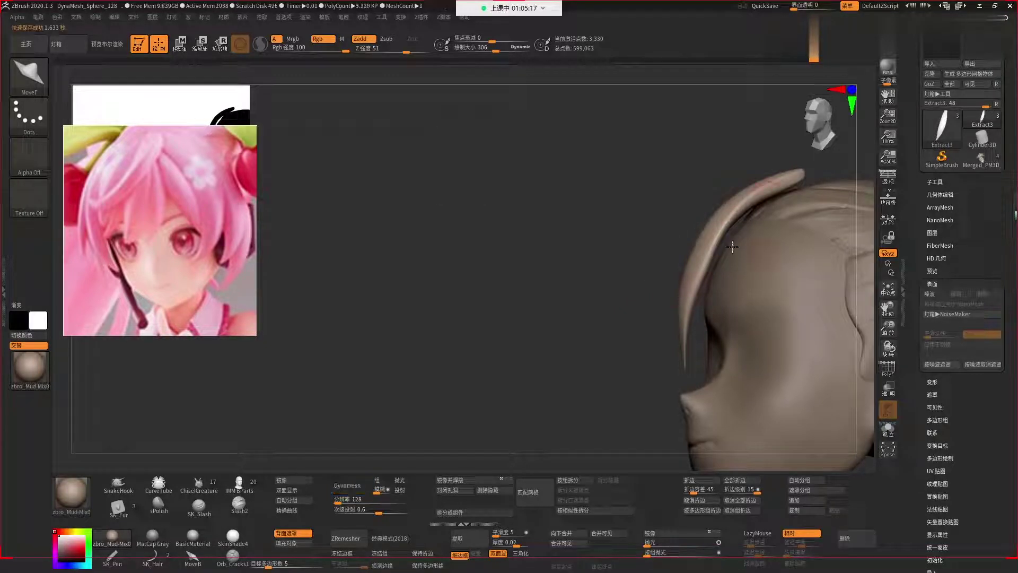
left_click_drag(737, 218, 705, 260)
key("b")
key("m")
key("v")
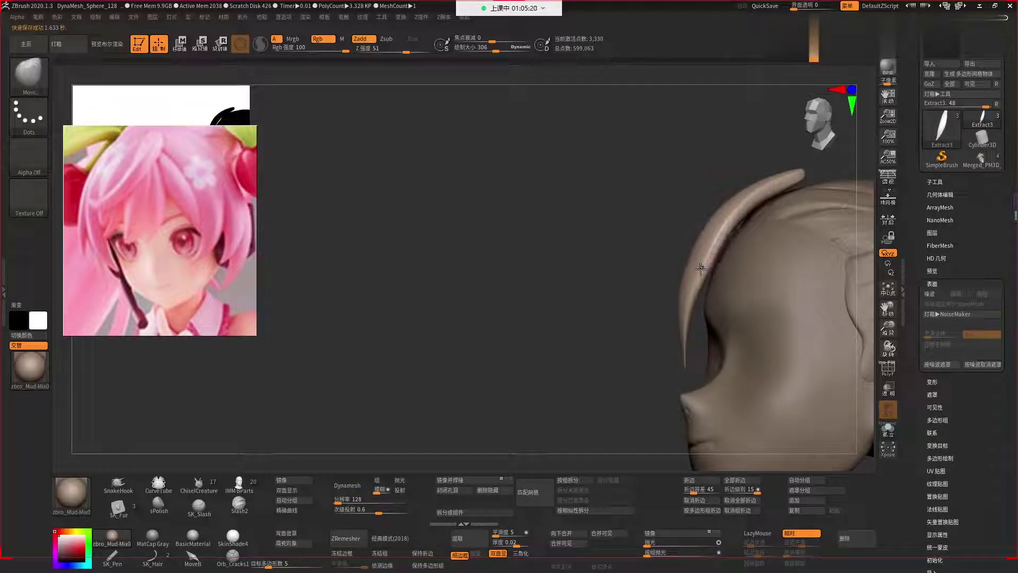
left_click_drag(595, 287, 684, 254)
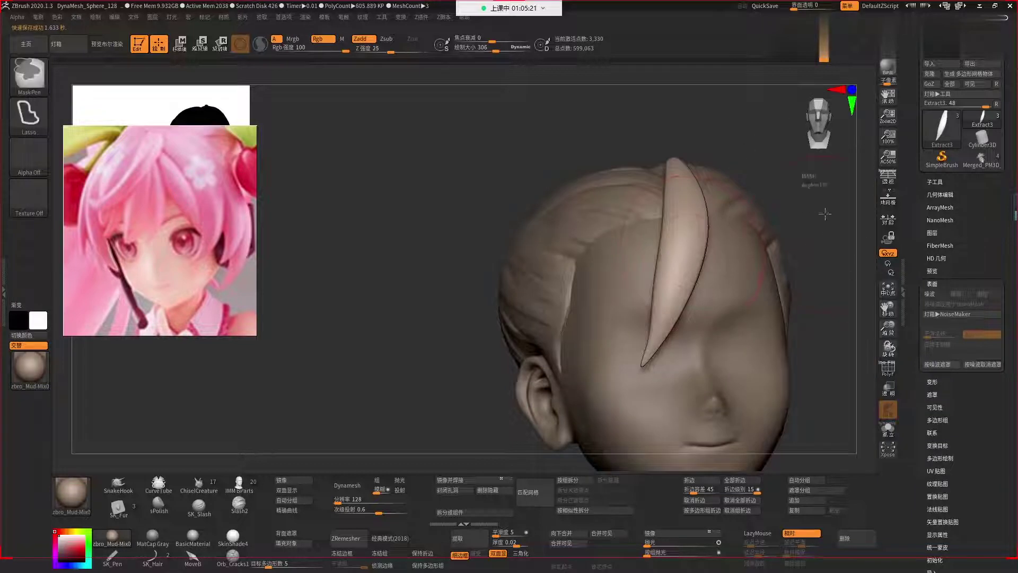
left_click_drag(824, 243, 650, 227)
key("space")
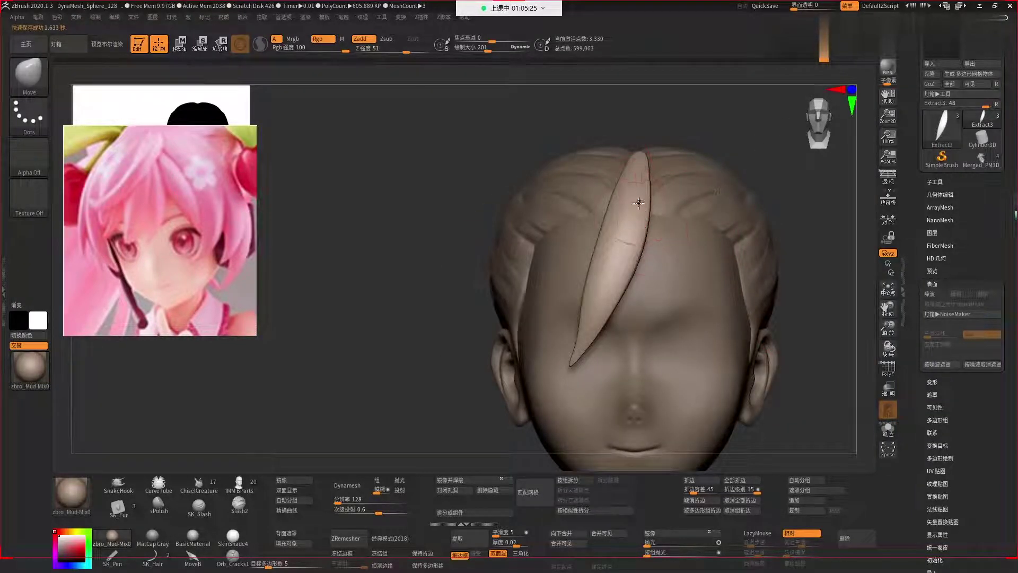
Rotate the bang strand more upright, then widen and curve it with the Move brush.
key("w")
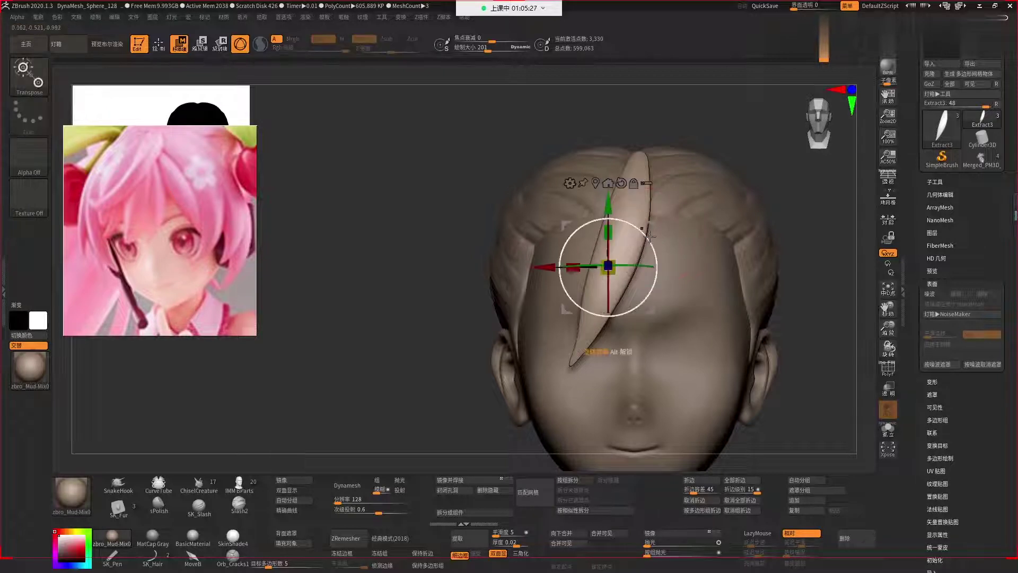
left_click_drag(662, 234, 661, 226)
key("q")
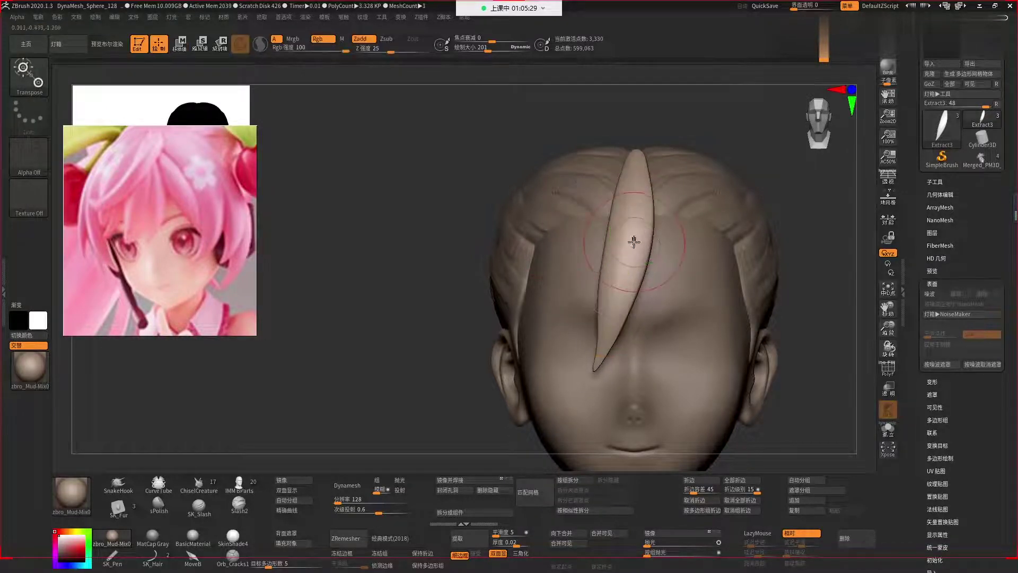
key("b")
key("m")
key("v")
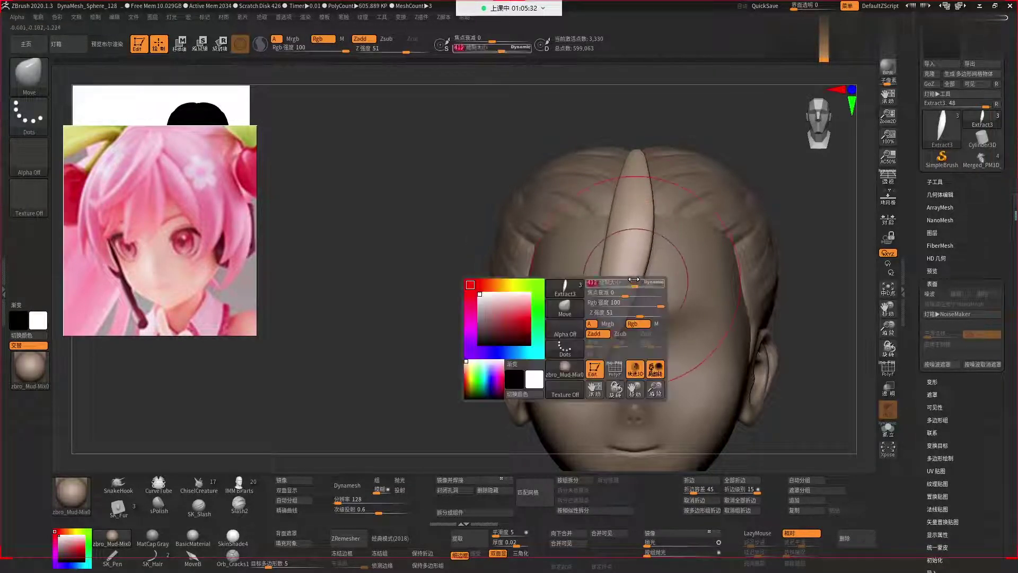
left_click_drag(638, 239, 647, 222)
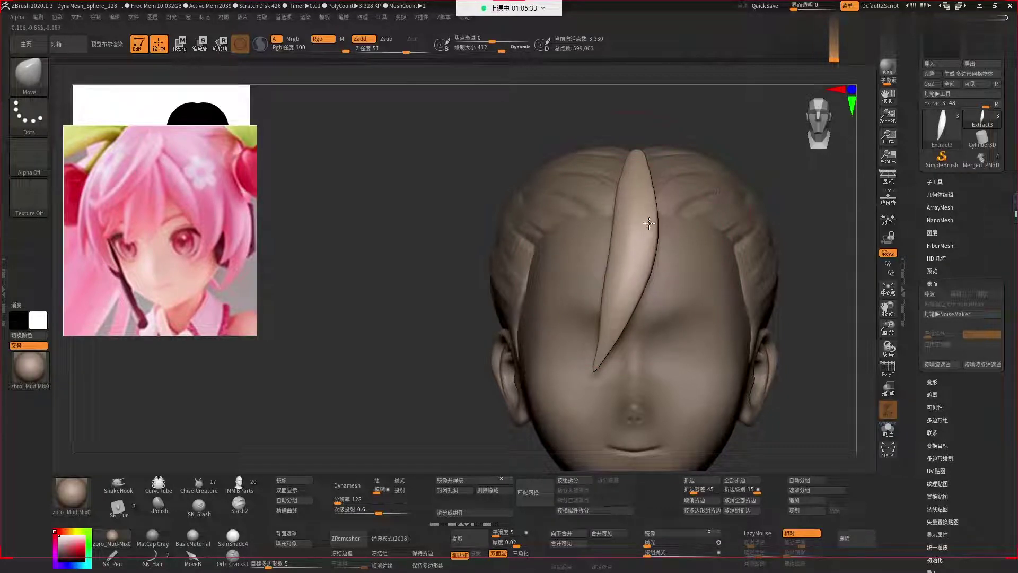
Orbit to look down on the strand and set up Pinch at intensity 20, draw size 65.
key("space")
right_click_drag(735, 169, 636, 172)
key("space")
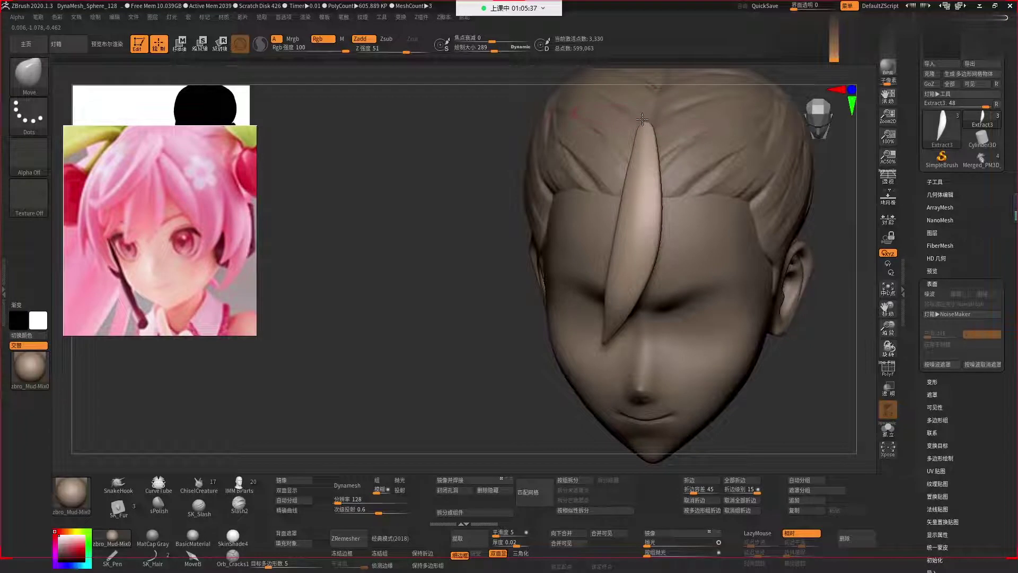
right_click_drag(636, 142, 491, 236)
key("space")
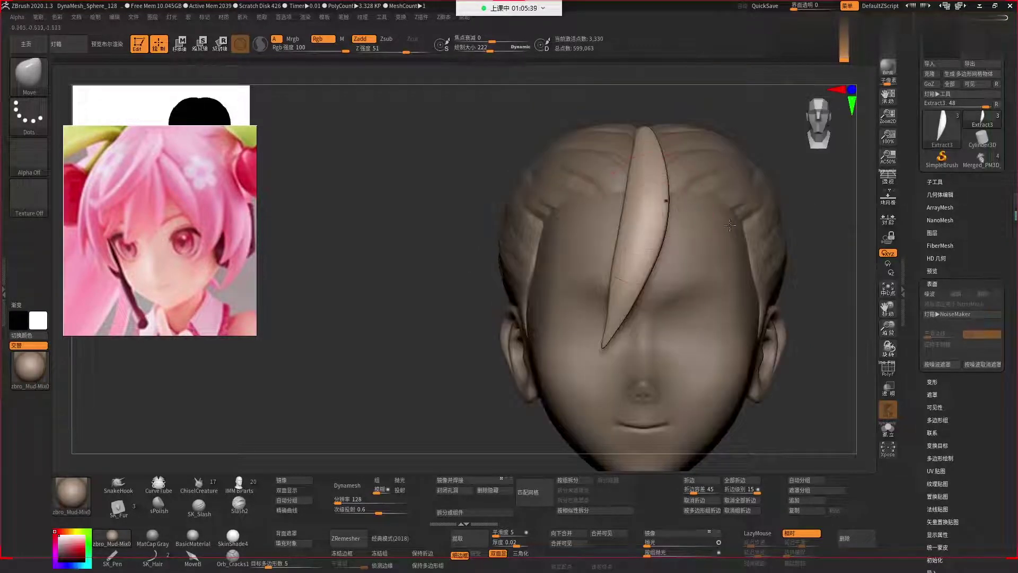
right_click_drag(832, 302, 640, 191)
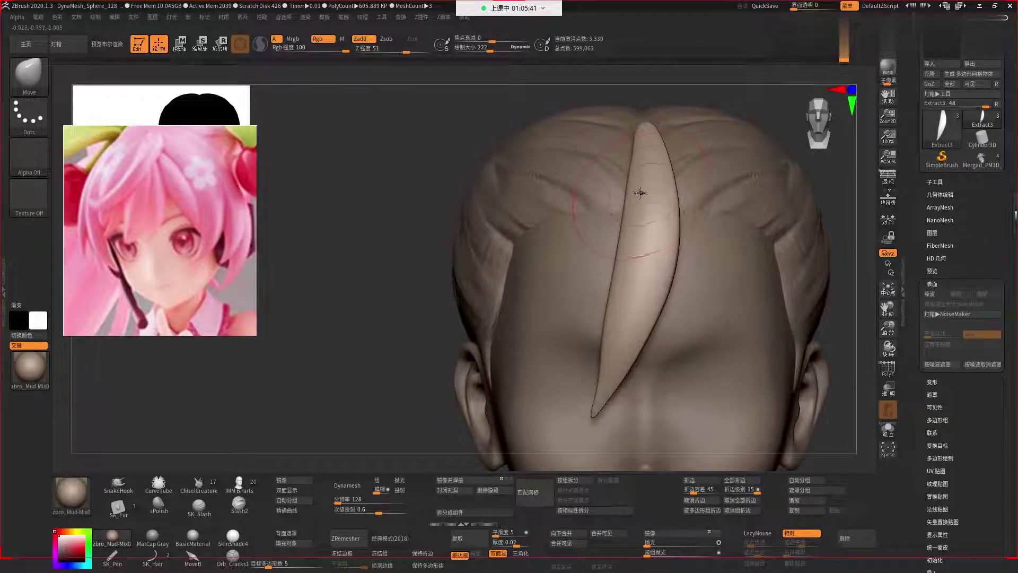
key("b")
key("p")
key("i")
key("space")
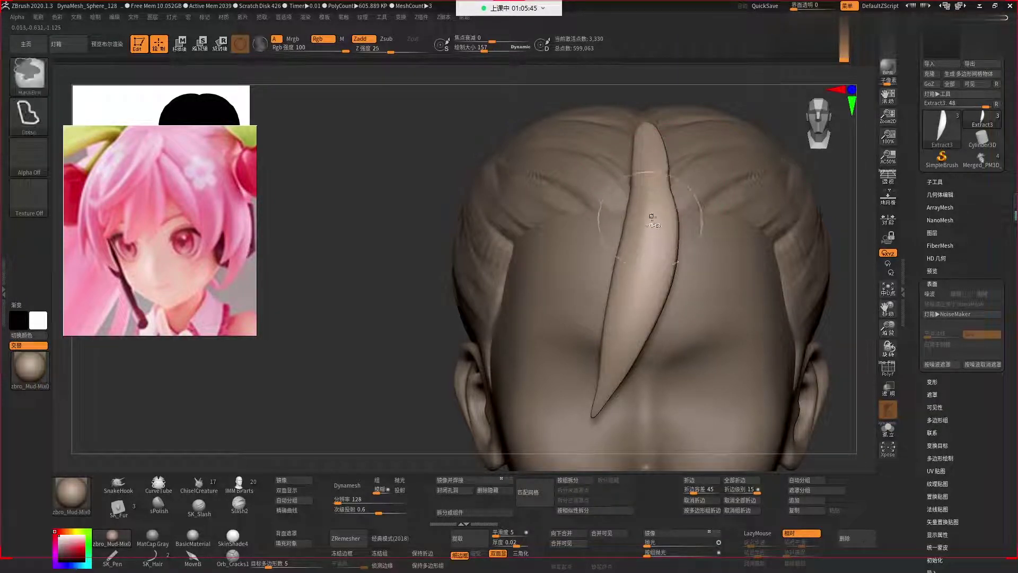
key("space")
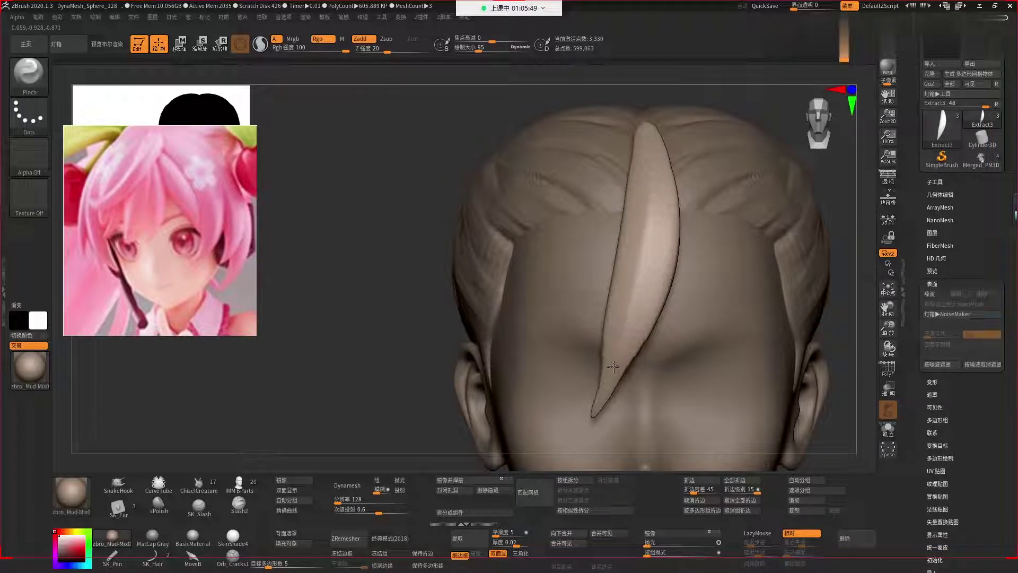
key("space")
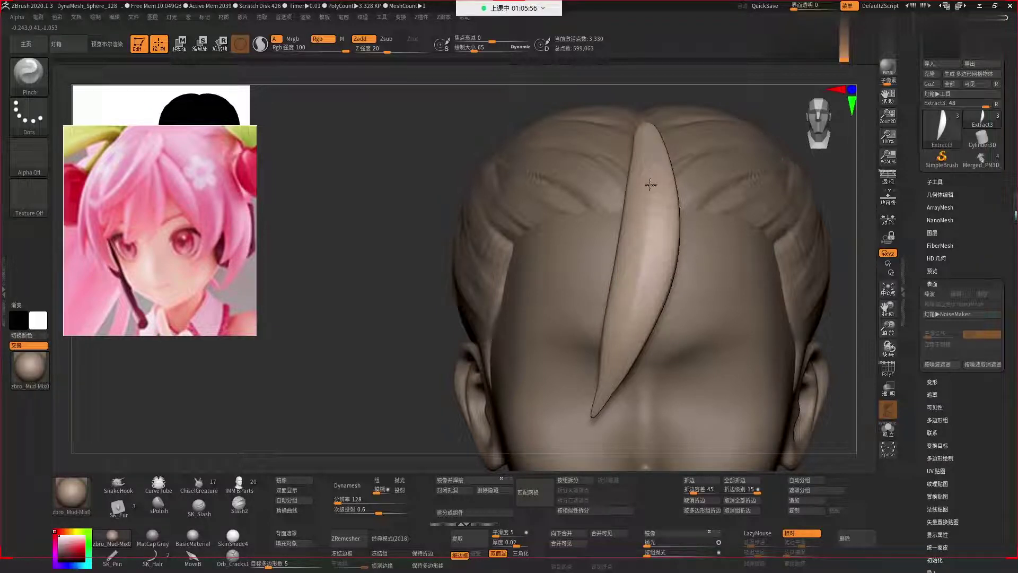
Pinch along the strand's edge with PolyF wireframe shown, then reframe the whole head.
key("shift+f")
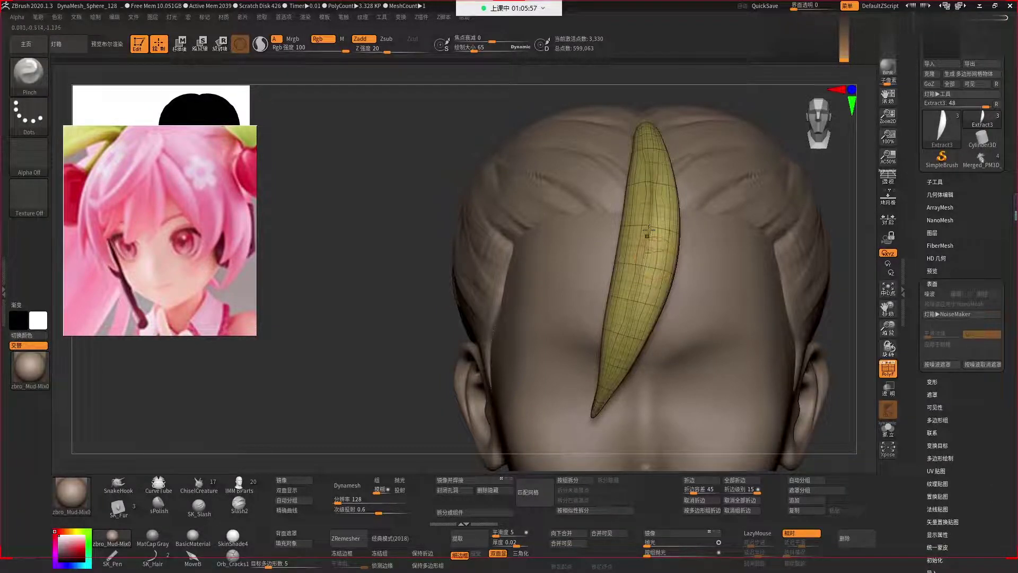
left_click_drag(650, 212, 647, 235)
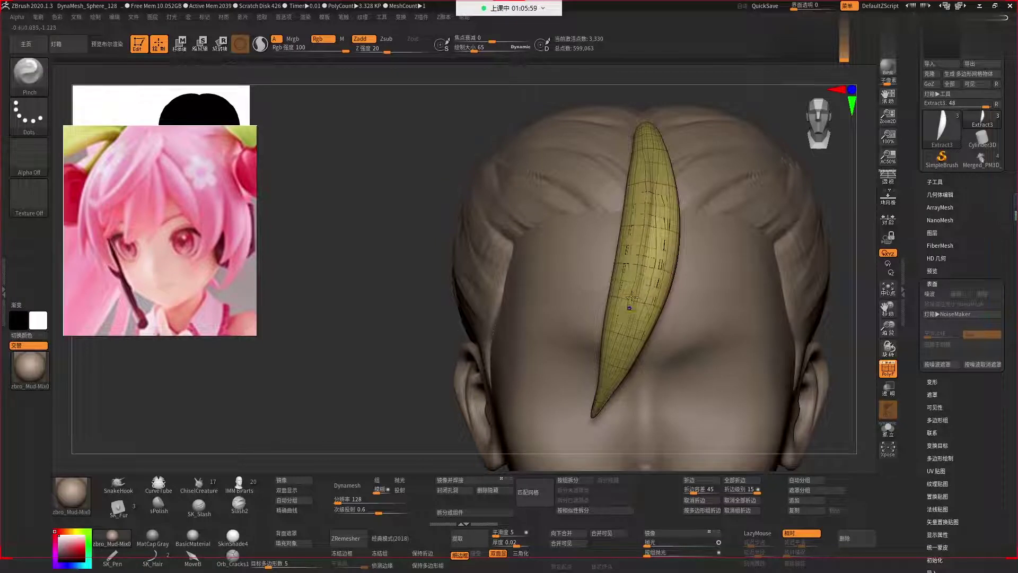
key("shift+f")
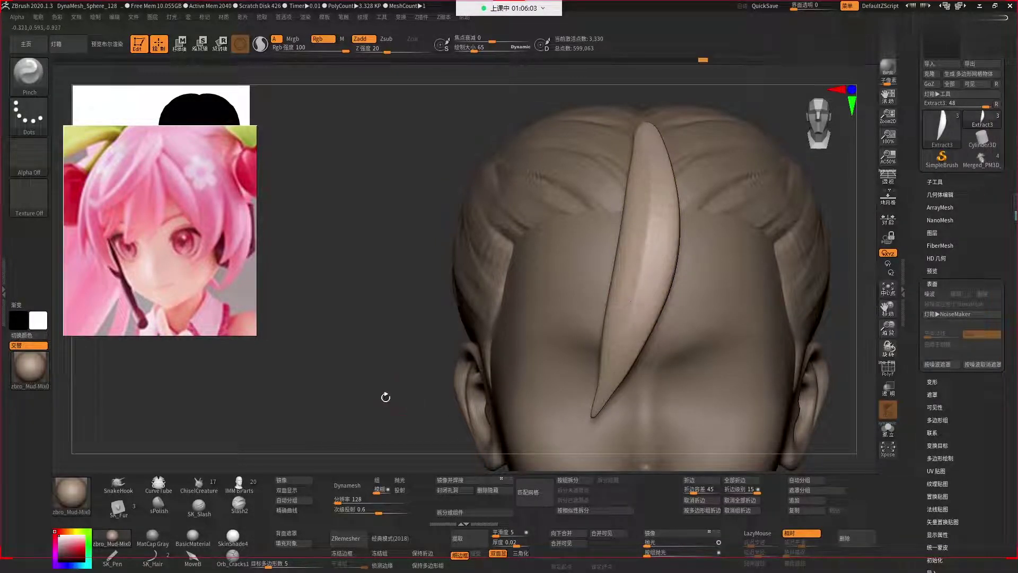
left_click_drag(385, 396, 507, 279, "alt")
left_click_drag(762, 284, 652, 255, "alt")
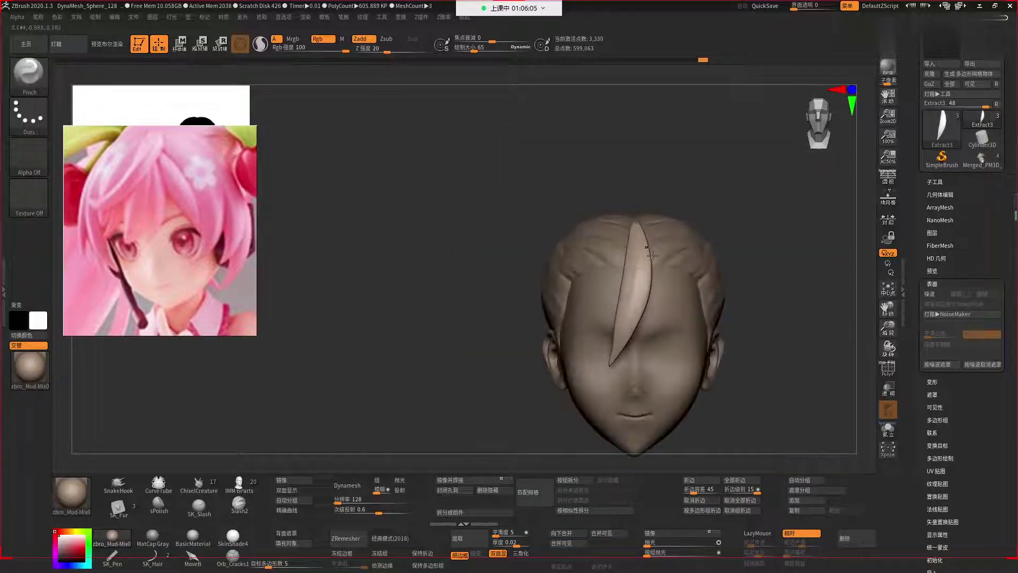
left_click_drag(768, 308, 804, 339, "alt")
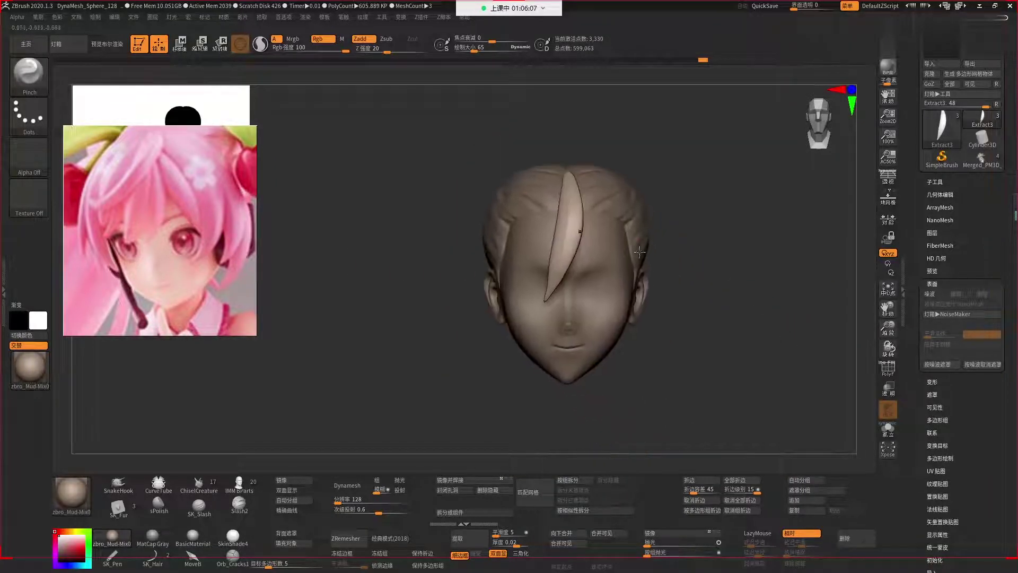
key("w")
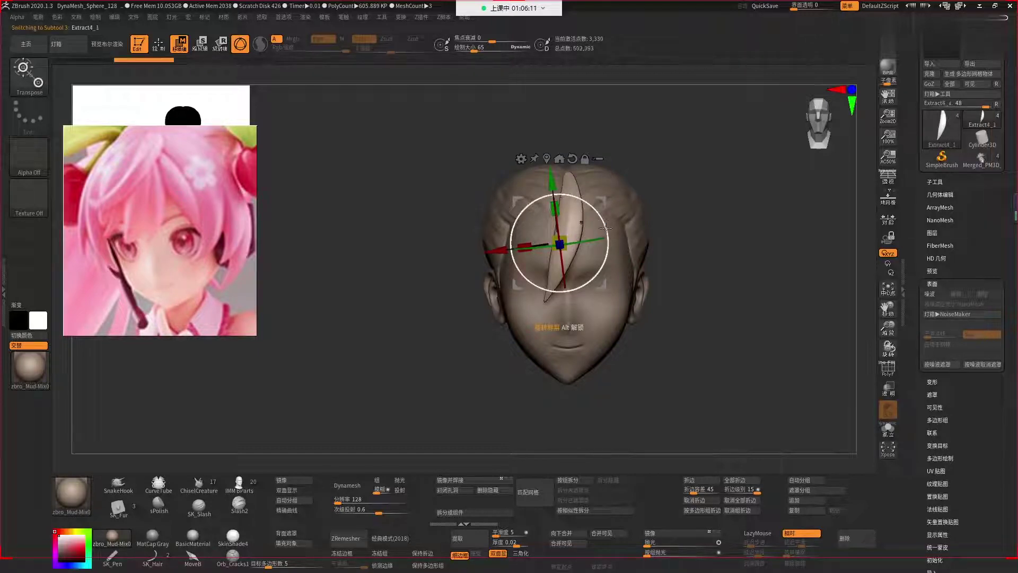
Duplicate the bang strand and move the copy right and down onto the forehead.
mouse_move(609, 234)
left_mouse_down("ctrl")
mouse_move(632, 229)
mouse_move(597, 253)
mouse_move(581, 244)
mouse_move(623, 197)
left_mouse_up("ctrl")
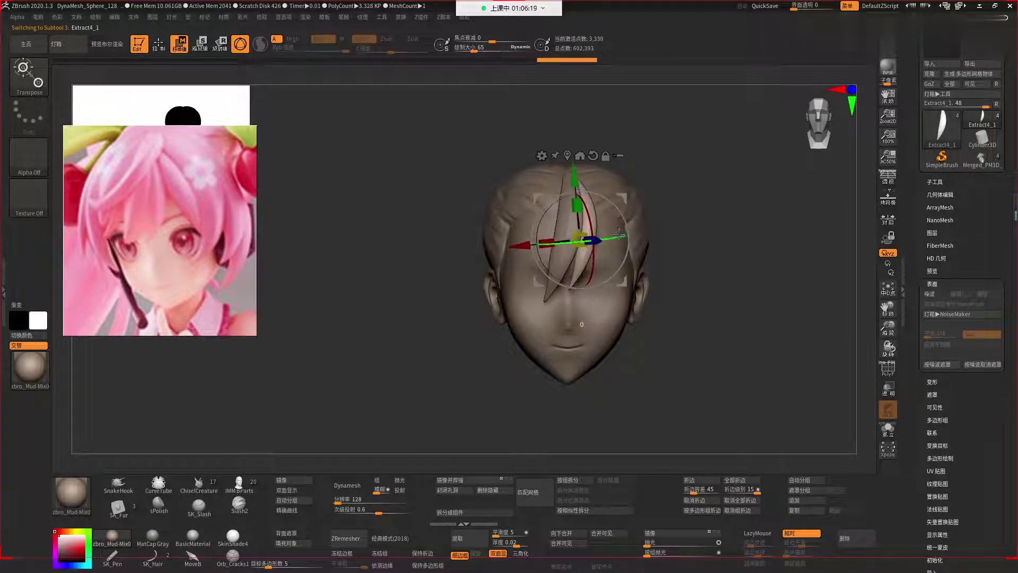
mouse_move(619, 234)
left_mouse_down("shift")
mouse_move(627, 187)
mouse_move(613, 228)
left_mouse_up("shift")
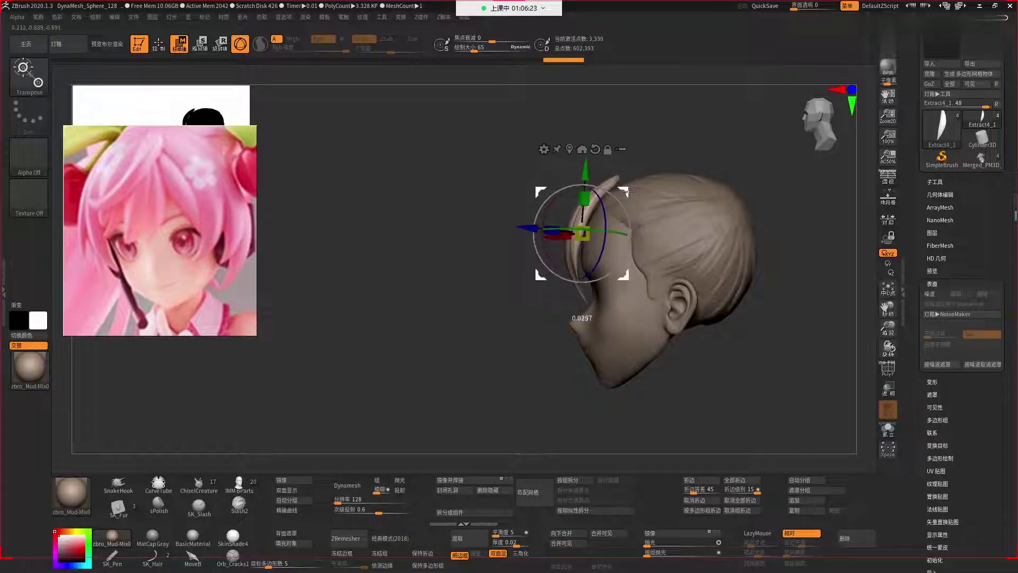
left_click_drag(779, 230, 705, 216, "shift")
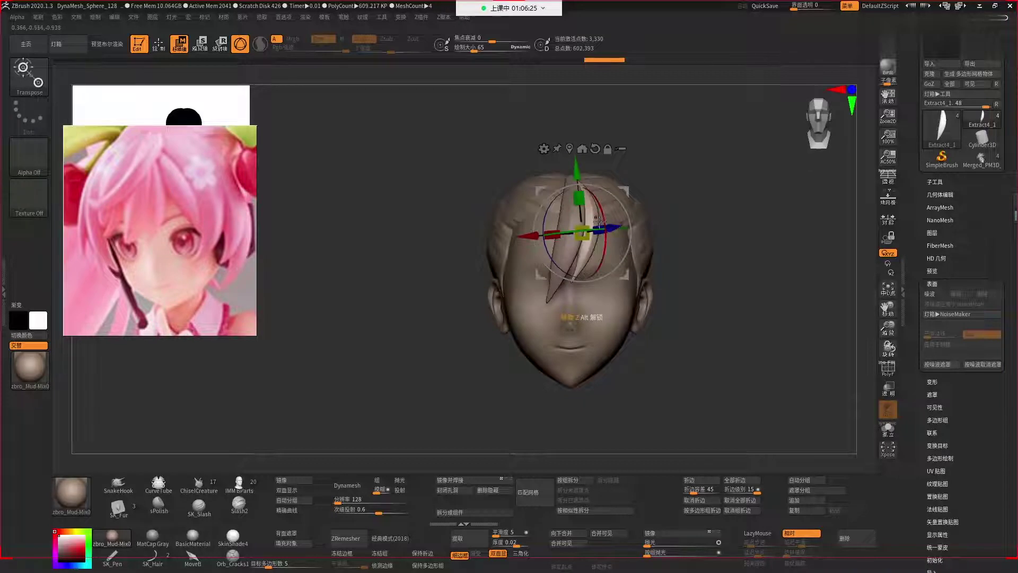
right_click_drag(599, 222, 612, 235, "ctrl")
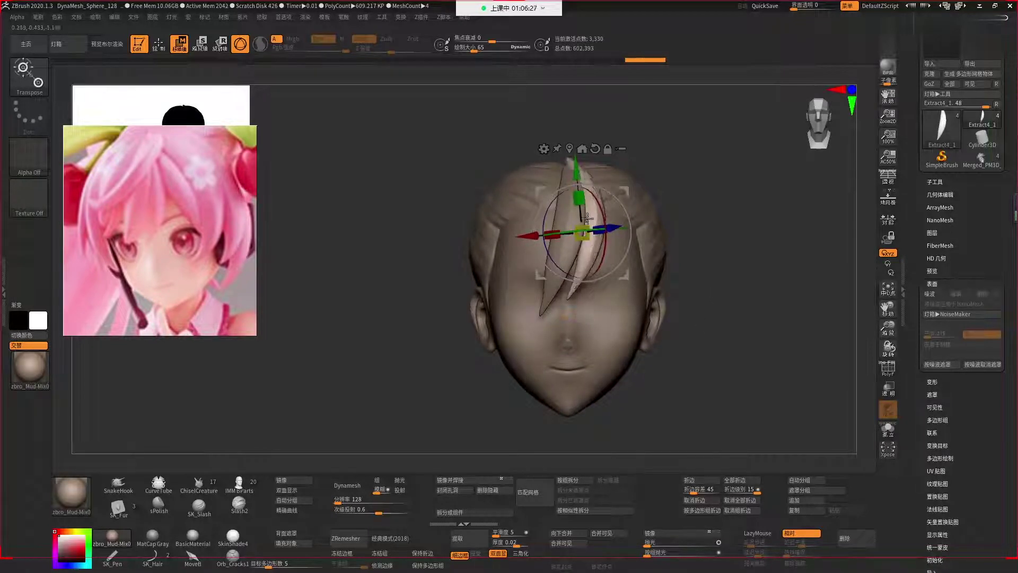
left_click_drag(620, 189, 621, 211)
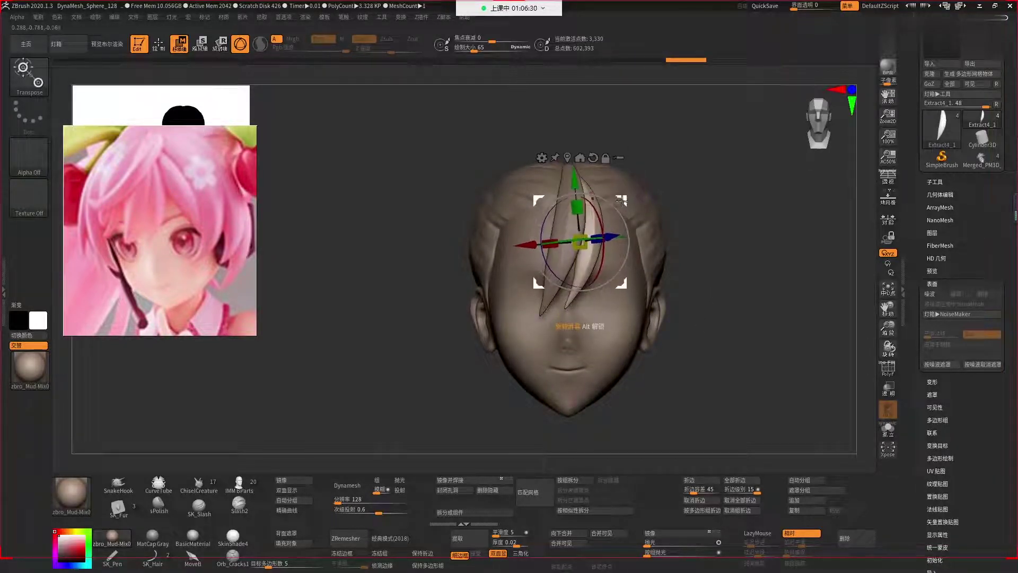
right_click_drag(621, 211, 576, 235)
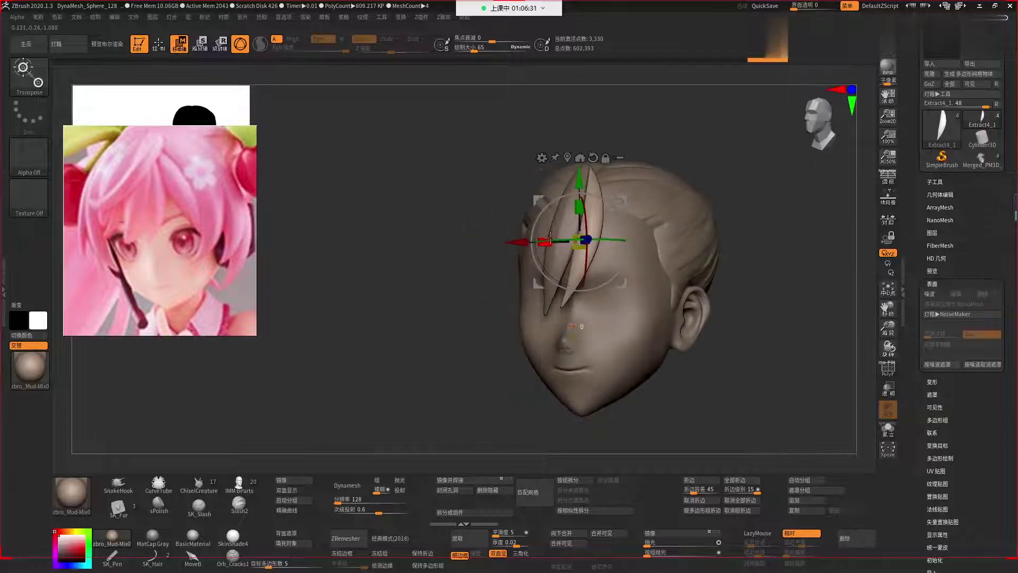
mouse_move(753, 286)
right_mouse_down()
mouse_move(777, 296)
mouse_move(621, 201)
right_mouse_up()
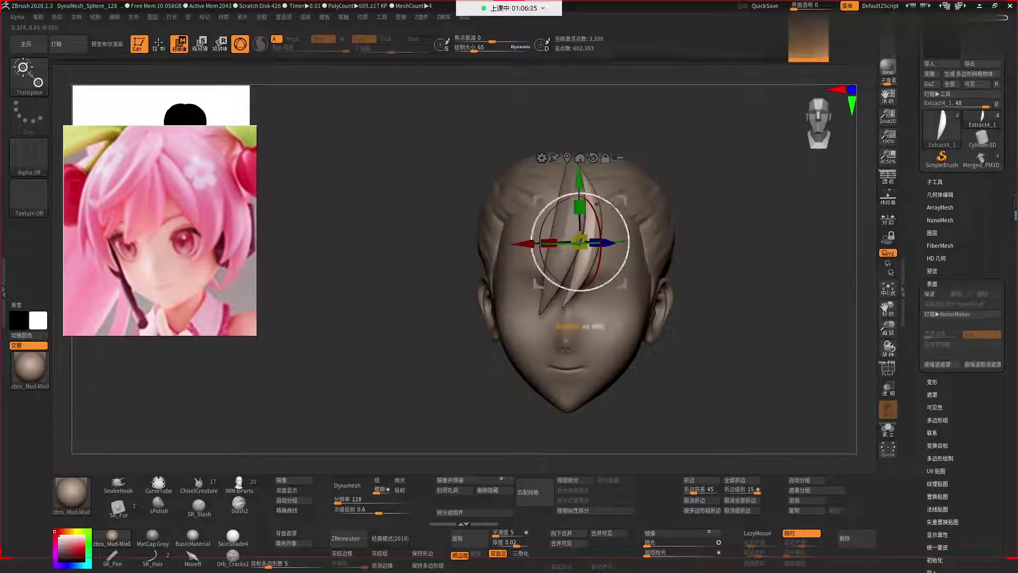
Duplicate the original strand into a third copy and move it left across the forehead.
left_click(583, 163, "alt")
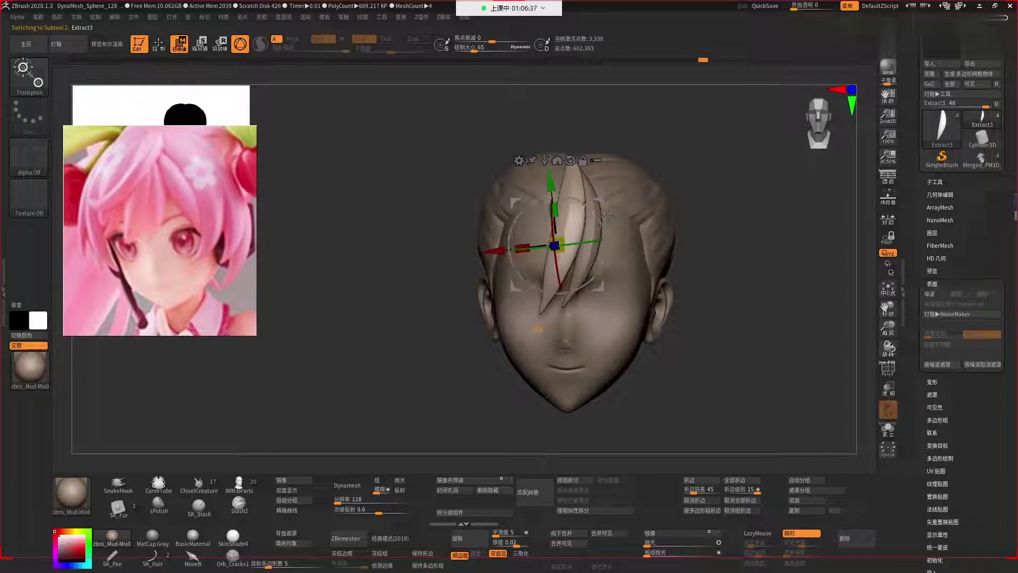
left_click_drag(555, 245, 639, 247, "ctrl")
right_click_drag(765, 273, 705, 207, "alt")
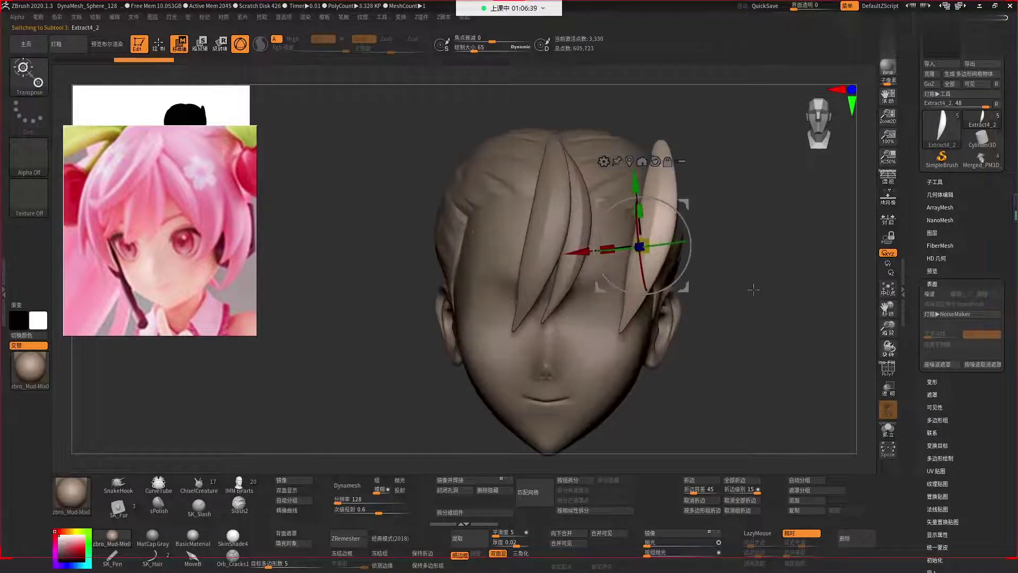
left_click_drag(642, 244, 505, 239)
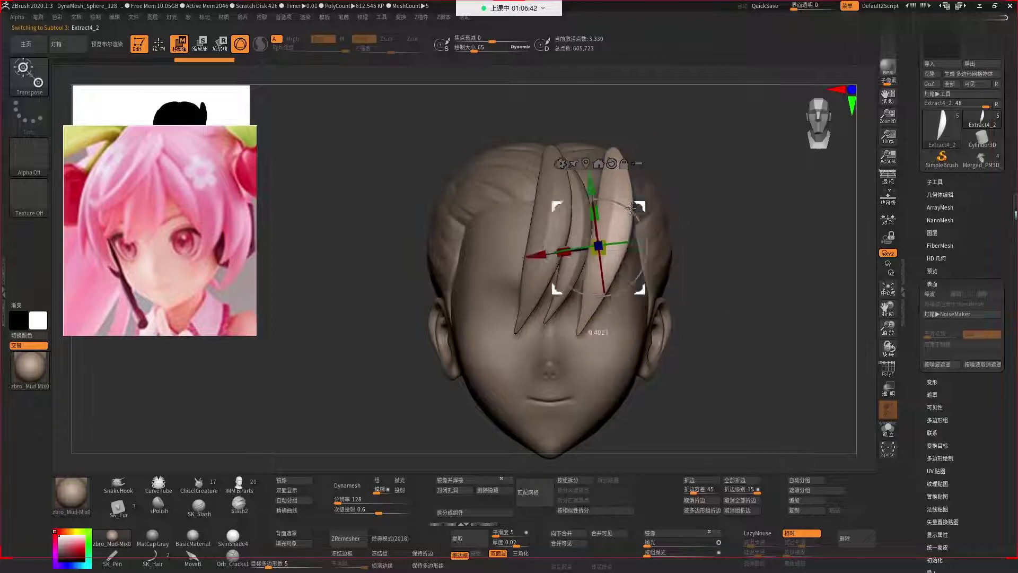
left_click_drag(689, 329, 790, 334)
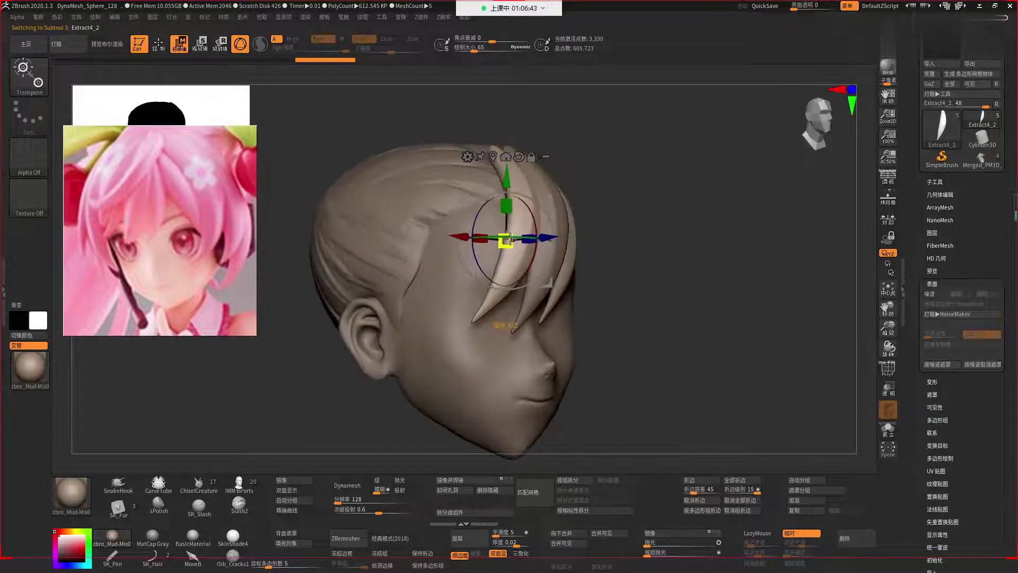
left_click_drag(547, 198, 520, 201)
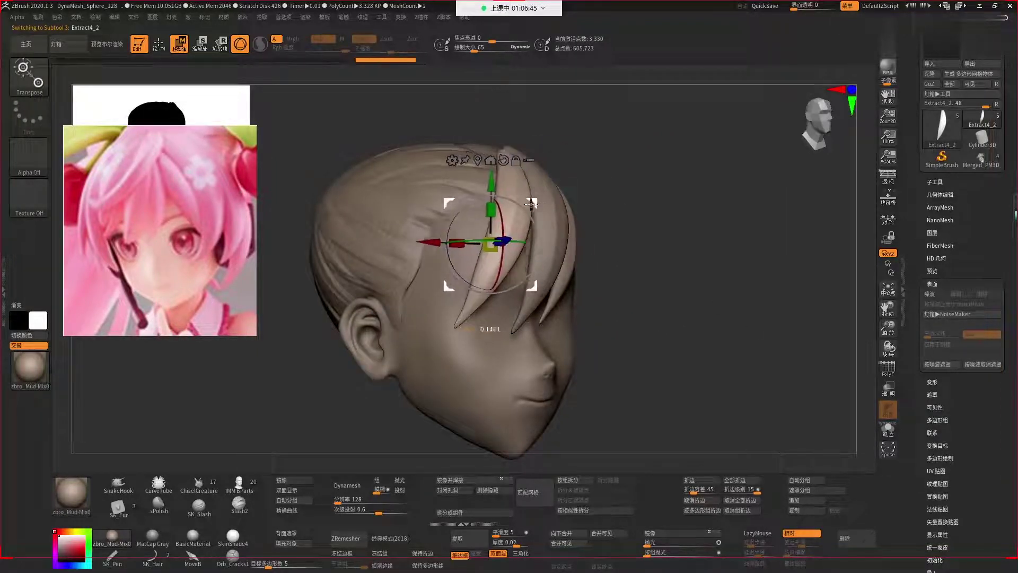
left_click_drag(609, 222, 548, 221)
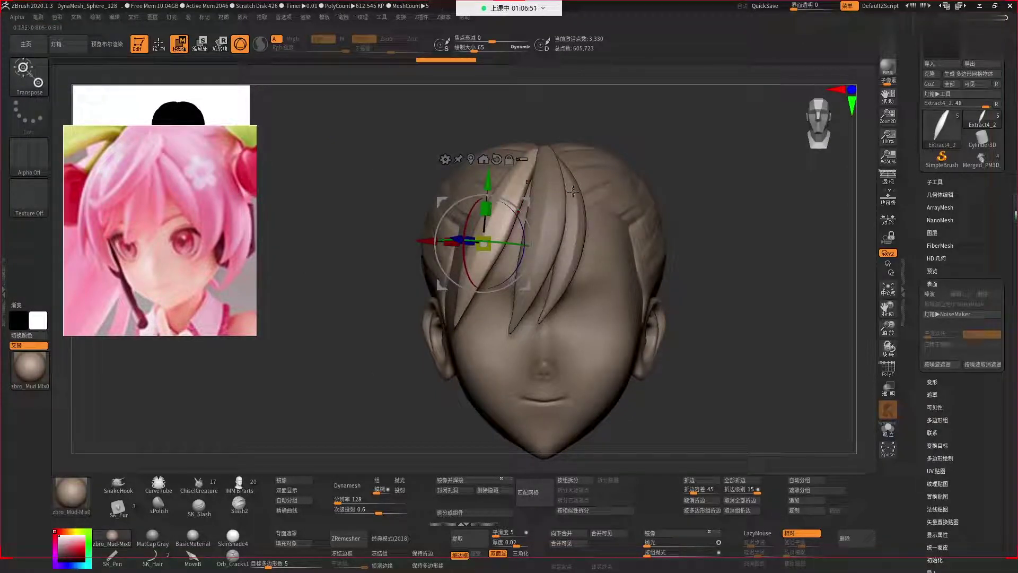
Tilt the third strand so it sits closer to the forehead, checking from the side.
left_click_drag(730, 301, 563, 259, "alt")
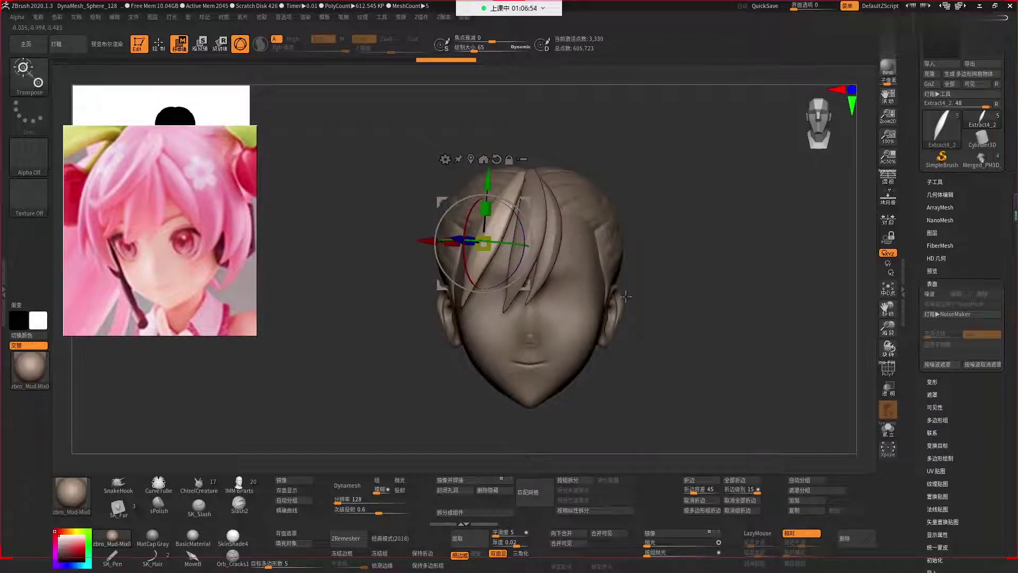
mouse_move(674, 286)
left_mouse_down()
mouse_move(704, 313)
mouse_move(602, 263)
left_mouse_up()
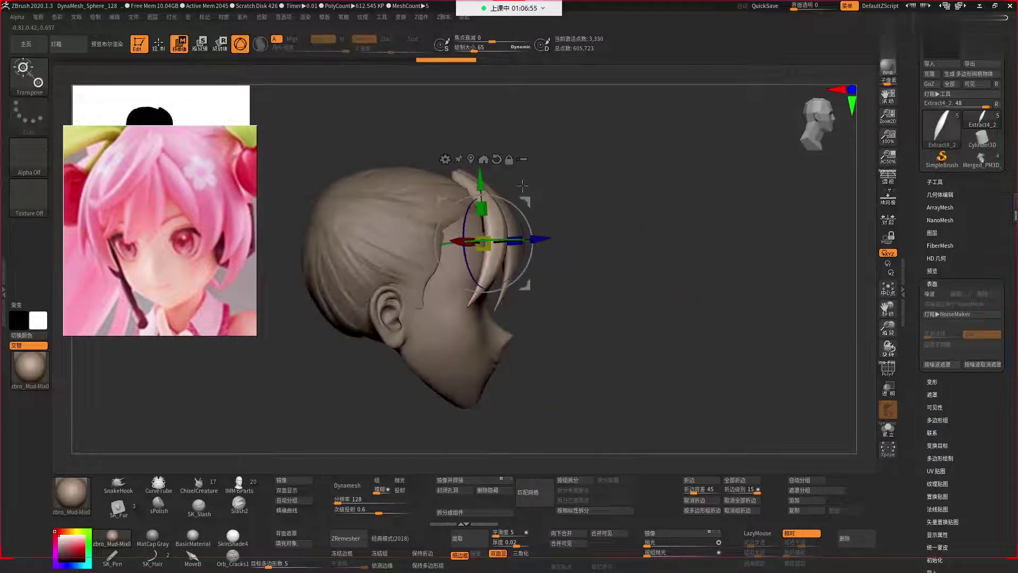
left_click_drag(525, 214, 557, 218)
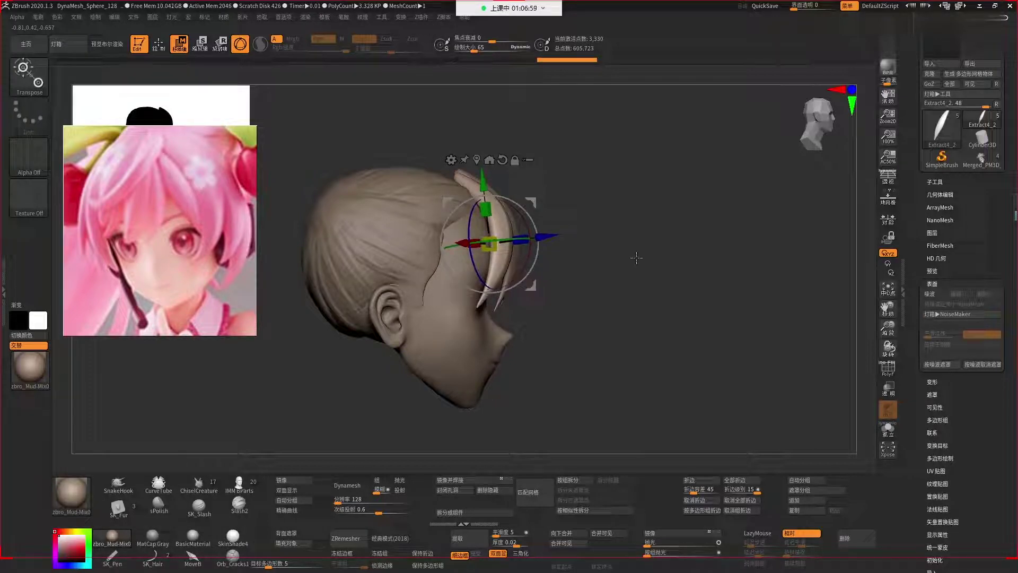
left_click_drag(706, 227, 611, 214)
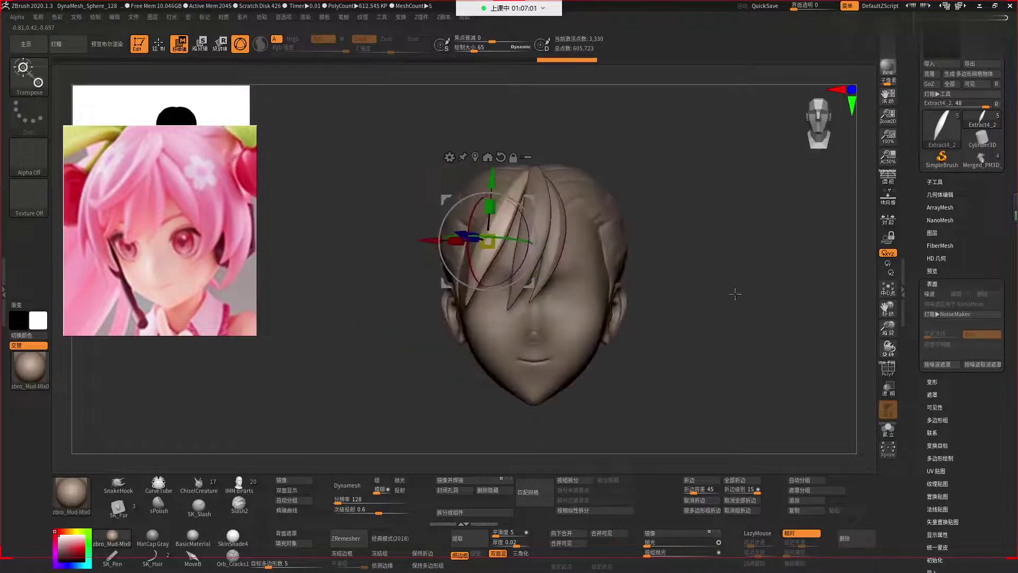
key("q")
right_click_drag(563, 206, 523, 179)
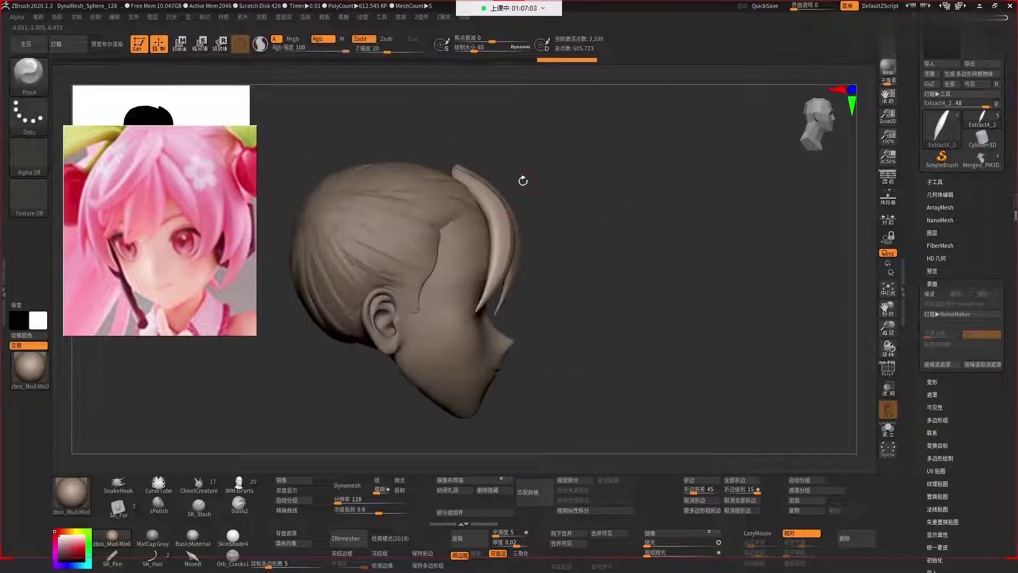
Reshape the bang strand's tip and enlarge the brush, orbiting to a three-quarter view.
left_click_drag(476, 190, 471, 179)
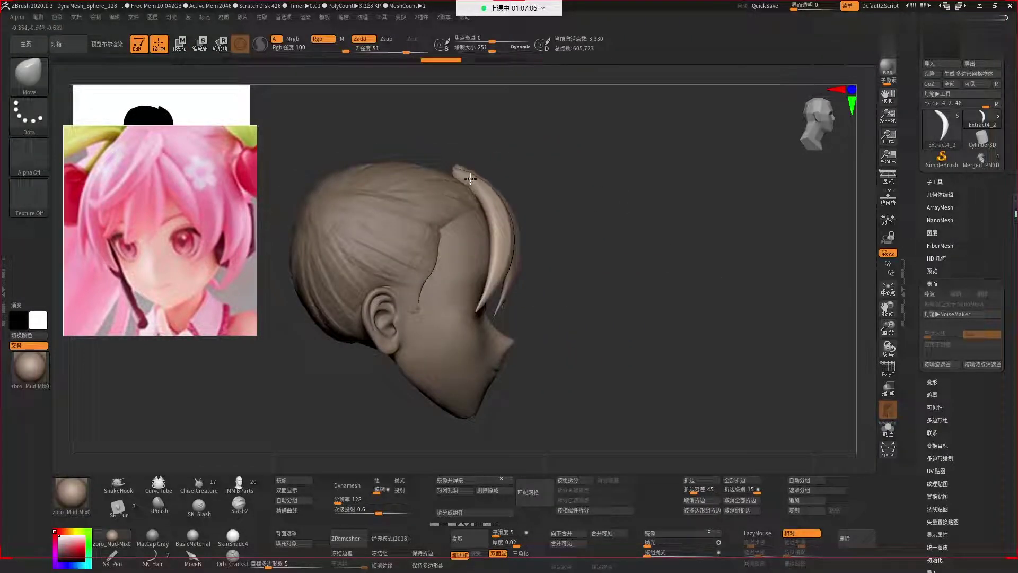
right_click(536, 209)
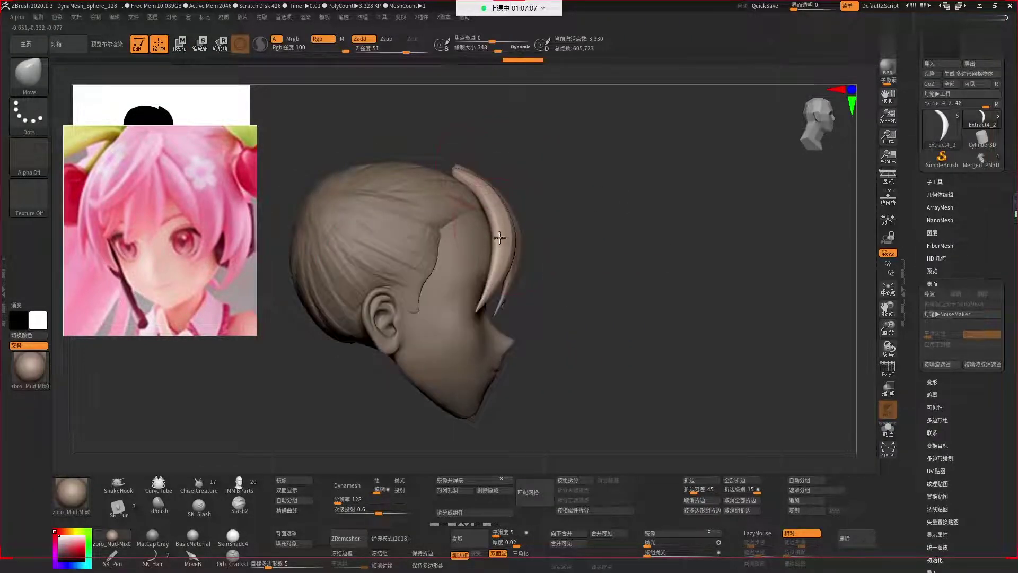
mouse_move(536, 209)
right_mouse_down()
mouse_move(564, 281)
mouse_move(533, 260)
right_mouse_up()
right_click(534, 260)
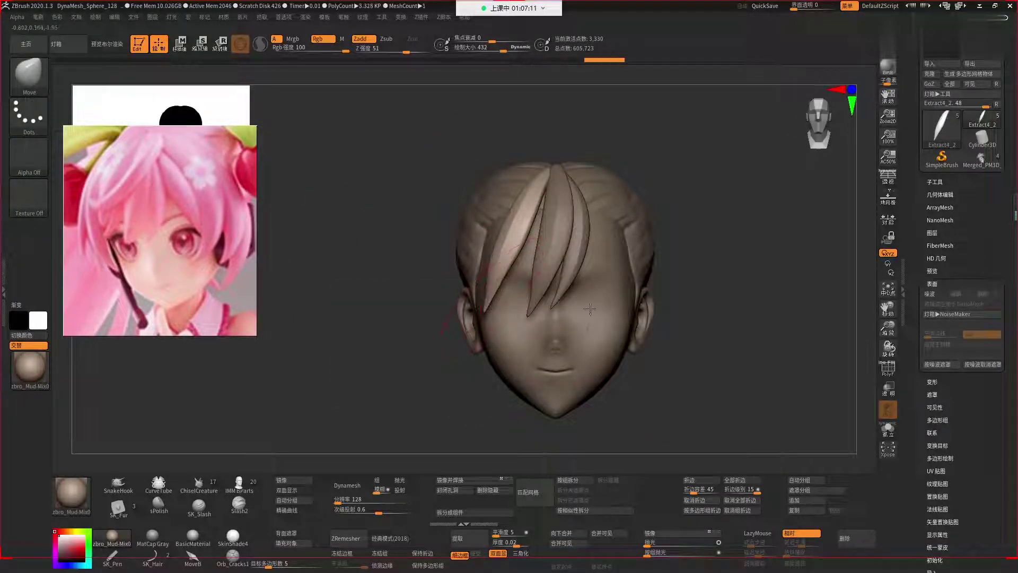
right_click_drag(590, 312, 683, 391)
right_click_drag(435, 343, 504, 310, "alt")
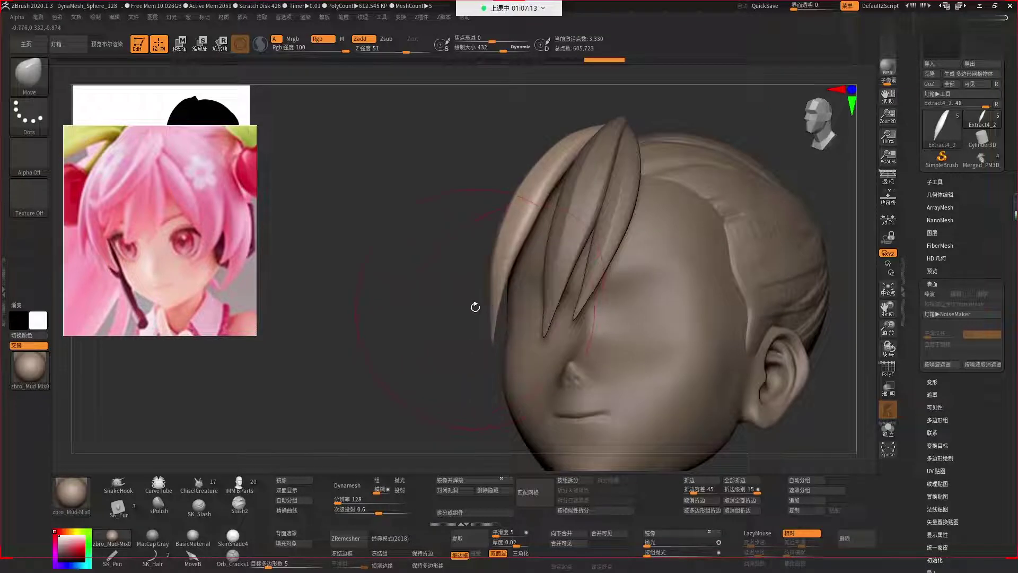
Pull the left strand's outer edge into a new curve with MoveF and BackfaceMask.
key("b")
key("m")
key("f")
left_click_drag(494, 310, 501, 319)
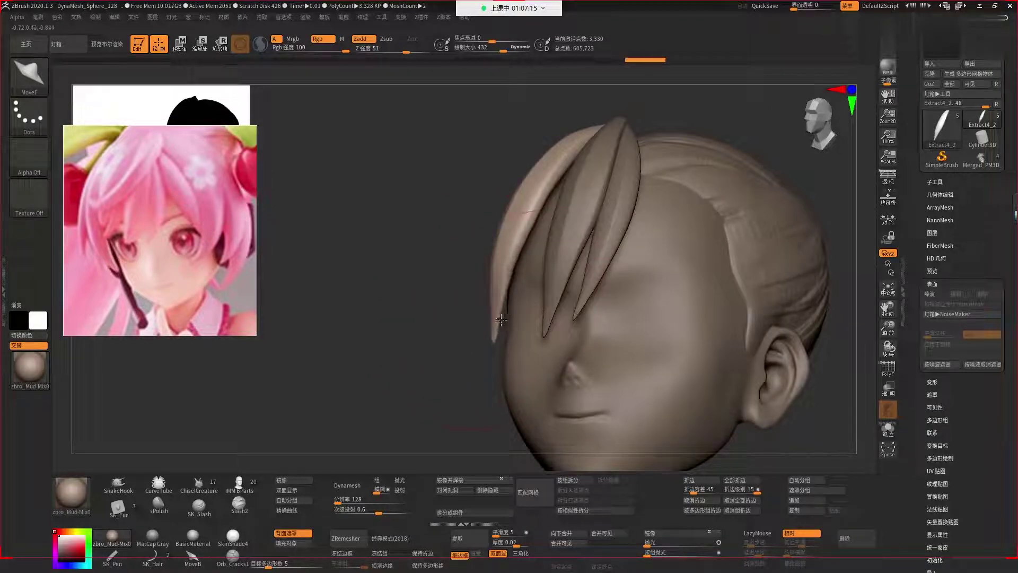
right_click_drag(461, 356, 530, 343)
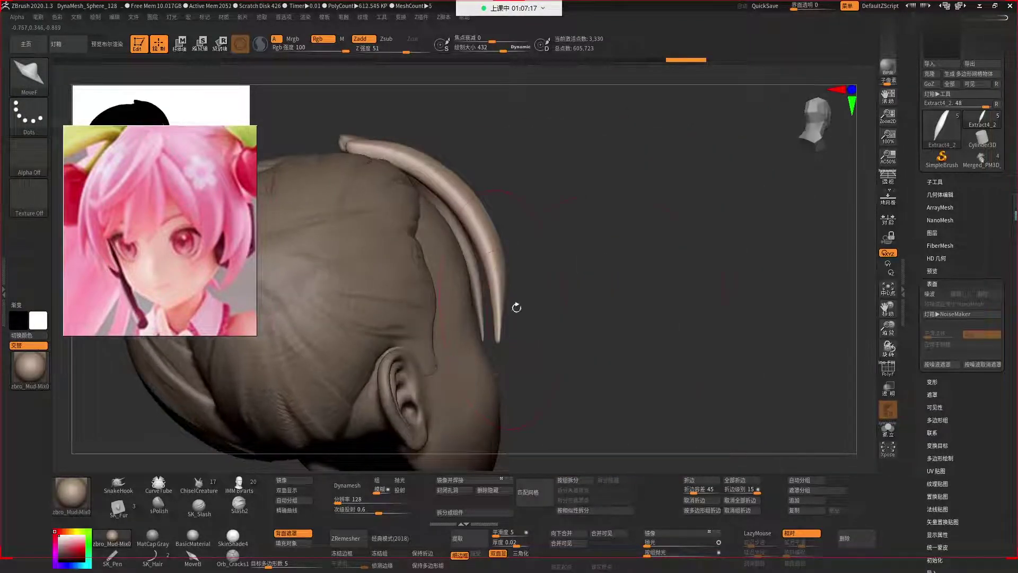
mouse_move(518, 304)
right_mouse_down()
mouse_move(587, 305)
mouse_move(635, 278)
mouse_move(714, 313)
mouse_move(684, 280)
mouse_move(734, 295)
mouse_move(543, 216)
right_mouse_up()
key("w")
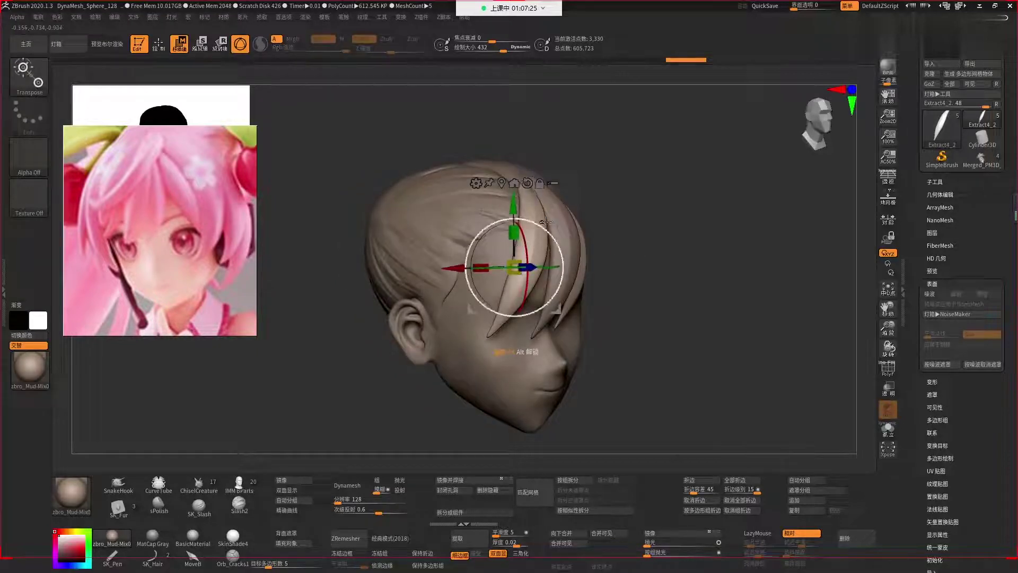
Solo the strand, delete its lower subdivisions and mirror it to the opposite side.
left_click(549, 217)
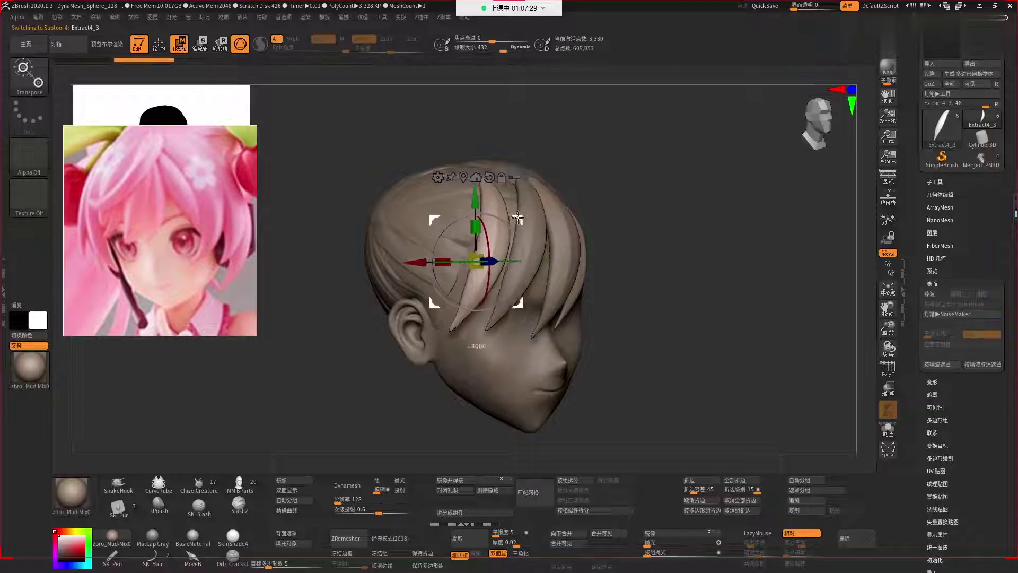
right_click_drag(665, 284, 516, 217)
left_click_drag(516, 218, 507, 215)
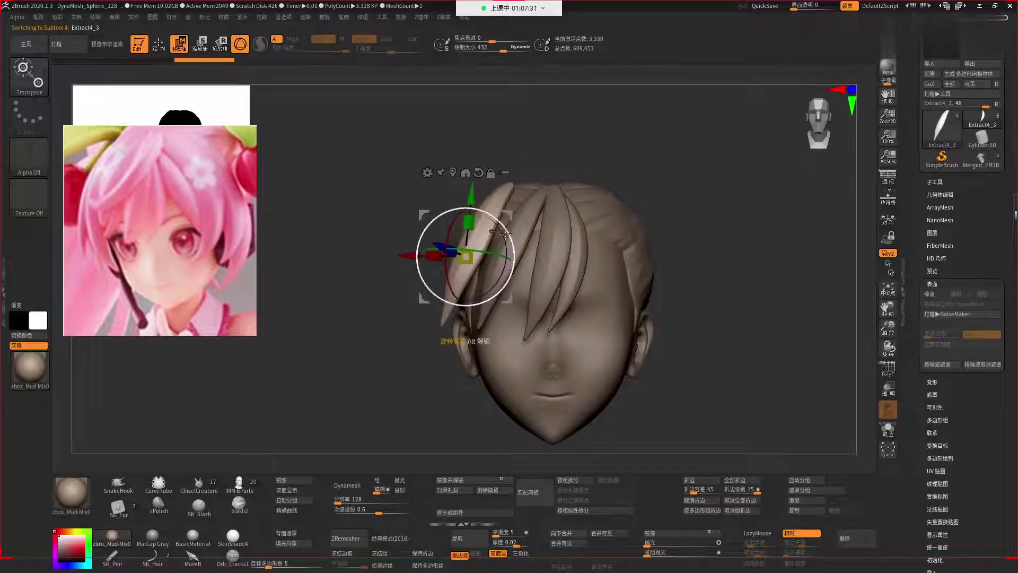
left_click(481, 479)
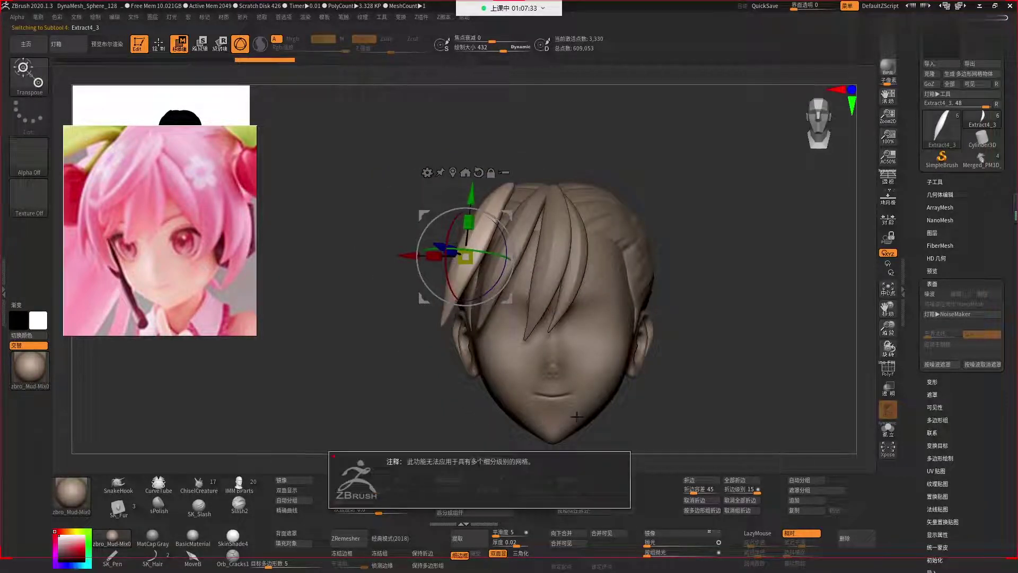
left_click(949, 194)
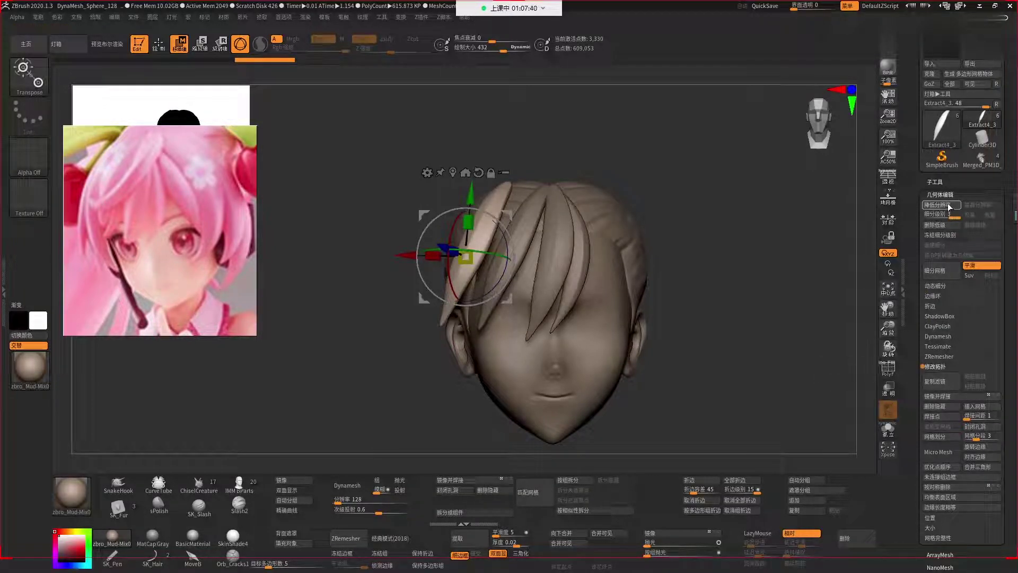
left_click(942, 204)
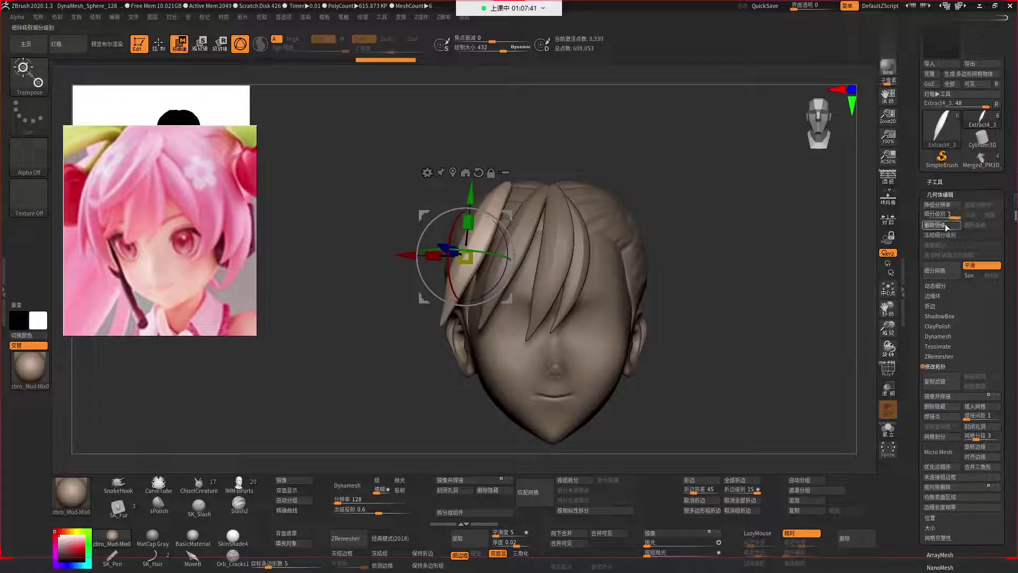
left_click(937, 396)
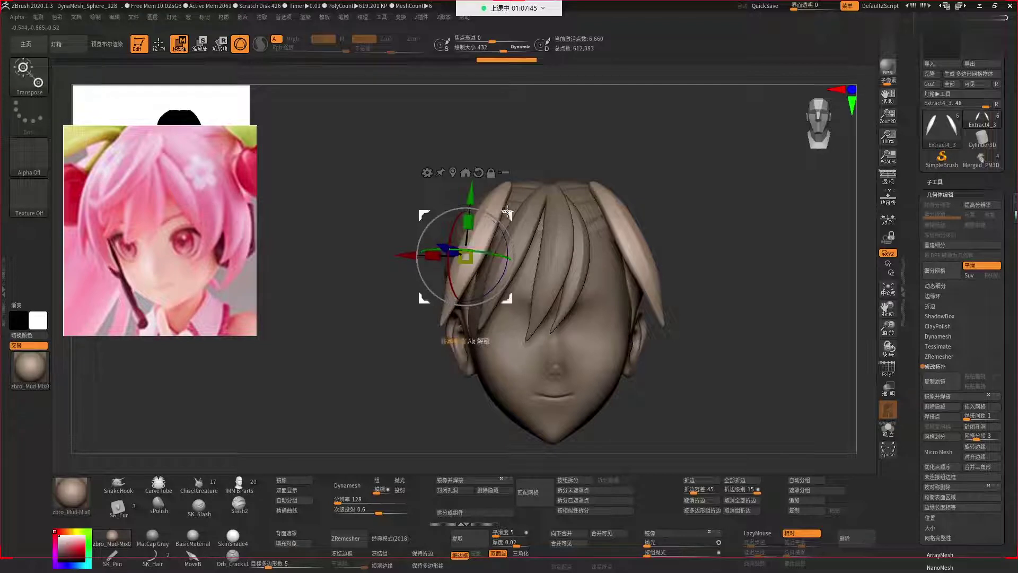
Hide and delete the leftover left-side strand copy.
left_click_drag(505, 214, 525, 210)
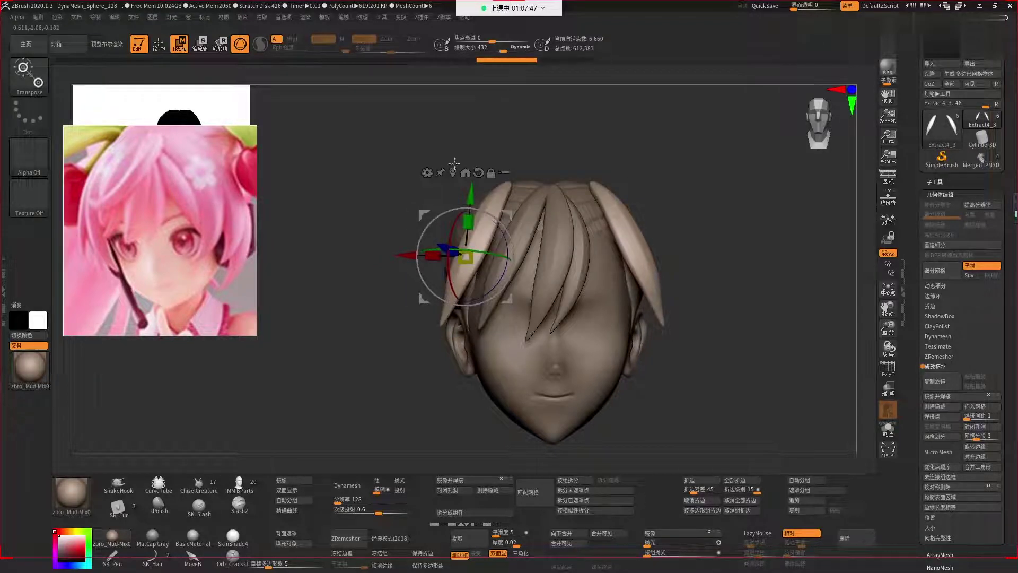
left_click(483, 231)
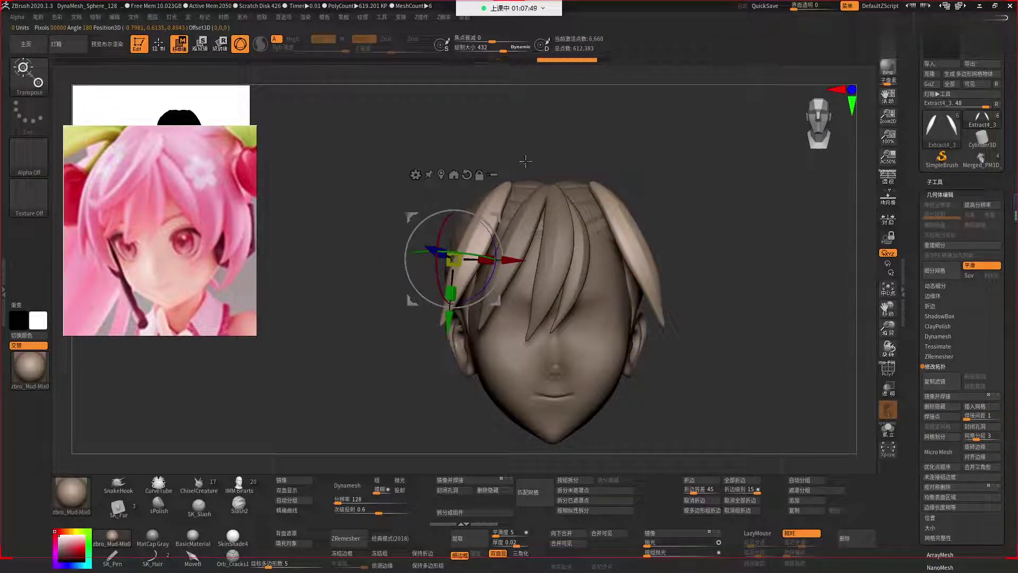
left_click_drag(538, 149, 403, 346, "ctrl+alt+shift")
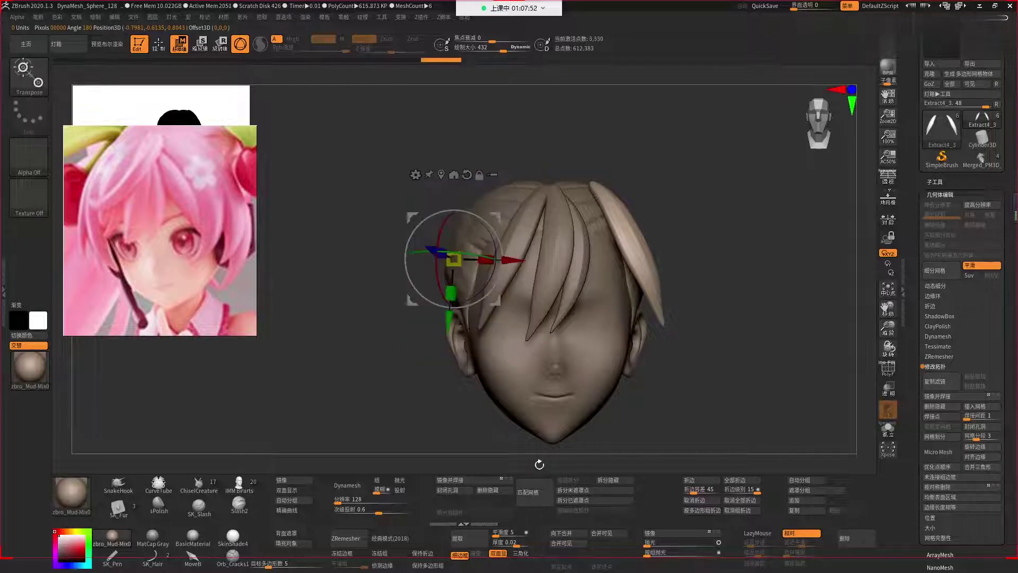
left_click(496, 490)
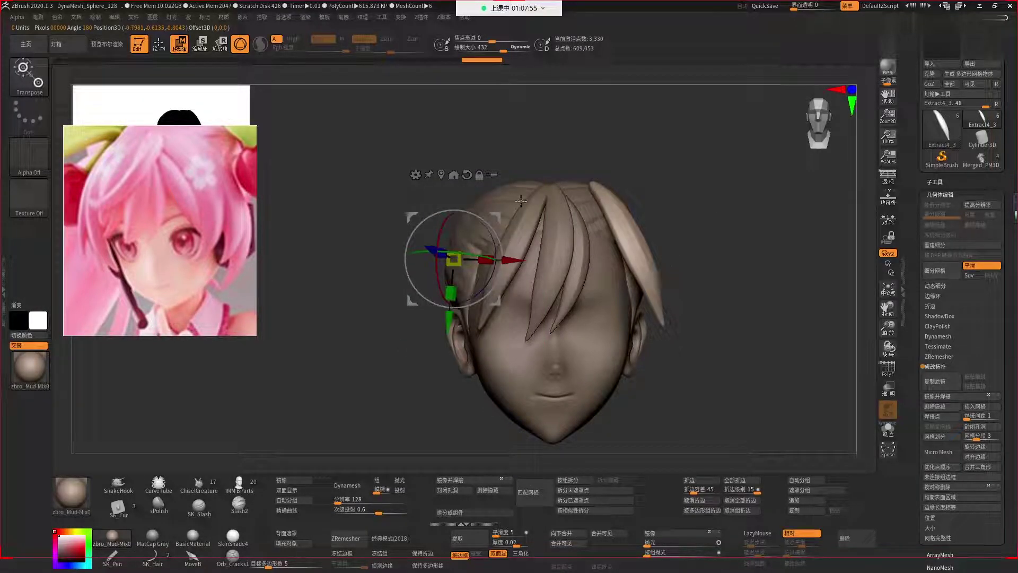
Rotate the mirrored strand to a more upright angle with the Transpose gizmo.
left_click(629, 253)
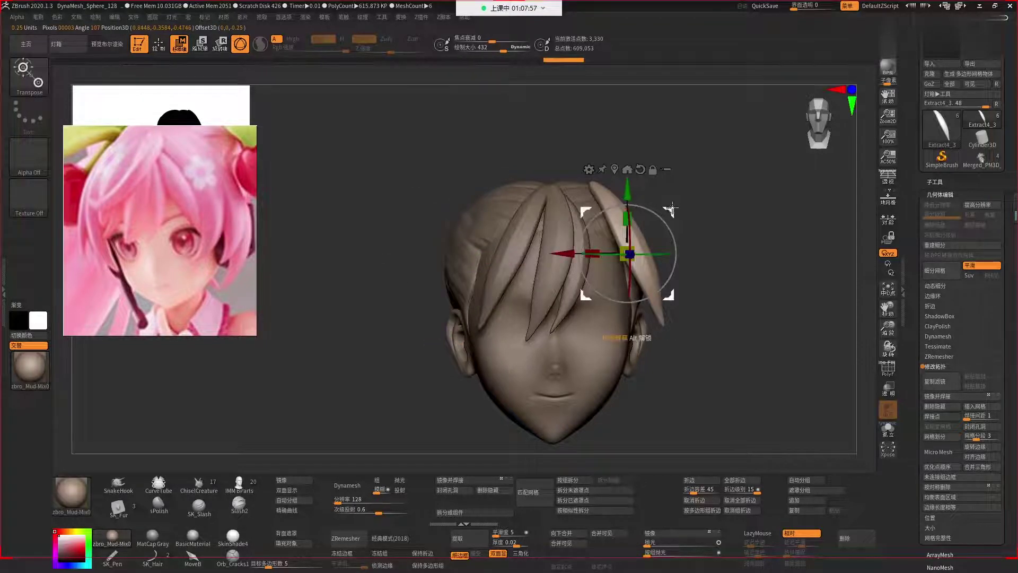
left_click(493, 249)
left_click_drag(679, 253, 735, 291)
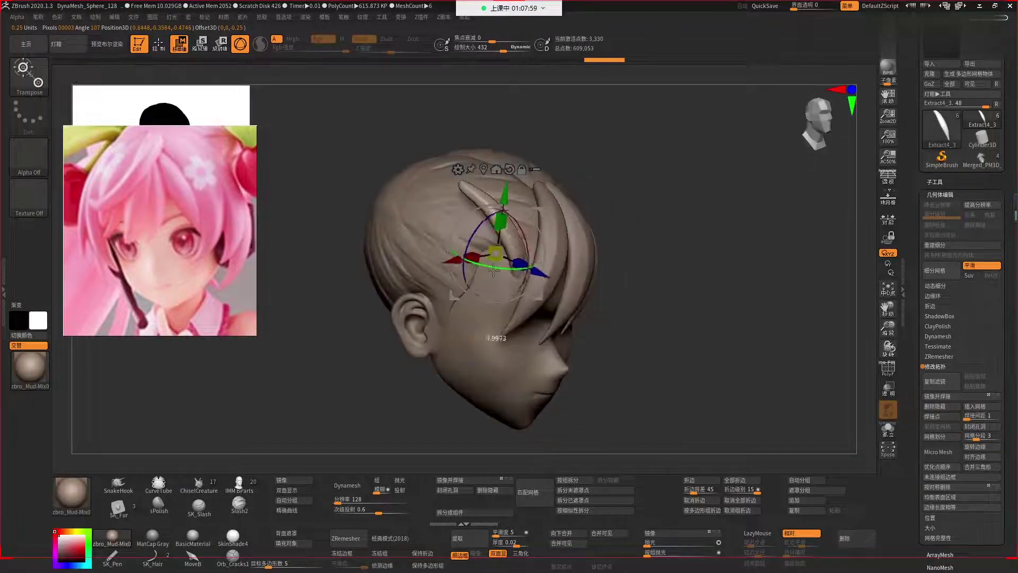
mouse_move(494, 270)
left_mouse_down()
mouse_move(557, 250)
mouse_move(589, 280)
mouse_move(646, 270)
left_mouse_up()
left_click_drag(718, 285, 573, 257)
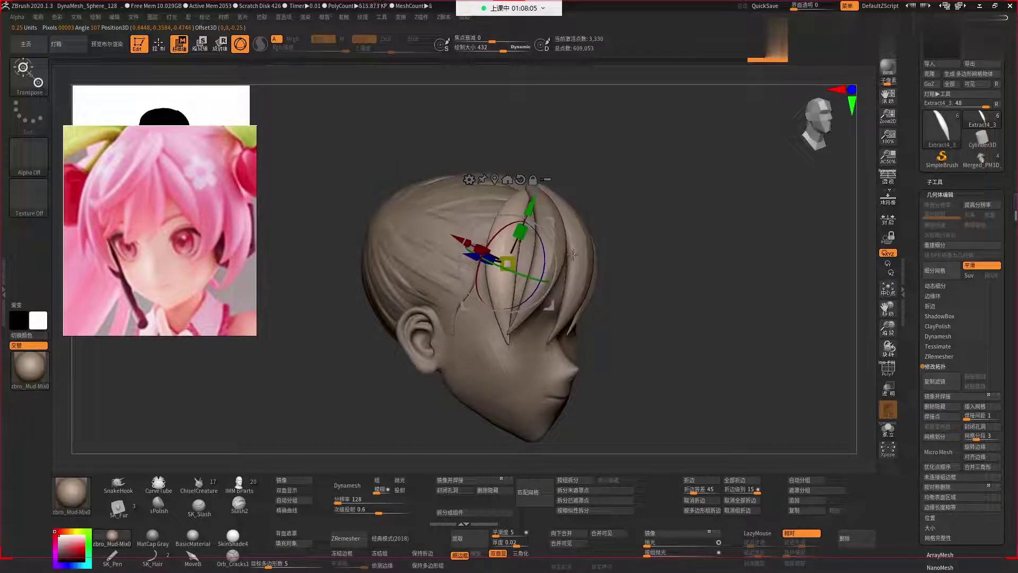
key("q")
key("b")
key("m")
key("v")
key("space")
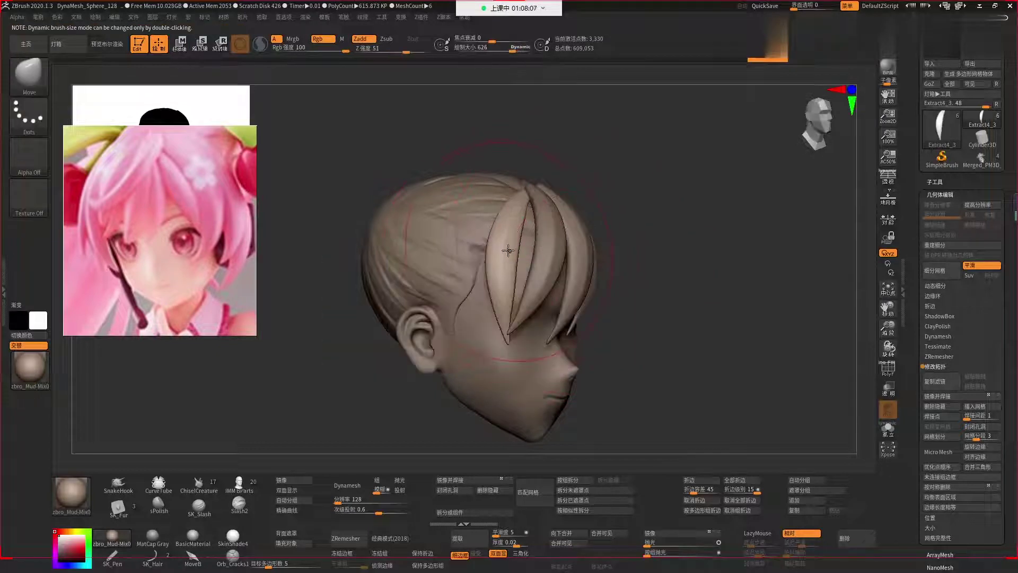
Push the front bang strand to the right and shrink the brush slightly.
left_click_drag(508, 251, 527, 249)
mouse_move(599, 297)
left_mouse_down()
mouse_move(636, 339)
mouse_move(625, 359)
mouse_move(512, 337)
left_mouse_up()
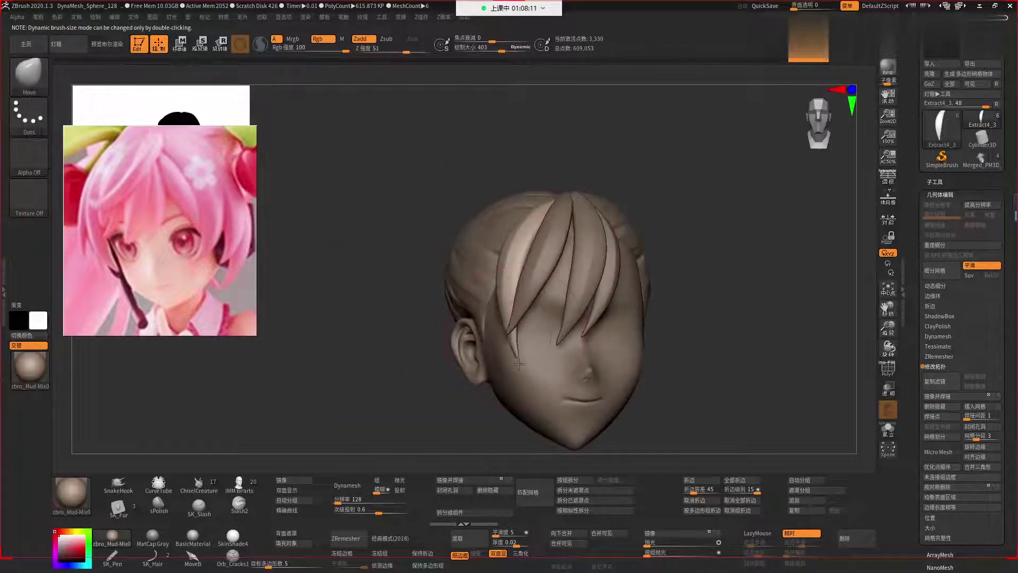
left_click_drag(674, 392, 621, 360)
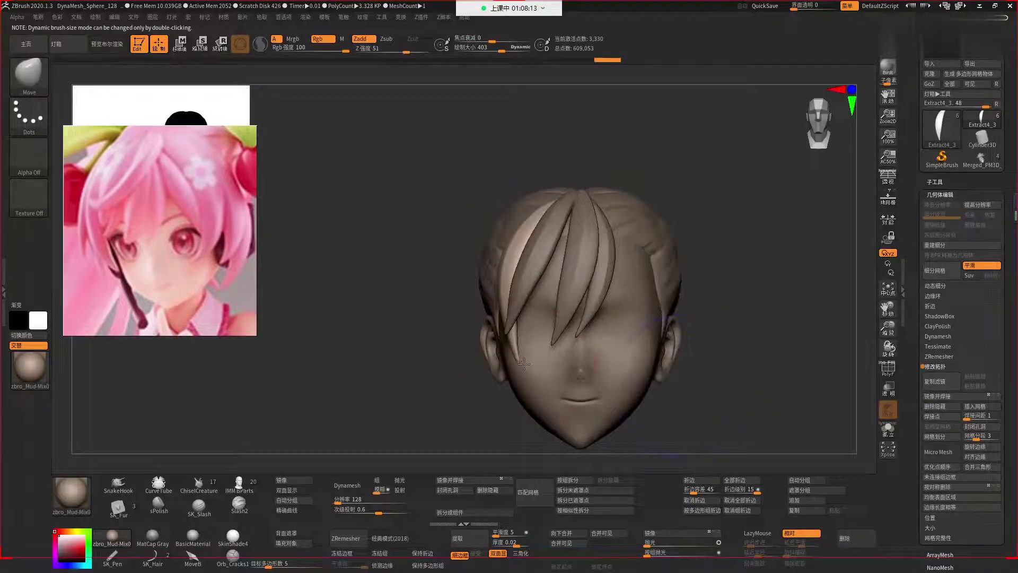
left_click_drag(555, 358, 764, 370)
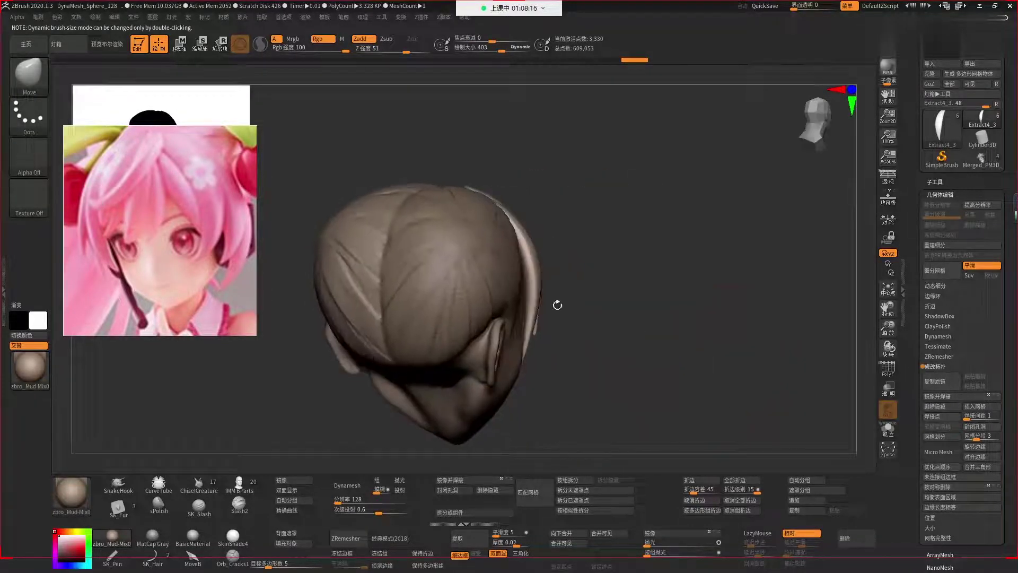
key("space")
left_click_drag(527, 300, 534, 303)
right_click(533, 320)
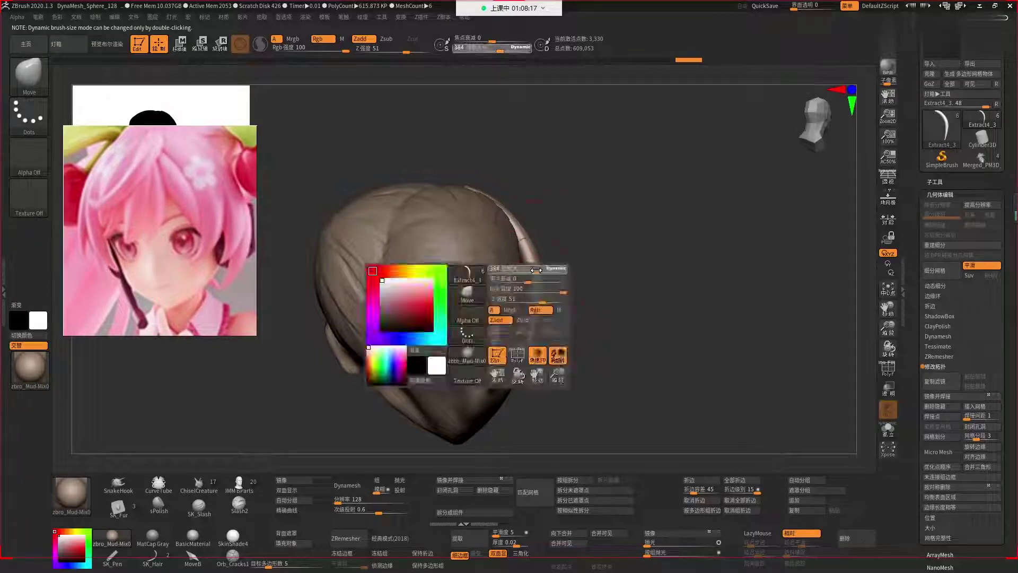
Shrink the brush, check the side strand's PolyF wireframe, and switch to MoveF to reshape it.
mouse_move(619, 282)
left_mouse_down()
mouse_move(587, 287)
mouse_move(640, 265)
mouse_move(610, 265)
left_mouse_up()
right_click(640, 265)
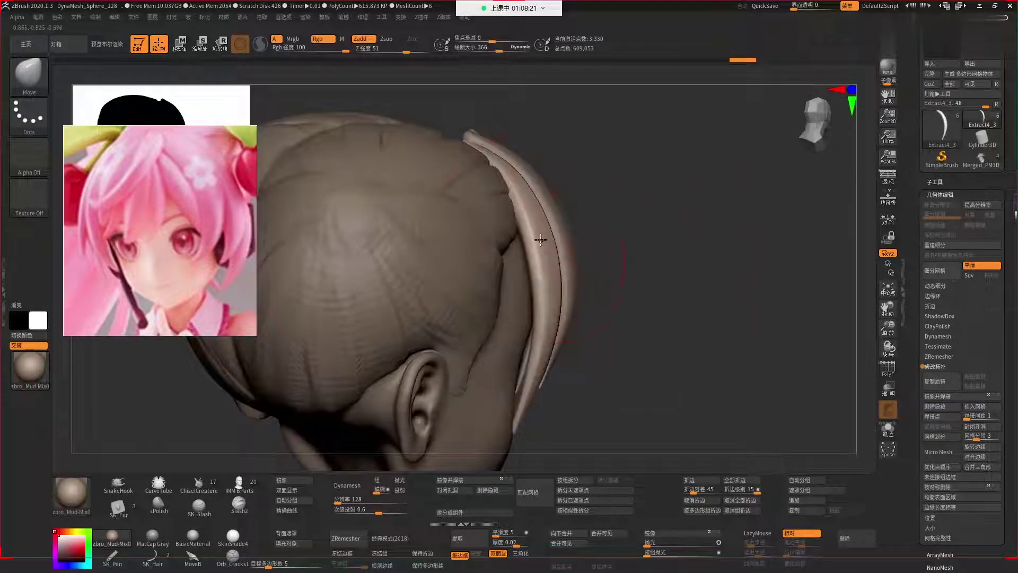
right_click(538, 239)
left_click_drag(538, 238, 597, 265)
key("shift+f")
scroll(645, 295, "up", 3)
left_click_drag(645, 295, 621, 254)
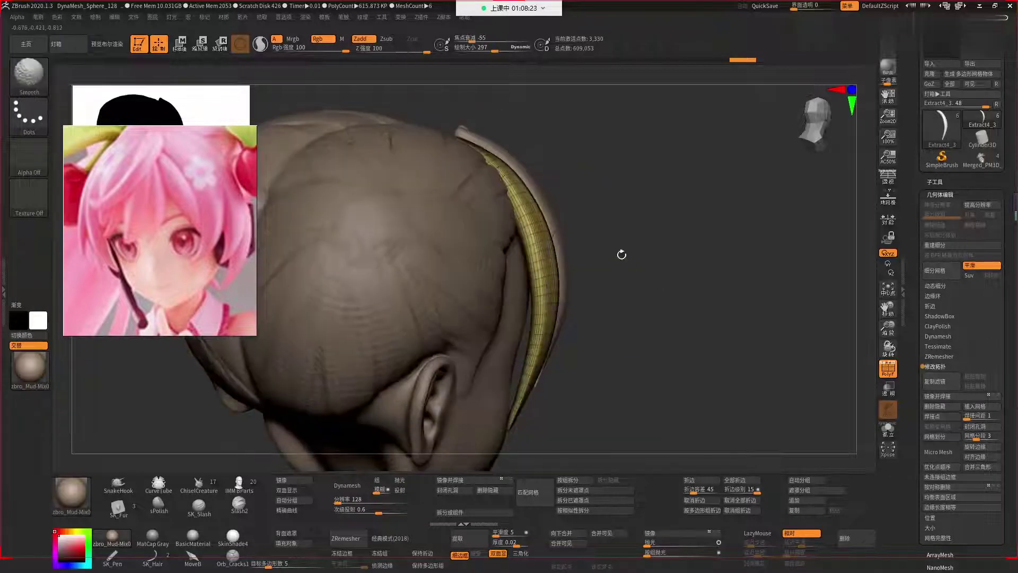
right_click(530, 230)
key("shift+f")
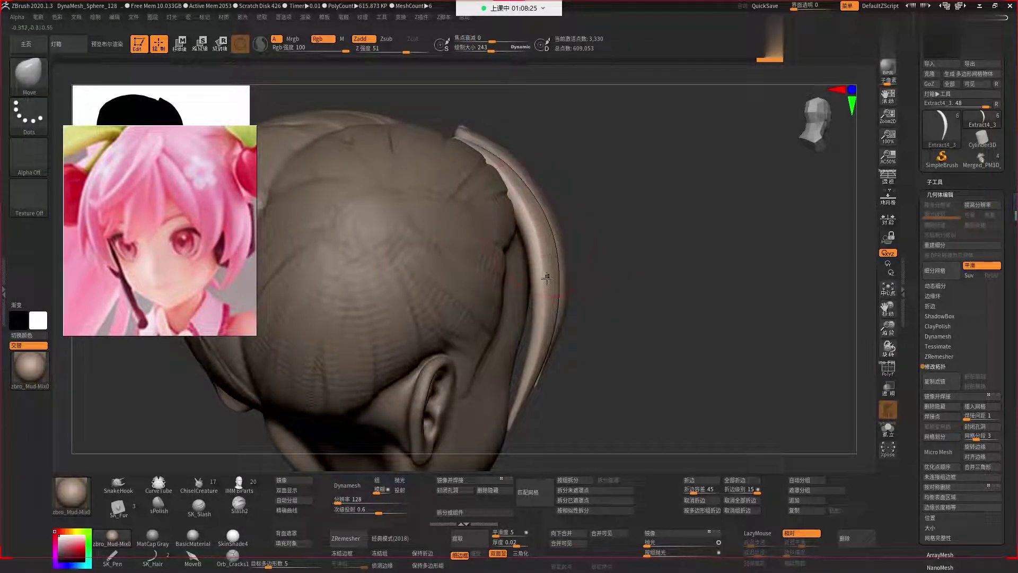
mouse_move(536, 227)
left_mouse_down()
mouse_move(591, 286)
mouse_move(562, 243)
left_mouse_up()
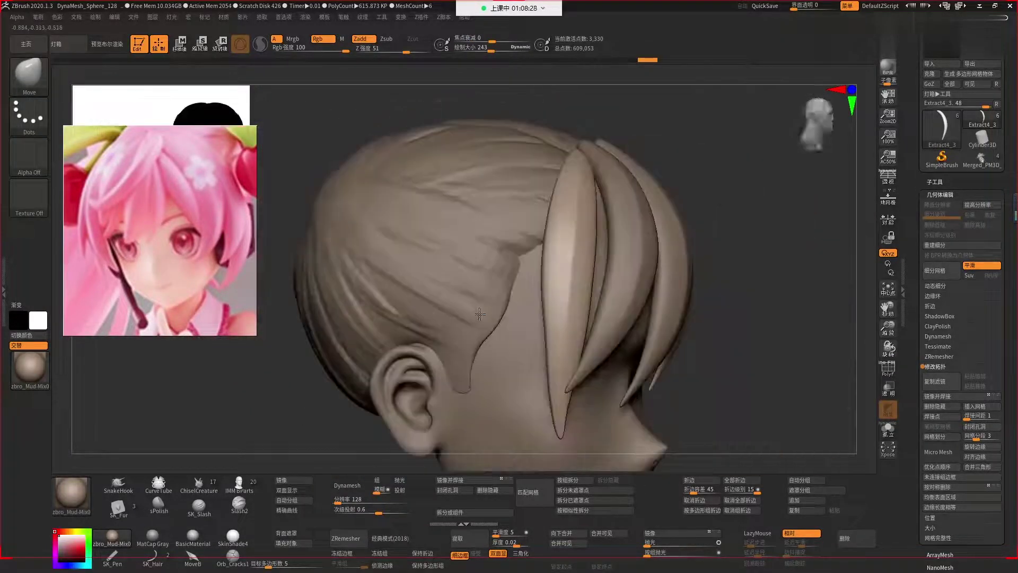
right_click(530, 323)
scroll(605, 232, "up", 2)
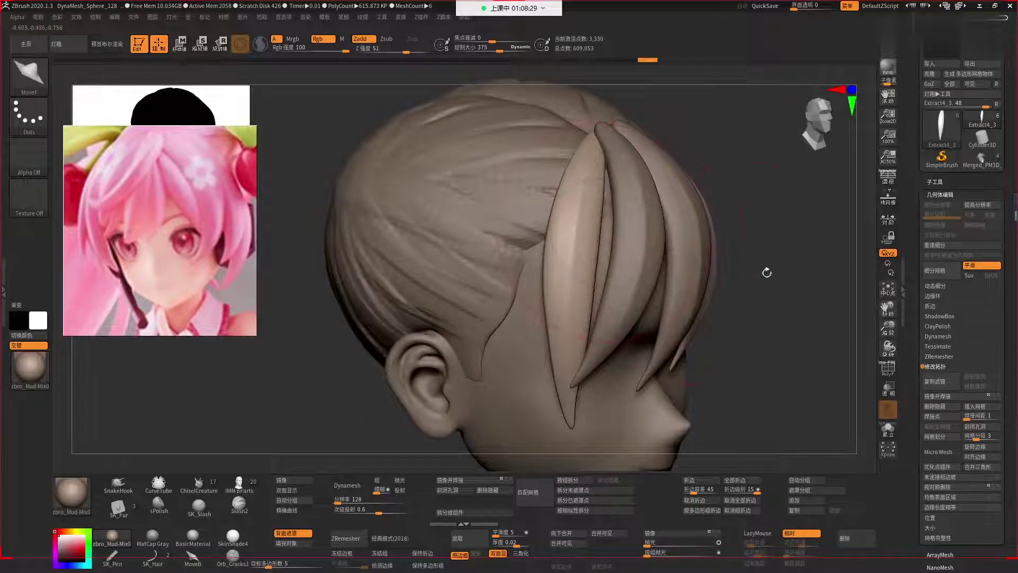
left_click_drag(766, 272, 743, 268)
Widen the long side strand slightly with the Transpose gizmo.
key("w")
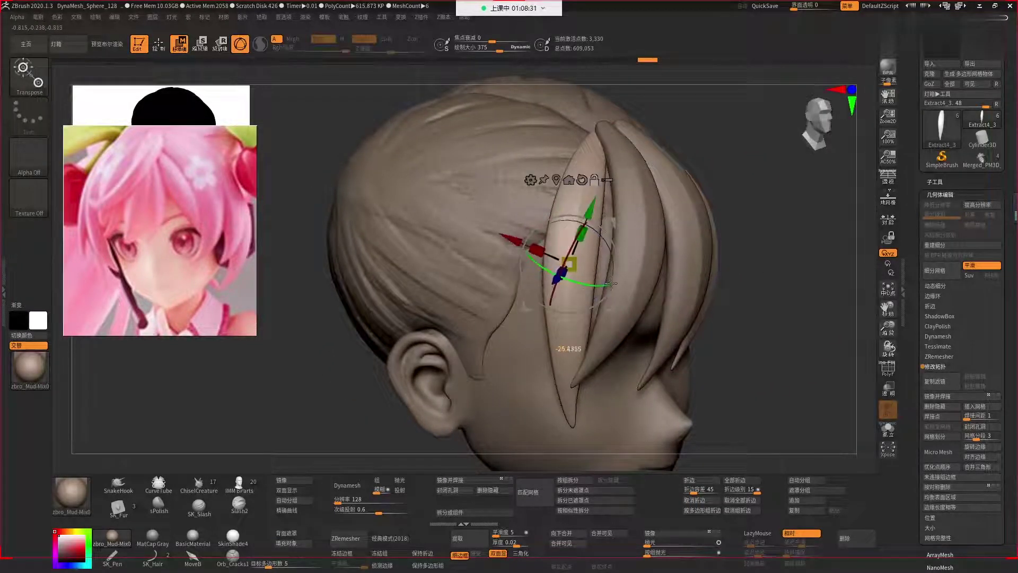
mouse_move(611, 284)
left_mouse_down()
mouse_move(592, 262)
mouse_move(618, 250)
mouse_move(615, 233)
left_mouse_up()
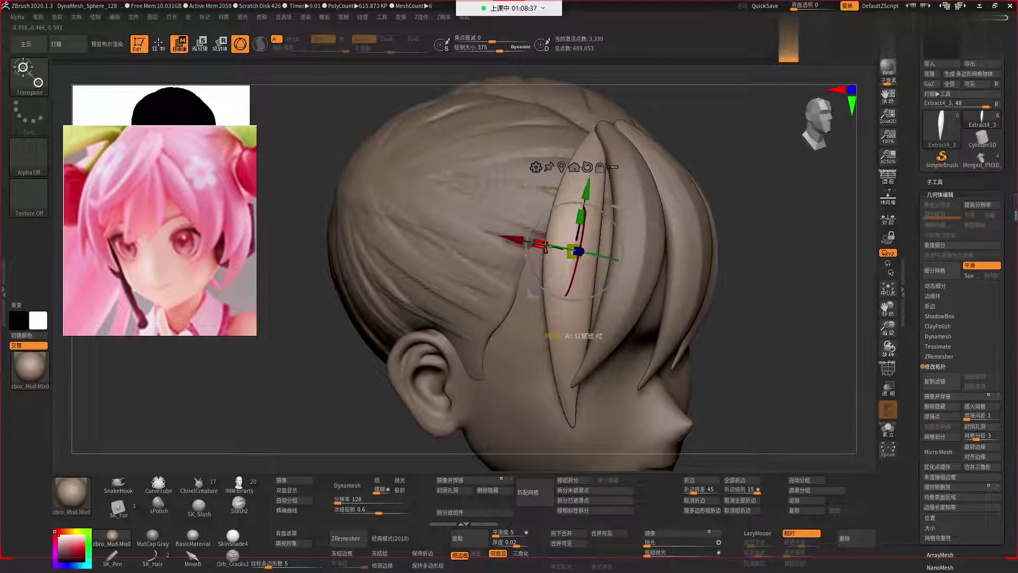
left_click_drag(537, 243, 521, 233)
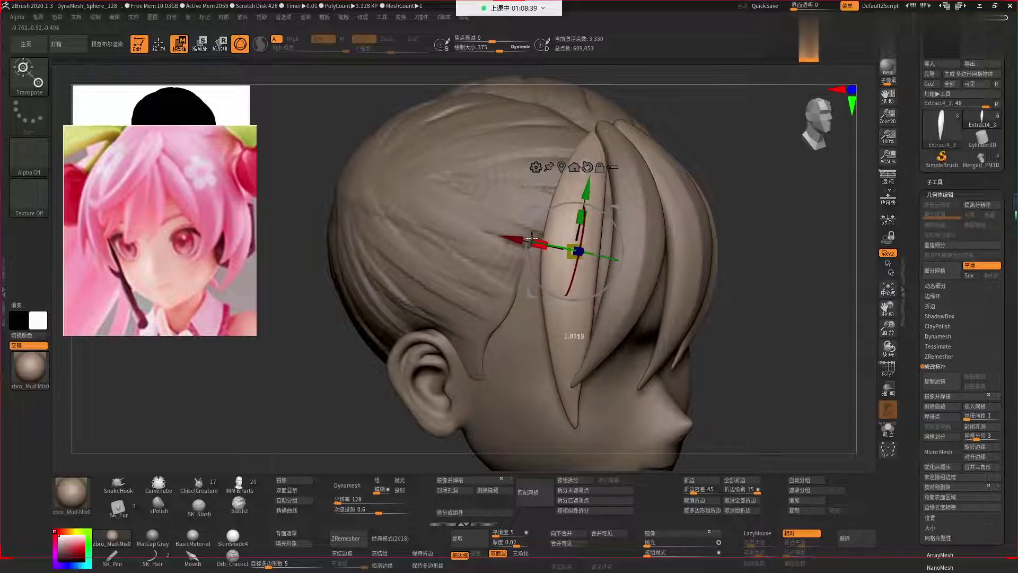
key("q")
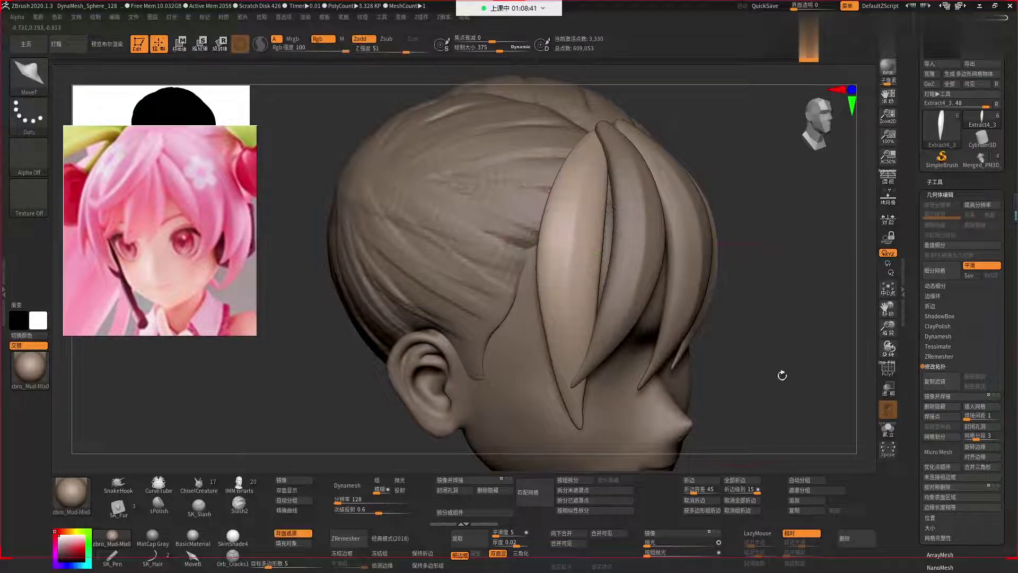
left_click_drag(780, 373, 566, 398)
Set up the Move brush at draw size 229 and select the neighbouring strand Extract4_2.
key("b")
key("m")
key("v")
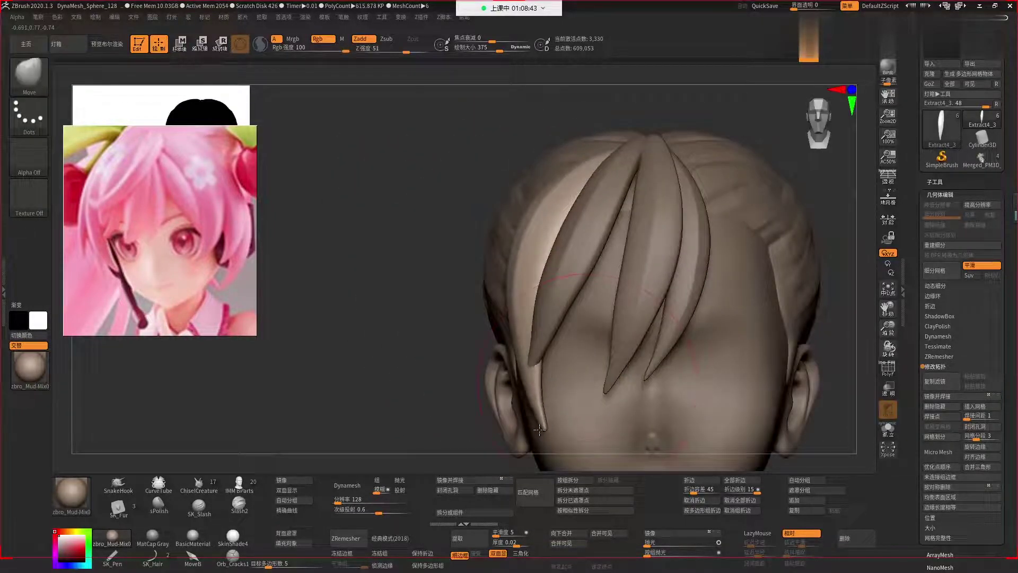
key("space")
left_click_drag(542, 391, 528, 390)
left_click_drag(460, 417, 525, 383)
key("space")
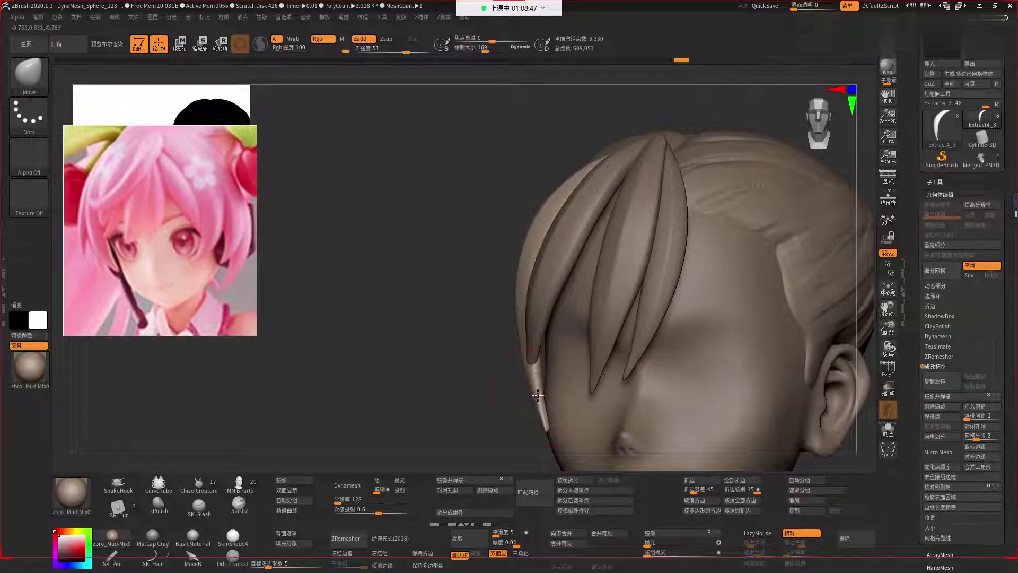
key("space")
mouse_move(537, 395)
left_mouse_down()
mouse_move(526, 387)
mouse_move(561, 348)
left_mouse_up()
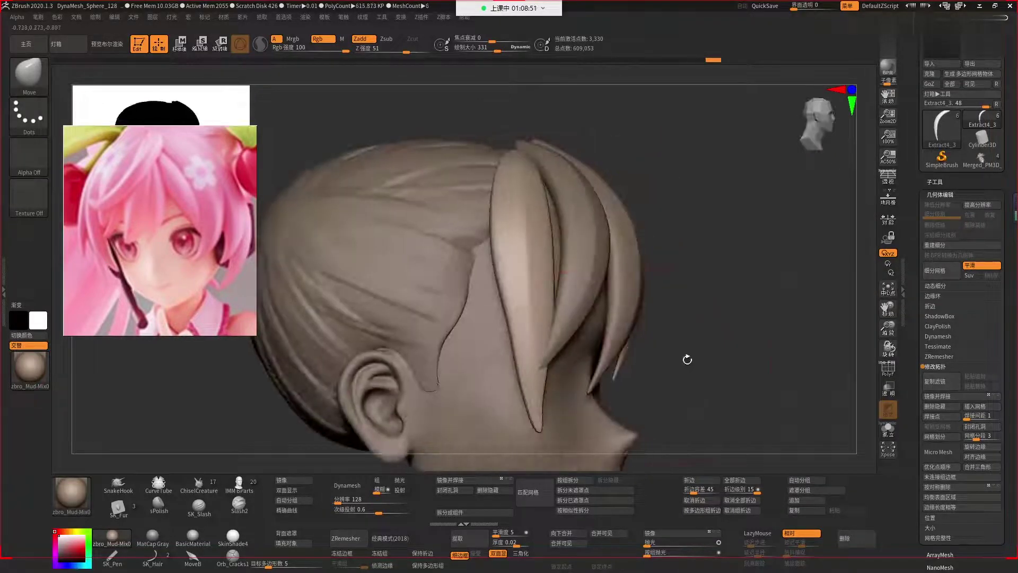
left_click_drag(687, 359, 577, 297)
left_click(578, 294, "alt")
key("space")
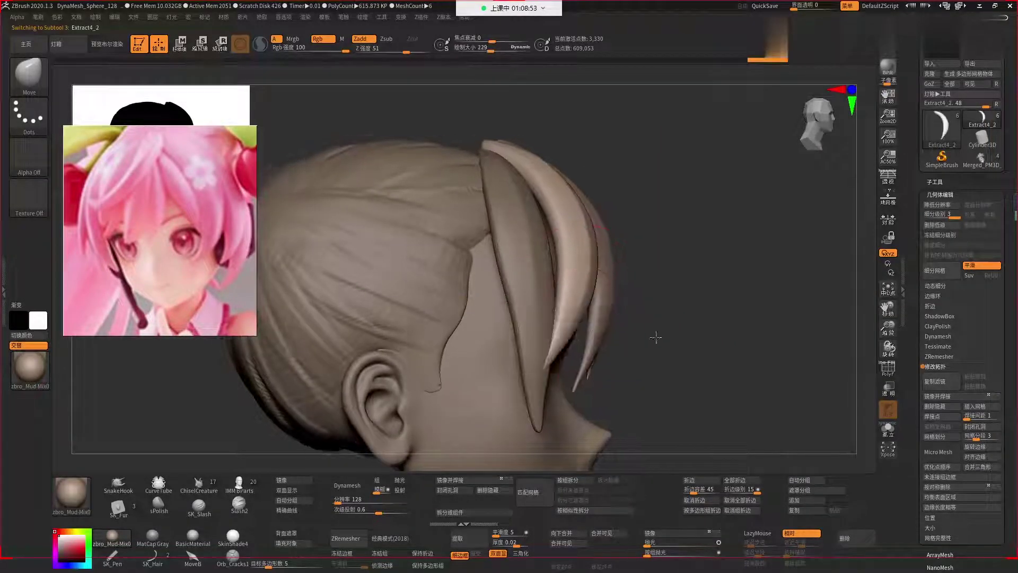
Select strand subtool Extract4_3 in side profile and set the brush size to 157.
key("space")
mouse_move(594, 341)
left_mouse_down()
mouse_move(678, 362)
mouse_move(551, 363)
left_mouse_up()
key("space")
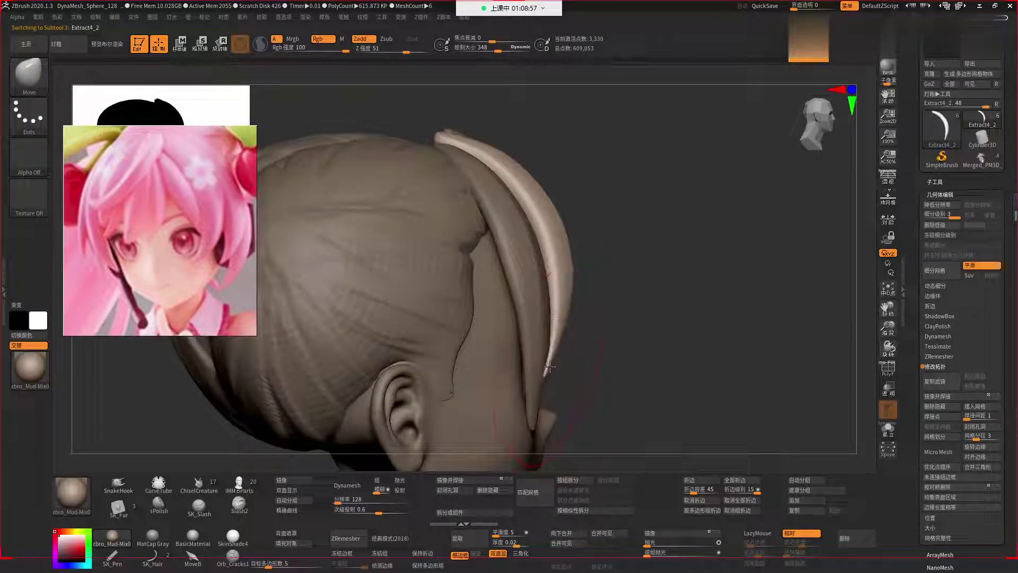
left_click_drag(639, 388, 582, 280)
left_click(582, 280, "alt")
mouse_move(673, 392)
left_mouse_down()
mouse_move(749, 377)
mouse_move(555, 374)
left_mouse_up()
key("space")
key("space")
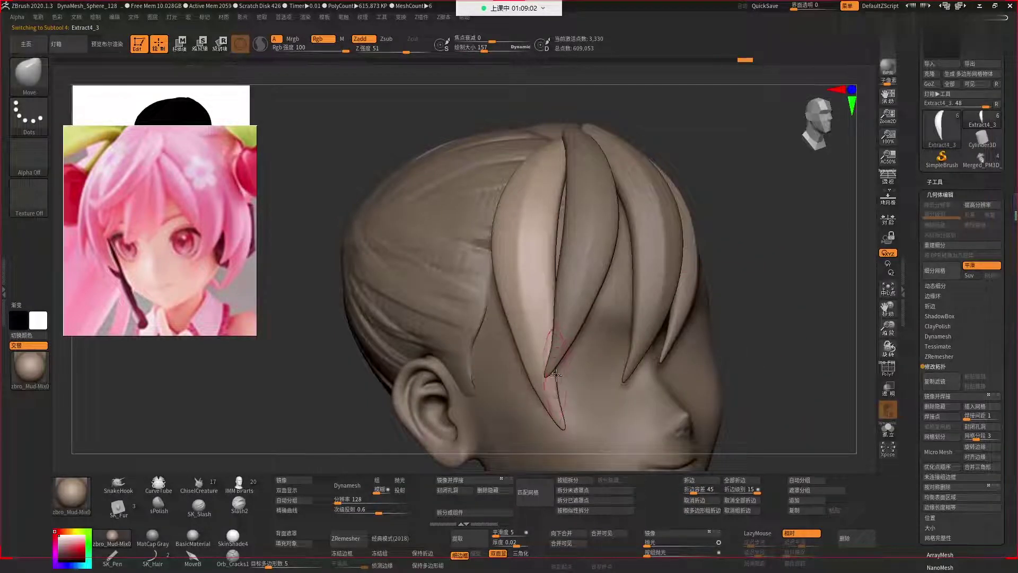
Shift-smooth the strand's tip to taper it.
key("shift")
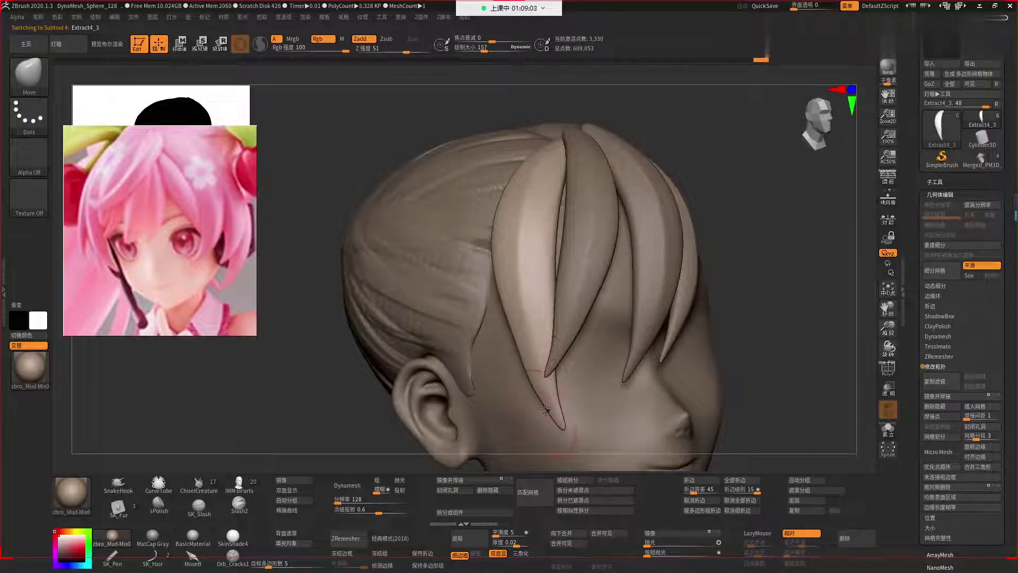
key("shift")
mouse_move(560, 423)
left_mouse_down("shift")
mouse_move(548, 382)
mouse_move(559, 409)
left_mouse_up("shift")
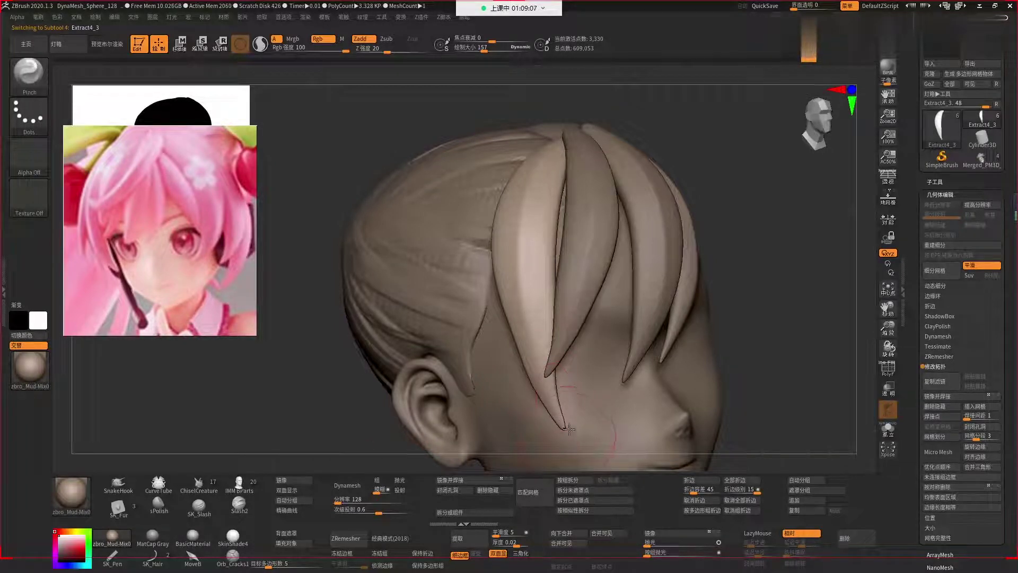
mouse_move(324, 339)
left_mouse_down()
mouse_move(507, 330)
mouse_move(573, 297)
left_mouse_up()
key("space")
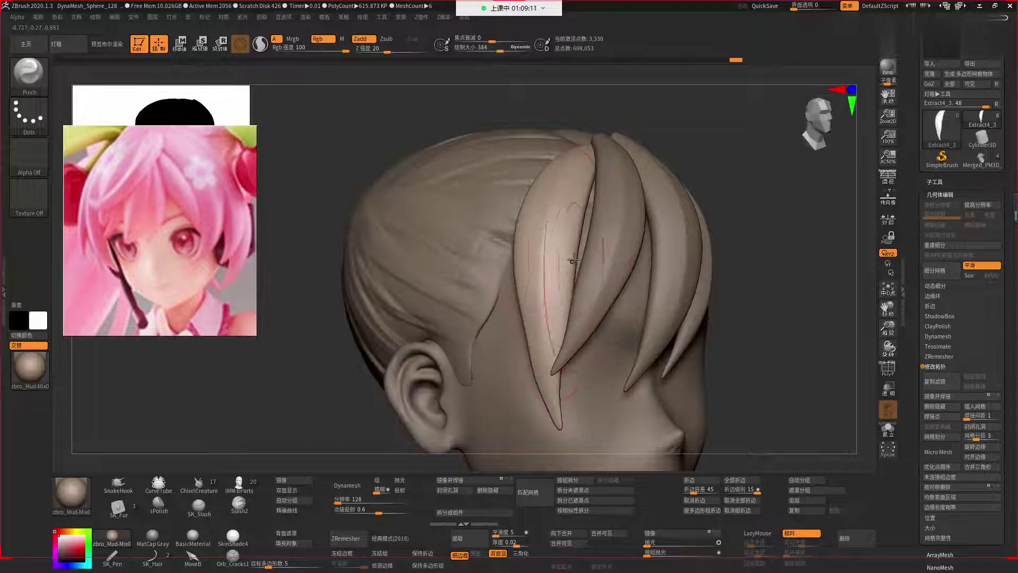
Pull the strand with the Move brush so it follows the head's curve.
key("b")
key("m")
key("f")
key("b")
key("m")
key("v")
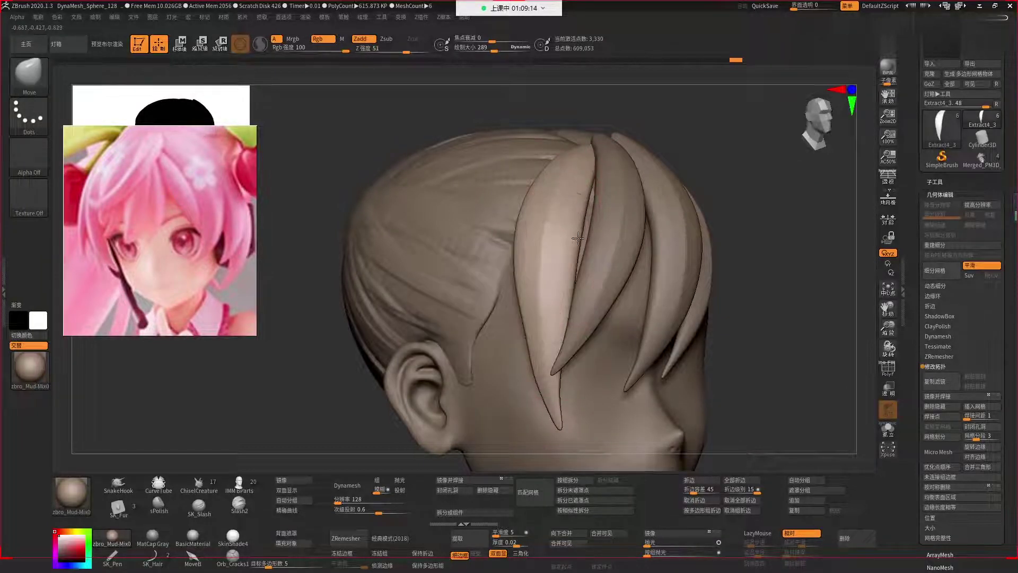
left_click_drag(586, 192, 593, 187)
key("f")
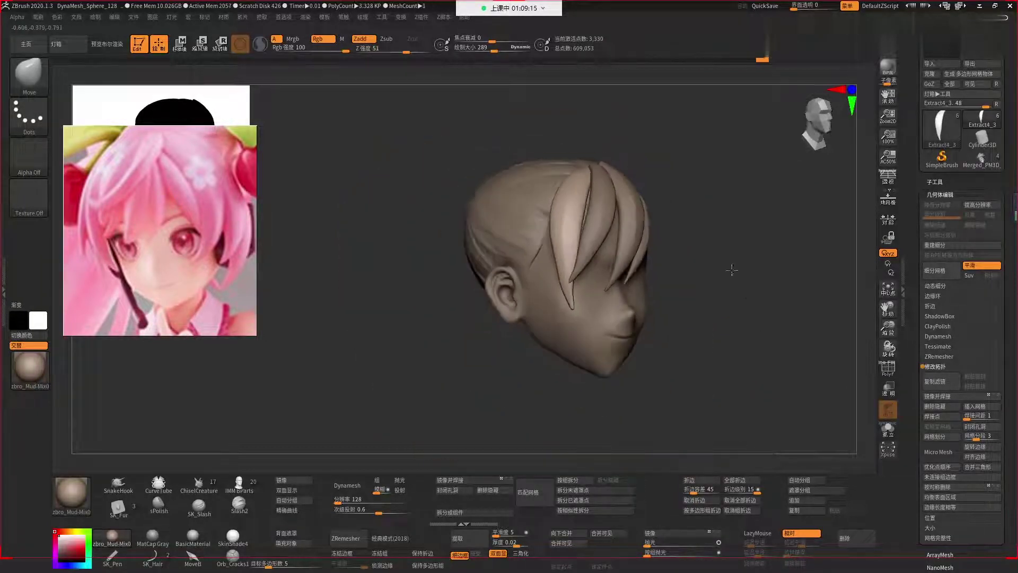
left_click_drag(696, 278, 710, 273, "shift")
key("w")
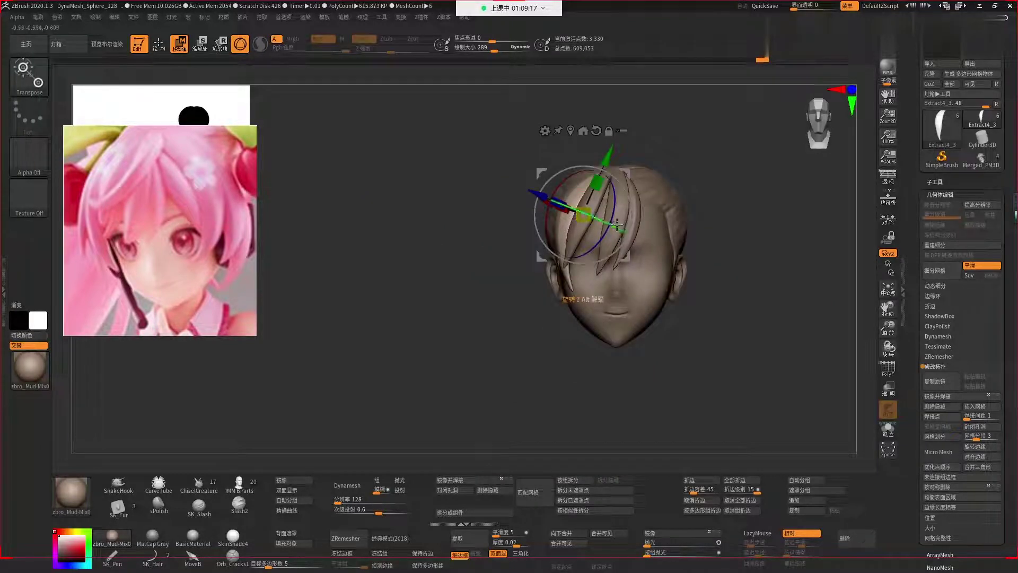
Select the left bang strand Extract4_4 and scale it up with the Transpose gizmo.
key("q")
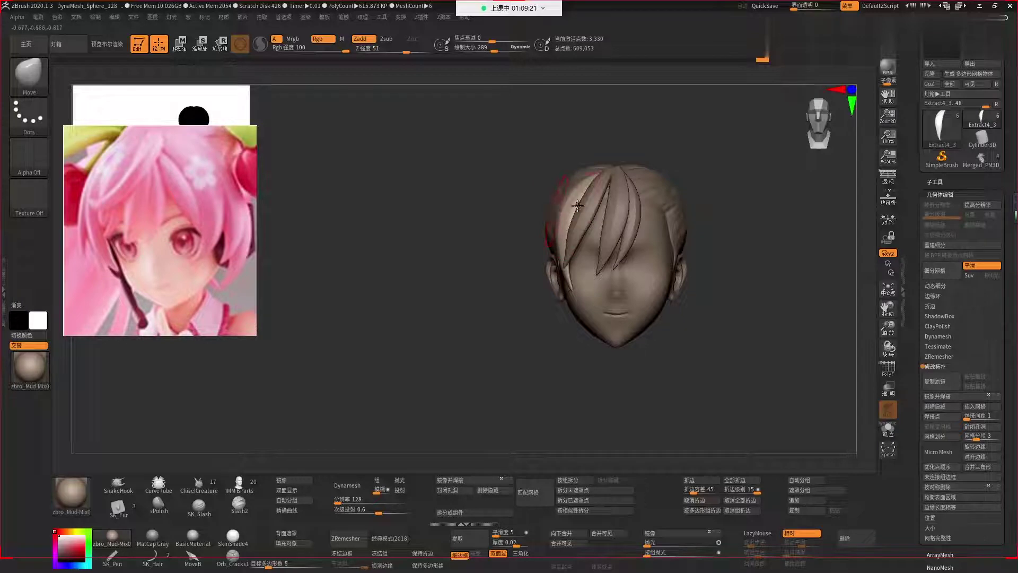
key("w")
left_click(554, 220)
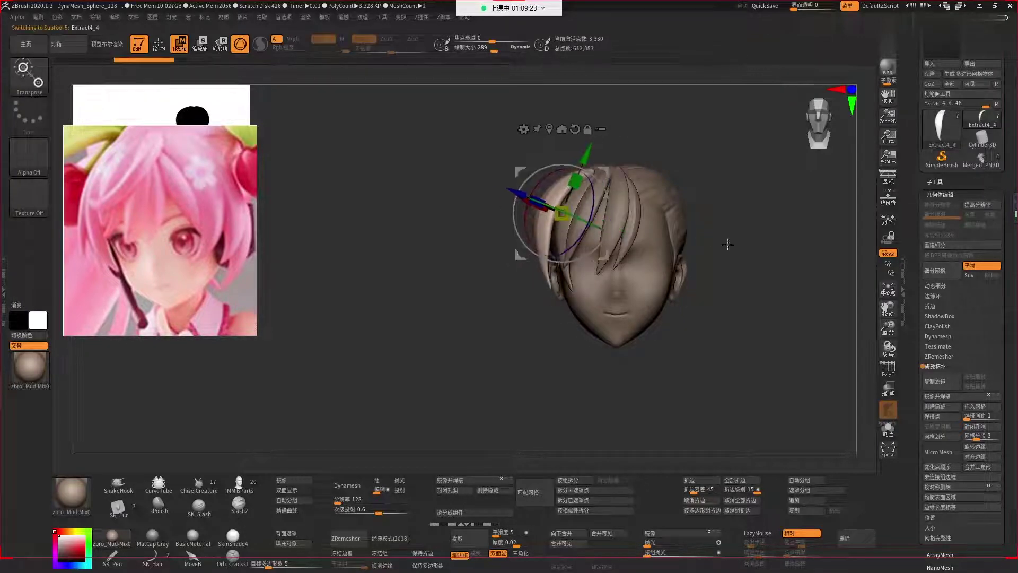
mouse_move(728, 244)
left_mouse_down()
mouse_move(617, 211)
mouse_move(694, 238)
left_mouse_up()
mouse_move(557, 215)
left_mouse_down()
mouse_move(569, 170)
mouse_move(770, 273)
mouse_move(693, 227)
left_mouse_up()
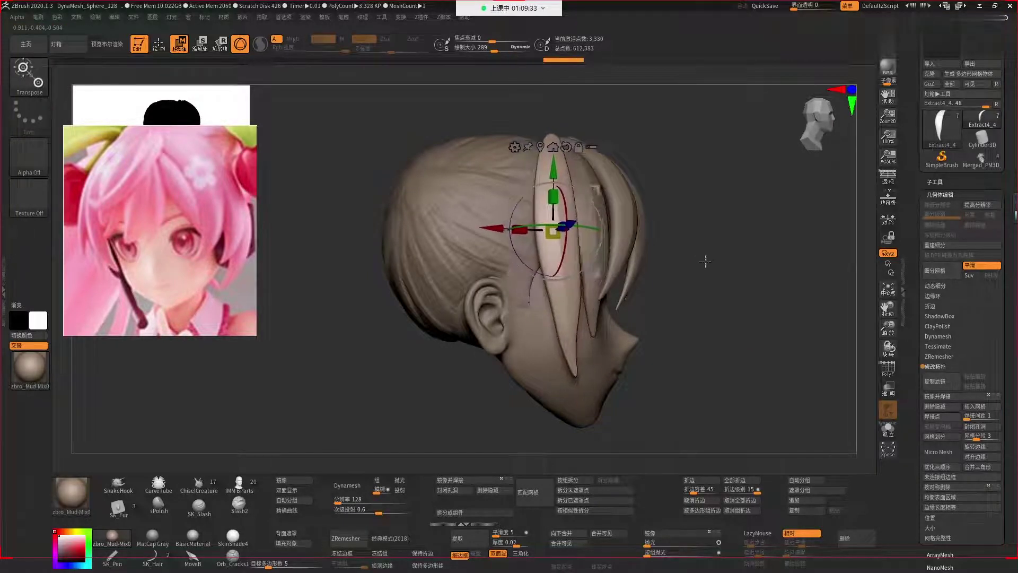
left_click_drag(612, 188, 612, 203)
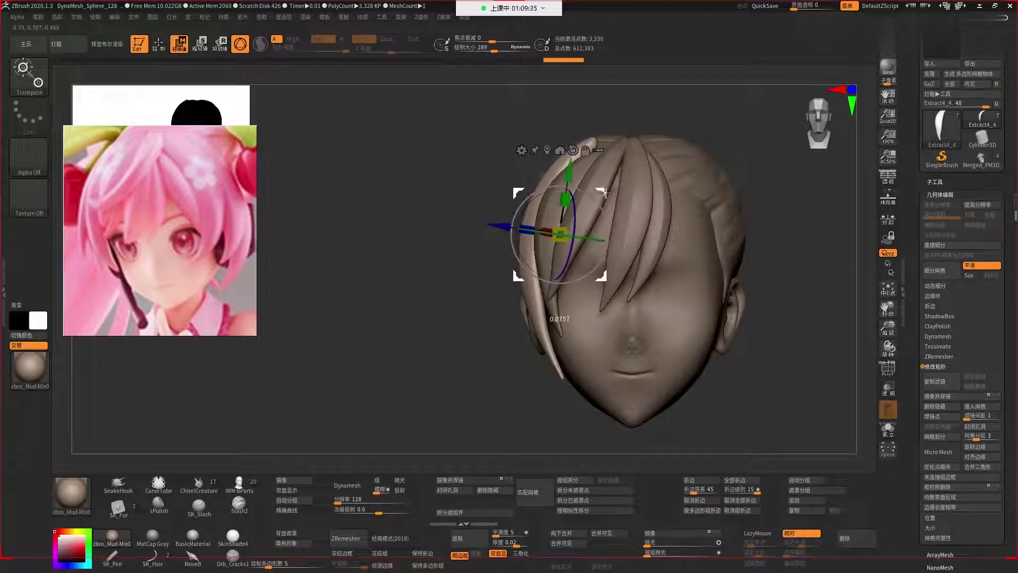
Return to the Move brush and raise its size to 331.
key("q")
key("space")
left_click_drag(595, 159, 598, 159)
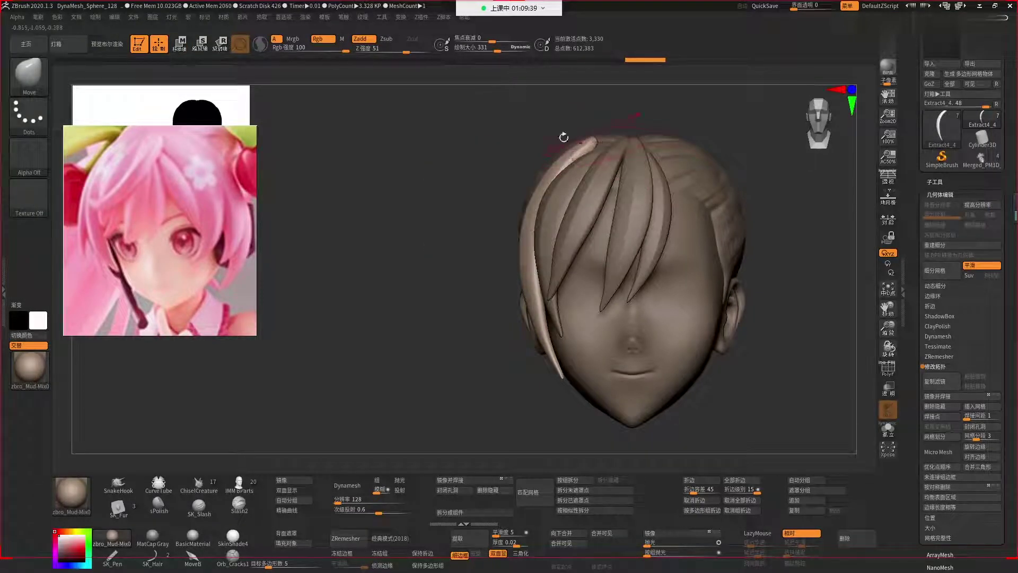
Bend the left strand outward over the forehead, tuning the Move brush between sizes 146 and 289.
left_click_drag(565, 138, 593, 144)
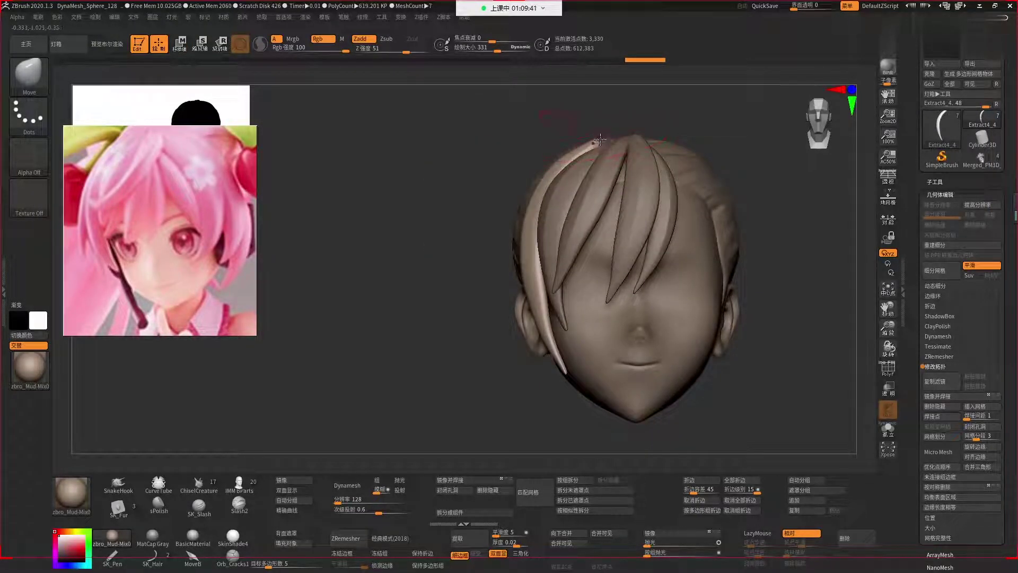
right_click_drag(599, 140, 702, 175)
key("space")
left_click_drag(620, 160, 605, 159)
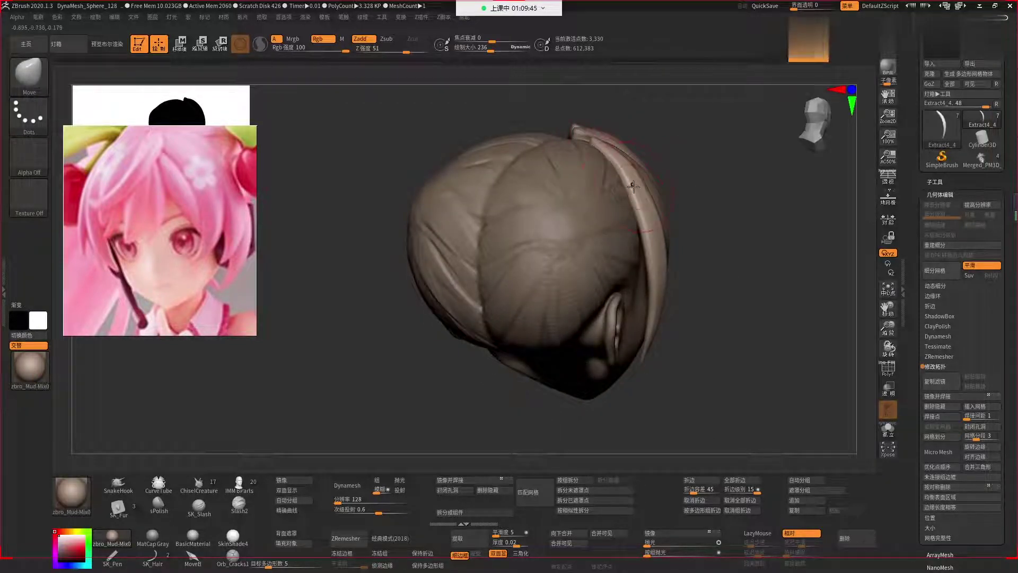
key("space")
mouse_move(626, 180)
left_mouse_down()
mouse_move(635, 179)
mouse_move(621, 180)
left_mouse_up()
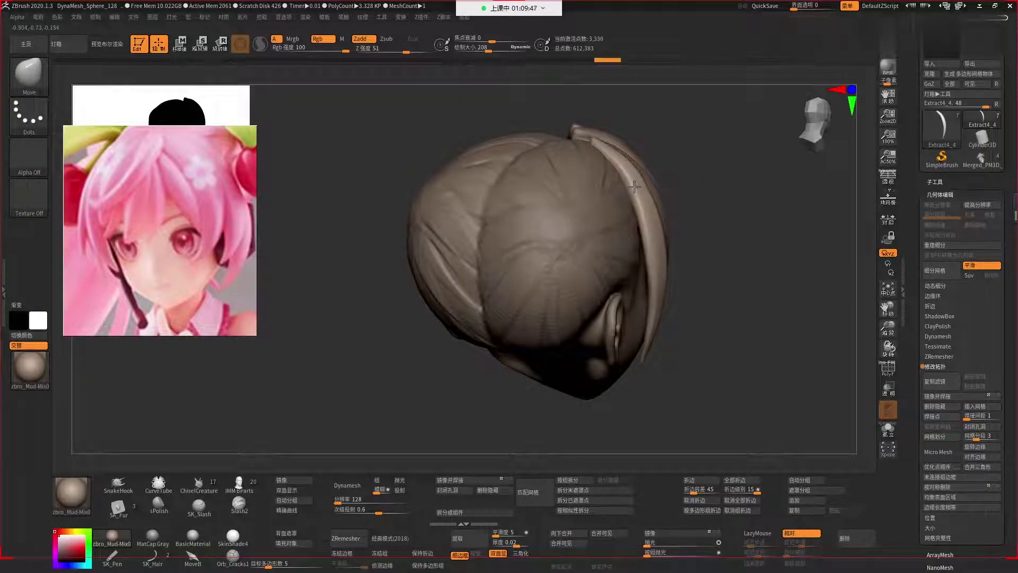
right_click_drag(631, 180, 536, 181)
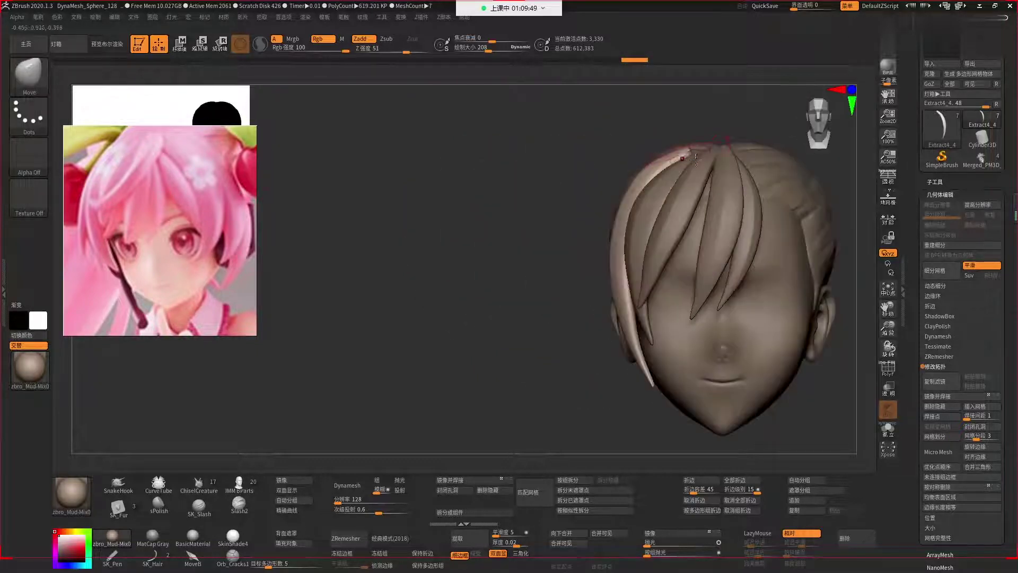
key("space")
left_click_drag(689, 154, 678, 154)
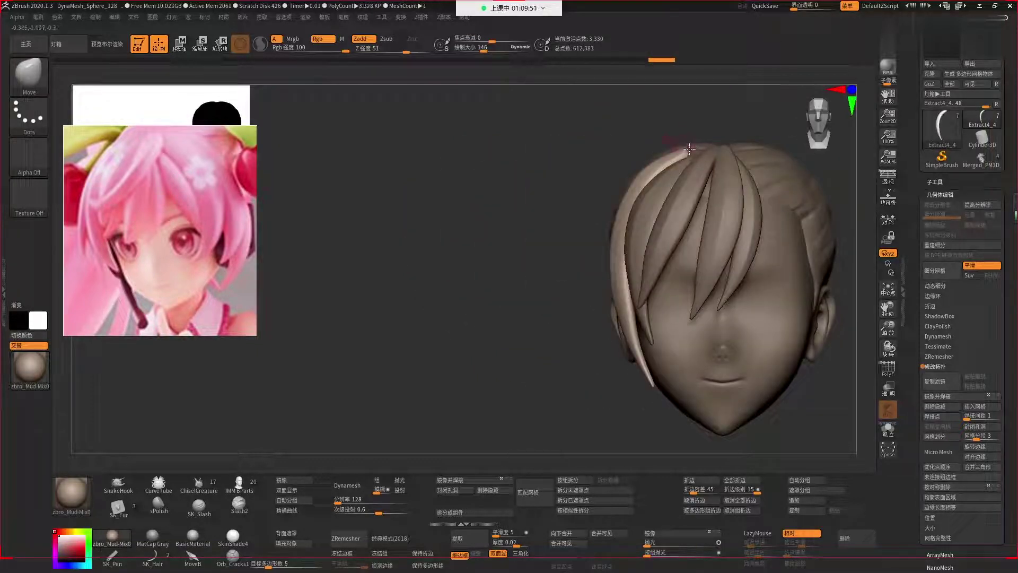
key("space")
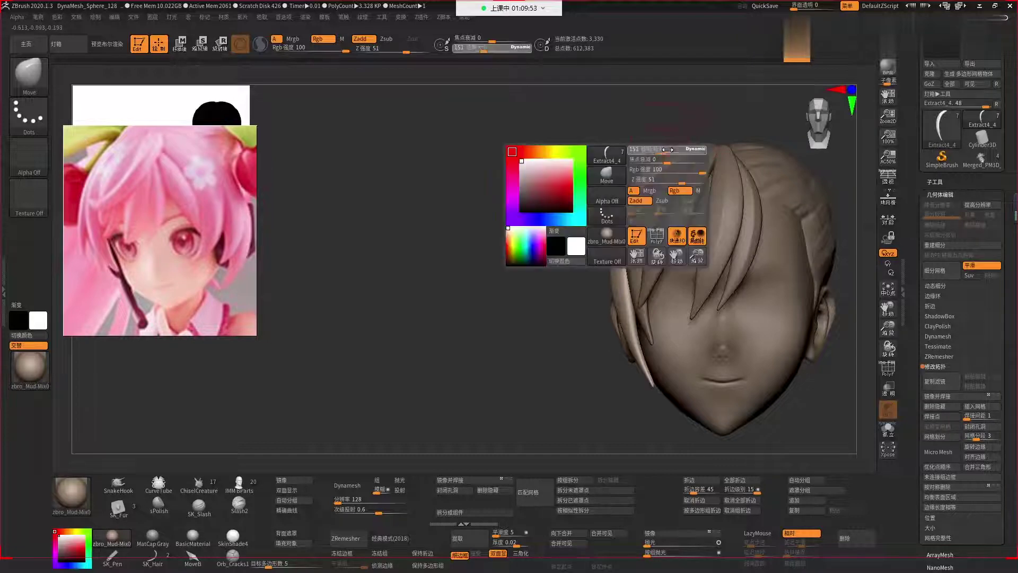
left_click_drag(687, 152, 652, 162)
From the side profile, pull the side strand into shape along the cheek at brush size 208.
left_click_drag(552, 239, 645, 323)
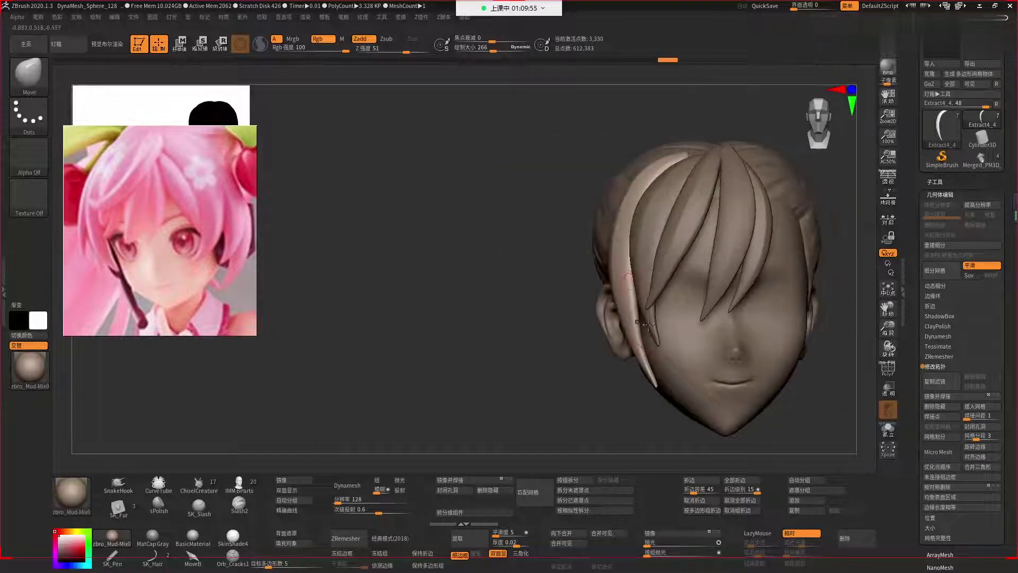
key("space")
mouse_move(587, 352)
left_mouse_down()
mouse_move(731, 340)
mouse_move(706, 329)
mouse_move(605, 337)
left_mouse_up()
key("space")
left_click_drag(588, 302, 562, 301)
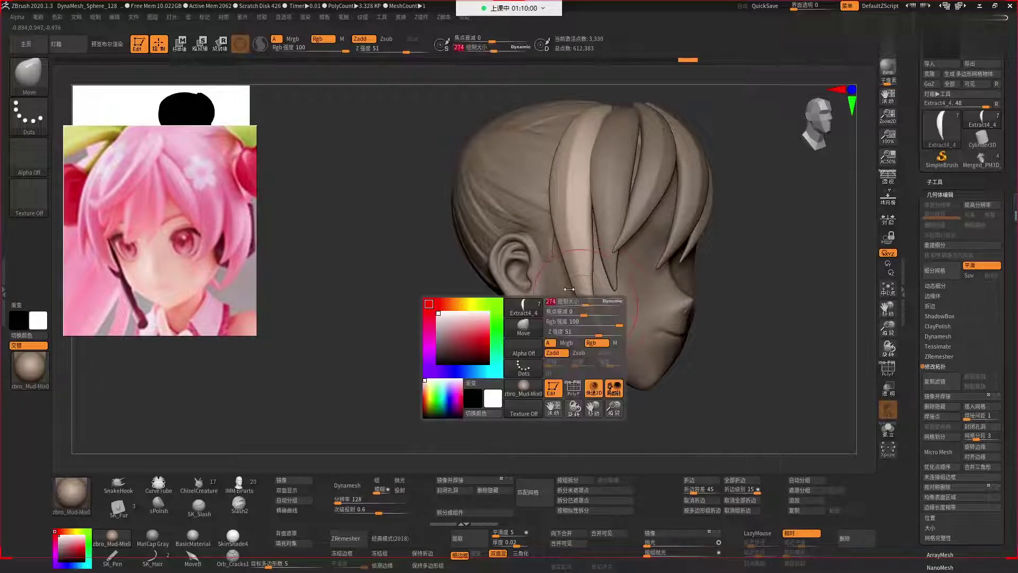
key("space")
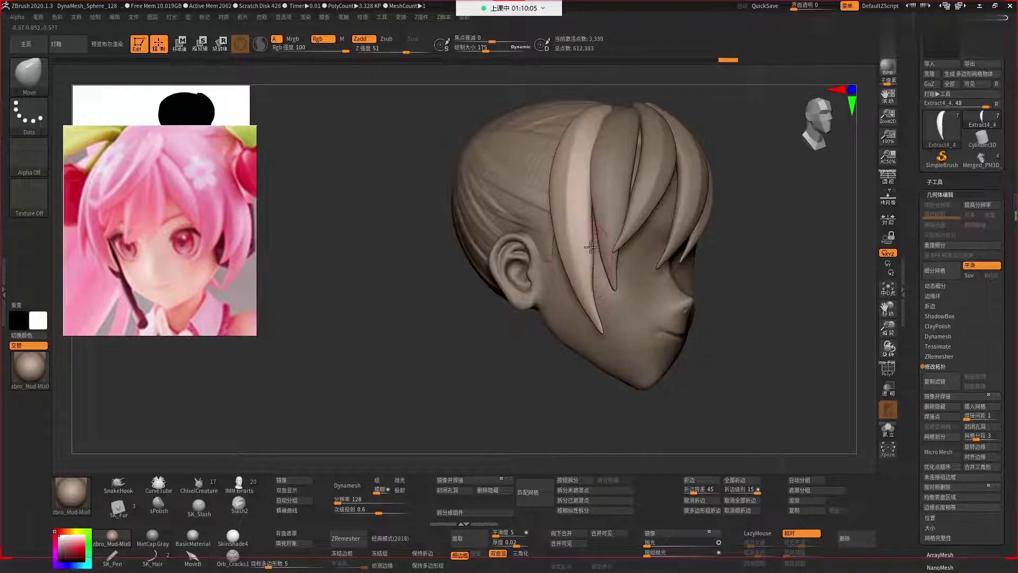
left_click_drag(590, 247, 592, 262)
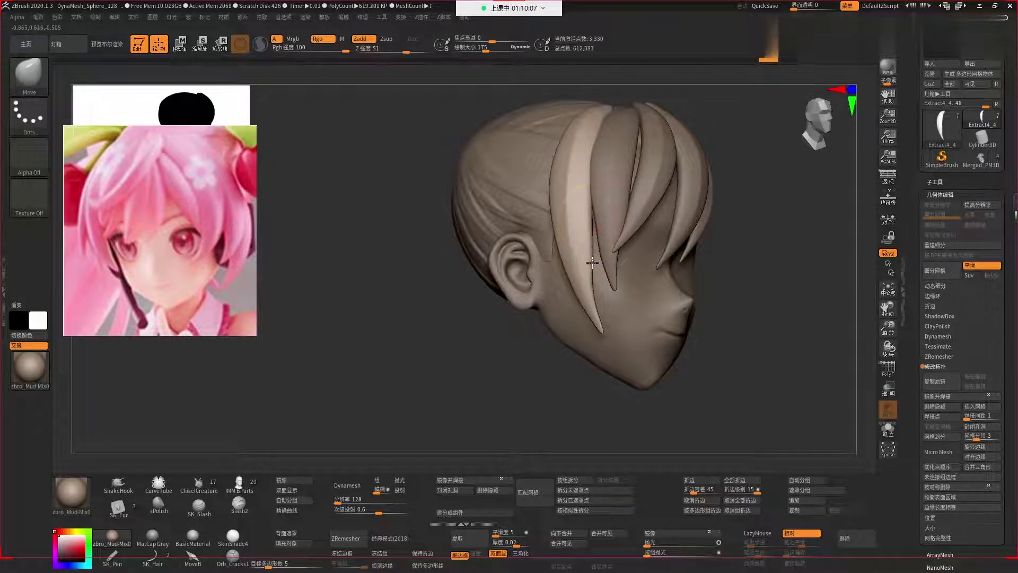
Duplicate the left bang strand into a new subtool, Extract4_5, by Ctrl-dragging the Transpose gizmo.
key("space")
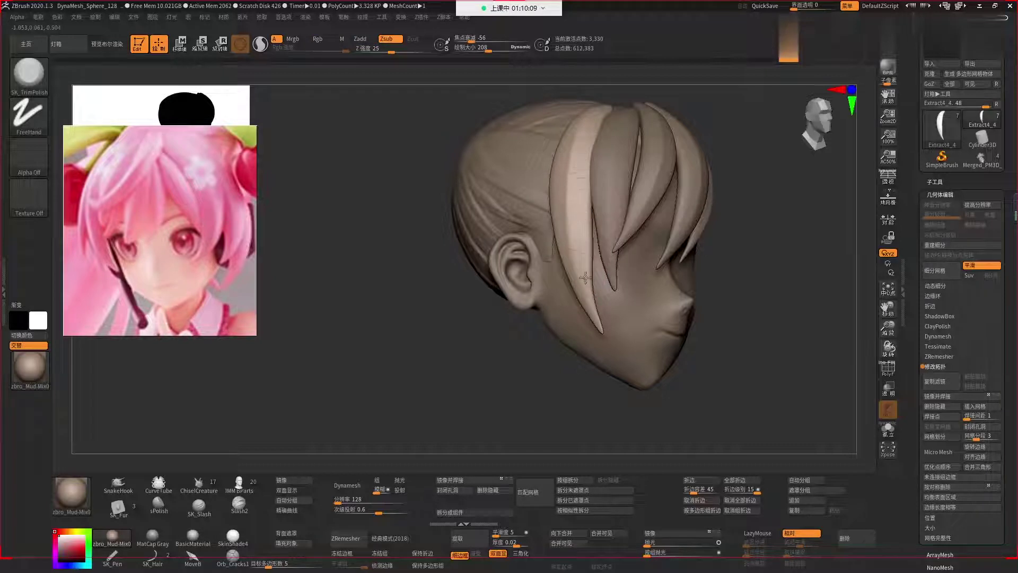
left_click_drag(728, 397, 557, 371)
key("space")
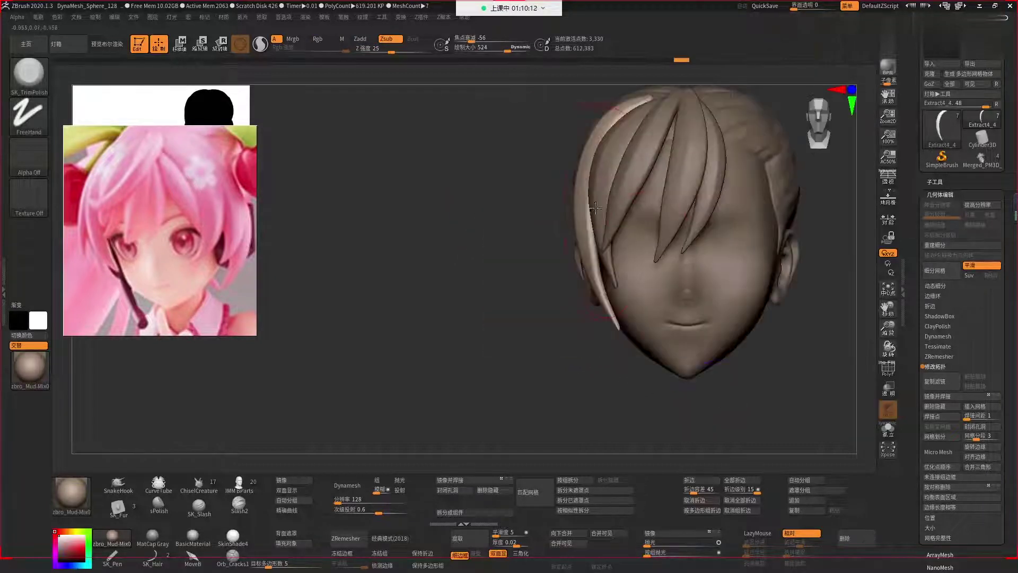
key("space")
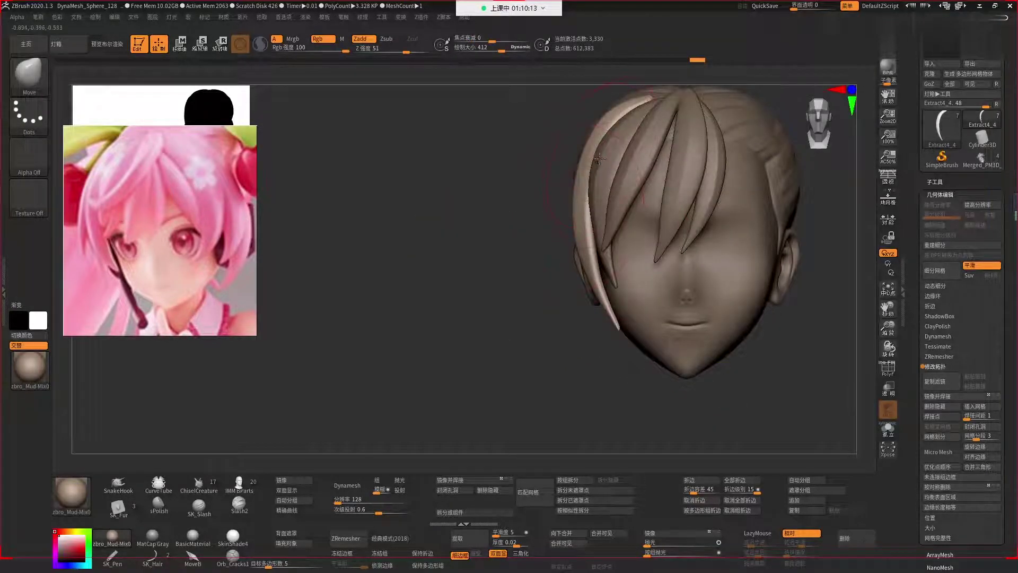
left_click_drag(535, 194, 521, 272)
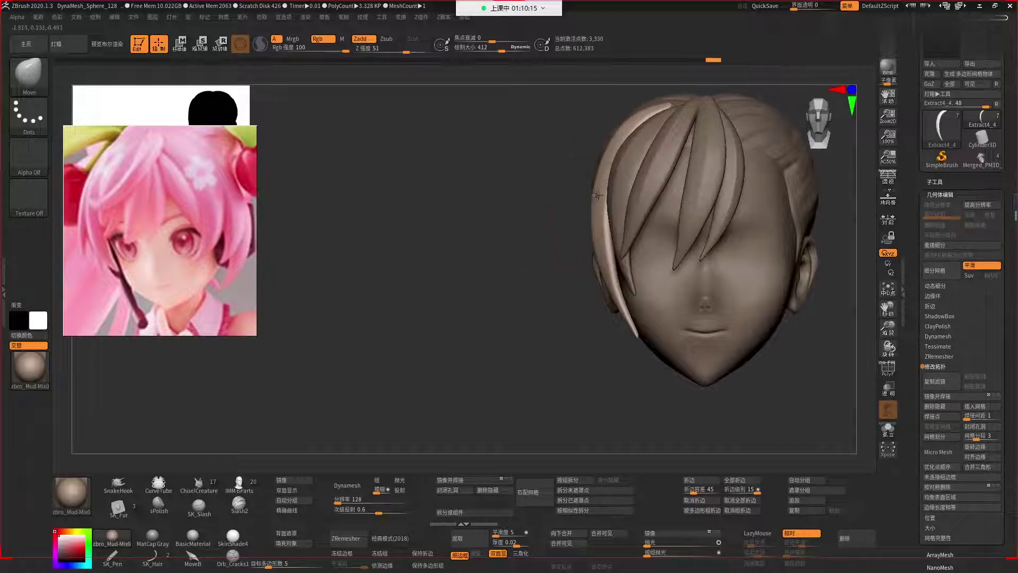
key("w")
left_click_drag(671, 159, 619, 197, "ctrl")
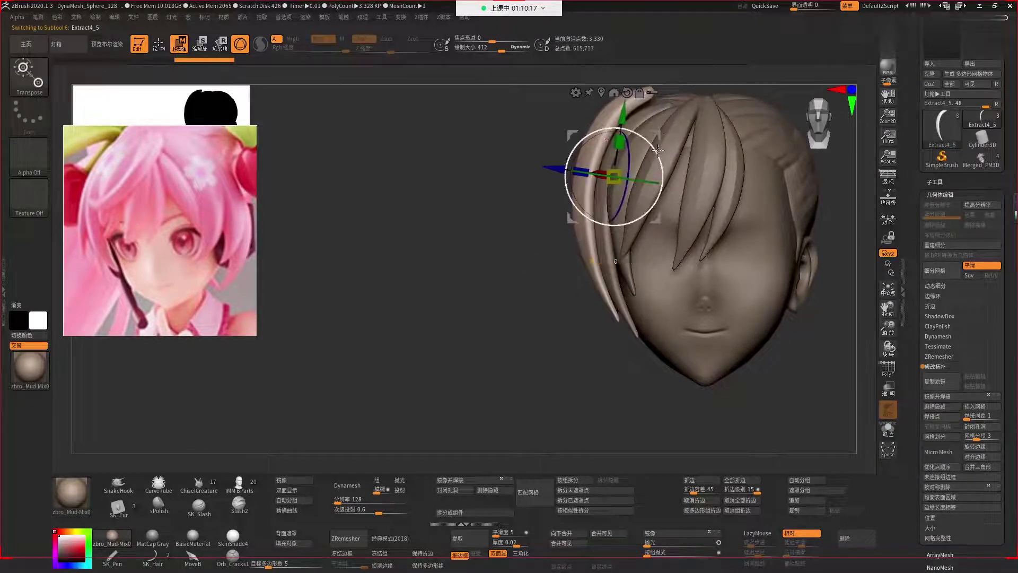
Move and rotate Extract4_5 along the left side of the head, then set the Move brush to size 472.
key("q")
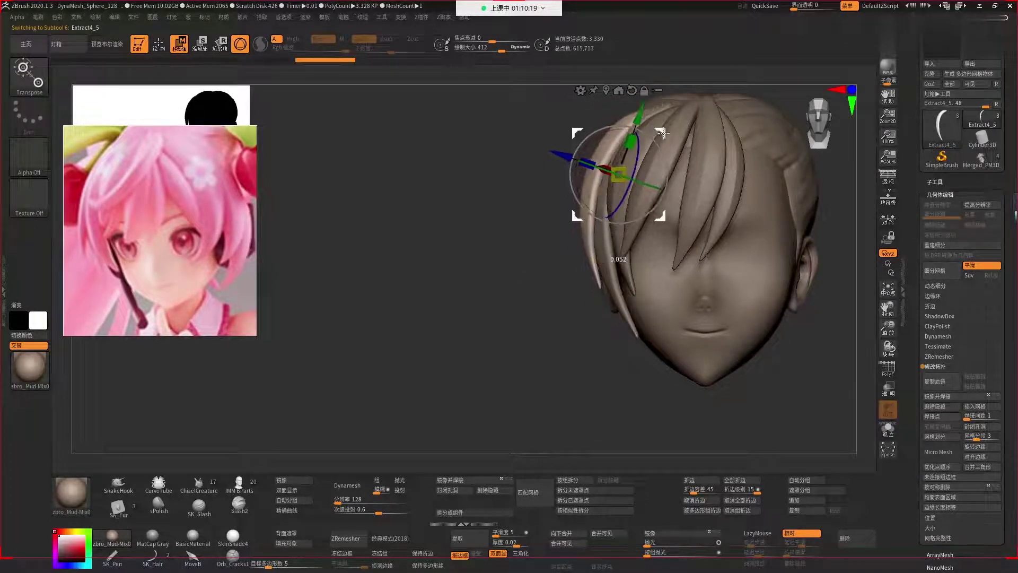
mouse_move(513, 239)
left_mouse_down()
mouse_move(573, 249)
mouse_move(660, 138)
left_mouse_up()
key("w")
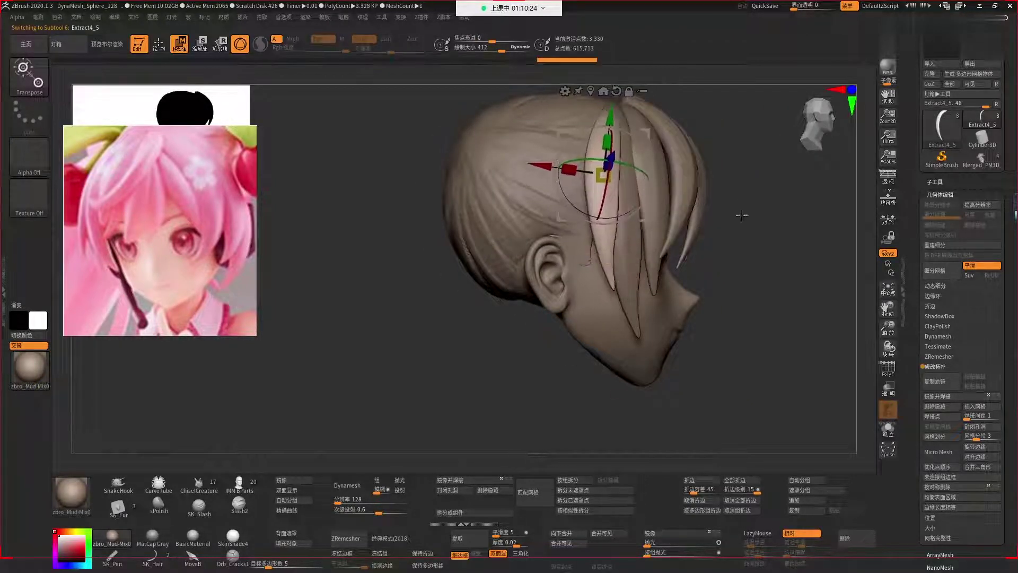
left_click_drag(660, 138, 648, 135)
key("q")
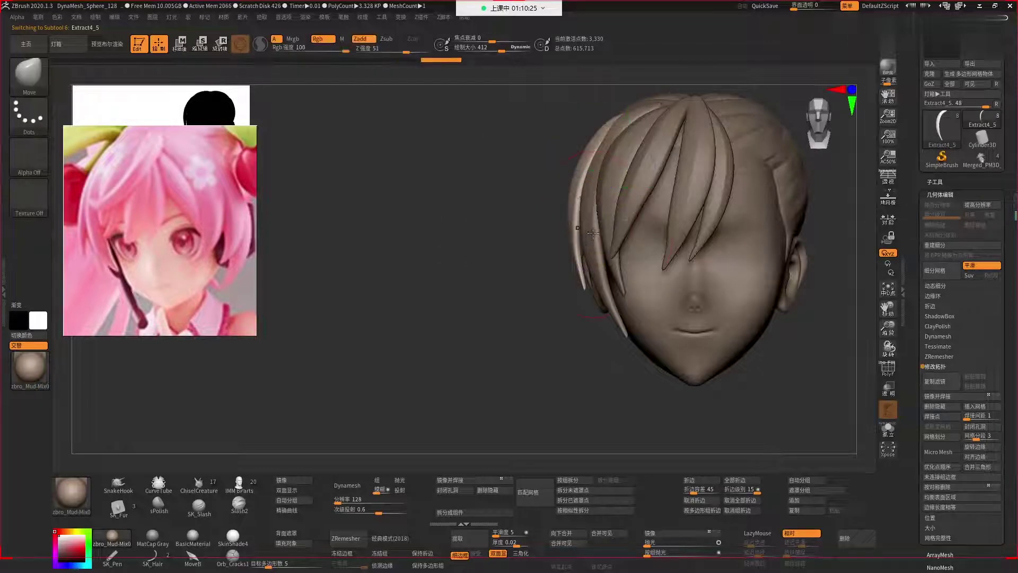
key("space")
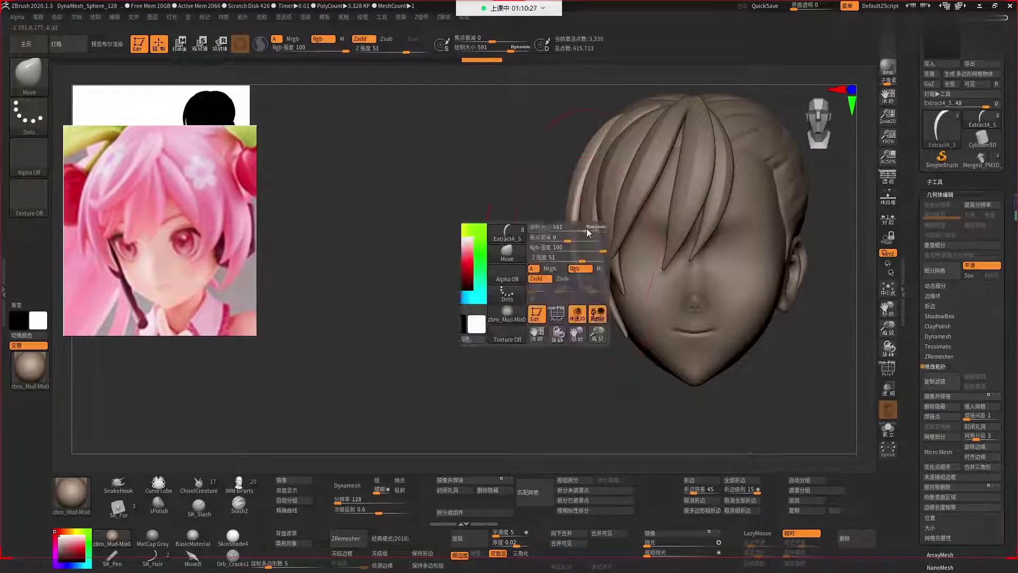
left_click_drag(588, 233, 576, 233)
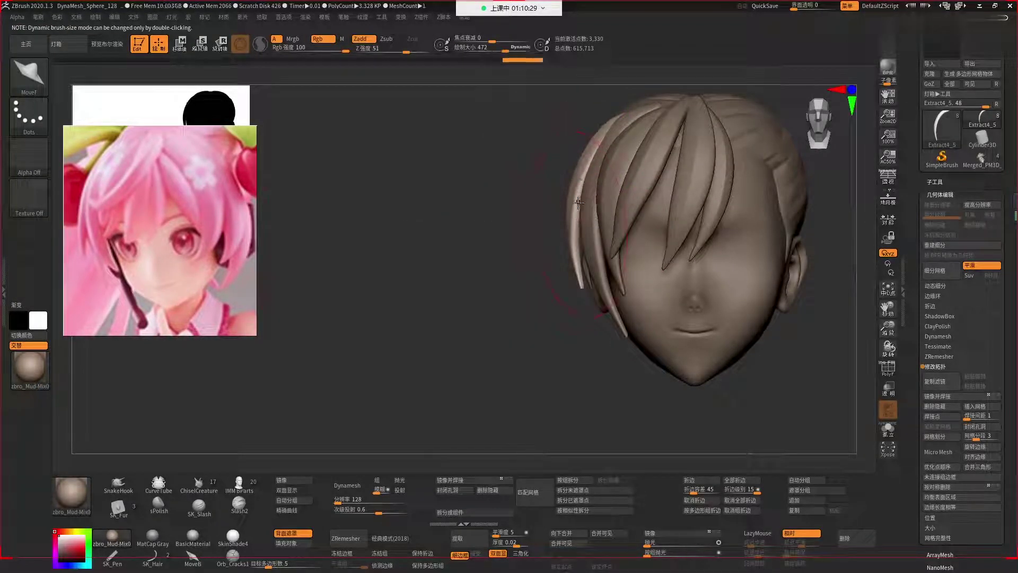
Plane the side strand's edge flatter with SK_TrimPolish at focal shift 22.
key("space")
mouse_move(566, 256)
left_mouse_down()
mouse_move(578, 257)
mouse_move(566, 255)
mouse_move(581, 152)
mouse_move(569, 217)
left_mouse_up()
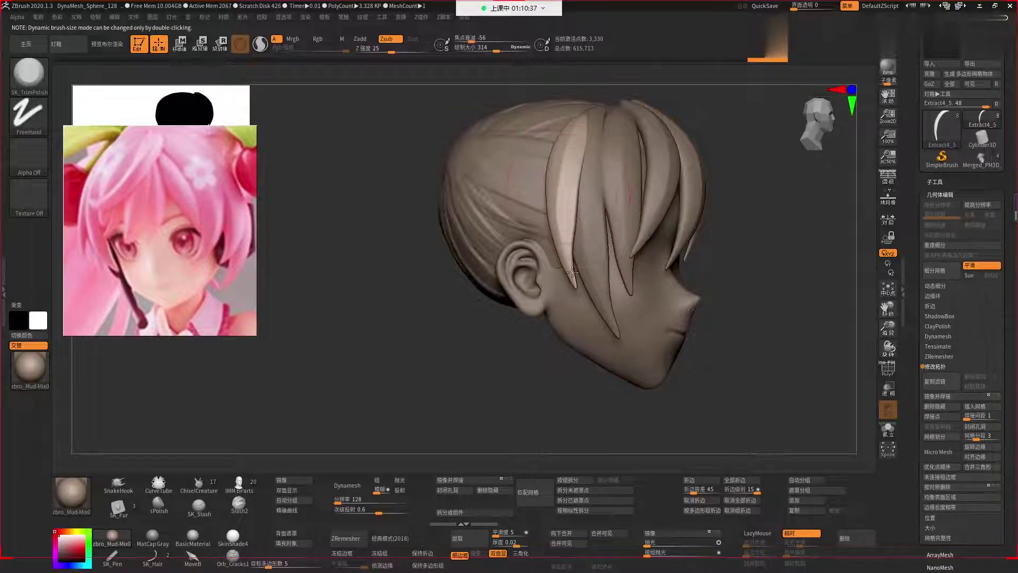
left_click_drag(572, 272, 576, 290)
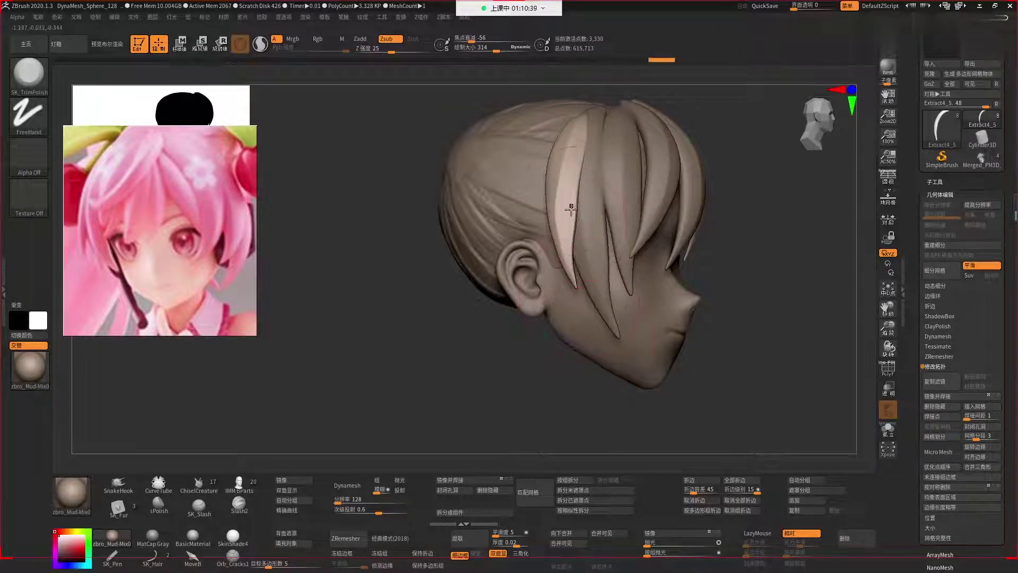
left_click_drag(571, 210, 577, 146)
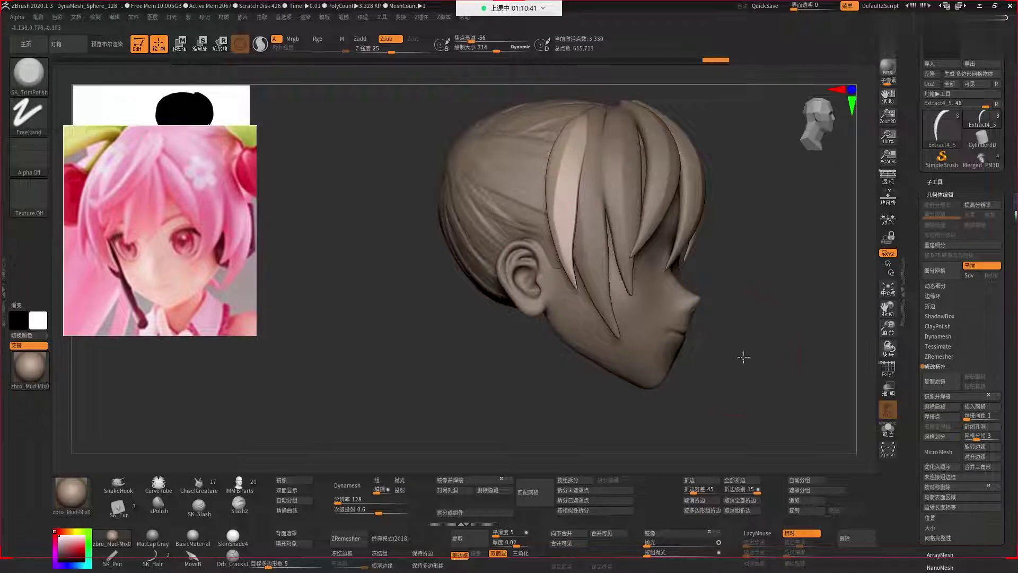
left_click_drag(744, 357, 738, 345)
mouse_move(714, 225)
left_mouse_down()
mouse_move(742, 223)
mouse_move(590, 111)
left_mouse_up()
Select the Extract4_3 strand over the left temple and push it into a smoother curve at brush size 215.
key("w")
key("q")
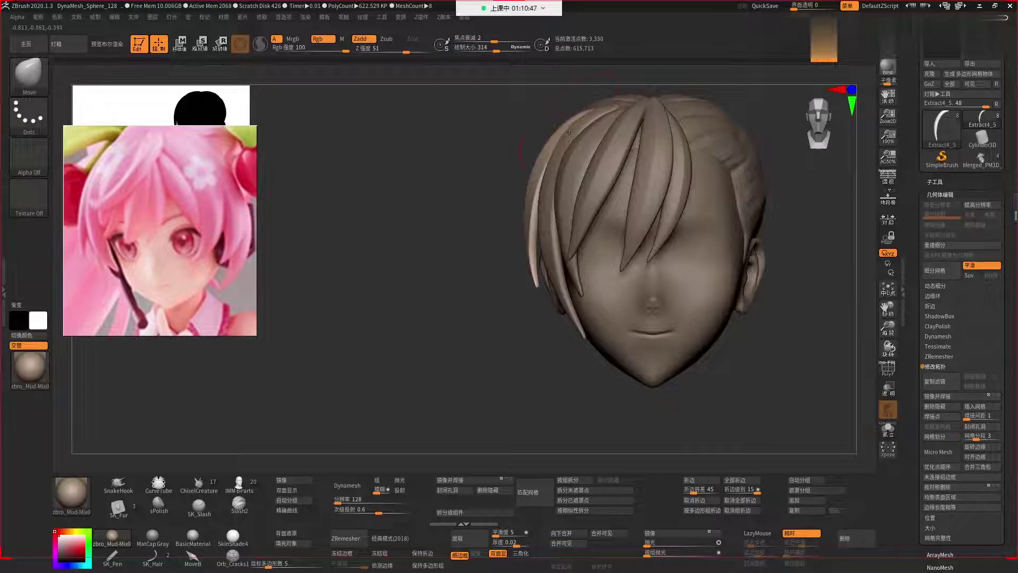
left_click_drag(568, 135, 574, 157)
mouse_move(526, 371)
left_mouse_down()
mouse_move(517, 347)
mouse_move(534, 359)
left_mouse_up()
left_click_drag(743, 385, 599, 210)
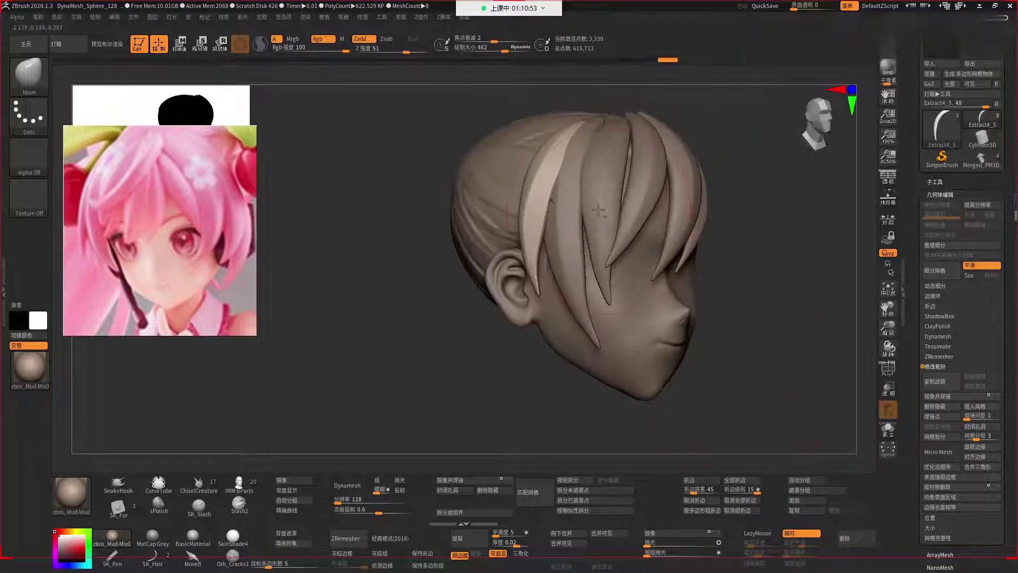
left_click(602, 233, "alt")
key("space")
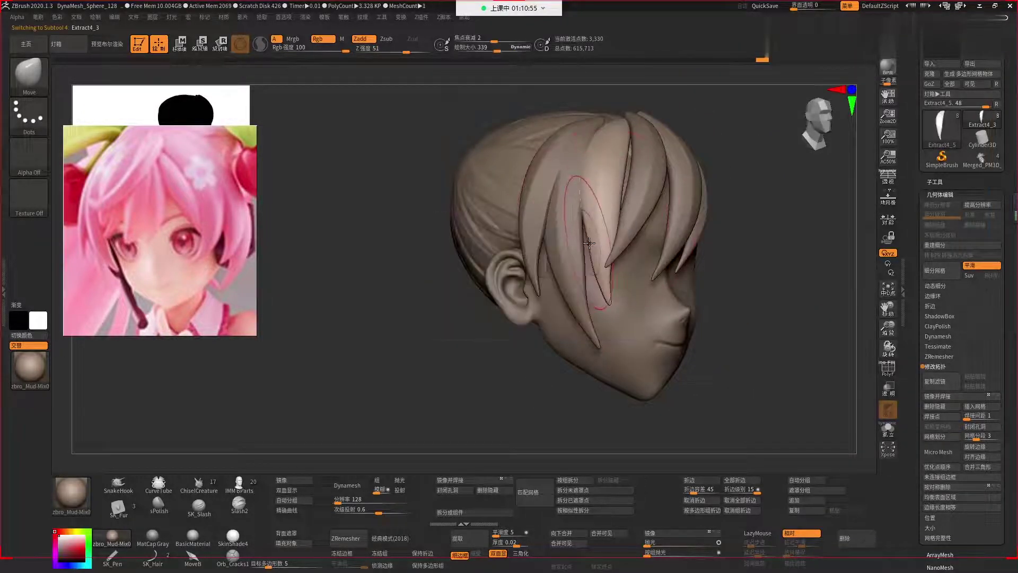
key("space")
left_click_drag(595, 240, 588, 241)
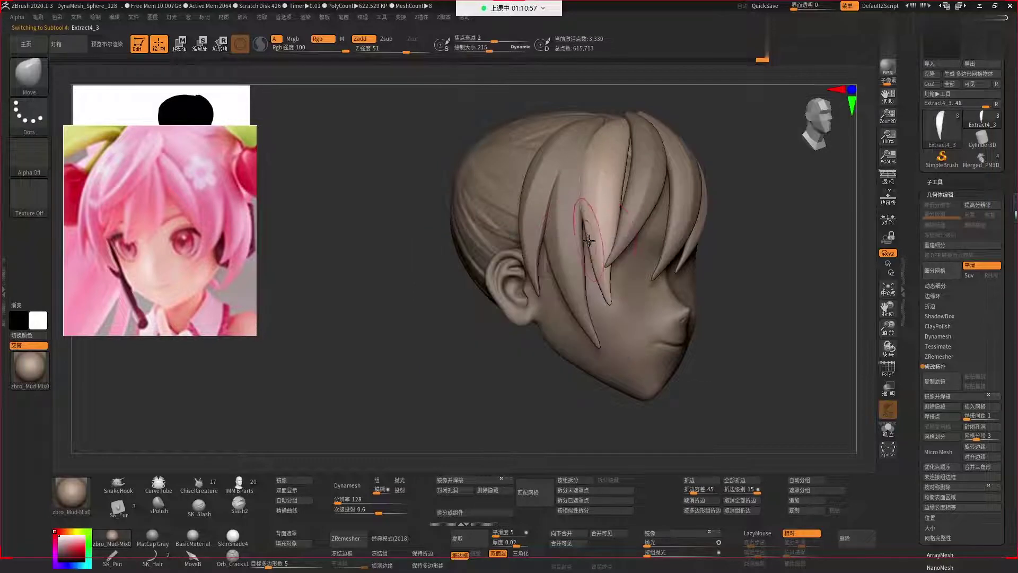
left_click(584, 242, "alt")
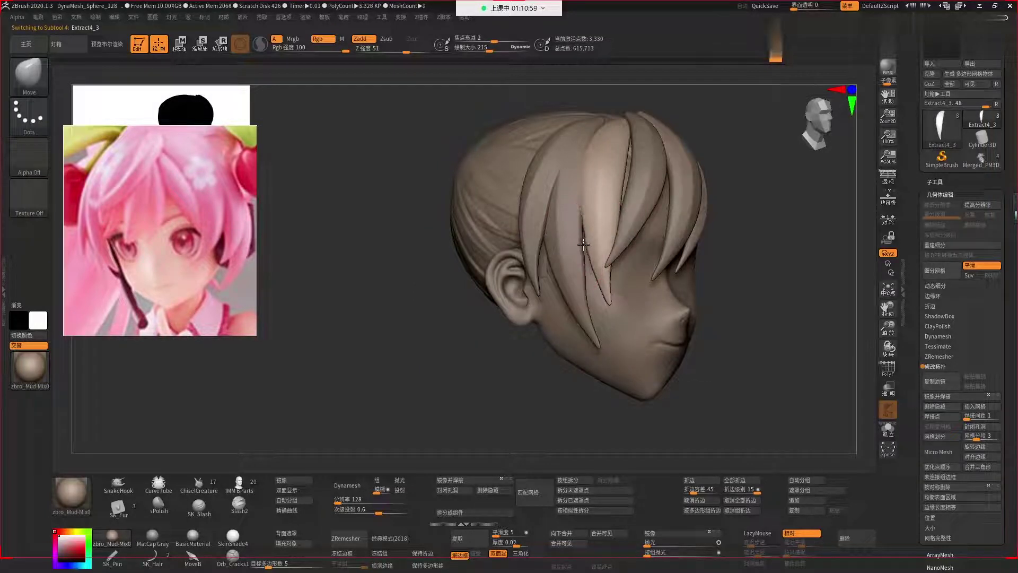
Inspect the temple strands from front, profile and top views, enlarging the brush to 314.
left_click_drag(744, 370, 644, 252)
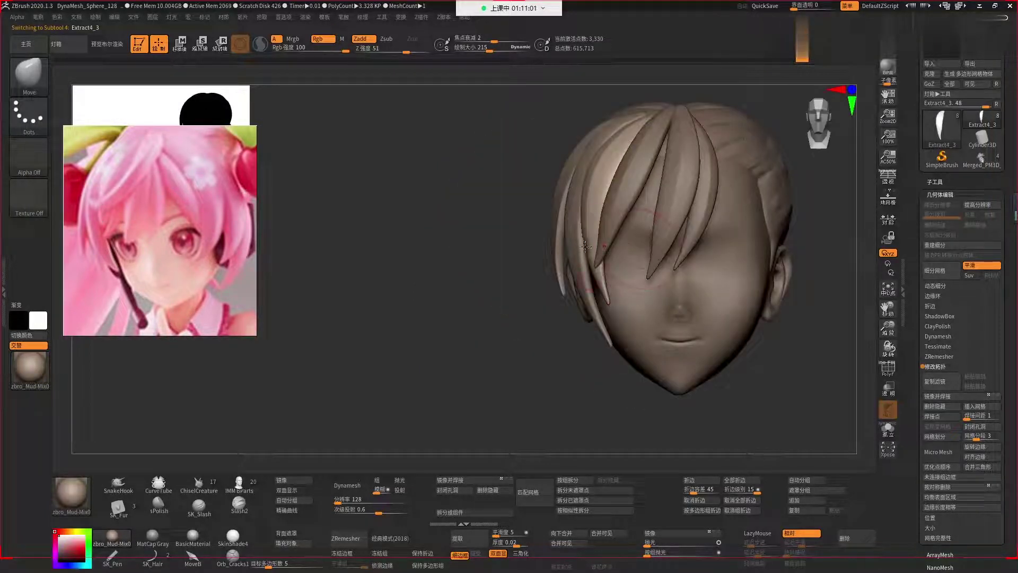
left_click_drag(529, 337, 600, 251)
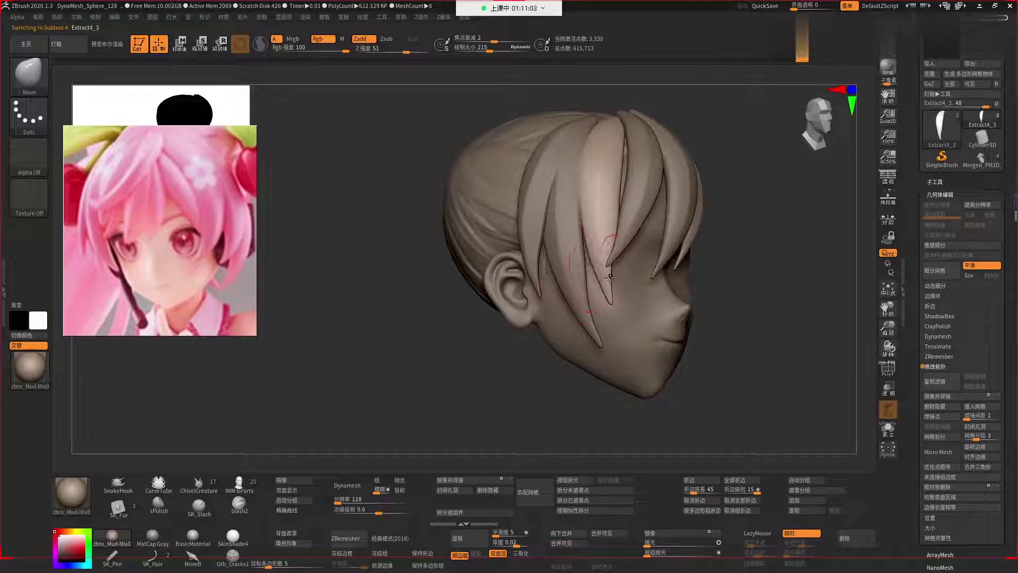
key("space")
mouse_move(709, 319)
right_mouse_down("ctrl")
mouse_move(644, 274)
mouse_move(656, 231)
right_mouse_up("ctrl")
key("space")
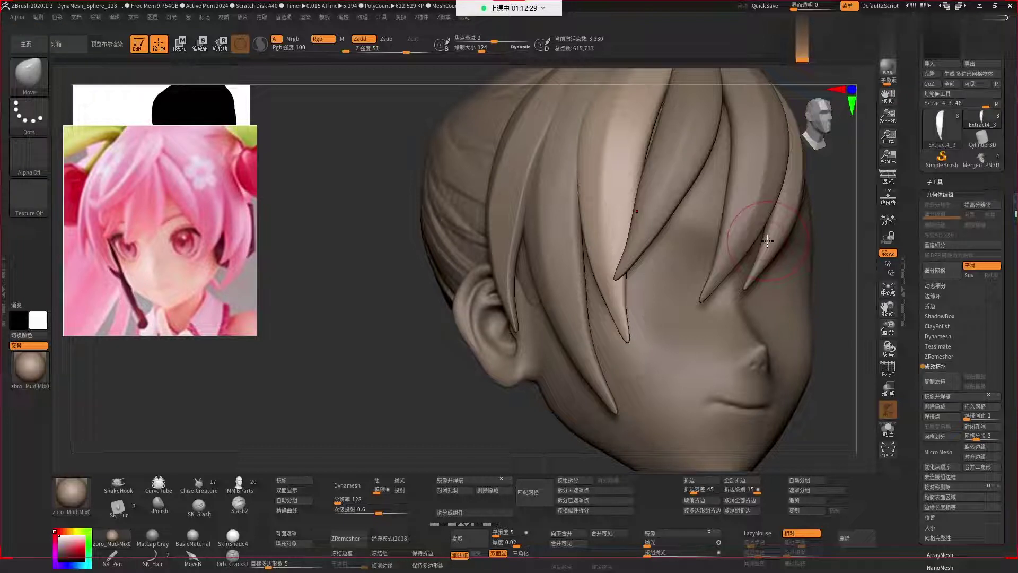
left_click_drag(448, 401, 618, 198)
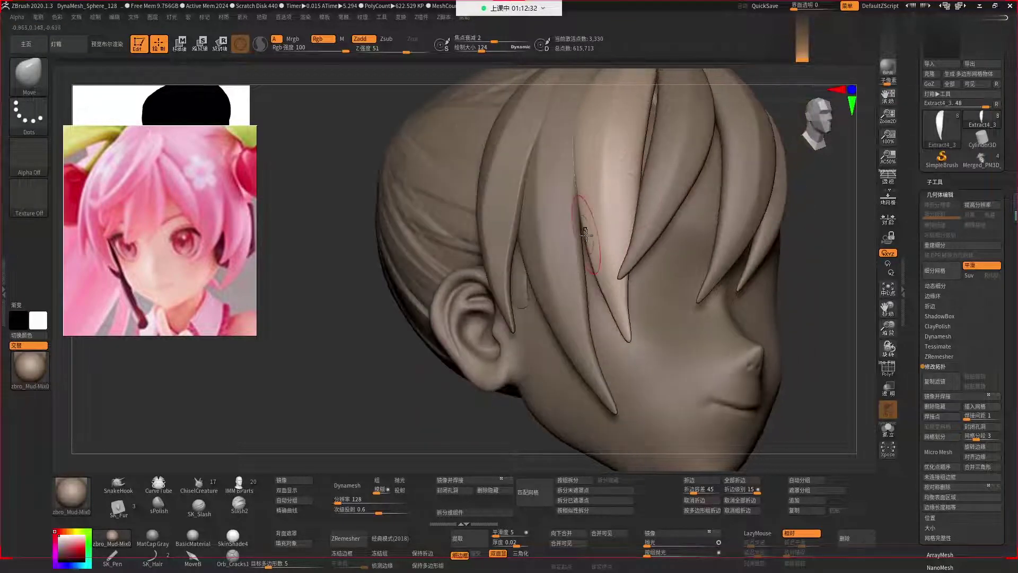
mouse_move(447, 391)
left_mouse_down()
mouse_move(545, 386)
mouse_move(591, 352)
mouse_move(636, 382)
mouse_move(645, 306)
mouse_move(584, 188)
left_mouse_up()
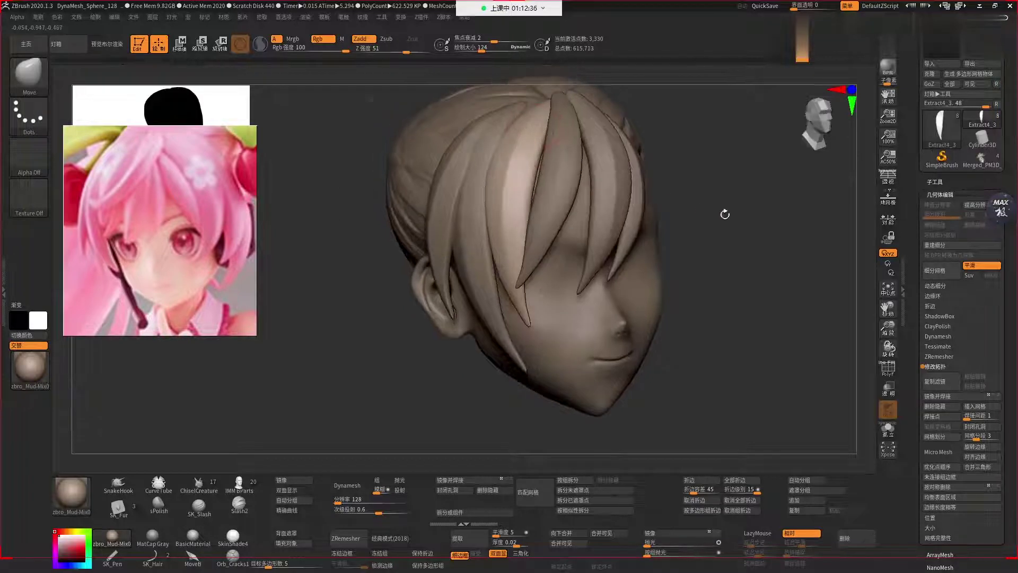
mouse_move(724, 214)
left_mouse_down()
mouse_move(712, 175)
mouse_move(686, 189)
mouse_move(528, 116)
mouse_move(590, 134)
left_mouse_up()
key("space")
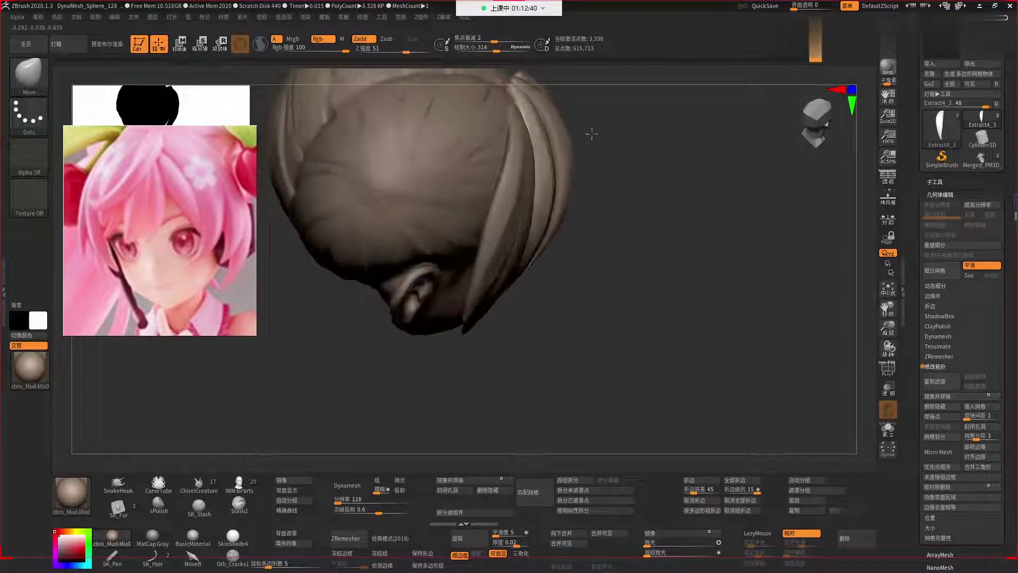
Select Extract4_2, Extract3 and Extract4_1 in turn and smooth each, using brush sizes 297 and 266.
left_click(515, 84, "alt")
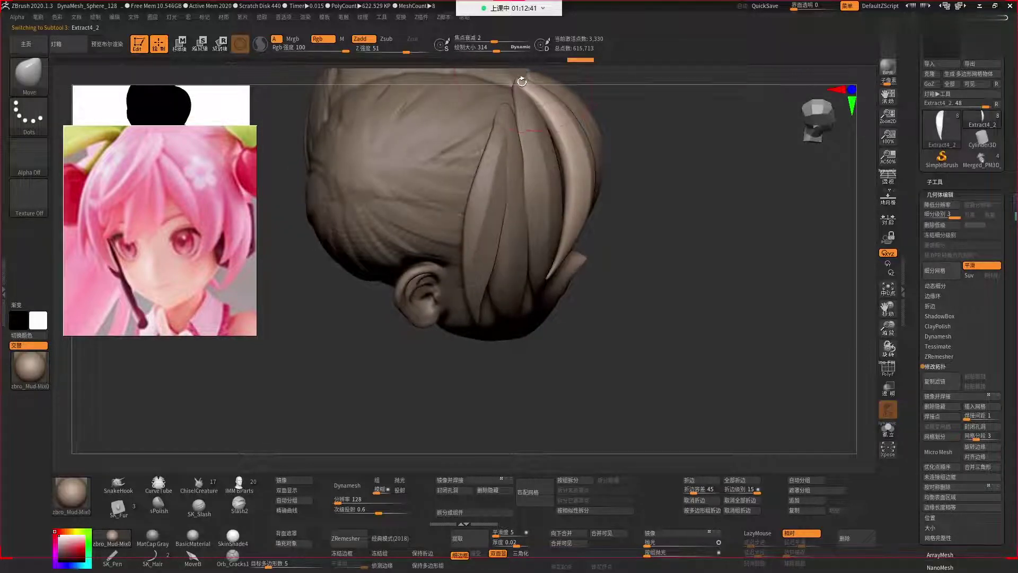
mouse_move(514, 84)
left_mouse_down()
mouse_move(518, 176)
mouse_move(573, 186)
mouse_move(567, 221)
mouse_move(780, 329)
left_mouse_up()
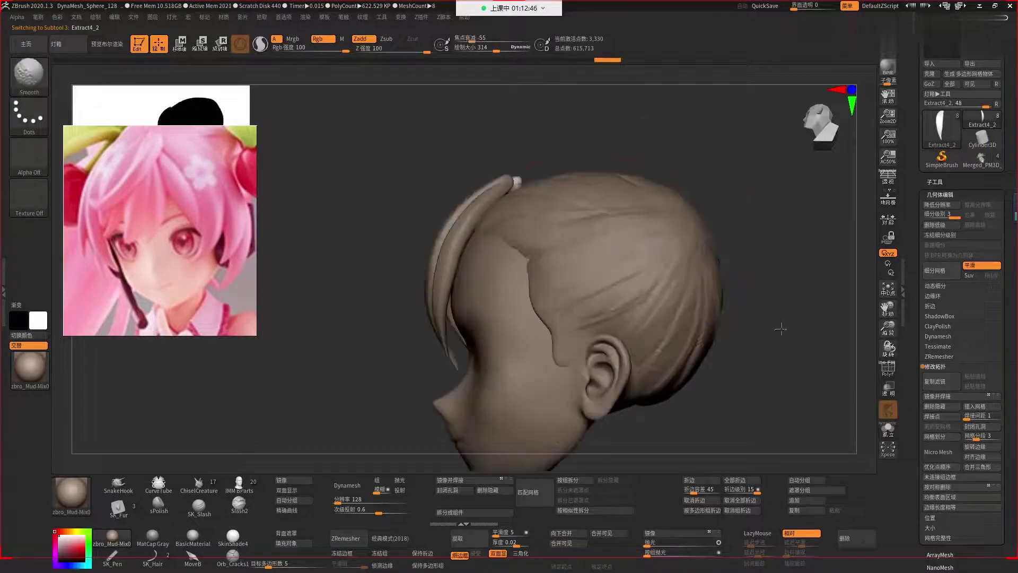
left_click(508, 178, "alt")
key("space")
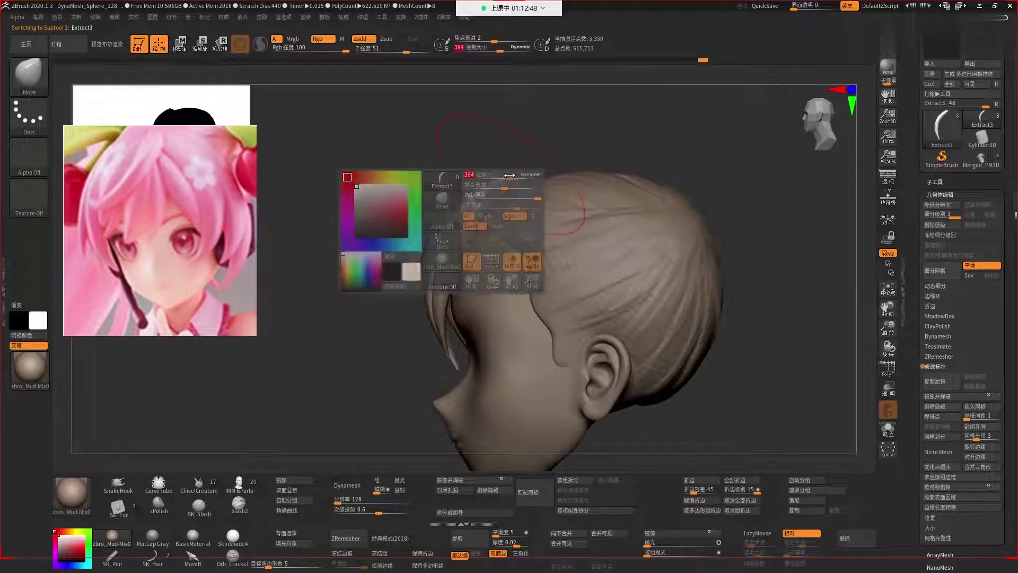
mouse_move(515, 177)
left_mouse_down()
mouse_move(498, 179)
mouse_move(514, 177)
left_mouse_up()
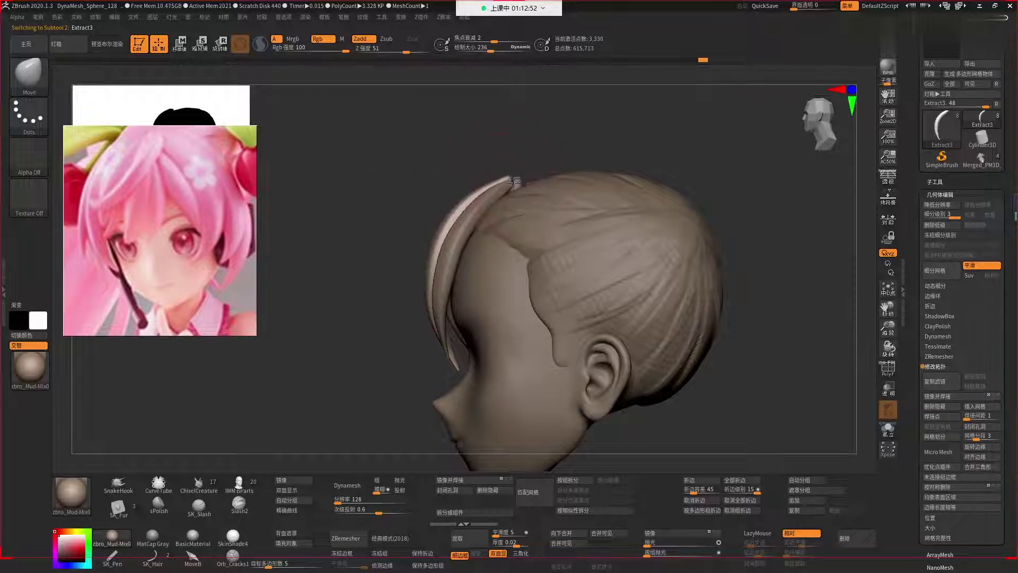
left_click(505, 192, "alt")
mouse_move(413, 209)
left_mouse_down()
mouse_move(472, 213)
mouse_move(462, 232)
left_mouse_up()
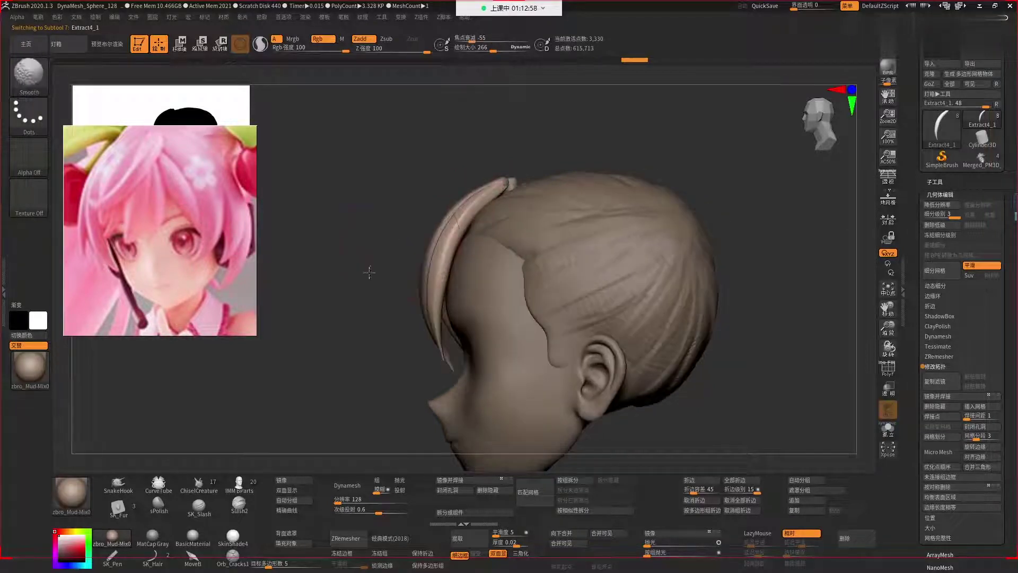
mouse_move(371, 241)
left_mouse_down()
mouse_move(635, 338)
mouse_move(607, 332)
mouse_move(530, 249)
left_mouse_up()
left_click_drag(609, 211, 519, 189)
Select the Extract3 forehead strand and nudge the left bang strand down and right with Transpose.
key("w")
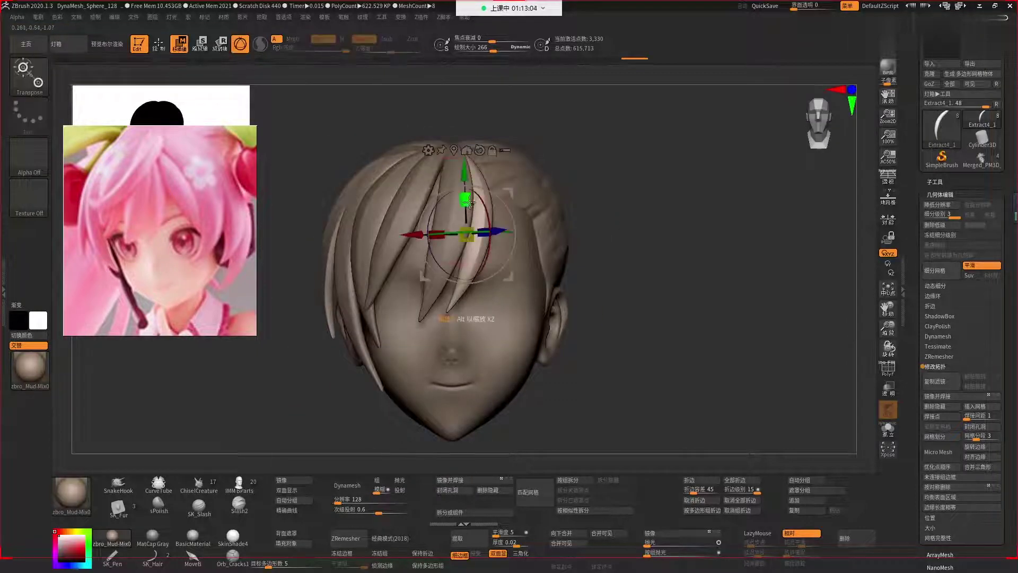
key("q")
left_click(454, 216, "alt")
key("w")
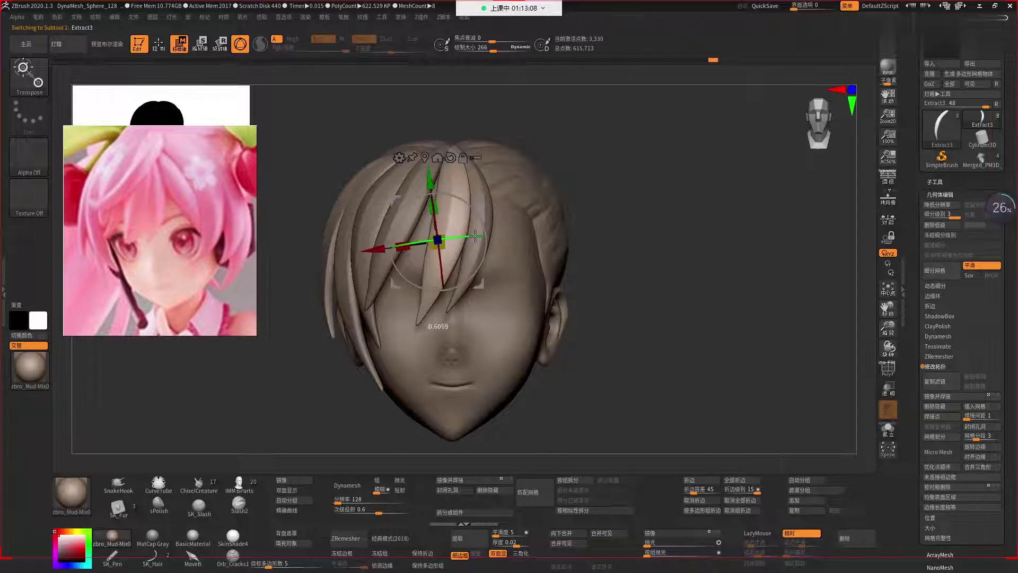
left_click(440, 194, "alt")
left_click_drag(440, 195, 443, 197)
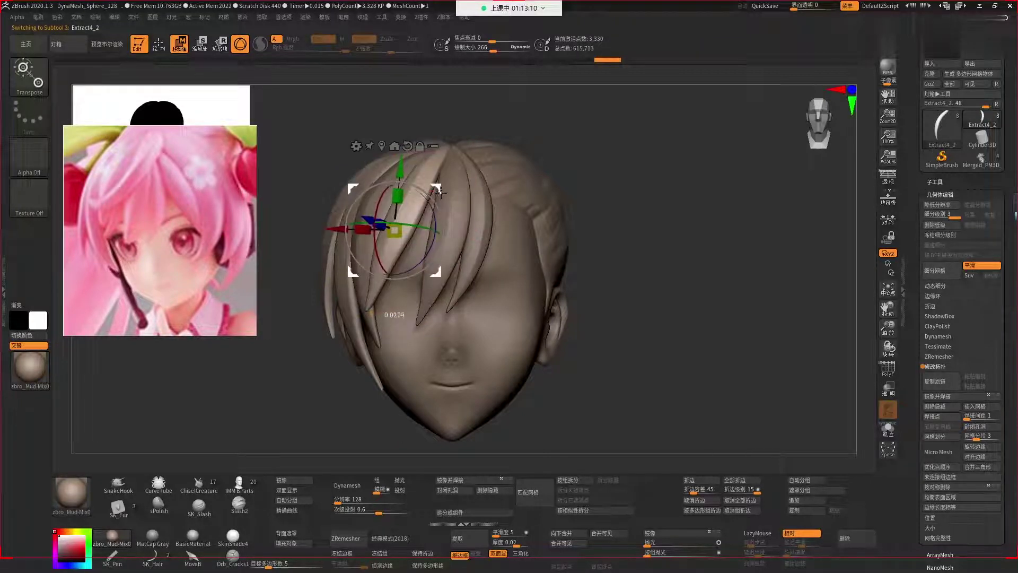
key("q")
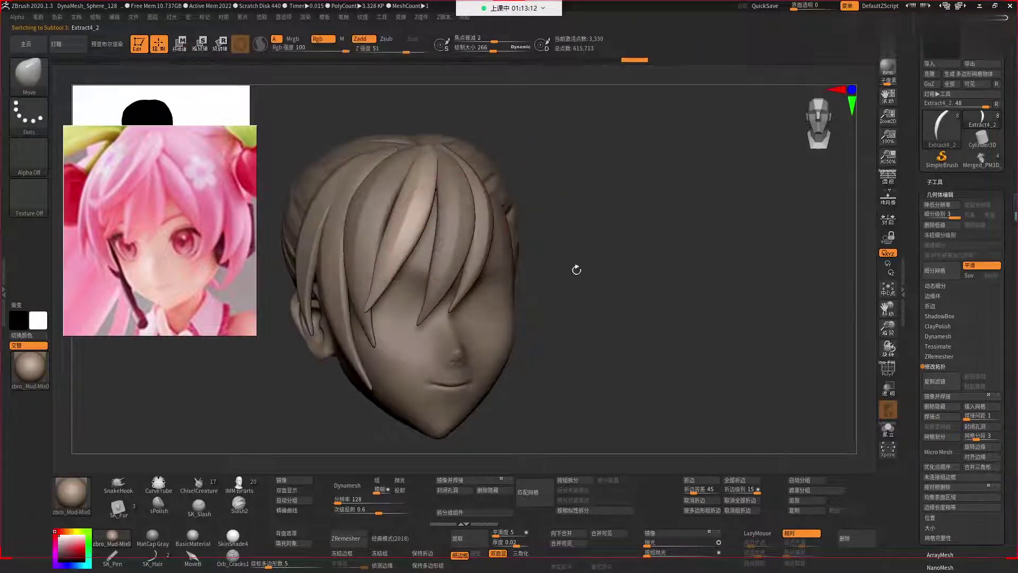
Carve the forehead bangs inward with SK_TrimPolish from three-quarter and front views.
left_click_drag(575, 268, 424, 260)
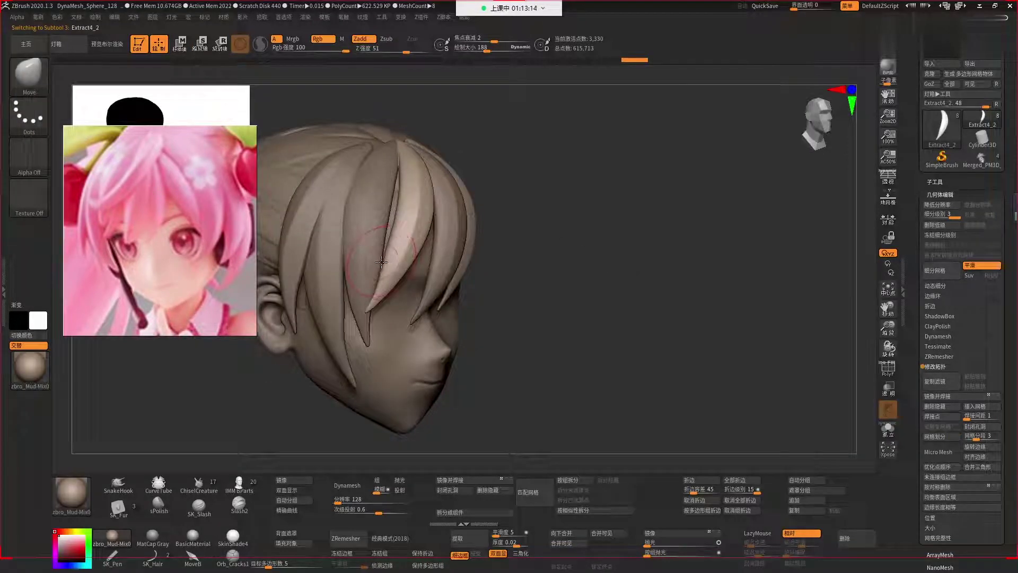
key("space")
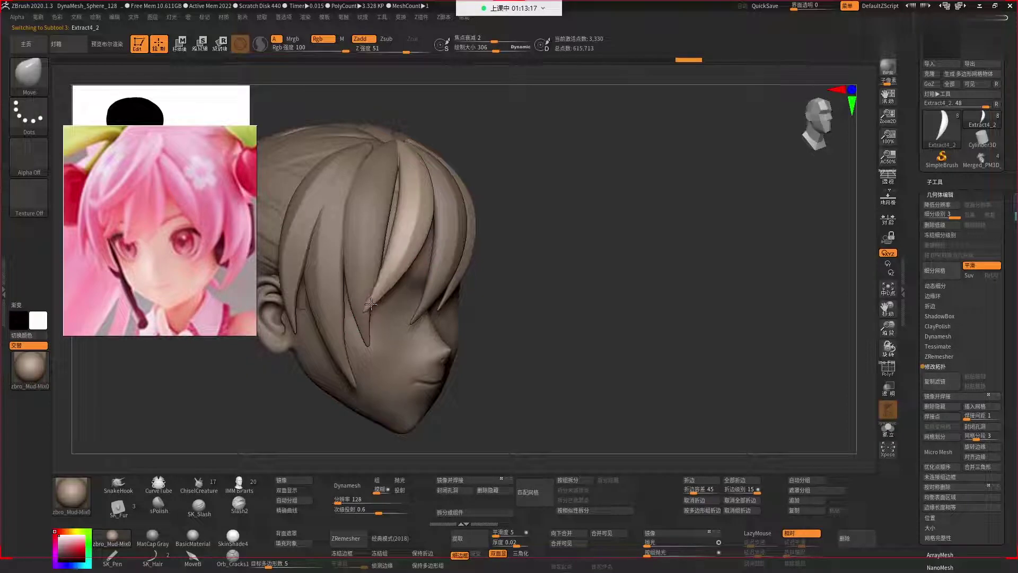
key("space")
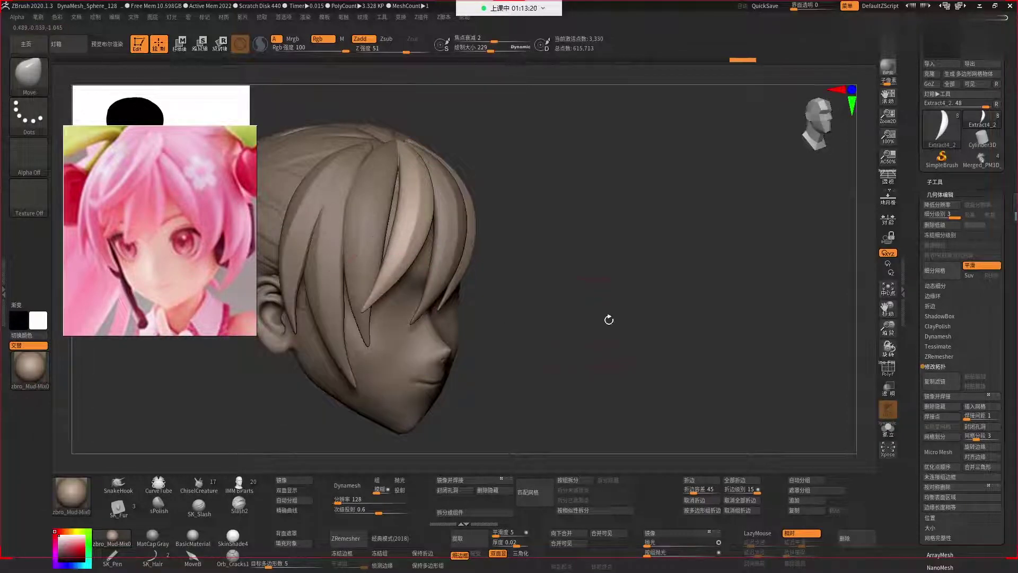
left_click_drag(609, 318, 482, 252)
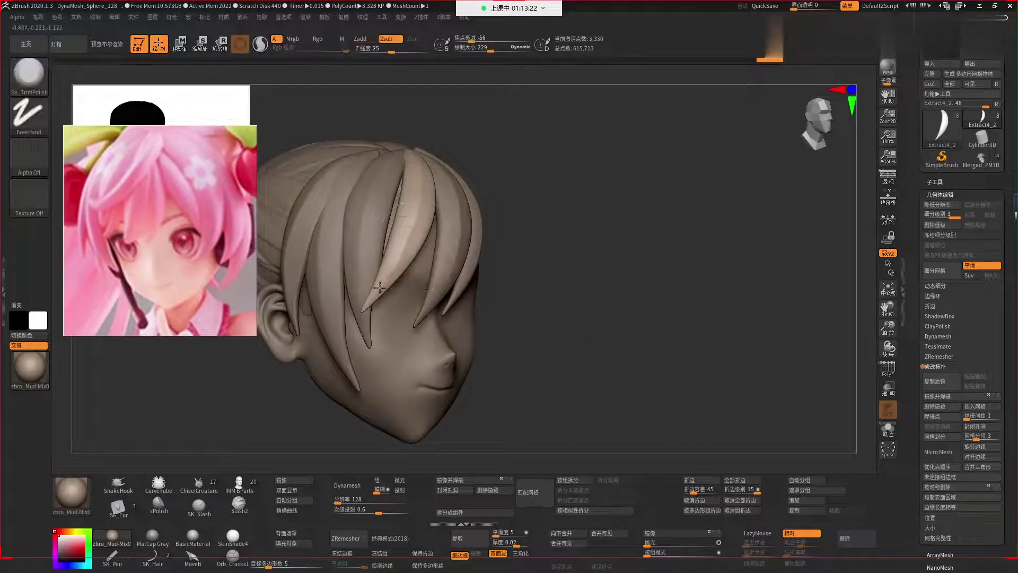
left_click_drag(552, 272, 457, 218)
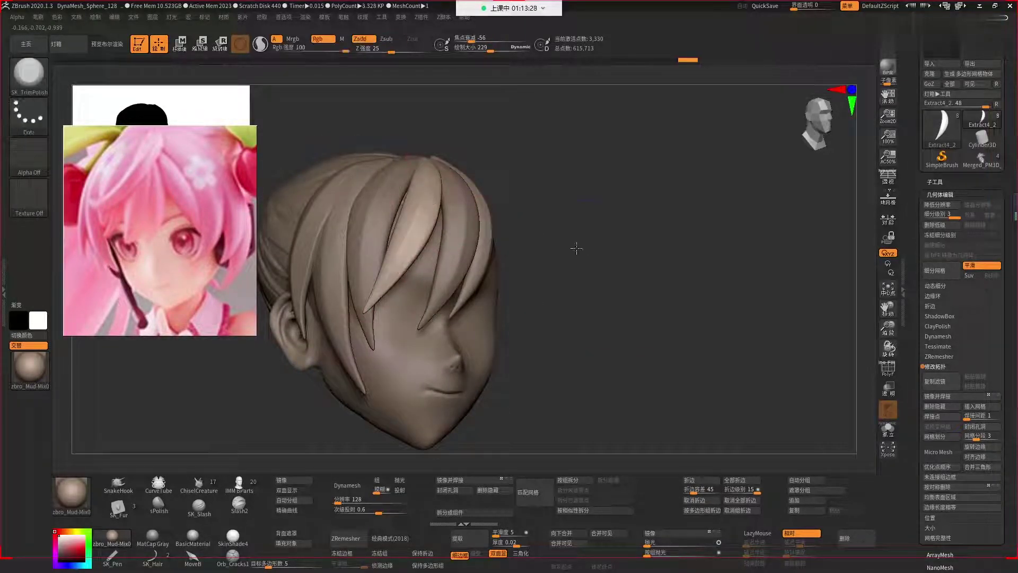
left_click_drag(575, 246, 549, 233, "shift")
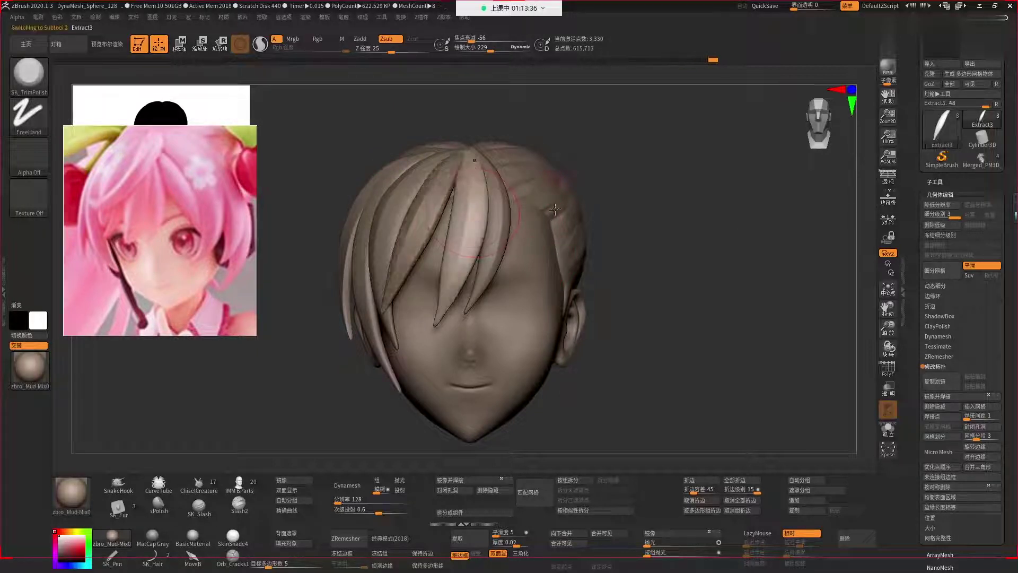
mouse_move(629, 293)
left_mouse_down()
mouse_move(670, 296)
mouse_move(407, 242)
left_mouse_up()
mouse_move(610, 287)
left_mouse_down()
mouse_move(657, 299)
mouse_move(602, 289)
mouse_move(591, 273)
left_mouse_up()
Duplicate a bang strand into Extract4_6 rotated across the right forehead, then reduce the brush to size 90.
key("w")
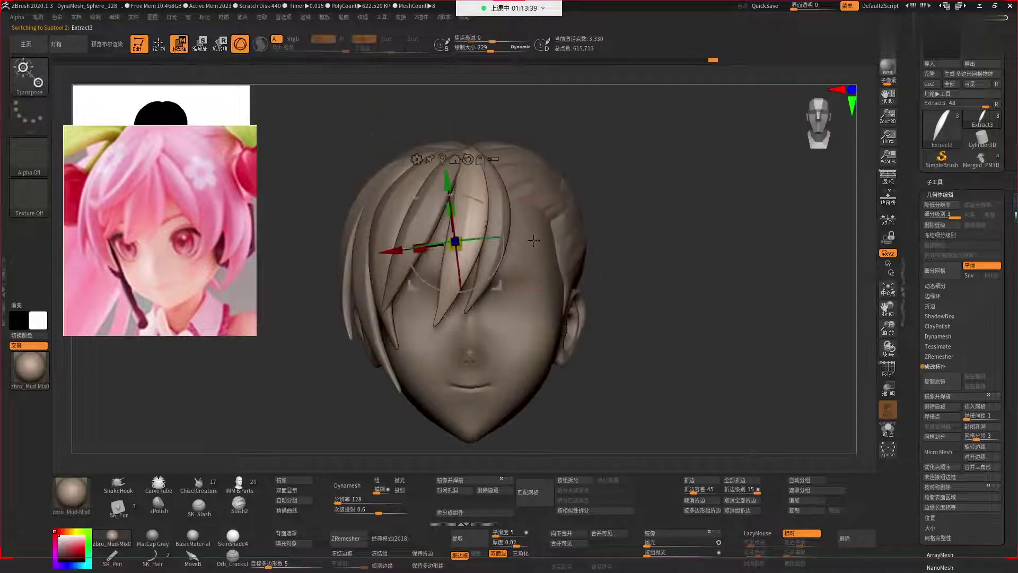
mouse_move(510, 212)
left_mouse_down()
mouse_move(591, 219)
mouse_move(572, 212)
mouse_move(715, 291)
mouse_move(603, 240)
left_mouse_up()
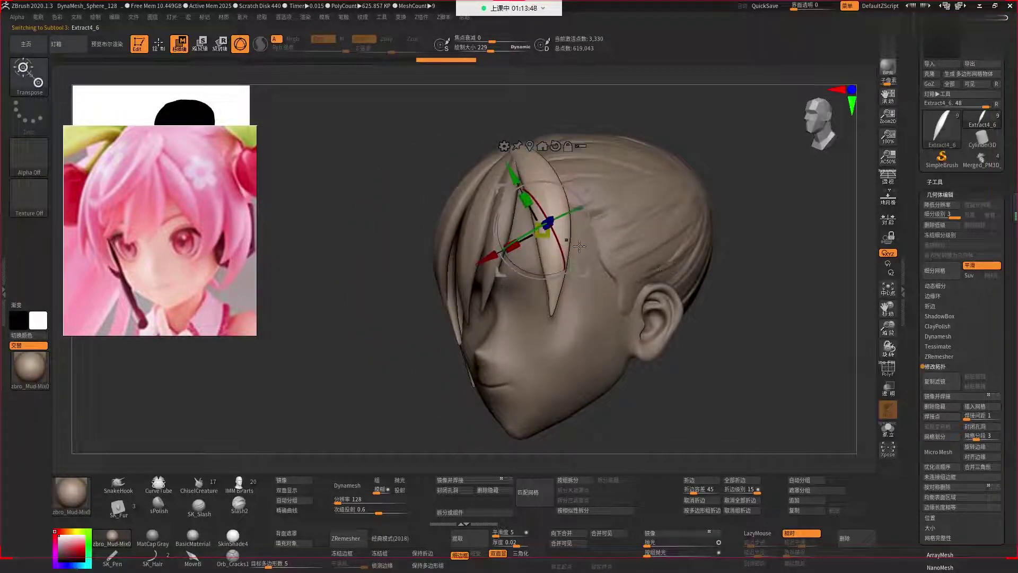
key("q")
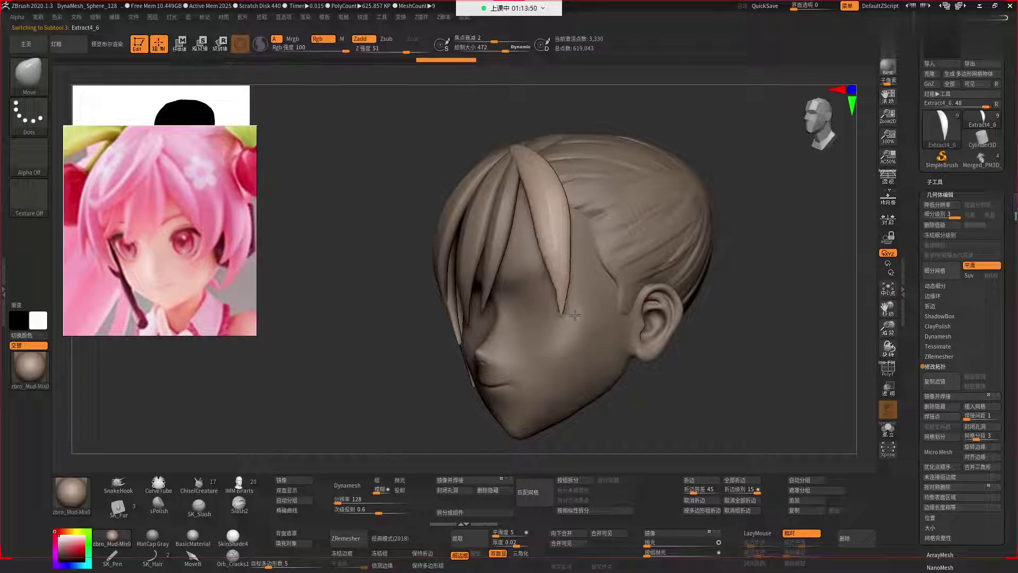
key("space")
left_click_drag(575, 311, 559, 311)
key("space")
key("space")
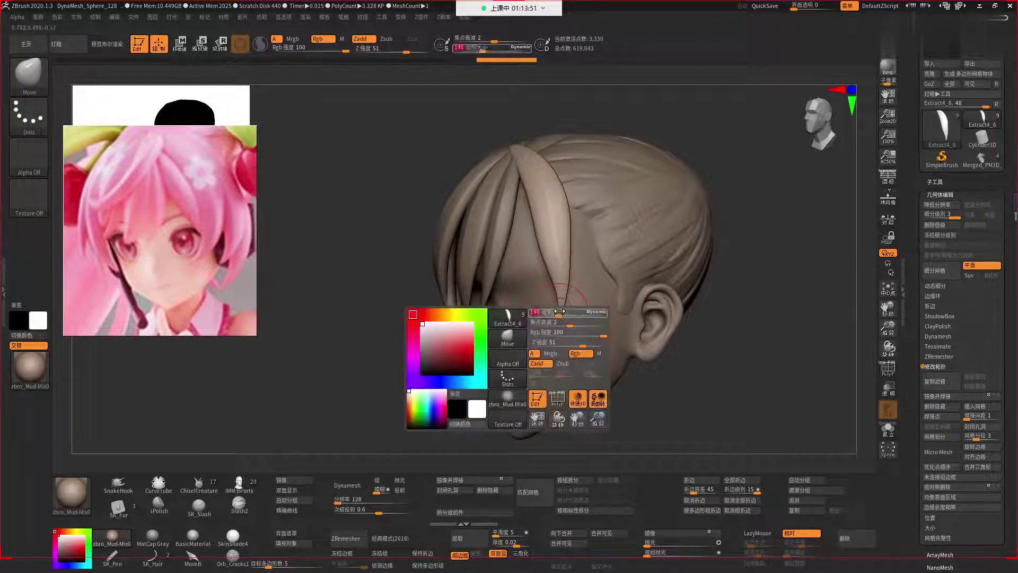
key("space")
left_click_drag(564, 313, 570, 290)
key("space")
key("ctrl")
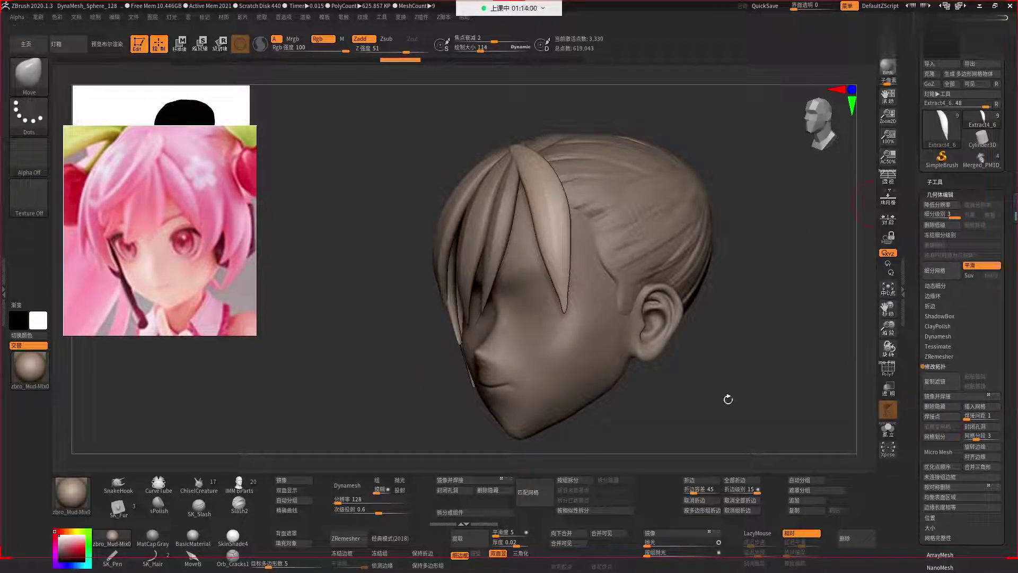
Delete the Extract4_6 strand from the Subtool palette.
left_click(938, 182)
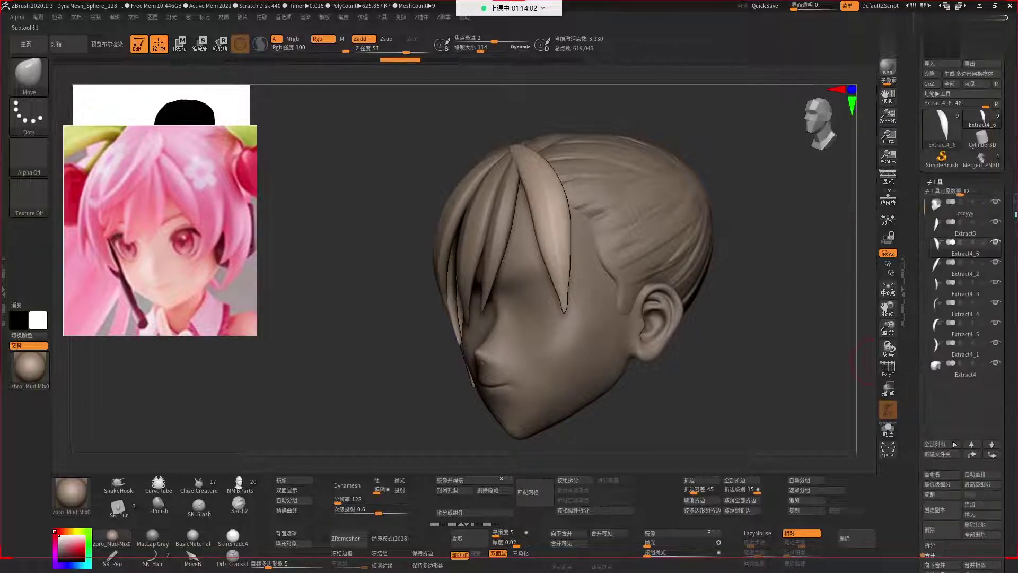
left_click(941, 530)
left_click(834, 557)
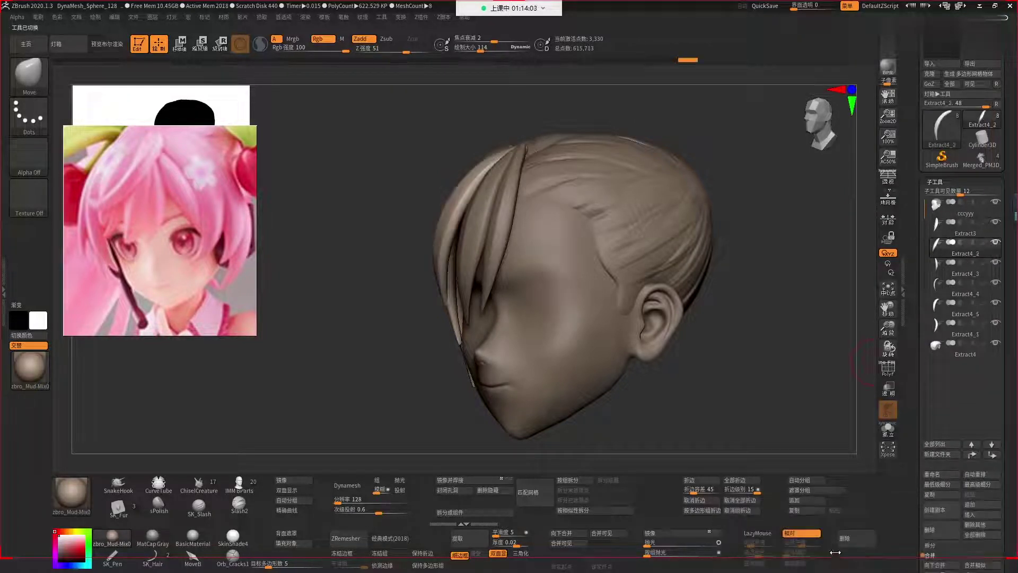
left_click_drag(747, 370, 478, 390, "shift")
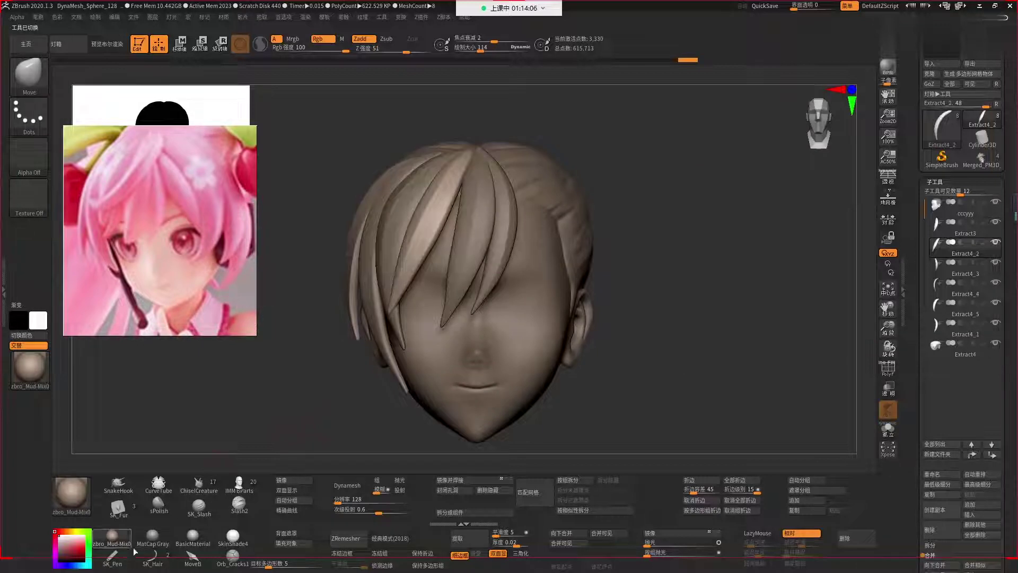
Draw a new strand down the side of the forehead with the SK_Hair brush.
left_click(152, 556)
left_click_drag(704, 287, 539, 219)
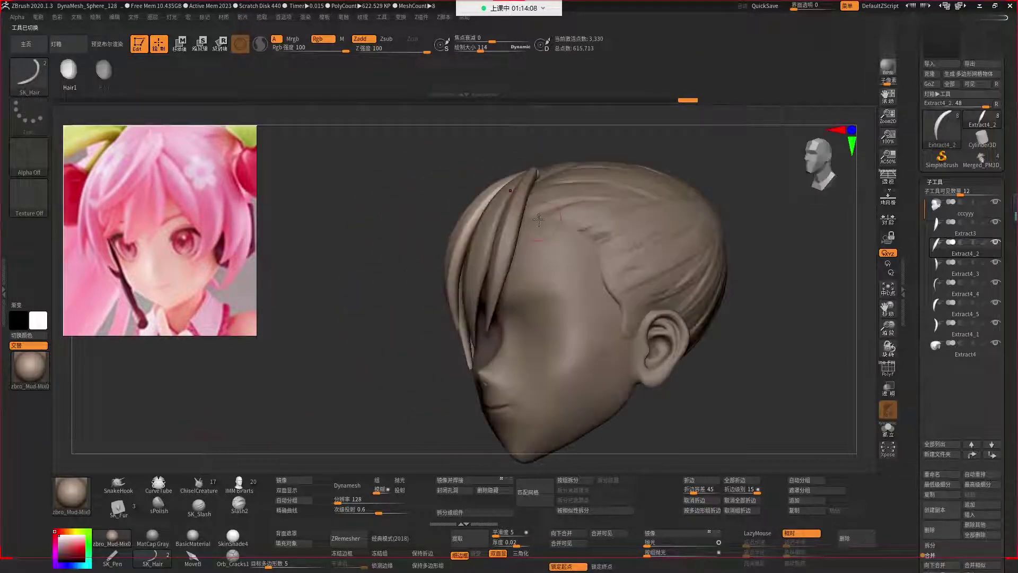
left_click_drag(560, 260, 706, 406)
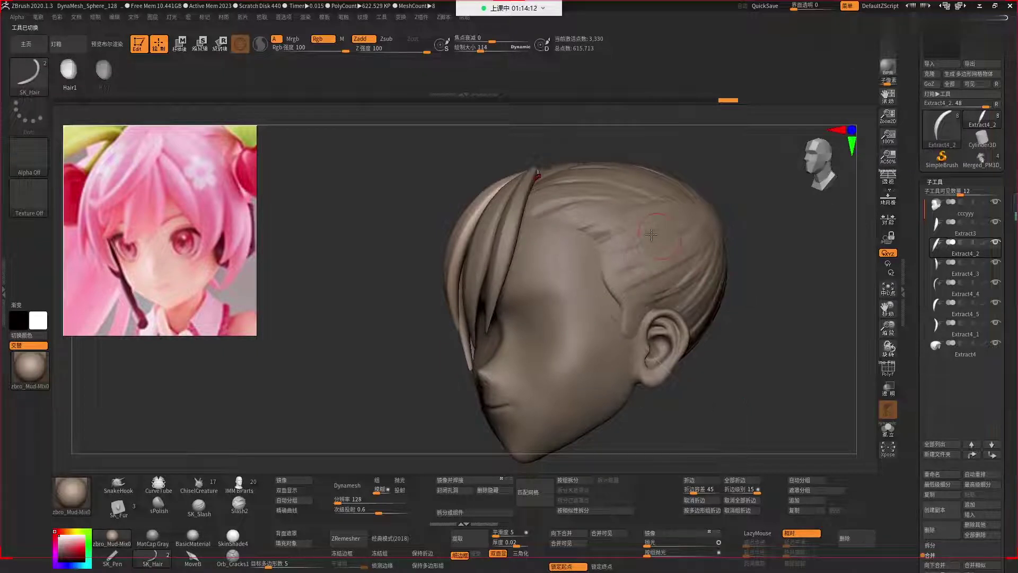
left_click(571, 196, "alt")
mouse_move(716, 350)
left_mouse_down()
mouse_move(759, 364)
mouse_move(716, 337)
mouse_move(757, 363)
left_mouse_up()
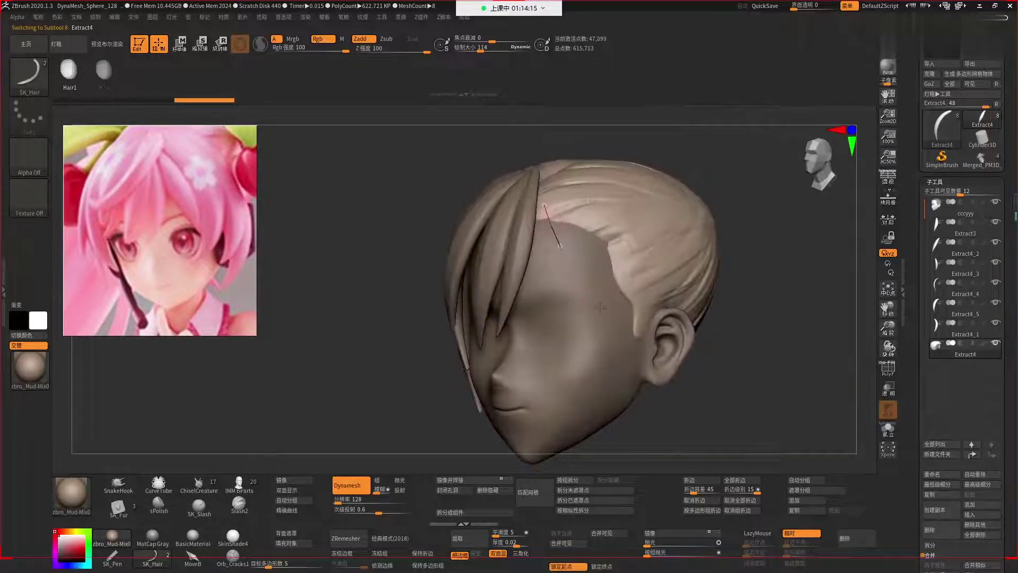
left_click_drag(542, 188, 592, 281)
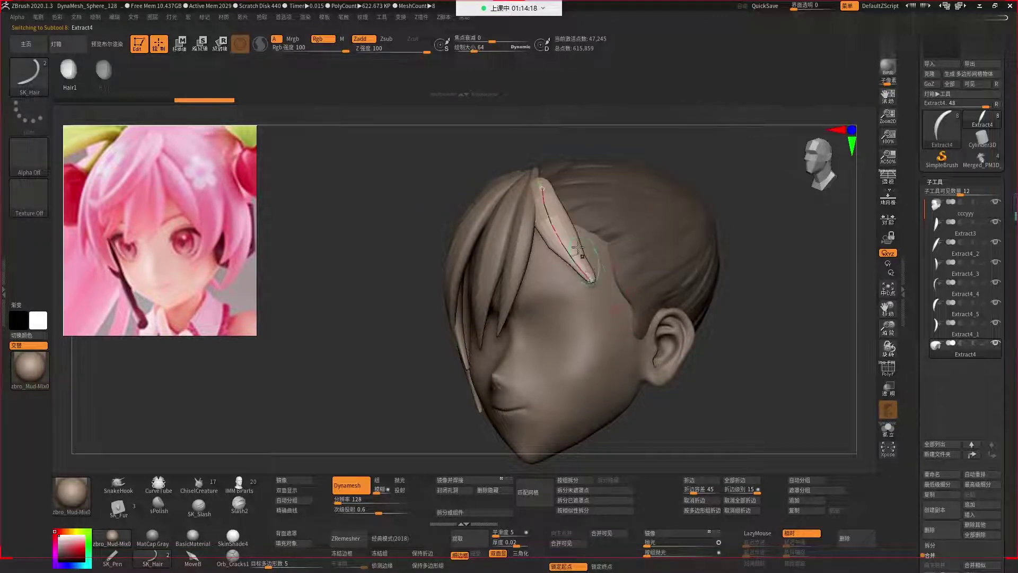
left_click(628, 330)
Extend the strand's lower end down the temple and rebuild it thinner at Draw Size 86.
right_click(602, 291)
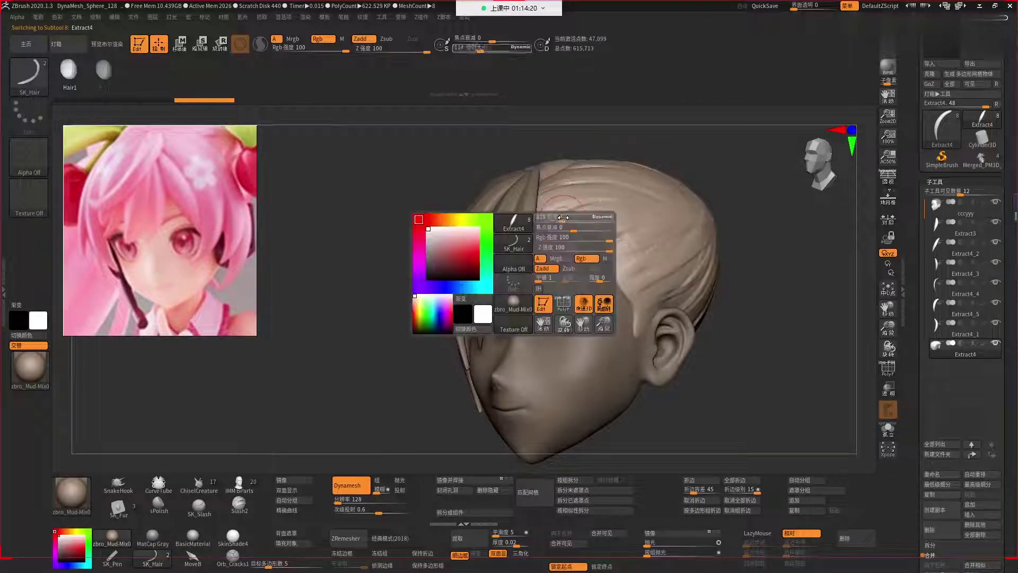
left_click_drag(602, 291, 597, 277)
right_click(598, 276)
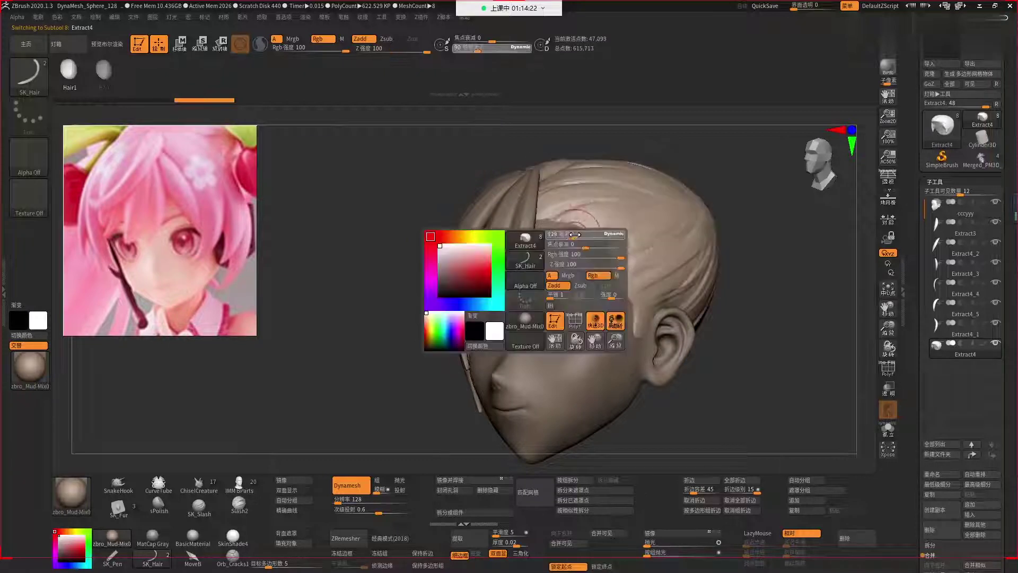
right_click(558, 218)
left_click_drag(557, 218, 551, 218)
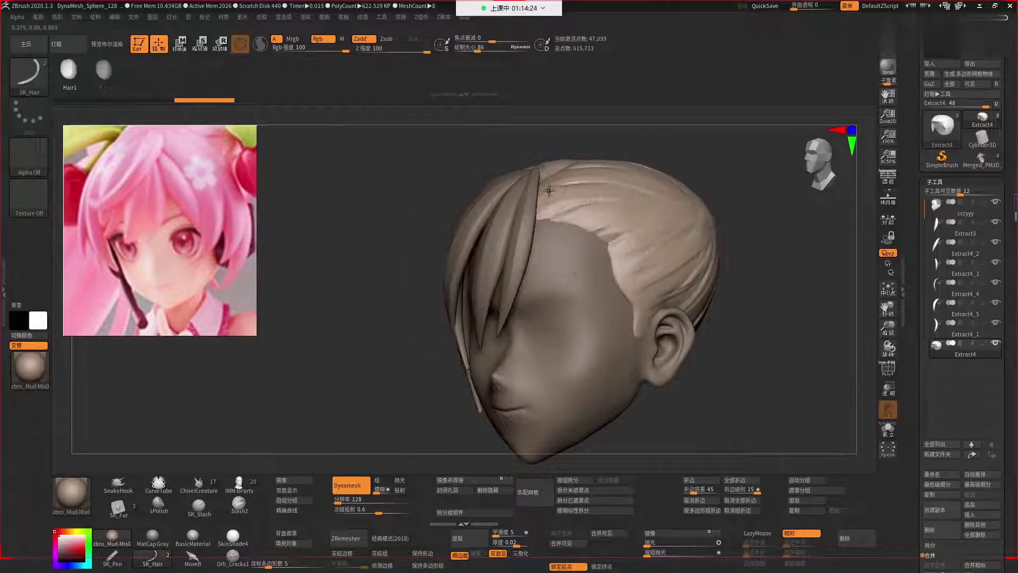
left_click(607, 310)
left_click_drag(747, 372, 560, 217)
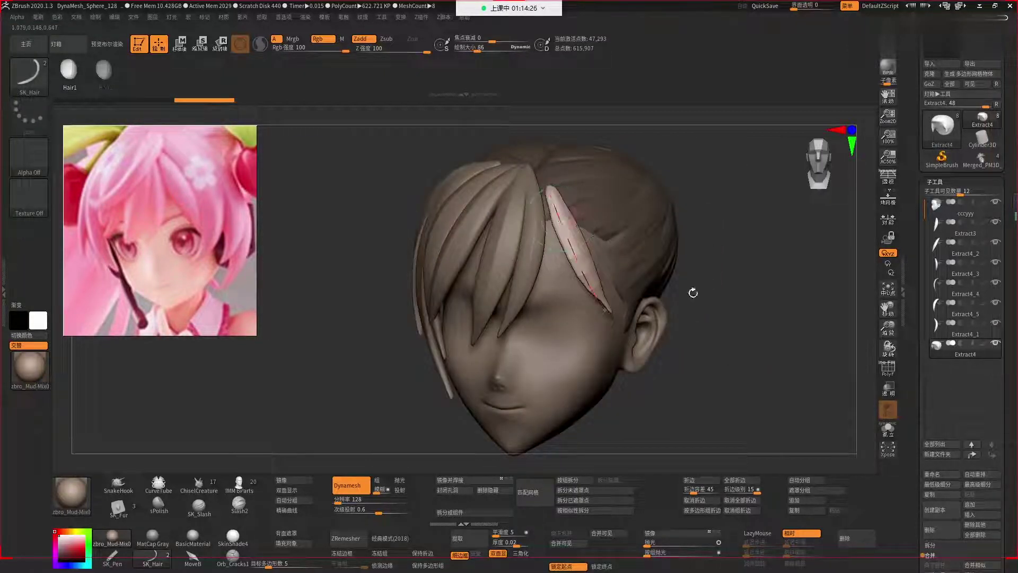
left_click_drag(693, 293, 600, 239)
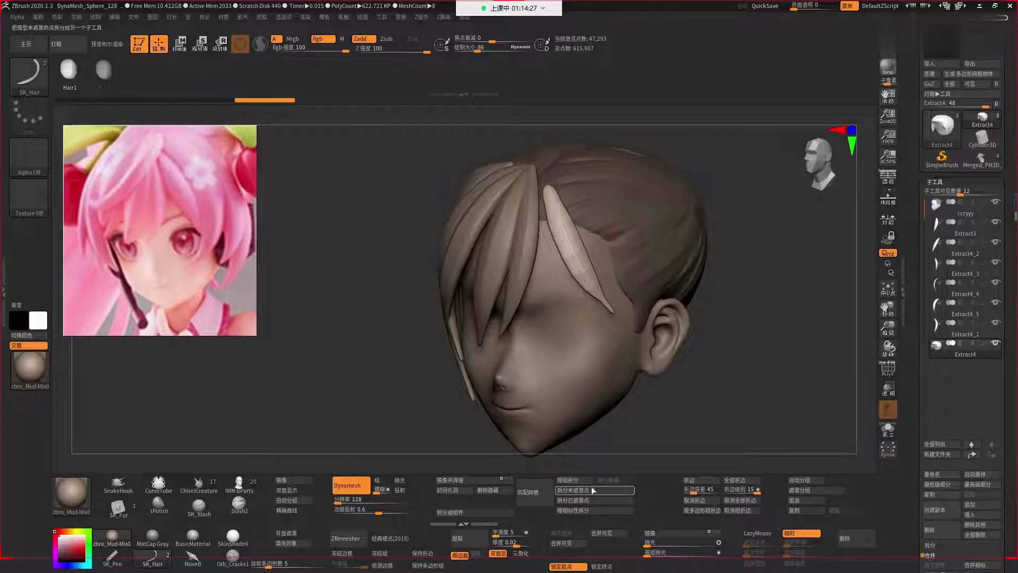